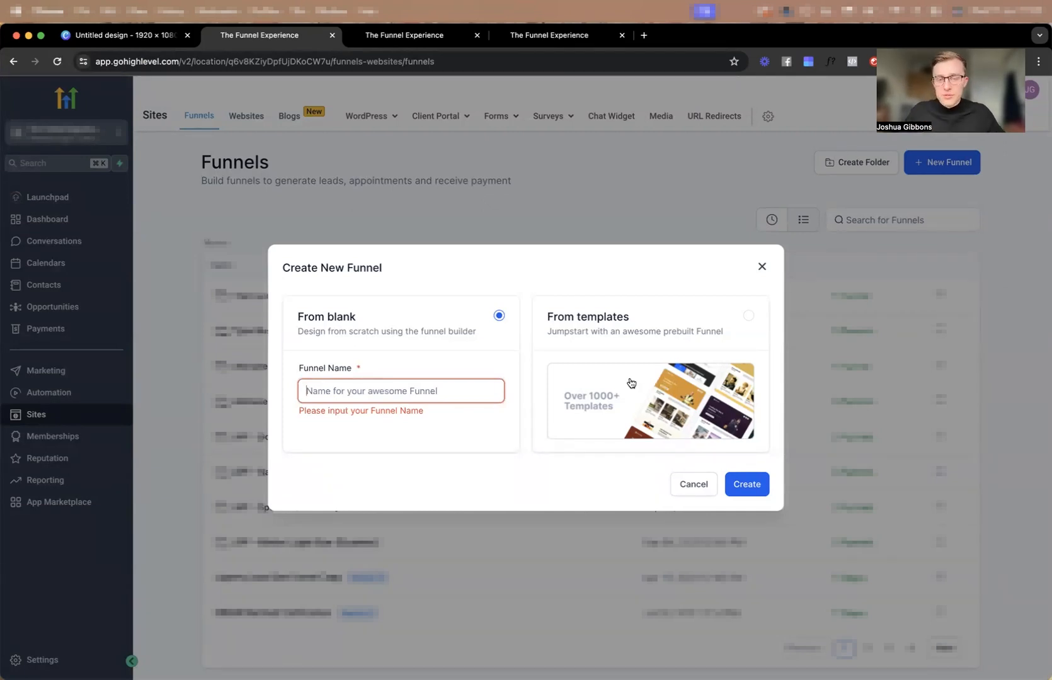
Open the funnel template library, look through the available templates, and close it without choosing one.
left_click(741, 447)
left_click(739, 484)
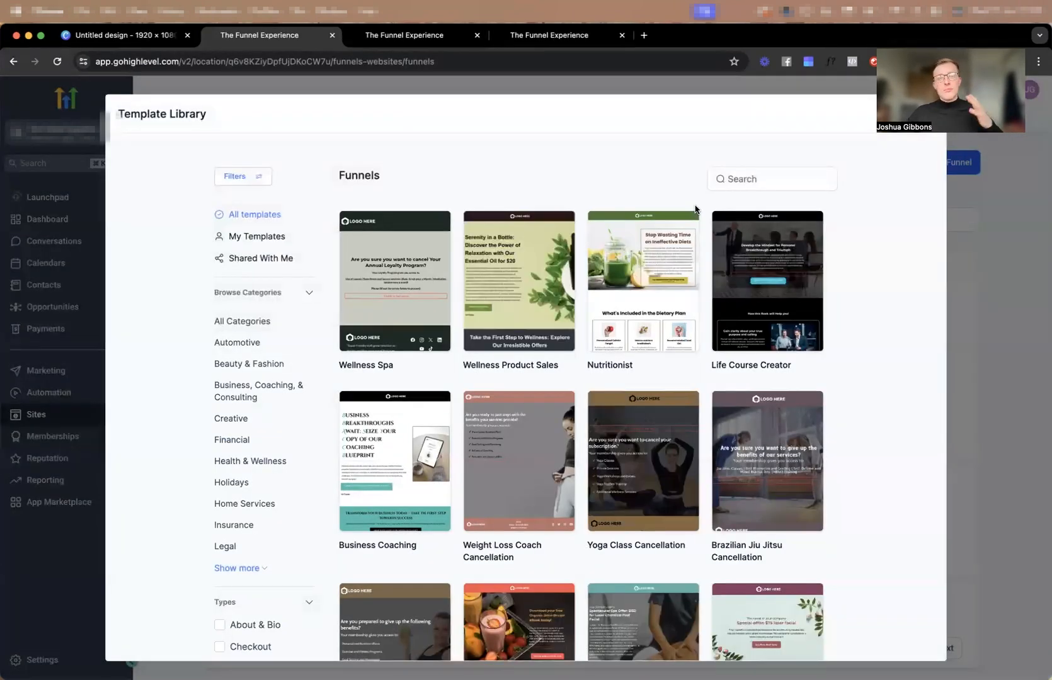
scroll(569, 341, "down", 9)
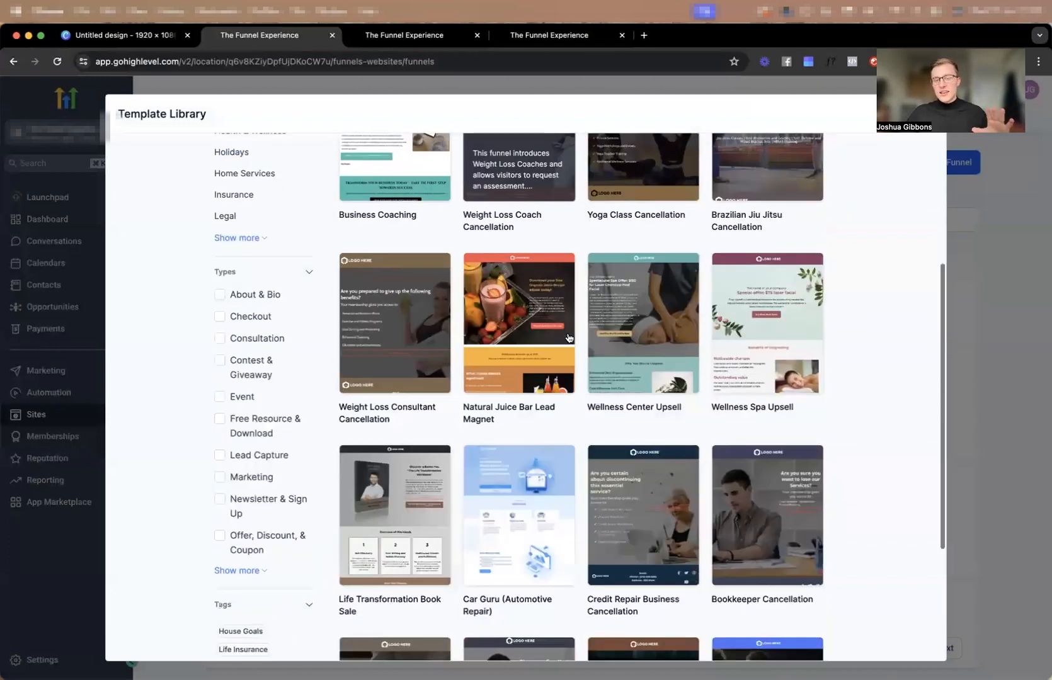
scroll(568, 338, "up", 6)
scroll(568, 338, "up", 4)
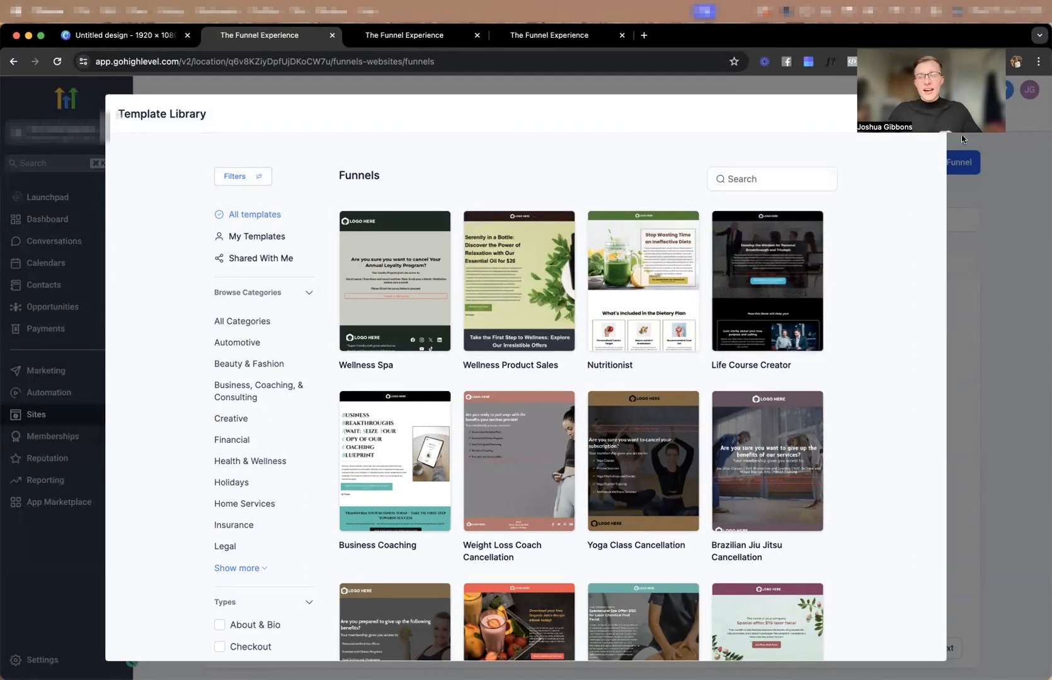
left_click(944, 96)
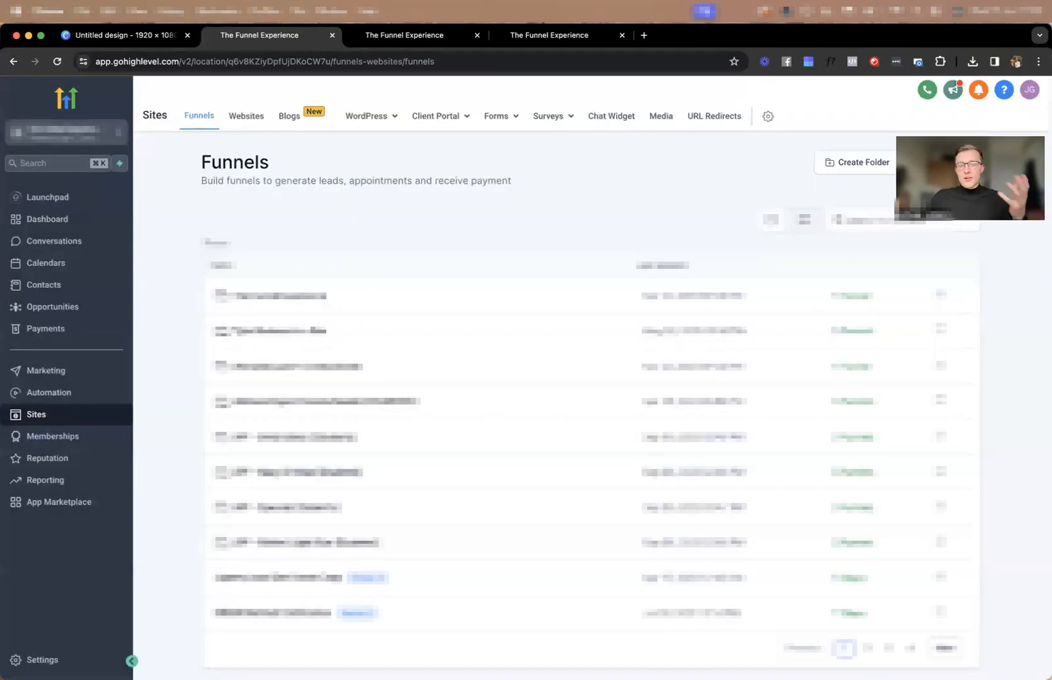
Create a new funnel from blank named "Test".
left_click(942, 162)
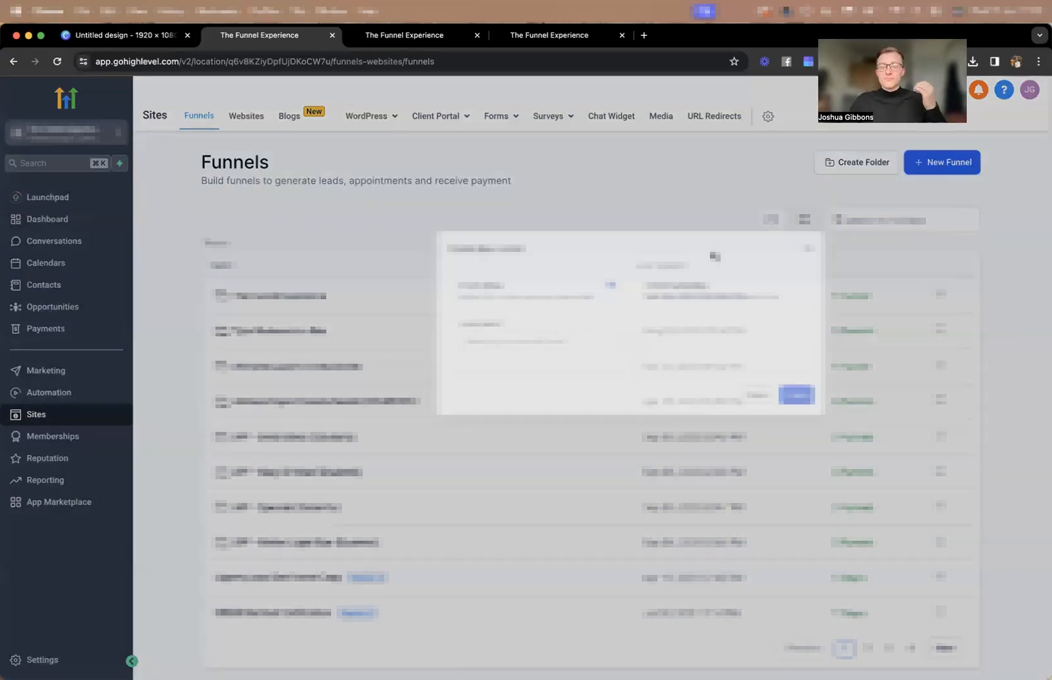
left_click(456, 395)
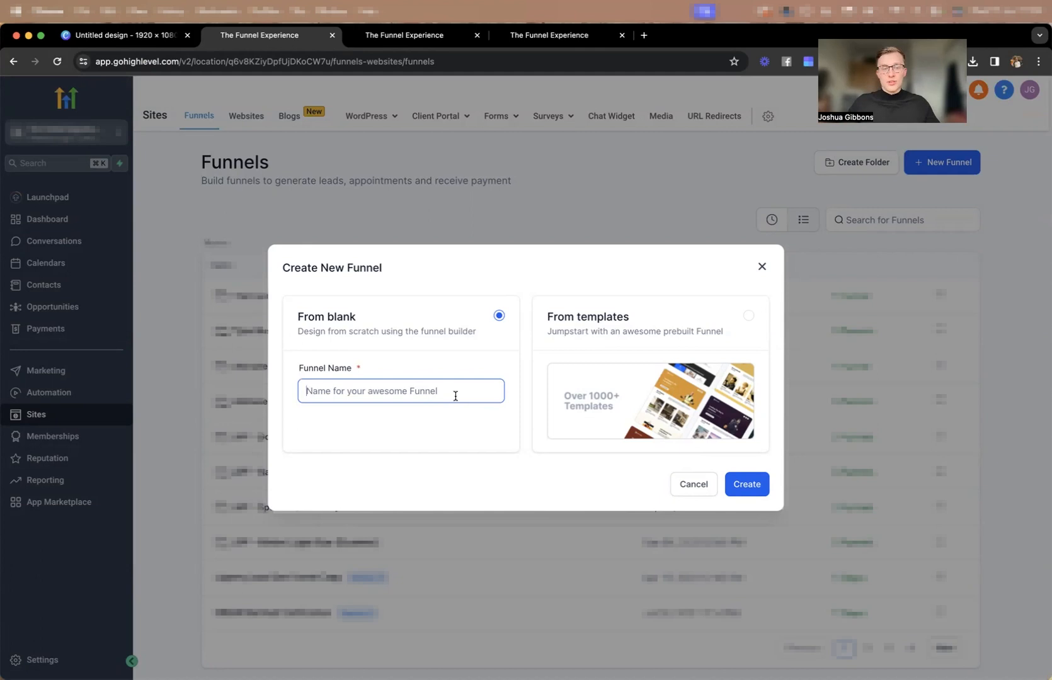
type("Test")
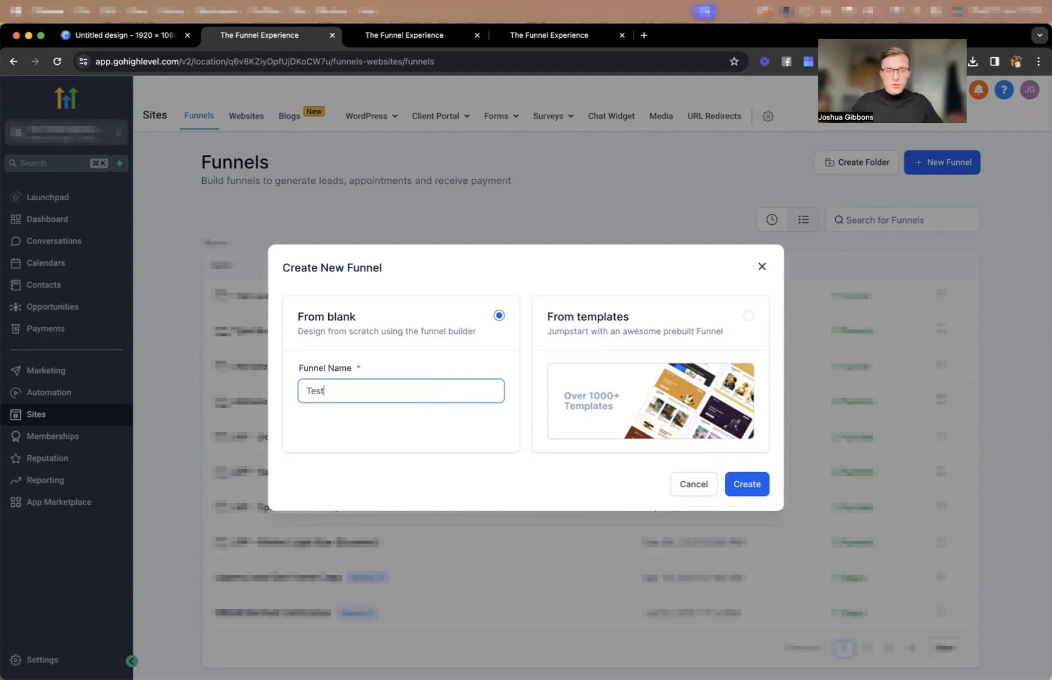
left_click(752, 491)
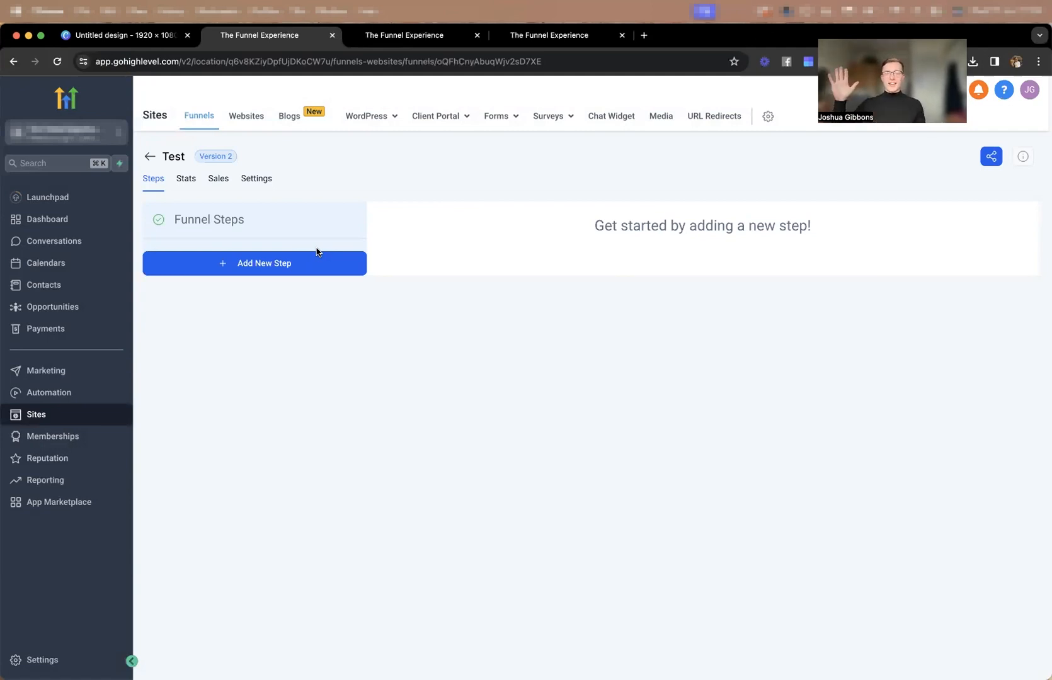
Add a funnel step with the page name "Lead Opt-in" and the path "fkjvsdkjbadnc".
left_click(287, 263)
left_click(454, 323)
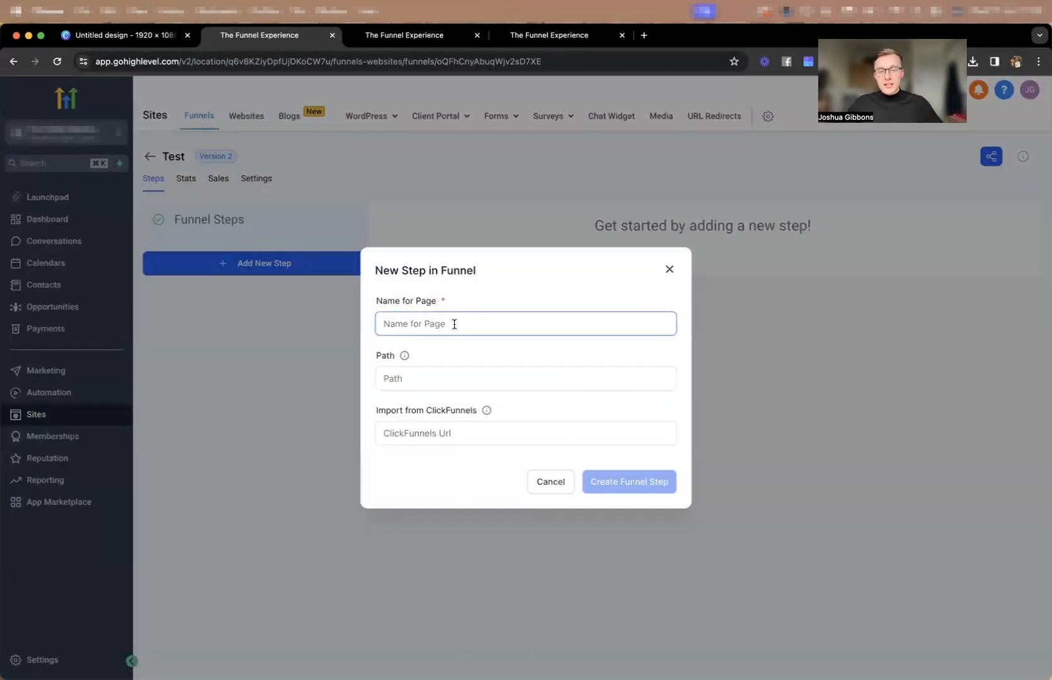
type("Lead O")
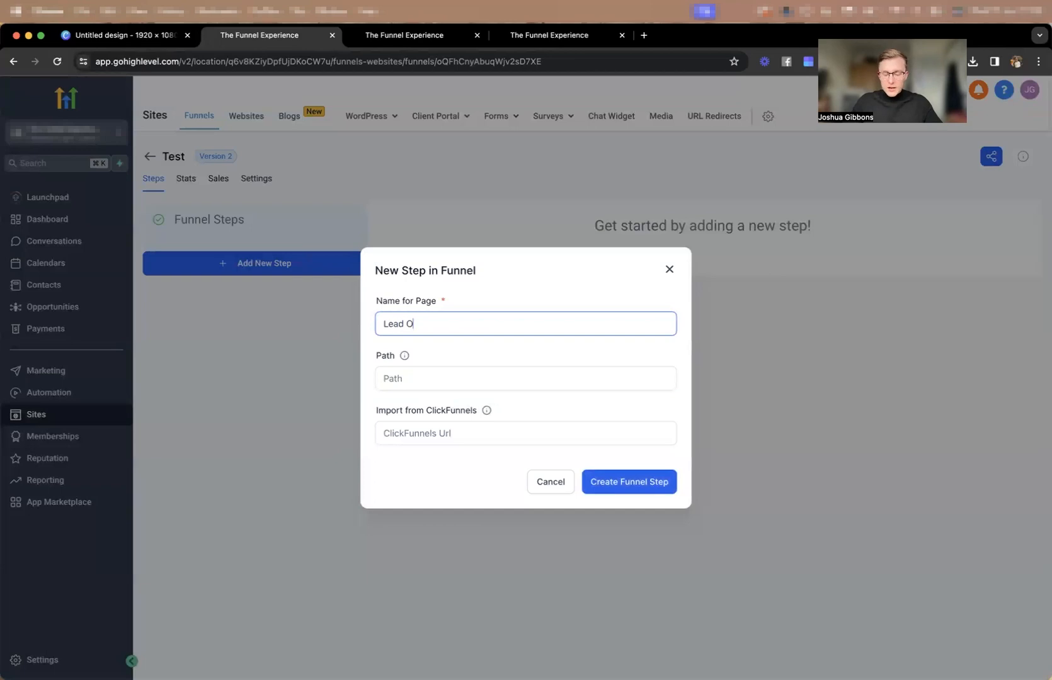
type("pt-in")
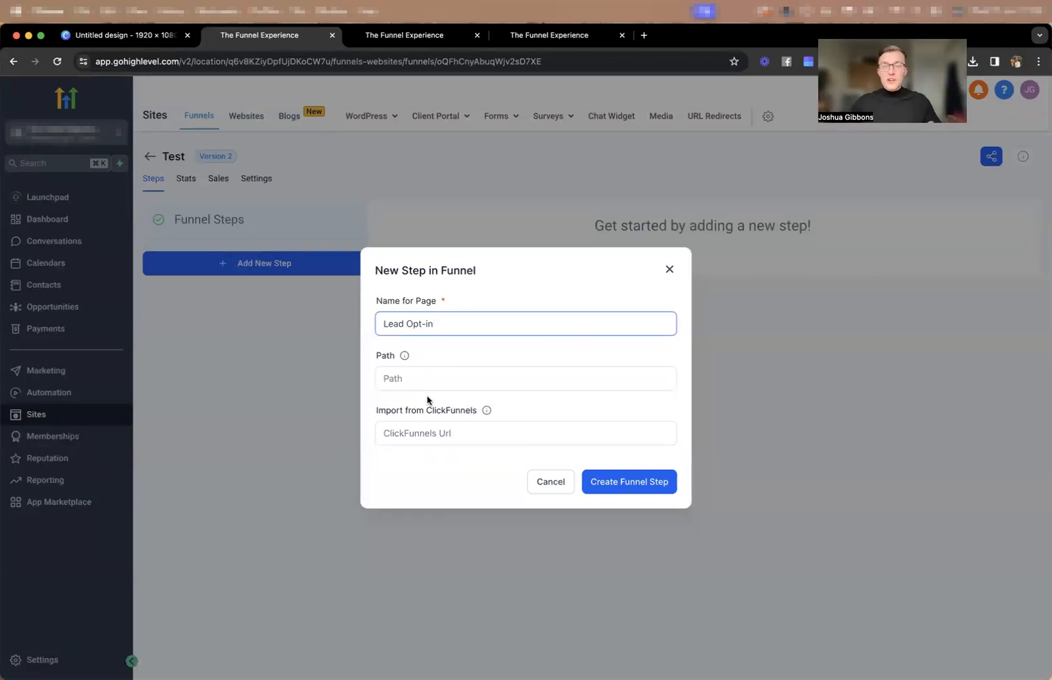
left_click(418, 378)
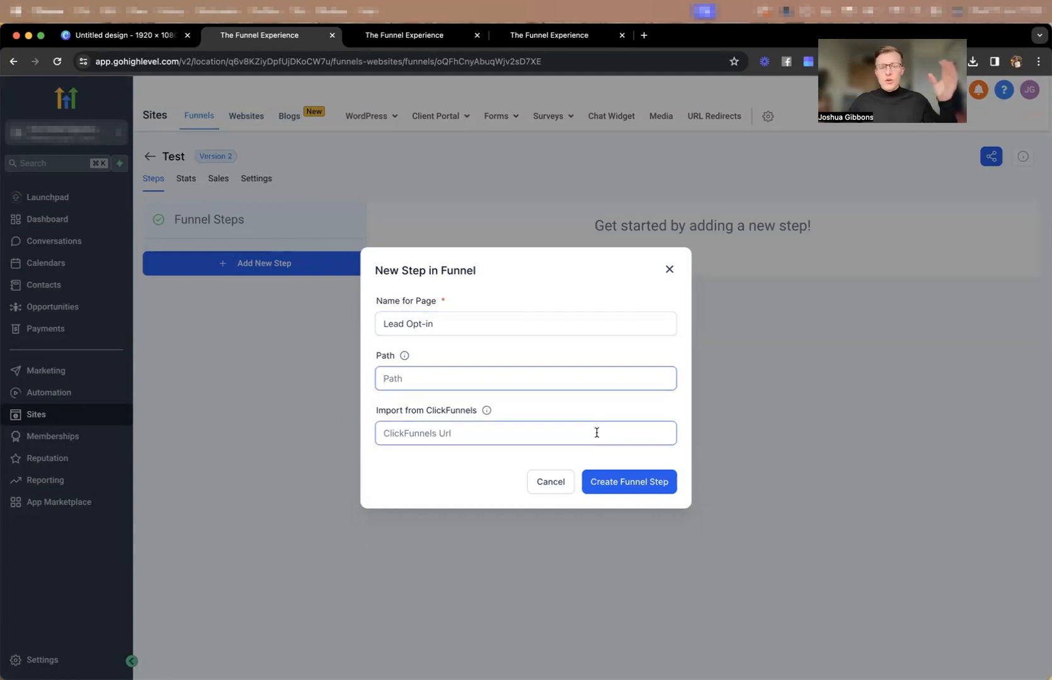
type("fkjvsdkjbadnc")
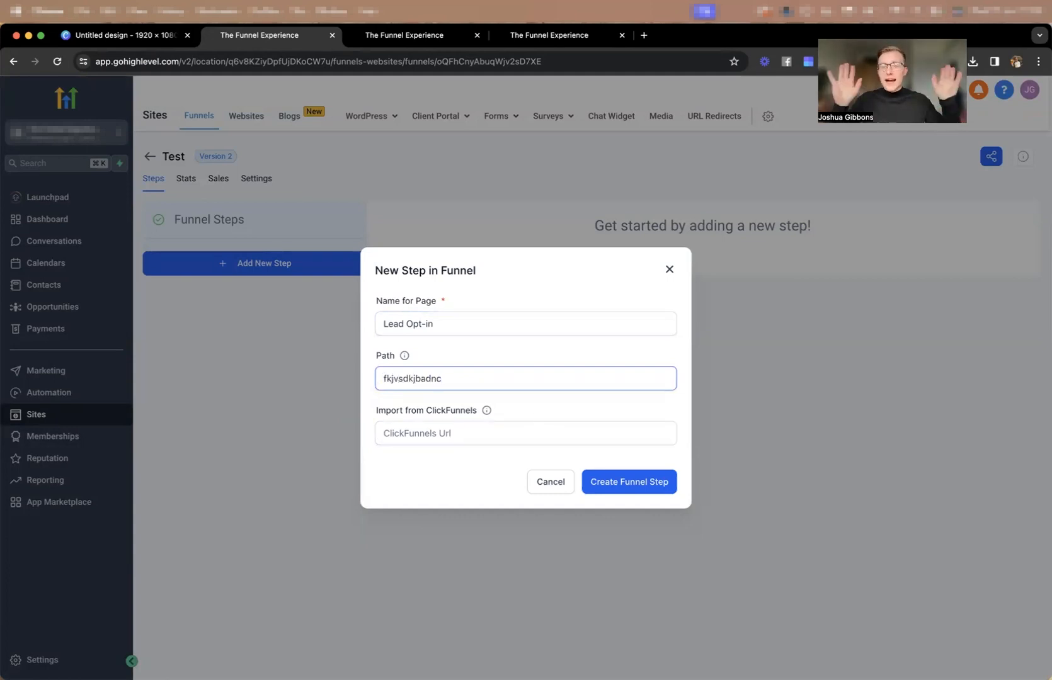
left_click(636, 483)
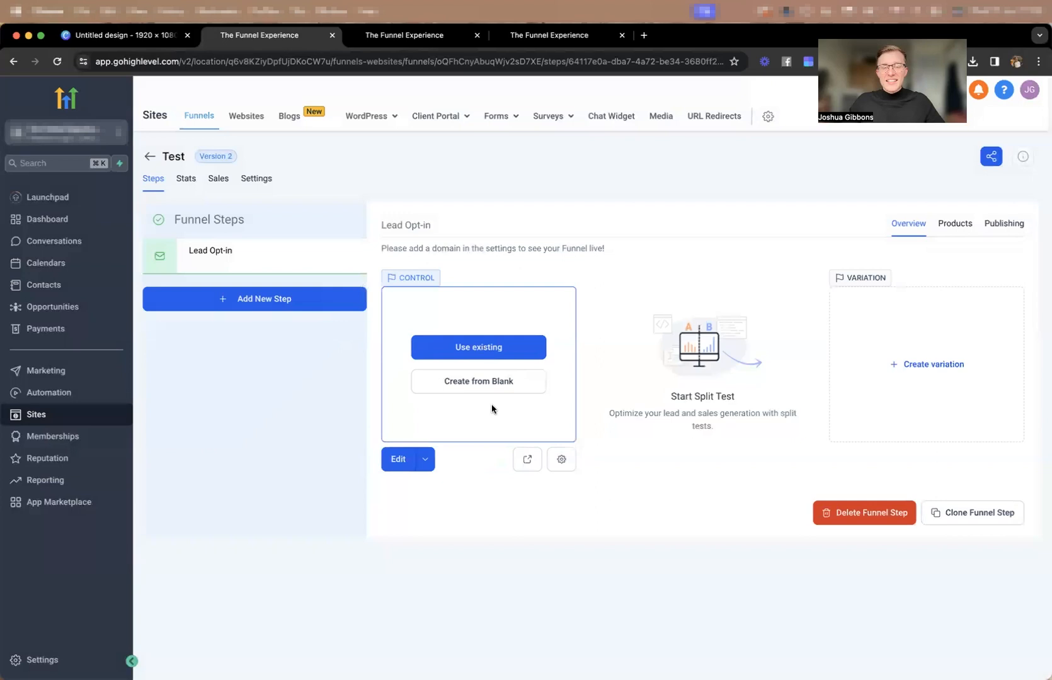
Create the Lead Opt-in control page from blank and add three full-width sections stacked below one another.
left_click(476, 382)
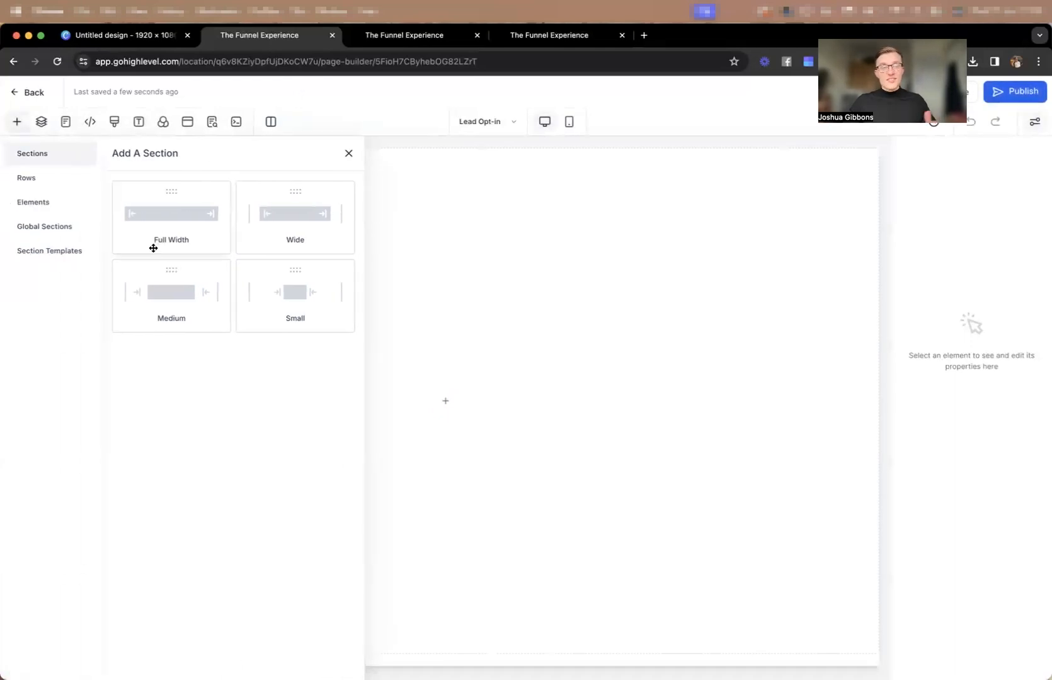
left_click(163, 234)
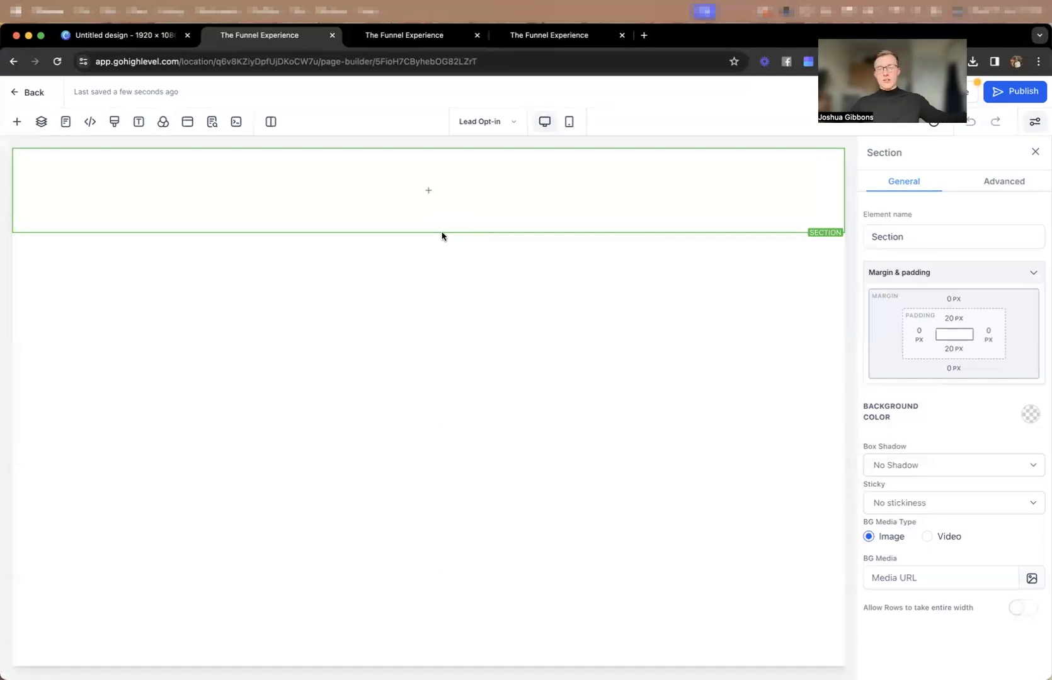
mouse_move(446, 233)
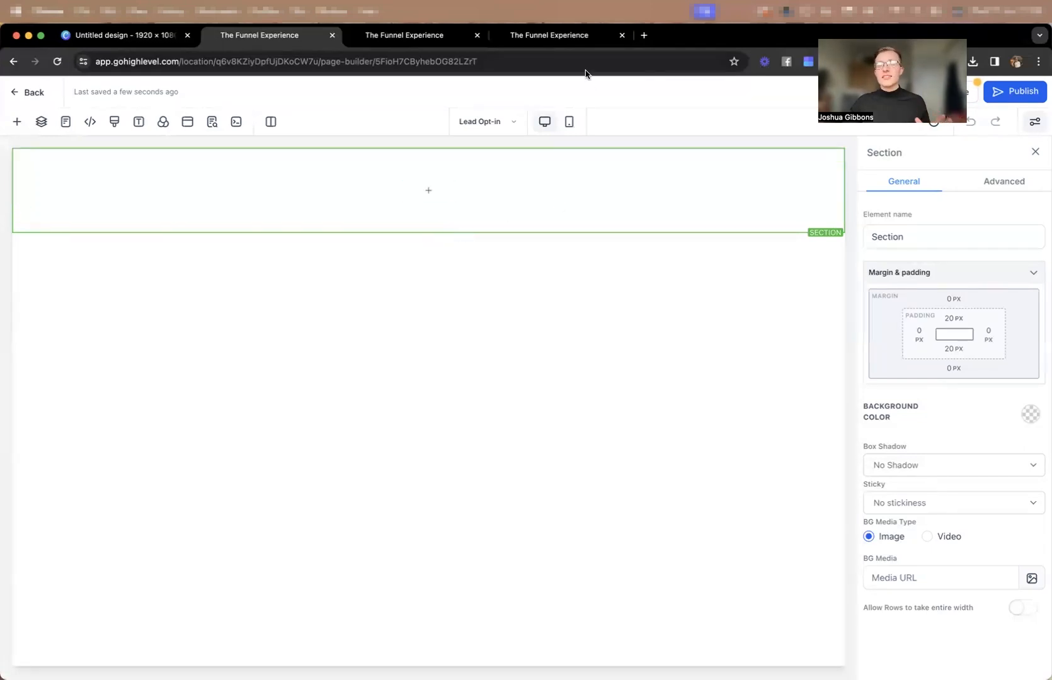
left_click(428, 231)
left_click(220, 217)
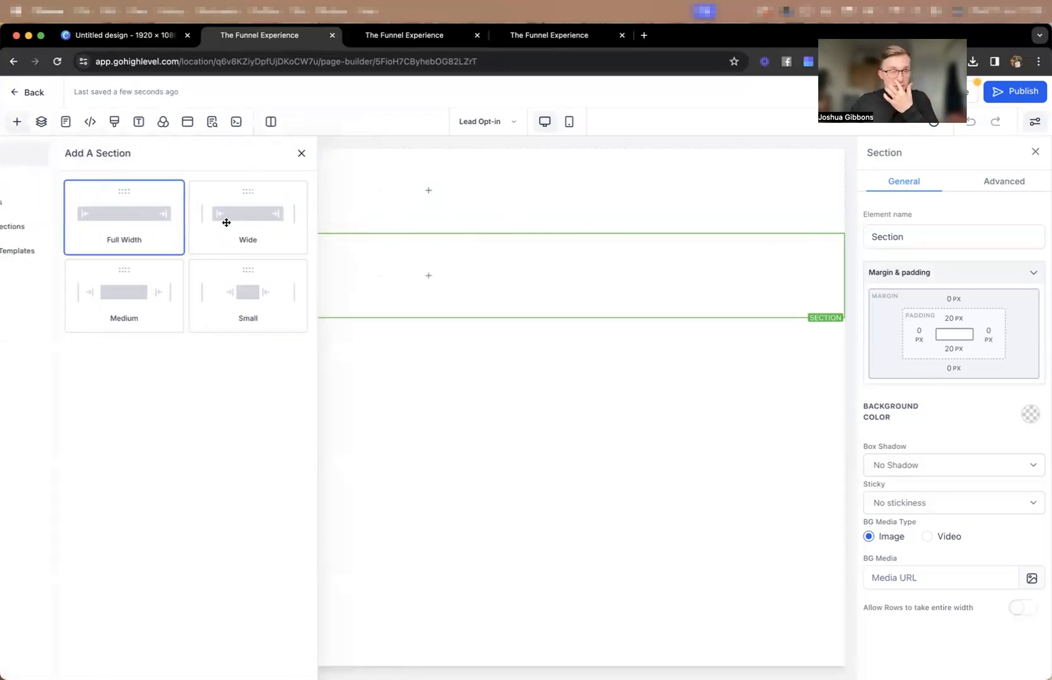
left_click(428, 318)
left_click(206, 242)
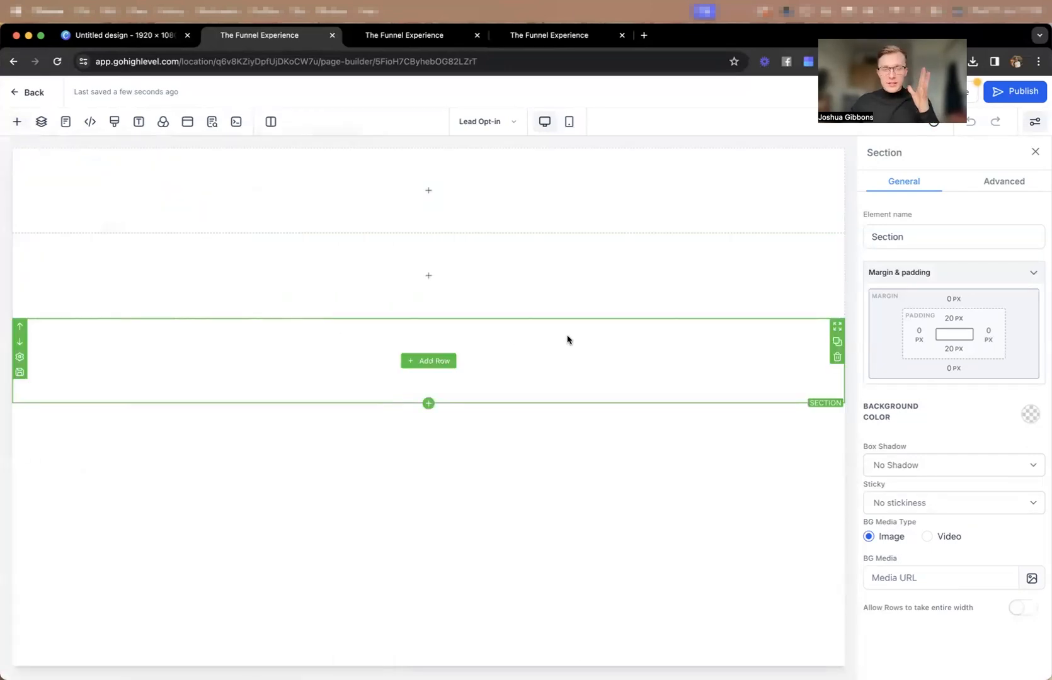
Set the third section's background color to black and the first section's background color to white.
left_click(1031, 414)
left_click(967, 447)
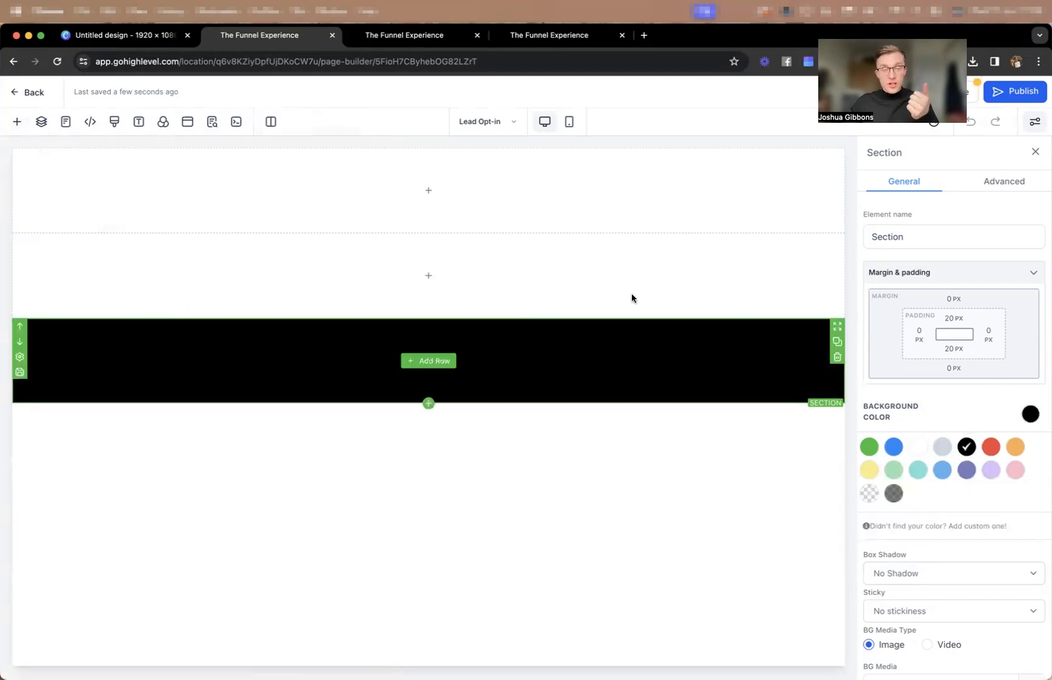
left_click(423, 155)
left_click(1029, 414)
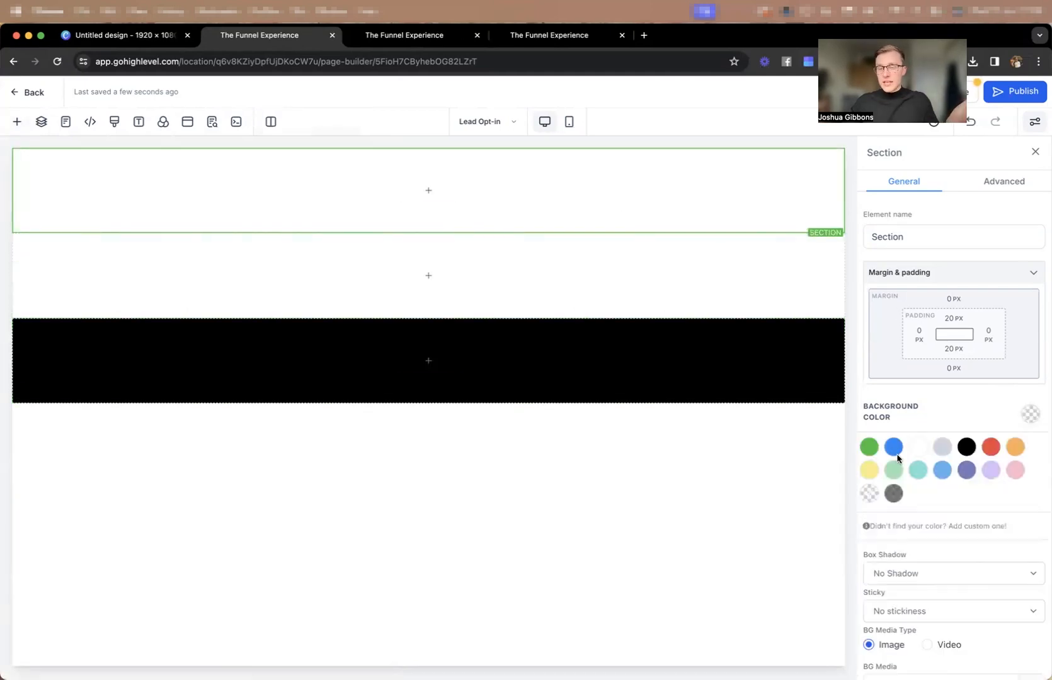
Add a 1 Column row to the first section and allow the section's rows to take the entire width.
left_click(441, 190)
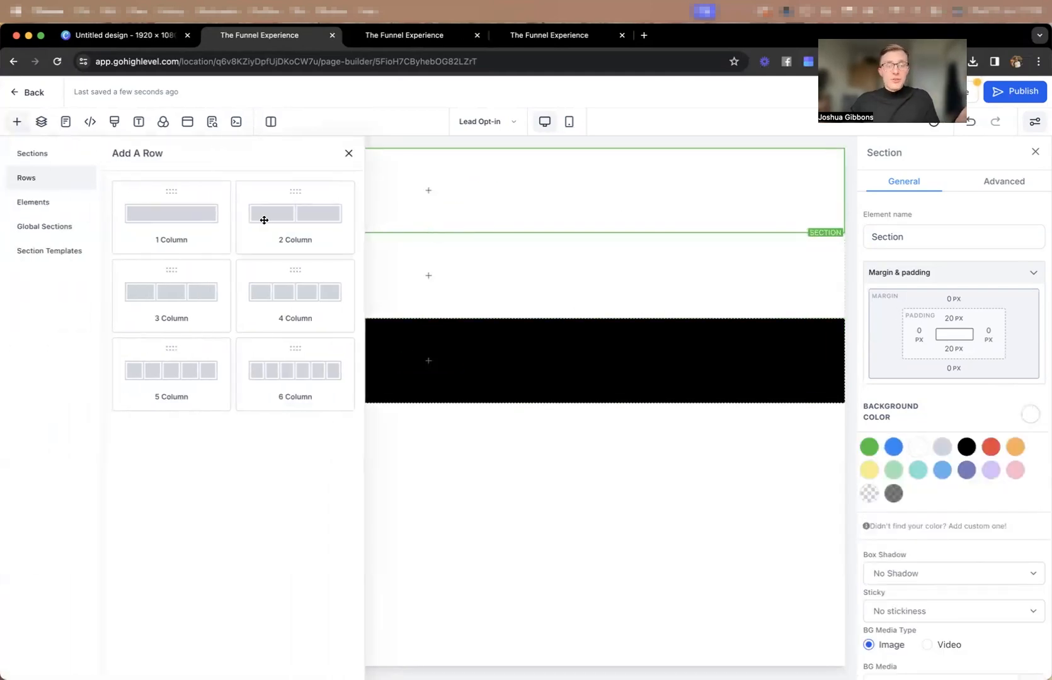
left_click(210, 225)
left_click(490, 158)
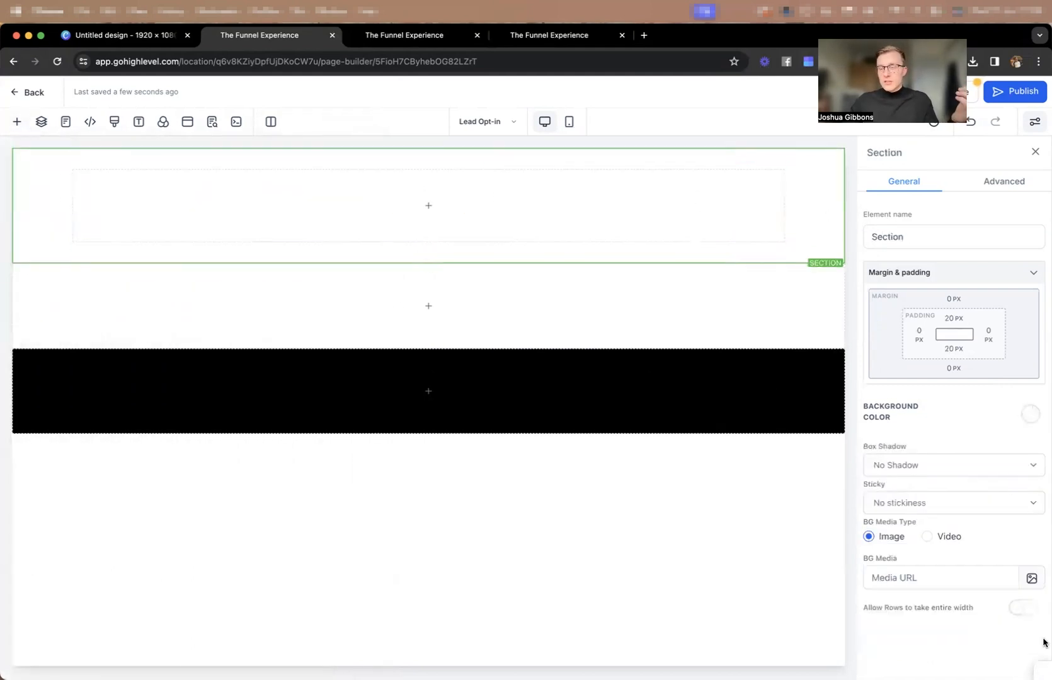
left_click(1022, 607)
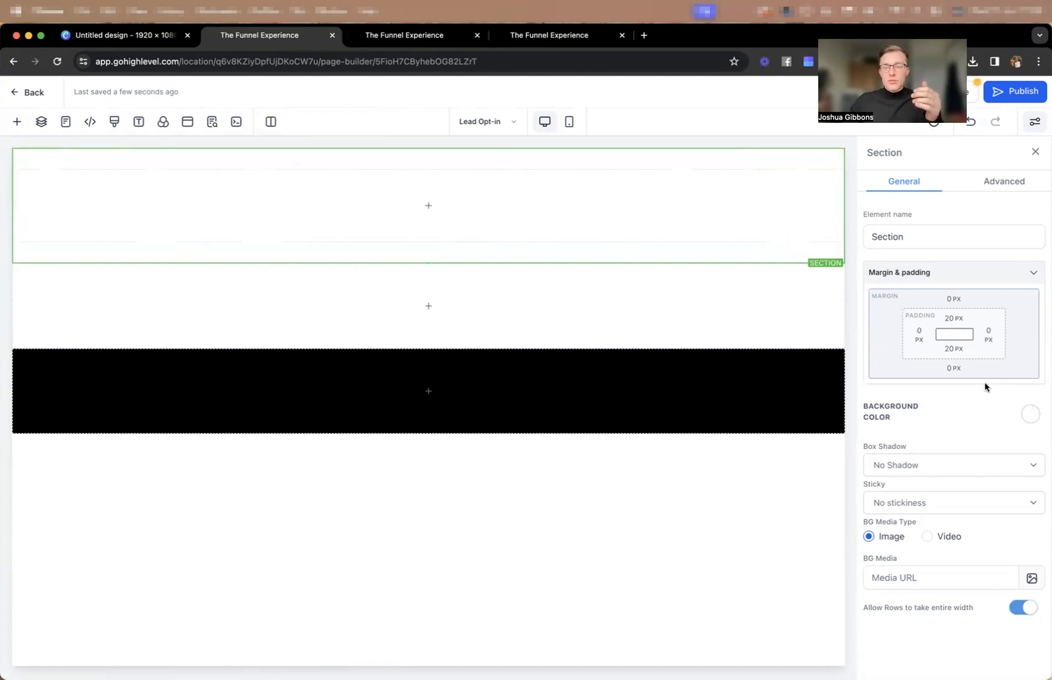
Set the first section's top and bottom padding to 2 px.
left_click(949, 322)
left_click_drag(1004, 346, 944, 348)
type("2")
left_click(1008, 323)
left_click(954, 348)
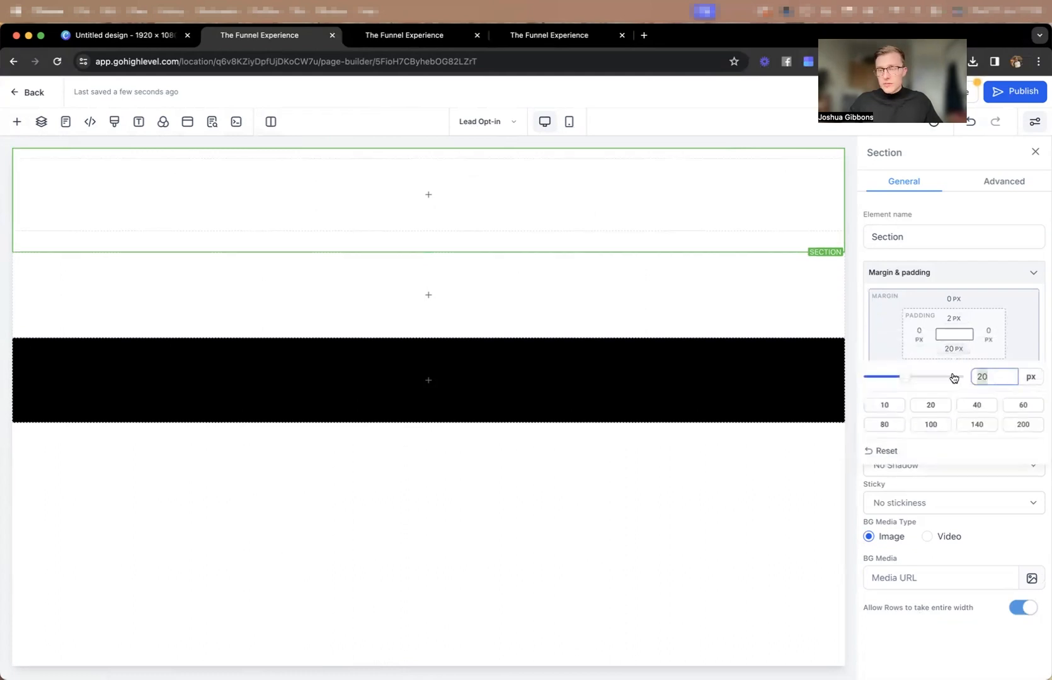
Set the top and bottom padding of the 1 Column row in the first section to 5 px.
left_click(523, 153)
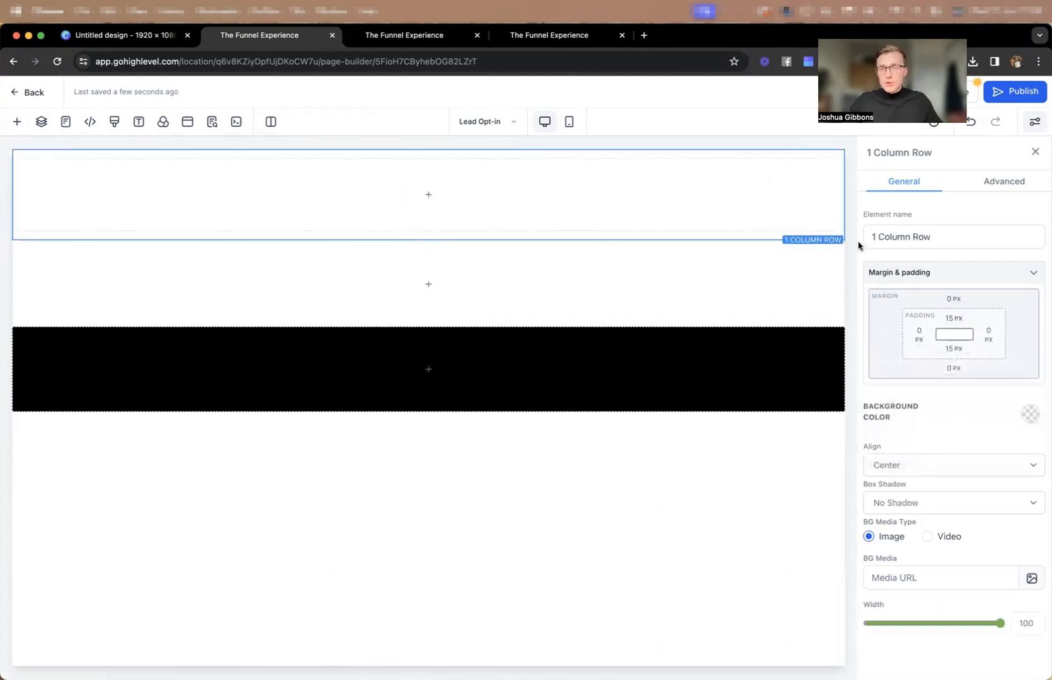
left_click(953, 318)
left_click_drag(995, 346, 948, 348)
type("5")
key("Return")
left_click(954, 349)
double_click(977, 376)
type("5")
key("Return")
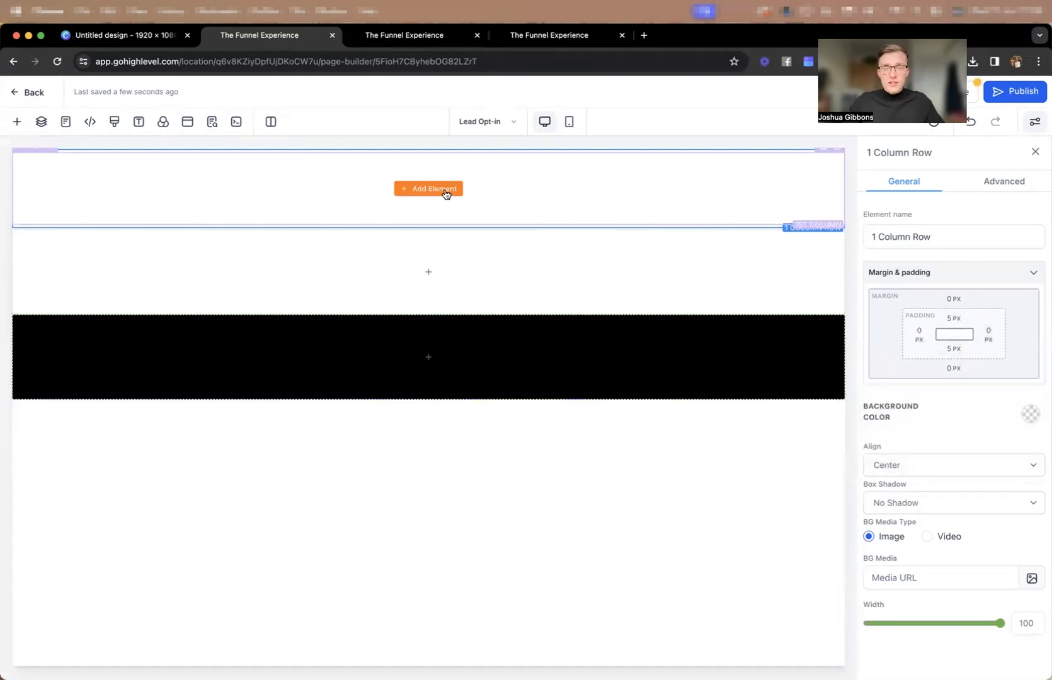
Add an Image element to the column in the first section.
left_click(449, 191)
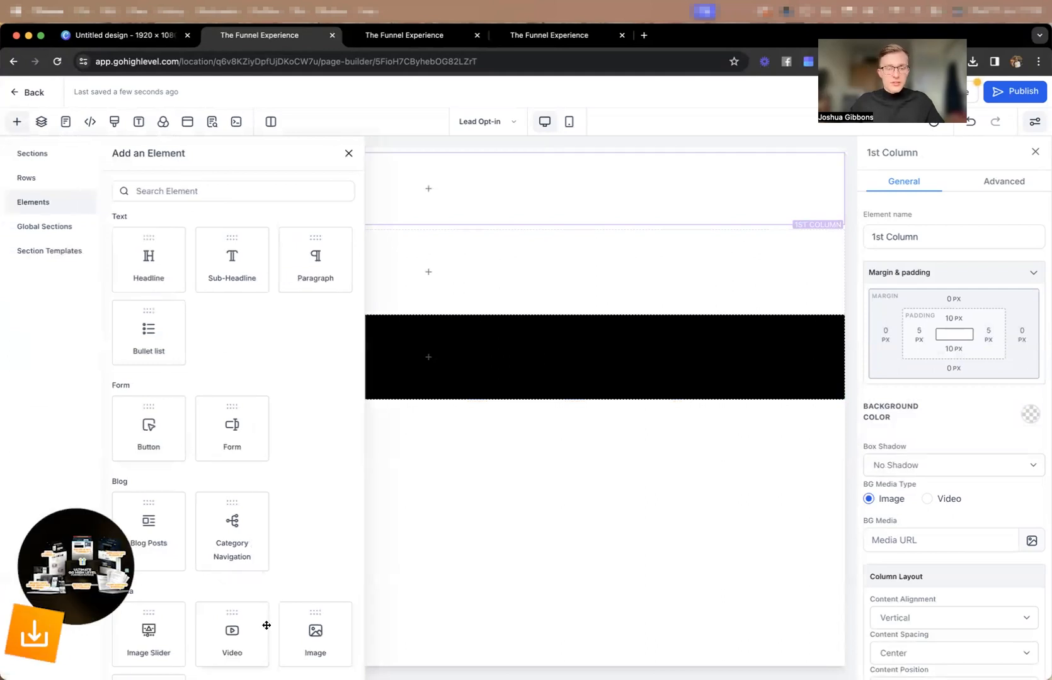
scroll(293, 579, "down", 1)
left_click(293, 580)
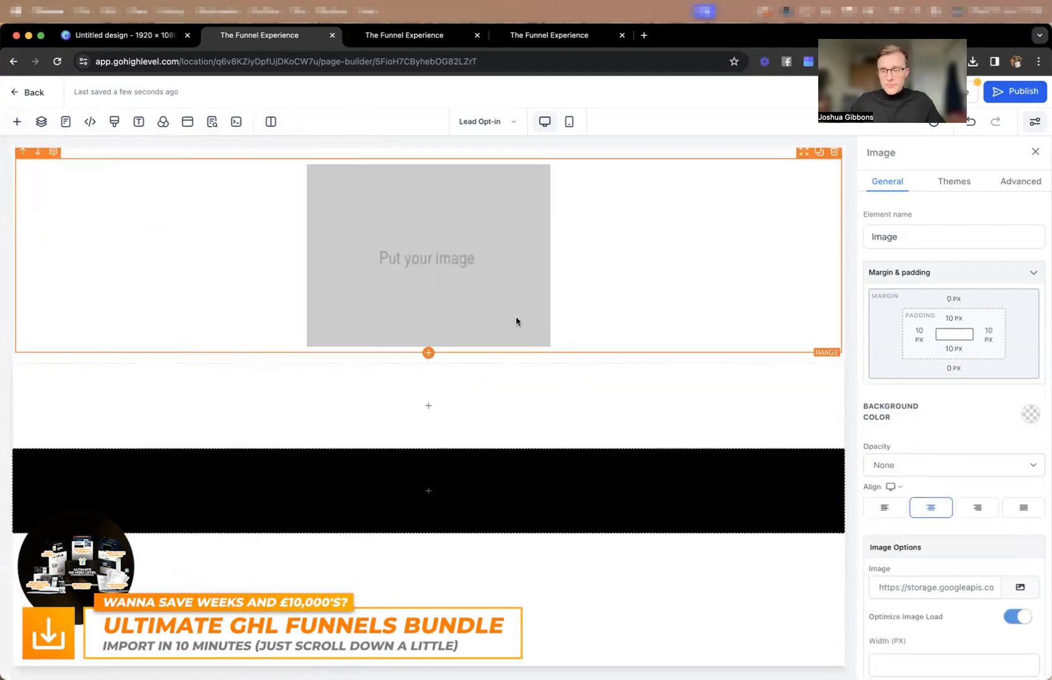
Set the placeholder image's height to 40 px.
scroll(902, 529, "down", 3)
left_click(892, 492)
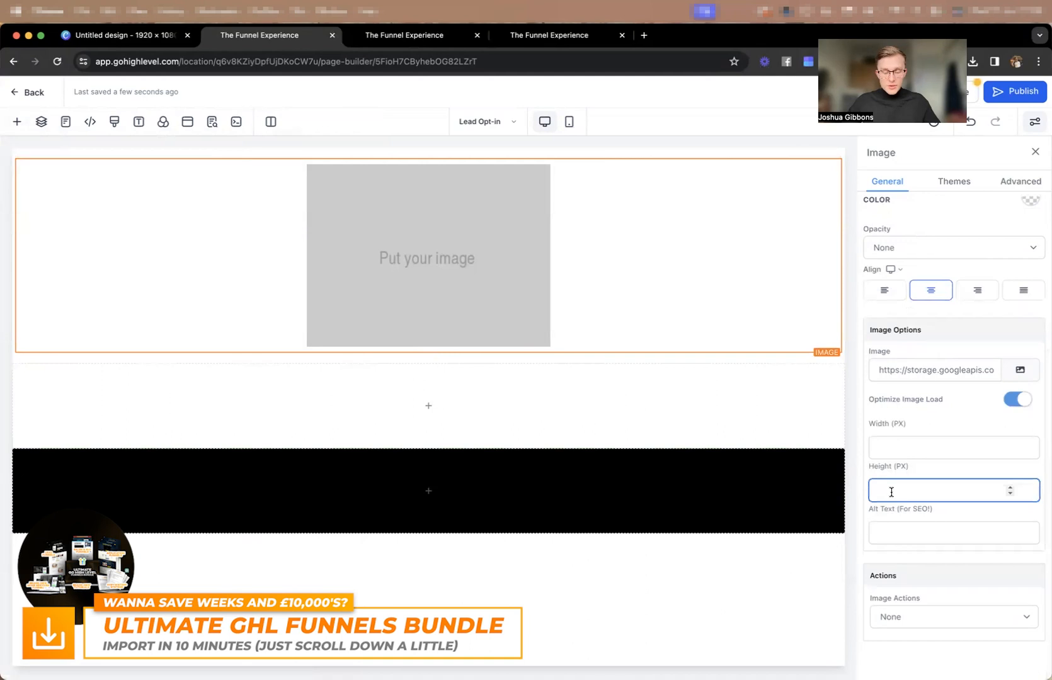
type("50")
key("BackSpace")
key("BackSpace")
type("40")
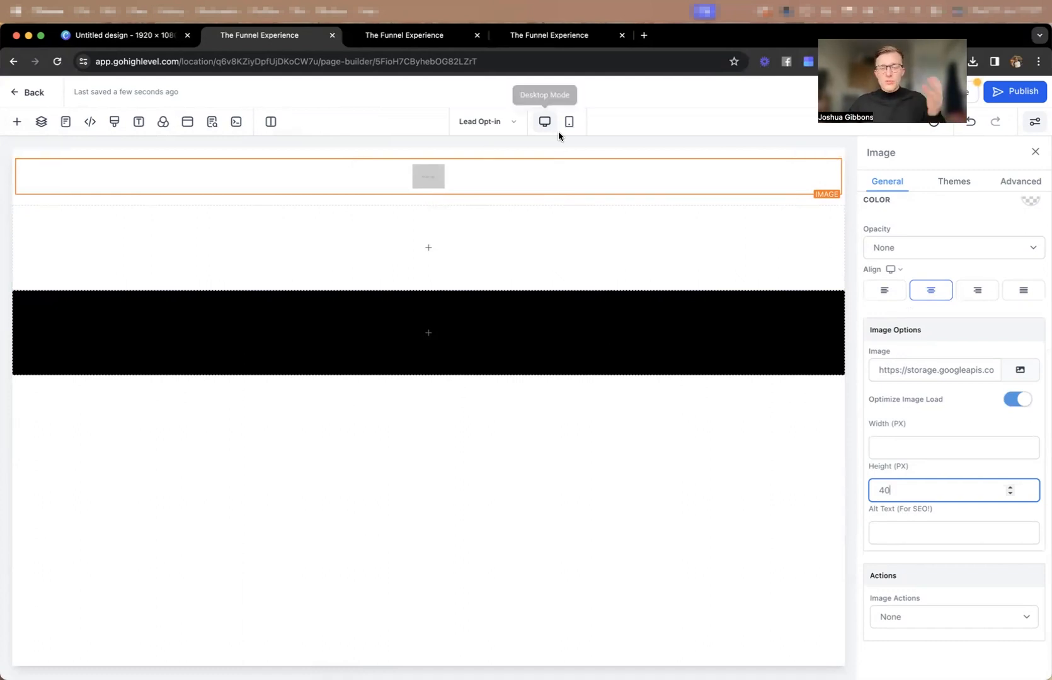
Align the image left on desktop and center on mobile, and return to the desktop view.
left_click(884, 292)
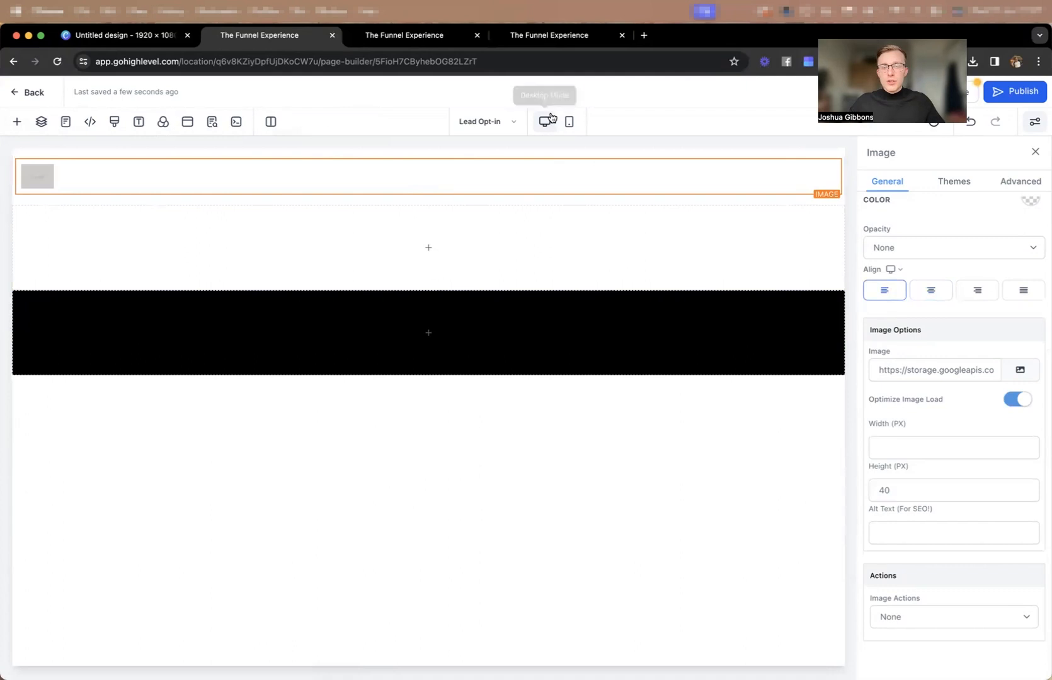
left_click(894, 270)
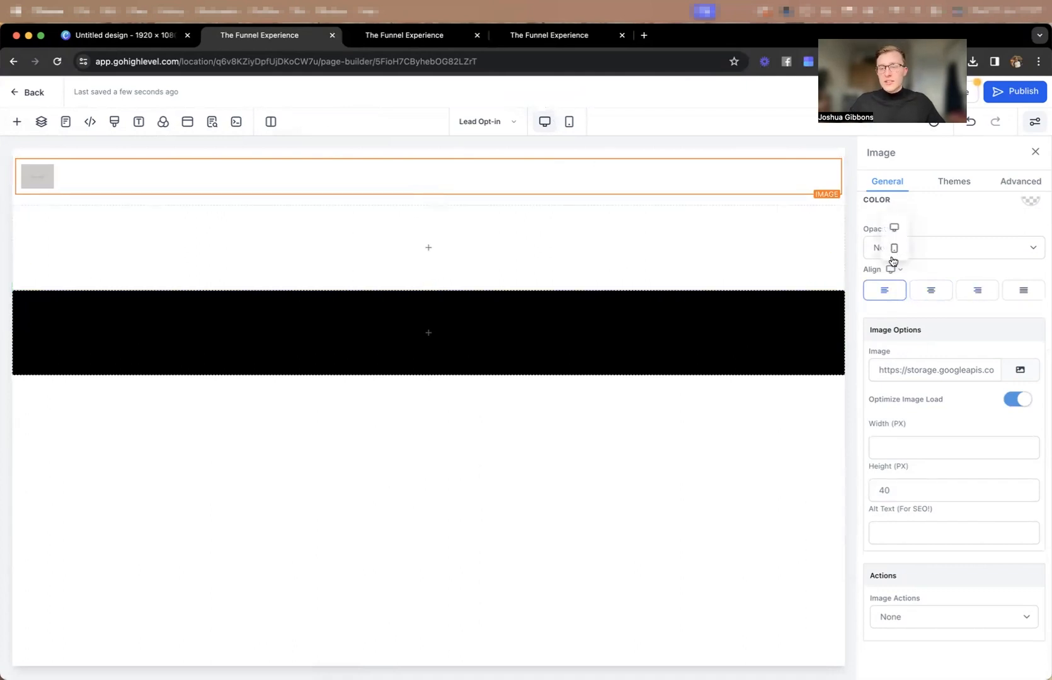
left_click(892, 247)
left_click(933, 291)
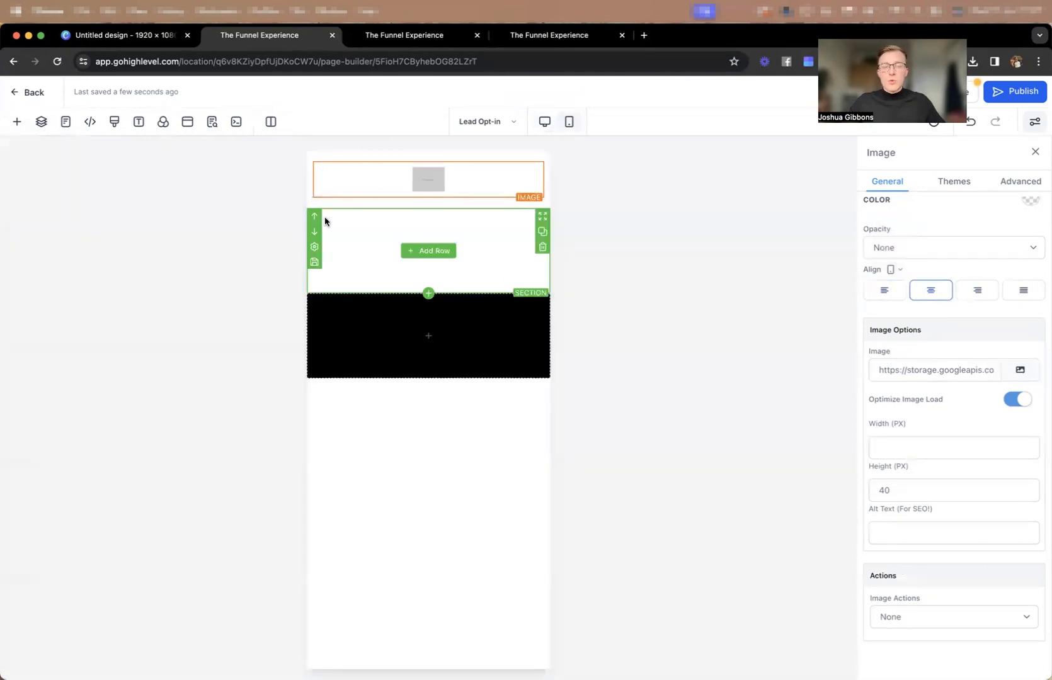
left_click(544, 122)
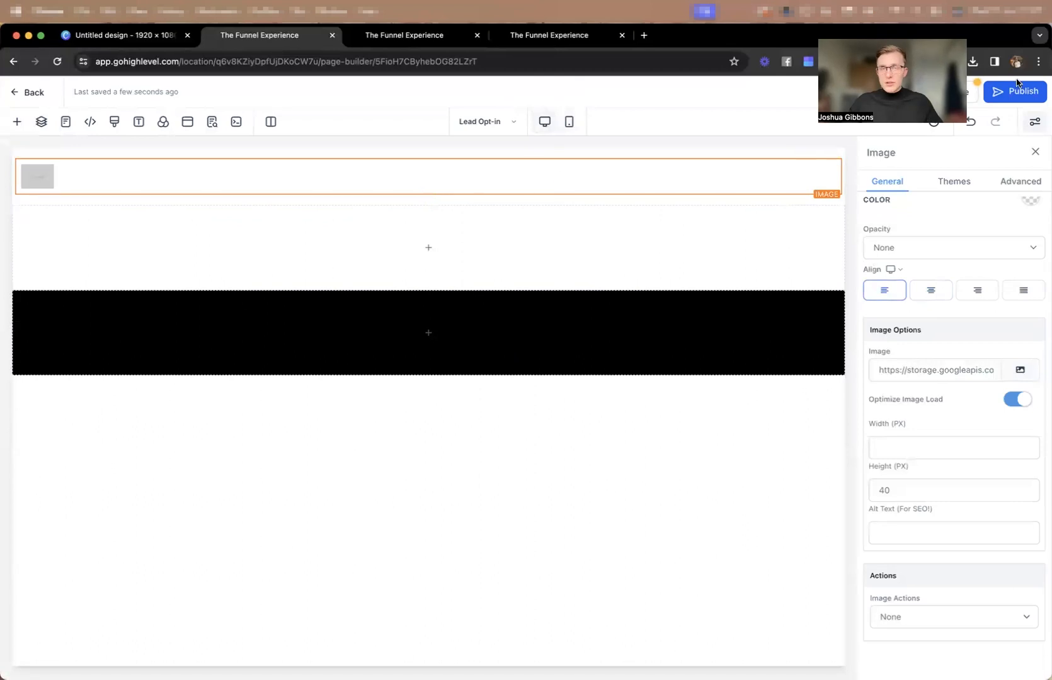
left_click(570, 124)
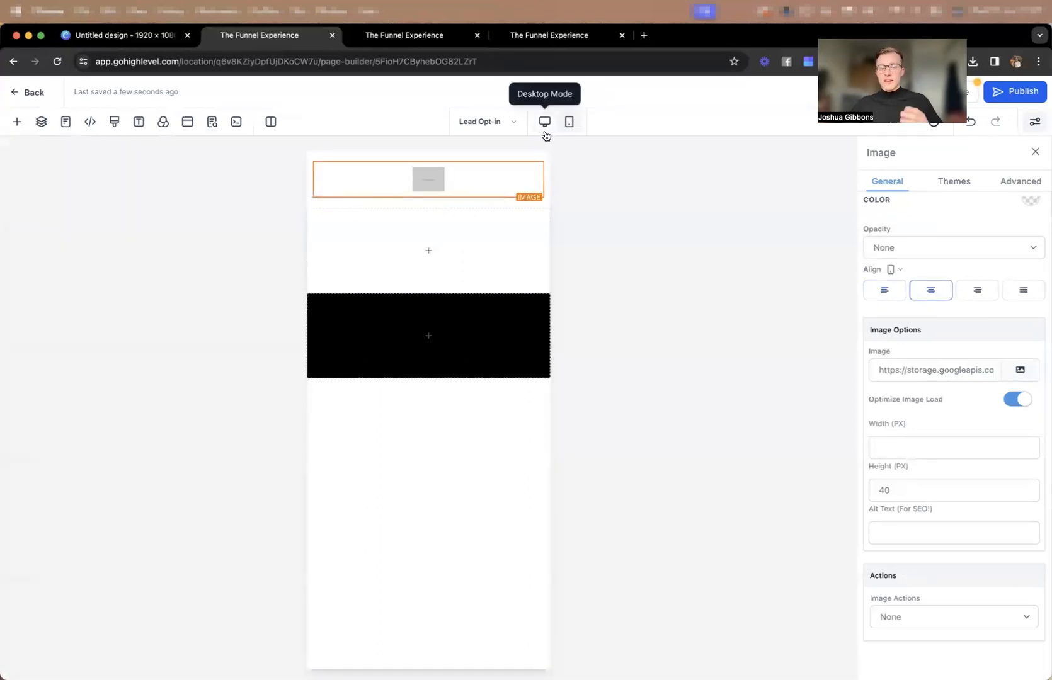
left_click(545, 126)
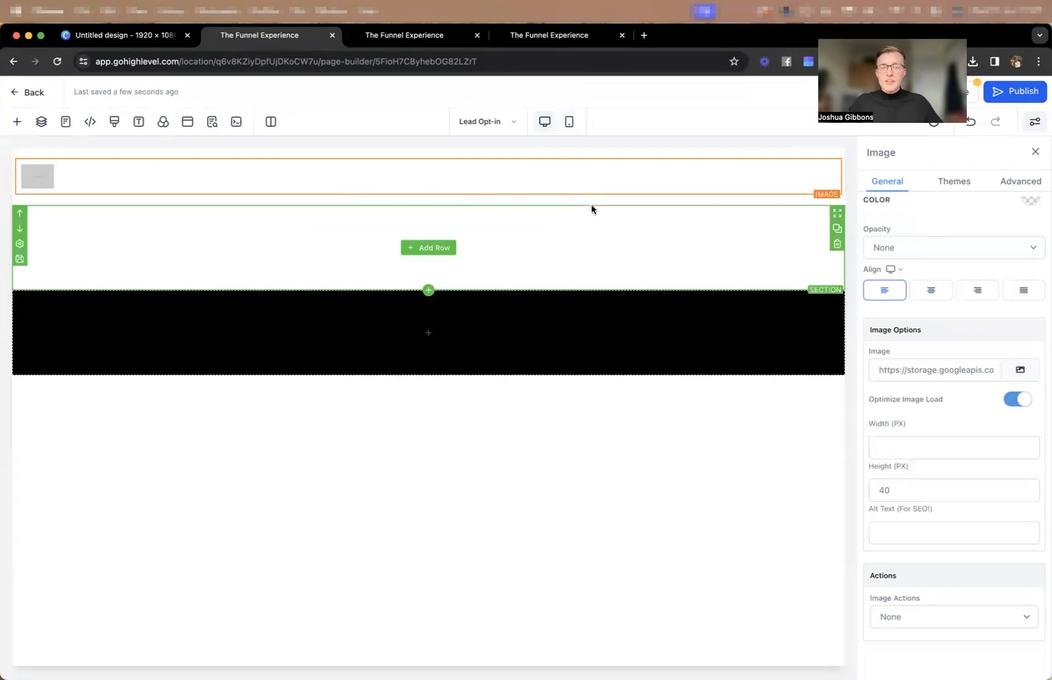
Add a 1 Column row to the black section and place a Paragraph element in it.
left_click(434, 332)
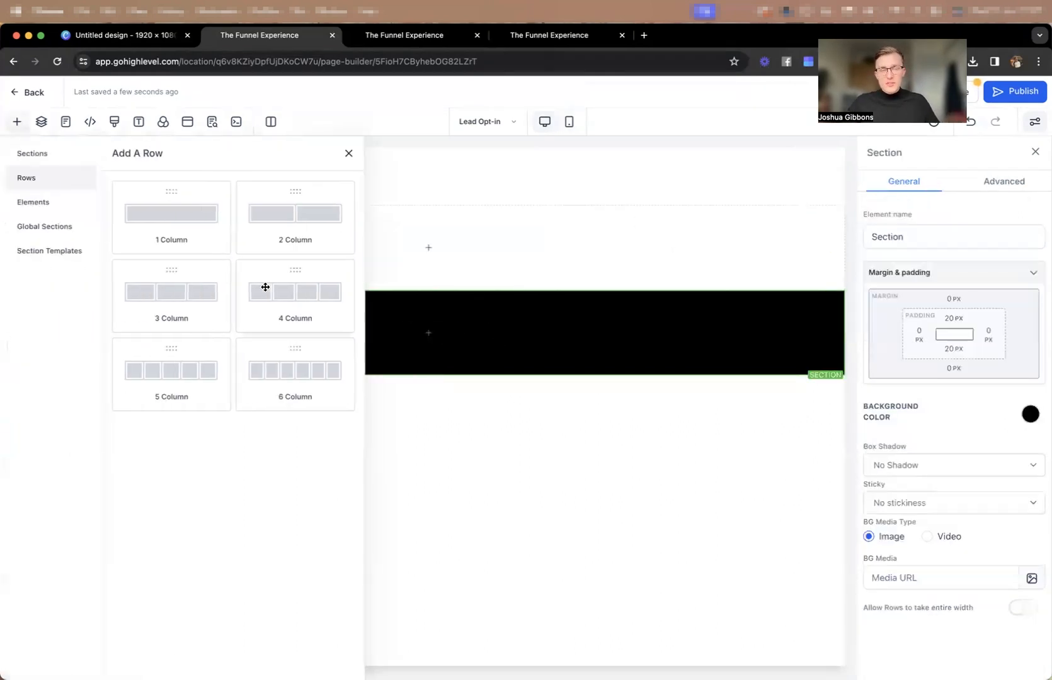
left_click(180, 238)
left_click(432, 348)
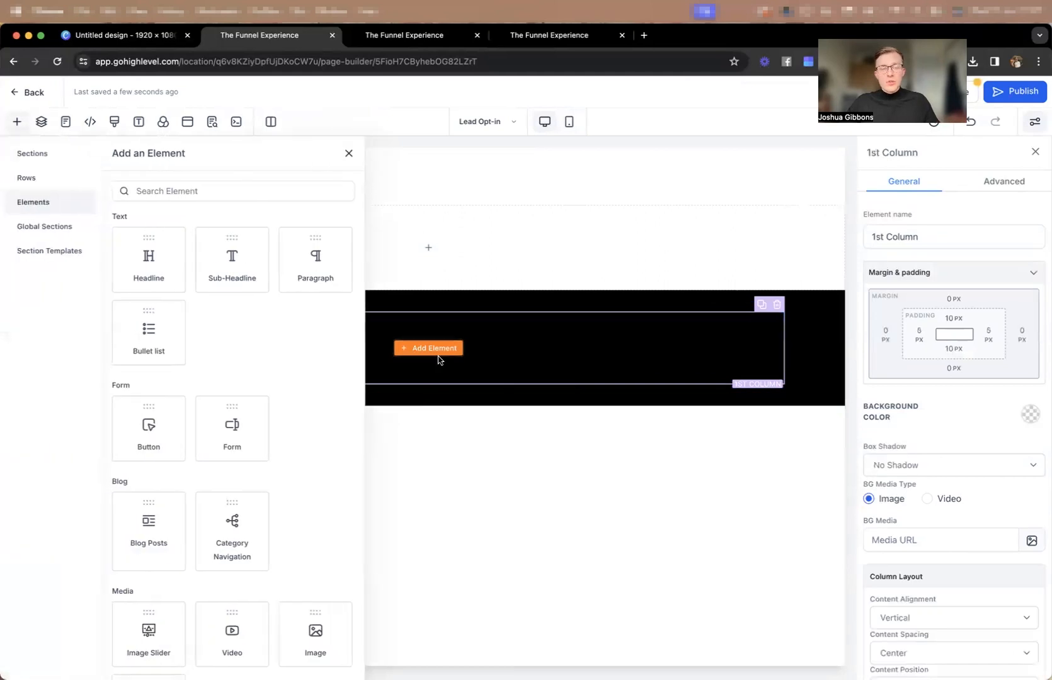
left_click(340, 263)
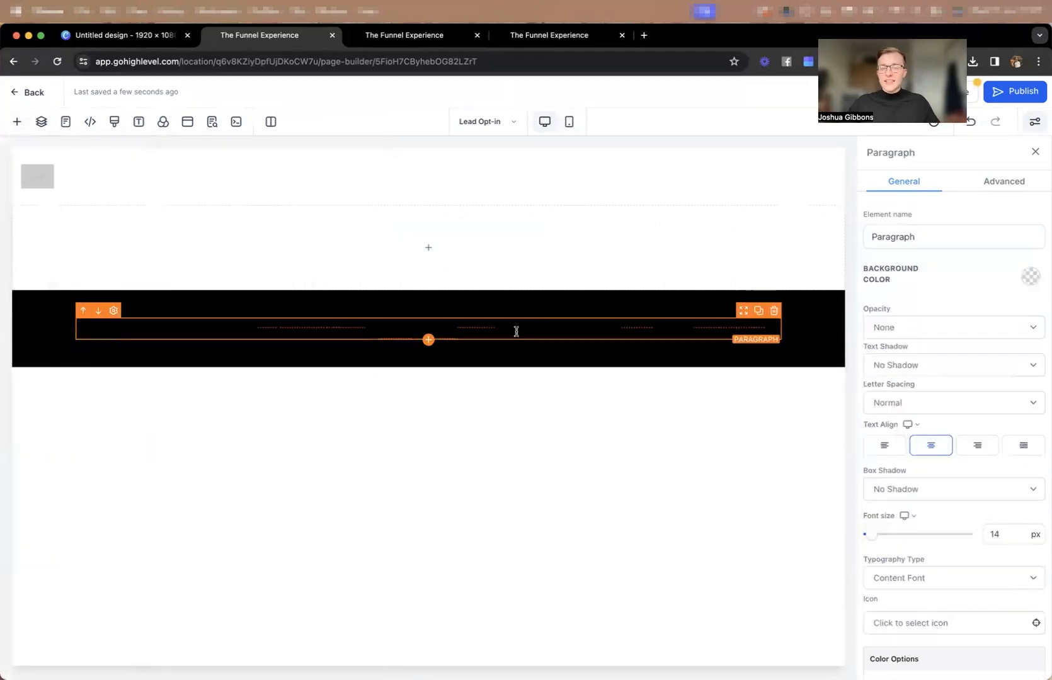
Set the text color of the paragraph in the black section to white.
double_click(516, 331)
scroll(1001, 382, "down", 5)
left_click(1024, 498)
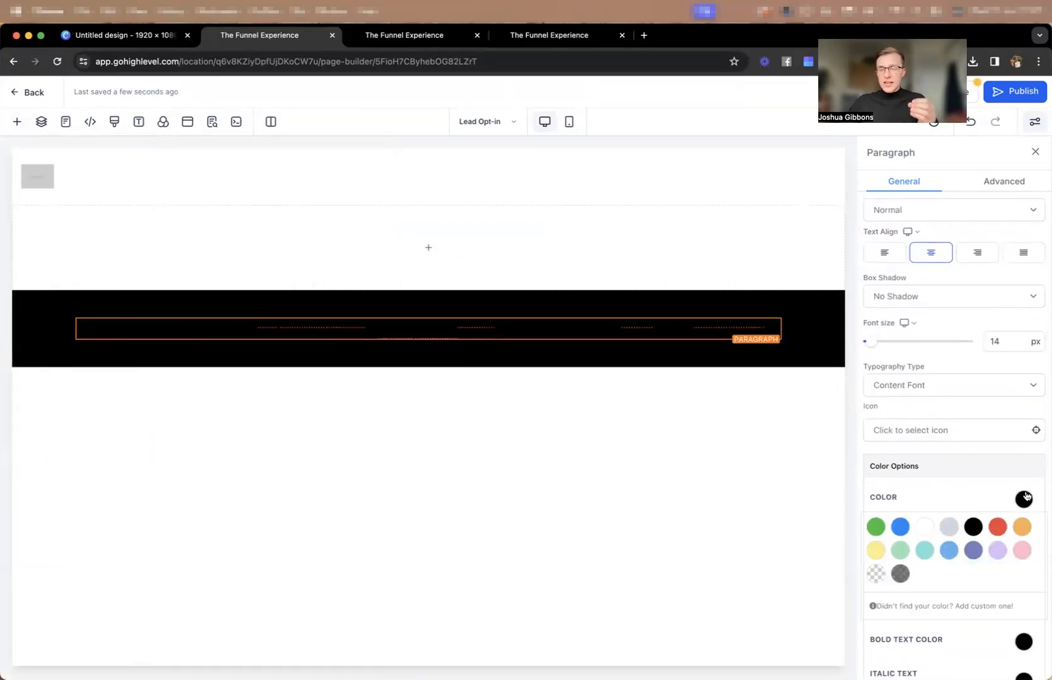
left_click(925, 525)
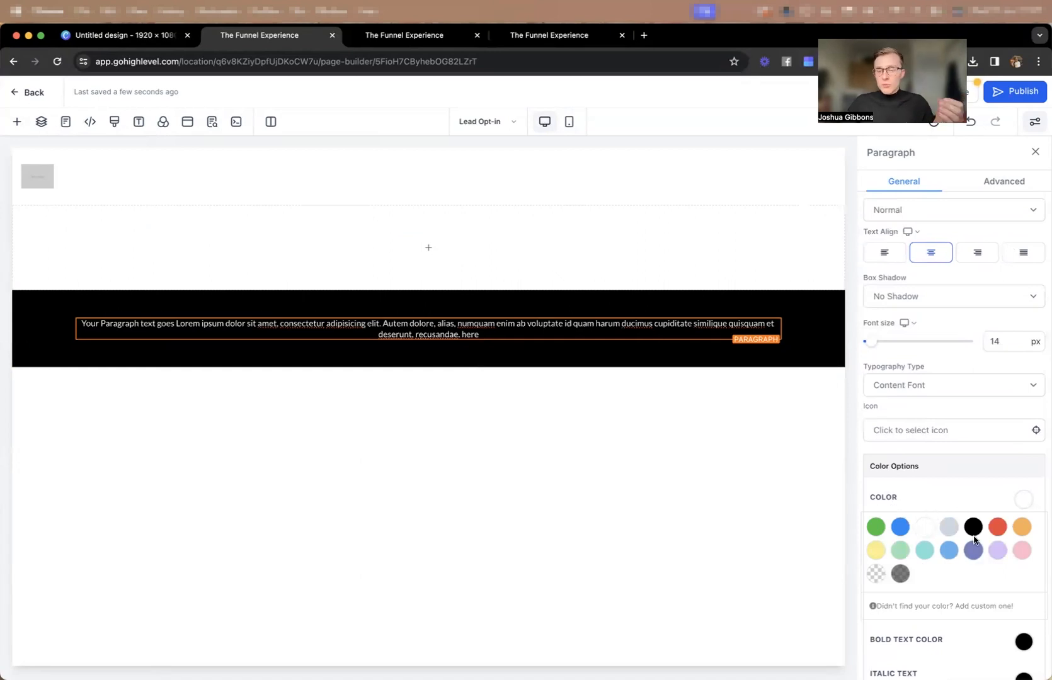
Add the custom color #AAAAAA and apply it to the paragraph text in the black section.
left_click(954, 606)
left_click(1027, 548)
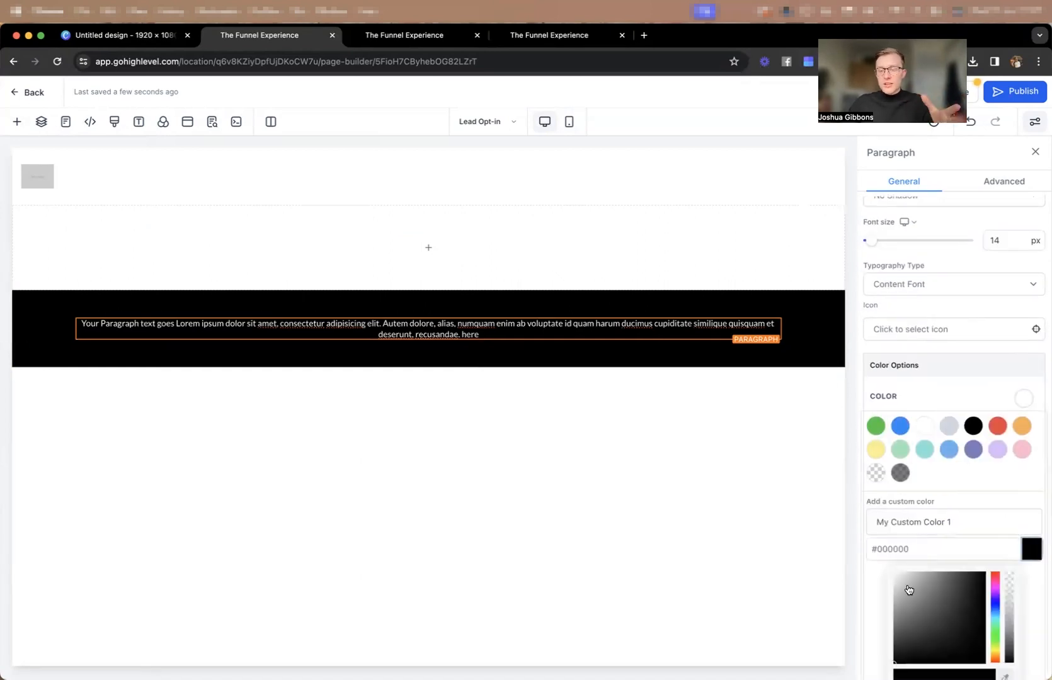
left_click_drag(900, 598, 884, 604)
scroll(961, 570, "down", 3)
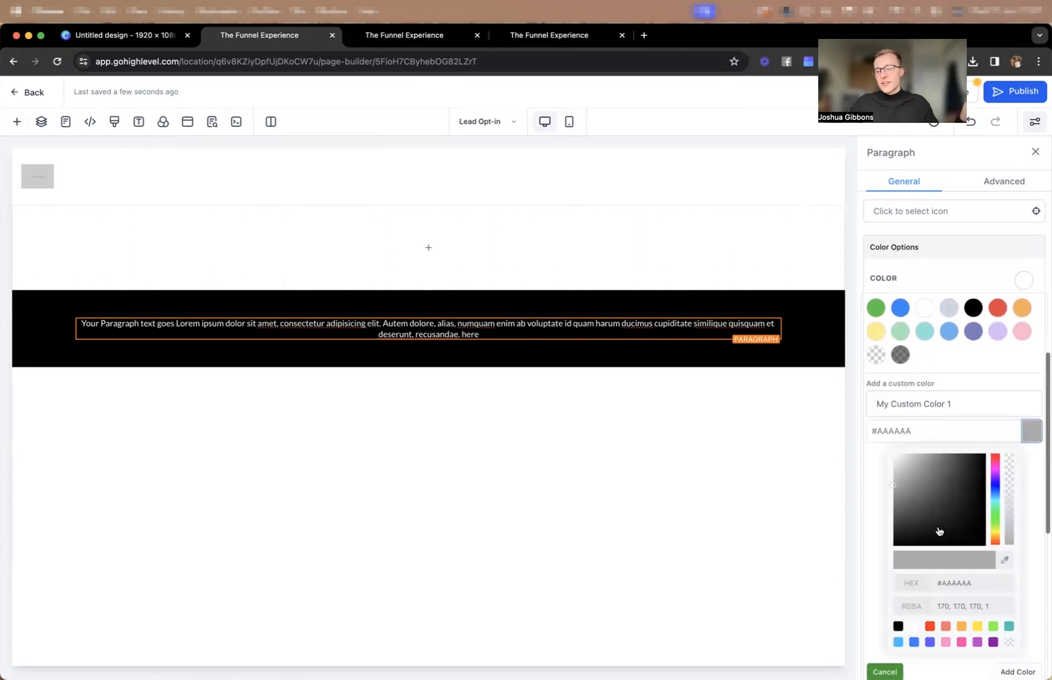
left_click(885, 672)
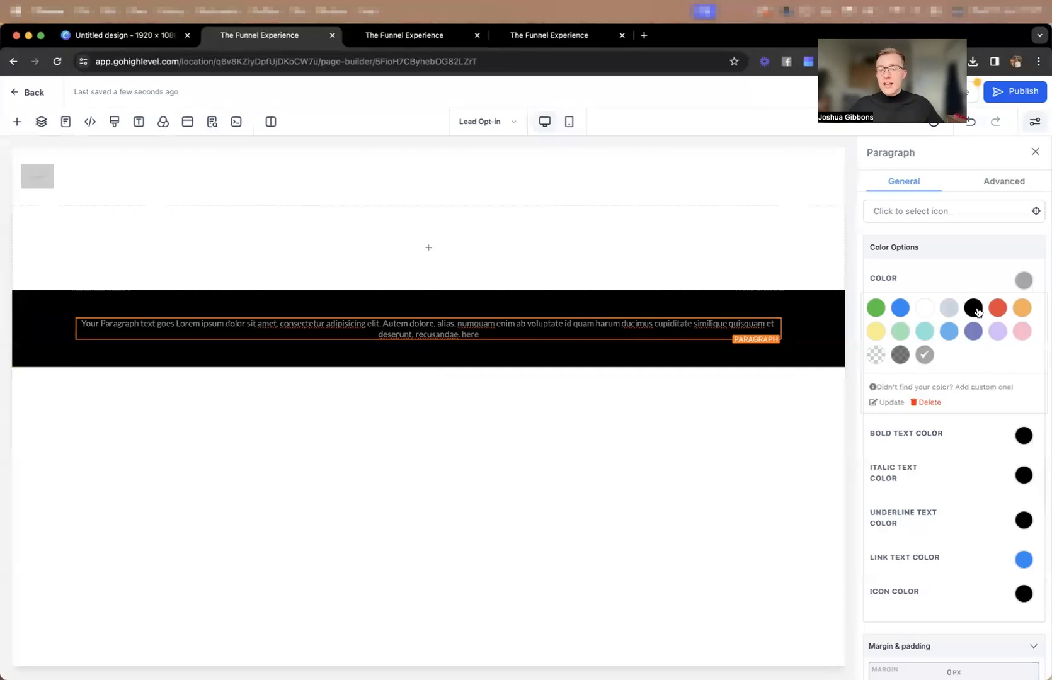
Set the black section paragraph's mobile font size to 11 px and return to the desktop view.
scroll(989, 349, "up", 10)
left_click(909, 517)
left_click(912, 495)
left_click(1019, 535)
type("11")
left_click(1033, 549)
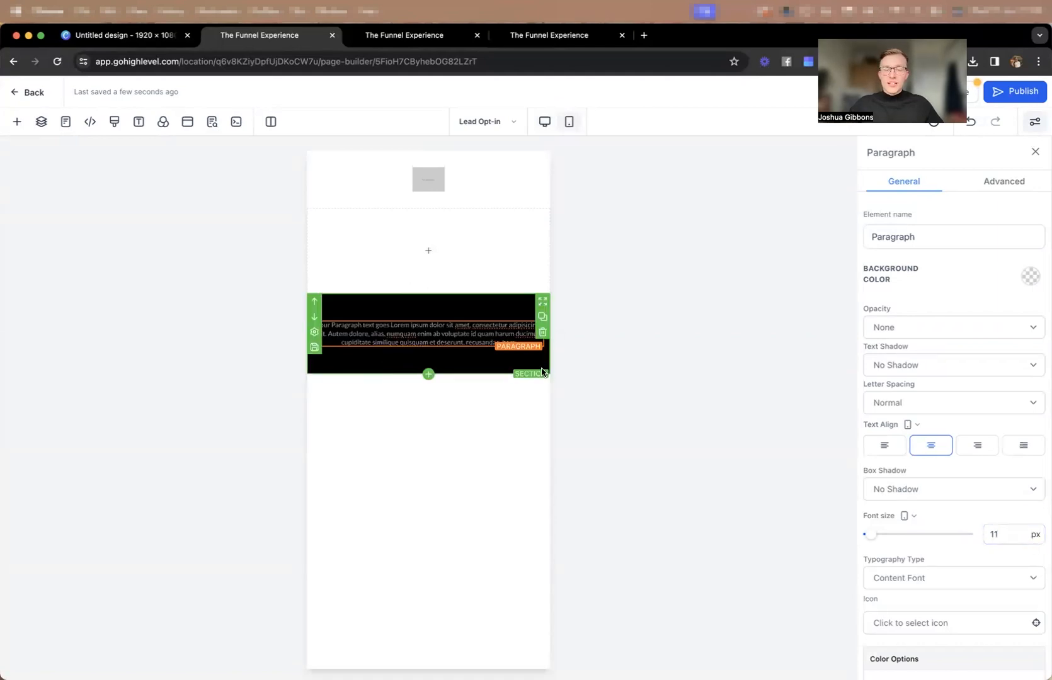
left_click(546, 123)
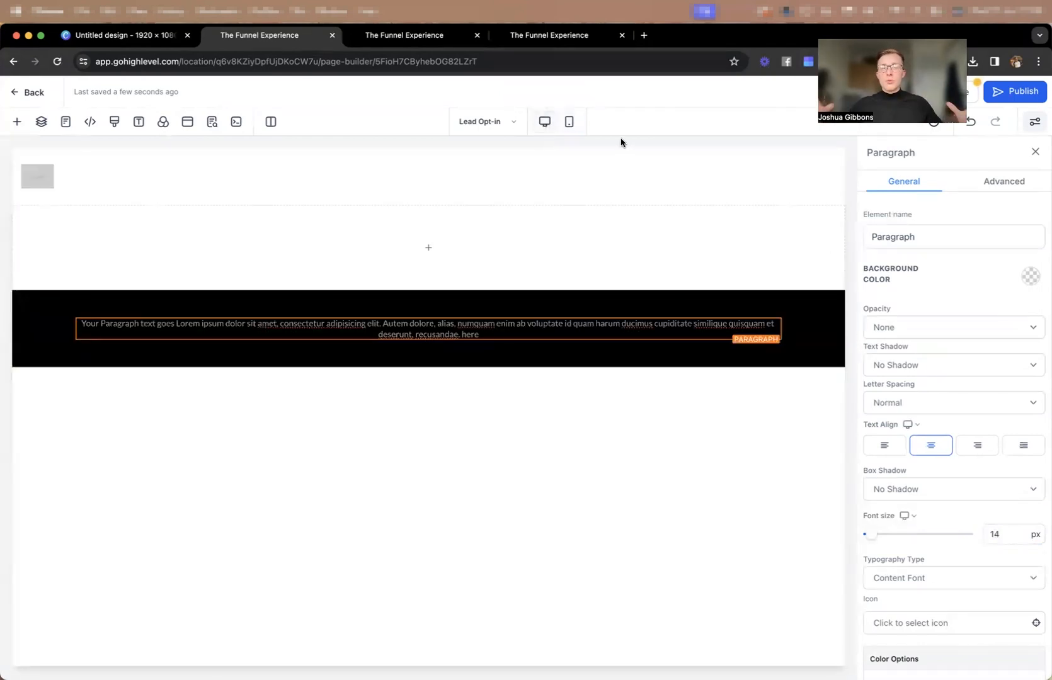
Add a 2 Column row to the middle section and place an Image element in its first column.
left_click(452, 250)
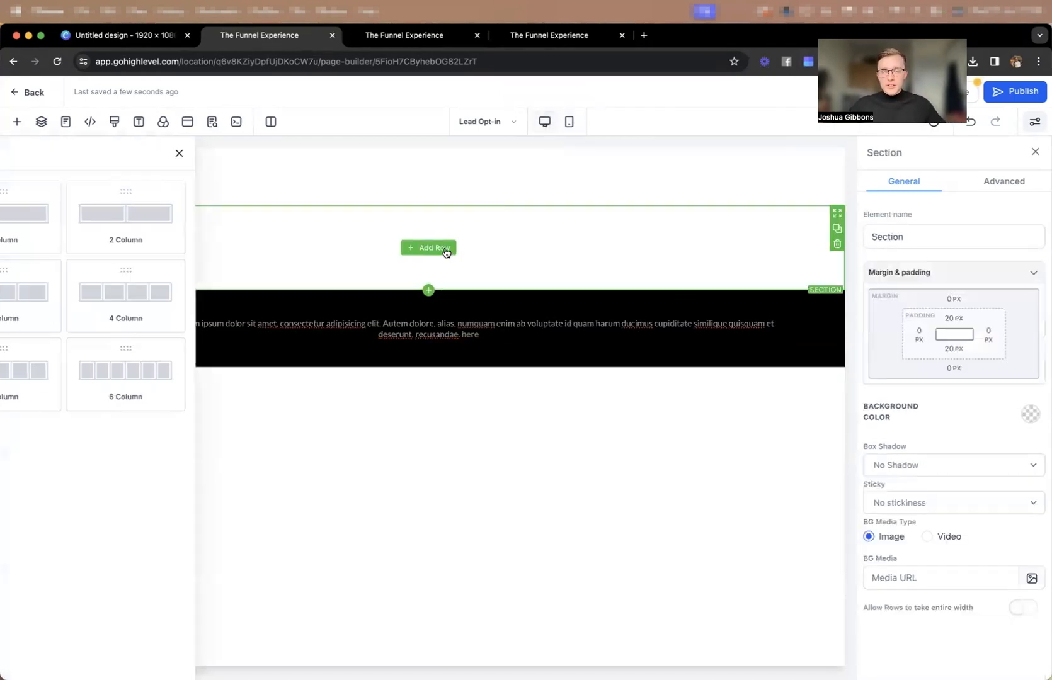
left_click(252, 228)
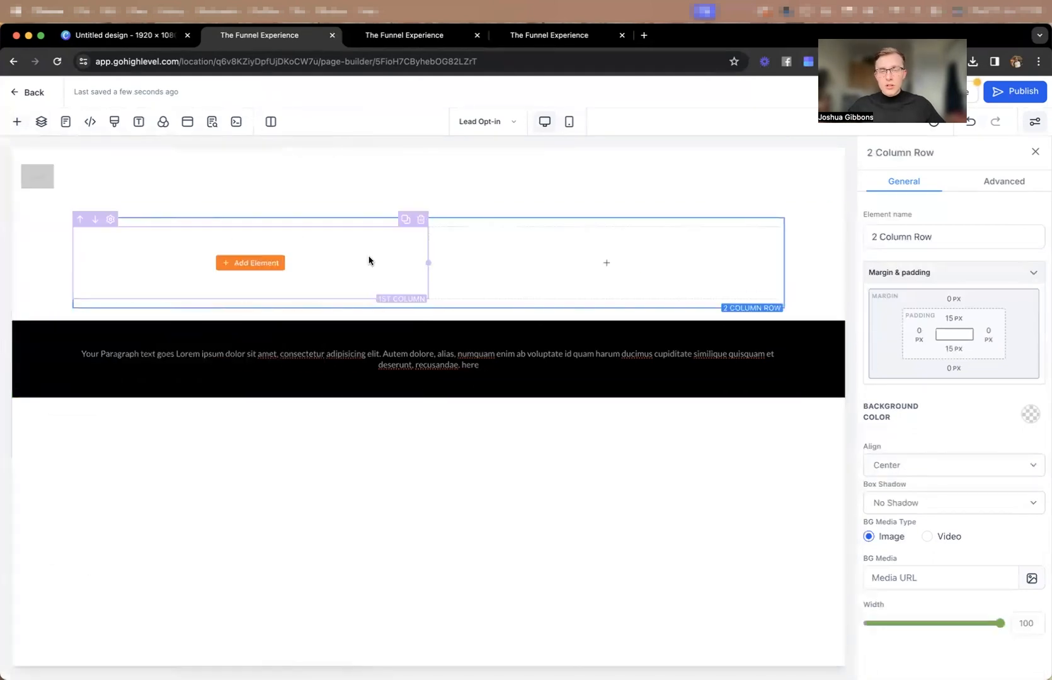
left_click(270, 262)
scroll(325, 332, "down", 3)
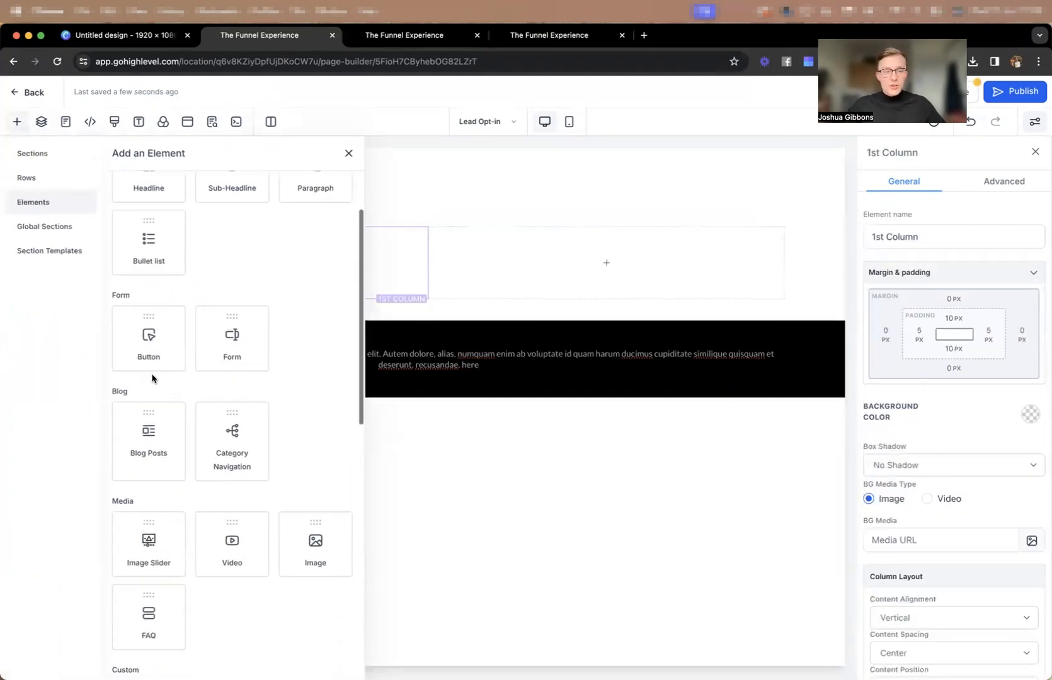
left_click(315, 548)
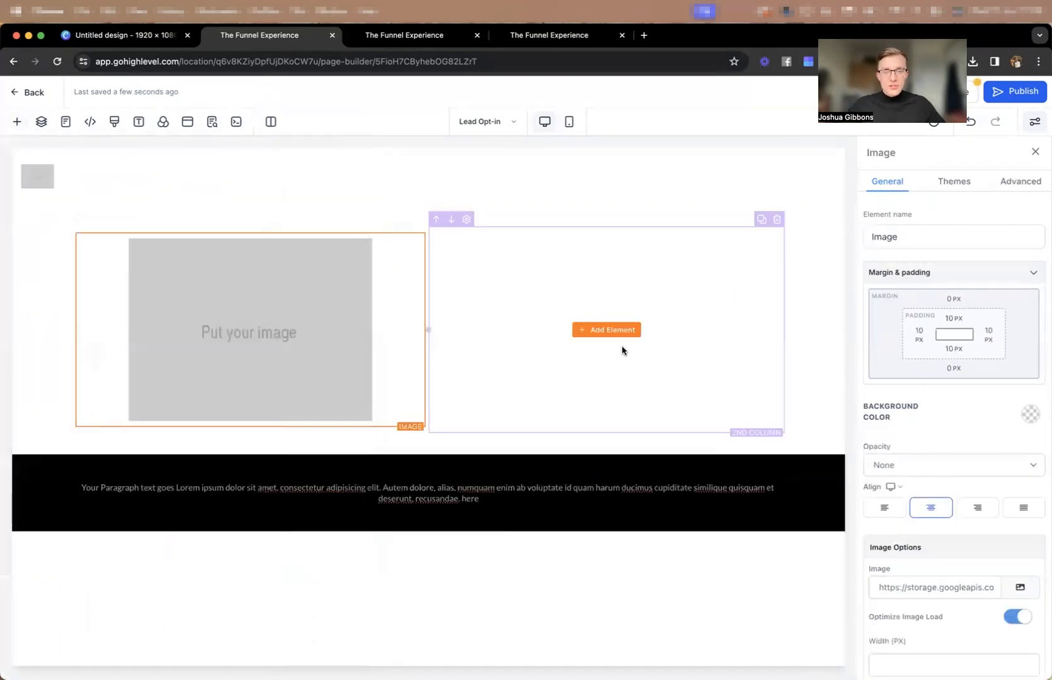
Add a Form element to the second column of the 2 Column row without selecting a form.
left_click(595, 331)
left_click(236, 340)
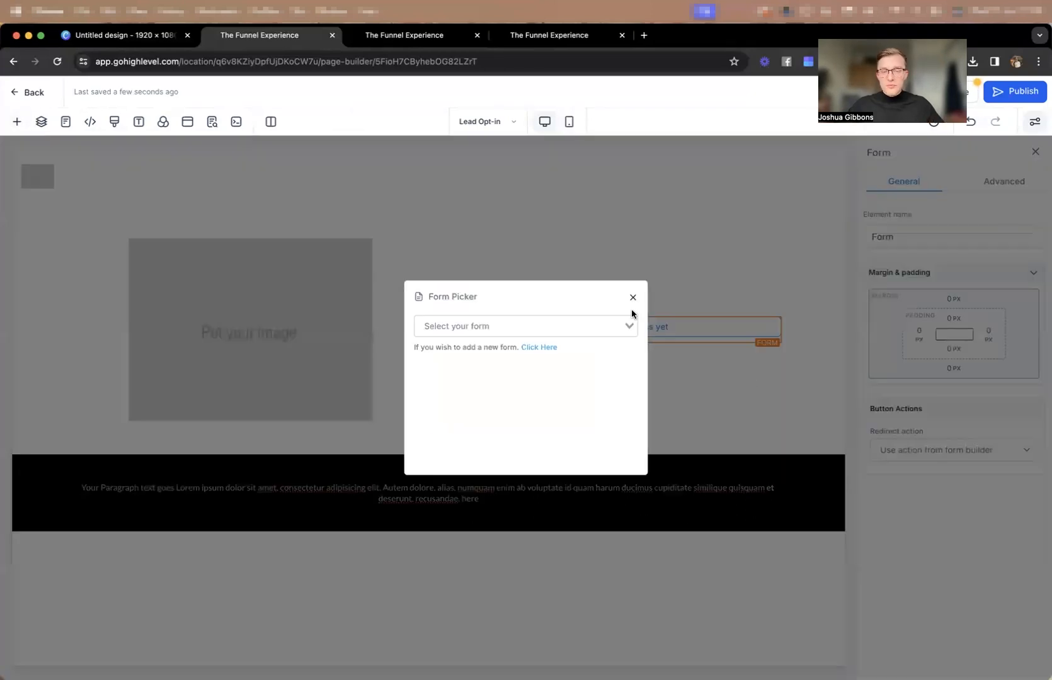
left_click(633, 299)
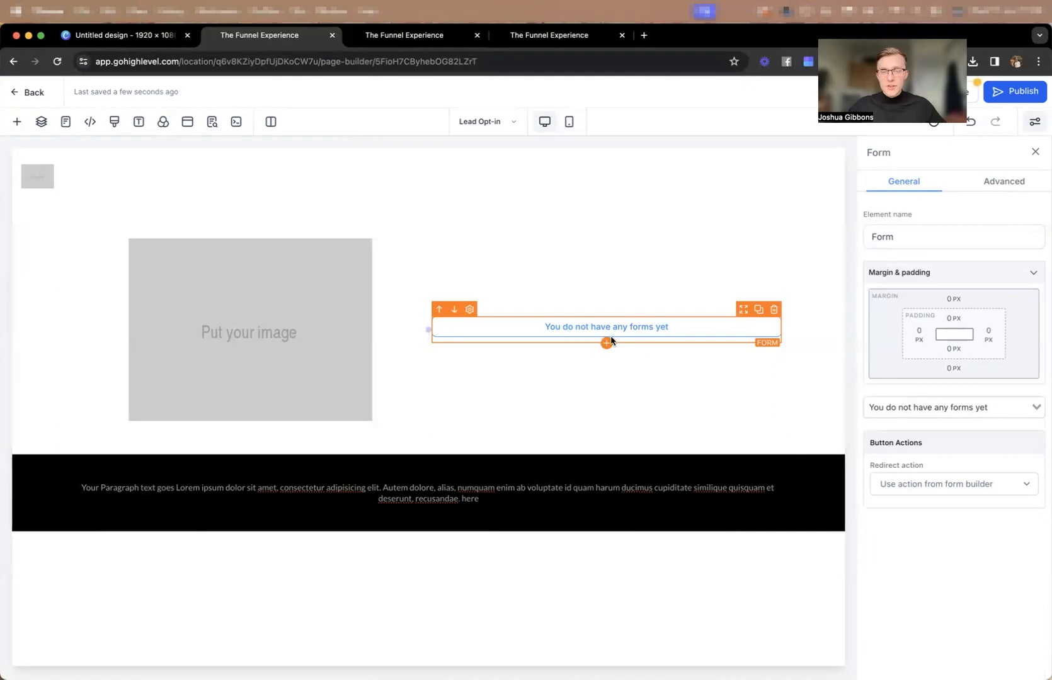
Add a Headline element to the second column and move it above the form.
left_click(606, 343)
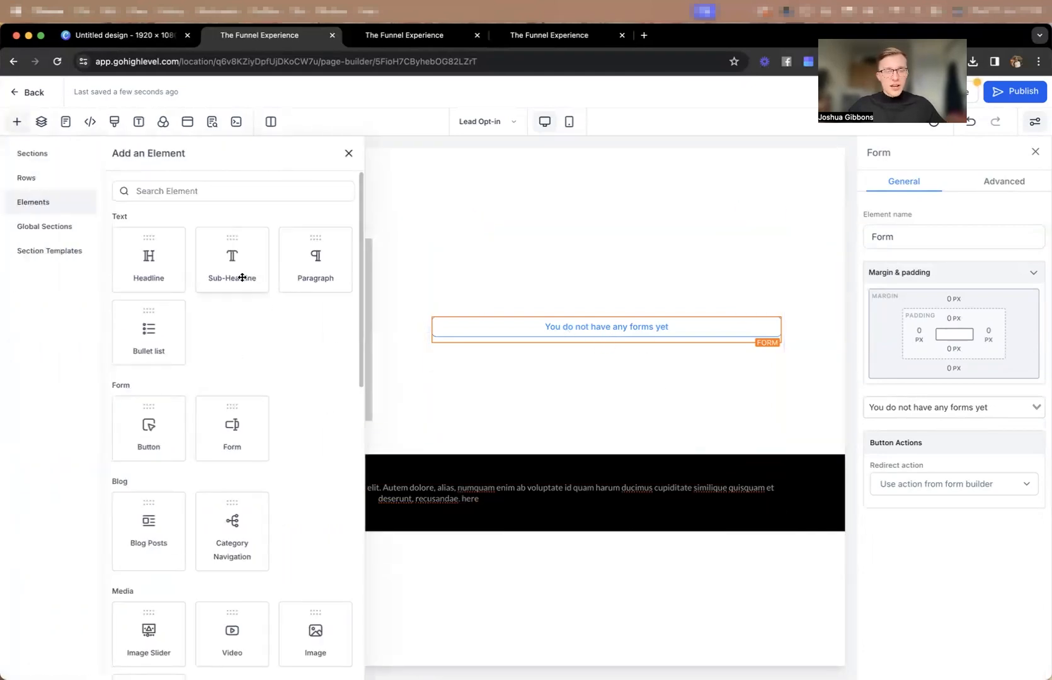
left_click(130, 263)
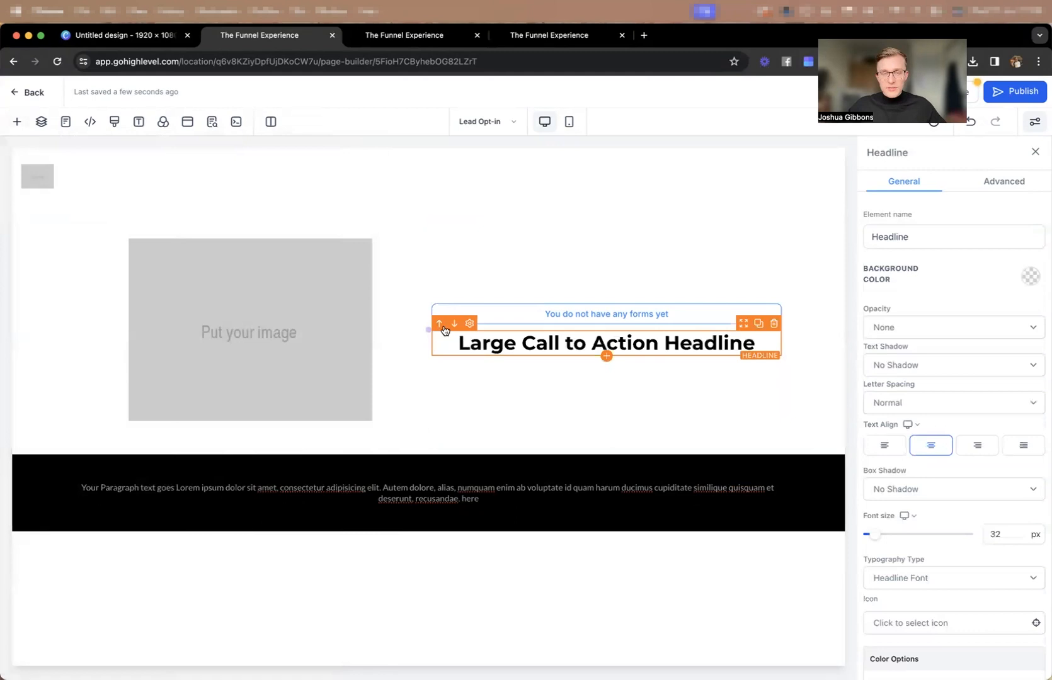
left_click(439, 324)
Add a Sub-Headline and a Bullet list between the headline and the form in the second column.
left_click(606, 329)
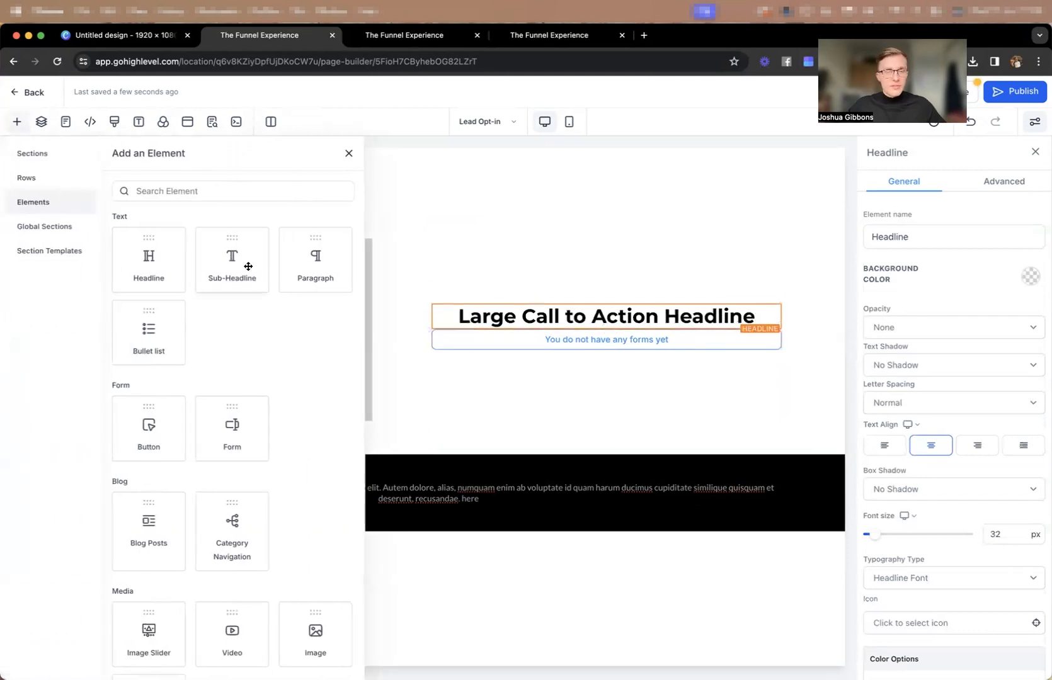
left_click(249, 266)
left_click(606, 340)
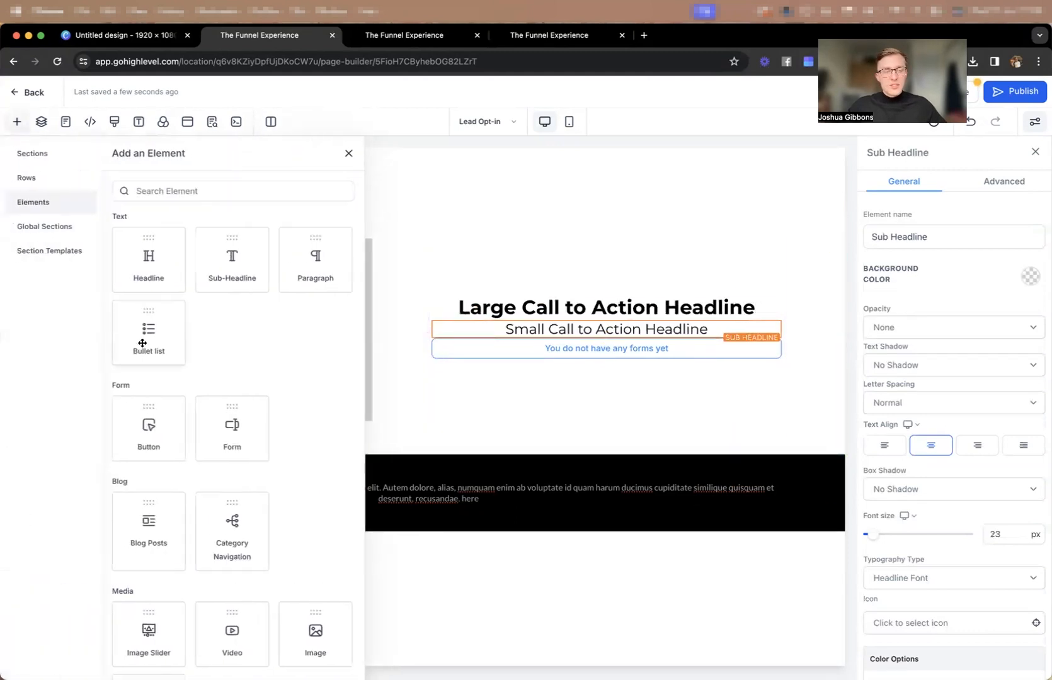
left_click(142, 342)
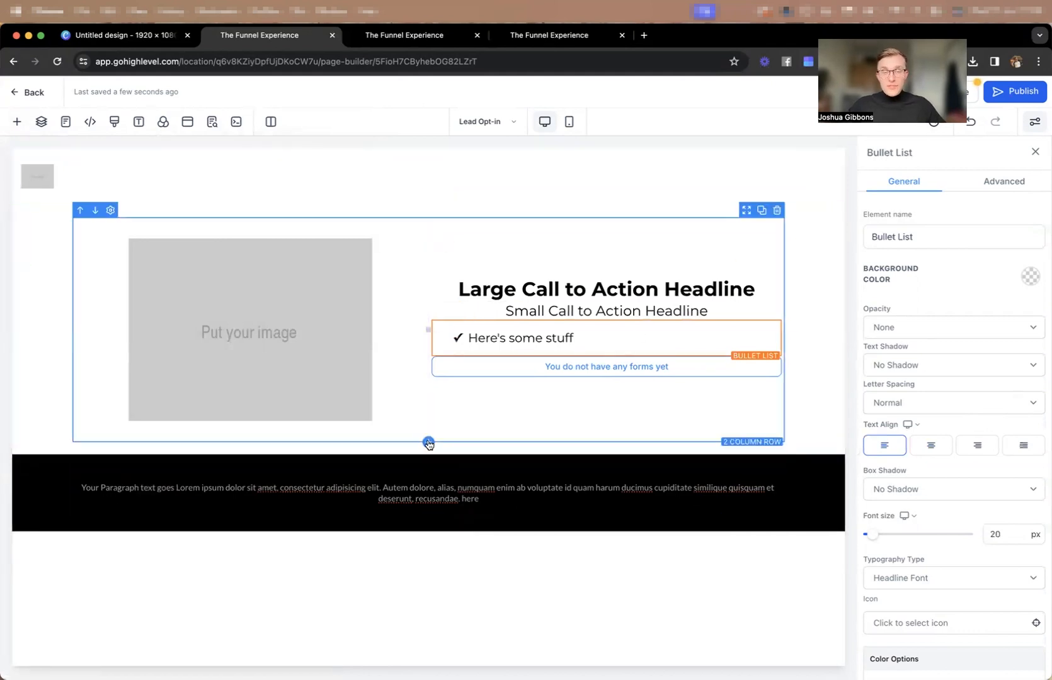
Add a 1 Column row above the 2 Column row and move a duplicate of the sub-headline into it.
left_click(429, 444)
left_click_drag(170, 221, 435, 252)
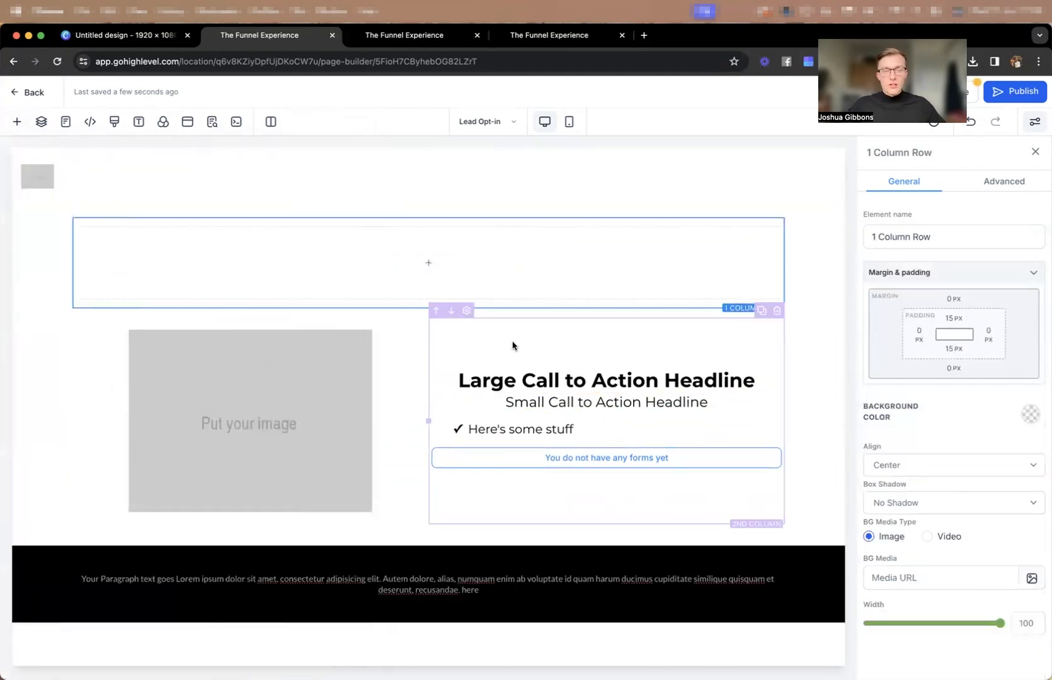
left_click(759, 385)
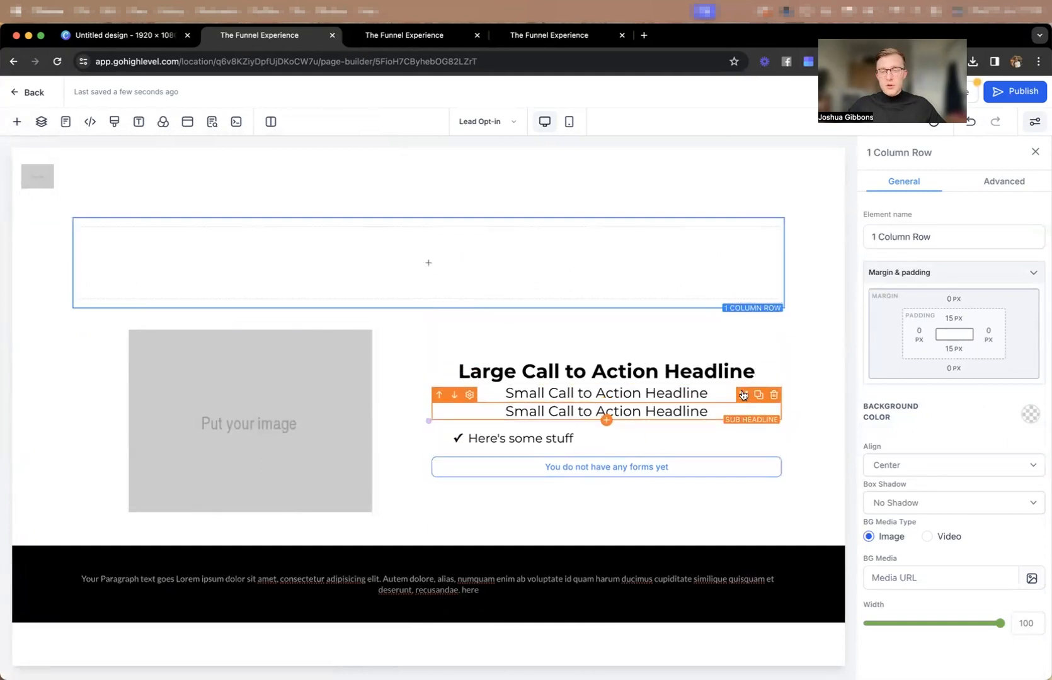
left_click_drag(744, 385, 459, 224)
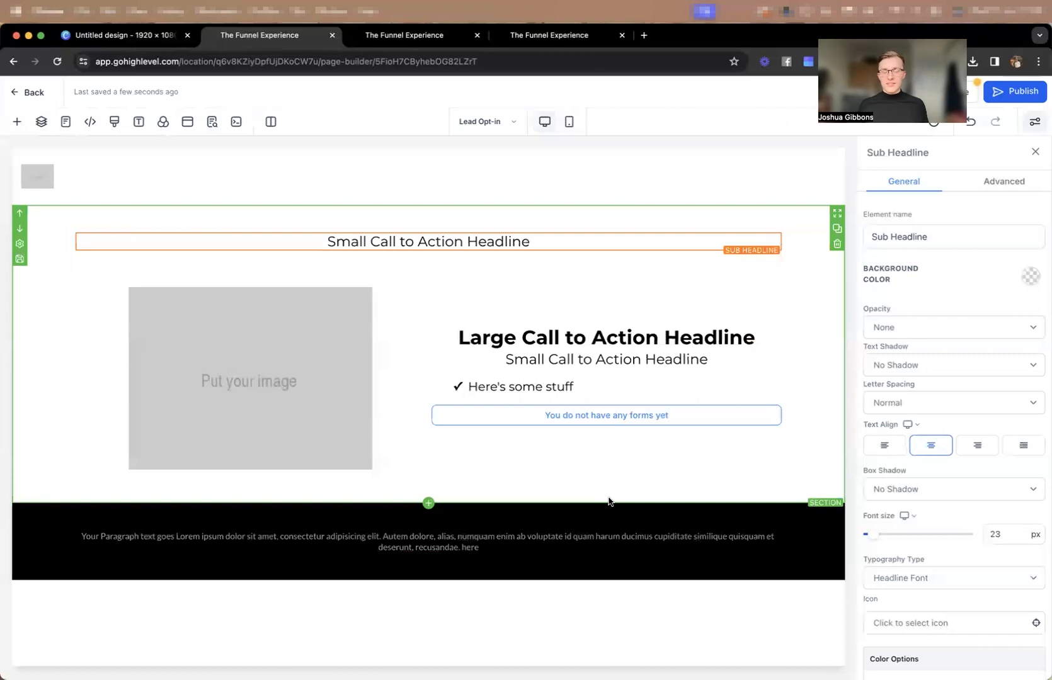
Replace the text of the sub-headline in the upper 1 Column row with "Ready to lose weight?".
left_click(465, 242)
triple_click(537, 243)
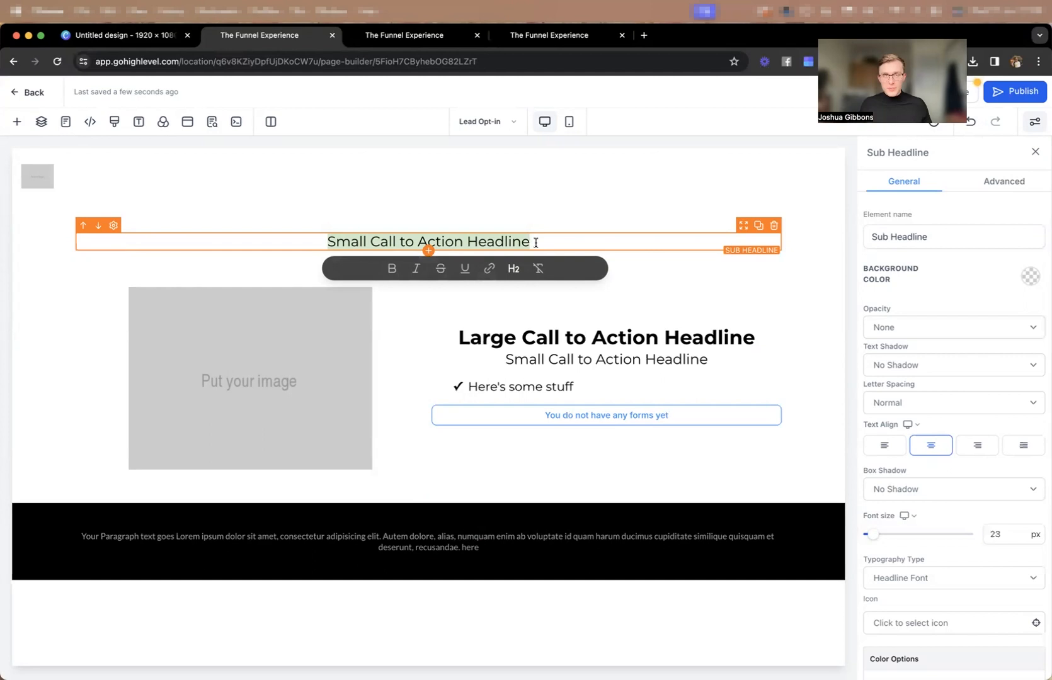
key("BackSpace")
type("Ready to lose weight?")
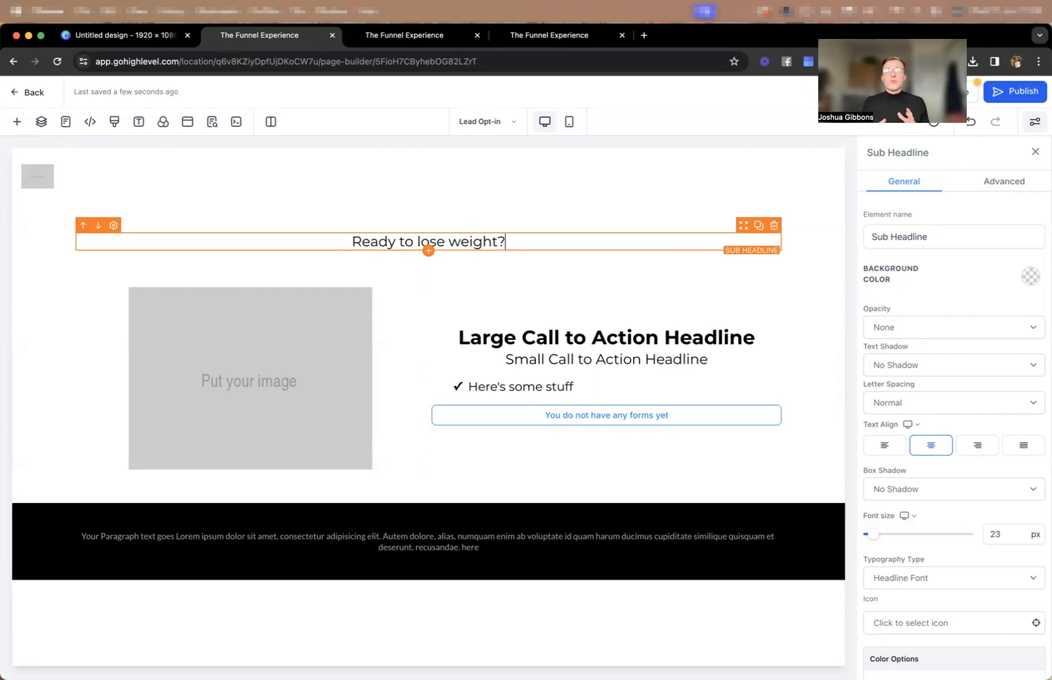
Rewrite the sub-headline above the image and form columns as "Sick and tired of being overweight?".
key("ctrl+a")
key("BackSpace")
type("Sick and ")
type("tired of being ove")
type("rwir")
key("BackSpace")
key("BackSpace")
type("eight/")
key("BackSpace")
type("?")
Add a second line to the sub-headline reading "Ready to kickstart your new workout routine?".
key("Return")
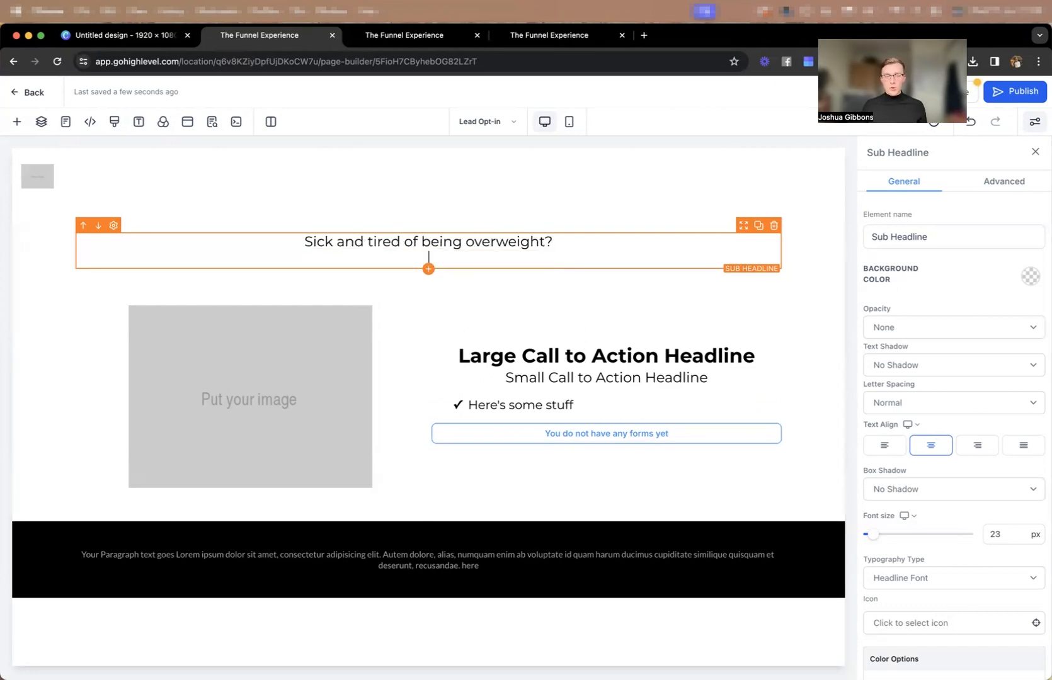
type("Ready ")
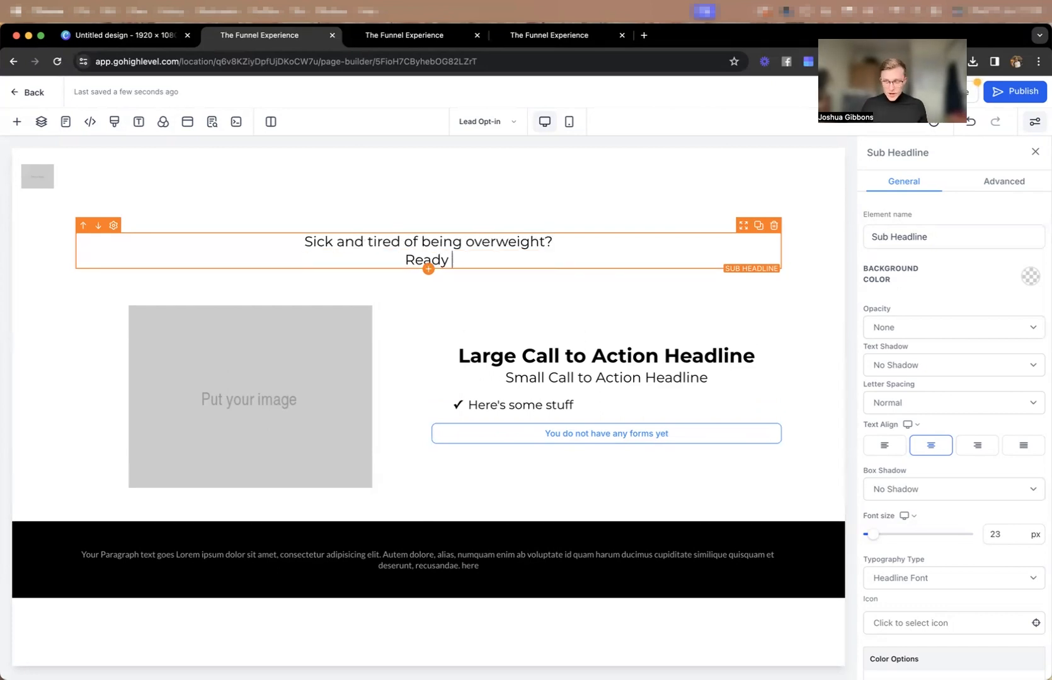
type("to kickstart yo")
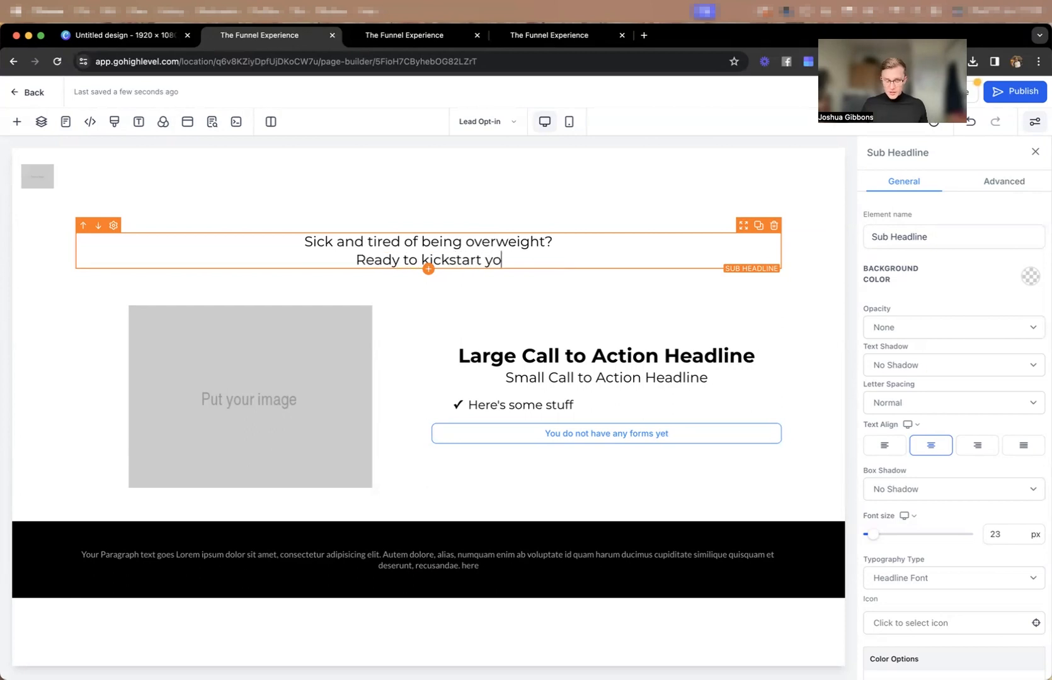
type("ur new workout routine?")
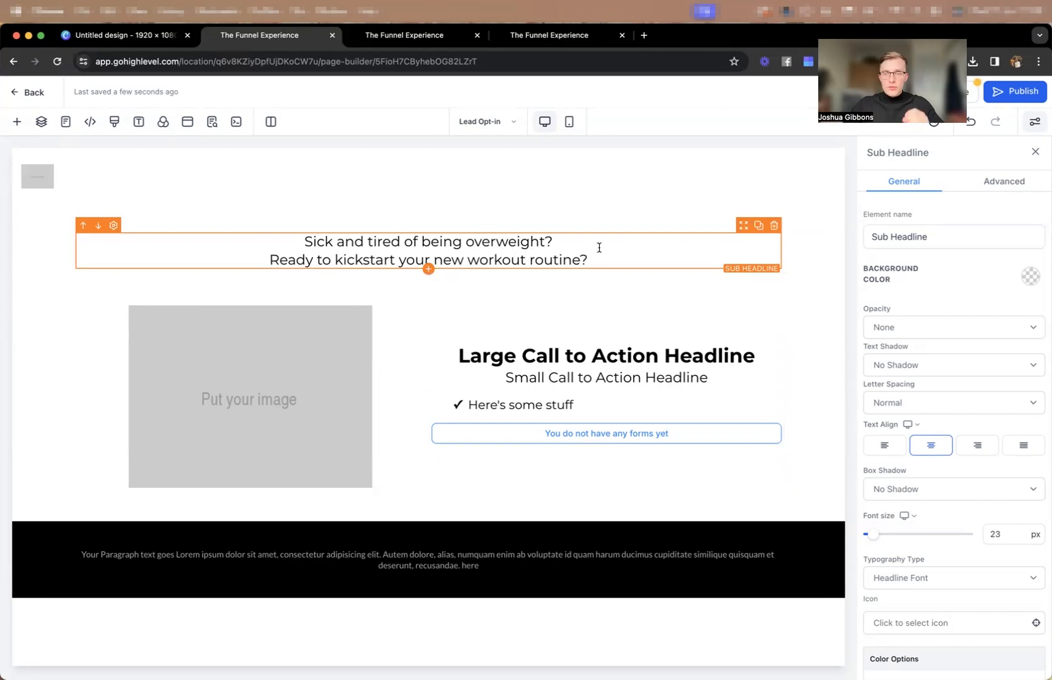
Add a third line to the sub-headline reading "Driven to start working outj in 2024?".
key("Return")
type("Driv")
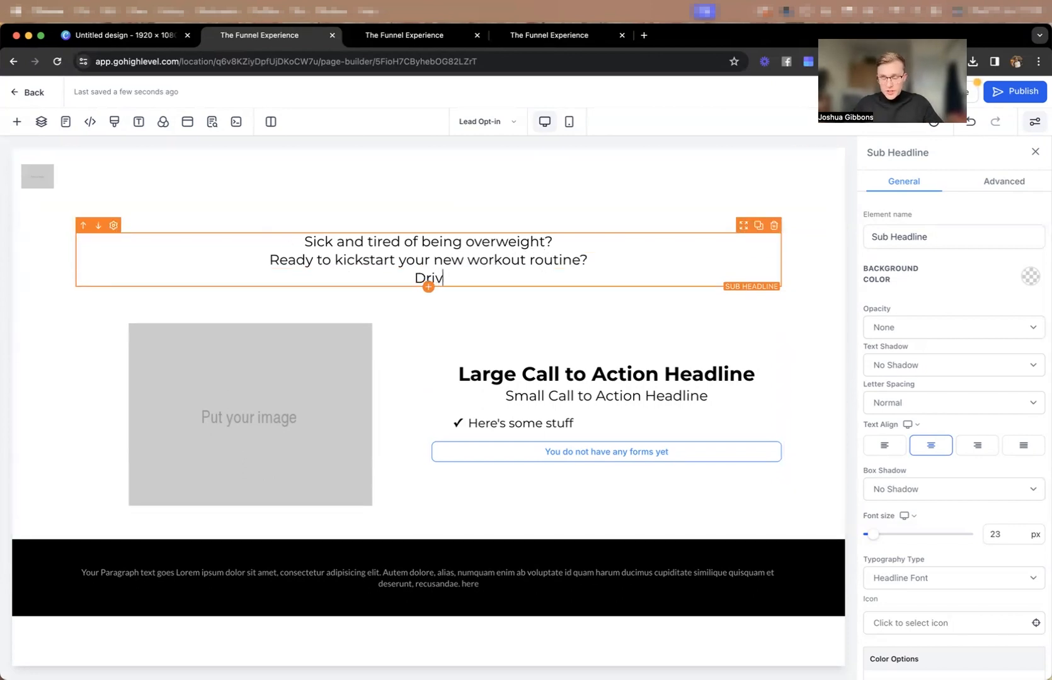
type("en to s")
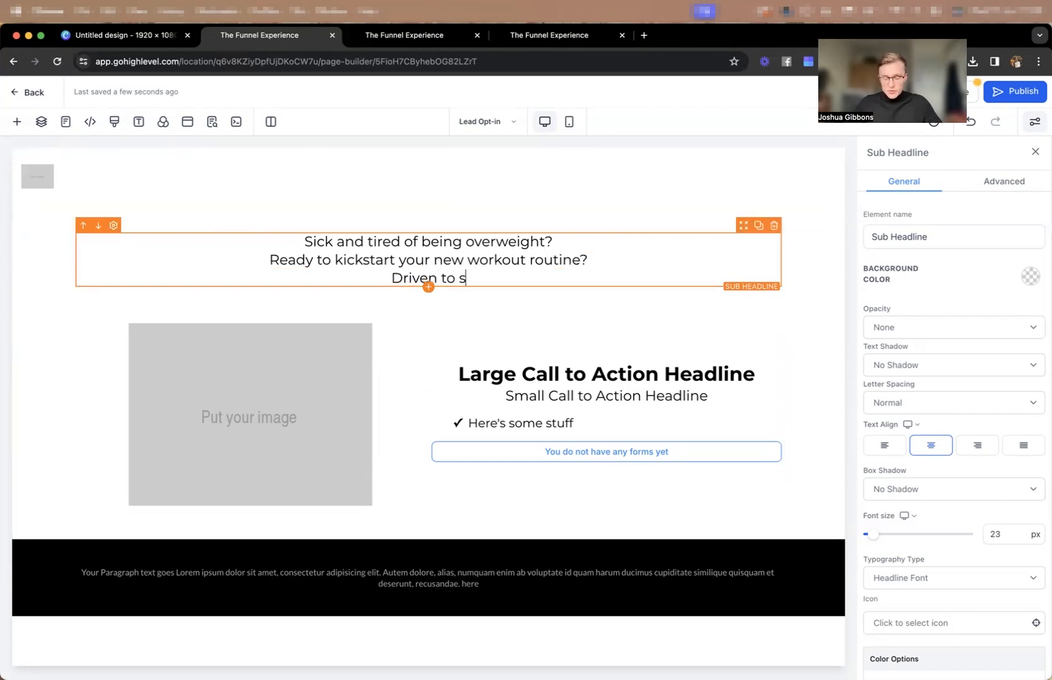
type("tart working outj in 2024?")
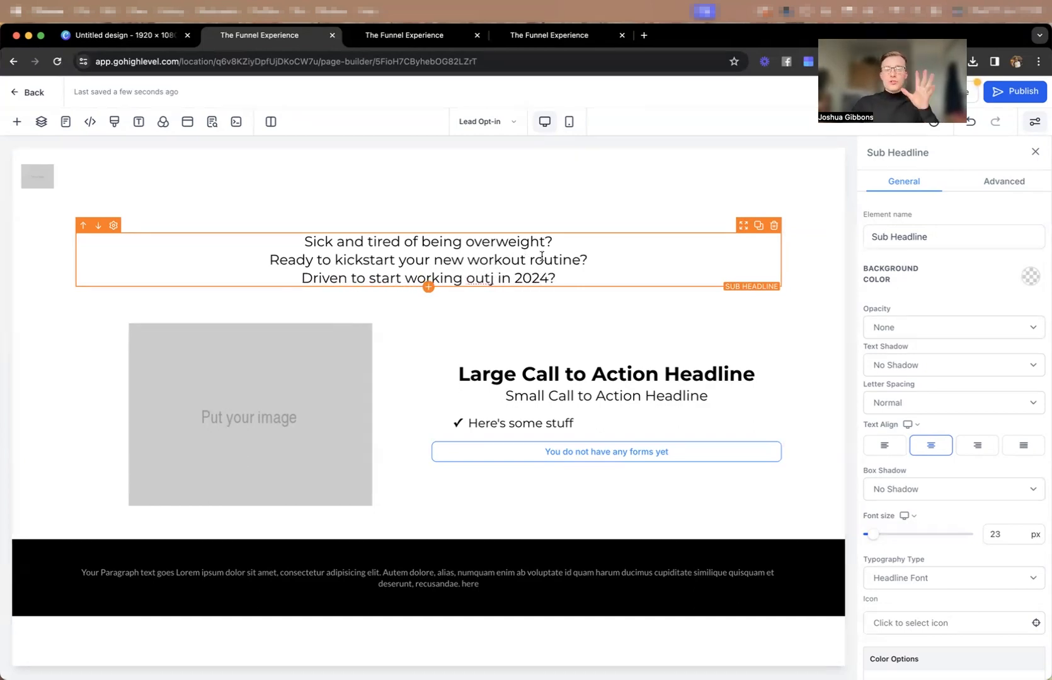
Remove the stray "j" from the sub-headline's third line and delete its second and third lines.
left_click_drag(495, 277, 487, 278)
key("BackSpace")
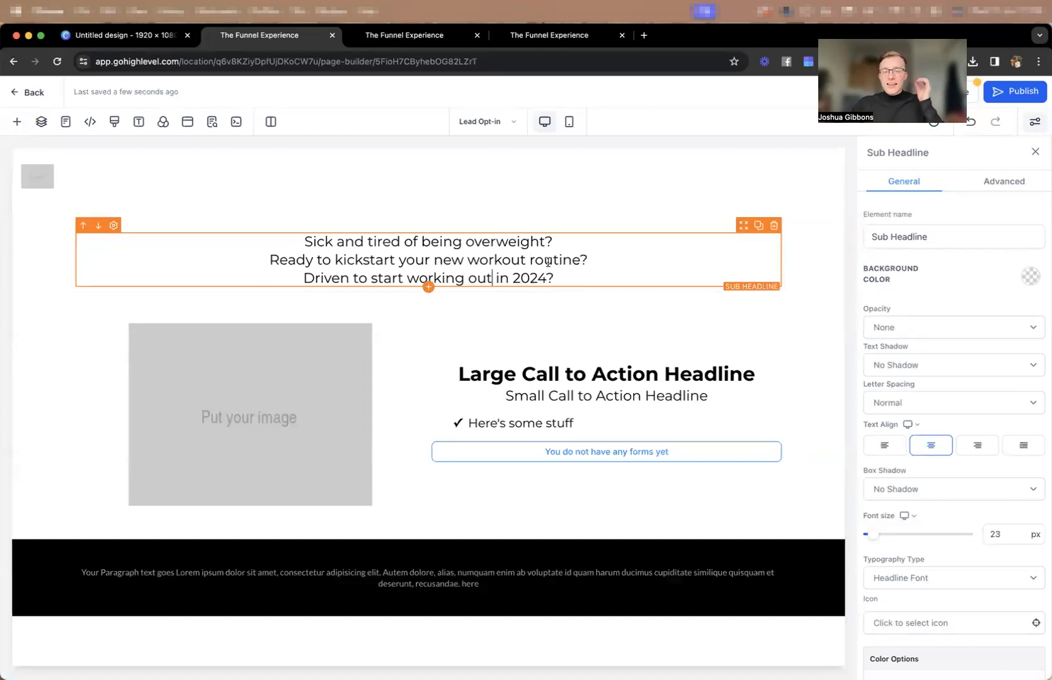
left_click_drag(555, 278, 271, 259)
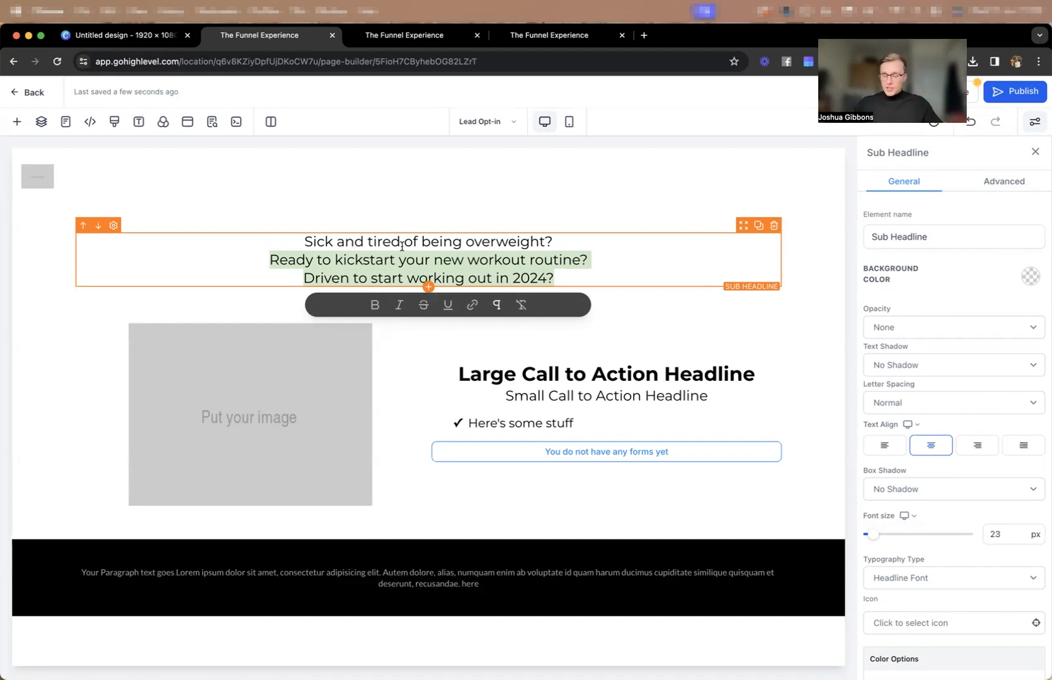
key("BackSpace")
key("BackSpace")
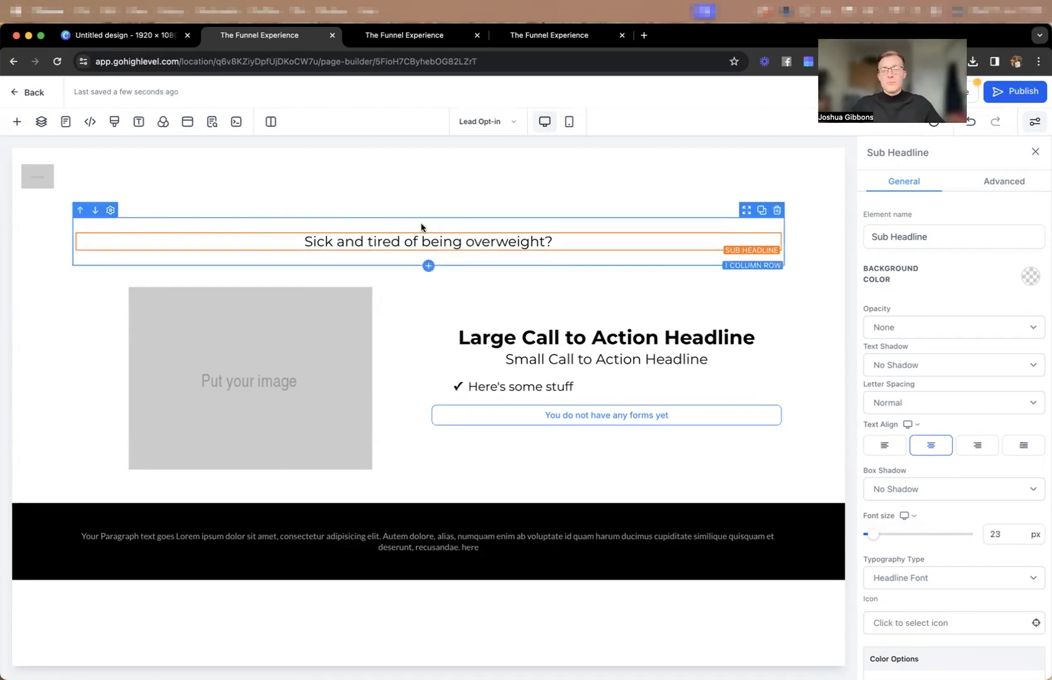
Set the sub-headline's font size to 18 px for desktop and 14 px for mobile.
left_click_drag(1006, 532, 990, 531)
type("18")
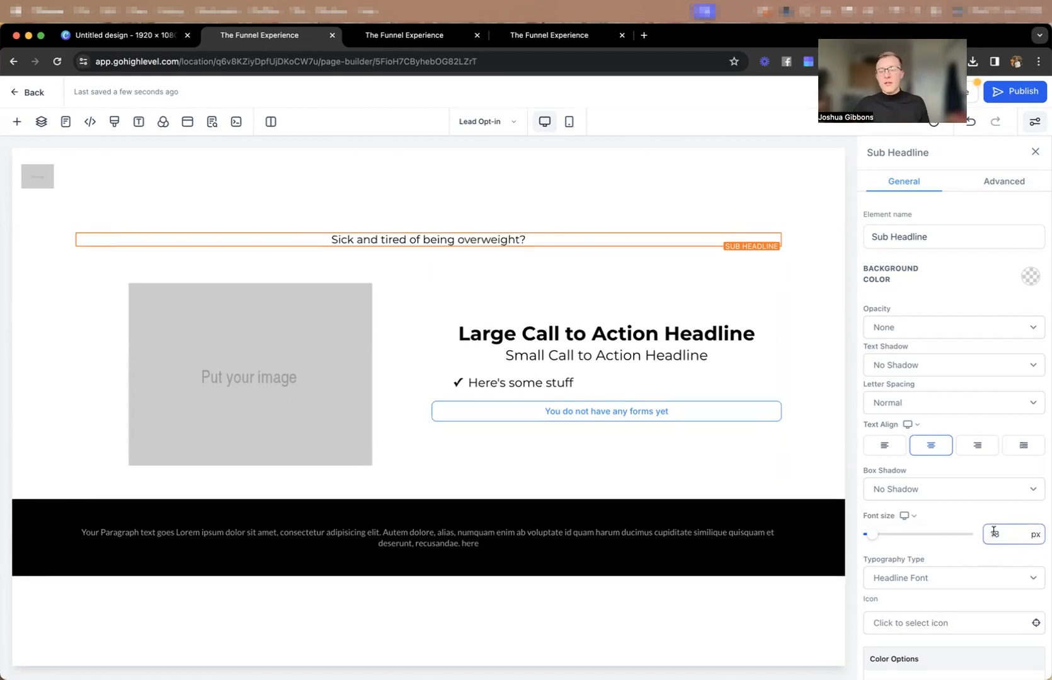
left_click(908, 516)
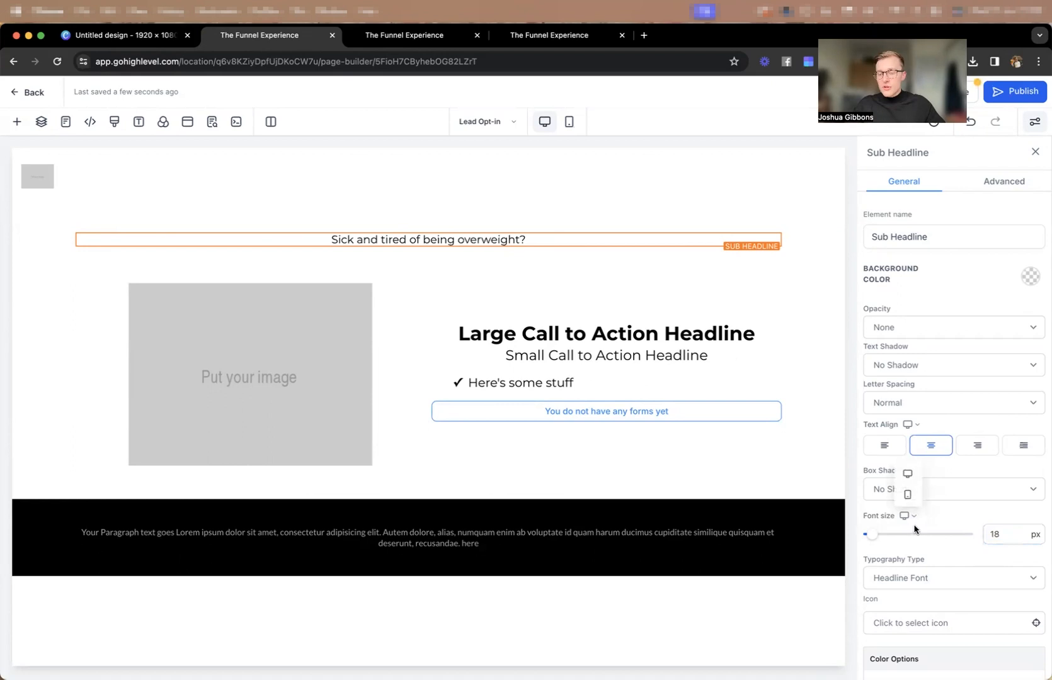
left_click(906, 496)
left_click(1000, 533)
key("BackSpace")
type("4")
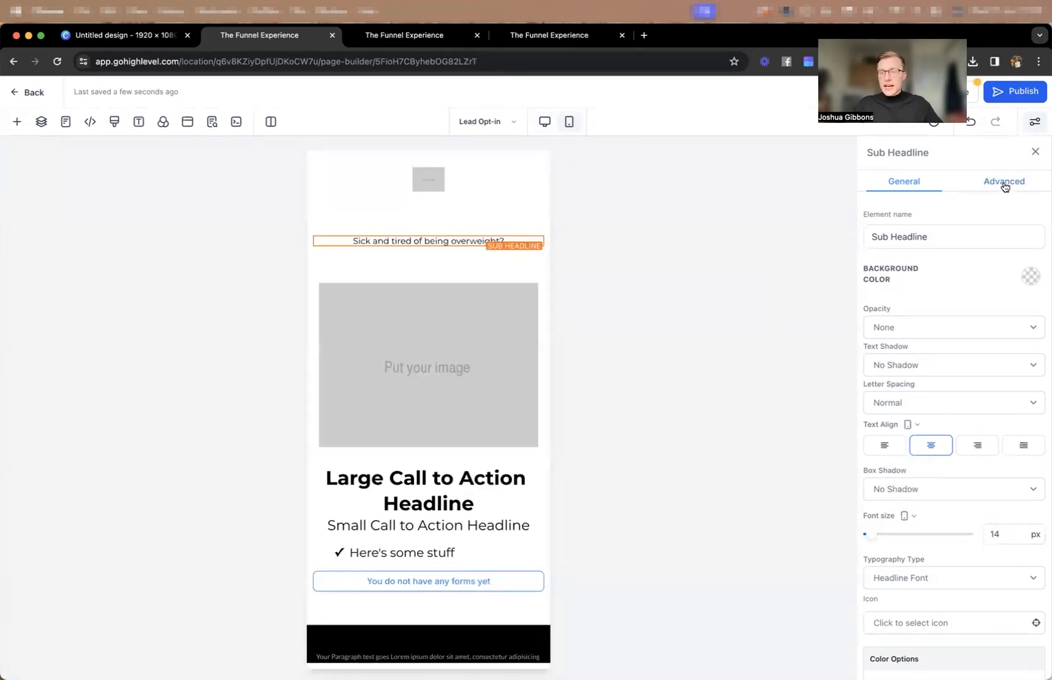
Search the icon library for "warning" and add the exclamation-circle icon to the sub-headline.
left_click(1004, 183)
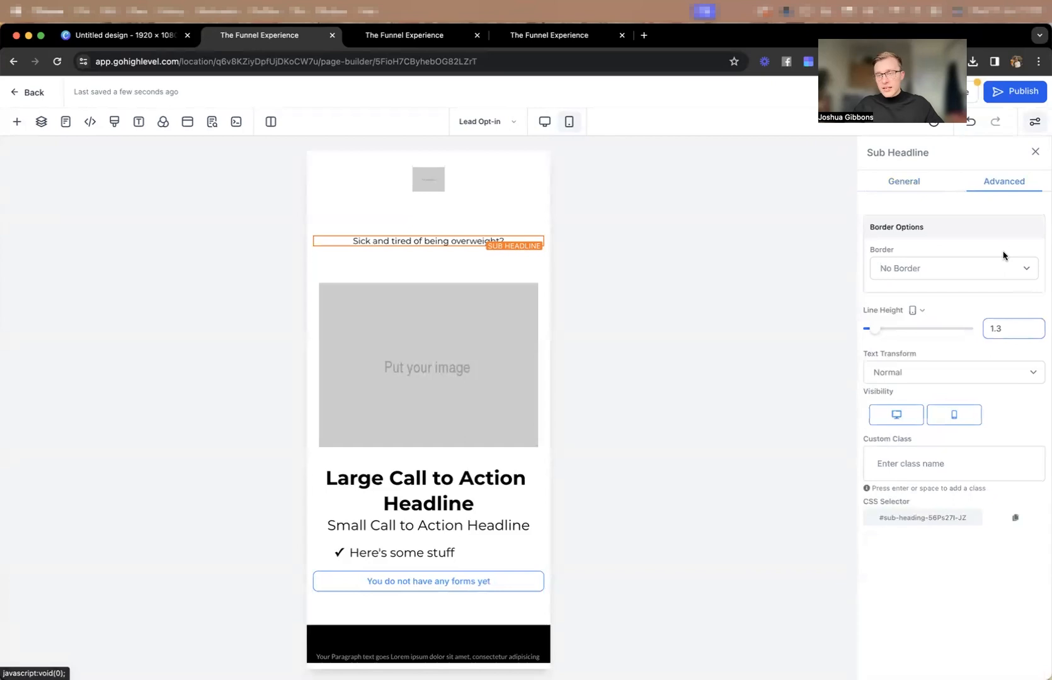
left_click(912, 189)
scroll(967, 452, "down", 3)
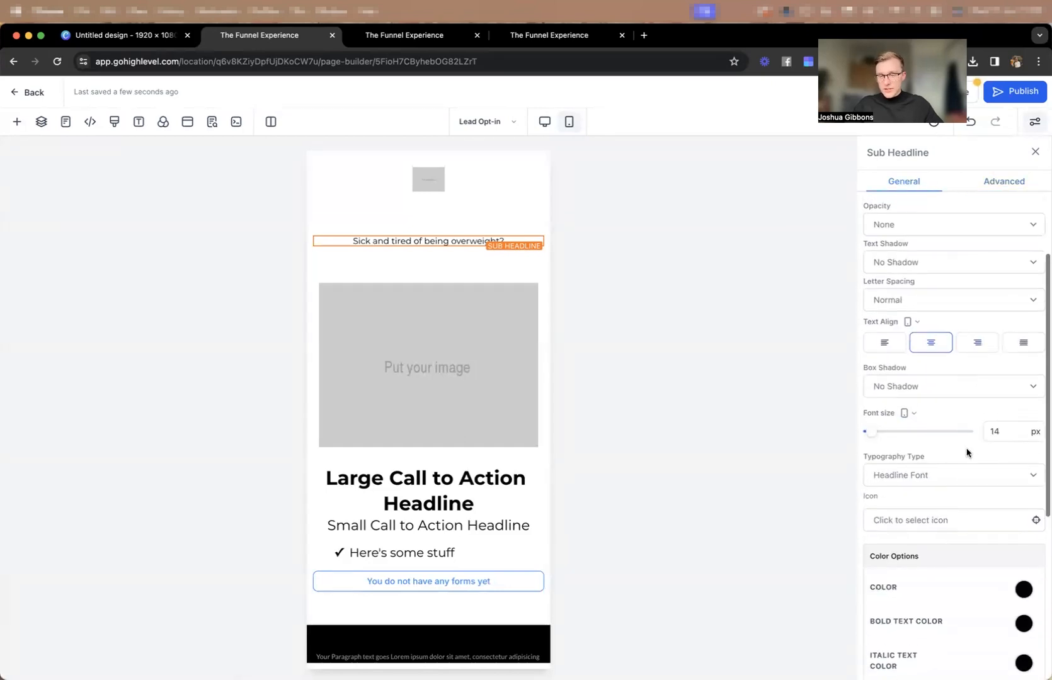
left_click(899, 512)
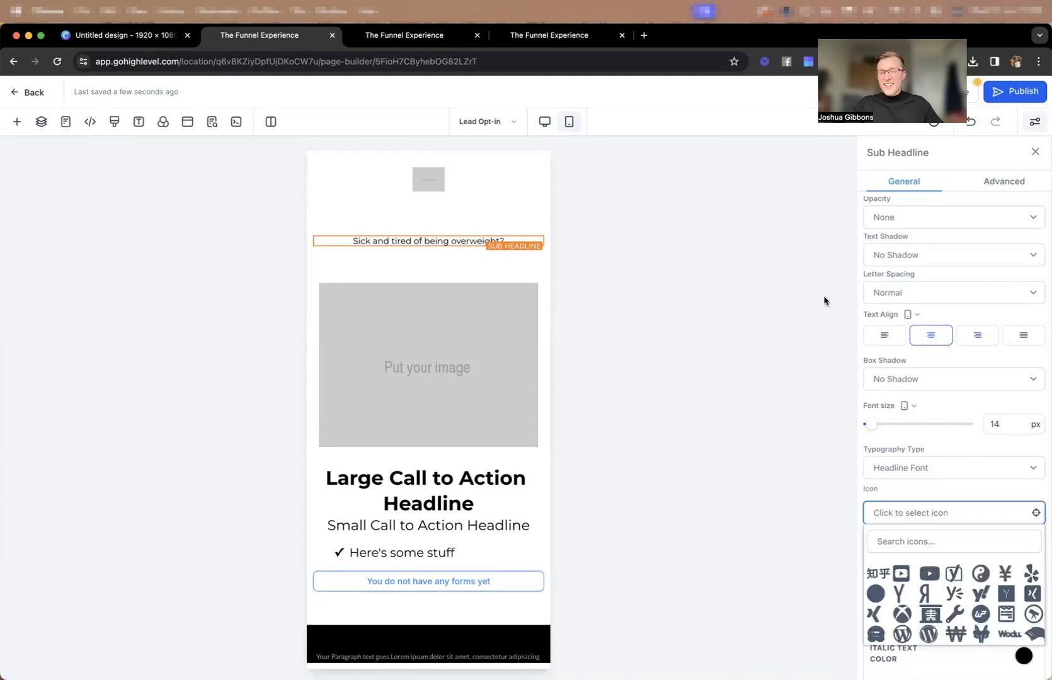
scroll(943, 415, "down", 2)
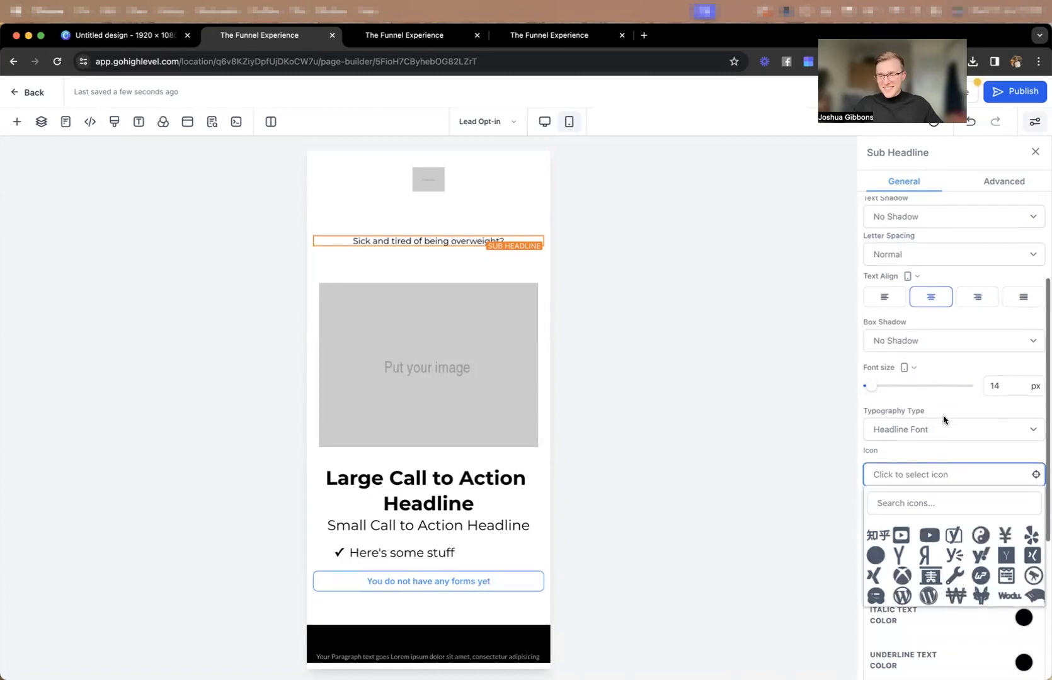
left_click(901, 488)
type("warning")
left_click(980, 521)
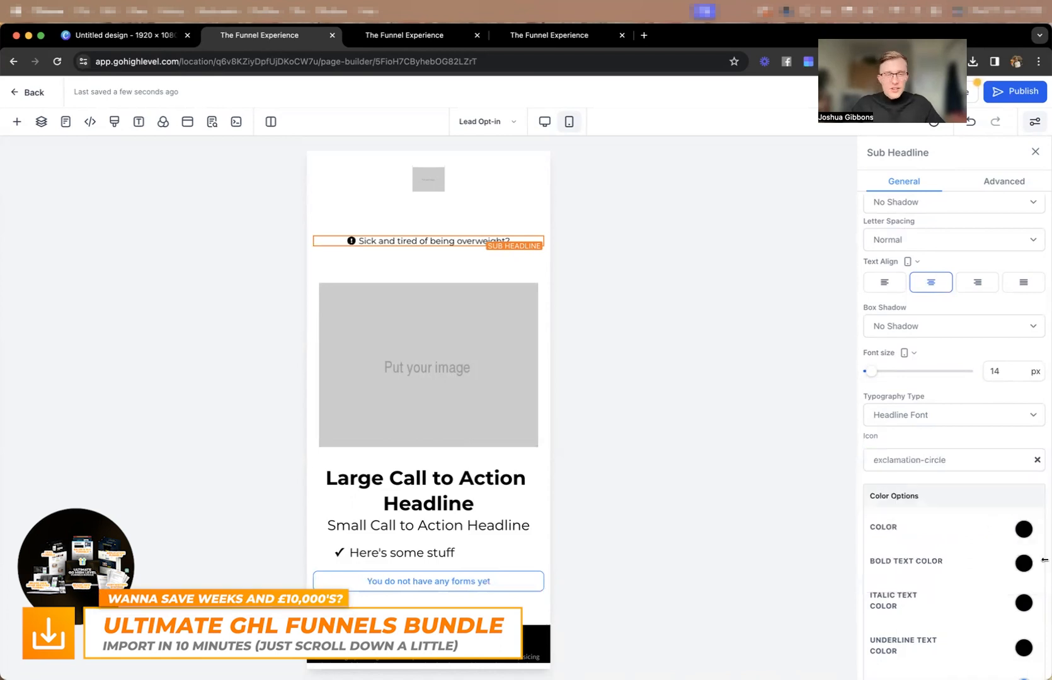
Search the sub-headline's icon library for alternatives using "ques" and "peo".
left_click(945, 457)
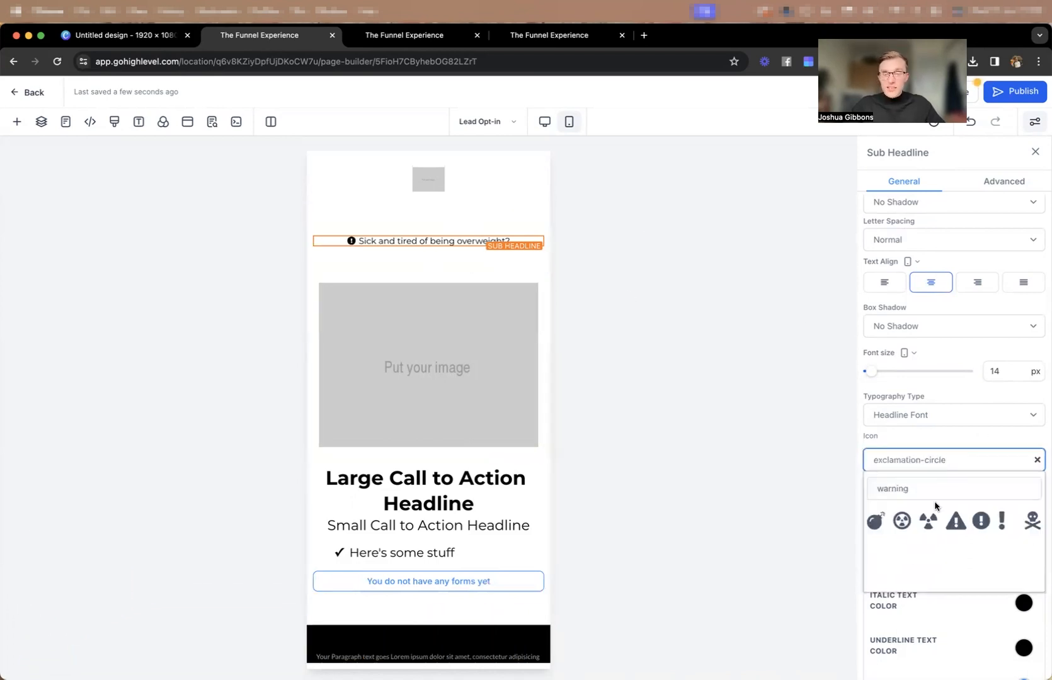
double_click(909, 484)
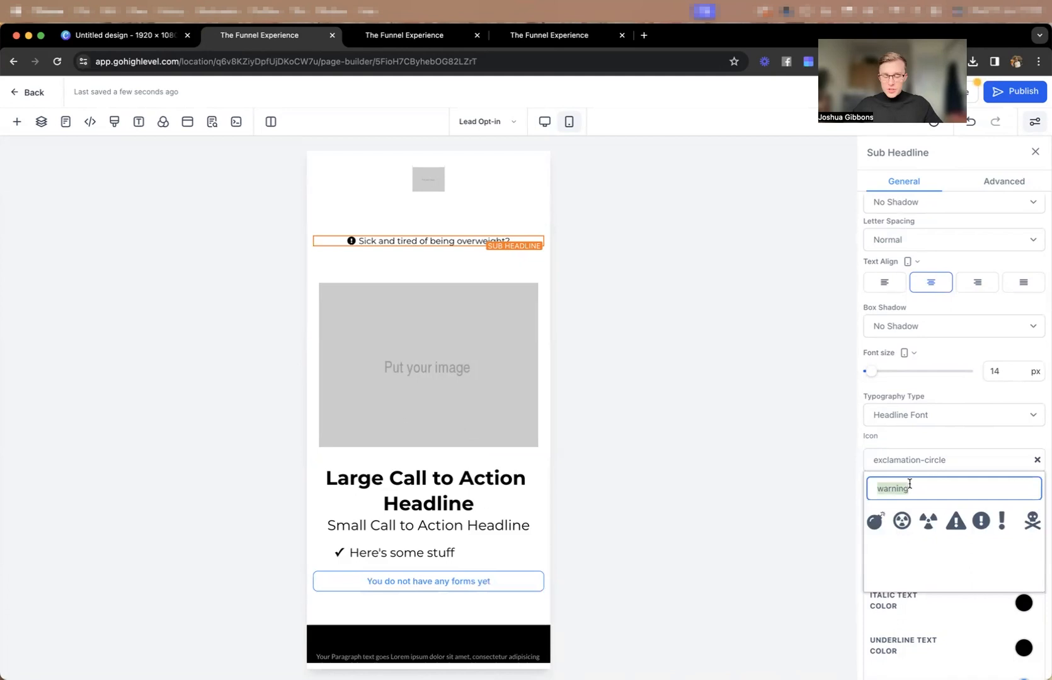
type("ques")
key("super+a")
type("p")
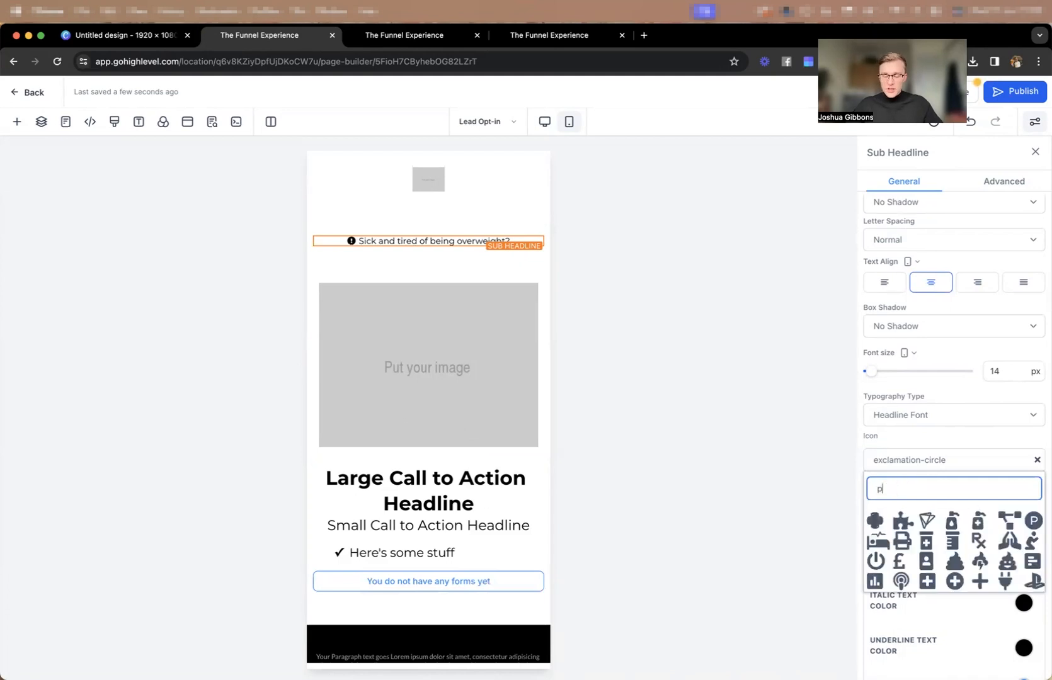
type("eo")
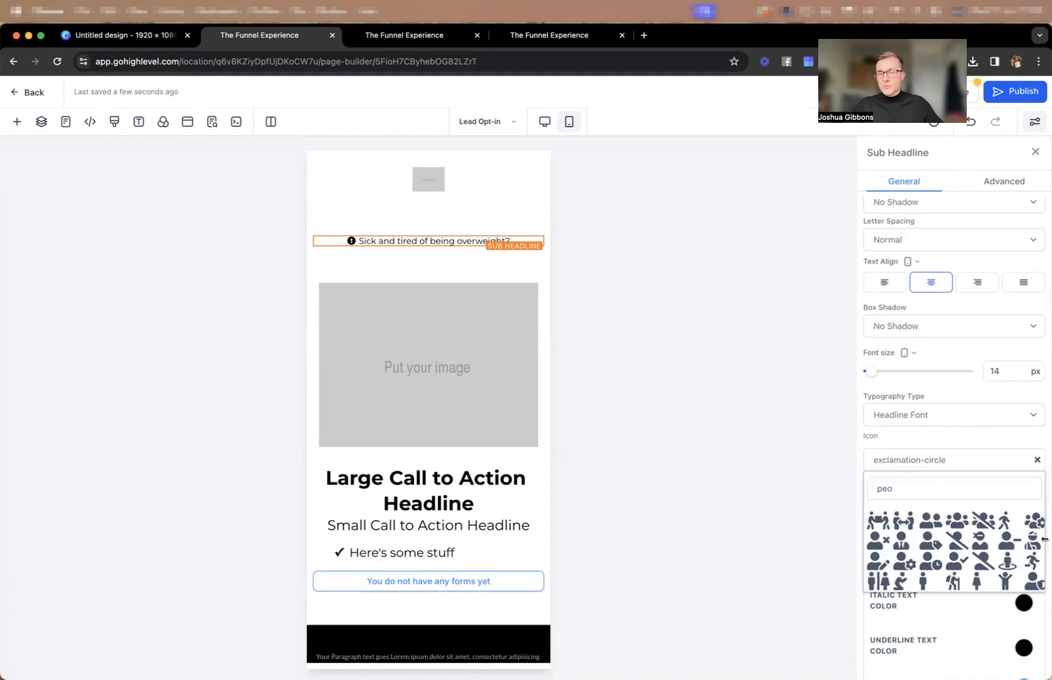
Set the icon color of the sub-headline to red.
scroll(1014, 643, "down", 4)
left_click(1022, 531)
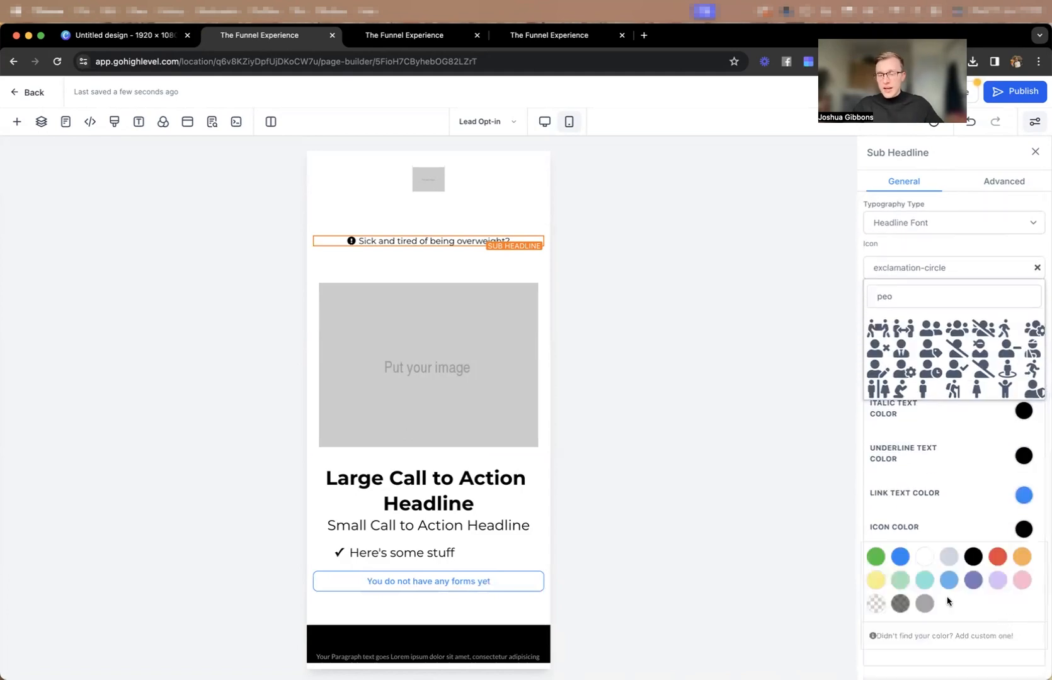
left_click(1003, 556)
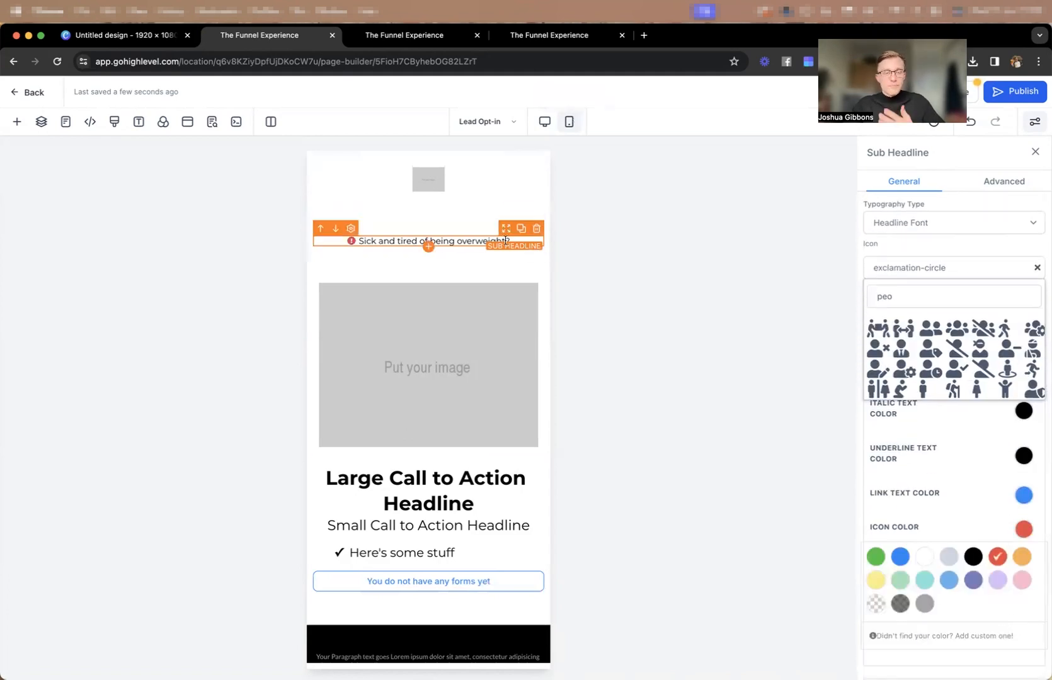
In the desktop view, set the bottom padding of the sub-headline's 1 Column Row to 5 px.
left_click(545, 126)
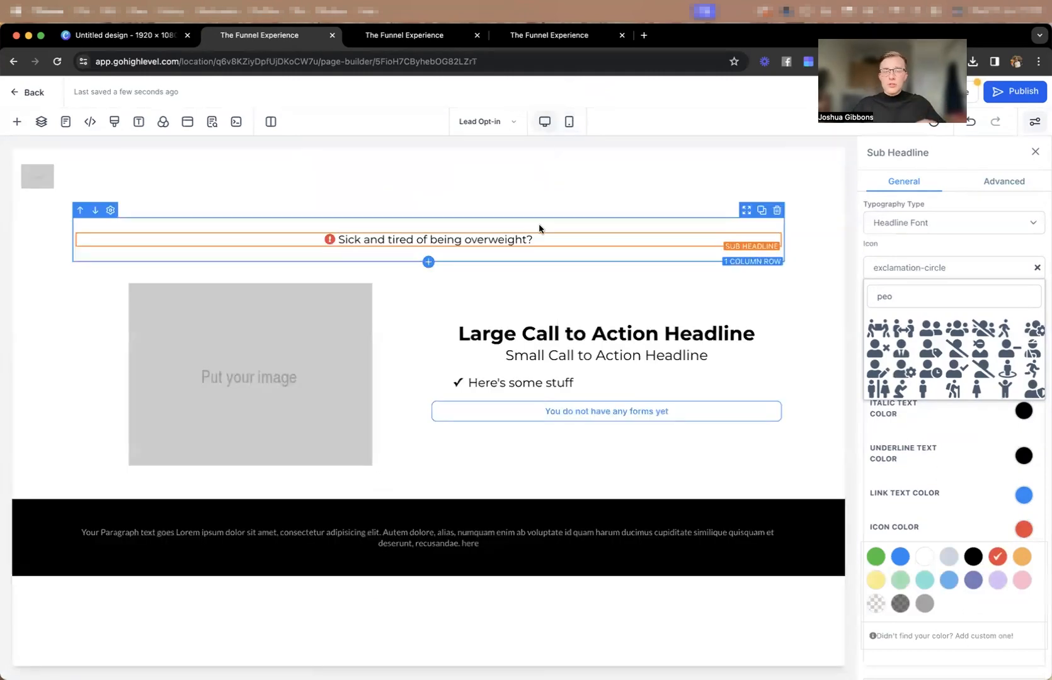
left_click(471, 264)
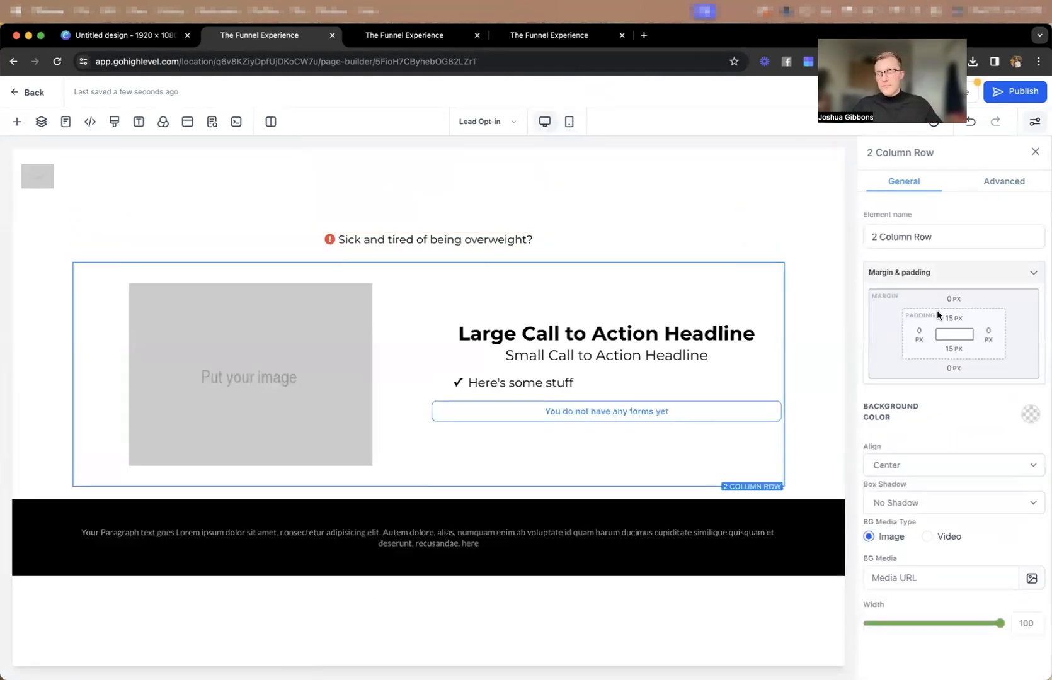
left_click(446, 258)
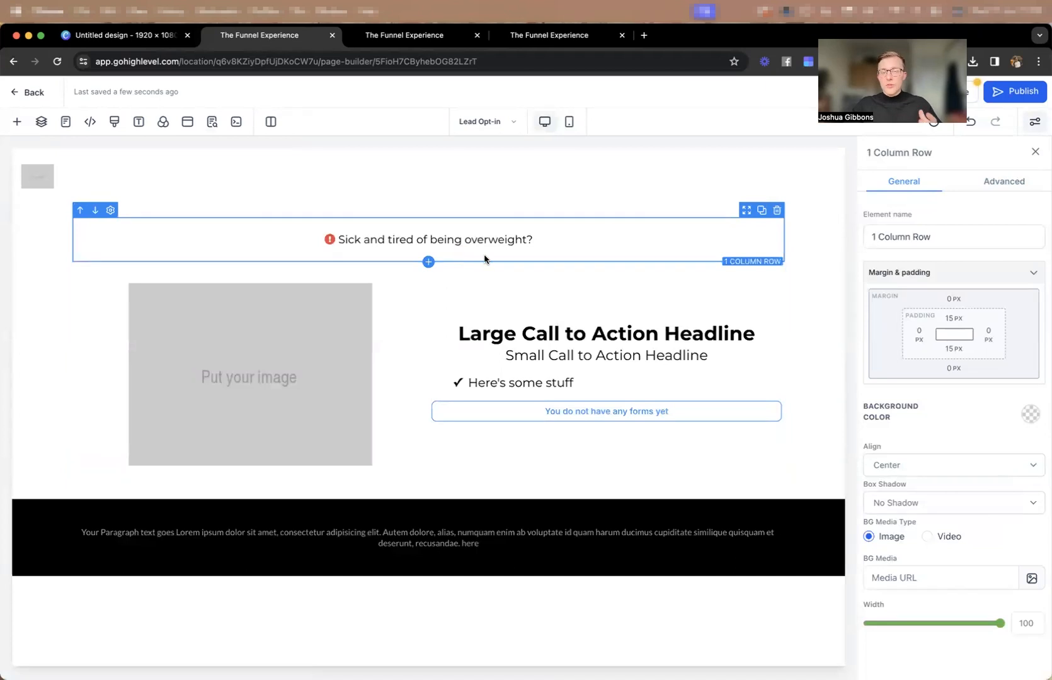
left_click(953, 350)
left_click(981, 376)
key("Delete")
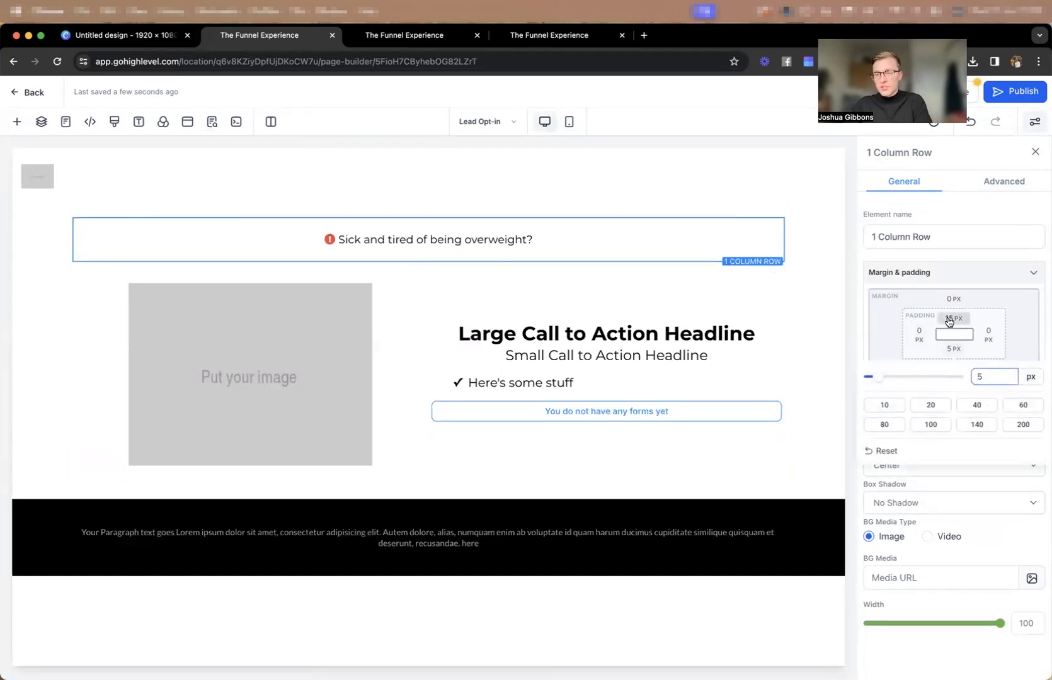
Set the top and bottom padding of the 2 Column Row holding the image and form to 10 px.
left_click(379, 271)
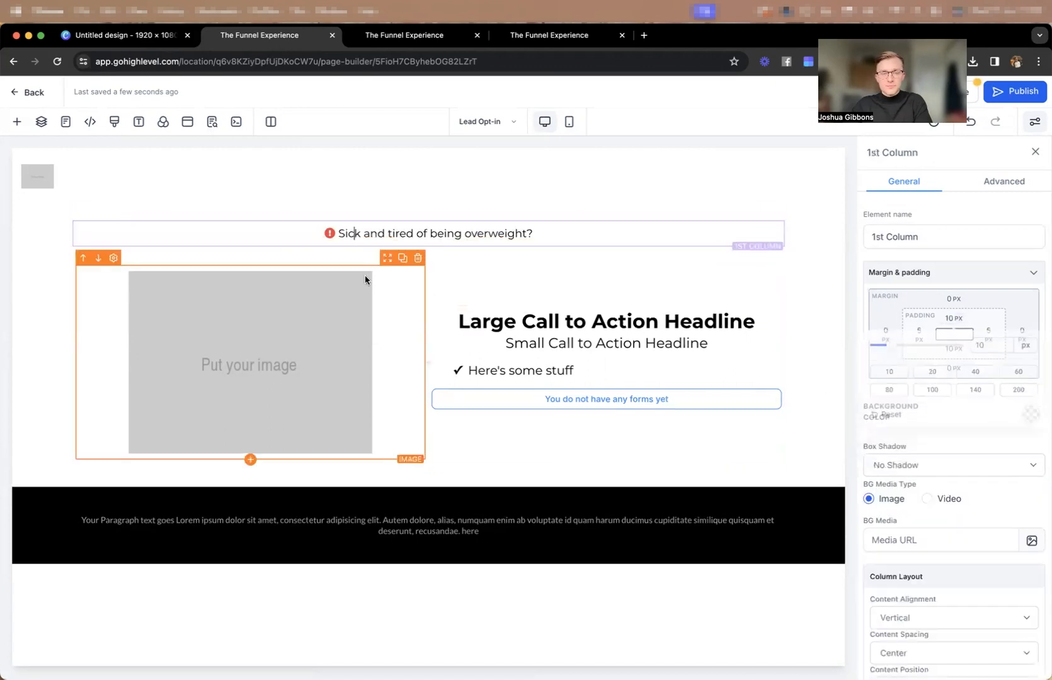
left_click(378, 255)
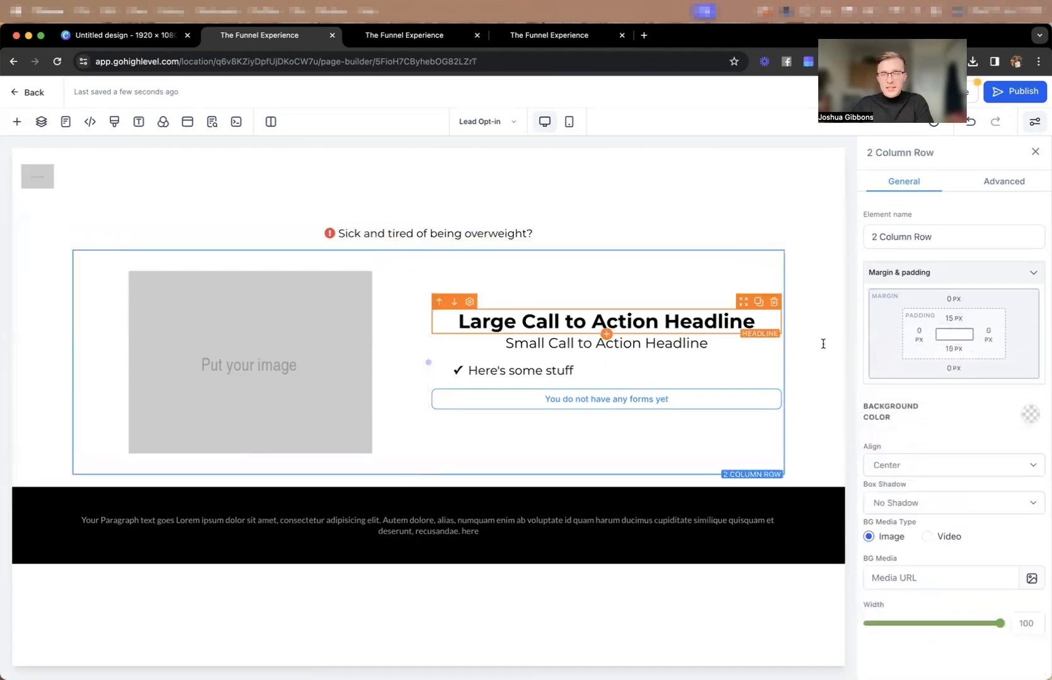
left_click(954, 318)
left_click(885, 375)
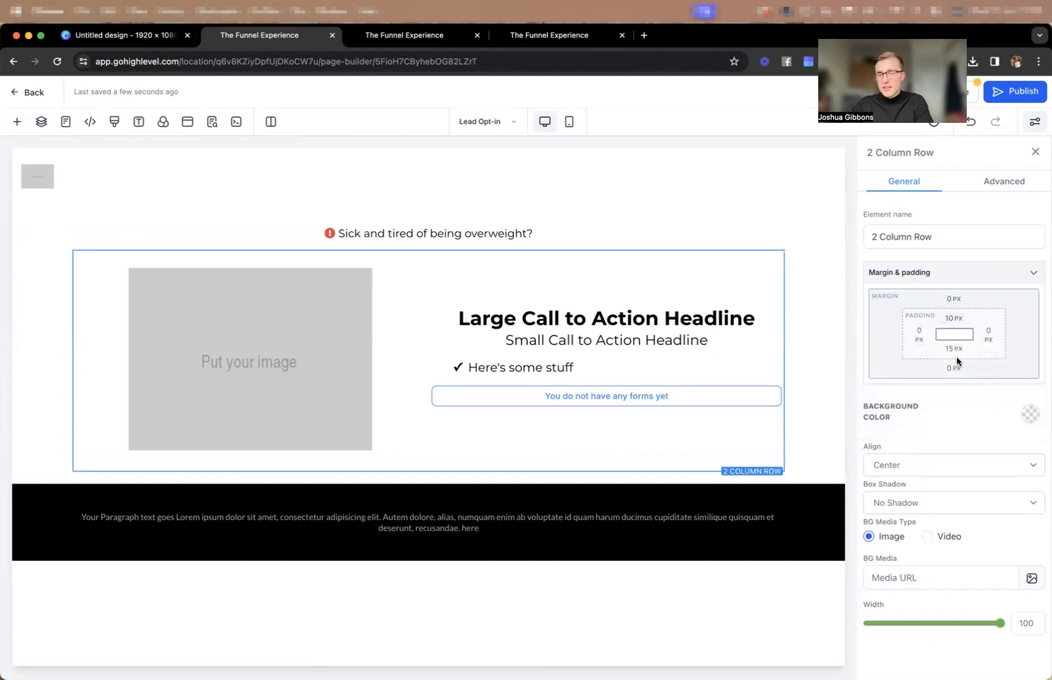
left_click(951, 362)
left_click(888, 404)
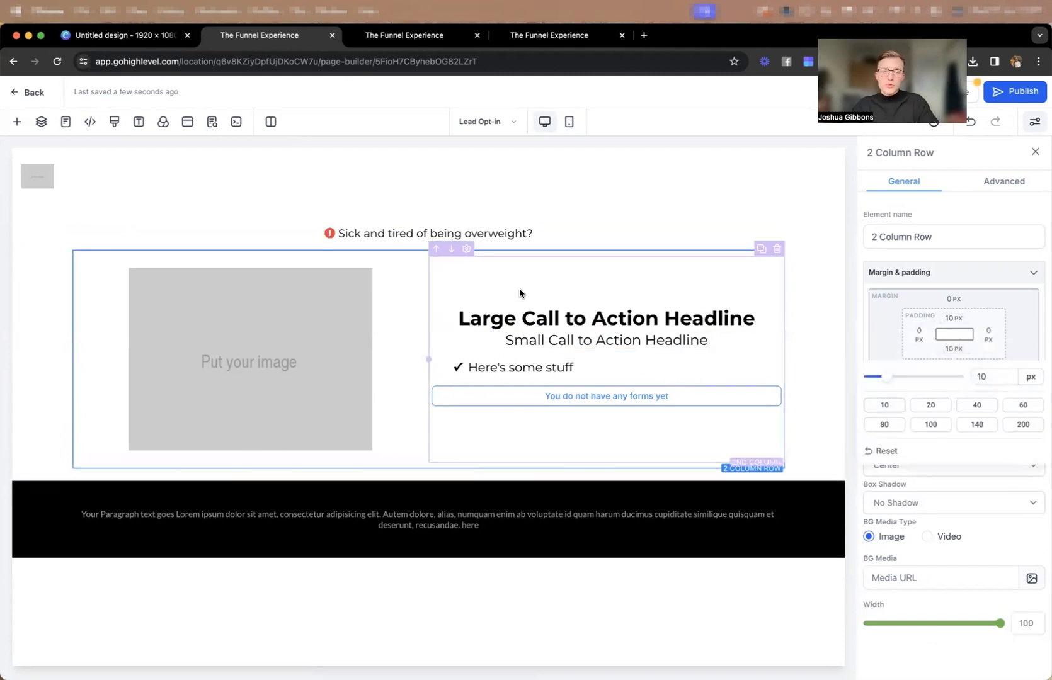
In the mobile view, set the font size of the "Large Call to Action Headline" to 24 px.
left_click(569, 122)
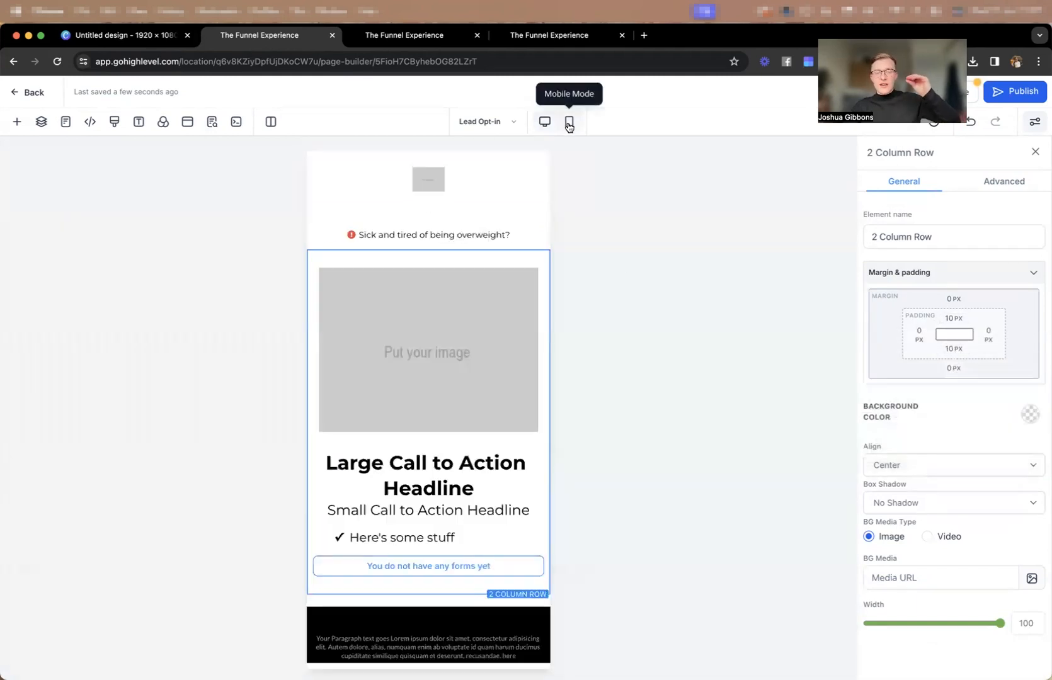
left_click(448, 212)
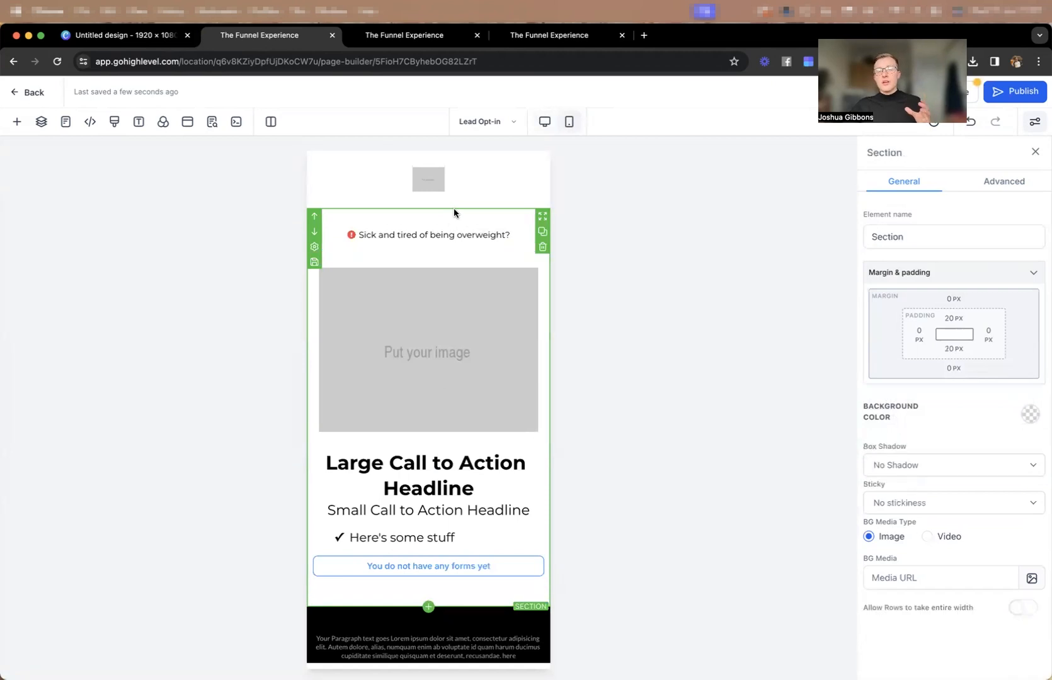
left_click(449, 156)
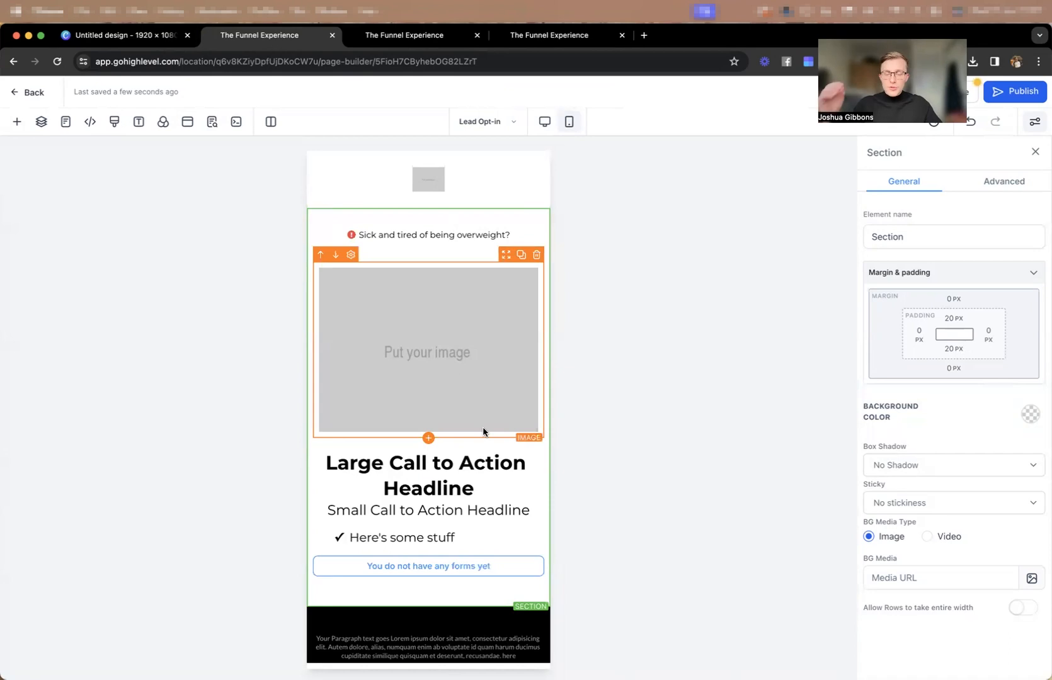
left_click(448, 459)
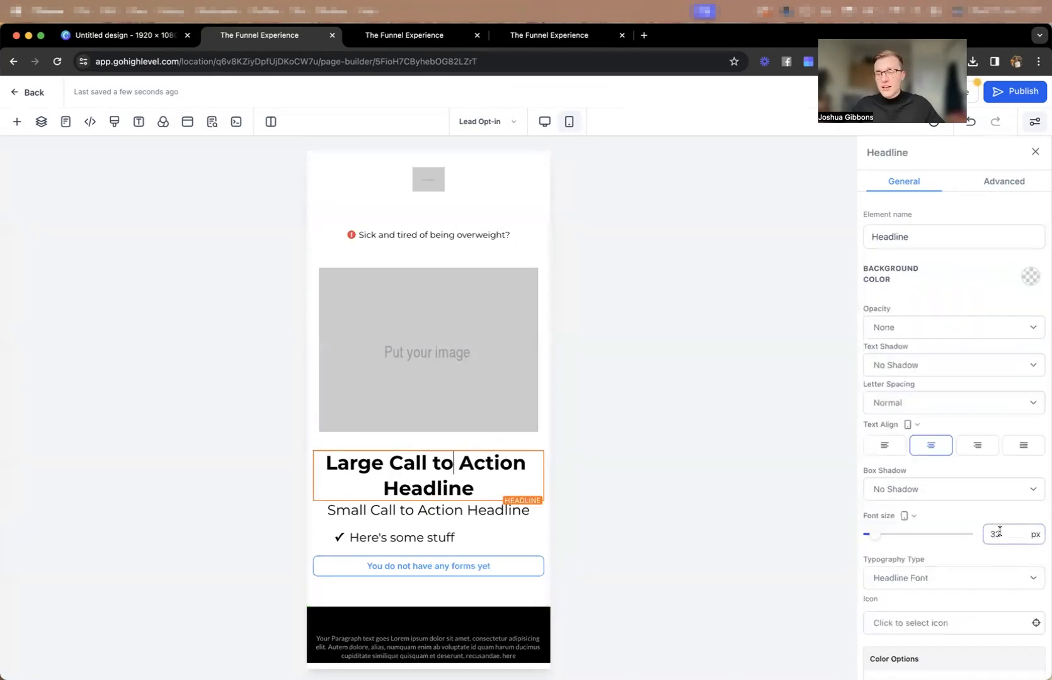
mouse_move(876, 535)
left_mouse_down()
mouse_move(865, 540)
mouse_move(876, 541)
left_mouse_up()
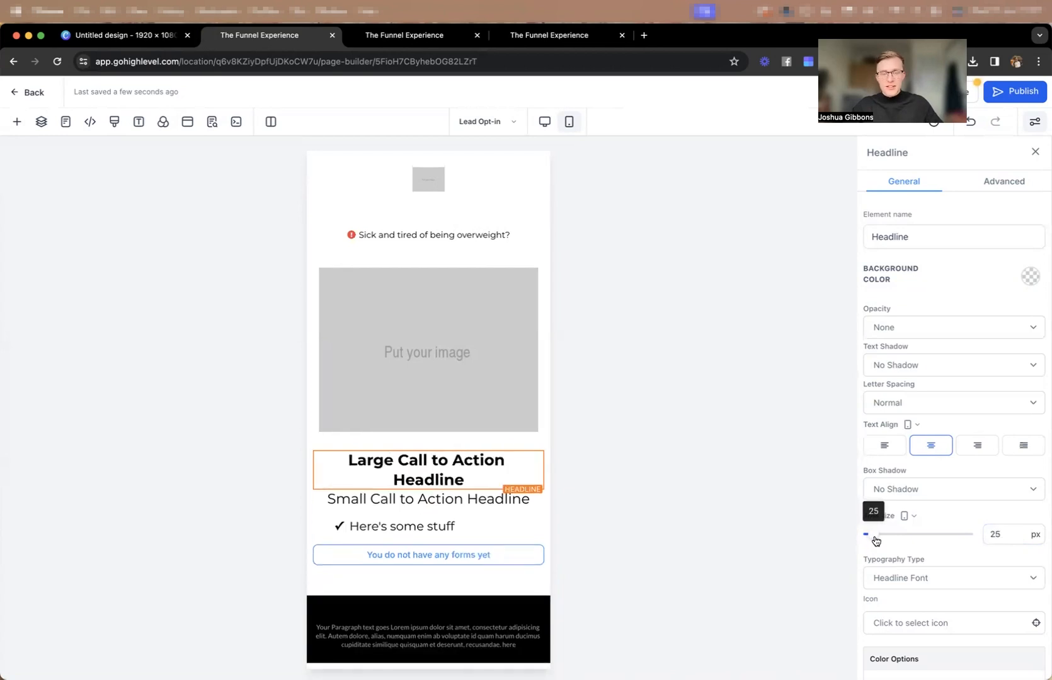
left_click_drag(995, 533, 1018, 543)
type("4")
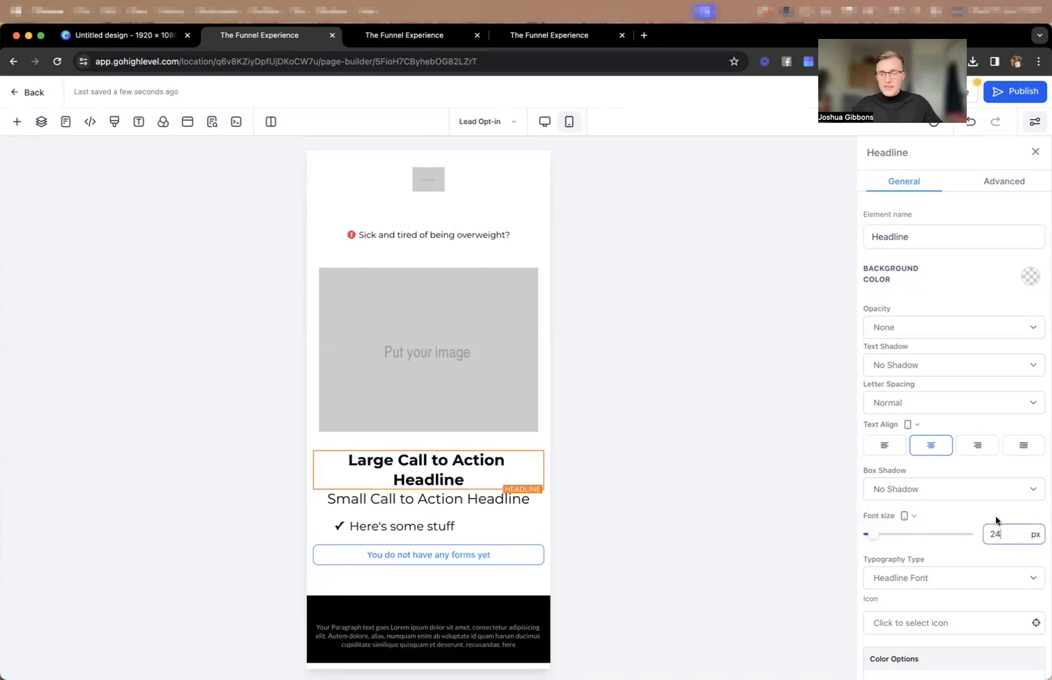
Review the large headline's advanced options and open its left and right padding settings.
left_click(1003, 183)
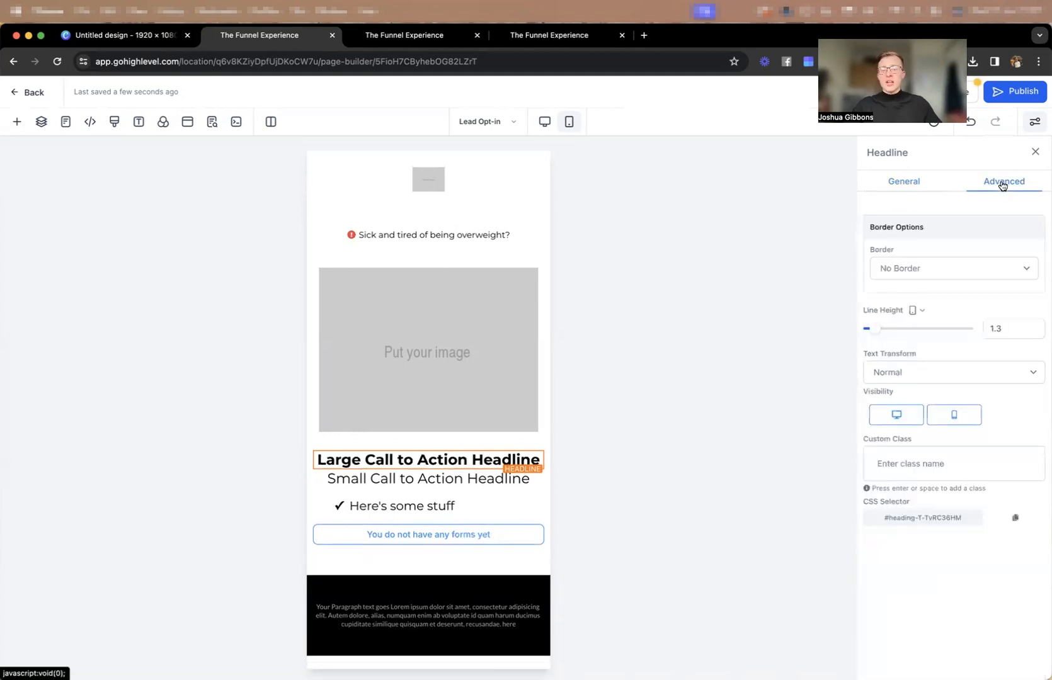
left_click(897, 182)
scroll(949, 465, "down", 5)
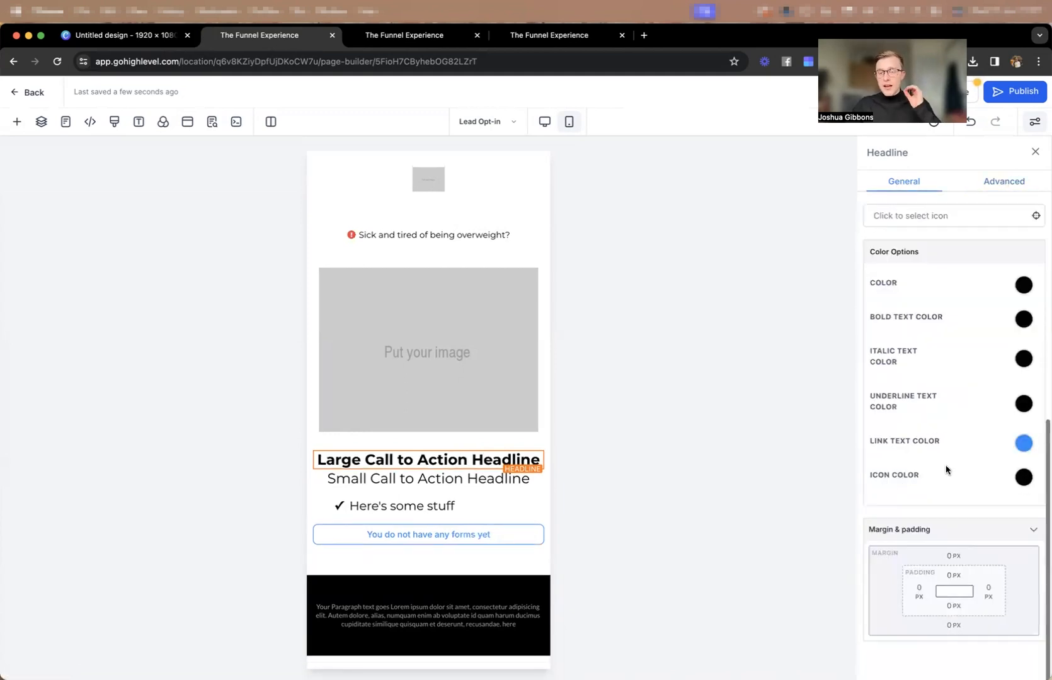
left_click(918, 591)
left_click(857, 513)
left_click(989, 592)
left_click(840, 513)
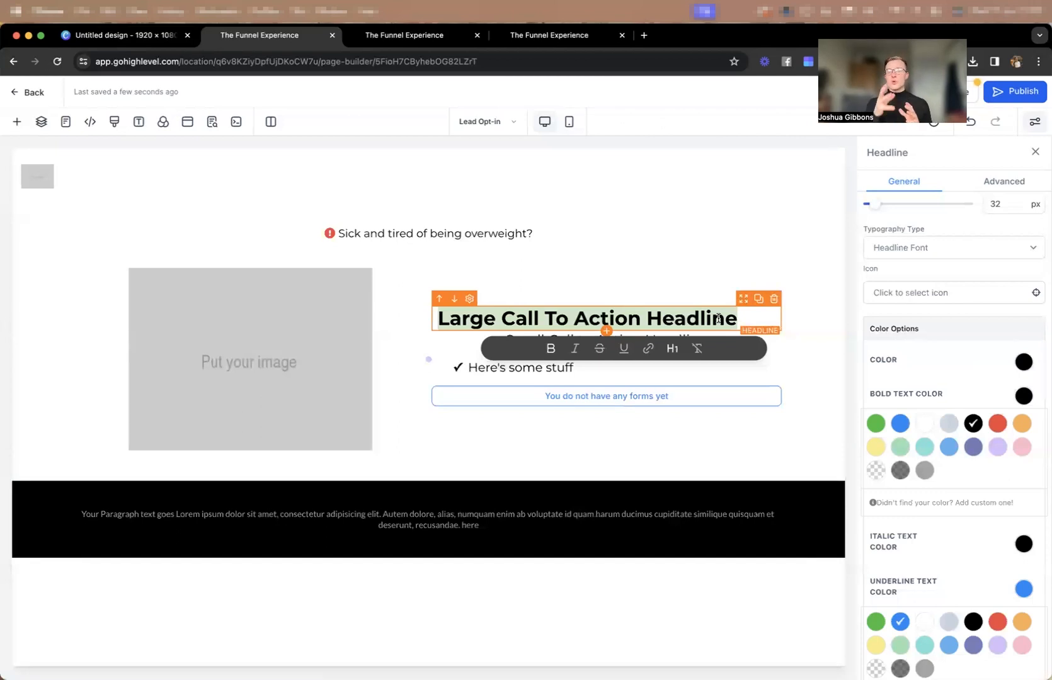
Replace the large headline text with "Free Checklist: Shows You How To Finally Get In Your Best Shape Ever In 2024".
type("Free Checkk")
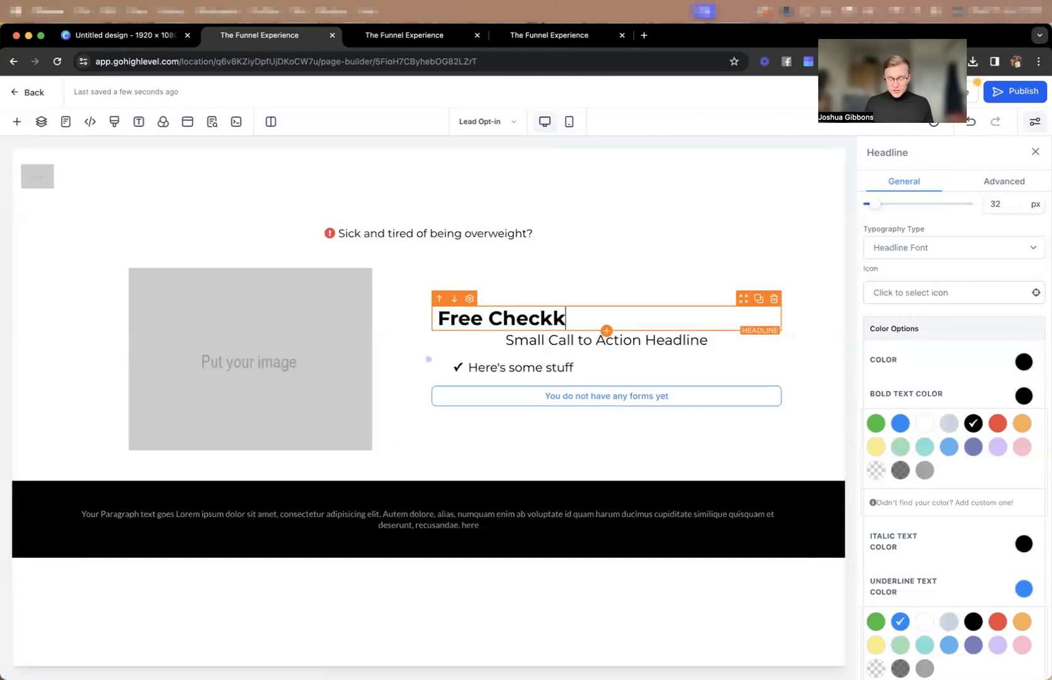
key("BackSpace")
type("list:")
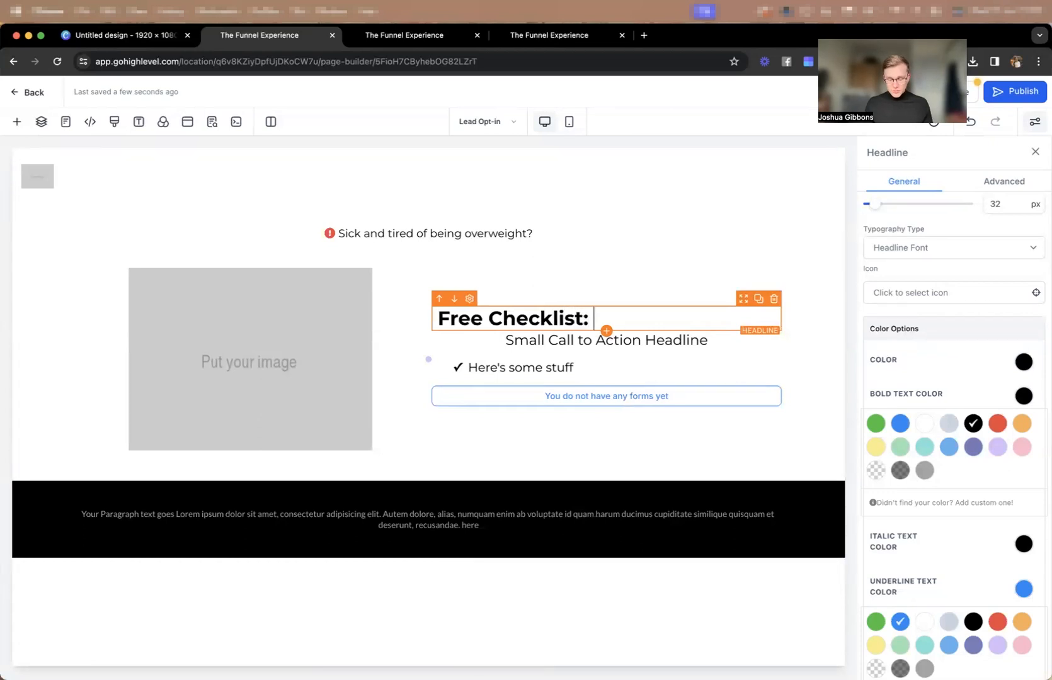
type(" Shows You")
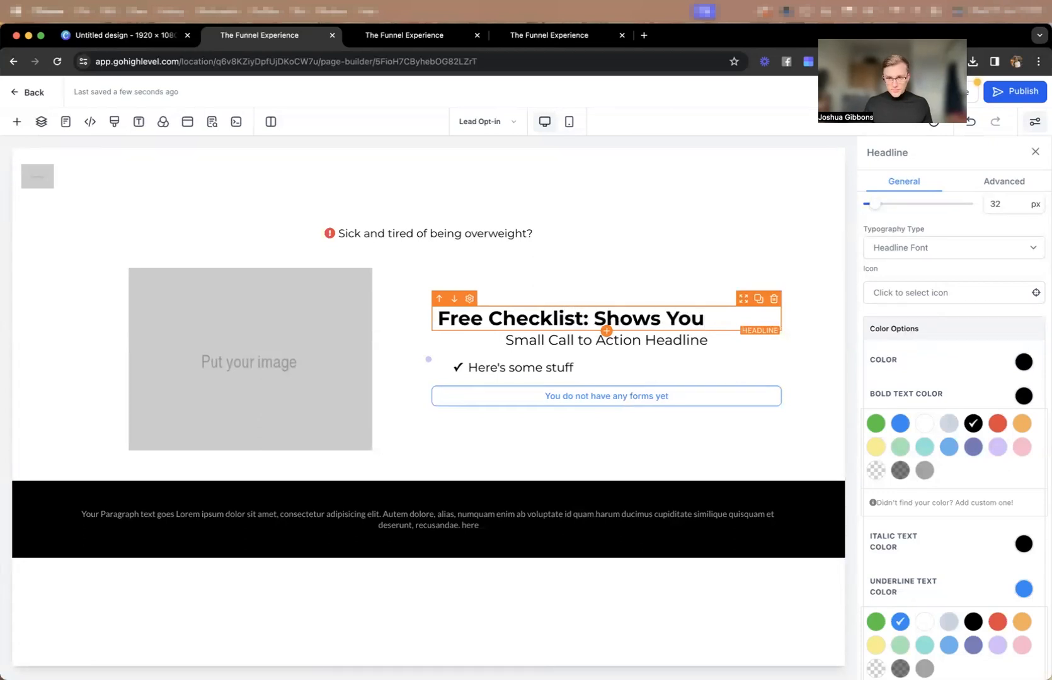
type(" How To Finally ")
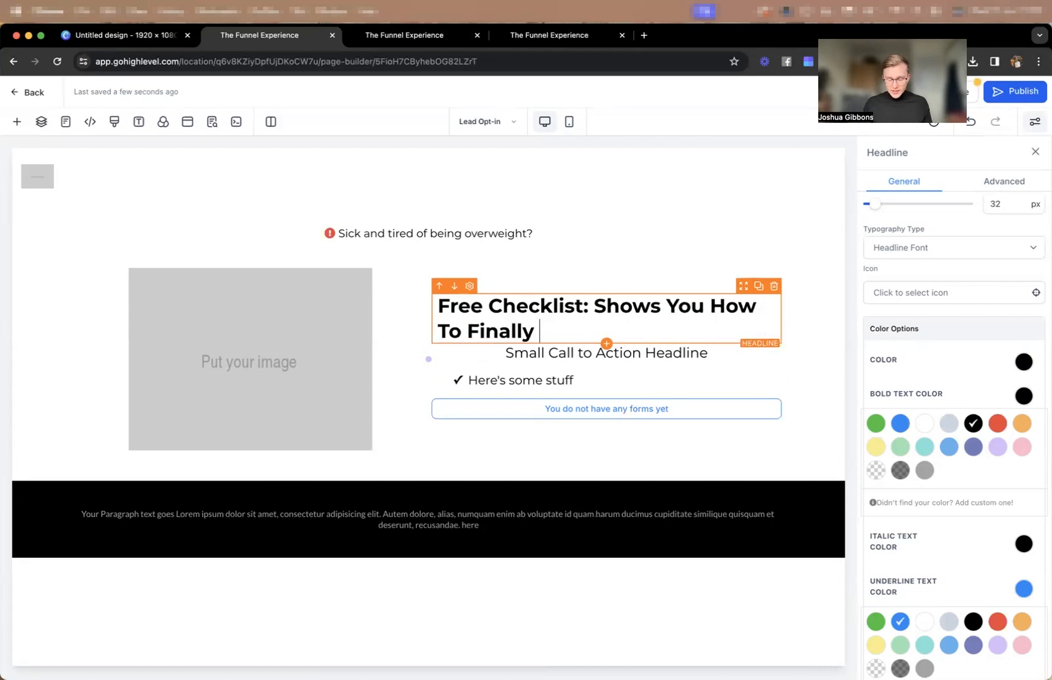
type("Get In Your Best Shape")
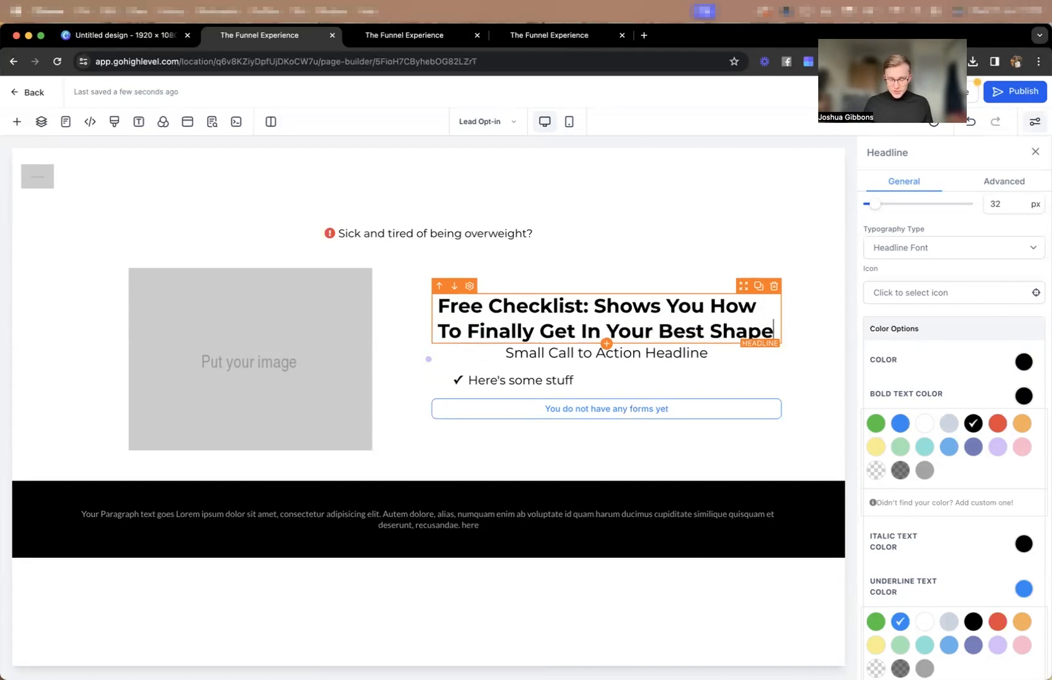
type(" Ever In 2024")
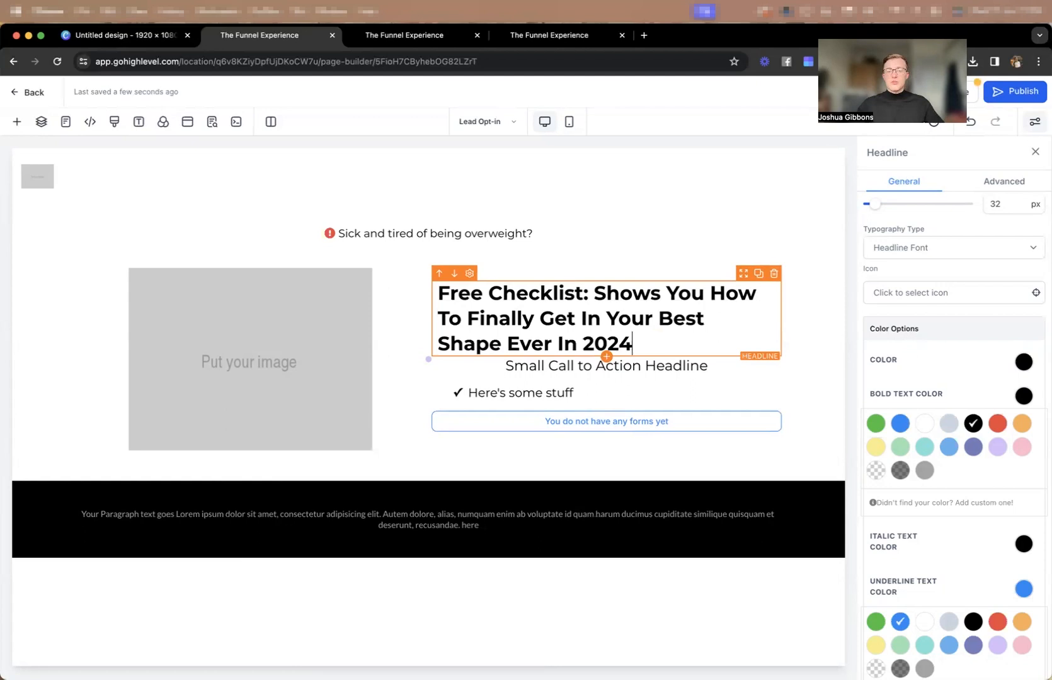
Left-align the "Small Call to Action Headline" sub-headline in the desktop view.
left_click(686, 366)
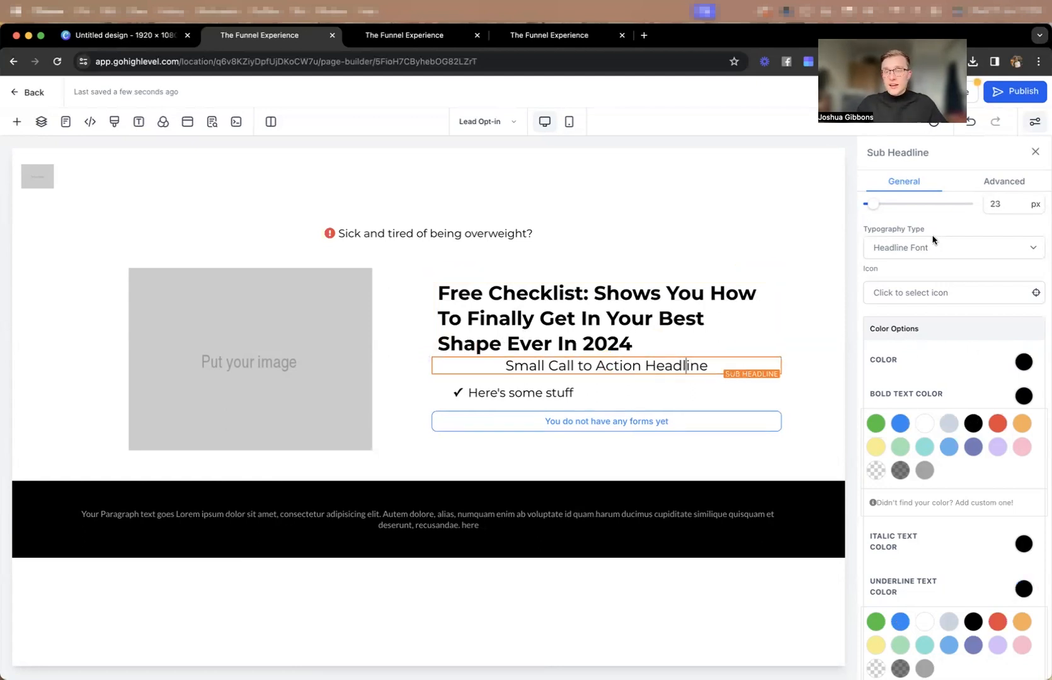
scroll(933, 235, "up", 5)
left_click(884, 445)
Replace the sub-headline with "(Even if you've tried dieting, PT's, and workout routines in the past without results)" and set its font size to 18 px.
triple_click(521, 364)
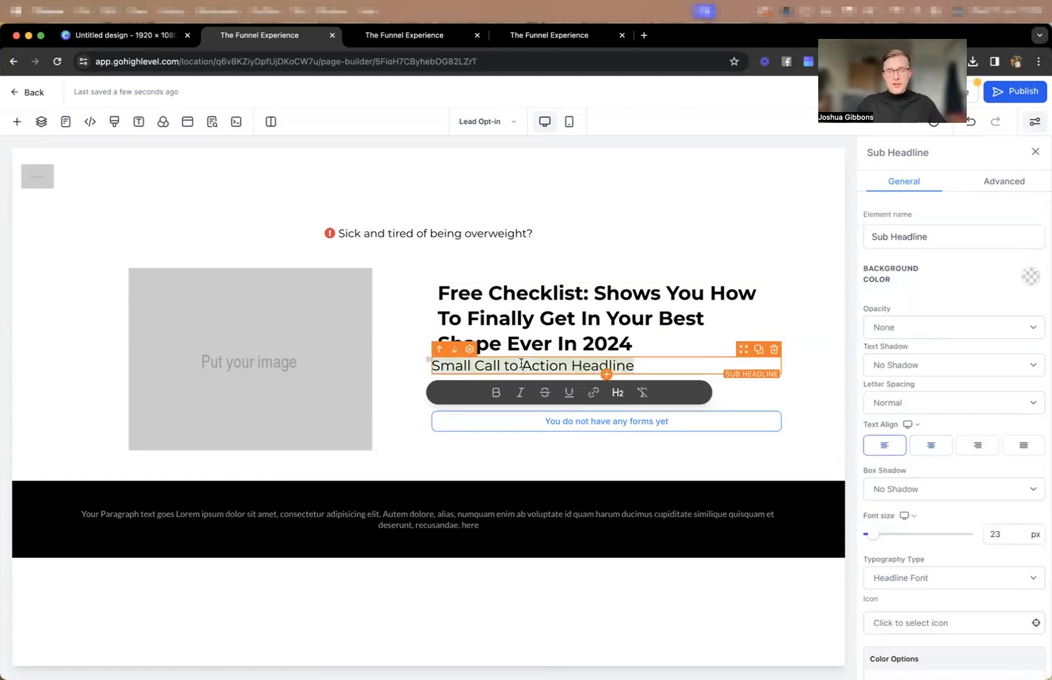
key("BackSpace")
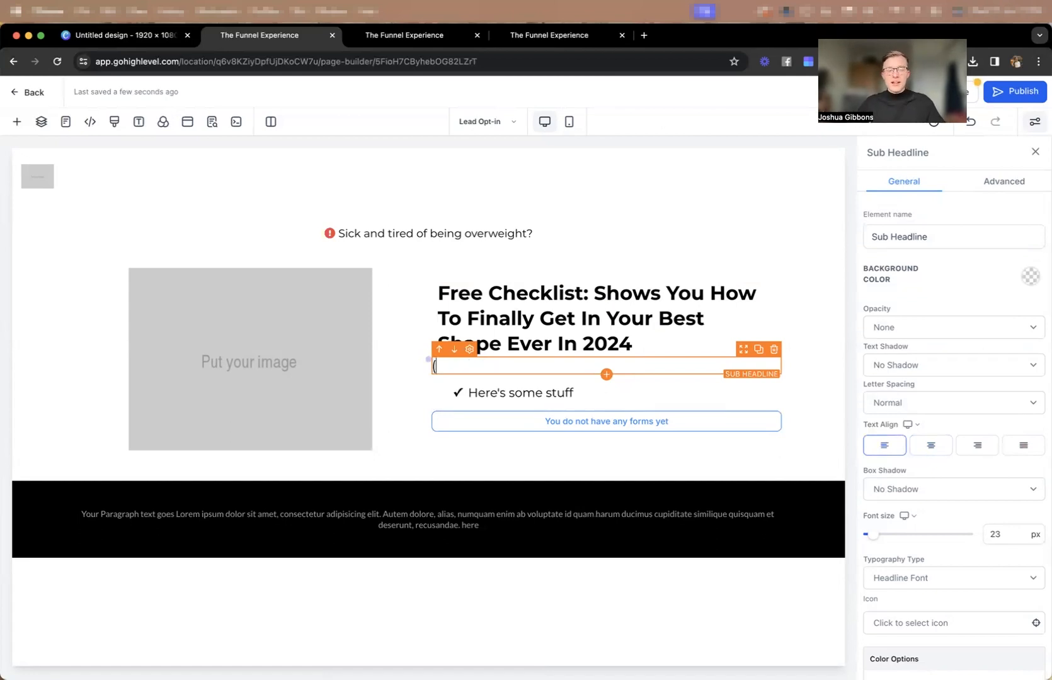
type("(Even if")
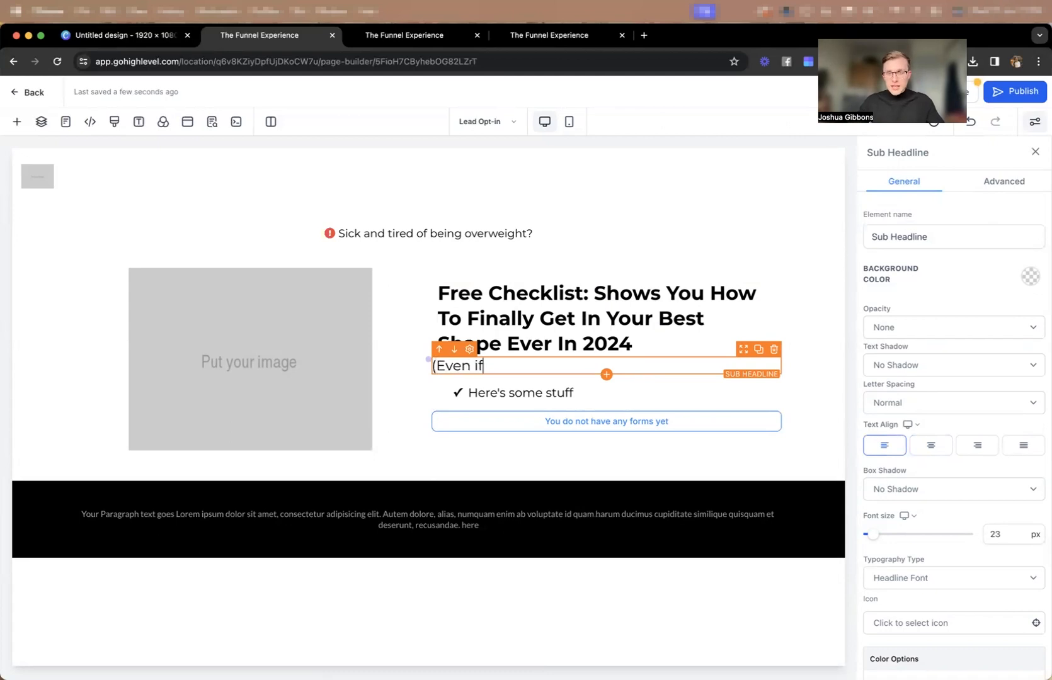
type(" you've tried di")
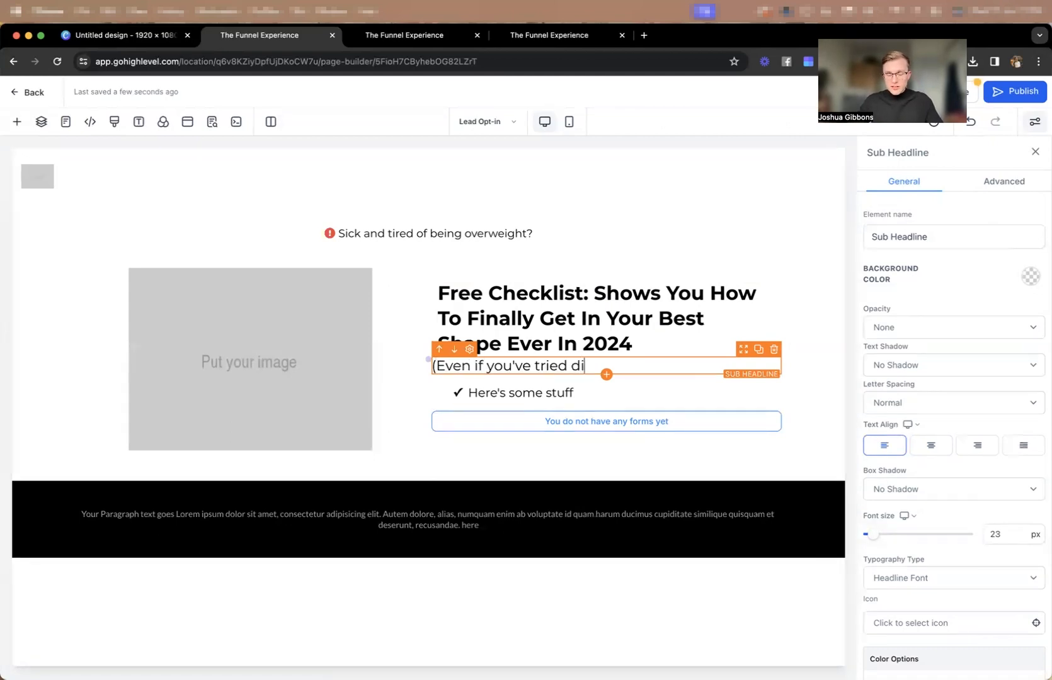
type("eting, PT'")
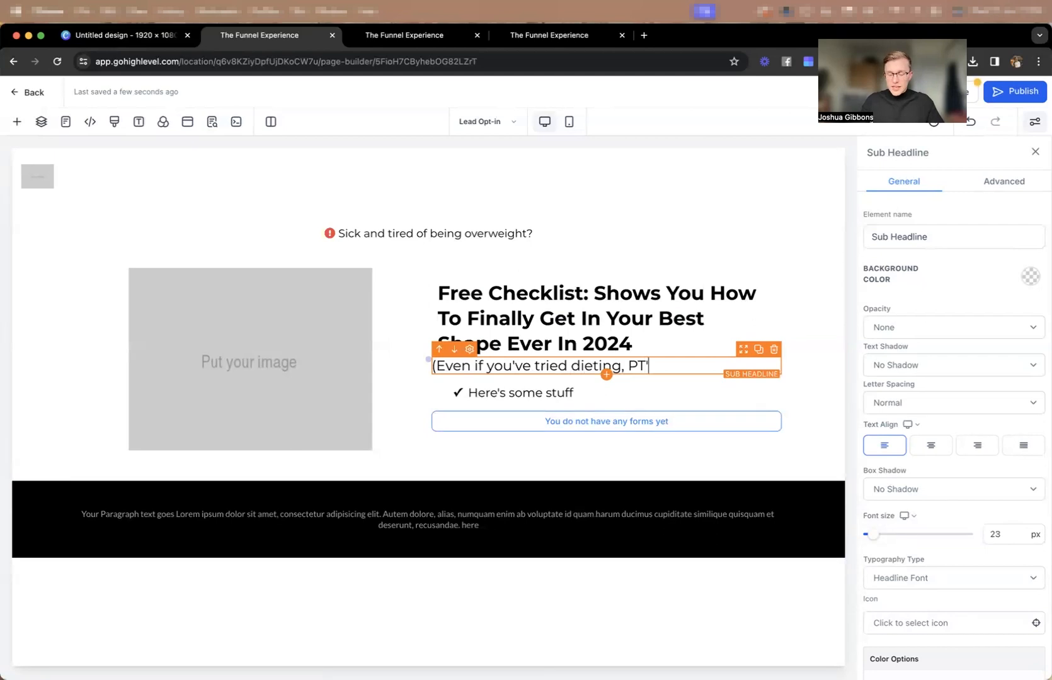
type("s, and workout routines ")
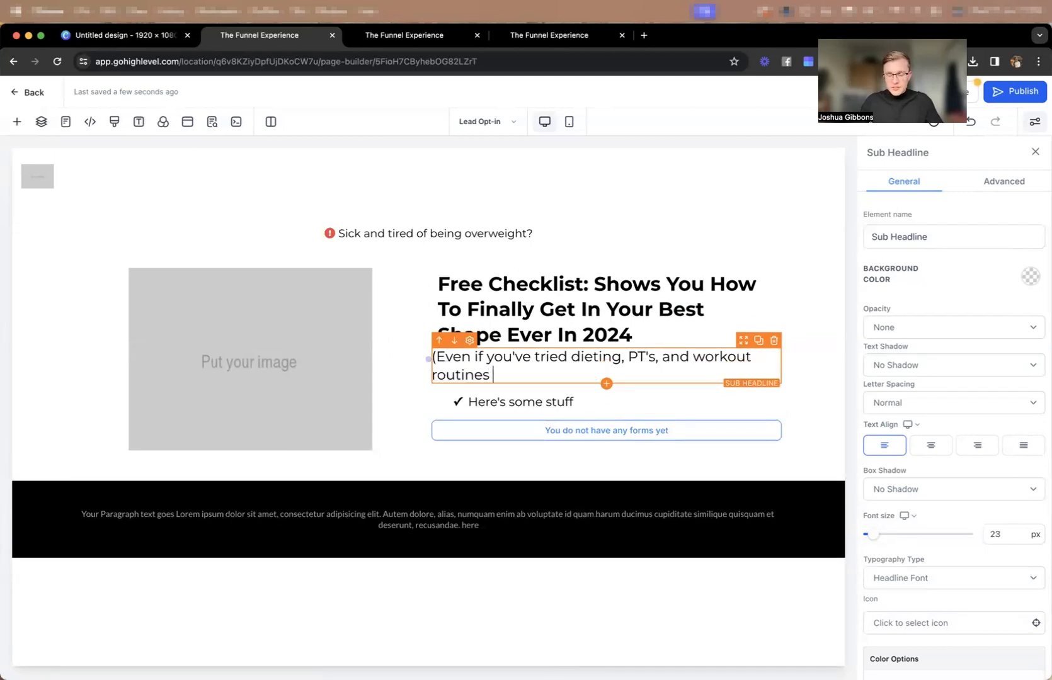
type("in the past without results")
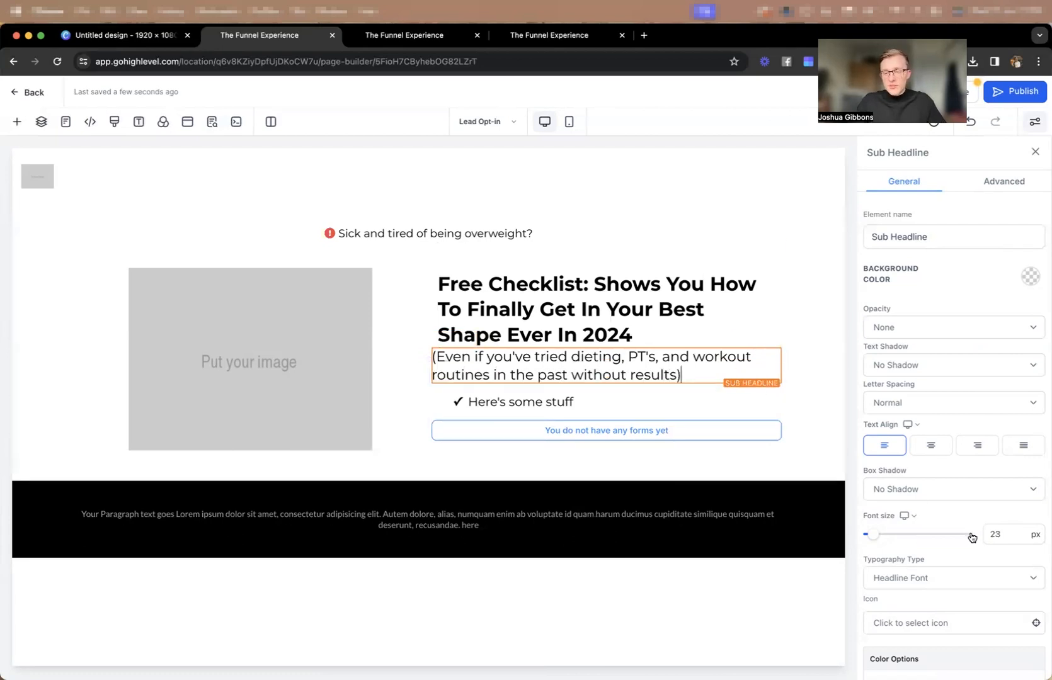
left_click_drag(1033, 529, 964, 539)
type("18")
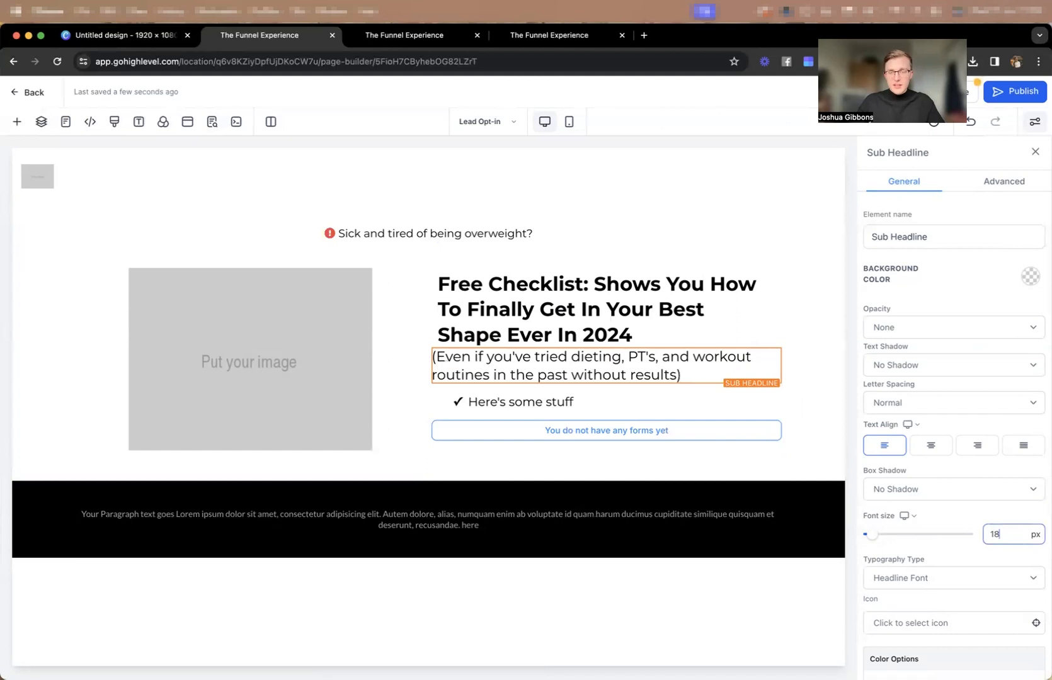
In the mobile view, center-align both the "Even if you've tried dieting" sub-headline and the "Free Checklist" headline.
left_click(569, 122)
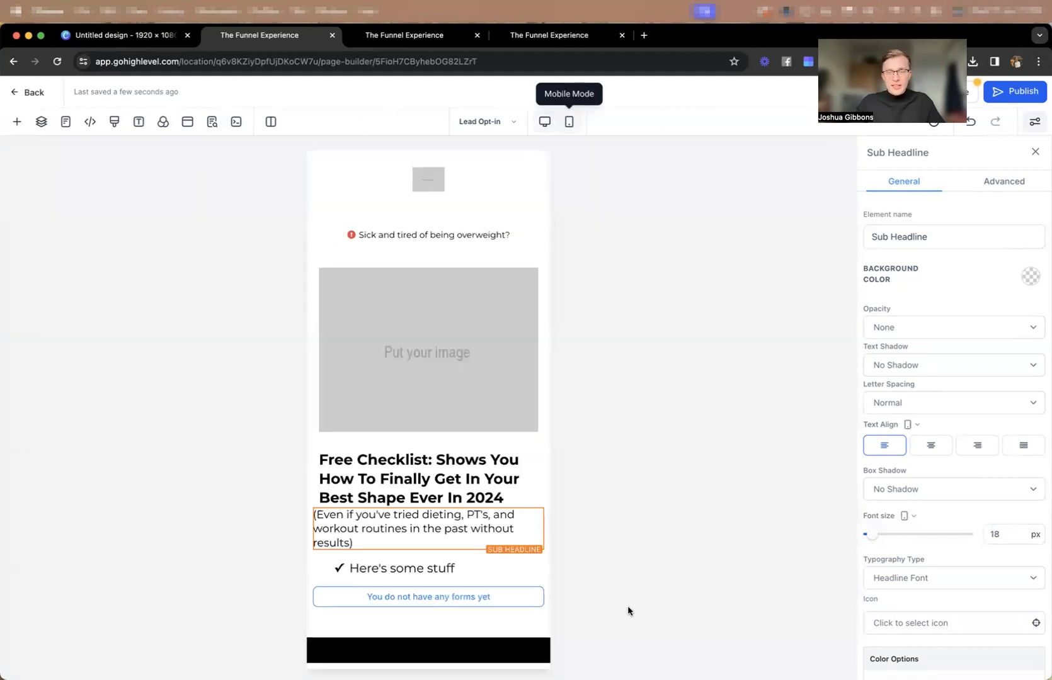
left_click(936, 446)
left_click(428, 498)
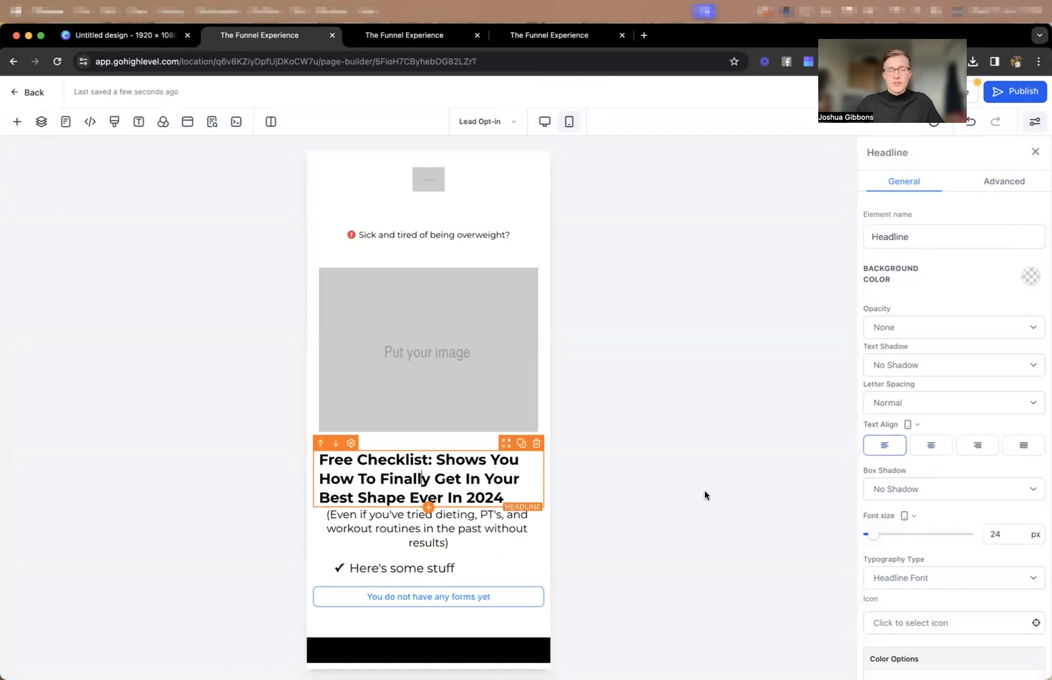
left_click(934, 445)
Set the mobile font size of the sub-headline below the "Free Checklist" headline to 14 px.
left_click(353, 538)
left_click_drag(1006, 534, 974, 530)
type("14")
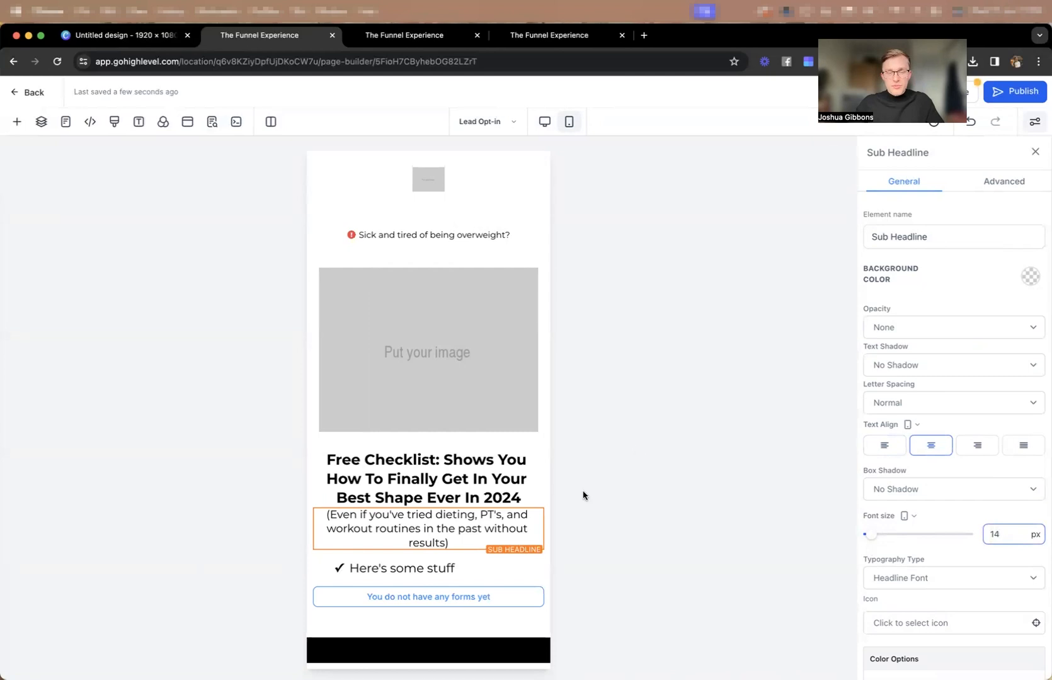
Add a small top margin to the sub-headline to separate it from the "Free Checklist" headline.
left_click(470, 440)
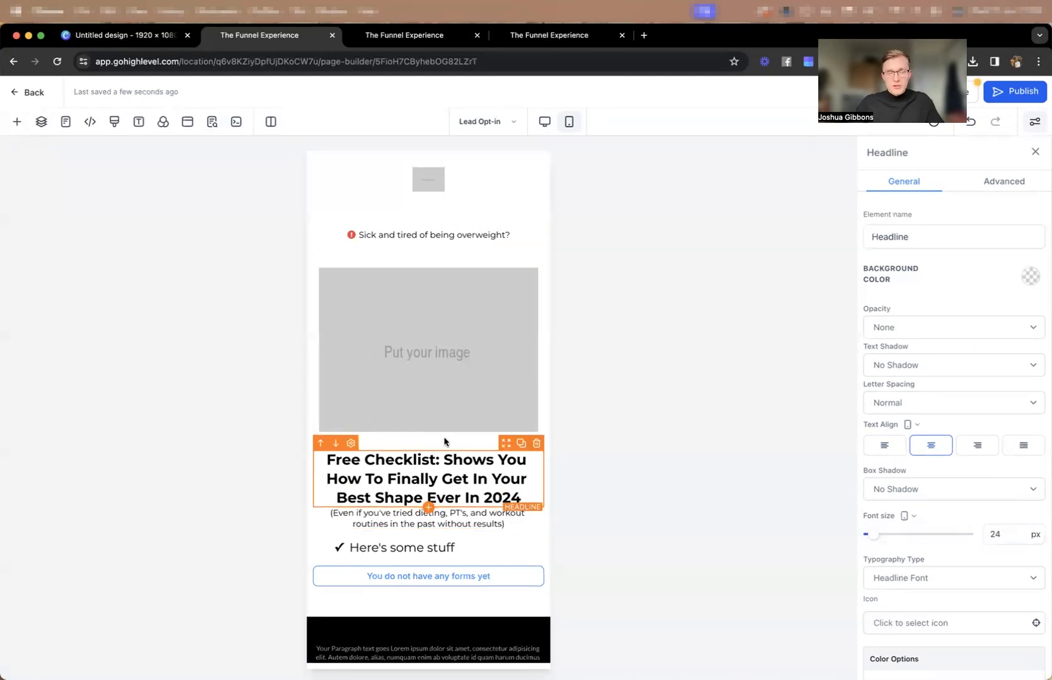
left_click(463, 515)
scroll(998, 417, "down", 10)
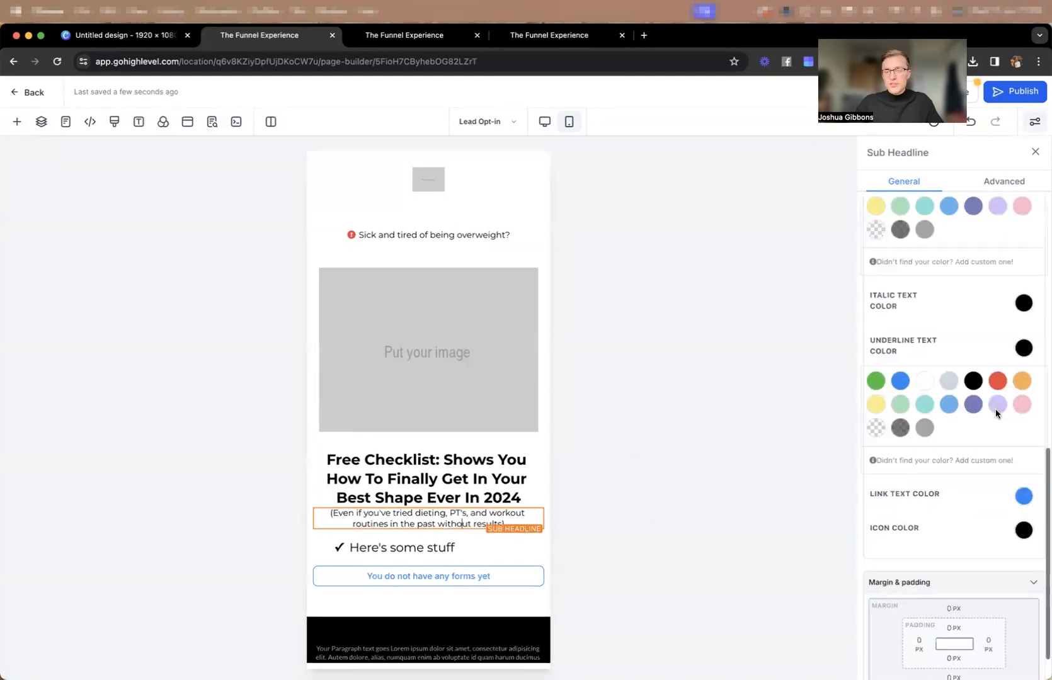
left_click(954, 557)
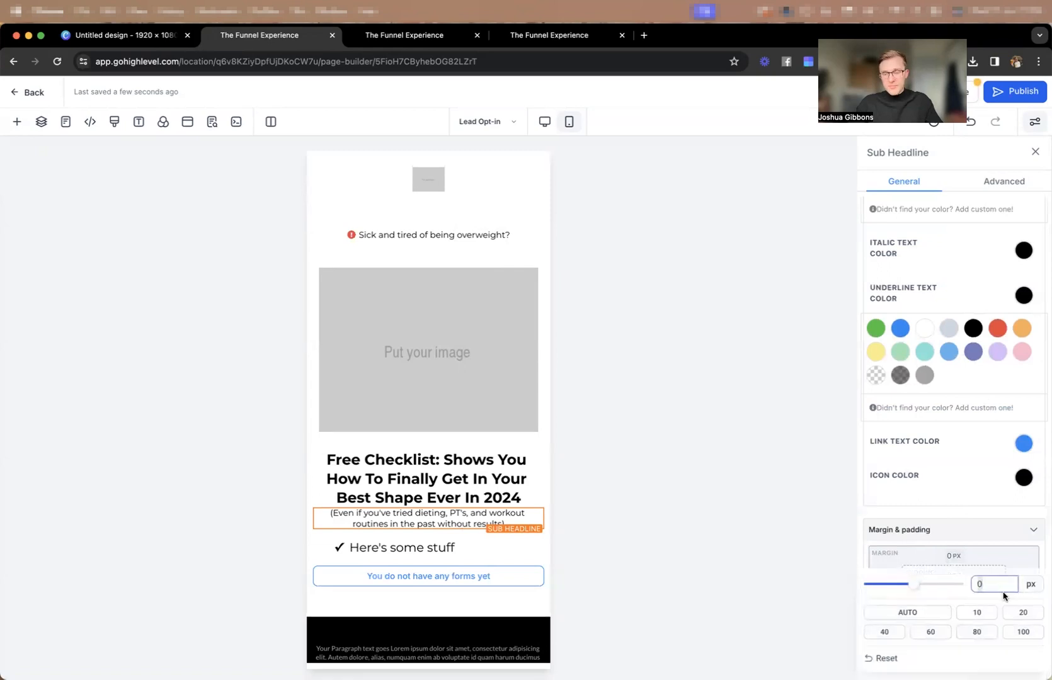
left_click(981, 530)
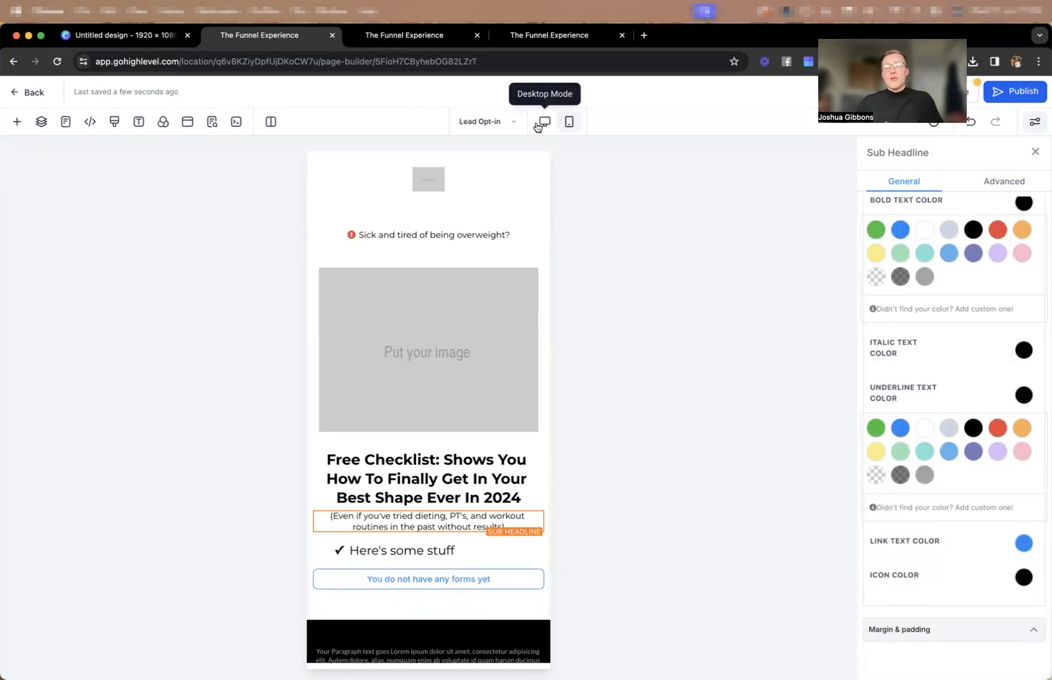
Set the top and bottom padding of the header's 1st Column, which holds the logo, to 2 px.
left_click(462, 162)
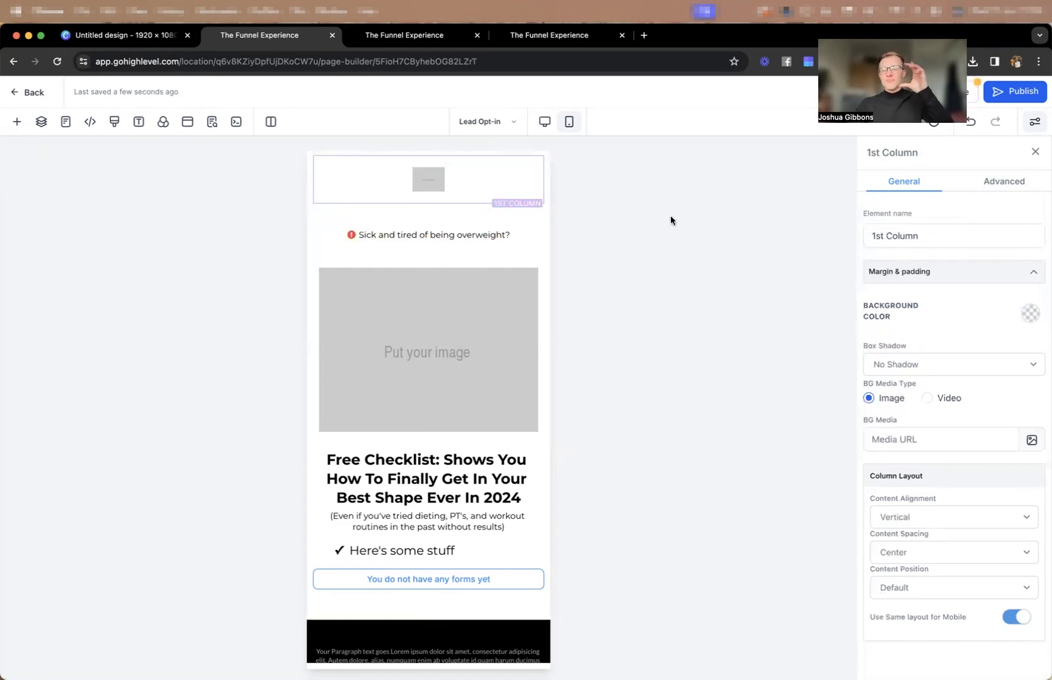
scroll(979, 362, "up", 1)
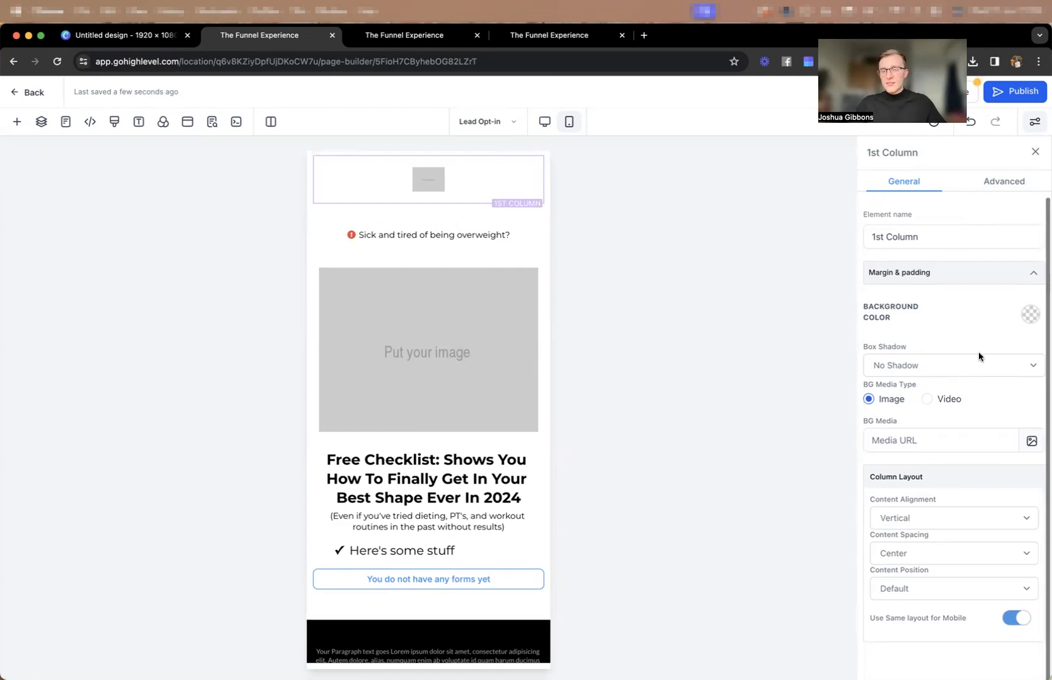
left_click(1004, 184)
left_click(894, 183)
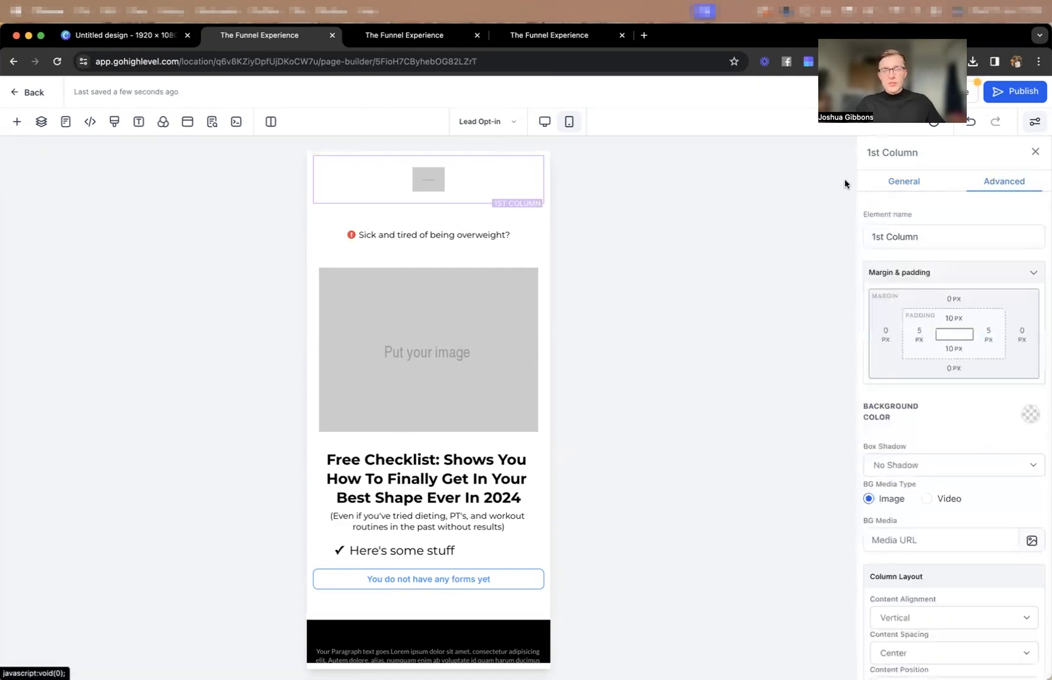
left_click(954, 318)
left_click_drag(987, 344, 970, 351)
type("2")
key("Return")
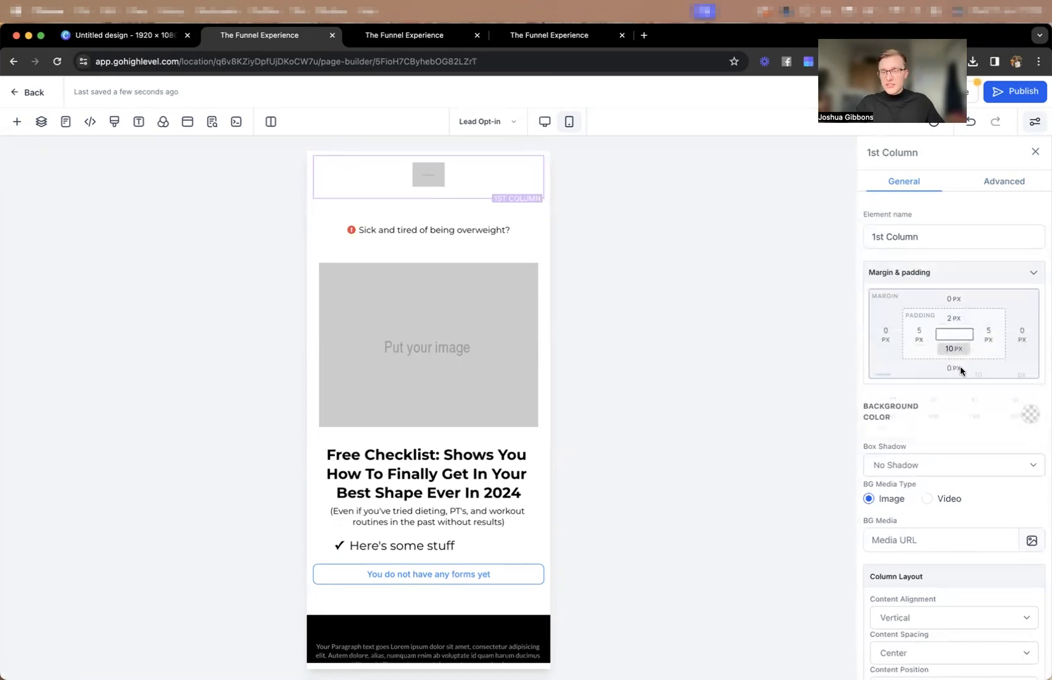
type("2")
key("Return")
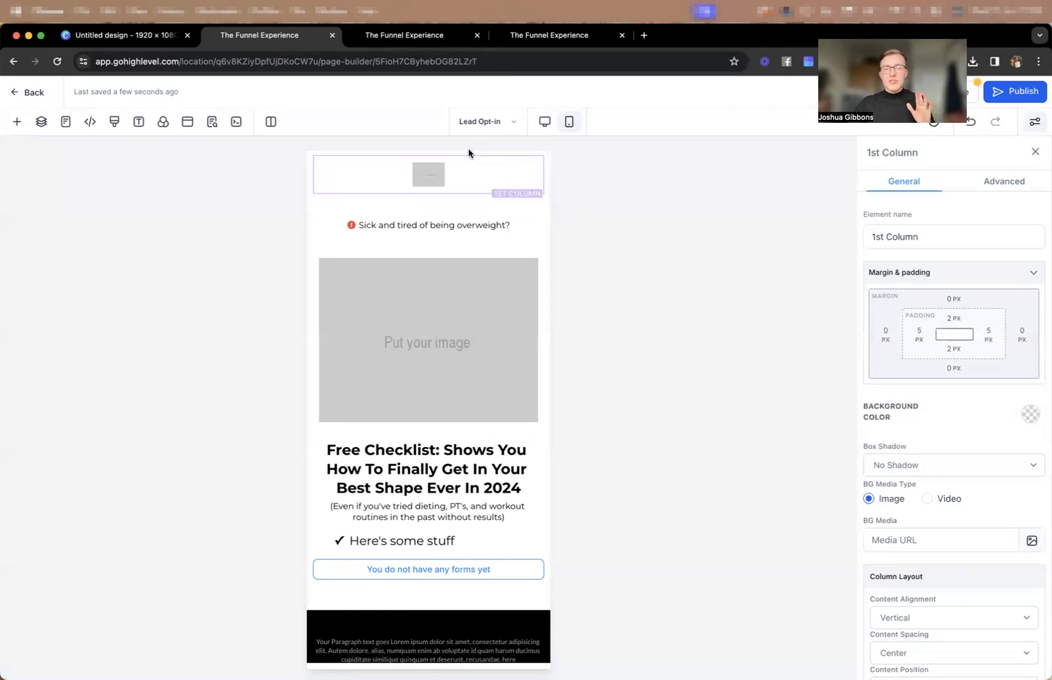
Set the top and bottom padding of the logo image in the header to 2 px.
left_click(462, 168)
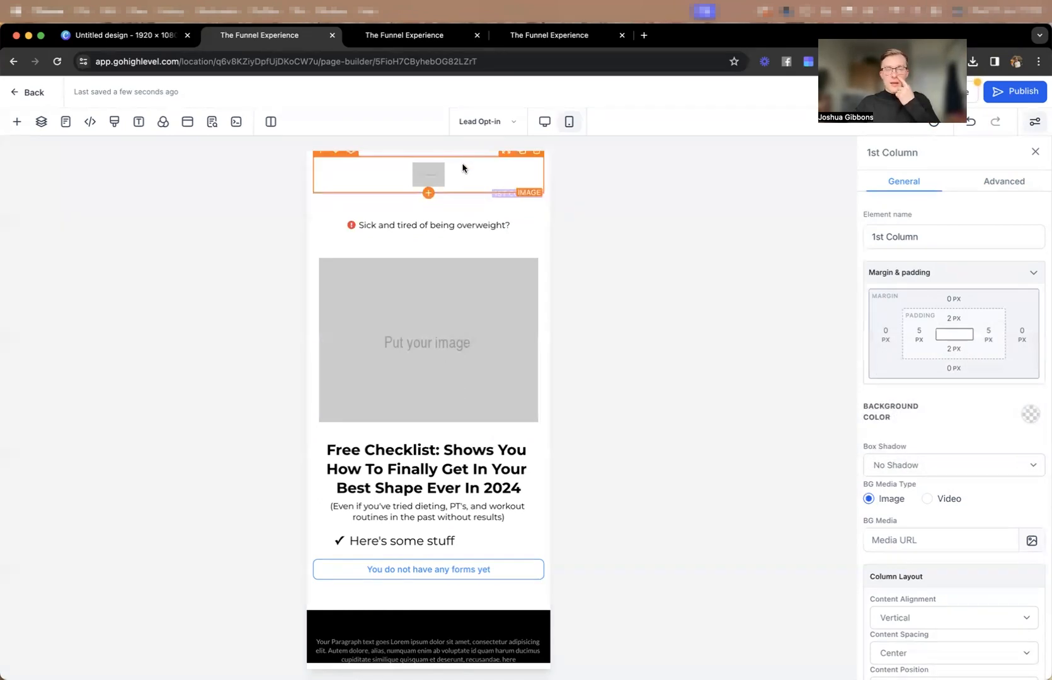
left_click(950, 319)
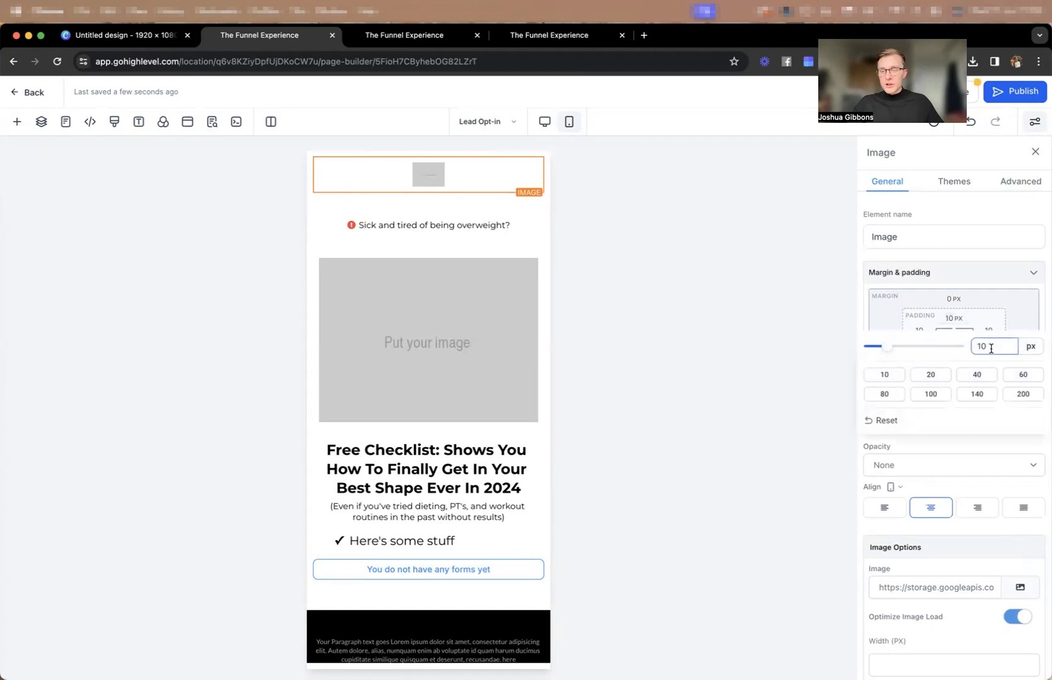
type("2")
key("Return")
left_click(955, 350)
type("2")
key("Return")
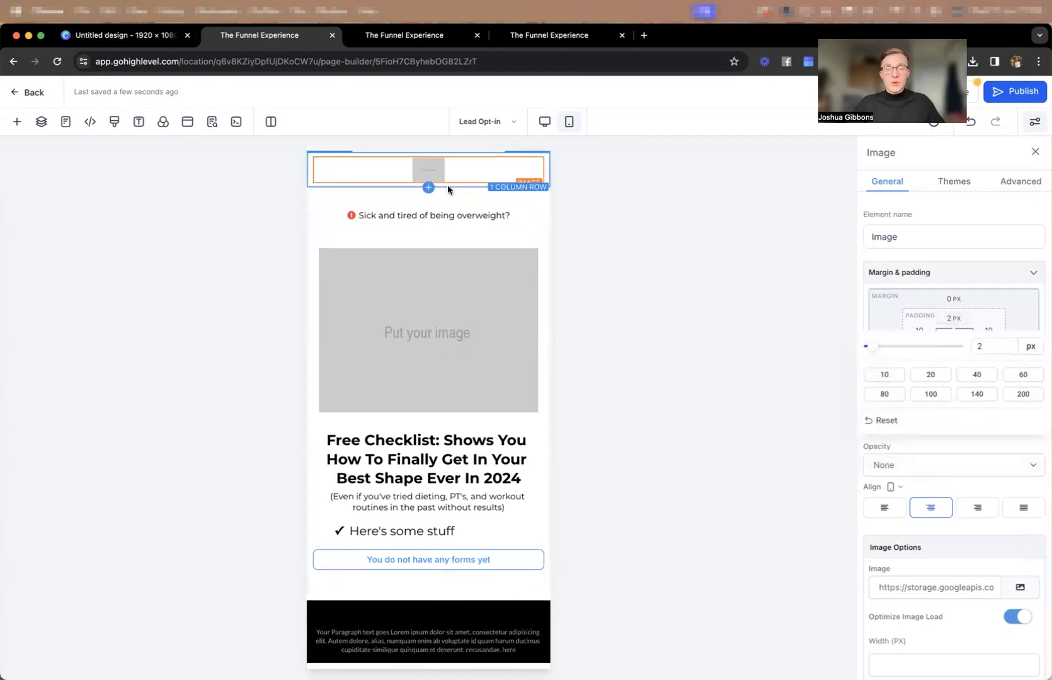
In the desktop view, set the header section's background color to black, and check the page in the mobile view.
left_click(543, 123)
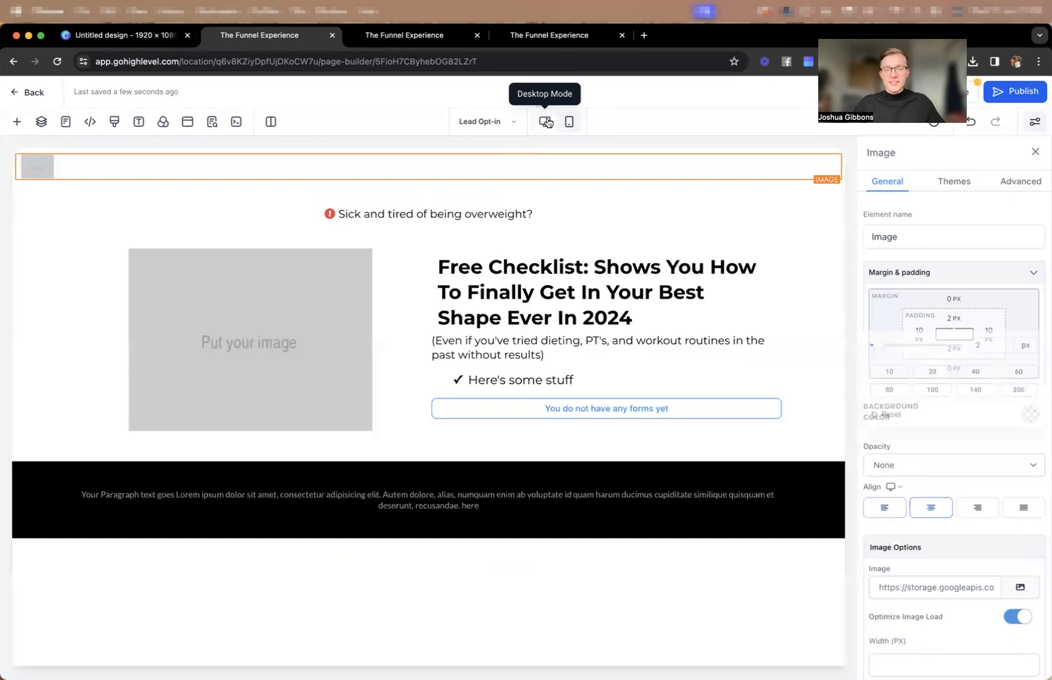
left_click(393, 150)
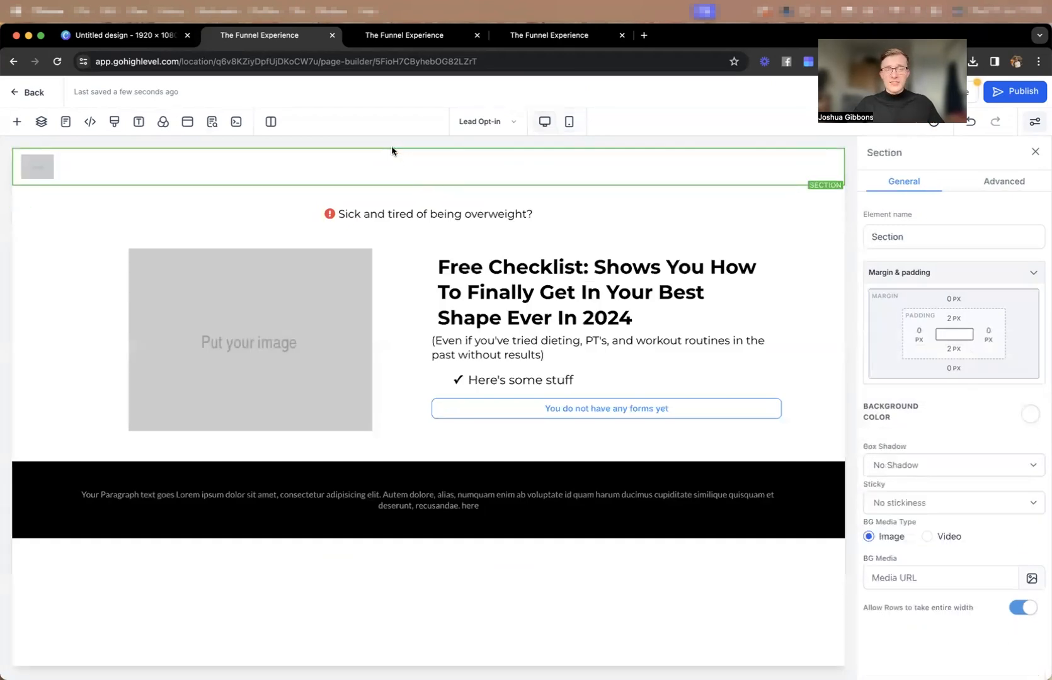
left_click(1028, 417)
left_click(948, 448)
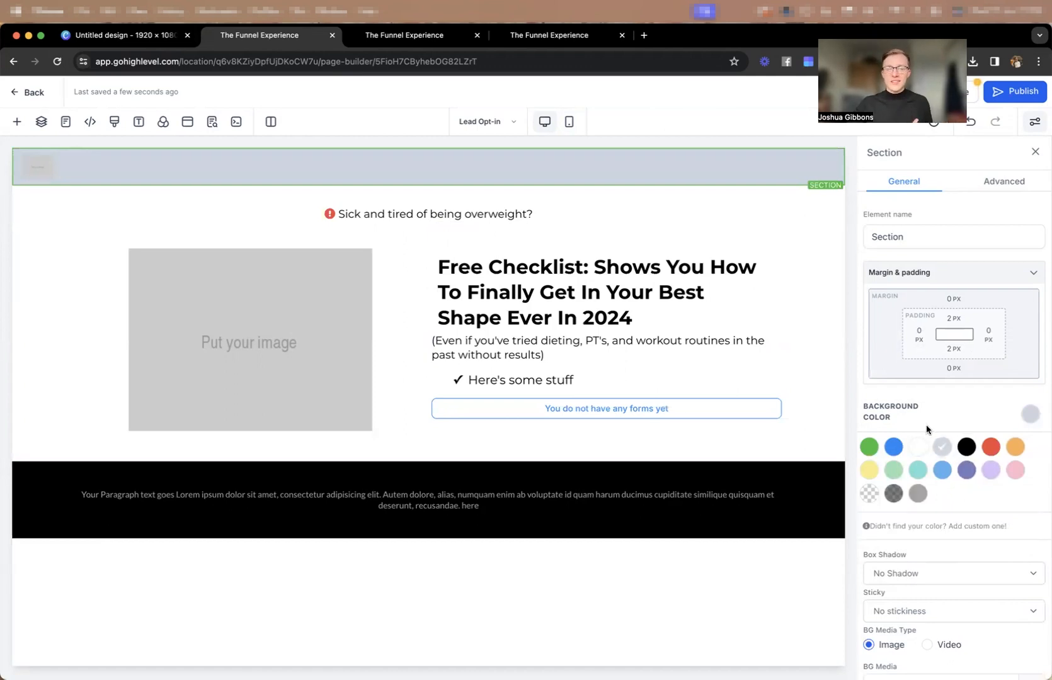
left_click(967, 447)
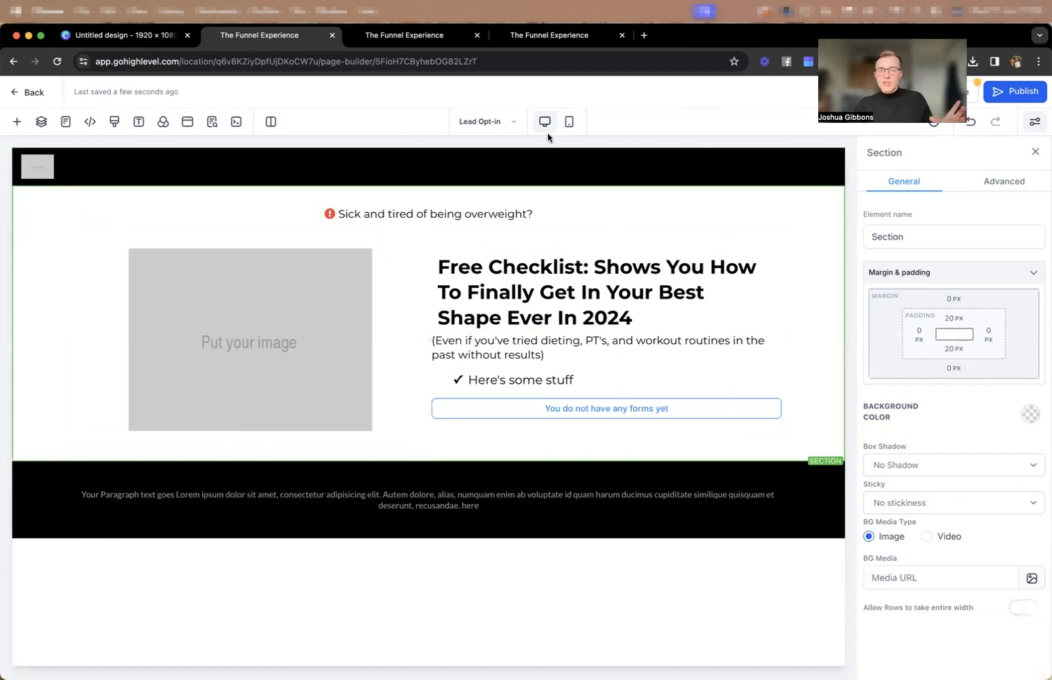
left_click(566, 124)
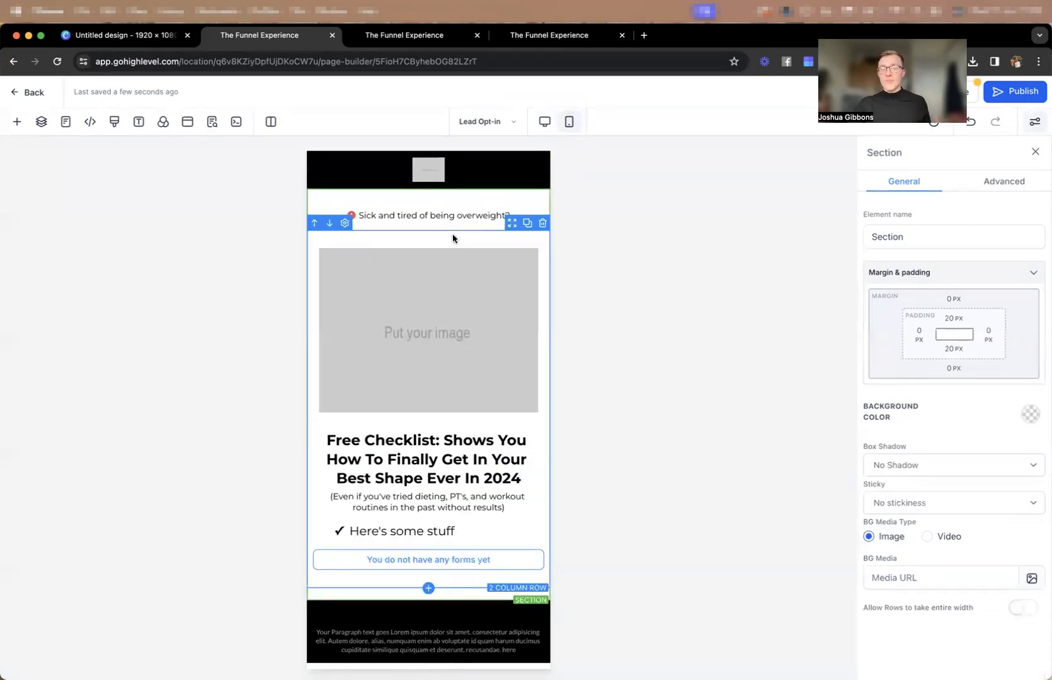
In the desktop view, change the bullet list's icon to check-square by searching the icons for "yes".
left_click(547, 120)
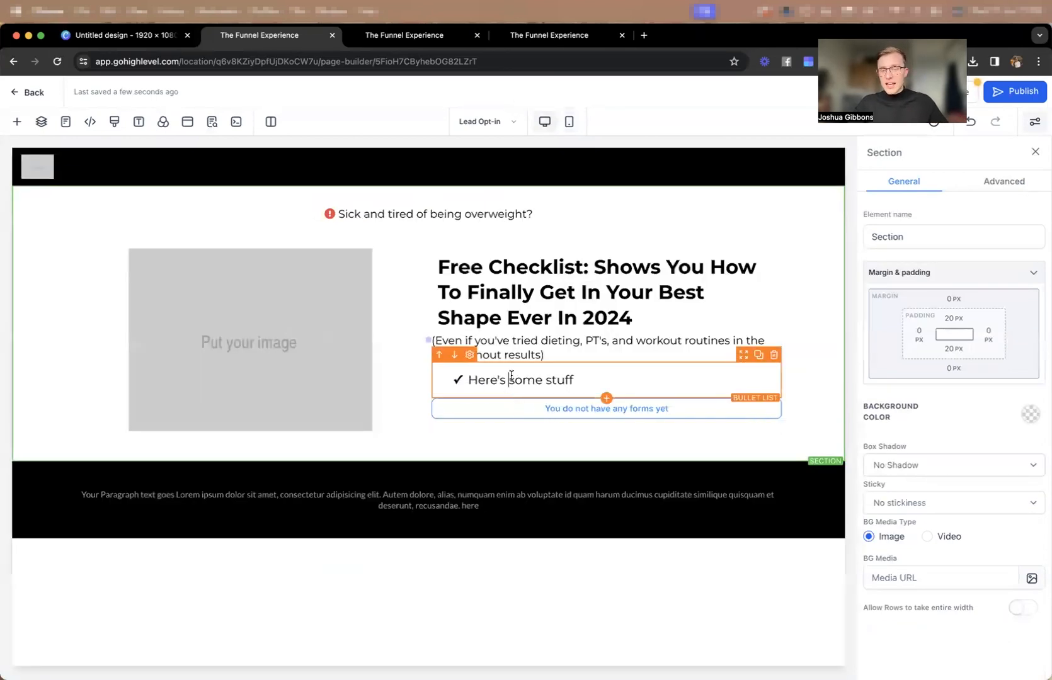
left_click(510, 379)
left_click(996, 190)
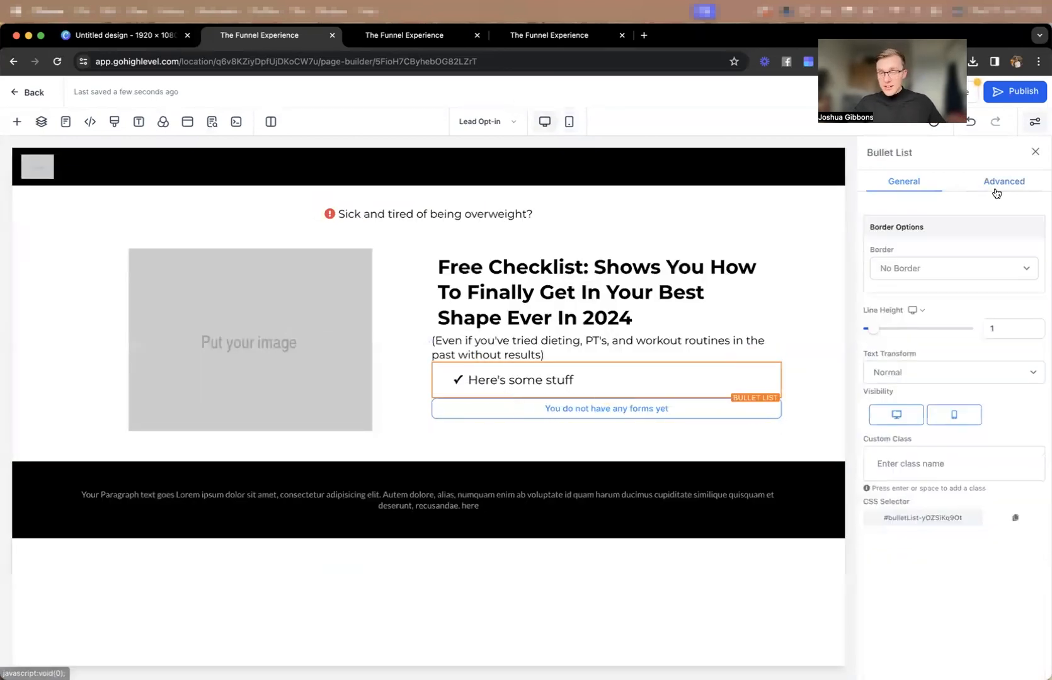
left_click(911, 190)
scroll(1010, 384, "down", 5)
scroll(1007, 353, "up", 4)
left_click(924, 389)
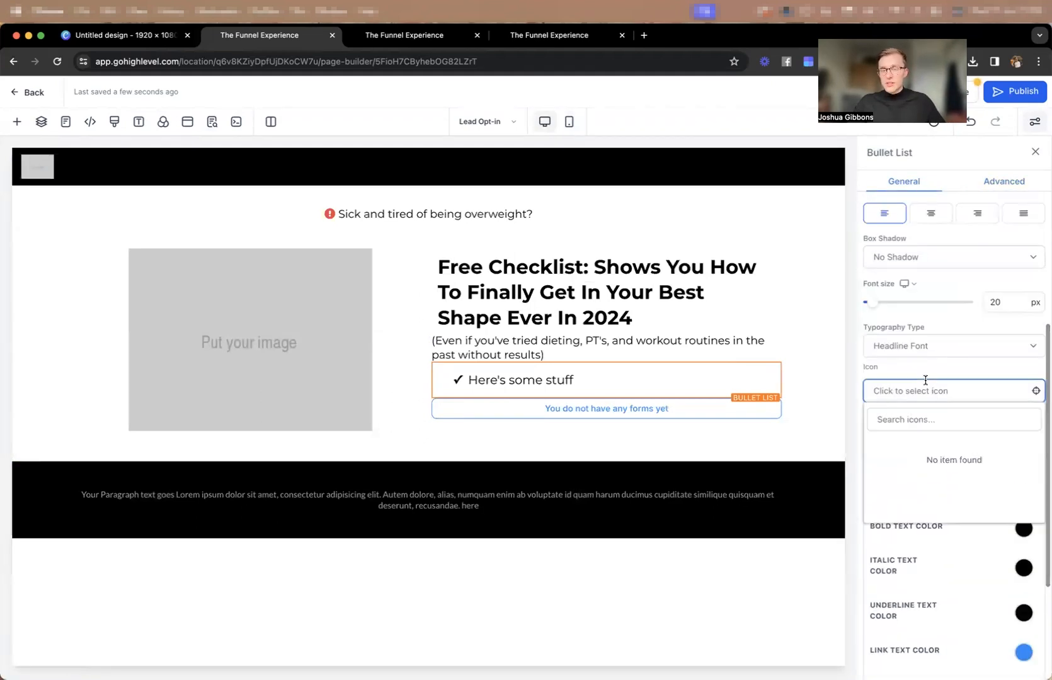
type("yes")
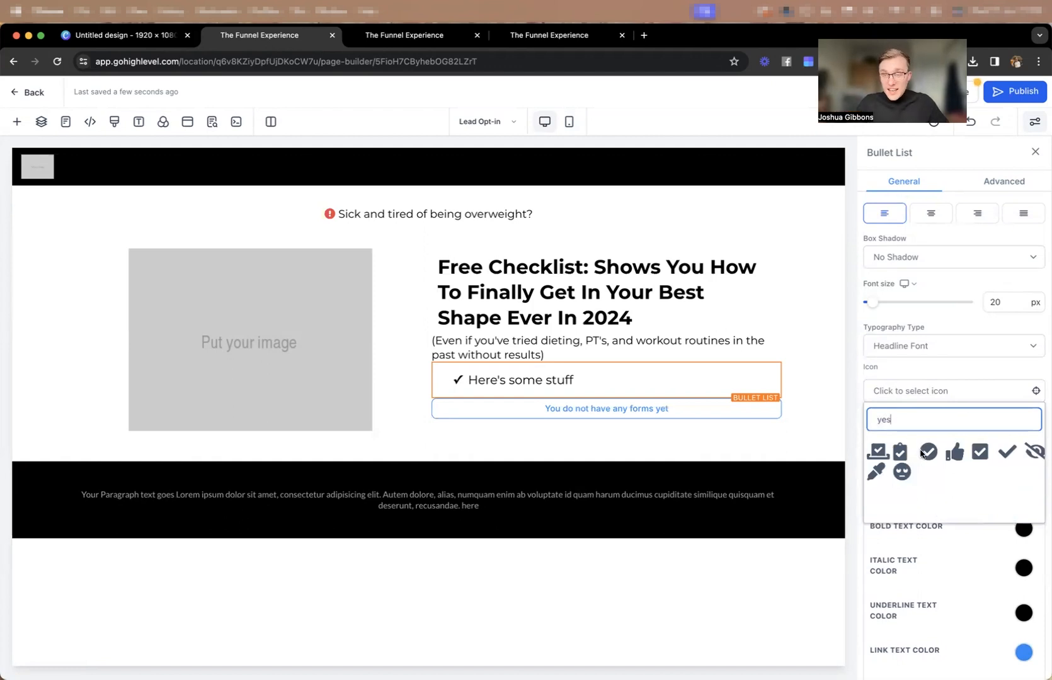
left_click(977, 453)
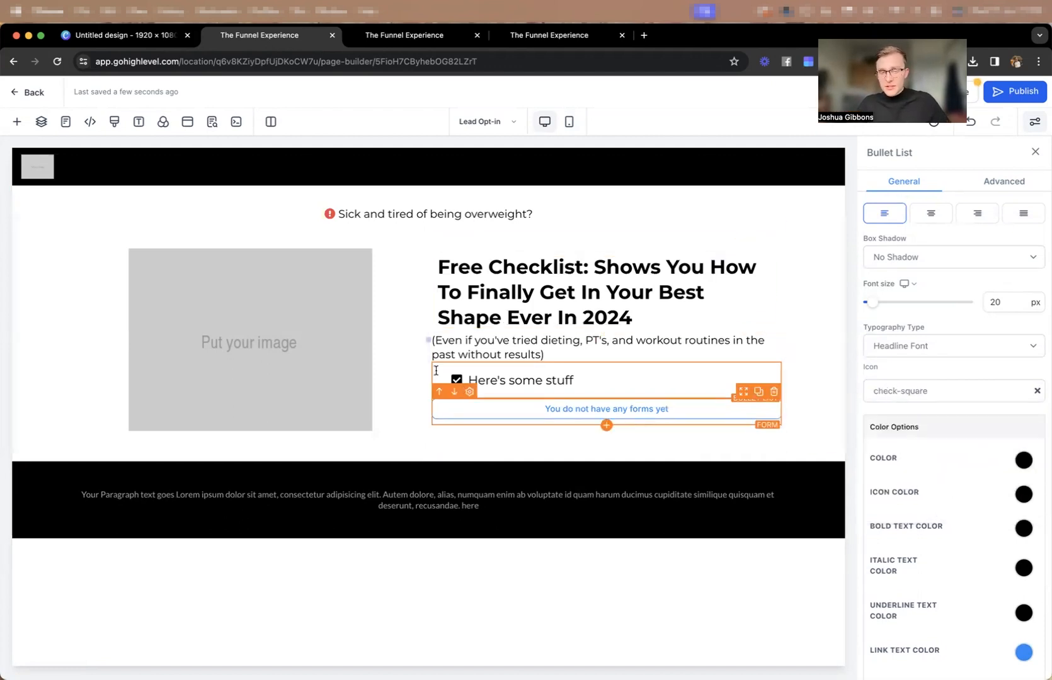
Set the bullet list's icon color to blue.
scroll(975, 364, "down", 4)
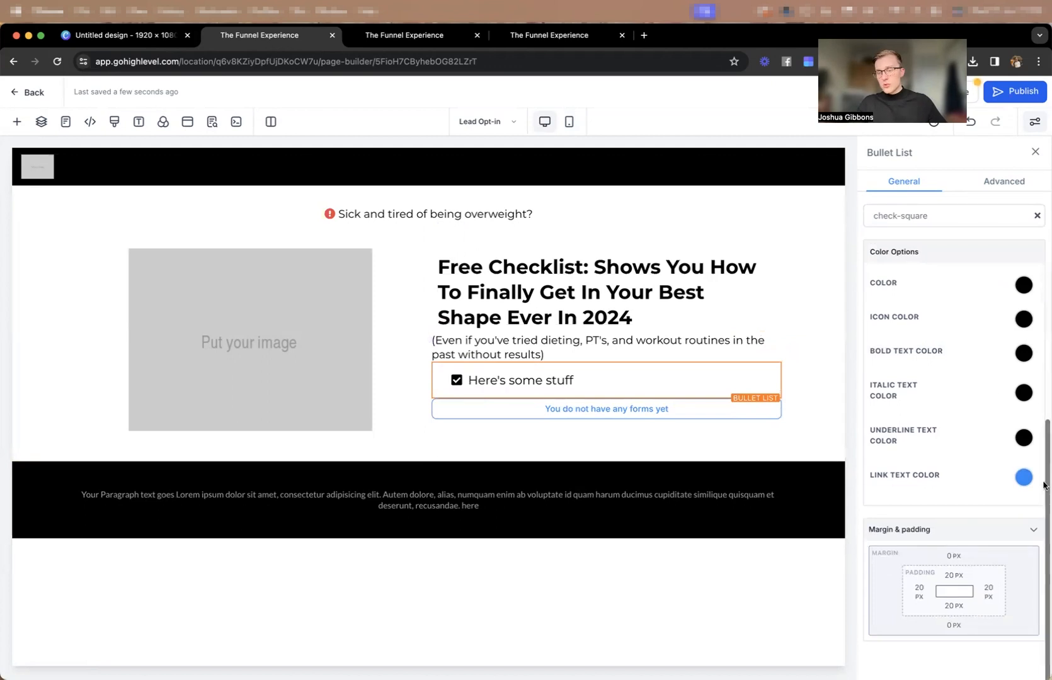
left_click(1024, 323)
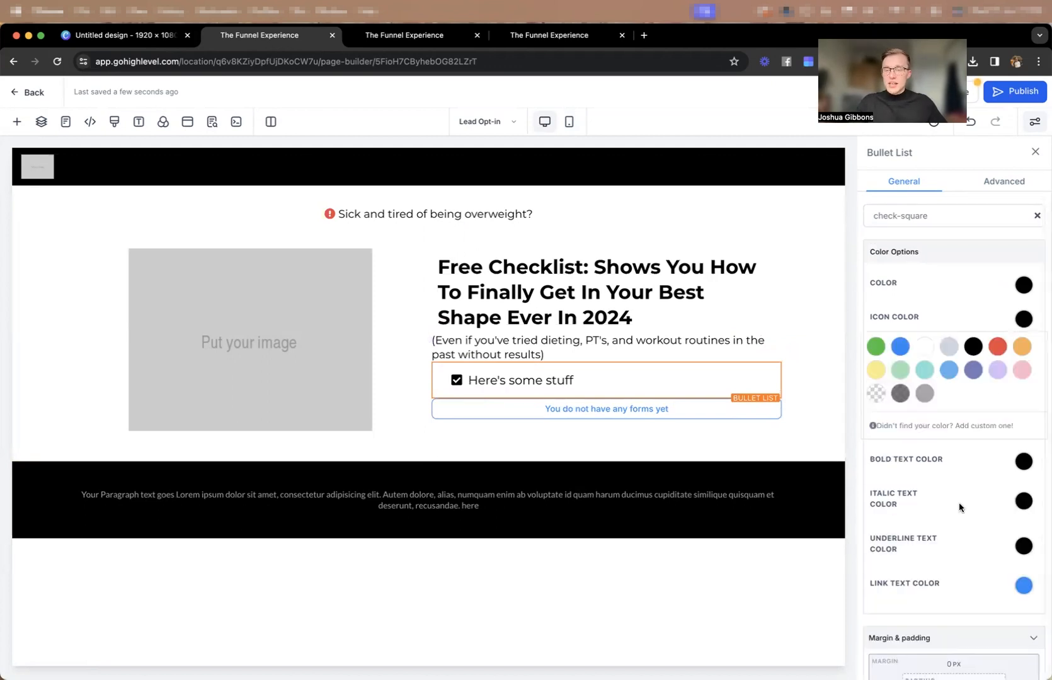
left_click(901, 346)
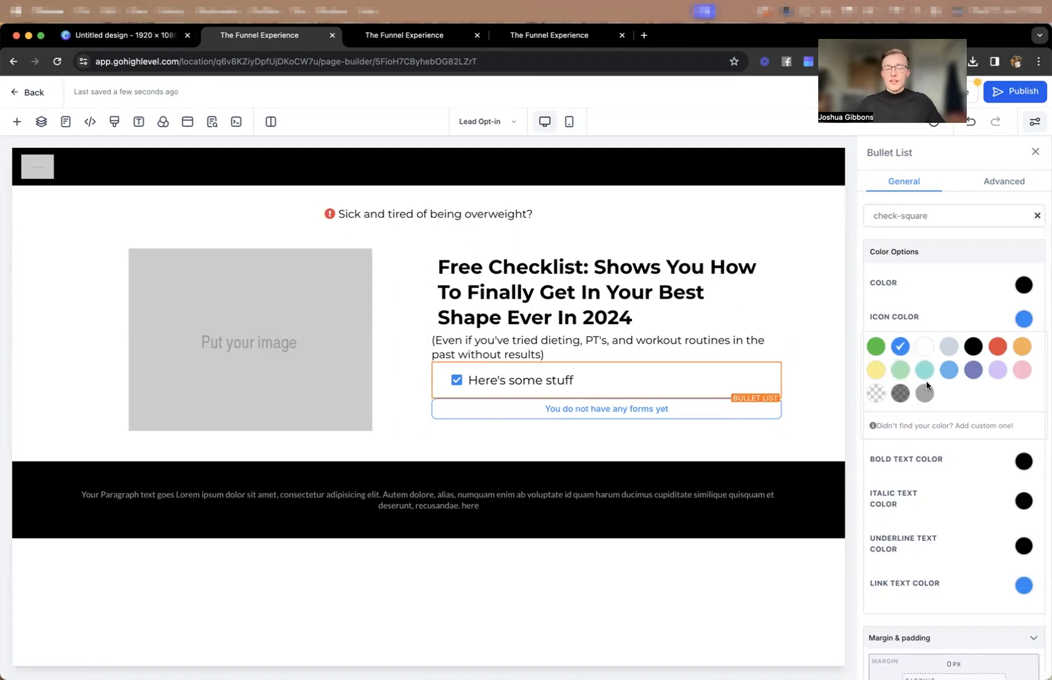
Underline "Free Checklist:" in the headline and open the choices for its underline text color.
left_click(558, 258)
left_click_drag(593, 266, 437, 267)
key("super+u")
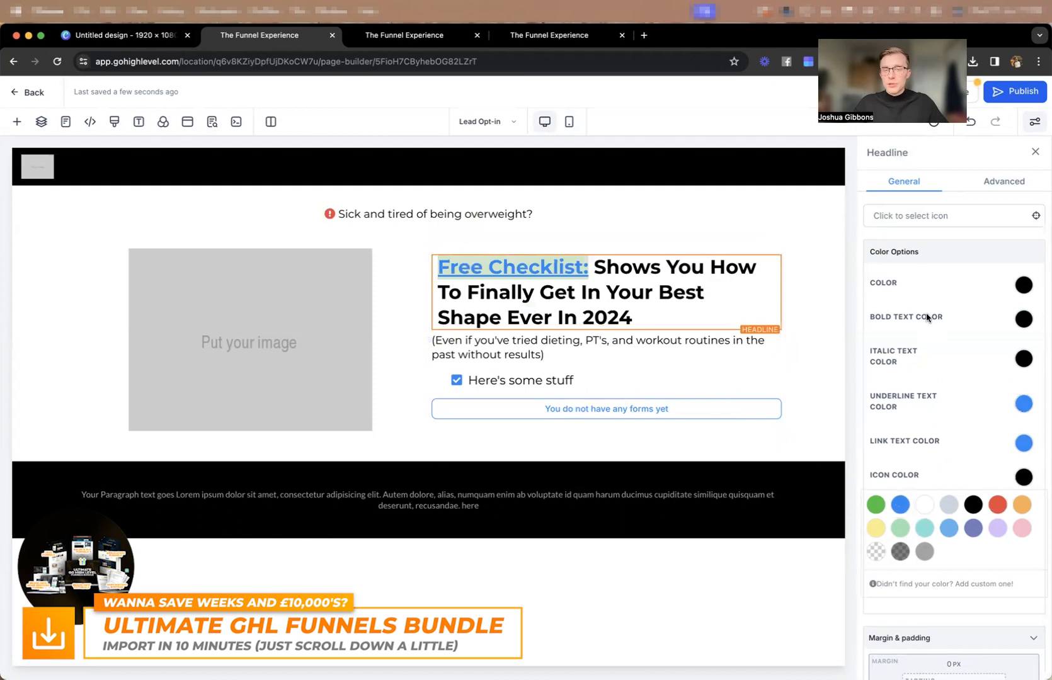
left_click(564, 266)
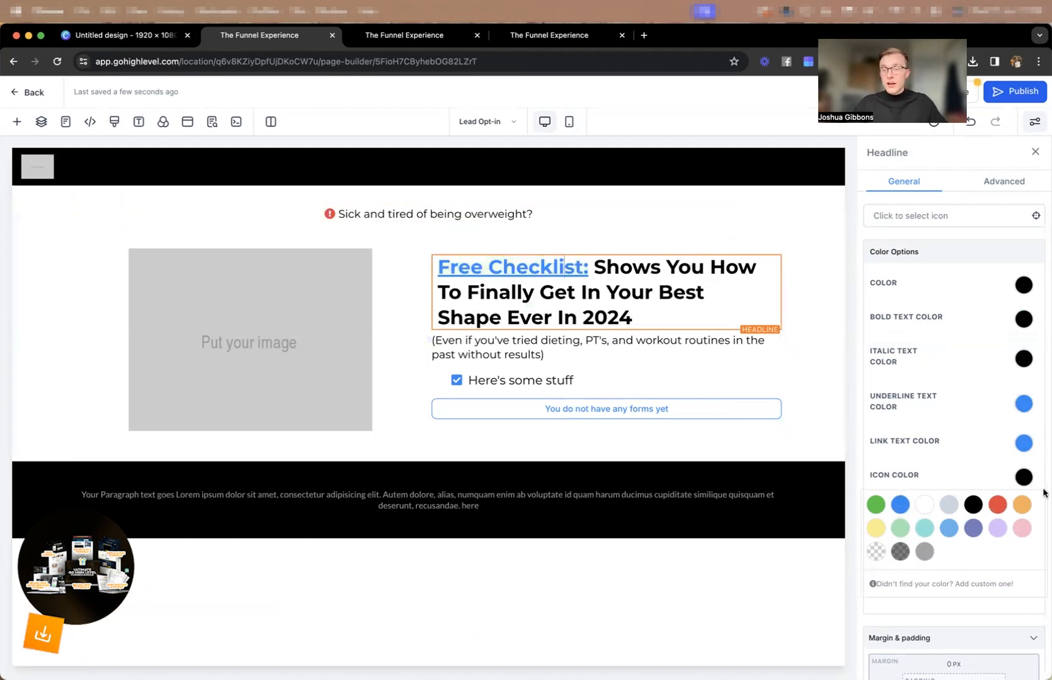
left_click(1025, 404)
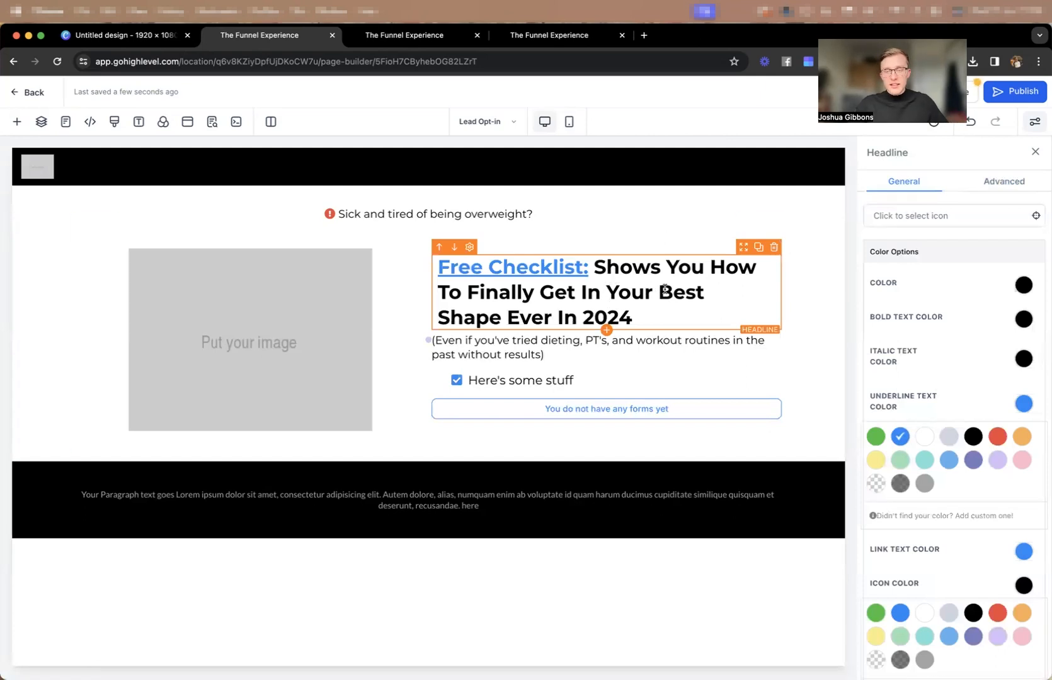
Italicize "Best Shape Ever" in the headline and set the italic text color to blue.
left_click_drag(657, 295, 553, 316)
key("super+i")
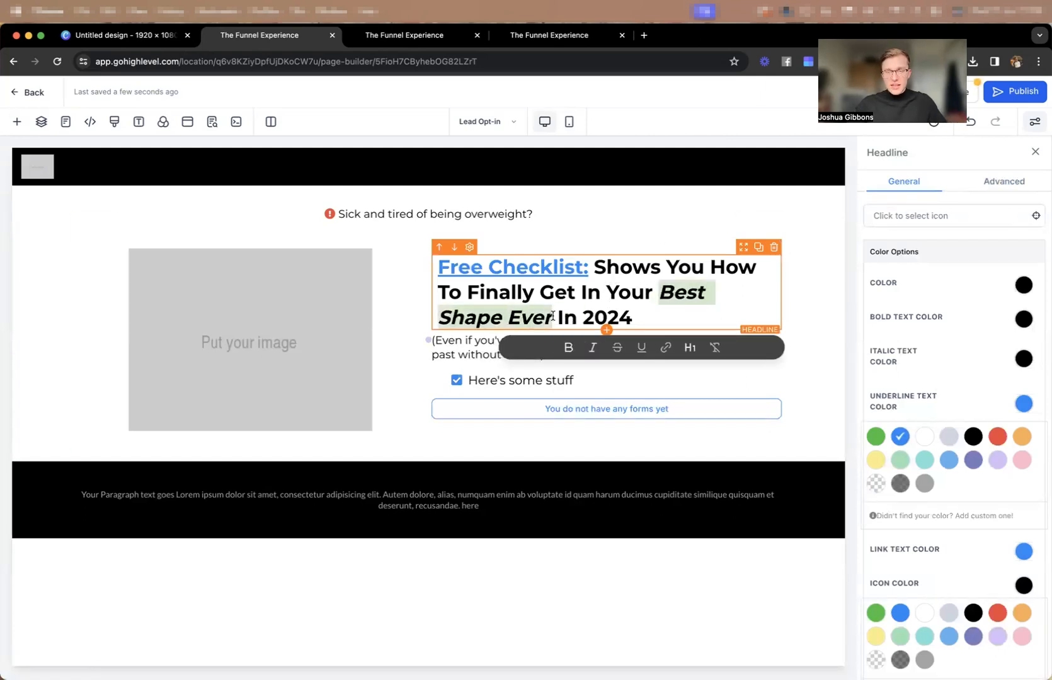
left_click(1023, 359)
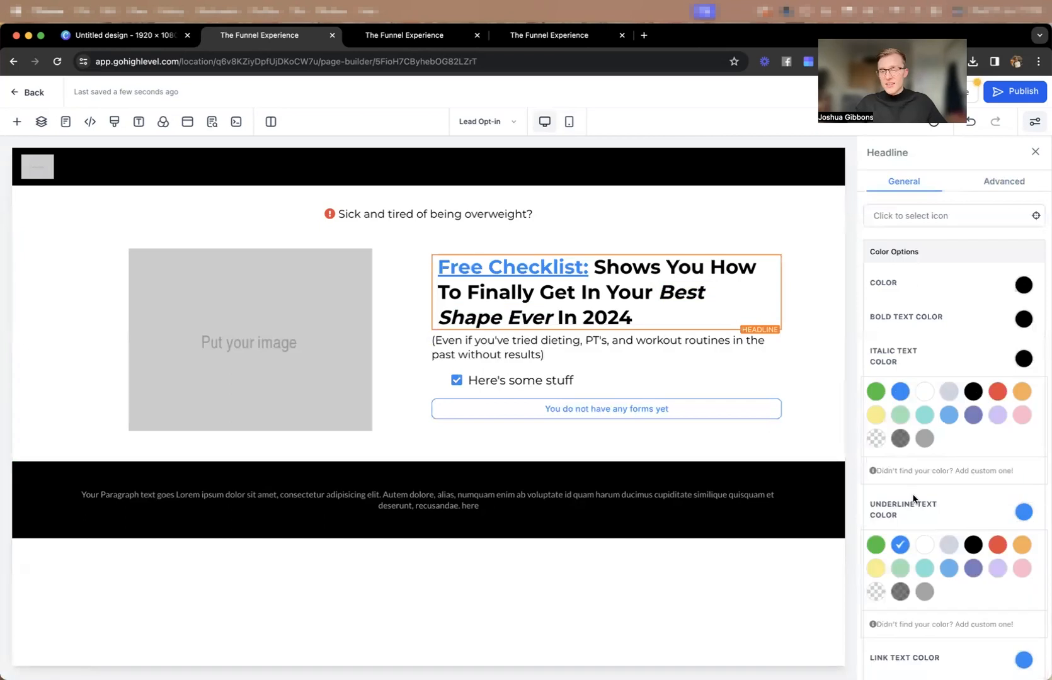
left_click(900, 391)
left_click(815, 347)
left_click(667, 262)
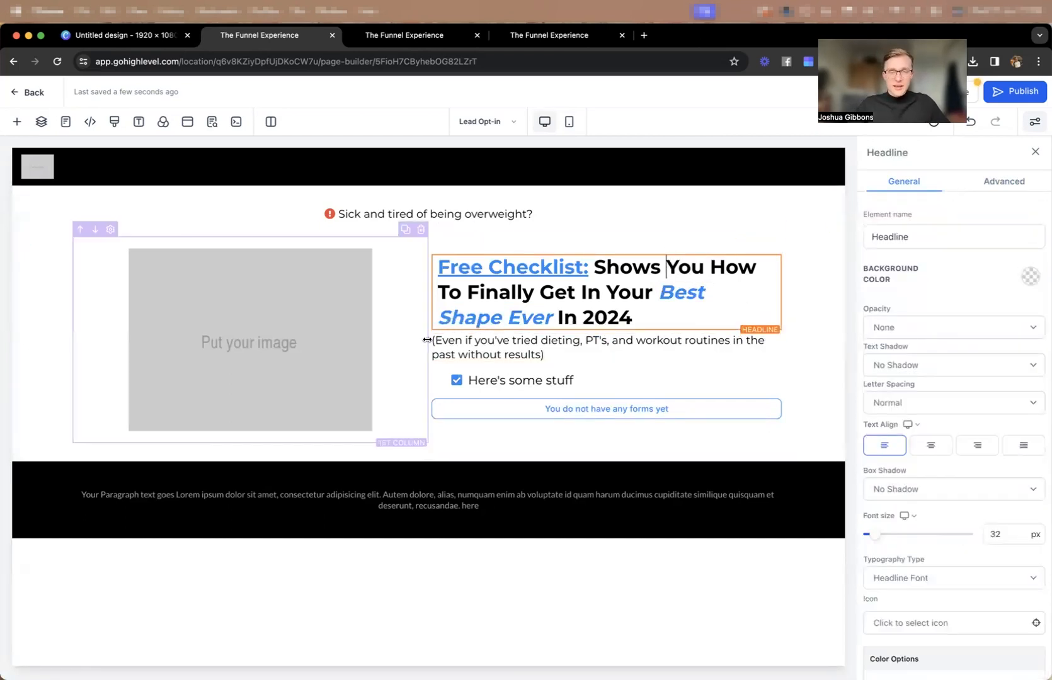
Set the width of the hero's 2 Column Row to 90 and slightly narrow its image column.
mouse_move(427, 340)
left_mouse_down()
mouse_move(348, 347)
mouse_move(472, 343)
mouse_move(436, 341)
left_mouse_up()
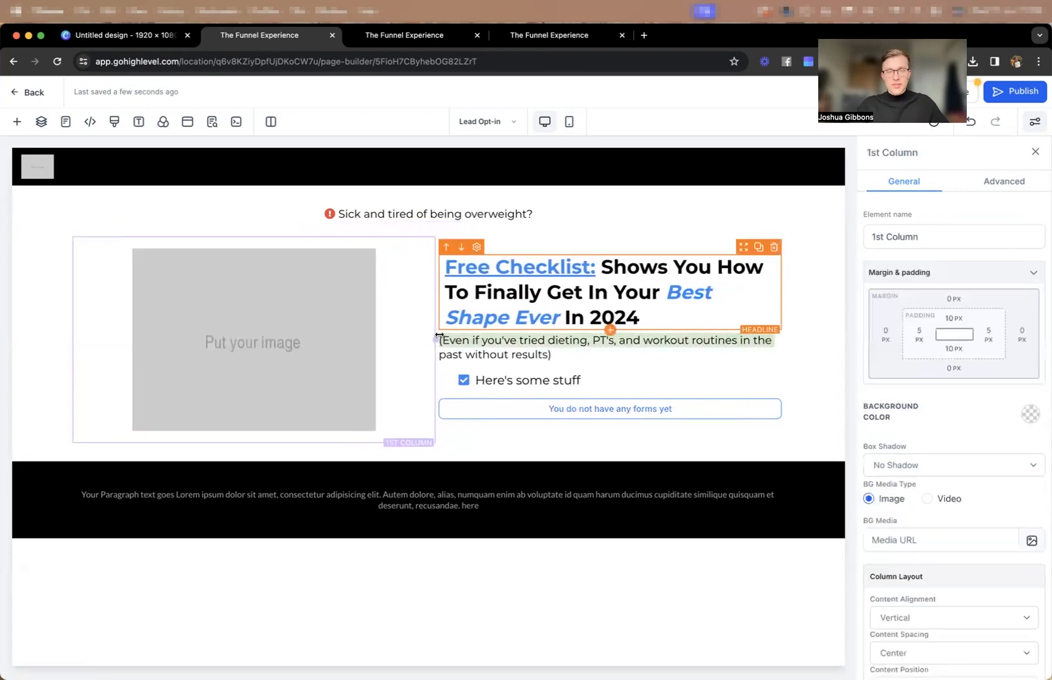
left_click(557, 237)
double_click(1029, 622)
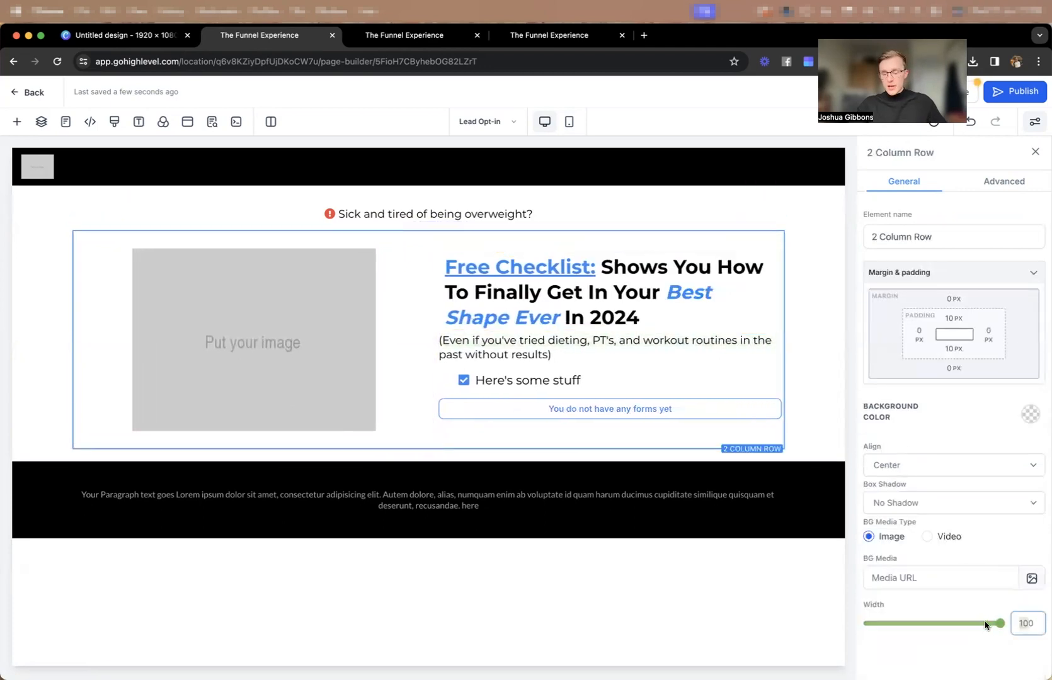
type("80")
double_click(1023, 622)
type("90")
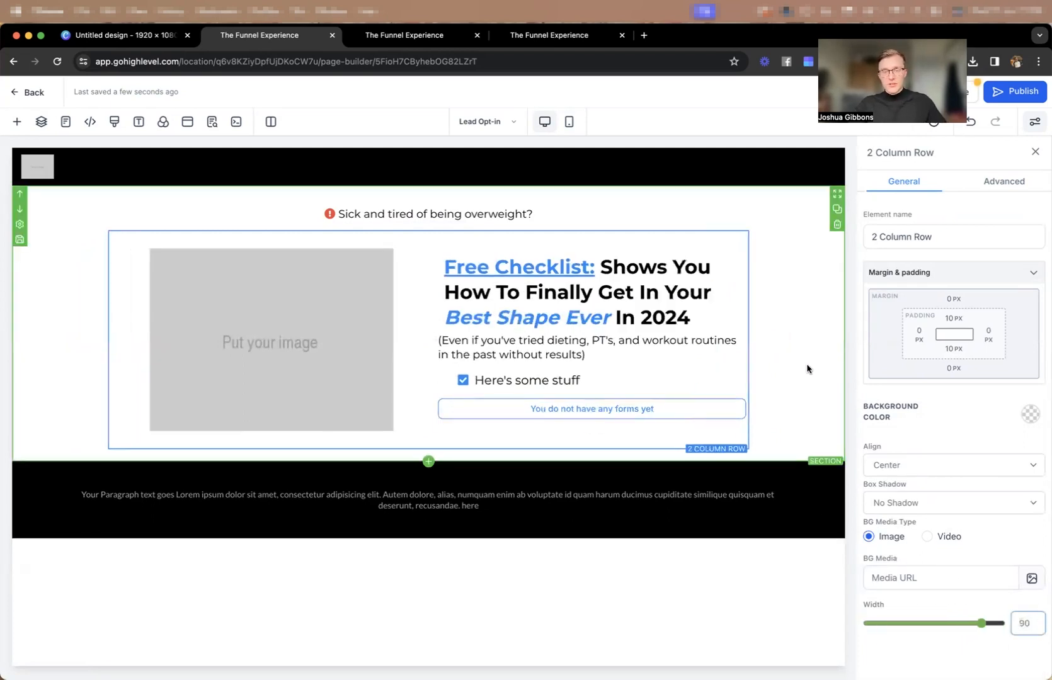
left_click(807, 370)
mouse_move(435, 343)
left_mouse_down()
mouse_move(402, 344)
mouse_move(416, 344)
left_mouse_up()
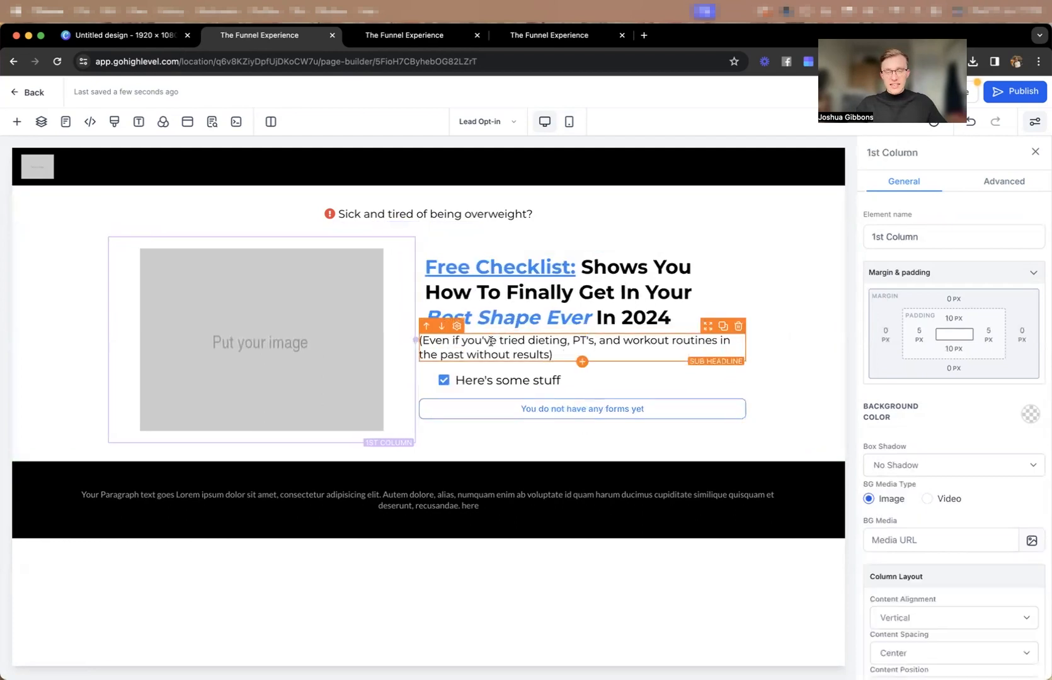
Set the sub-headline's left and right padding to 10 px to match the headline's side padding.
left_click(485, 293)
scroll(1008, 441, "down", 6)
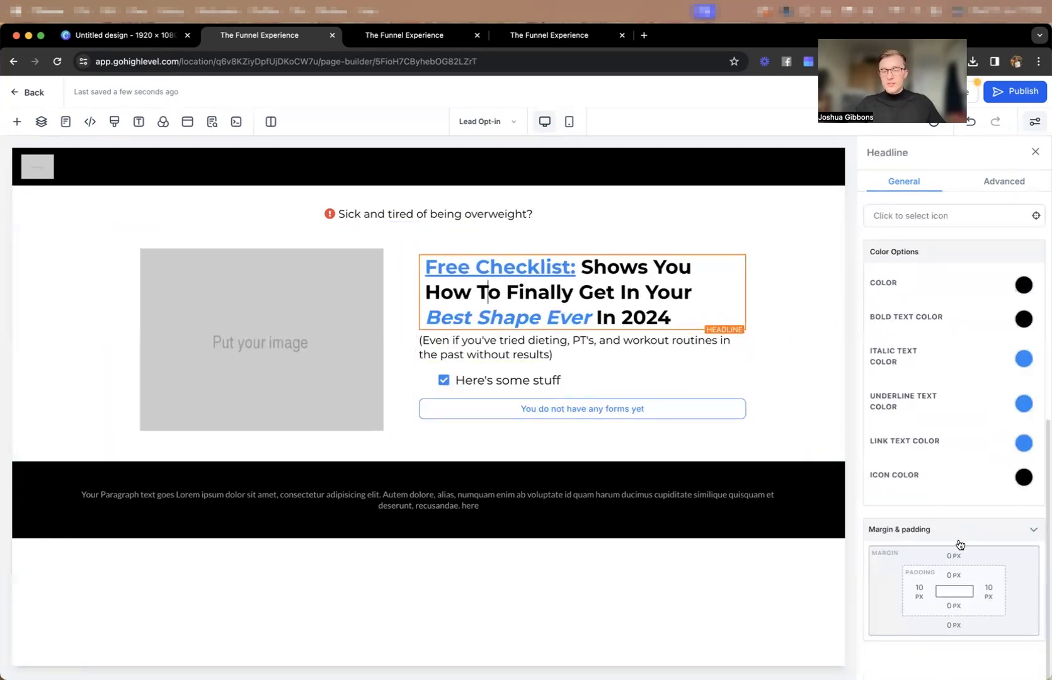
left_click(476, 355)
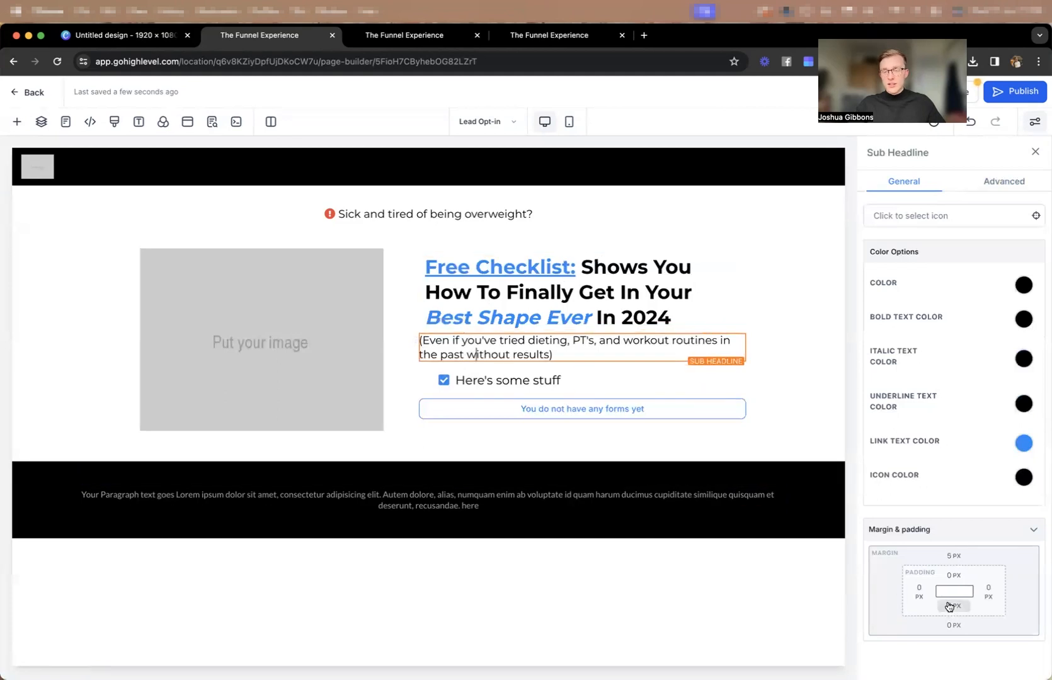
left_click(919, 591)
left_click(839, 514)
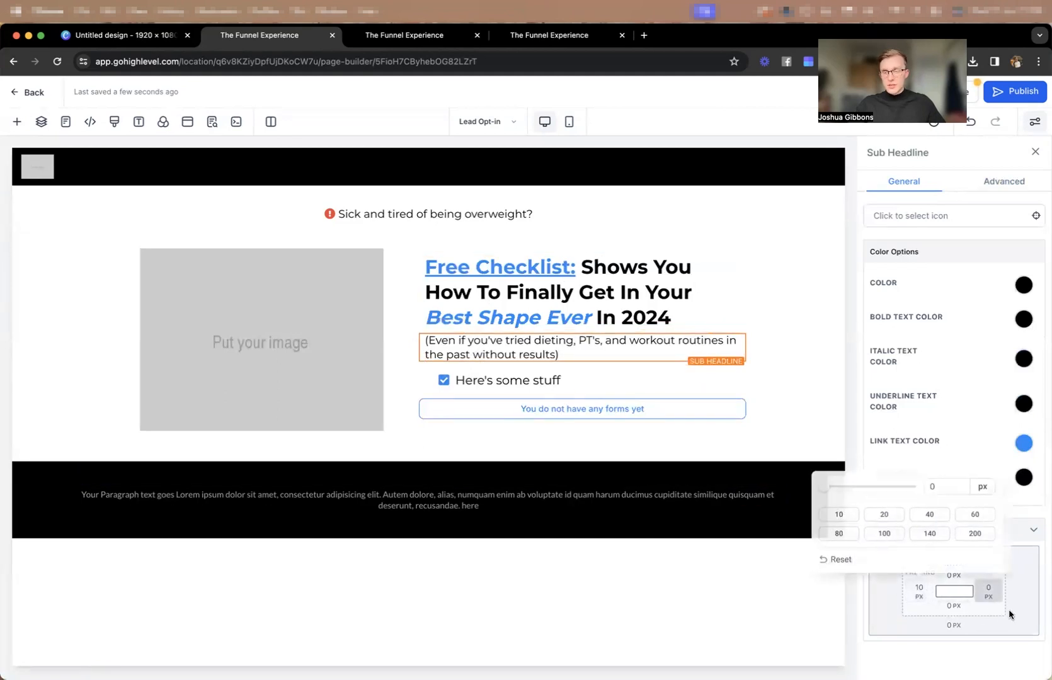
left_click(837, 516)
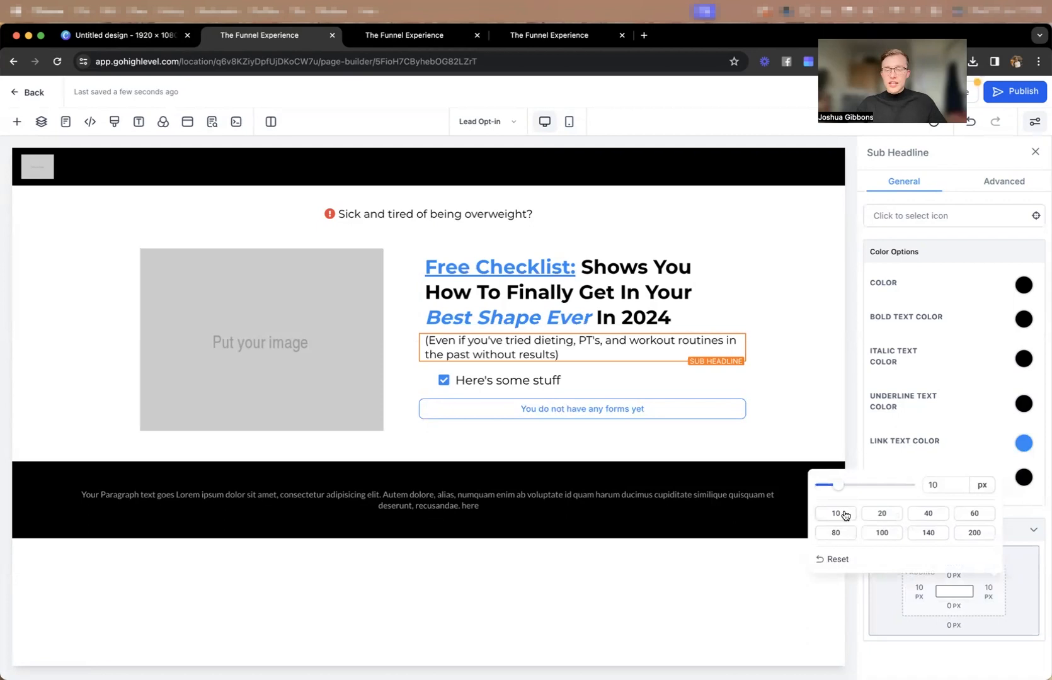
left_click(1012, 596)
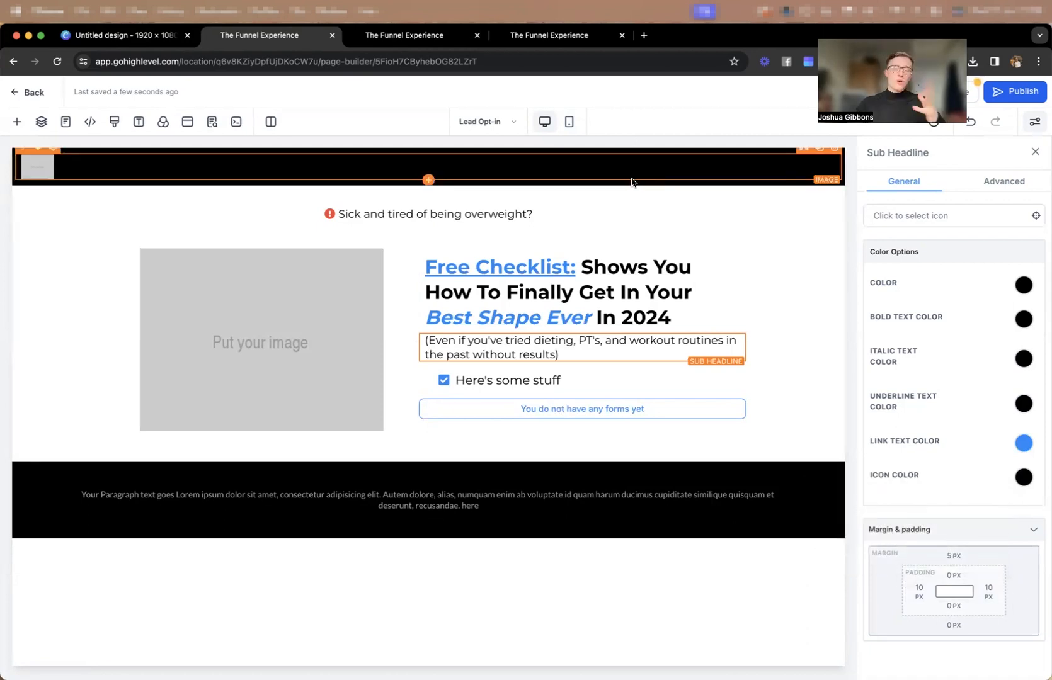
Set the bullet list's font size to 16 px for the mobile view and 18 px for the desktop view.
left_click(482, 379)
scroll(1036, 425, "up", 7)
left_click_drag(1019, 533, 966, 537)
type("16")
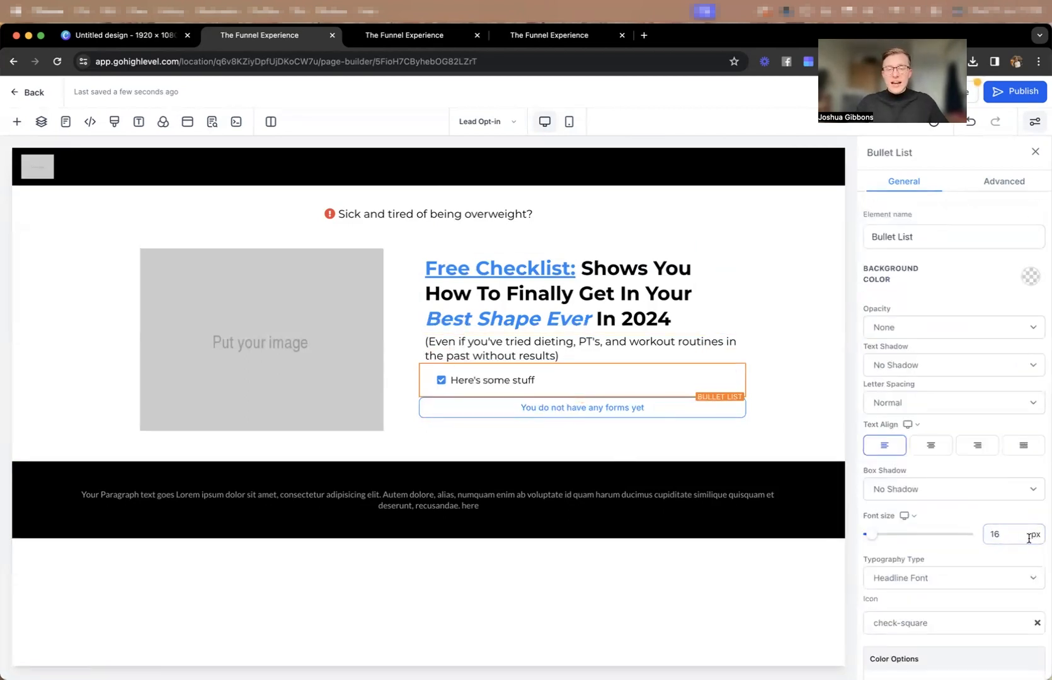
left_click(569, 122)
left_click(998, 535)
type("14")
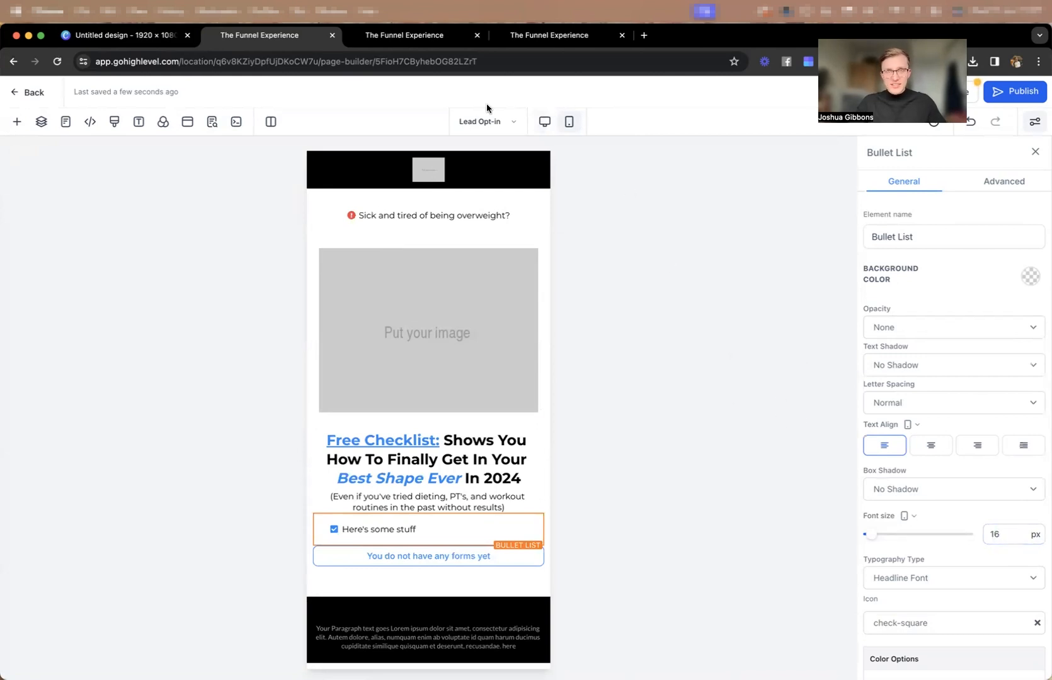
left_click(545, 122)
left_click(994, 534)
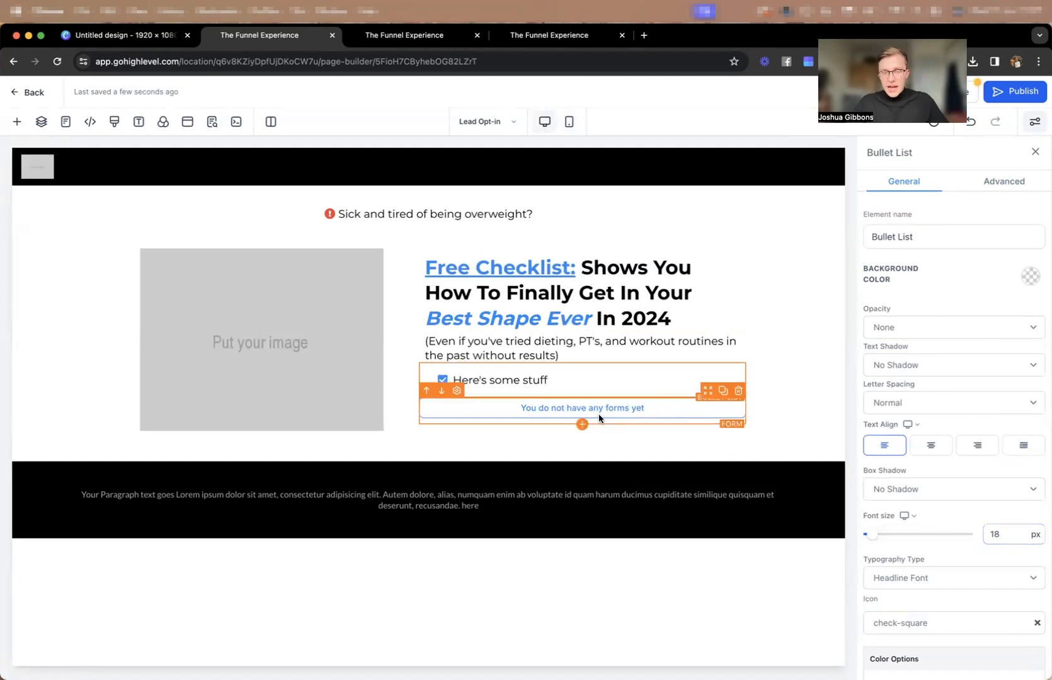
Replace the placeholder bullet text with "35 key things that everyone needs to implement".
triple_click(495, 383)
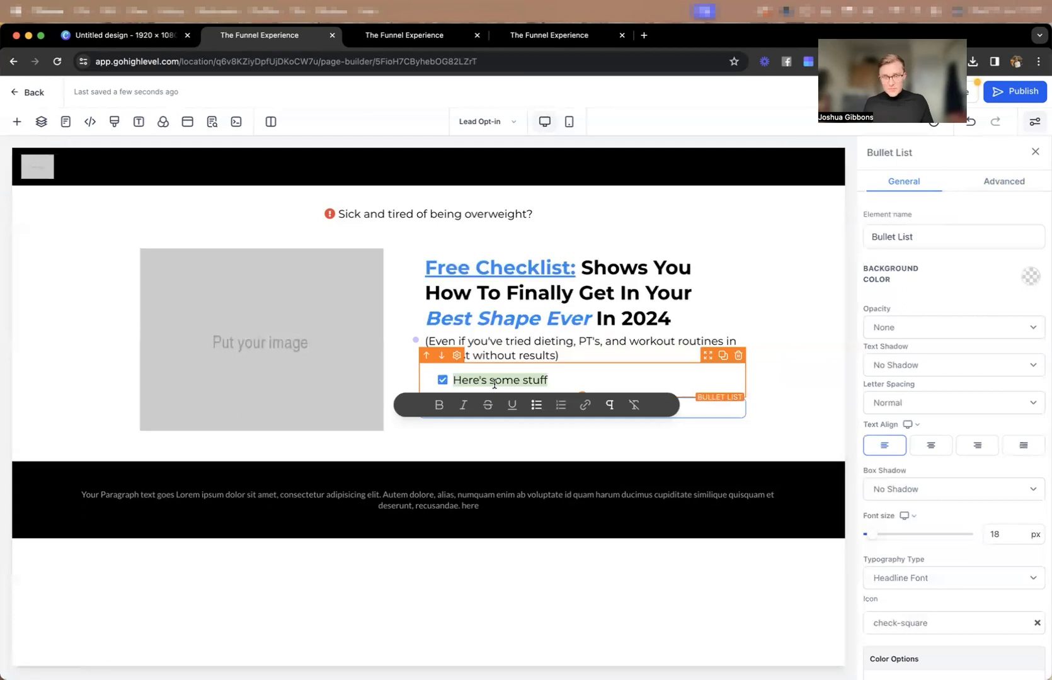
type("35 key things that everyone needs to implement")
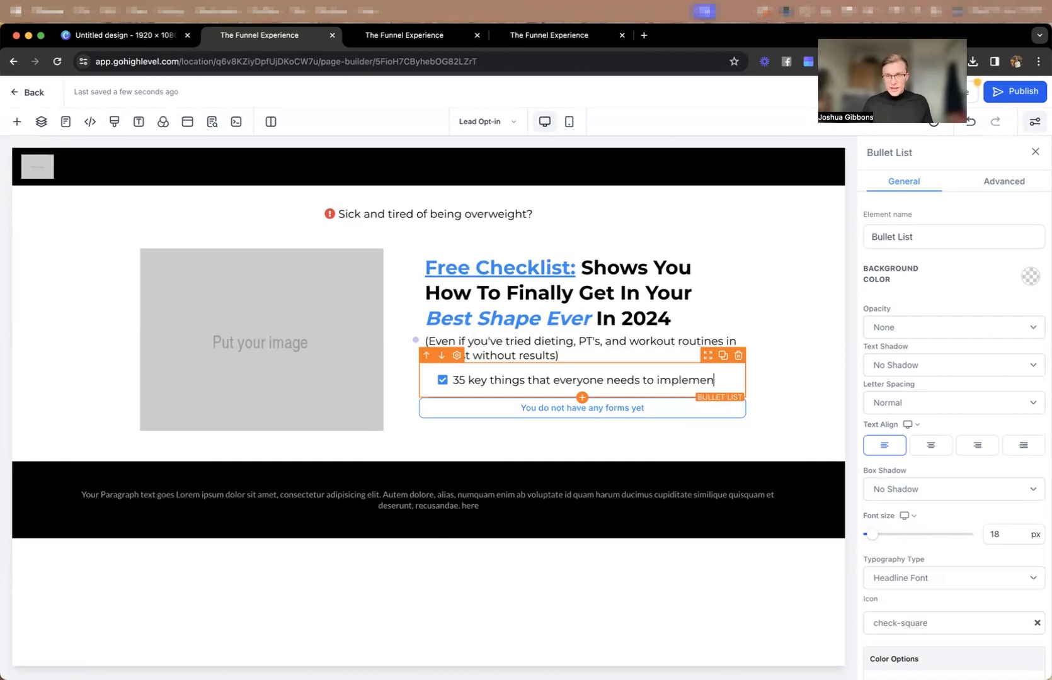
Add a second bullet reading "7 day workout routine guaranteed to help you lose weight".
key("Return")
type("7 day workout routine guaranteed to help y")
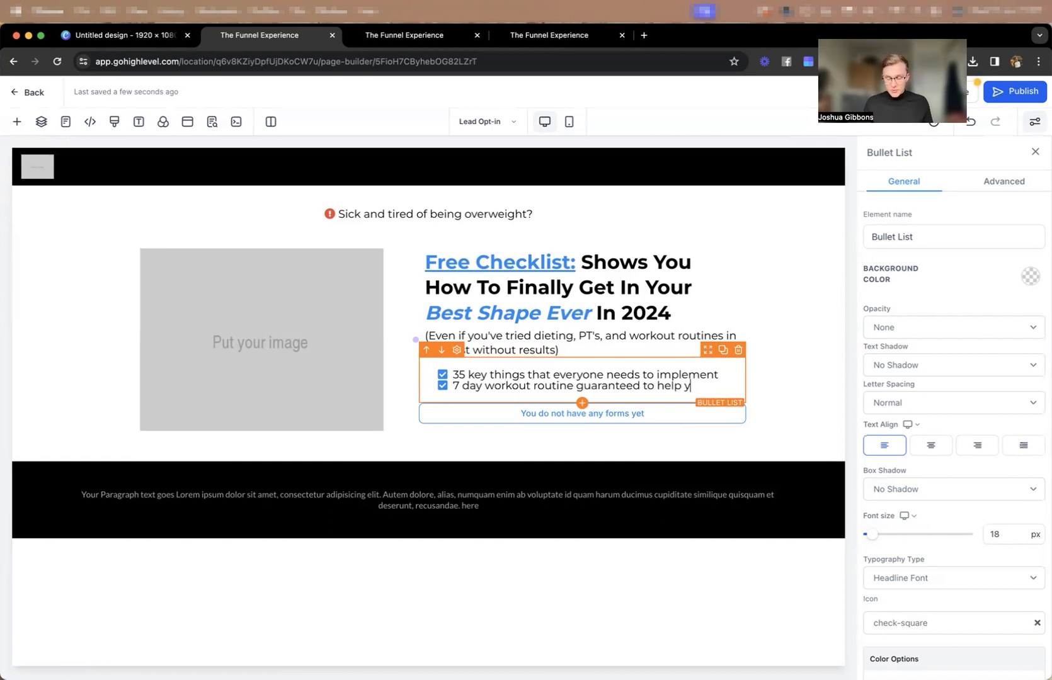
type("ou lose wireight")
Add a third bullet reading "10 secrets from our private clients to accelerate your weight loss".
key("Return")
type("10 secree")
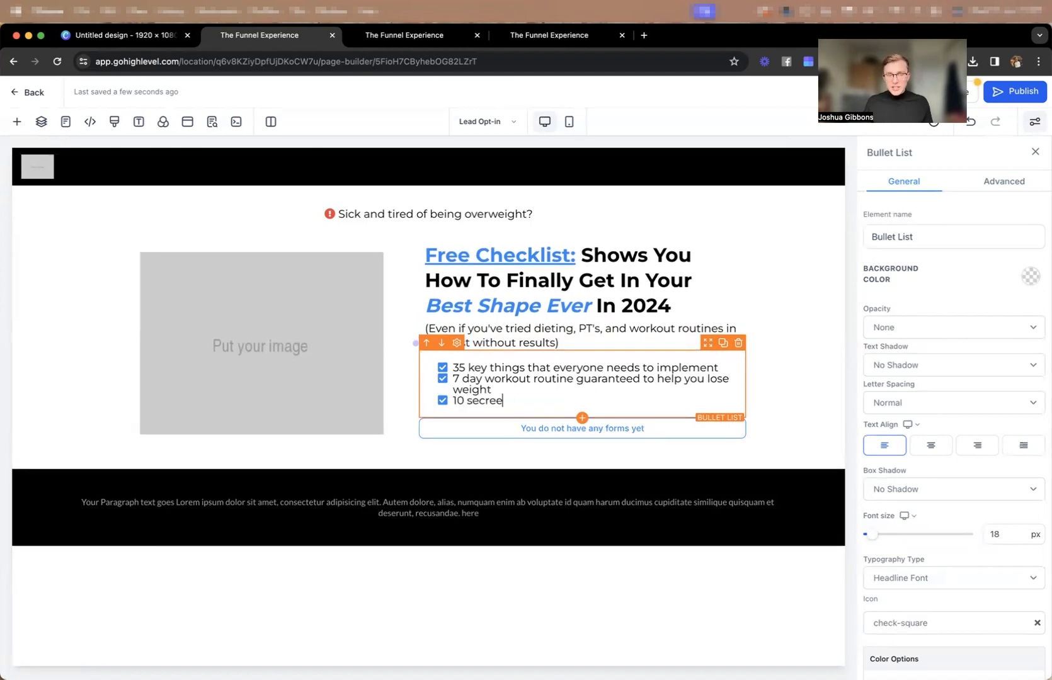
type("s ts from our private")
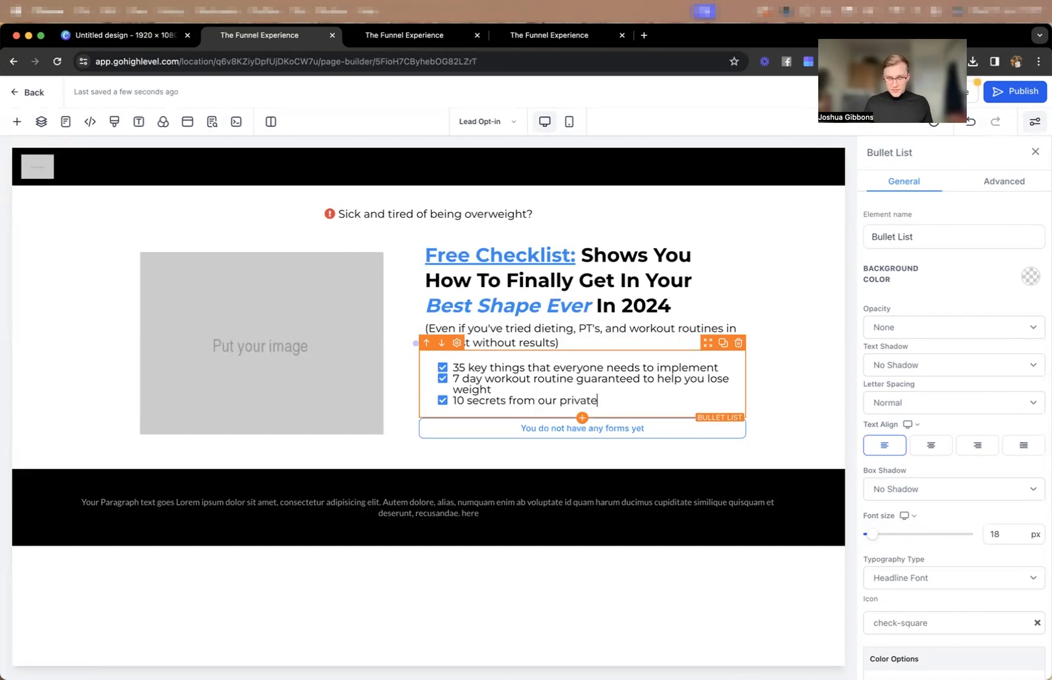
type(" clients to accelerate ")
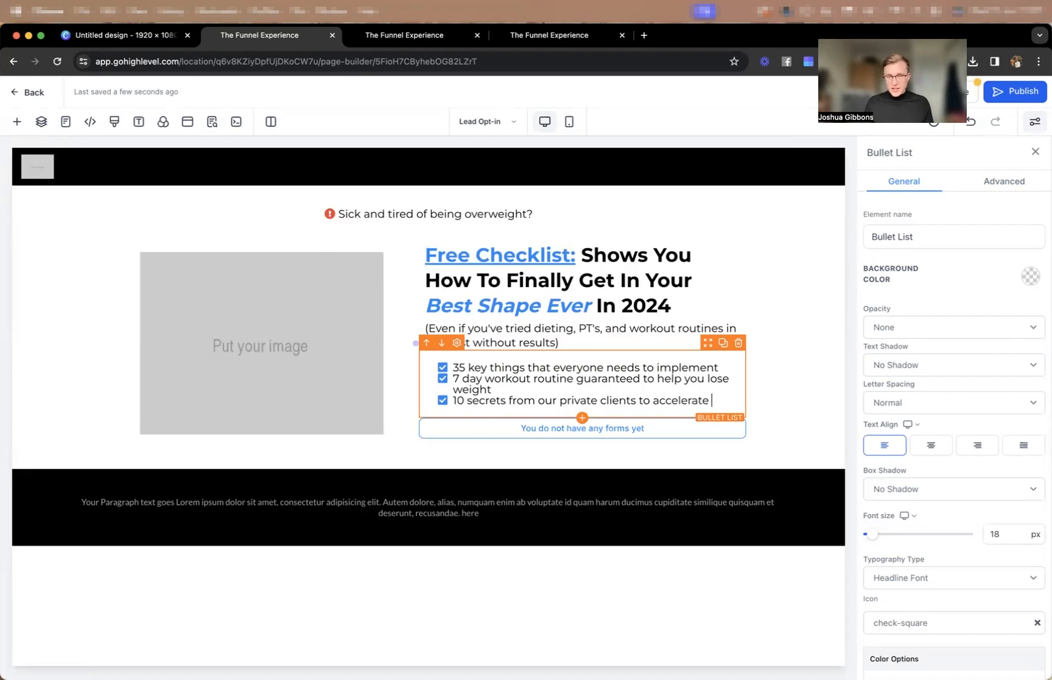
type("your weight loss")
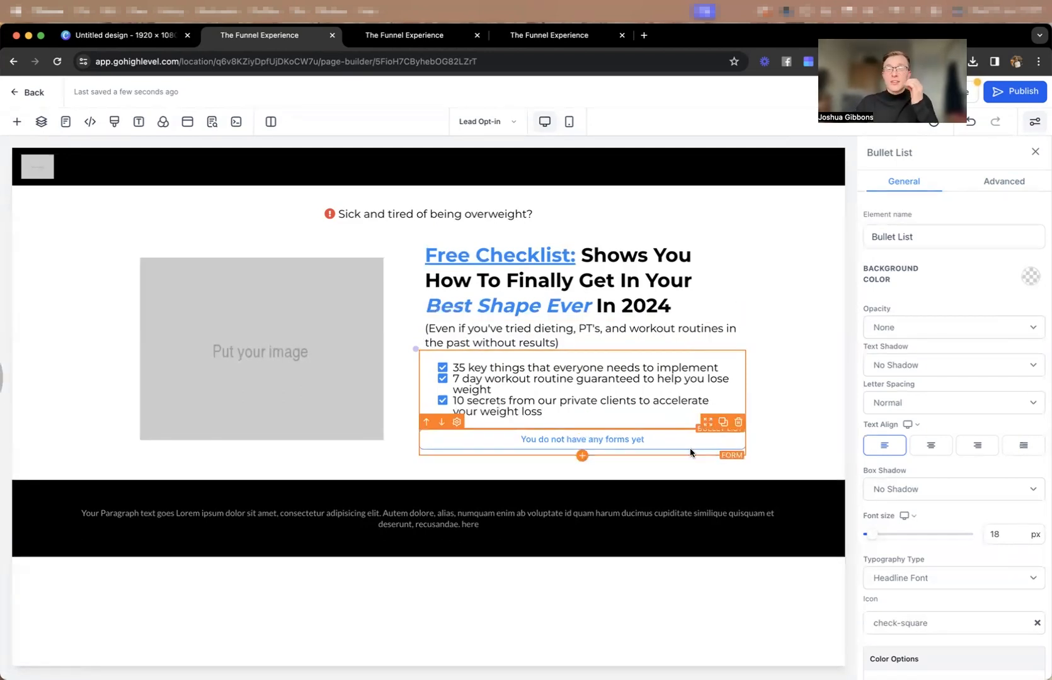
Set the bullet list's line height to 1.2 and insert a blank line between each of the three bullets.
left_click(1002, 181)
mouse_move(875, 332)
left_mouse_down()
mouse_move(890, 332)
mouse_move(875, 329)
left_mouse_up()
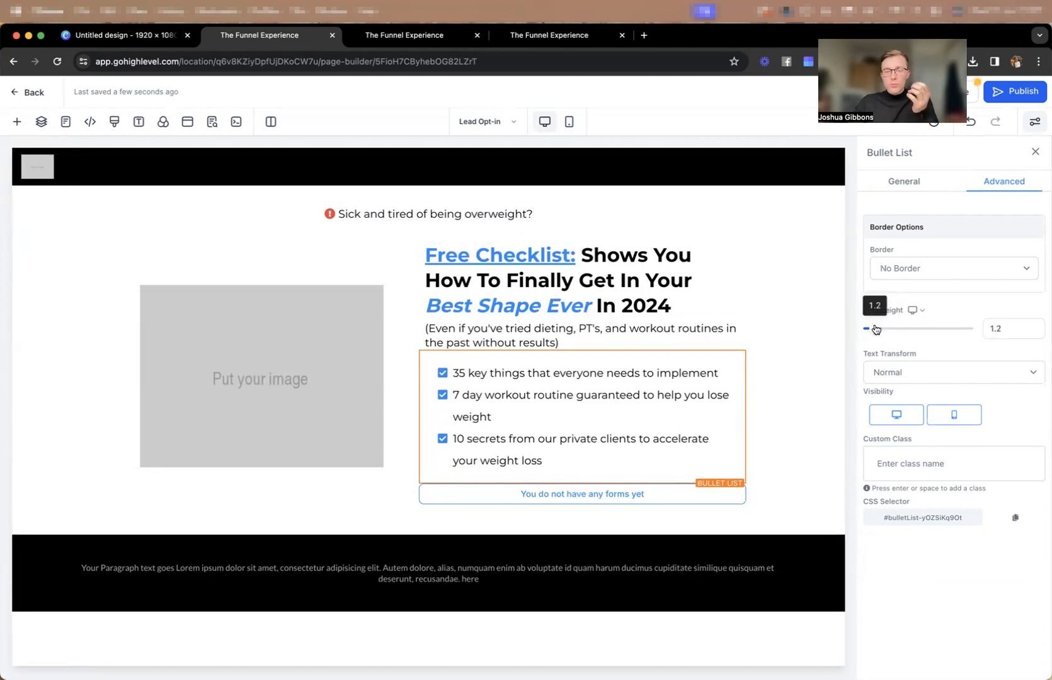
left_click(718, 368)
key("Return")
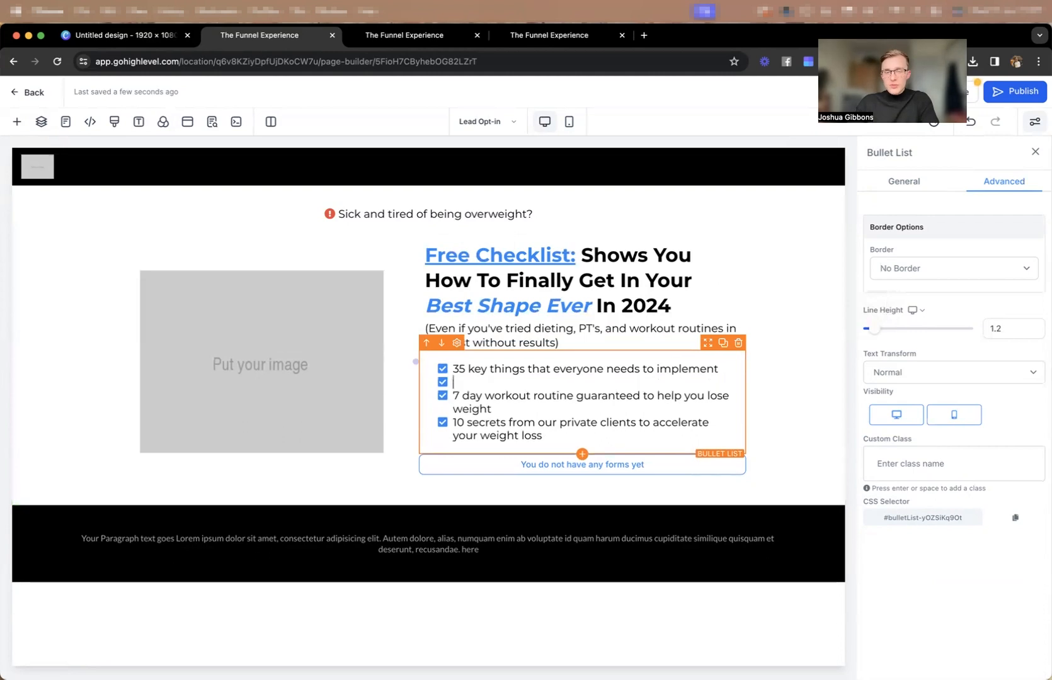
left_click(507, 409)
key("Return")
key("BackSpace")
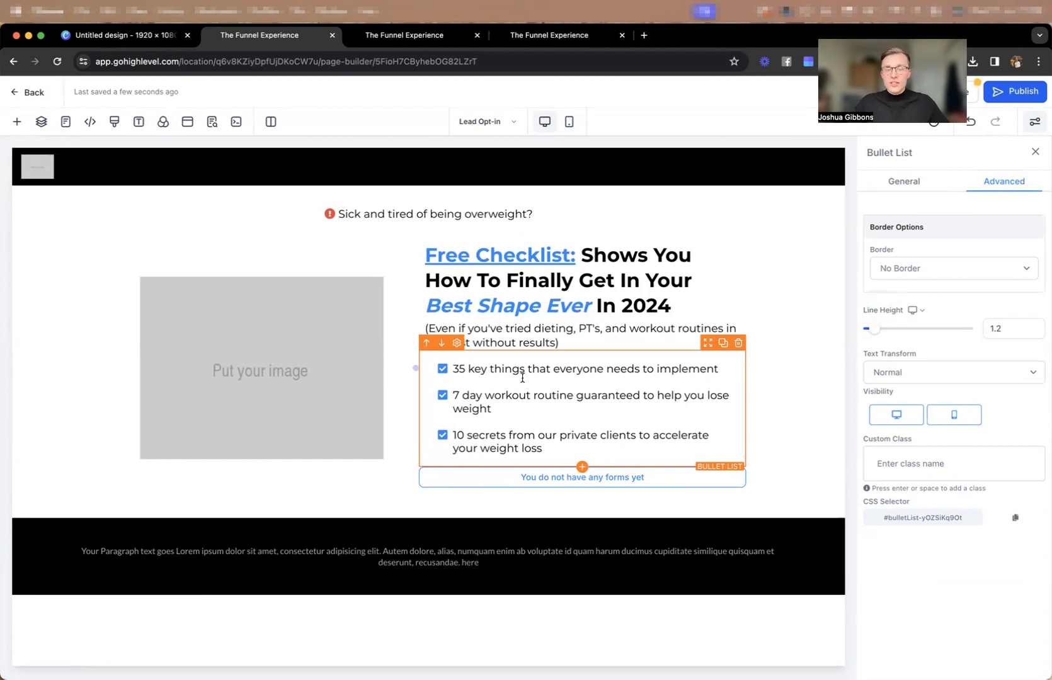
Set the bullet list's desktop font size to 16 px.
left_click(902, 184)
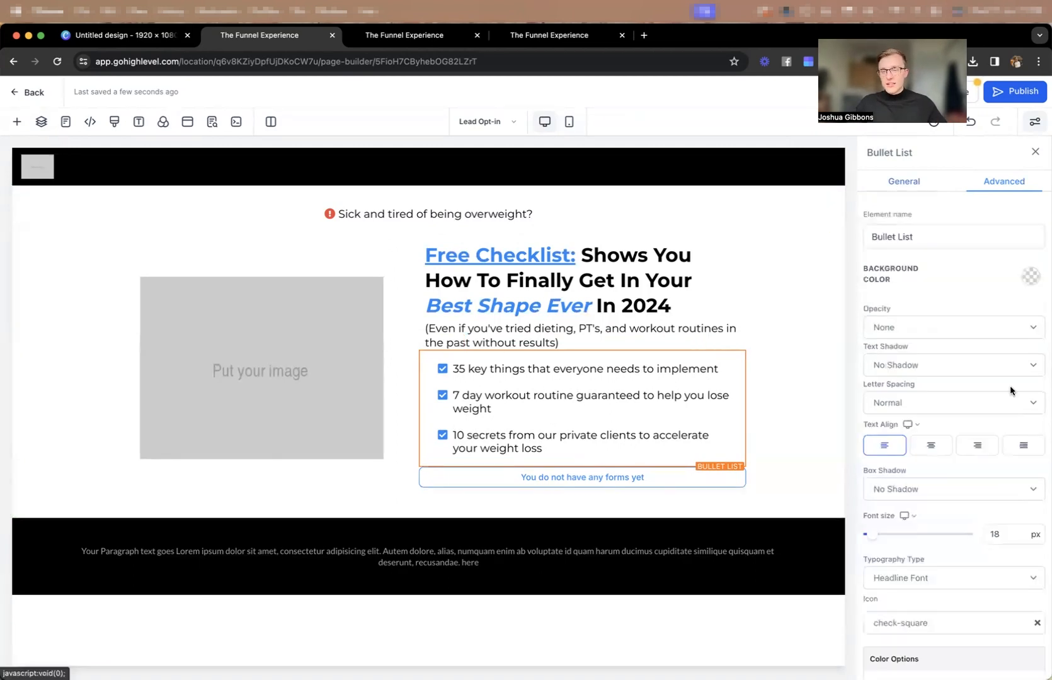
left_click(1003, 535)
type("6")
key("Return")
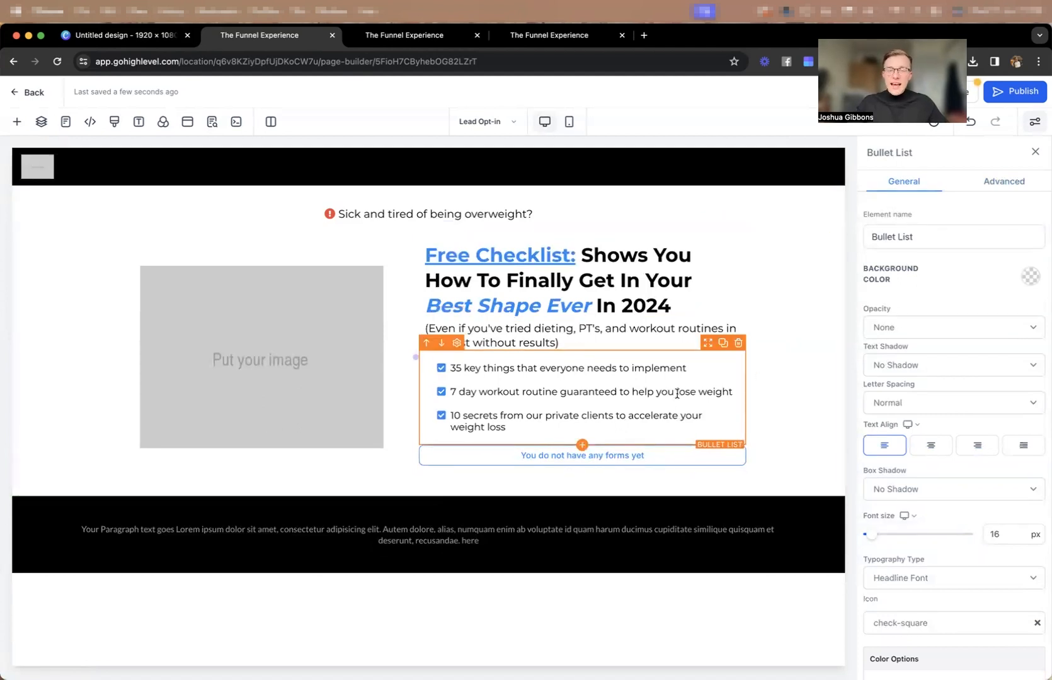
left_click(255, 323)
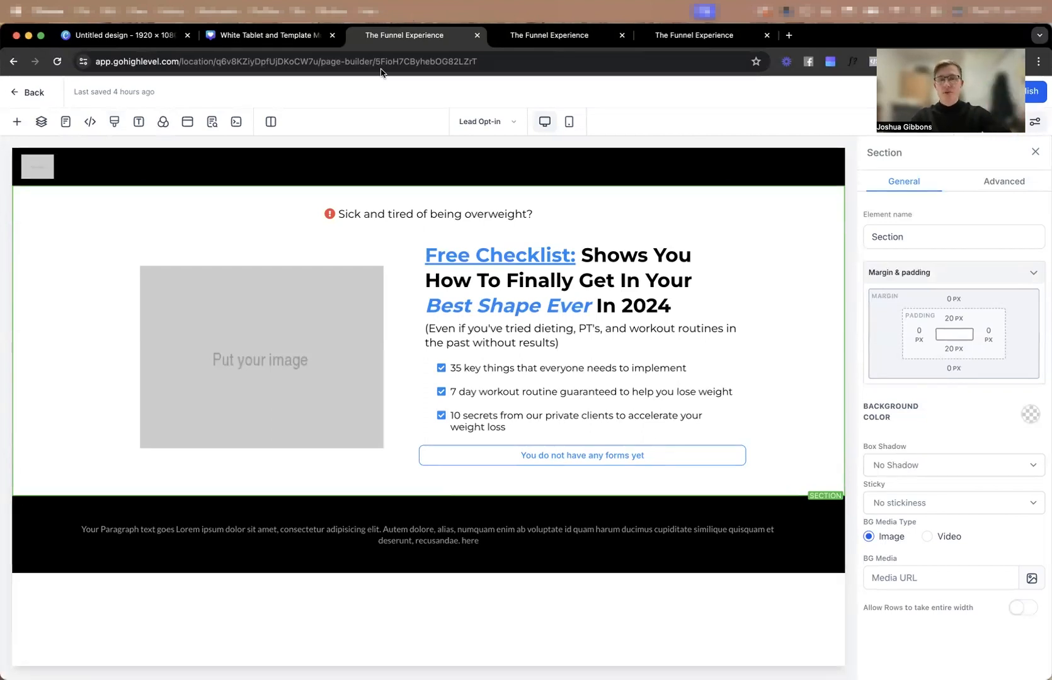
Open the Mediamodifier site in a new browser tab and look through its MacBook mockup templates.
left_click(246, 39)
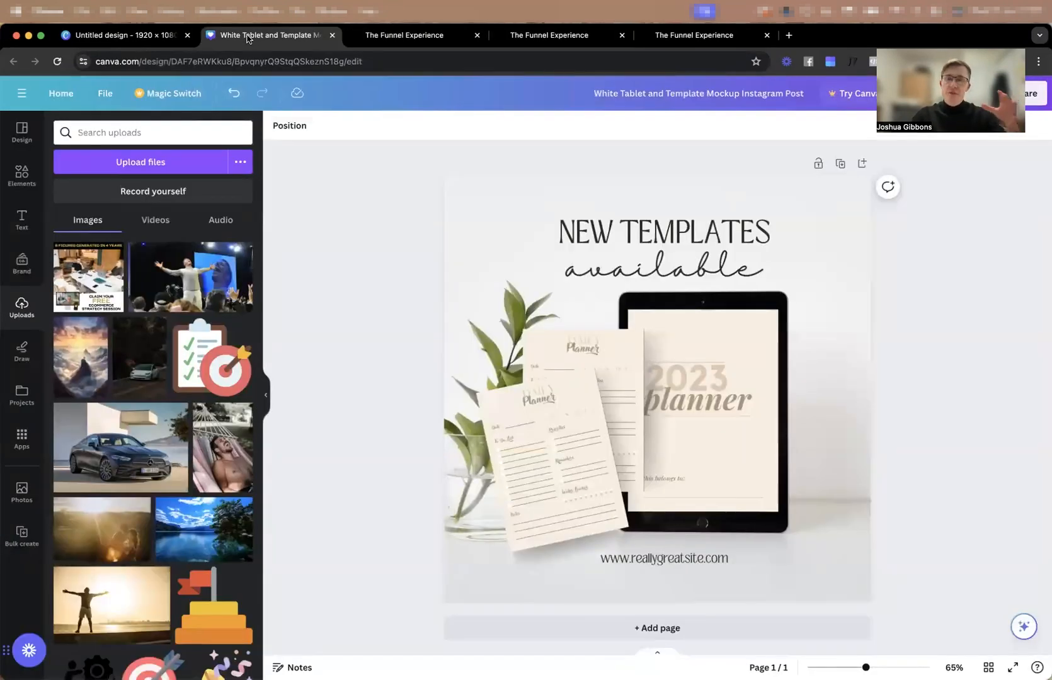
left_click(789, 36)
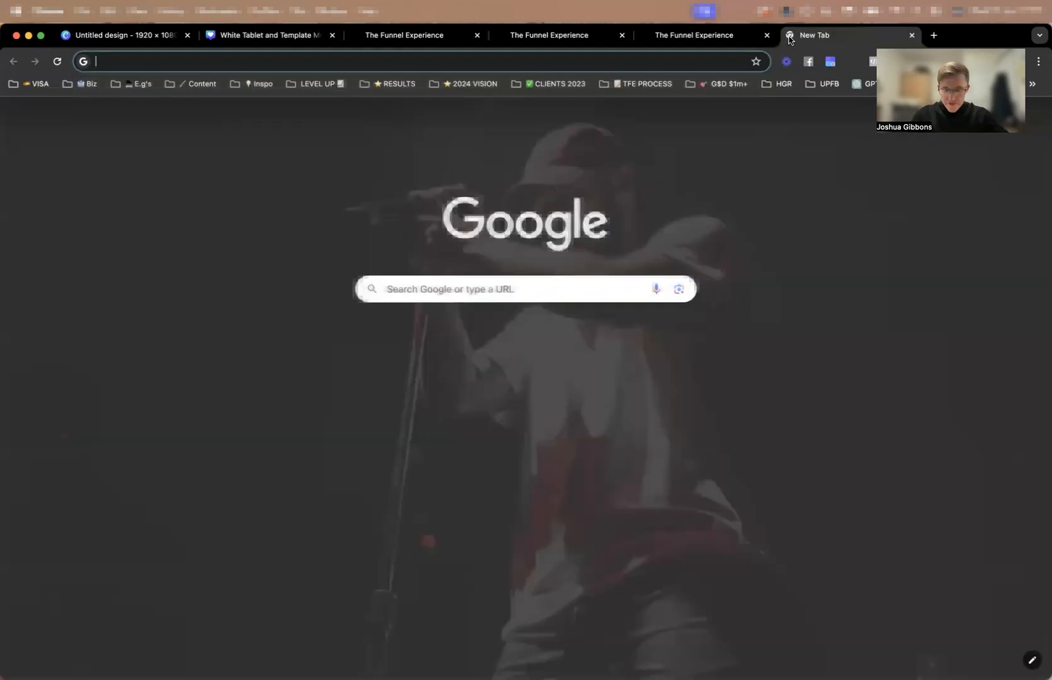
type("mediamodifier")
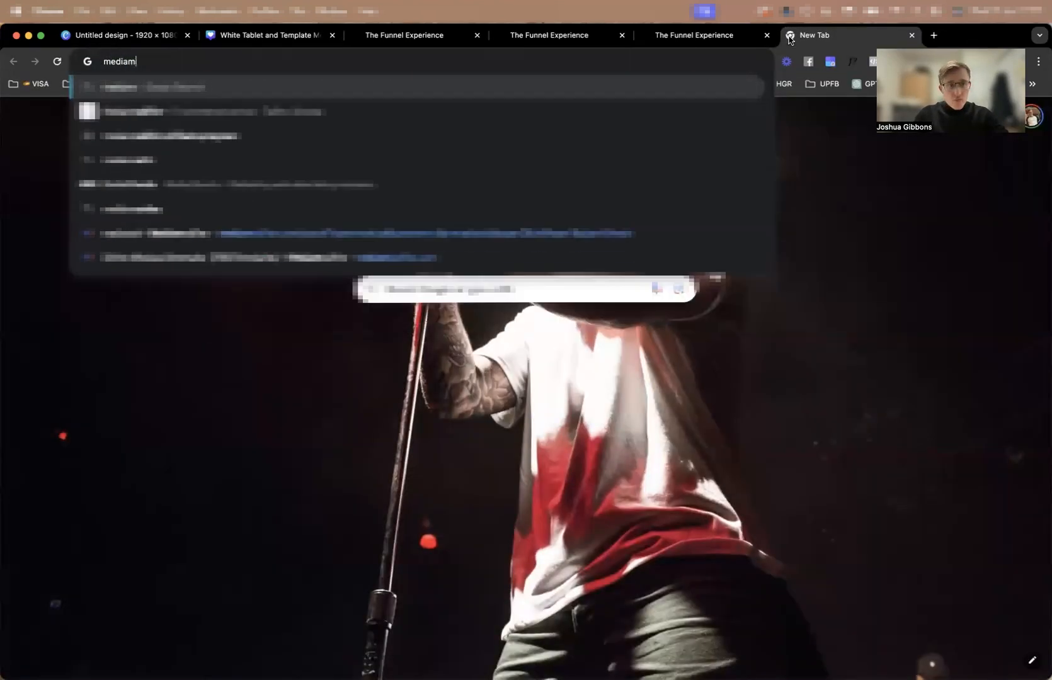
key("Return")
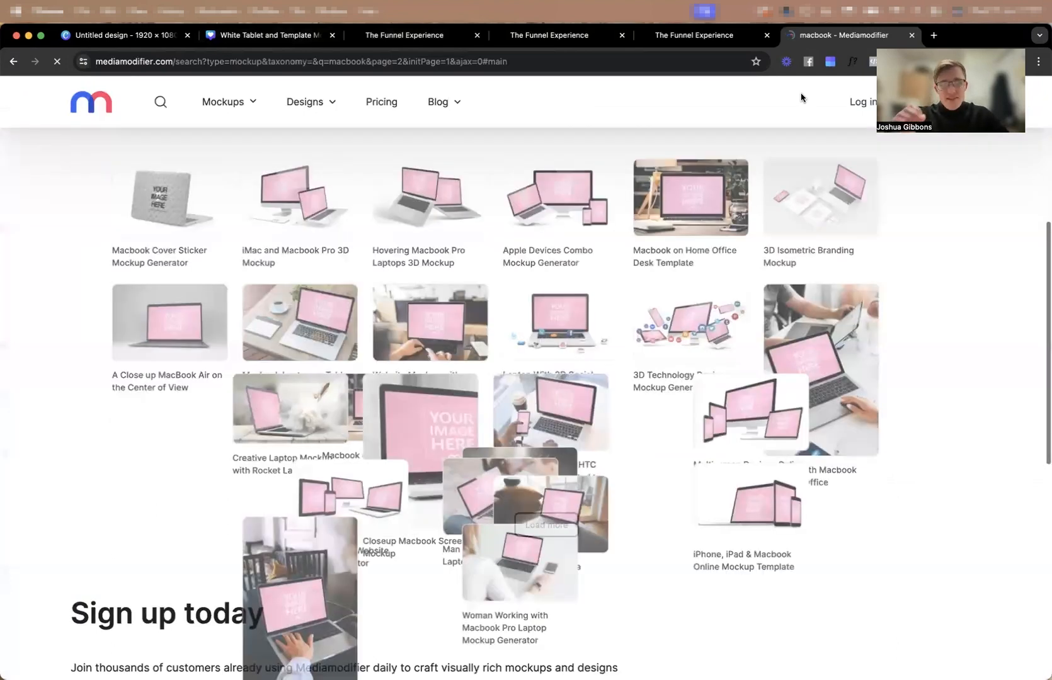
scroll(709, 287, "down", 5)
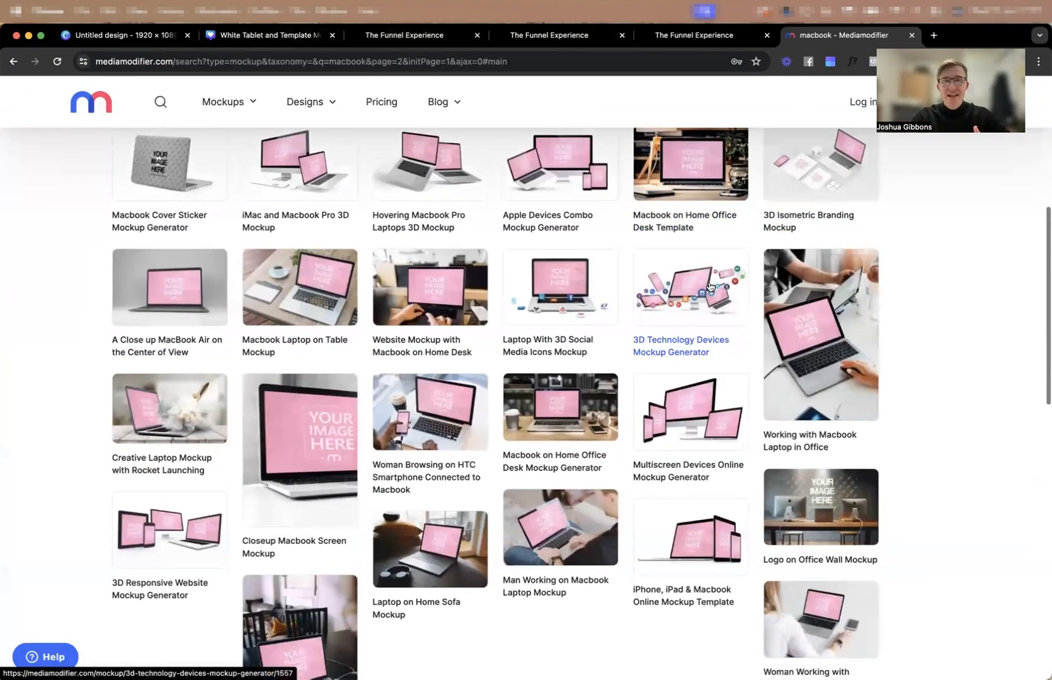
scroll(709, 287, "down", 2)
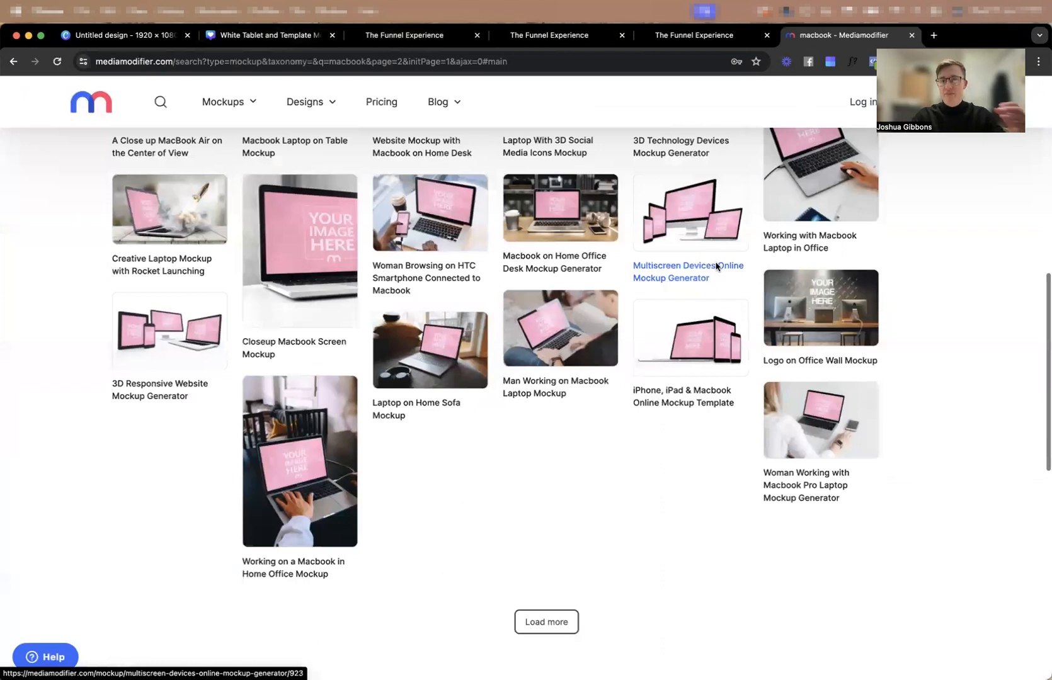
scroll(716, 266, "down", 2)
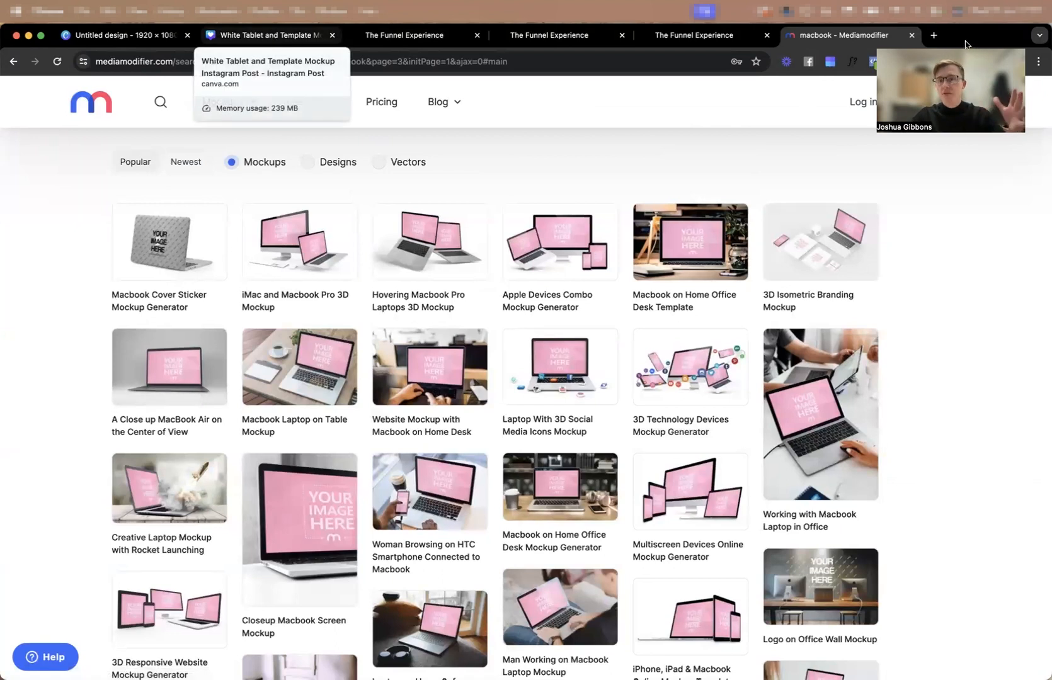
Switch to the Canva tablet mockup design and browse the design templates for "mockup".
left_click(259, 36)
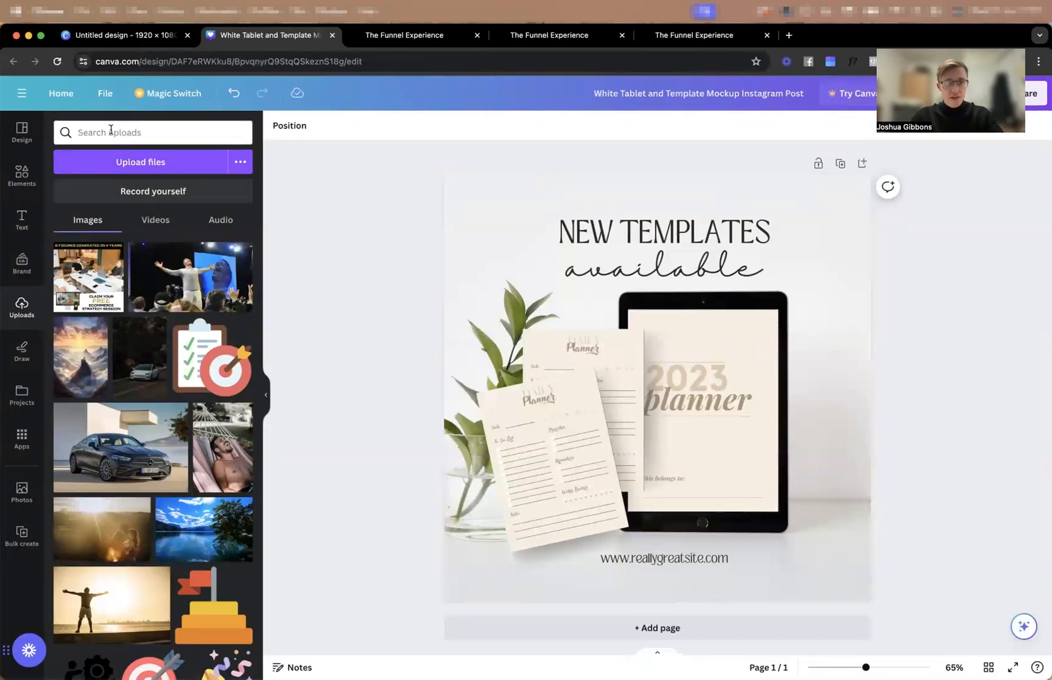
left_click(15, 170)
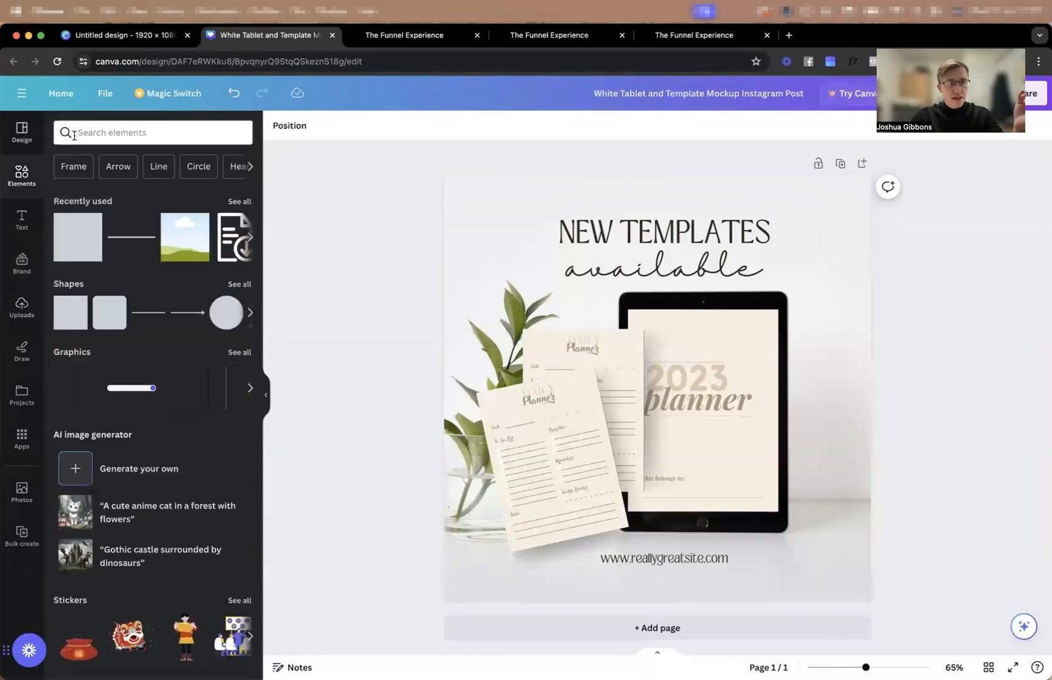
left_click(15, 134)
left_click(123, 131)
left_click(306, 196)
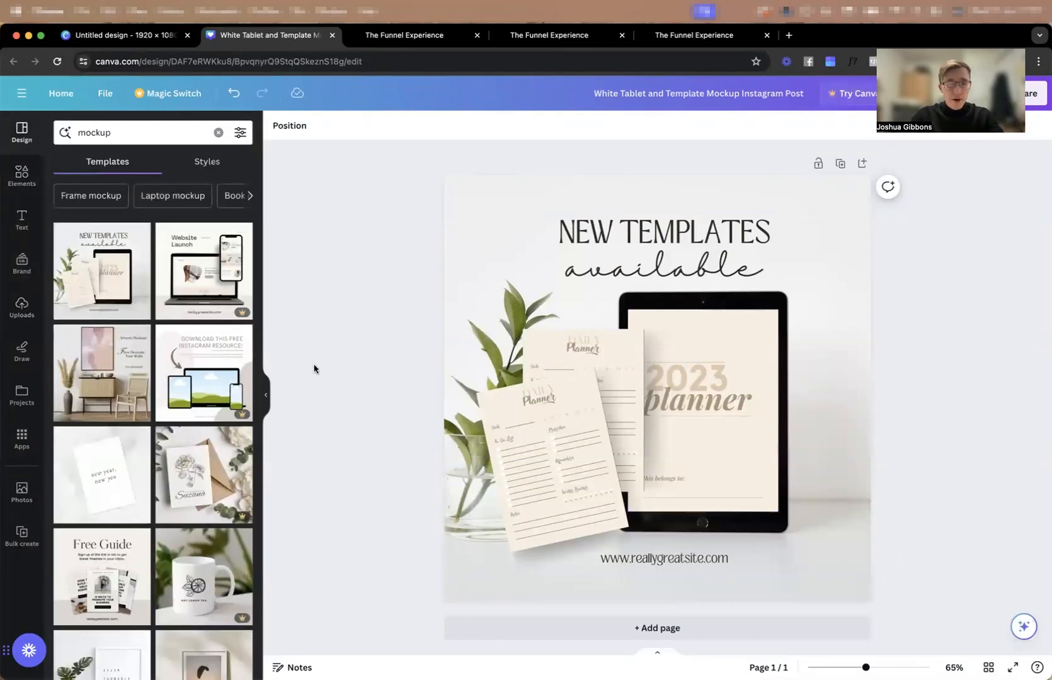
scroll(202, 348, "down", 4)
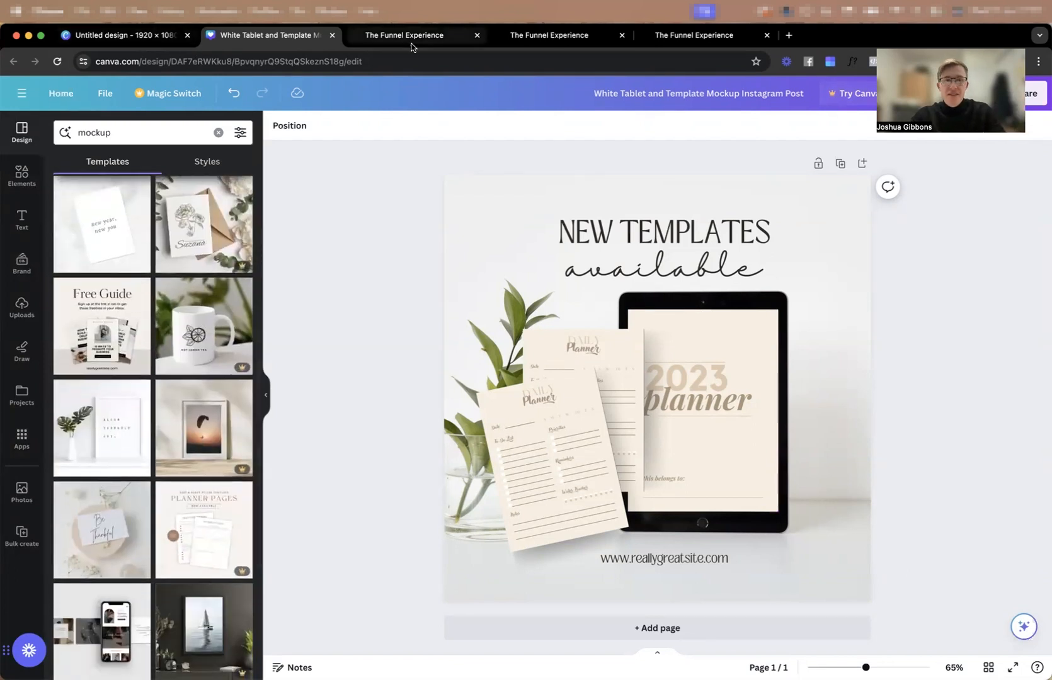
left_click(412, 40)
left_click(264, 35)
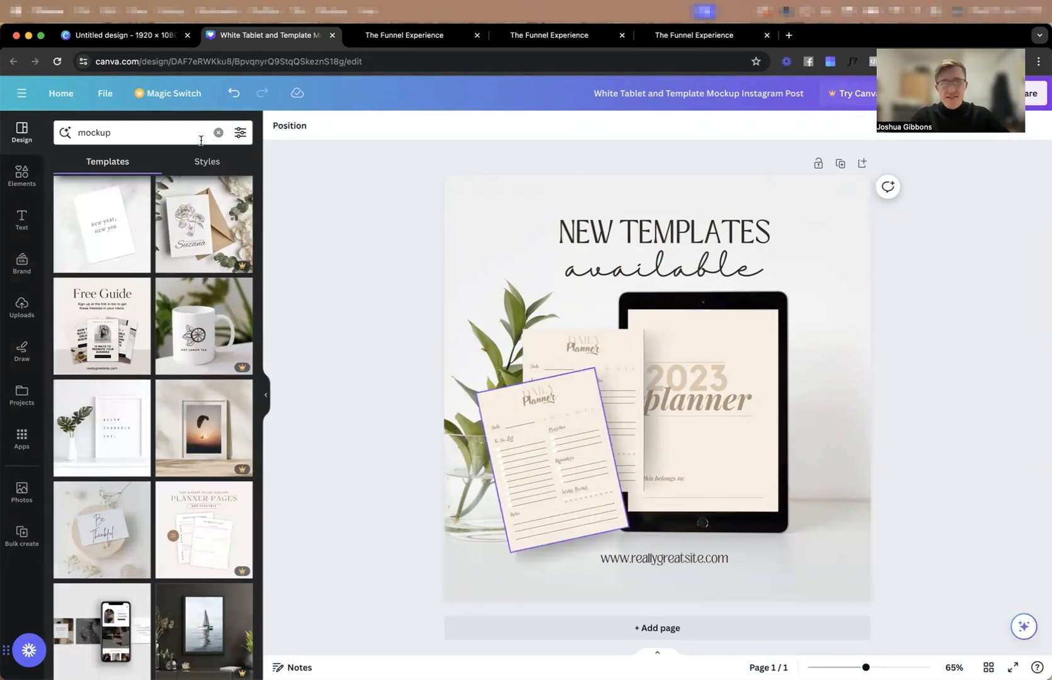
Create a new blank A4 portrait document in Canva, searching the design types for "a4".
left_click(105, 93)
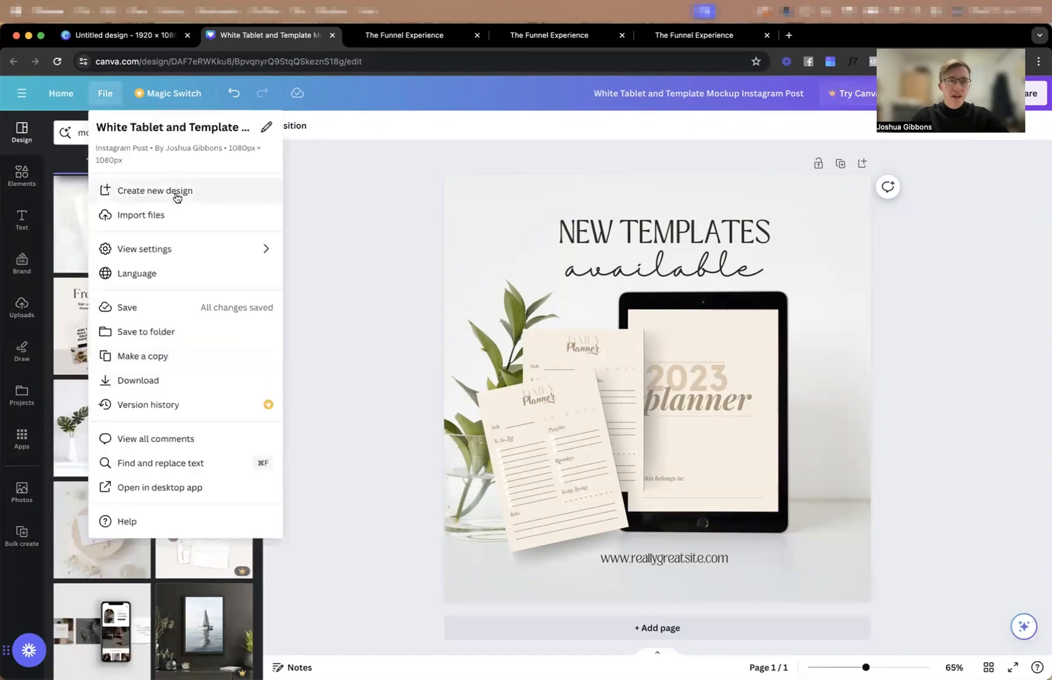
left_click(156, 190)
type("a4")
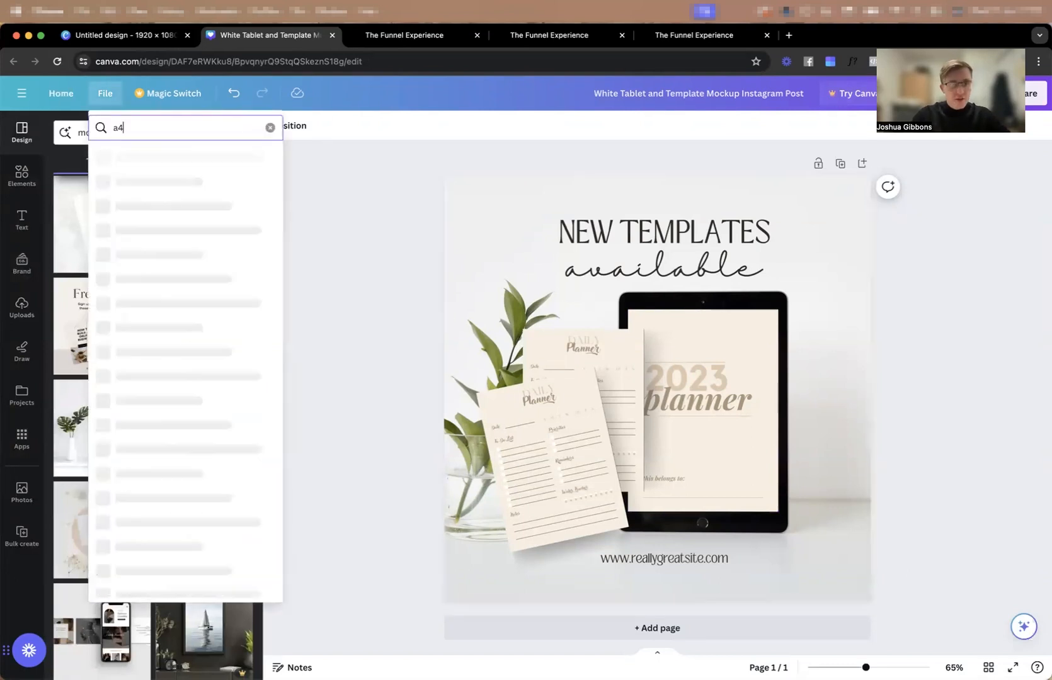
left_click(176, 158)
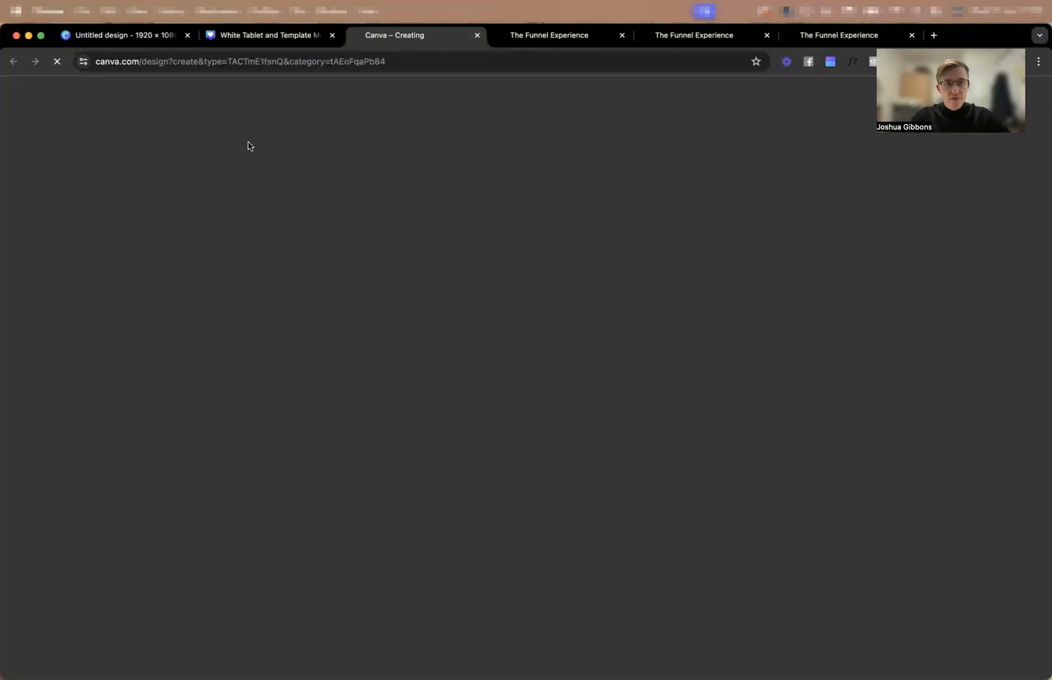
left_click(478, 35)
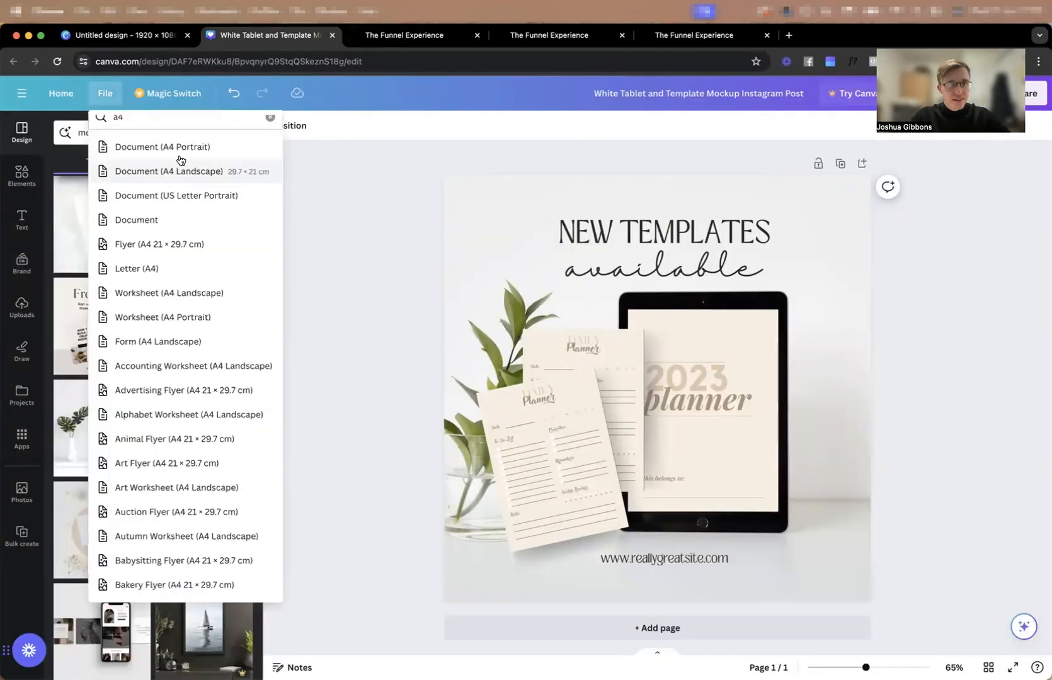
left_click(180, 157)
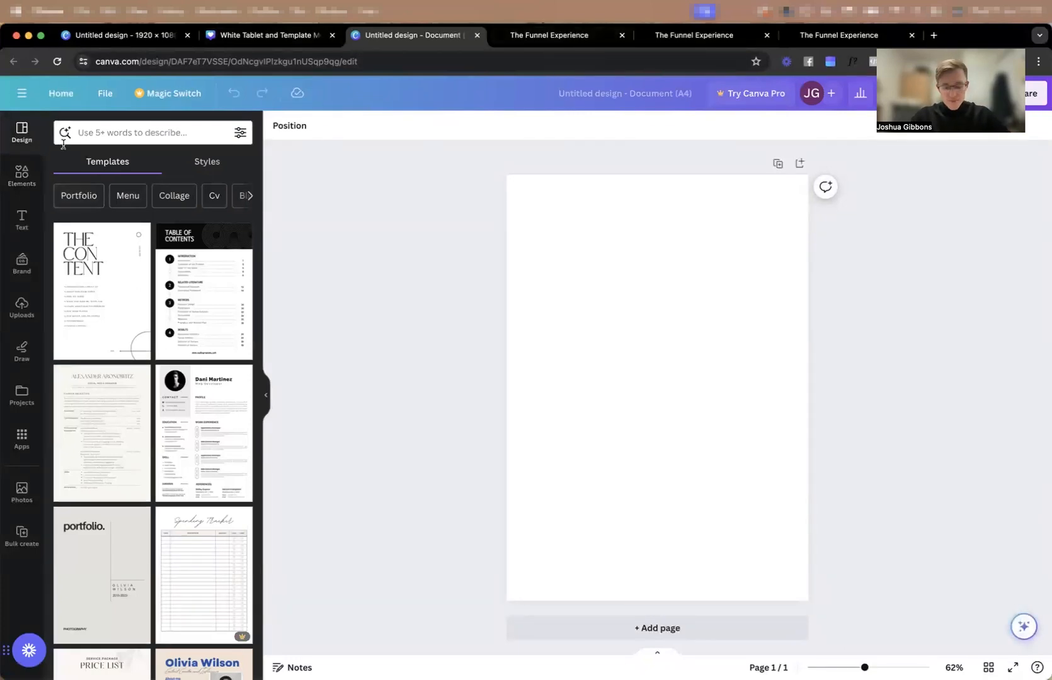
Open Pexels in a new browser tab and search its free photos for "health".
key("super+t")
type("pe")
key("Return")
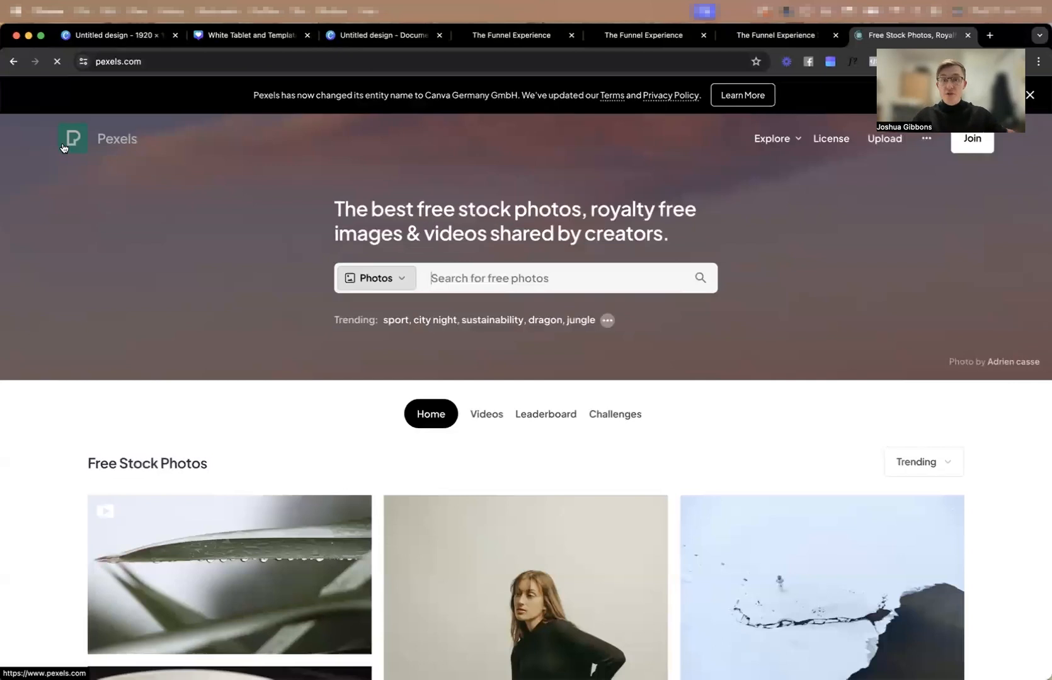
left_click(460, 284)
left_click(250, 338)
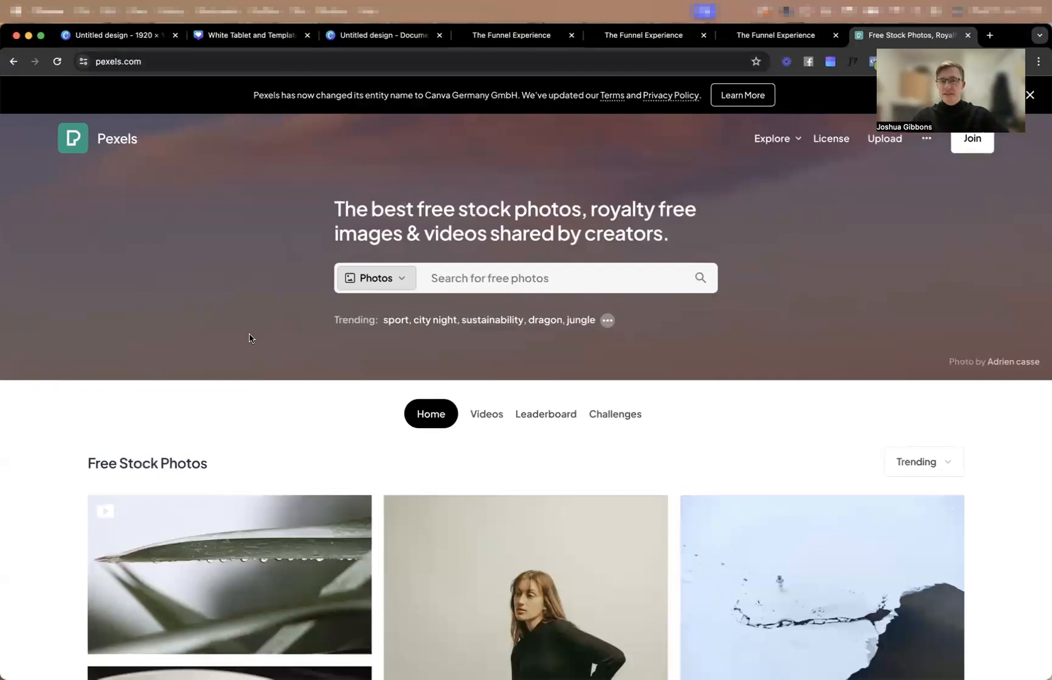
left_click(436, 286)
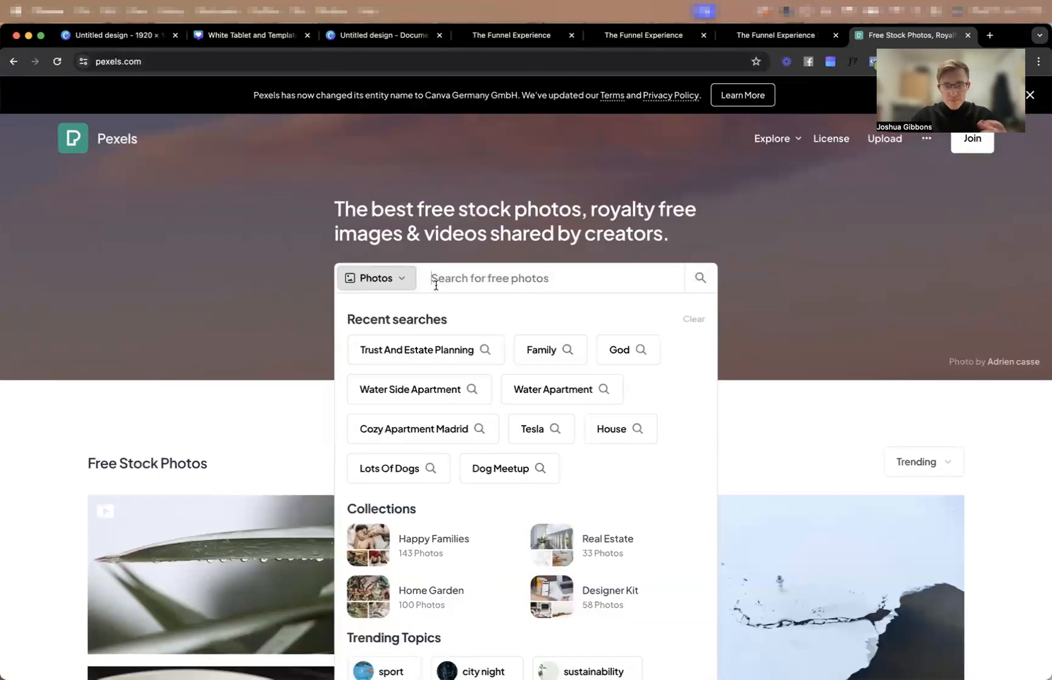
type("health")
key("Return")
Download the photo of the man stretching his leg on the bridge from the health results.
scroll(272, 205, "down", 5)
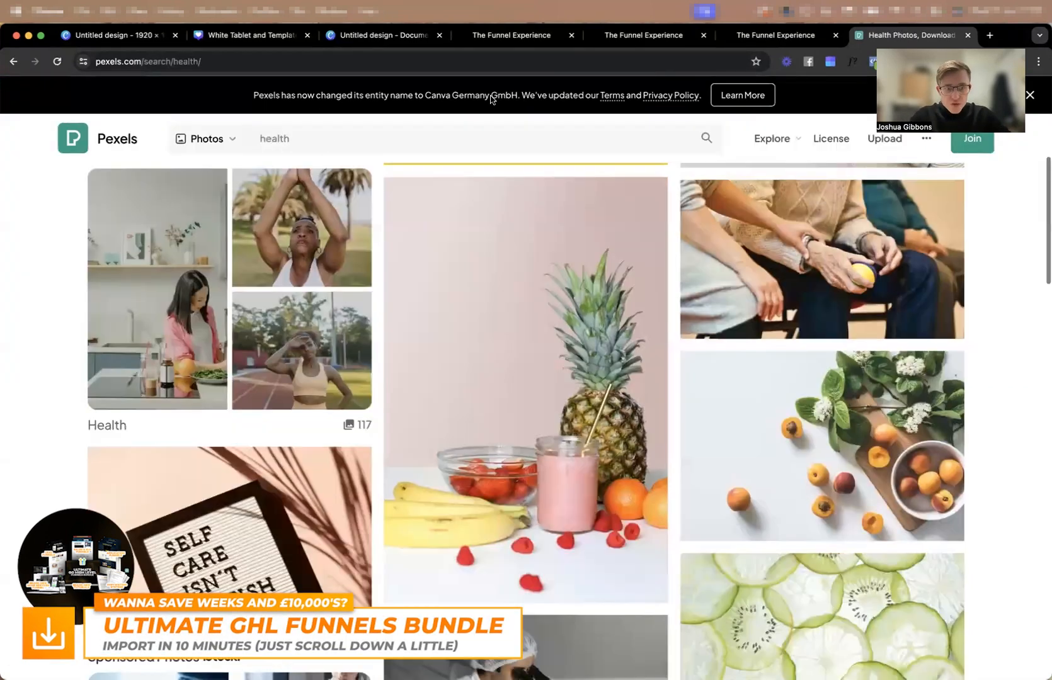
scroll(454, 227, "down", 5)
scroll(671, 318, "down", 5)
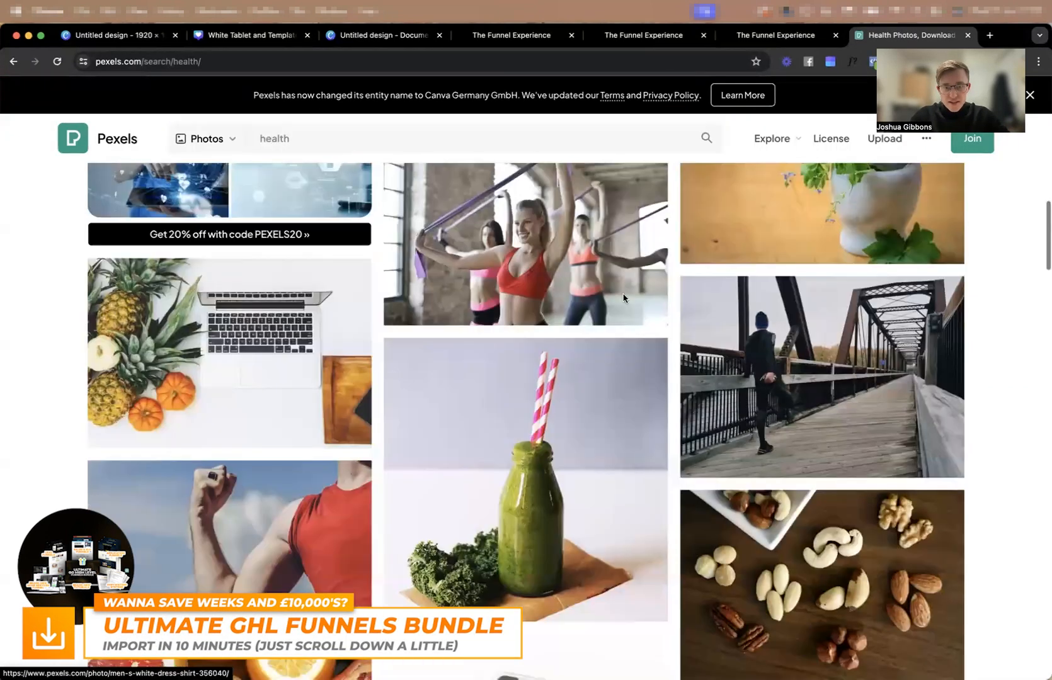
left_click(915, 356)
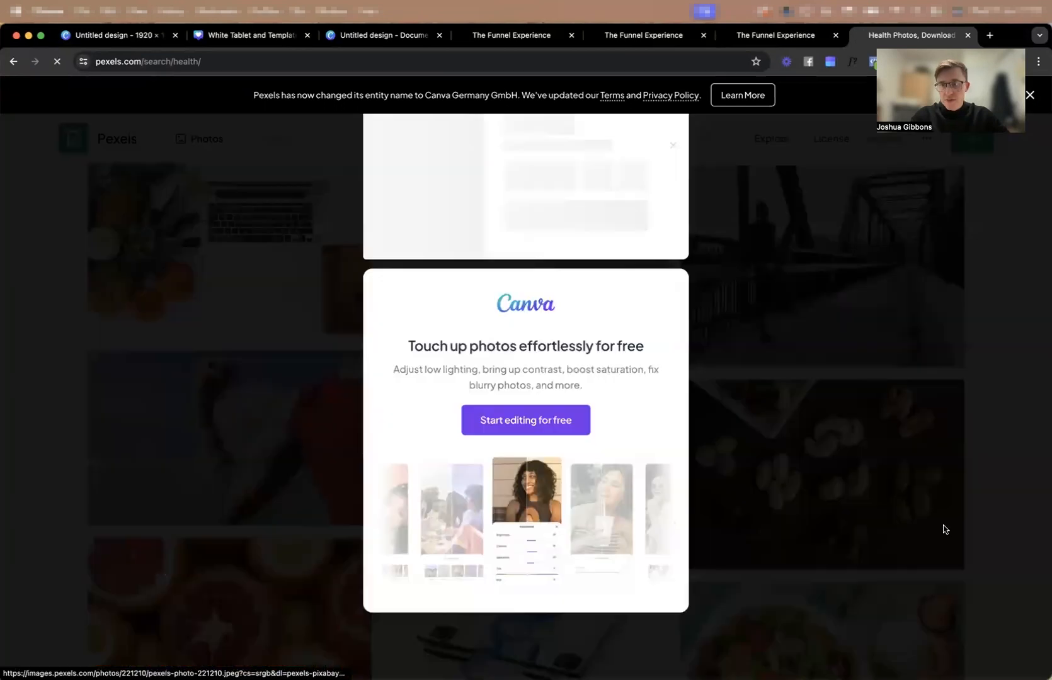
left_click(818, 321)
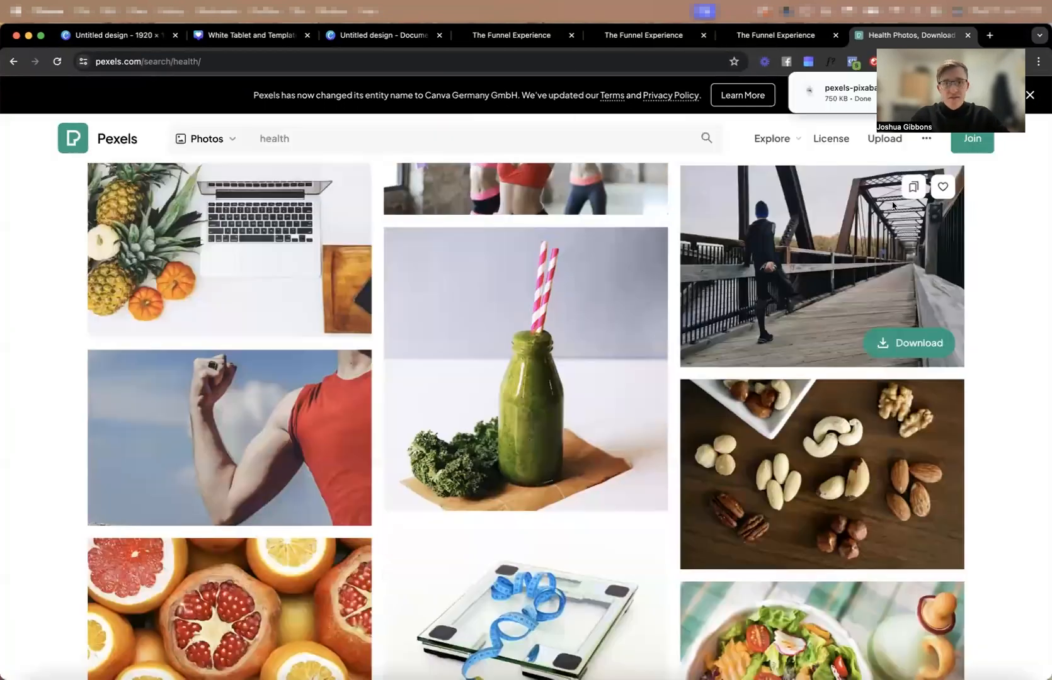
Switch to the blank A4 Canva document and upload the downloaded bridge photo.
left_click(343, 39)
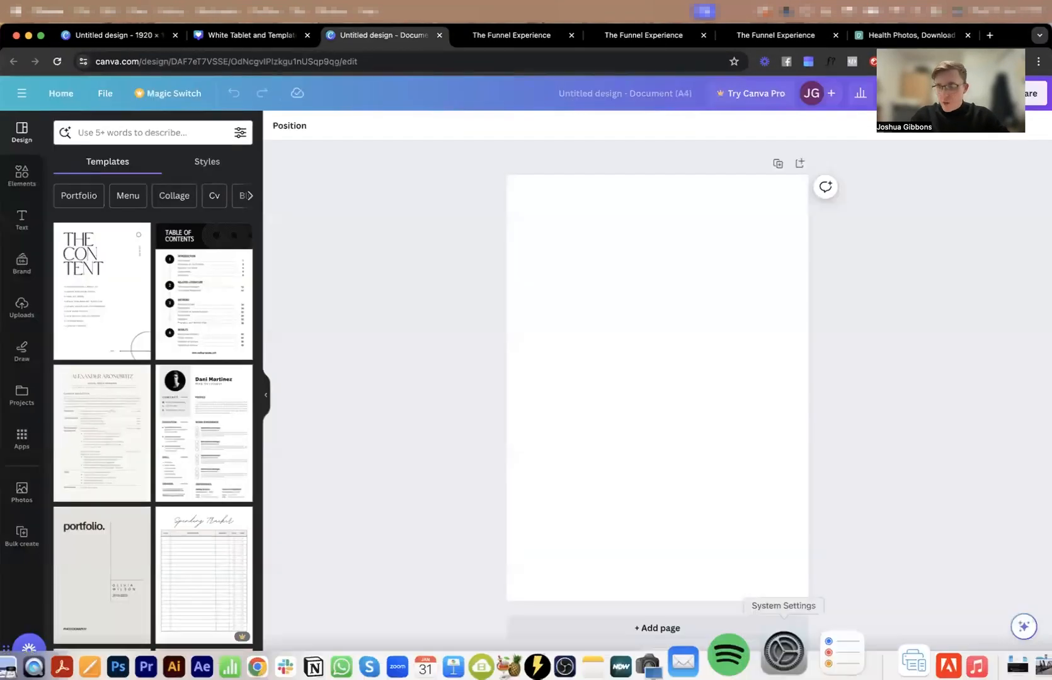
left_click(987, 644)
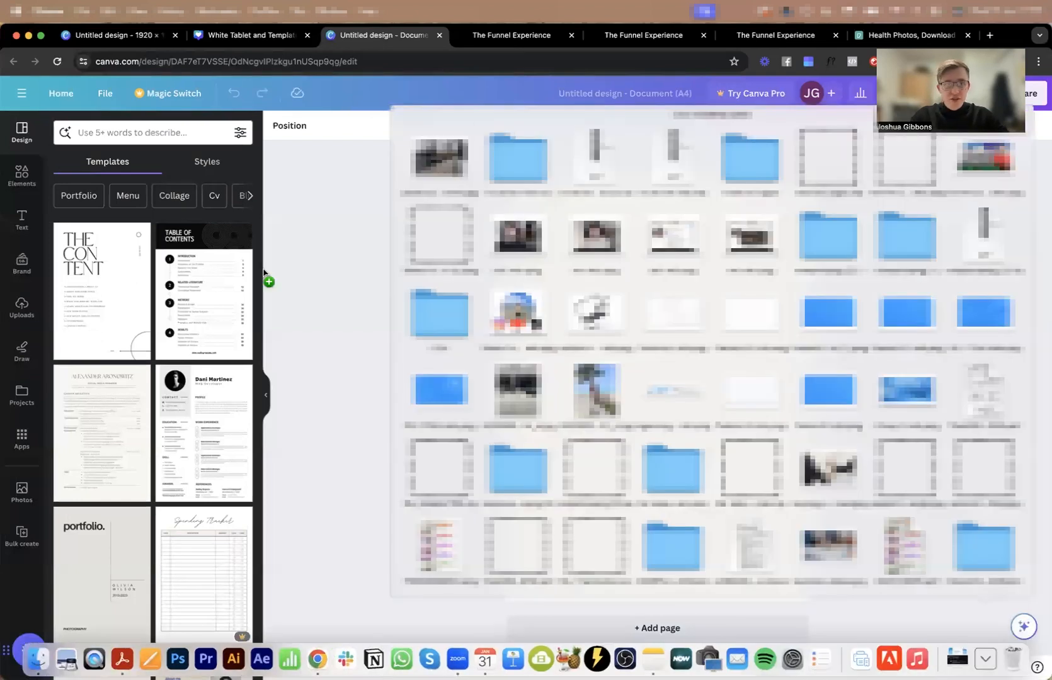
left_click_drag(263, 272, 292, 442)
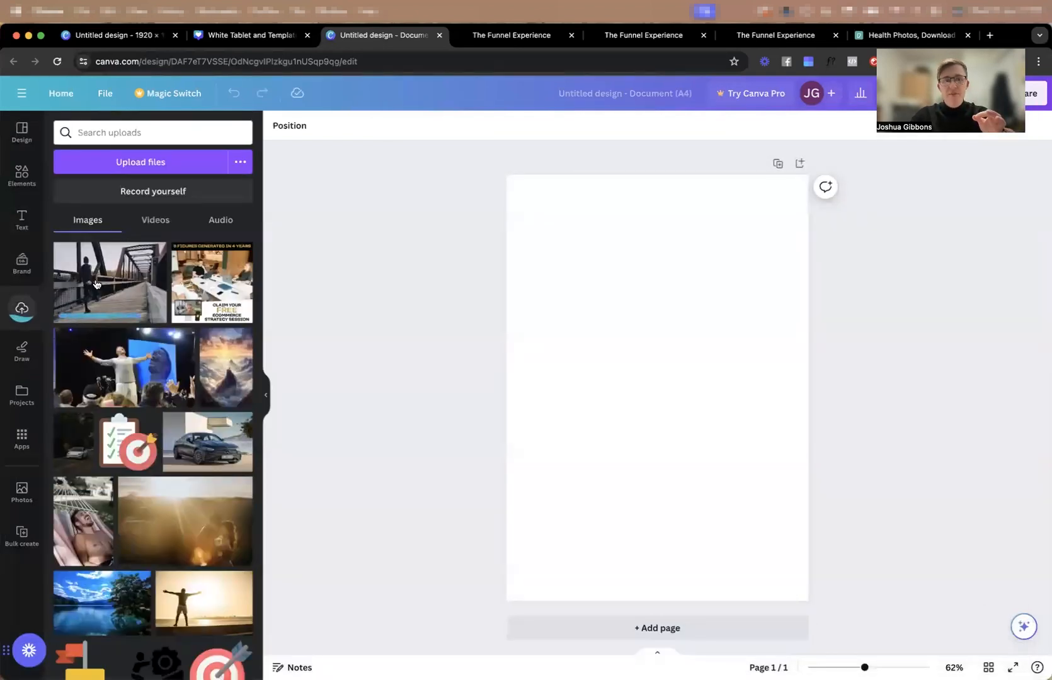
Place the bridge photo on the A4 page, enlarge it to fill the page and reposition the crop so the man is in view.
left_click(95, 284)
left_click_drag(658, 306, 657, 170)
left_click_drag(545, 387, 502, 386)
double_click(635, 376)
left_click_drag(577, 374, 644, 376)
left_click(378, 325)
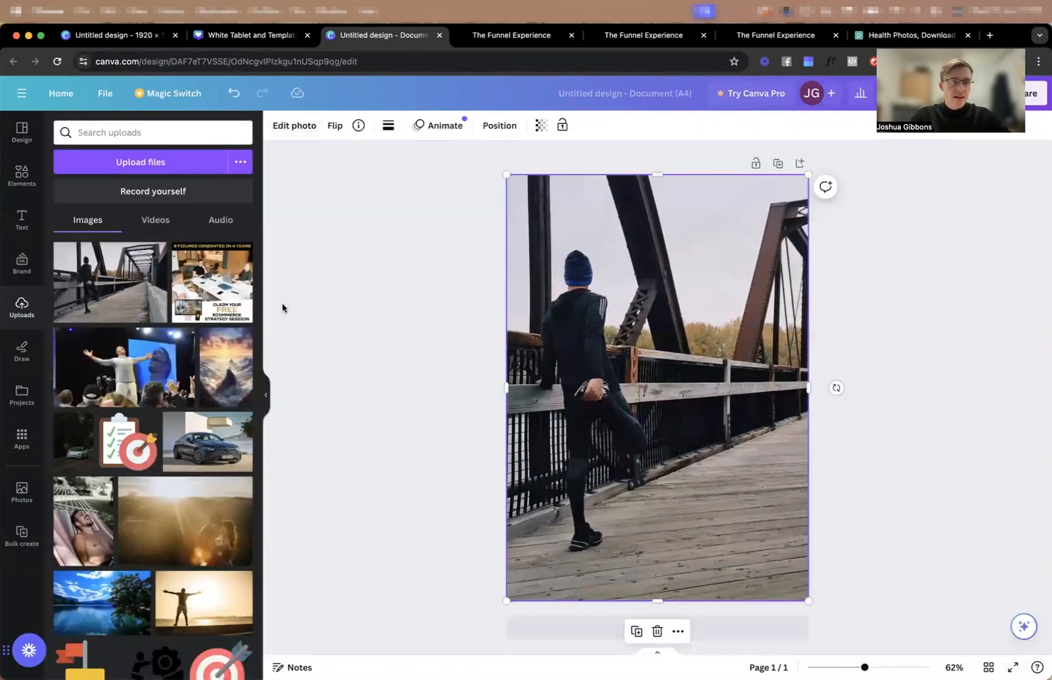
Search the design elements for "gradient" and browse the full set of graphics results.
left_click(21, 171)
left_click(126, 133)
type("gradient")
key("Return")
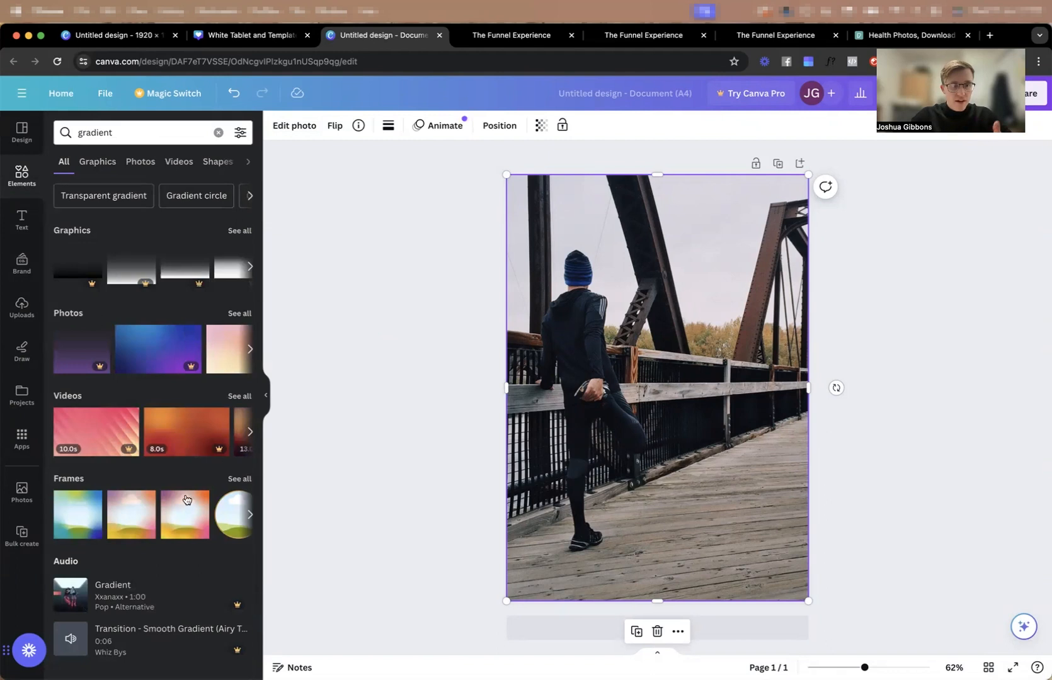
left_click(244, 232)
scroll(126, 290, "down", 5)
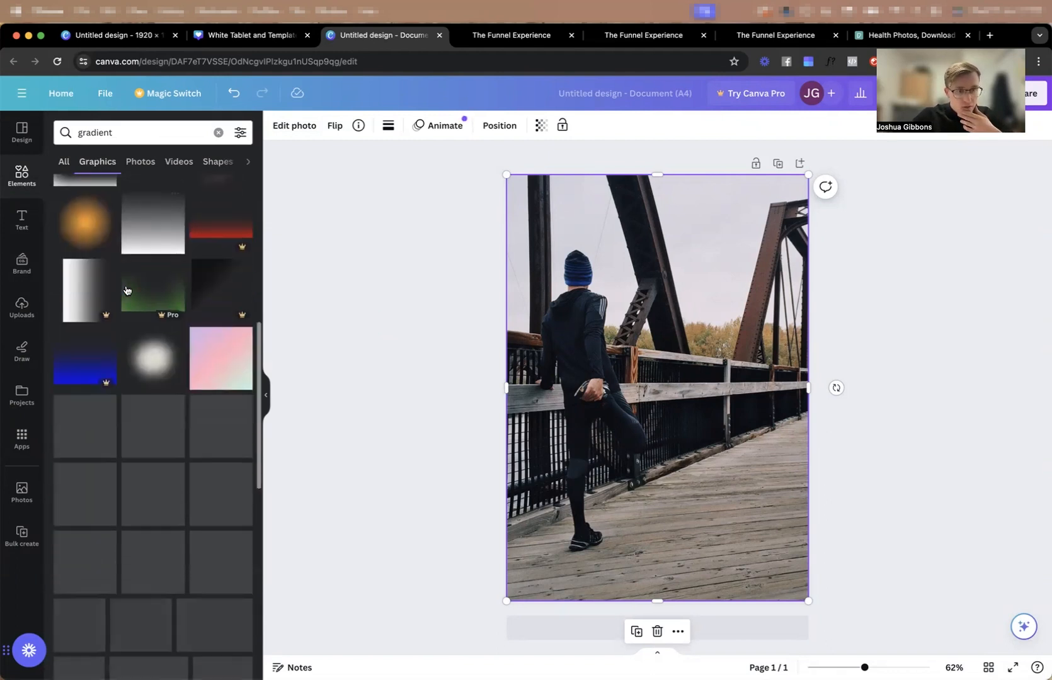
scroll(128, 290, "down", 1)
scroll(114, 216, "up", 1)
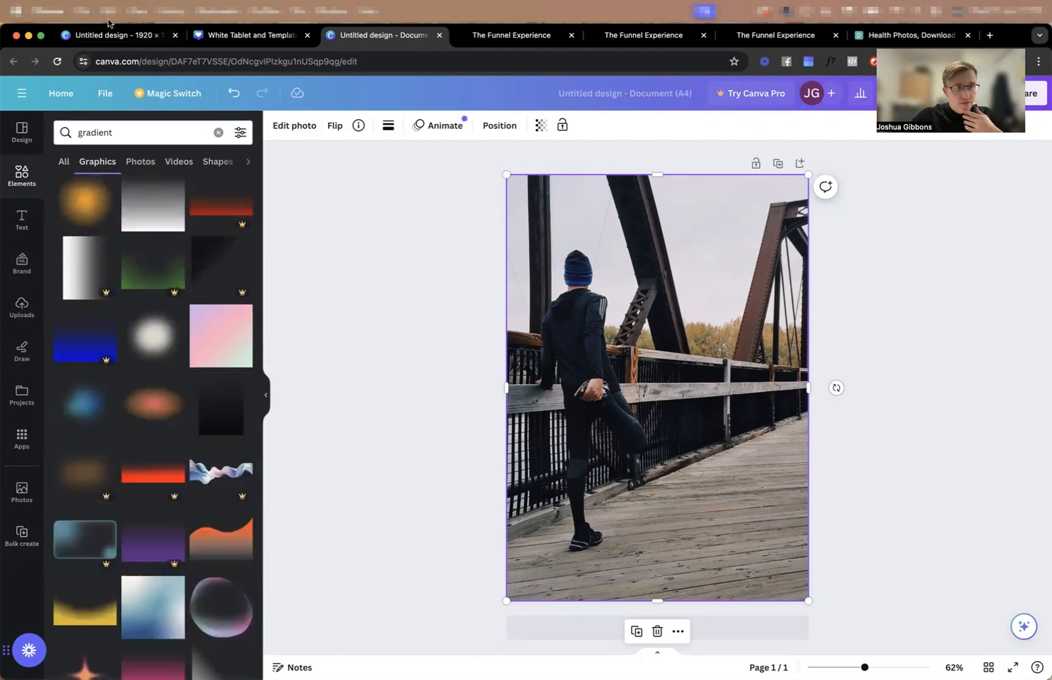
Add the square pastel purple, pink and green gradient, enlarge it to cover the whole page and set its transparency to 86.
left_click(236, 357)
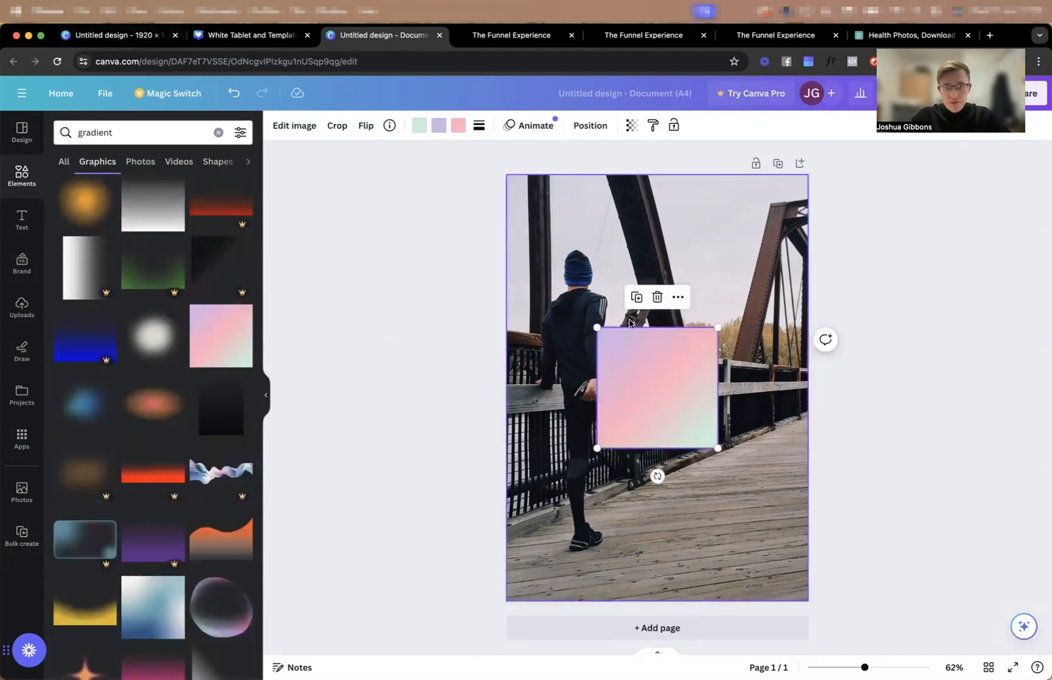
left_click_drag(599, 329, 478, 138)
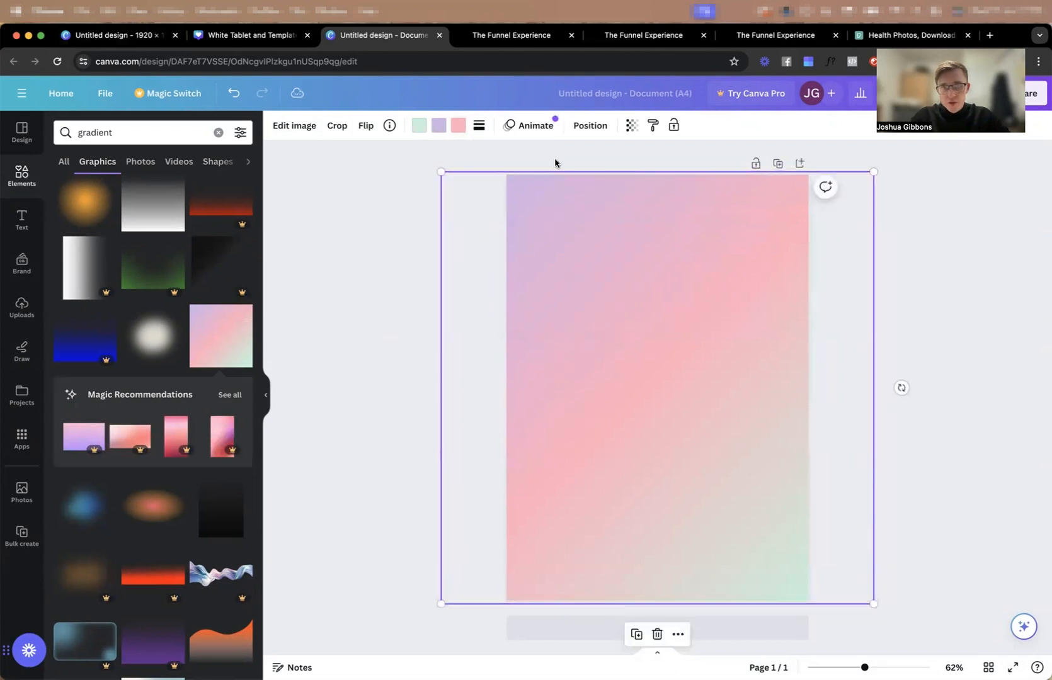
left_click(624, 127)
mouse_move(632, 173)
left_mouse_down()
mouse_move(606, 174)
mouse_move(614, 176)
left_mouse_up()
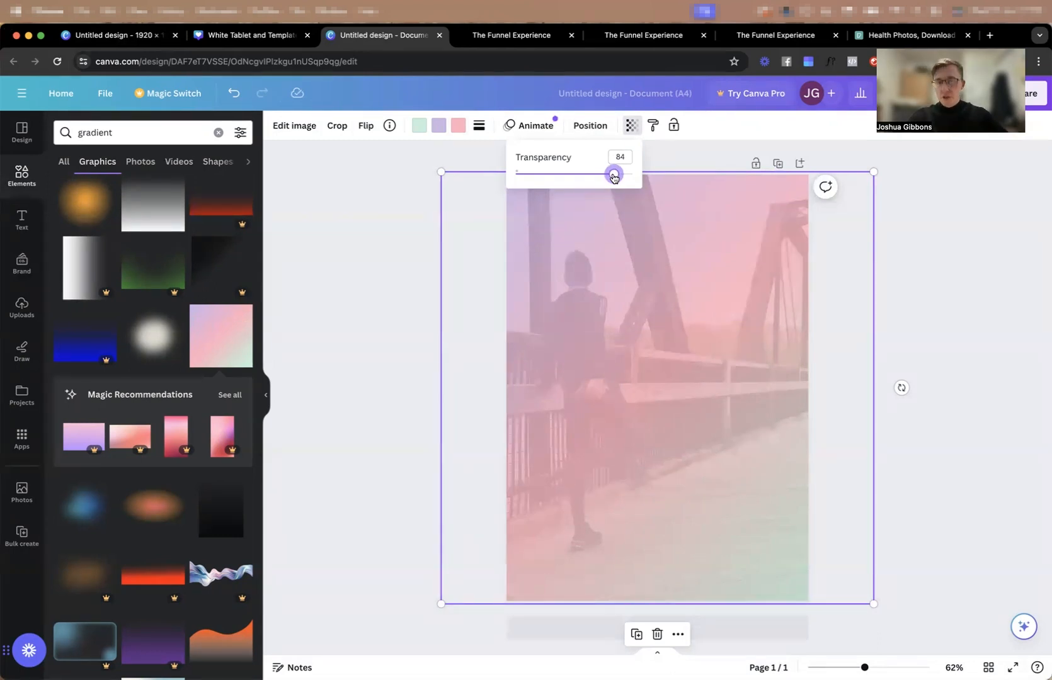
left_click_drag(616, 175, 618, 175)
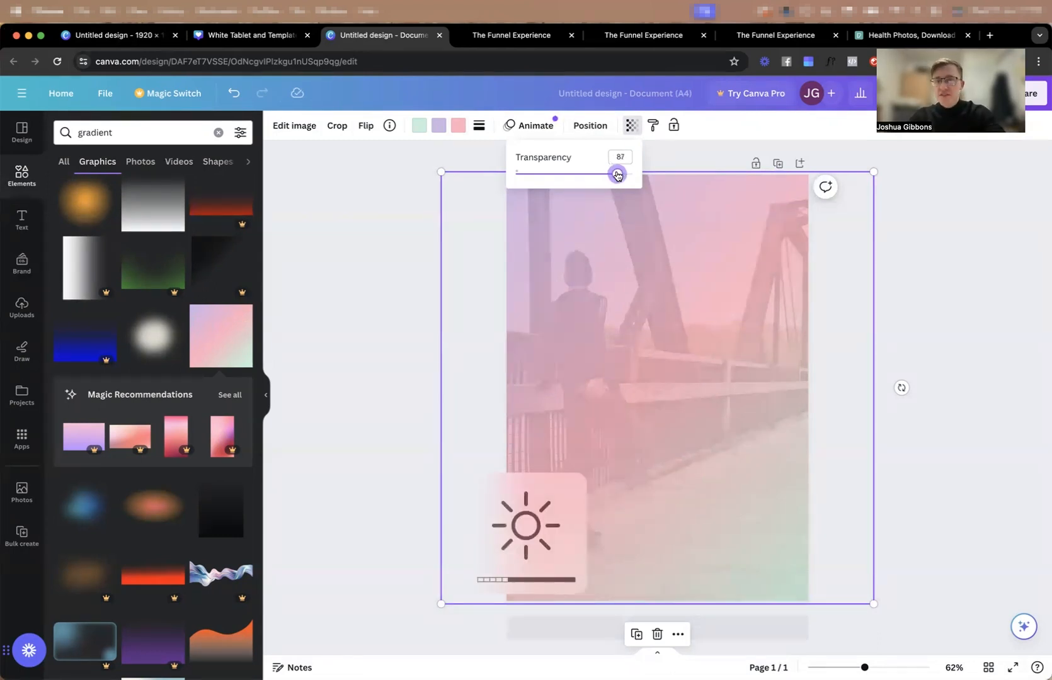
Recolour the gradient overlay, replacing green with light turquoise, purple with dark blue and pink with light blue.
left_click(420, 127)
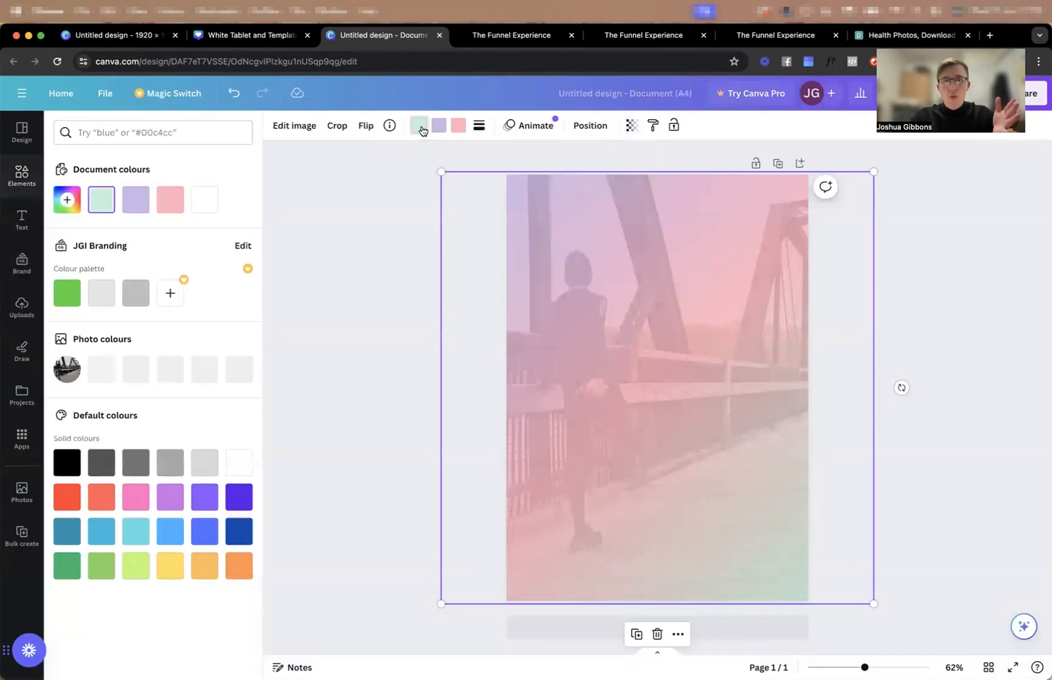
left_click(140, 539)
left_click(439, 130)
left_click(239, 531)
left_click(458, 125)
left_click(178, 537)
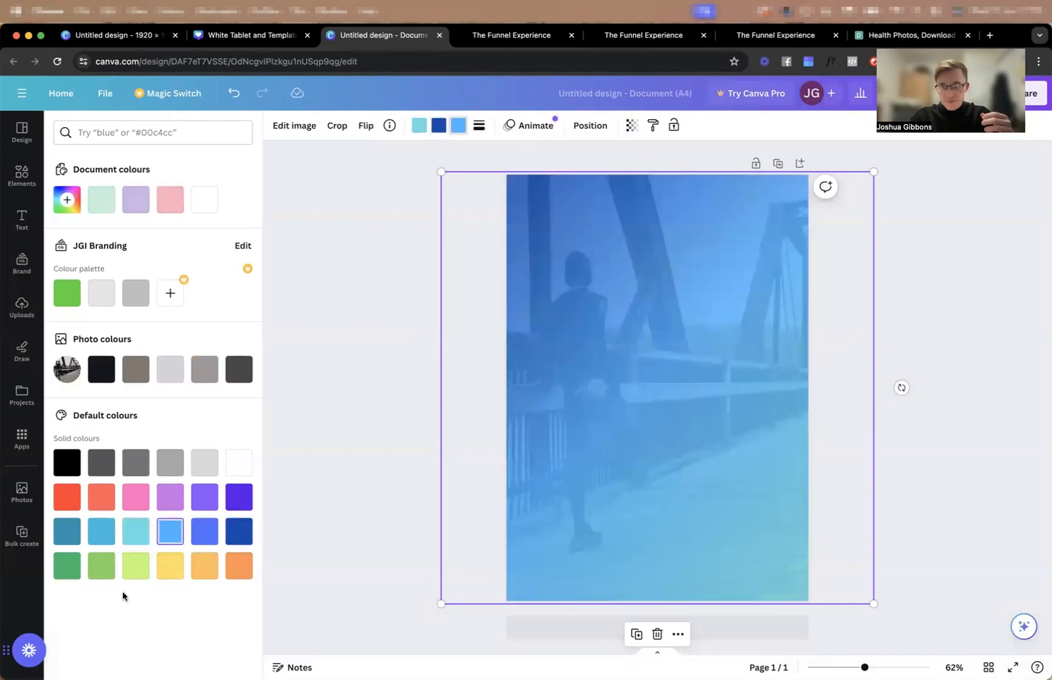
left_click(991, 283)
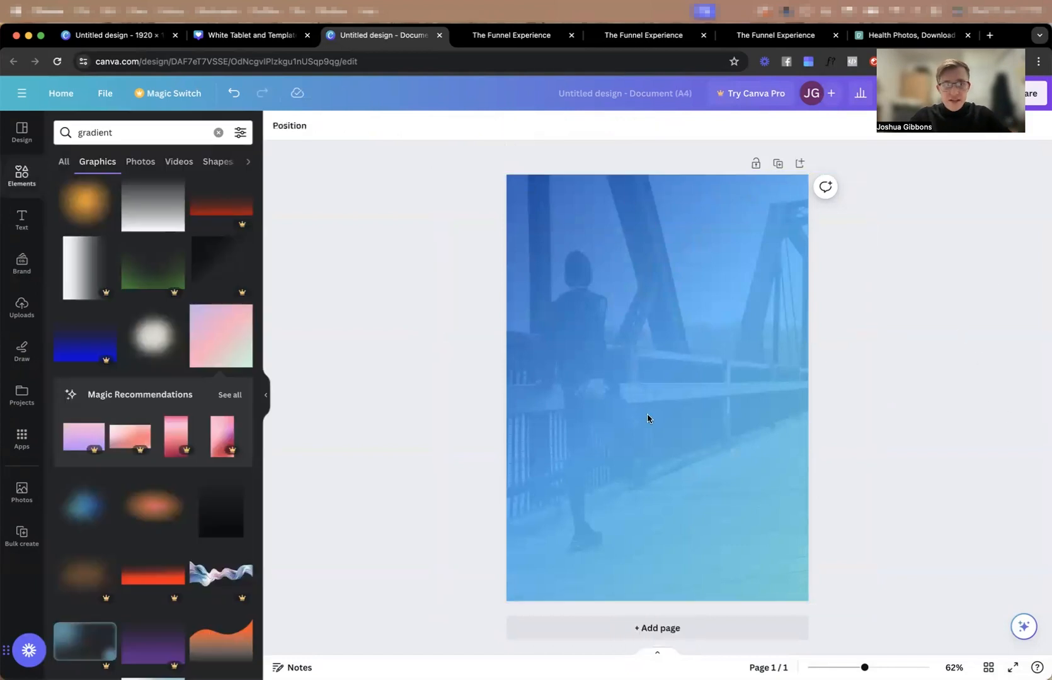
Add a heading to the page, check the opt-in page's copy for wording, and make it read "35" at font size 320.
left_click(22, 218)
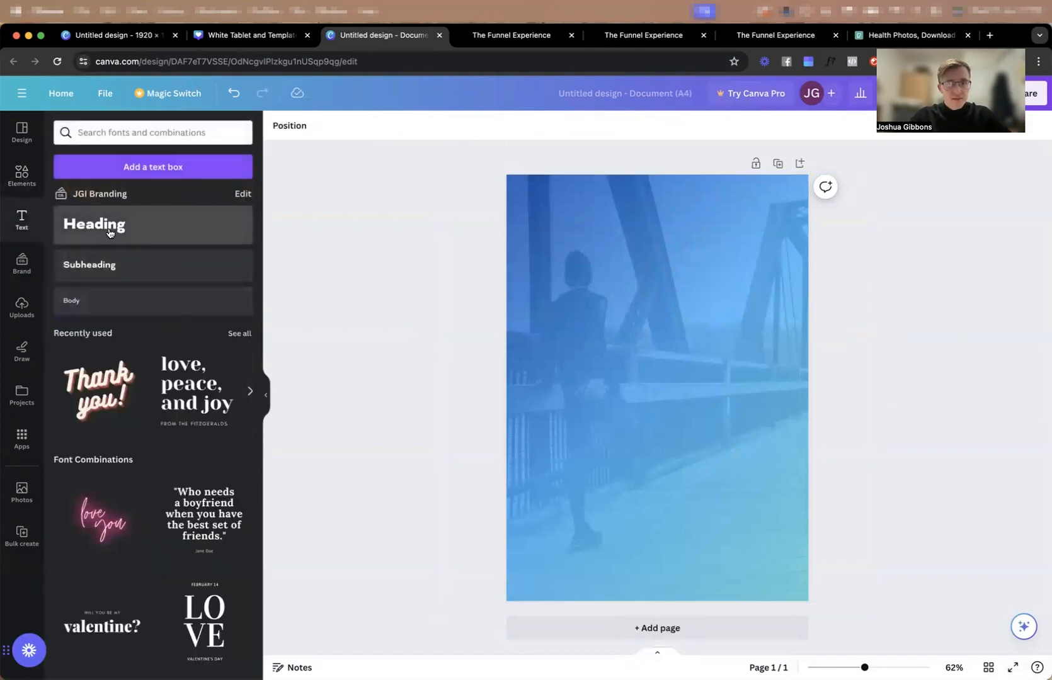
left_click(113, 227)
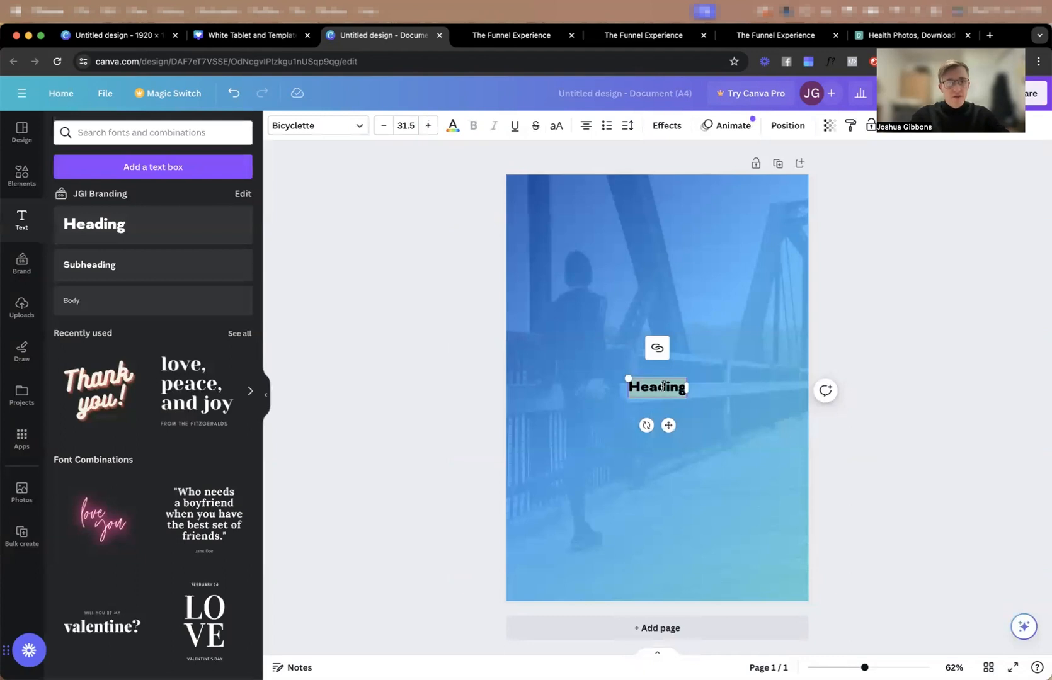
key("ctrl+Tab")
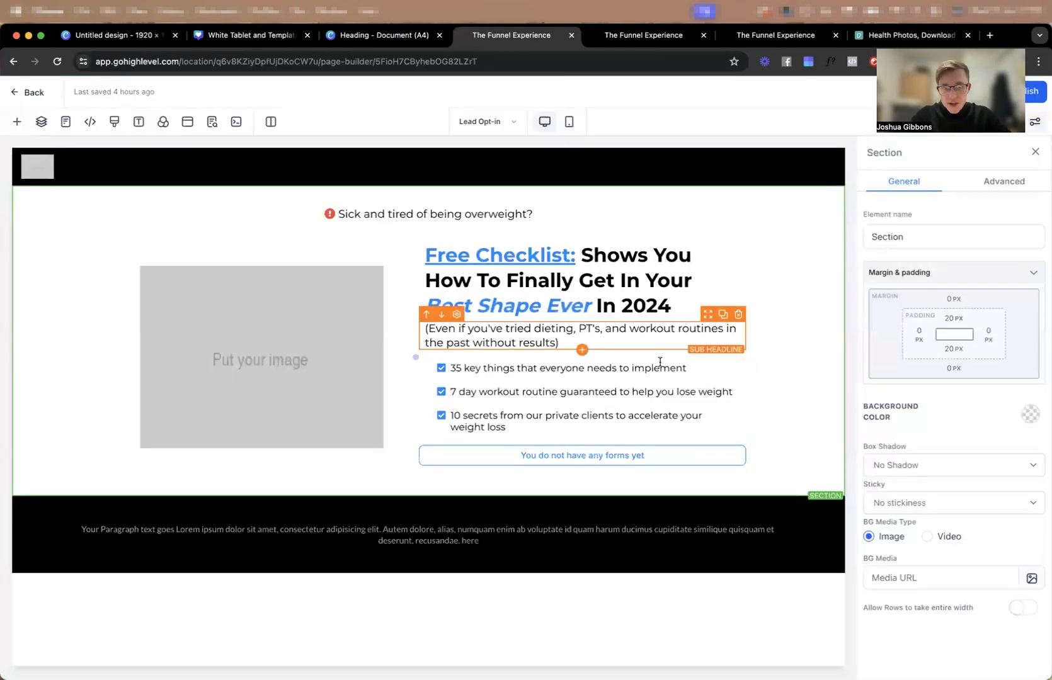
left_click(406, 34)
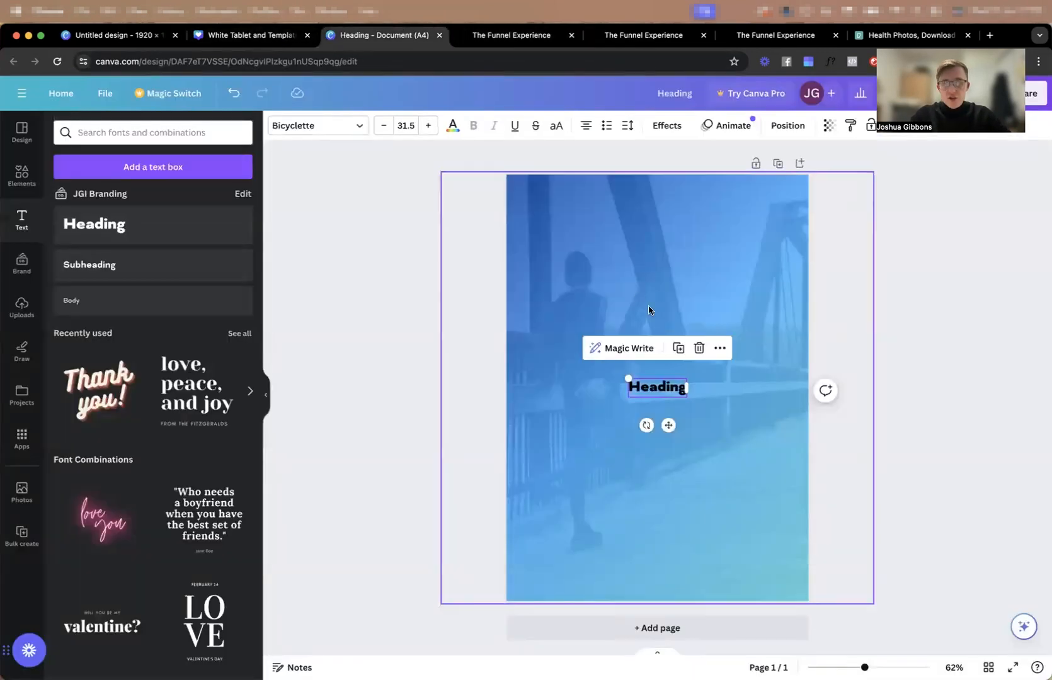
double_click(655, 388)
type("35")
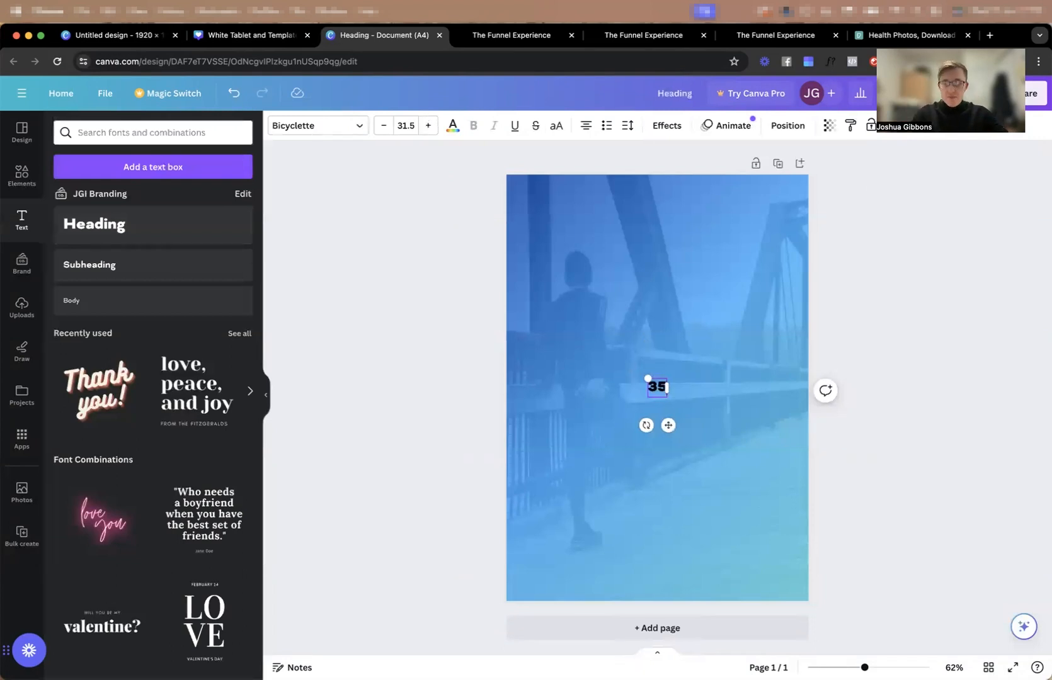
left_click_drag(652, 381, 549, 316)
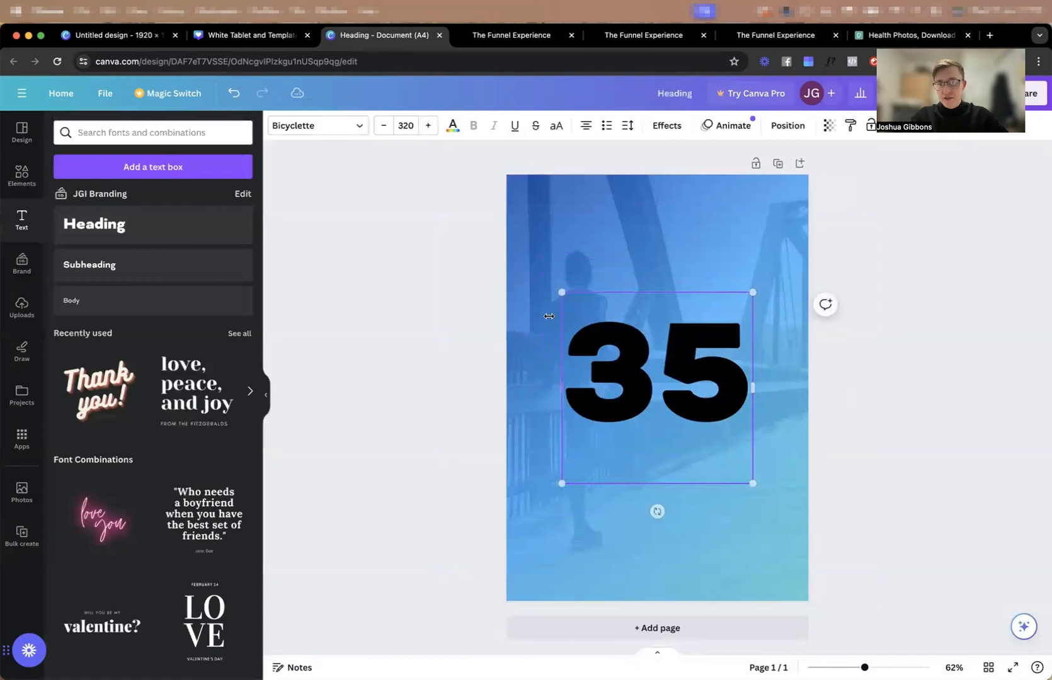
left_click(559, 423)
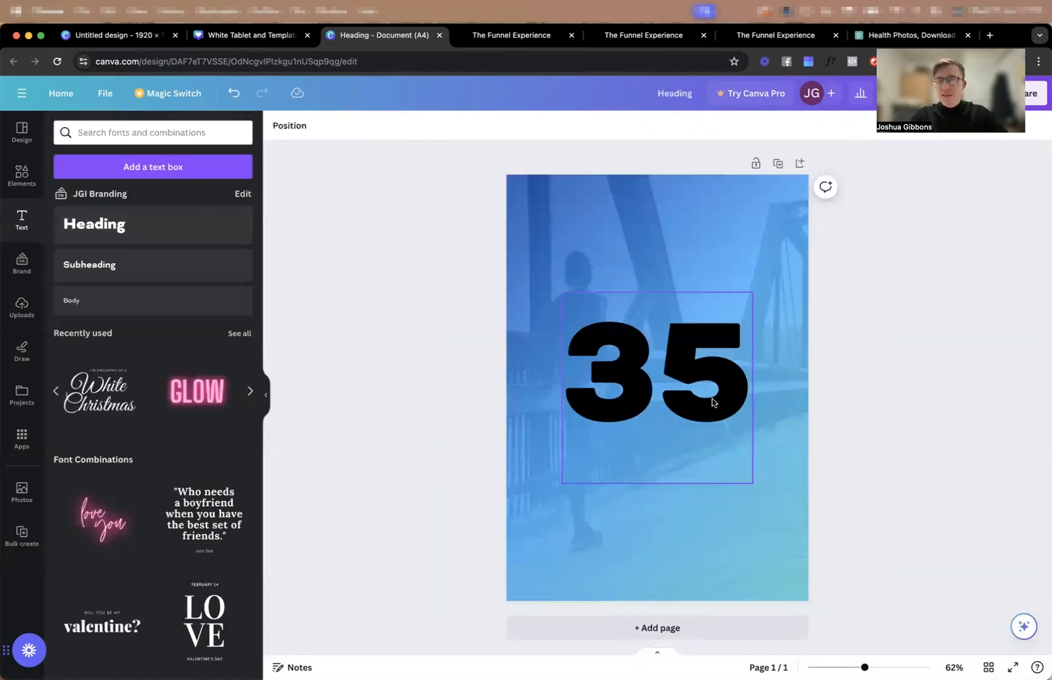
Move the "35" heading higher on the page, colour it white and reduce it to font size 267.
left_click_drag(712, 399, 712, 337)
left_click(452, 125)
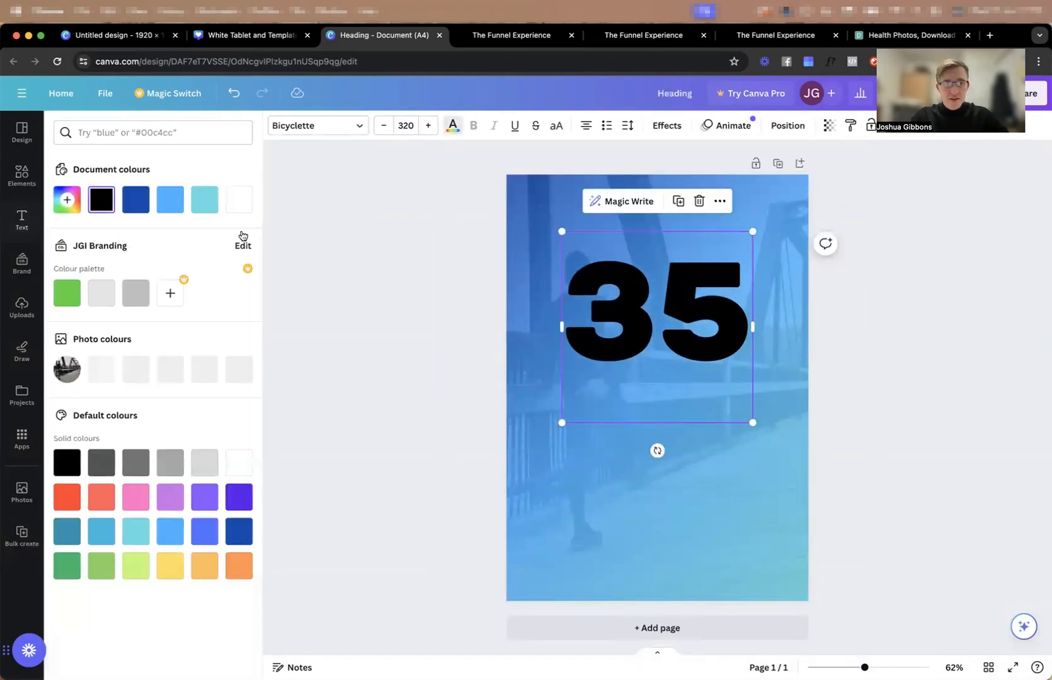
left_click(239, 199)
left_click_drag(753, 231, 730, 242)
Duplicate the "35" heading below itself and change the copy to "secrets" in all caps at font size 70.
left_click_drag(712, 331, 654, 400)
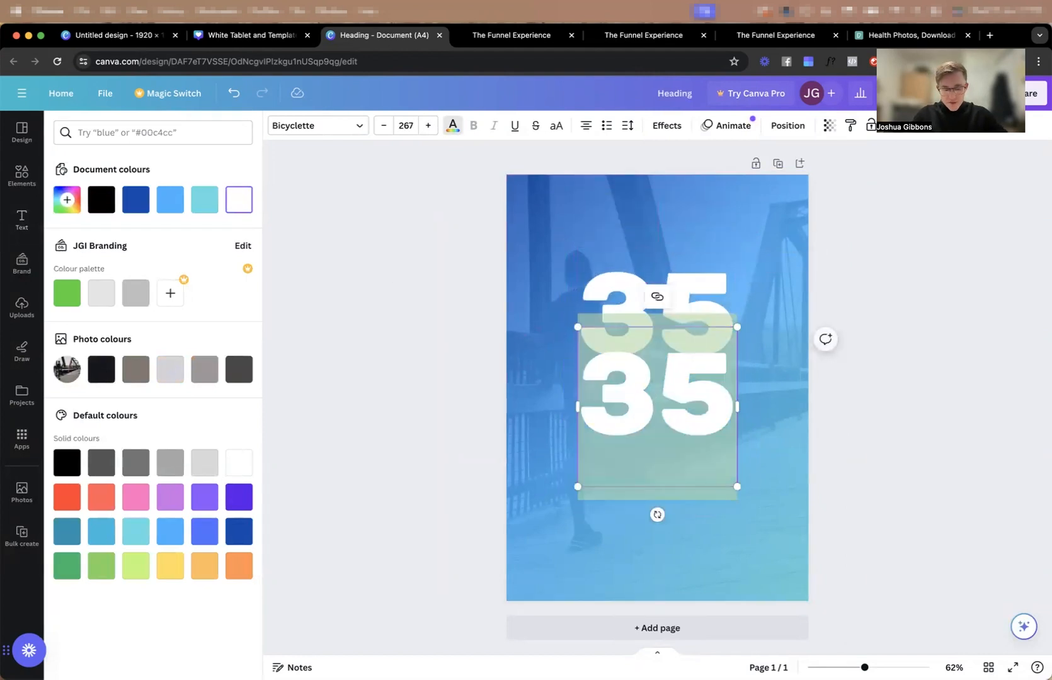
type("secrets")
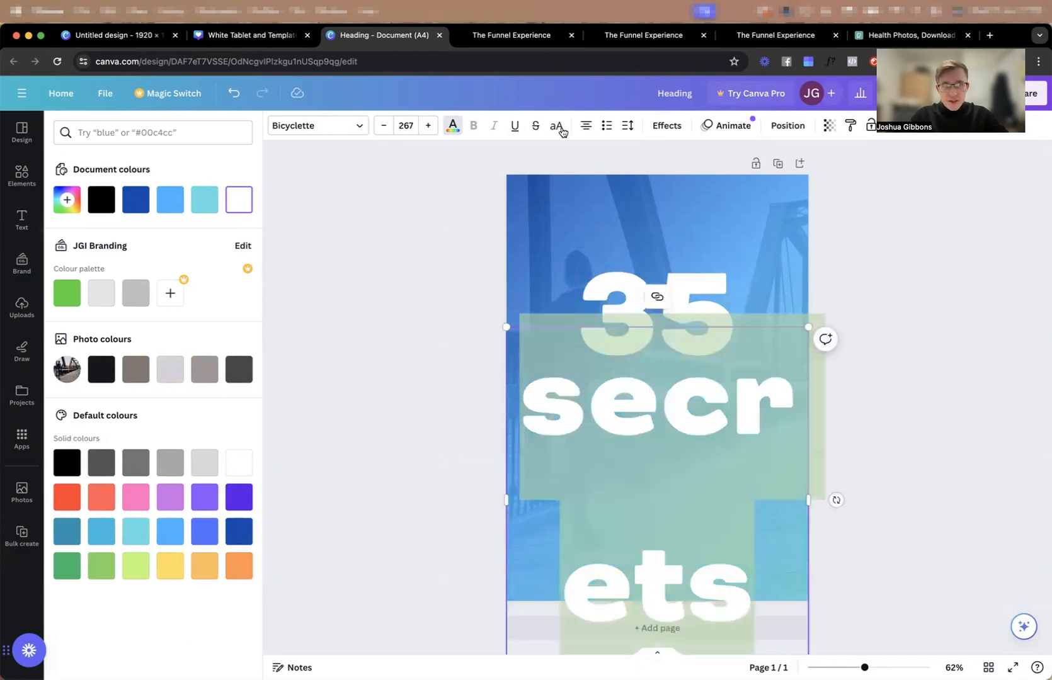
left_click(558, 128)
left_click(407, 128)
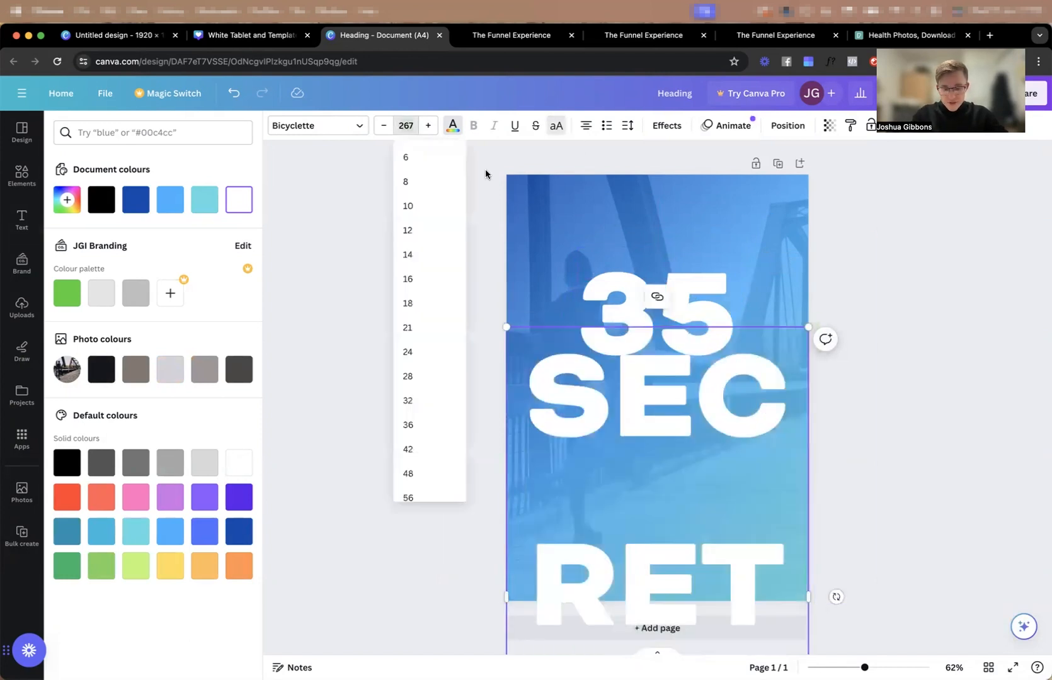
type("70")
key("Return")
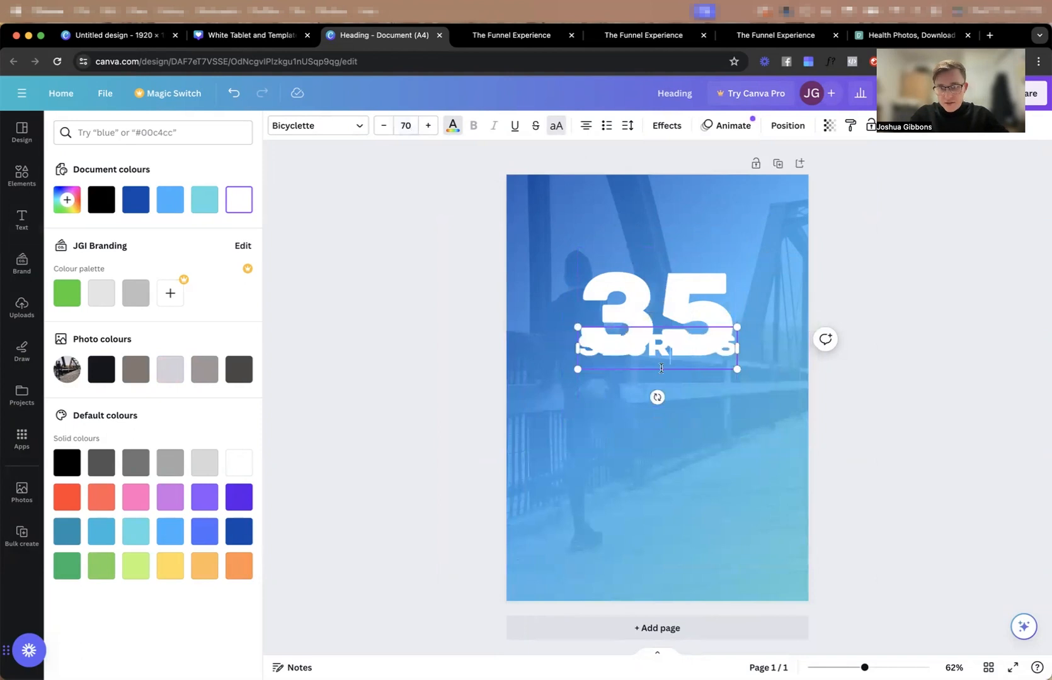
Move the "35" up so that SECRETS sits directly beneath it without overlapping.
left_click(703, 402)
left_click_drag(665, 357, 665, 399)
key("super+z")
key("super+plus")
left_click_drag(652, 312, 651, 277)
left_click_drag(672, 356, 672, 429)
key("super+z")
left_click(696, 301)
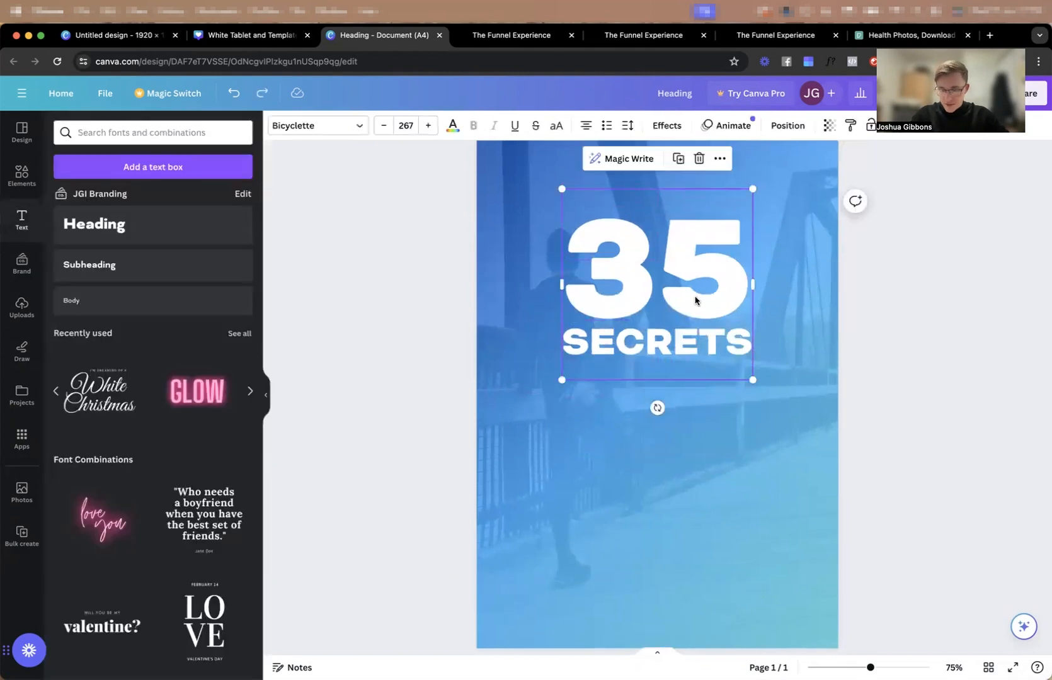
key("BackSpace")
key("super+z")
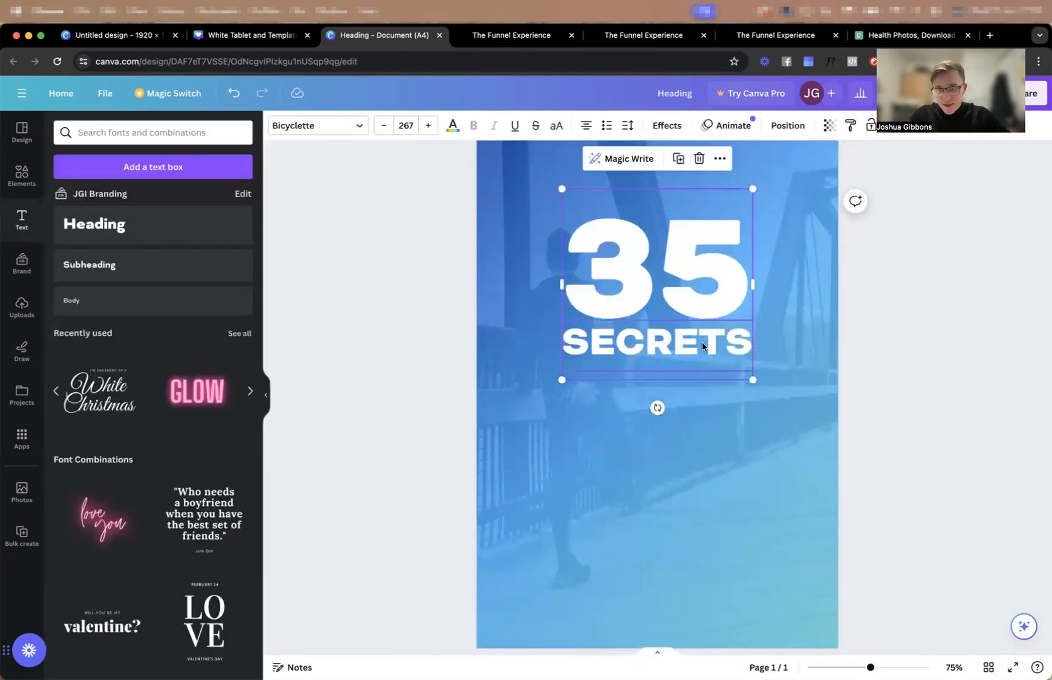
Duplicate the SECRETS text just below itself and replace the copy's wording with "TO GETTING IN YOUR BEST SHAPE EVER".
left_click(727, 350)
left_click_drag(693, 350, 689, 385)
double_click(690, 385)
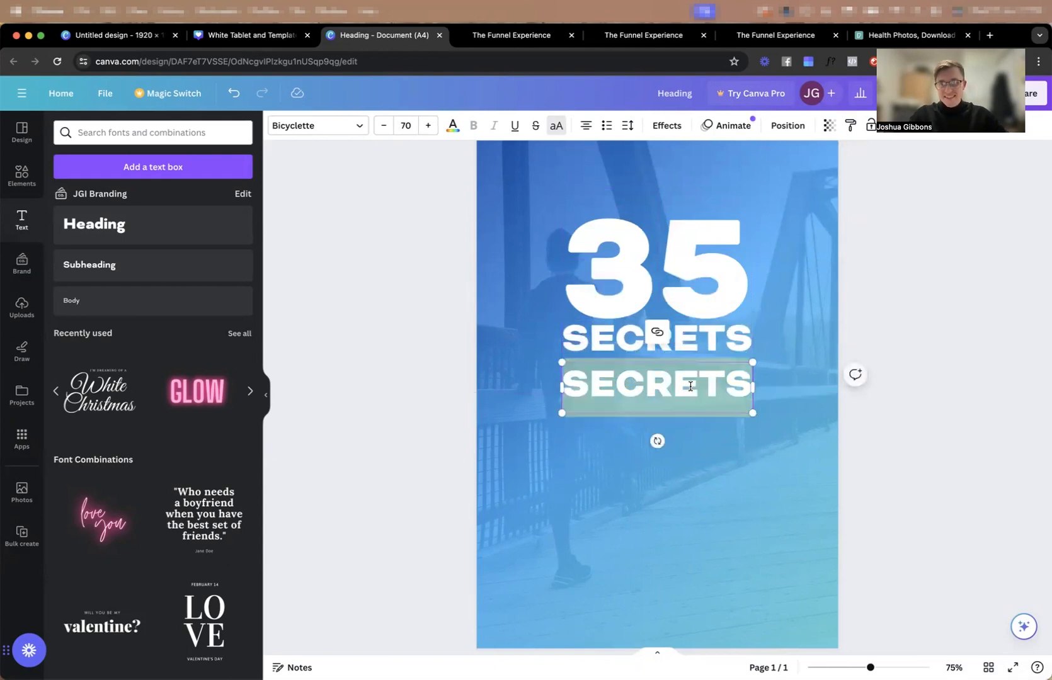
type("TO GETTING IN")
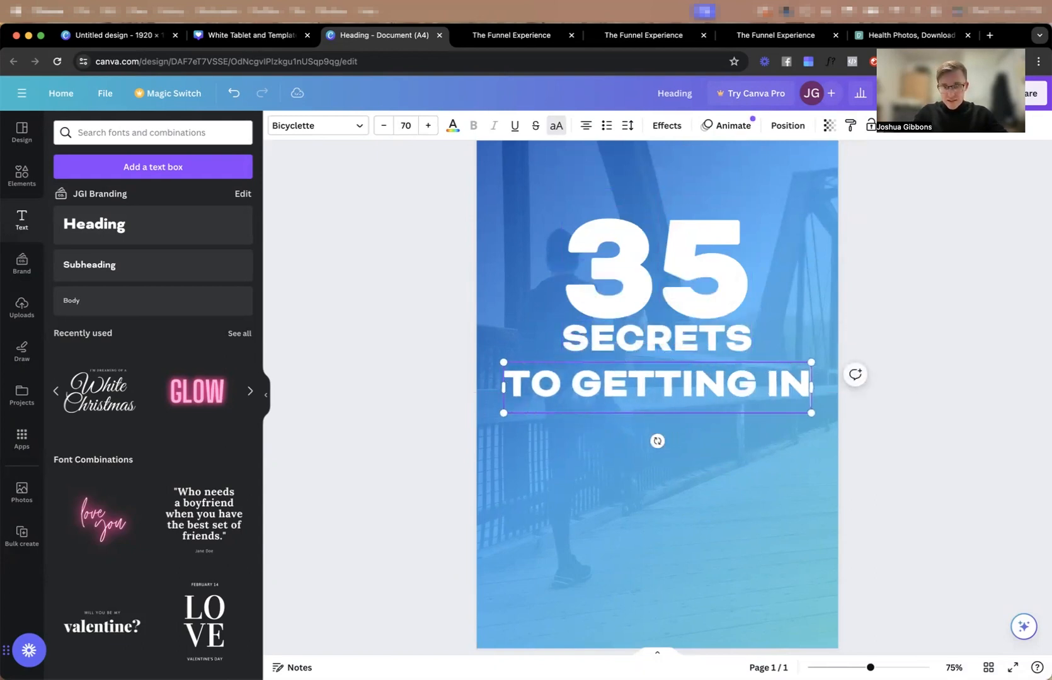
type(" YOUR BEST SH")
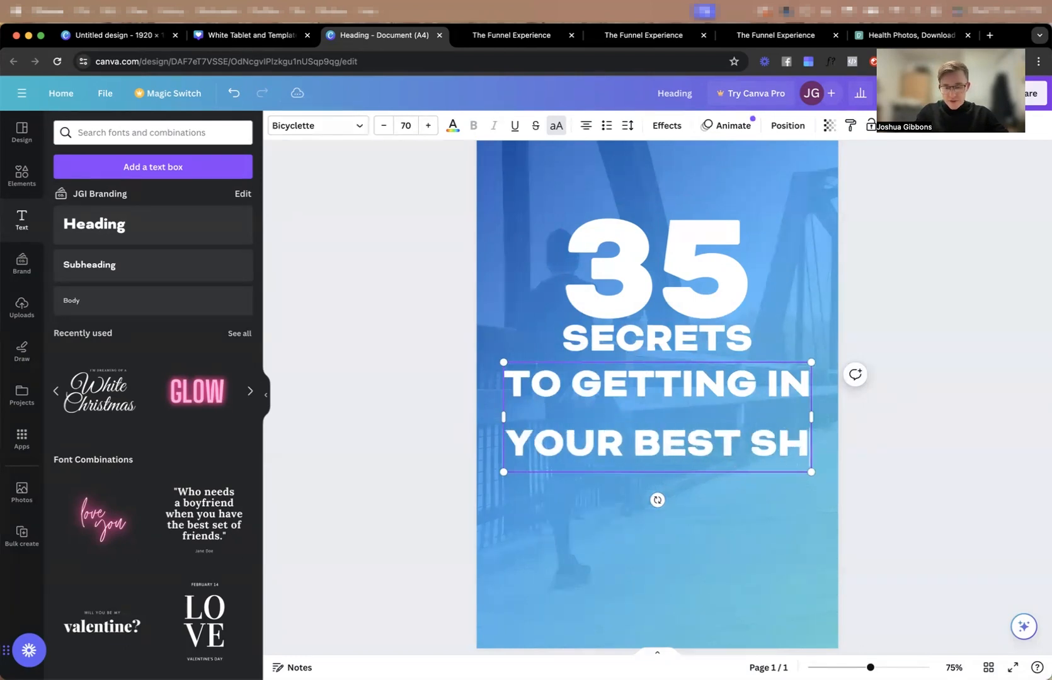
type("APE EVER")
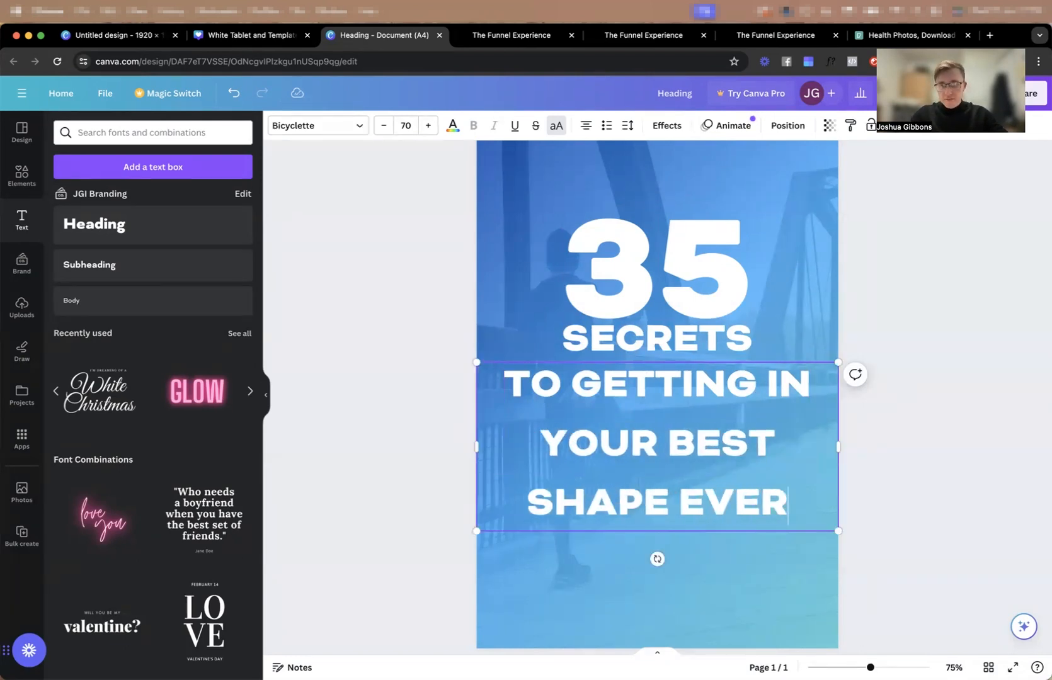
Insert a line break before "BEST SHAPE" in the new text block.
left_click(537, 445)
key("BackSpace")
key("Return")
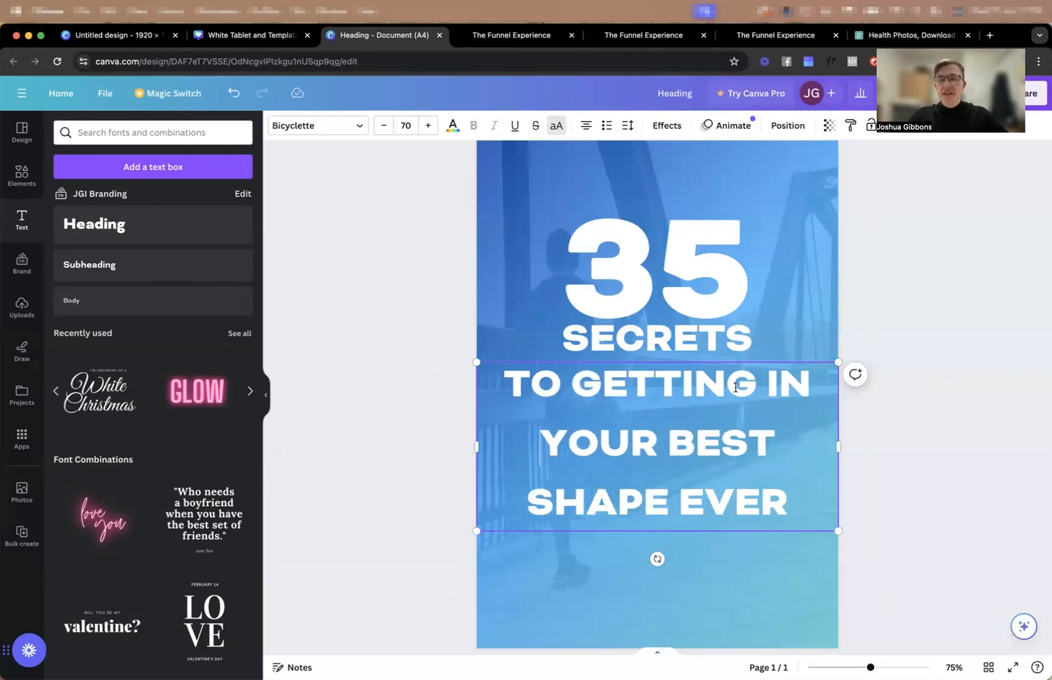
key("Return")
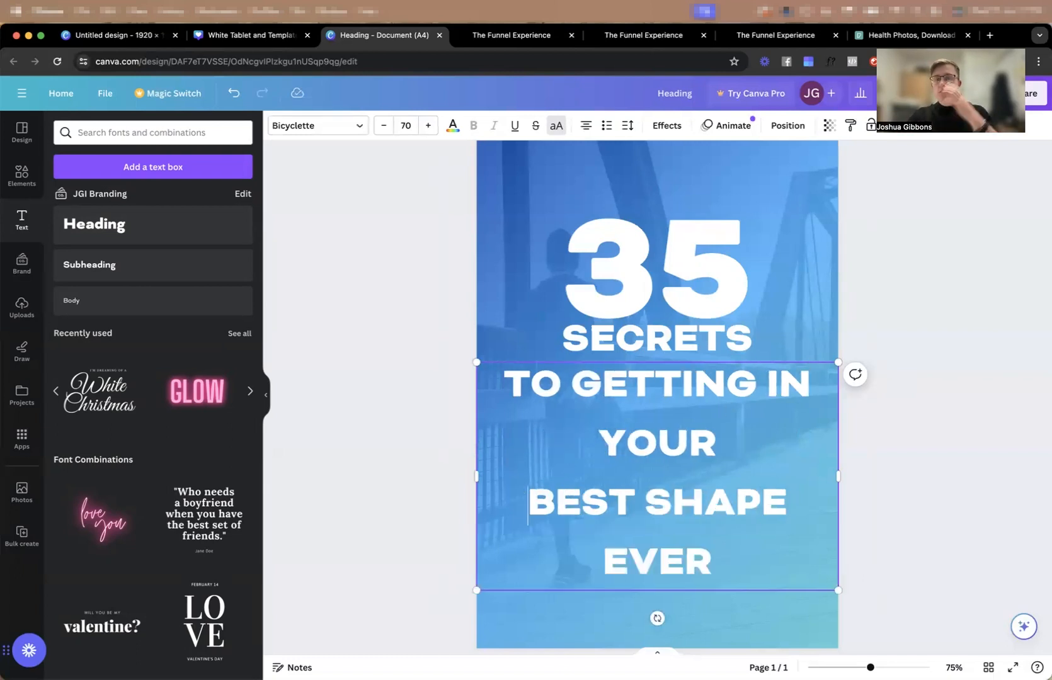
Reduce "TO GETTING IN YOUR" to font size 46 so it fits on one line.
left_click_drag(719, 436, 504, 382)
left_click(388, 131)
left_click(389, 130)
left_click(384, 126)
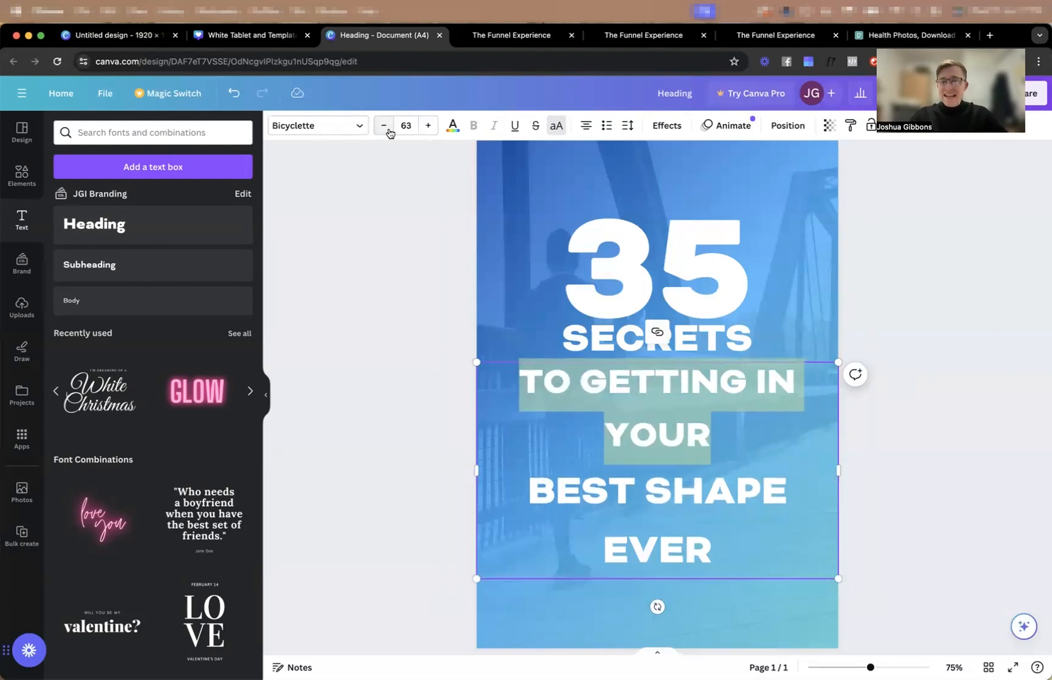
left_click(383, 126)
left_click(384, 126)
left_click(383, 126)
left_click(388, 131)
left_click(389, 130)
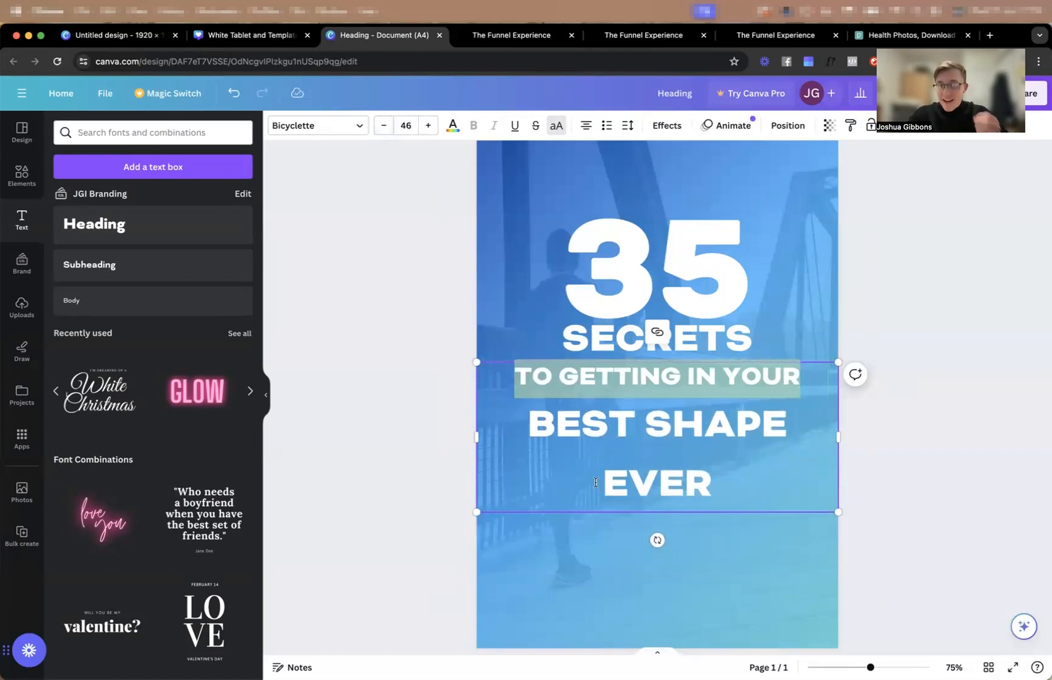
Append "IN 2024" after "EVER" in the text block and finish editing it.
left_click(746, 486)
type("IN 2024")
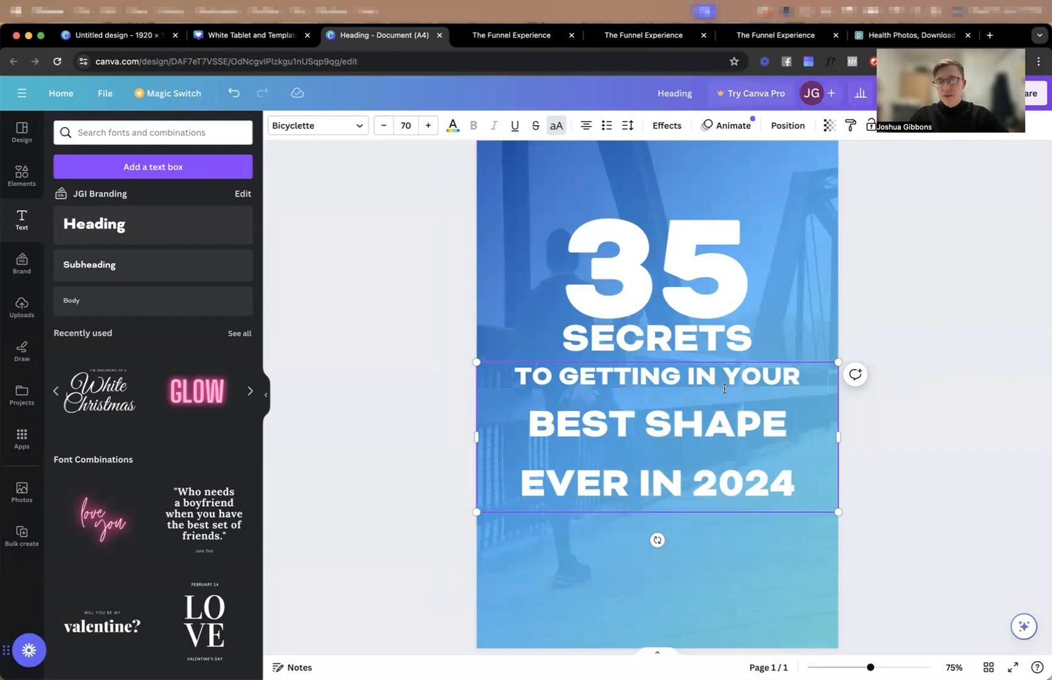
left_click(855, 374)
left_click(797, 284)
Duplicate the lower text block beneath itself and delete "BEST SHAPE EVER IN 2024" from the original, leaving only "TO GETTING IN YOUR".
scroll(762, 229, "down", 2)
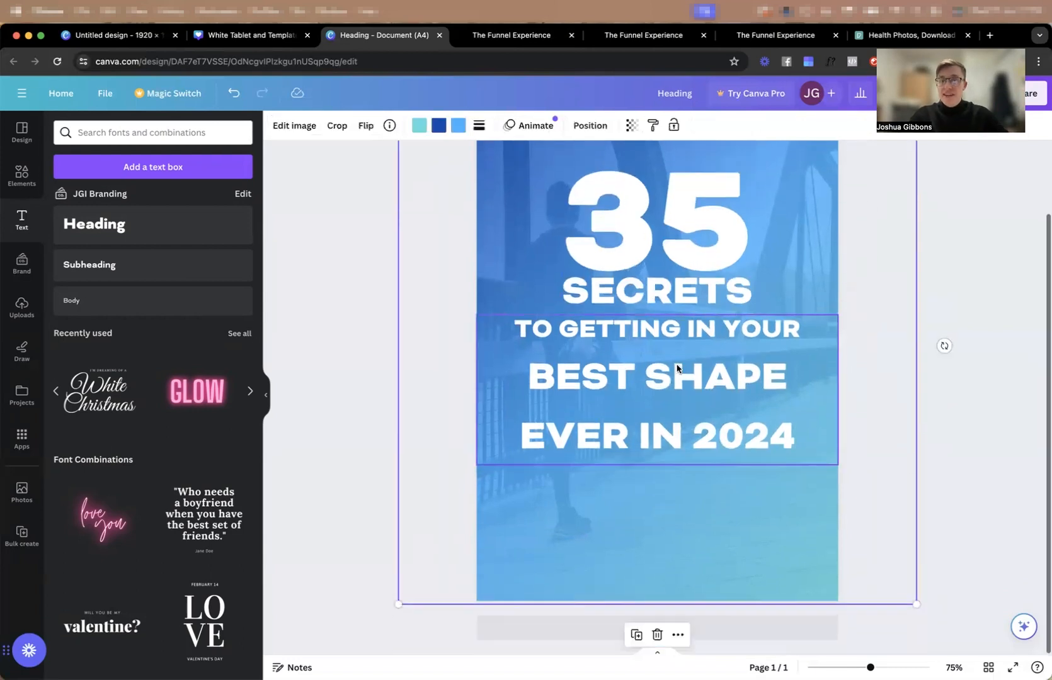
left_click_drag(674, 374, 659, 506)
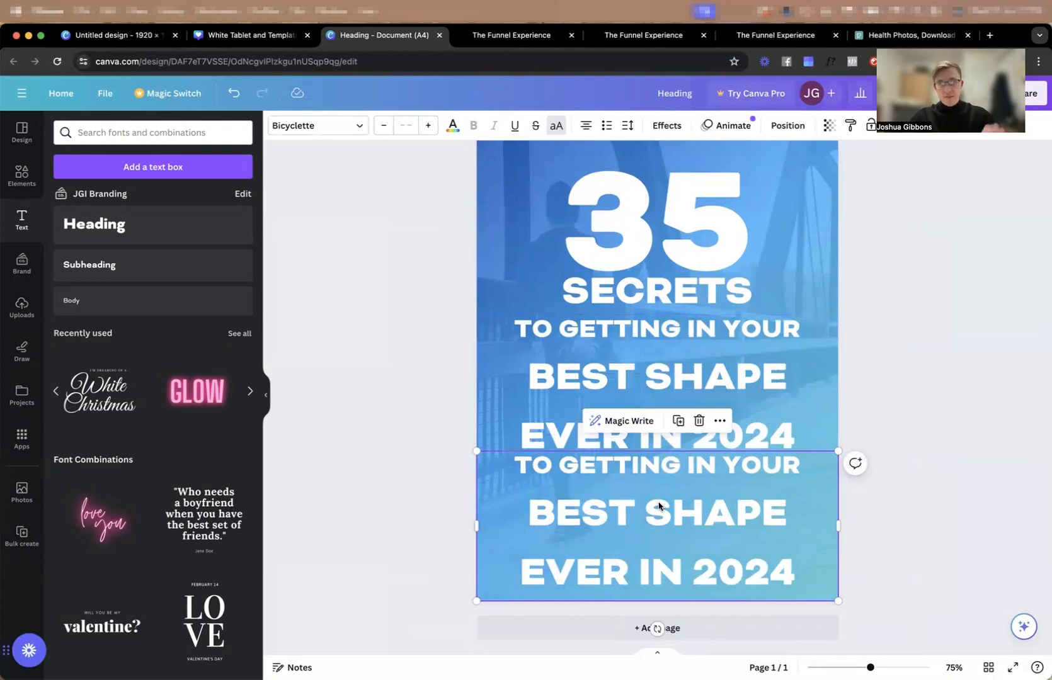
double_click(740, 343)
left_click_drag(807, 331, 812, 427)
key("BackSpace")
left_click(894, 436)
Move the duplicated text block up under "TO GETTING IN YOUR" and delete its repeated first line.
left_click_drag(653, 467, 647, 377)
triple_click(648, 378)
key("BackSpace")
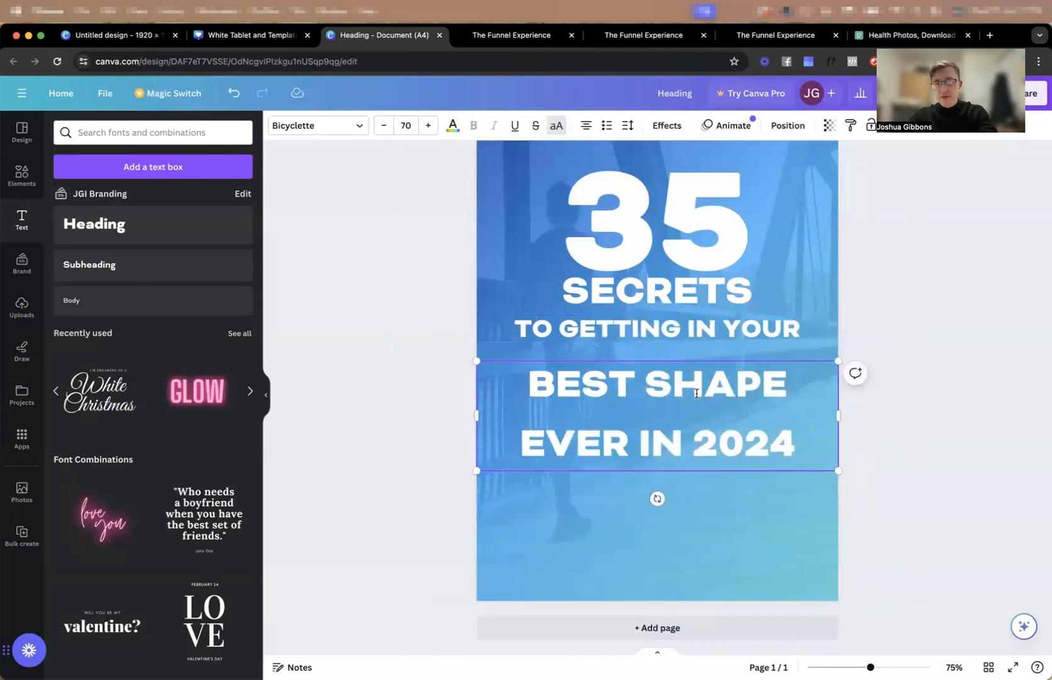
Tighten the line spacing of the "BEST SHAPE EVER IN 2024" text block so its two lines sit close together.
left_click(920, 440)
left_click(813, 413)
left_click(630, 125)
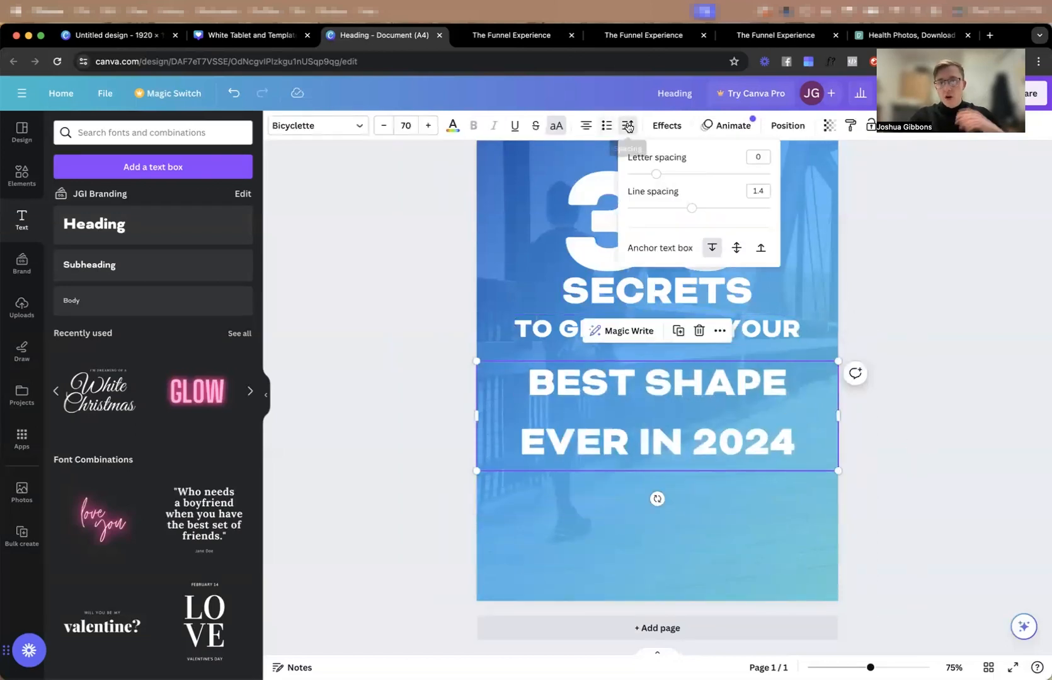
left_click_drag(692, 207, 648, 208)
left_click(971, 429)
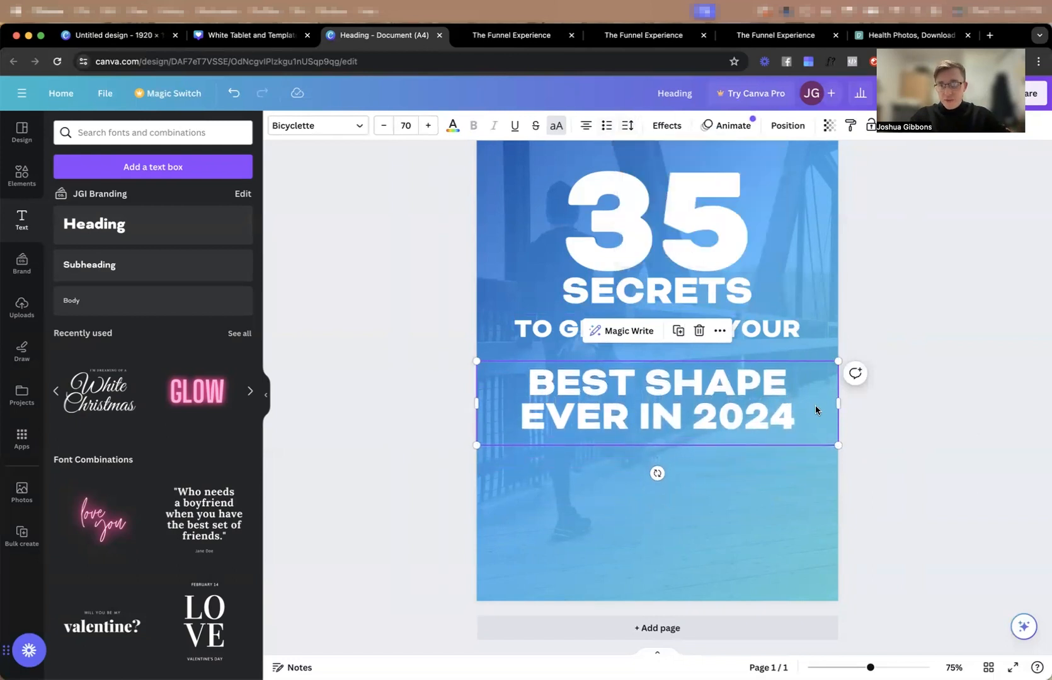
Narrow the "BEST SHAPE EVER IN 2024" text box to its text, then enlarge it and place it just below "TO GETTING IN YOUR".
left_click_drag(838, 404, 801, 402)
left_click_drag(801, 361, 820, 343)
left_click_drag(769, 390, 768, 375)
left_click(887, 321)
Nudge the SECRETS text slightly down to widen the gap beneath the large 35.
scroll(887, 321, "up", 2)
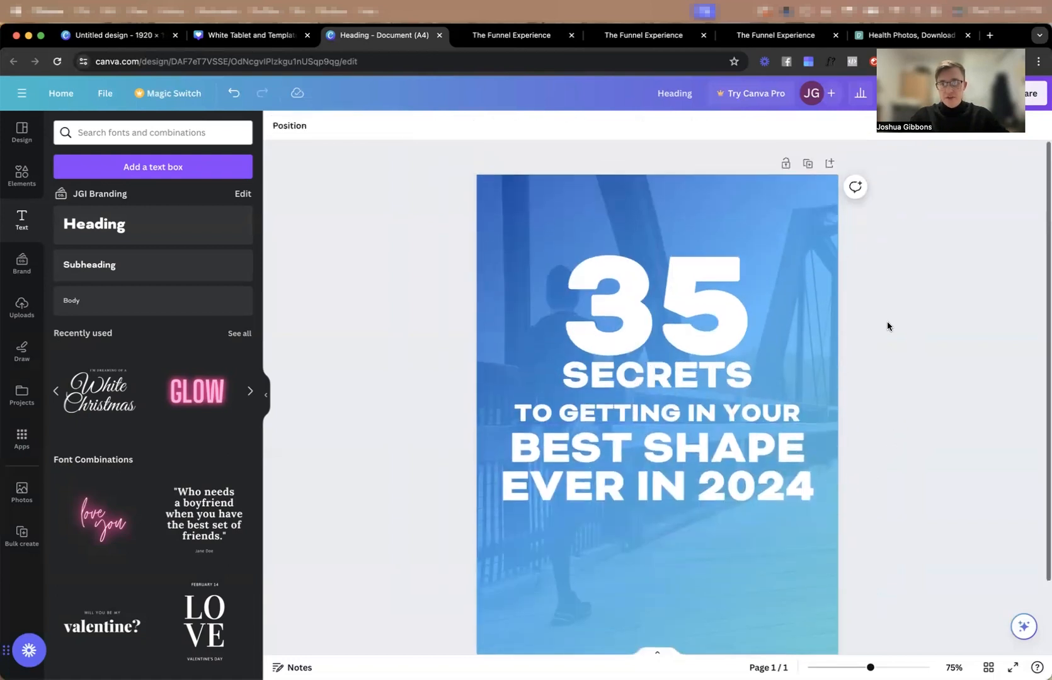
left_click(693, 383)
left_click(874, 208)
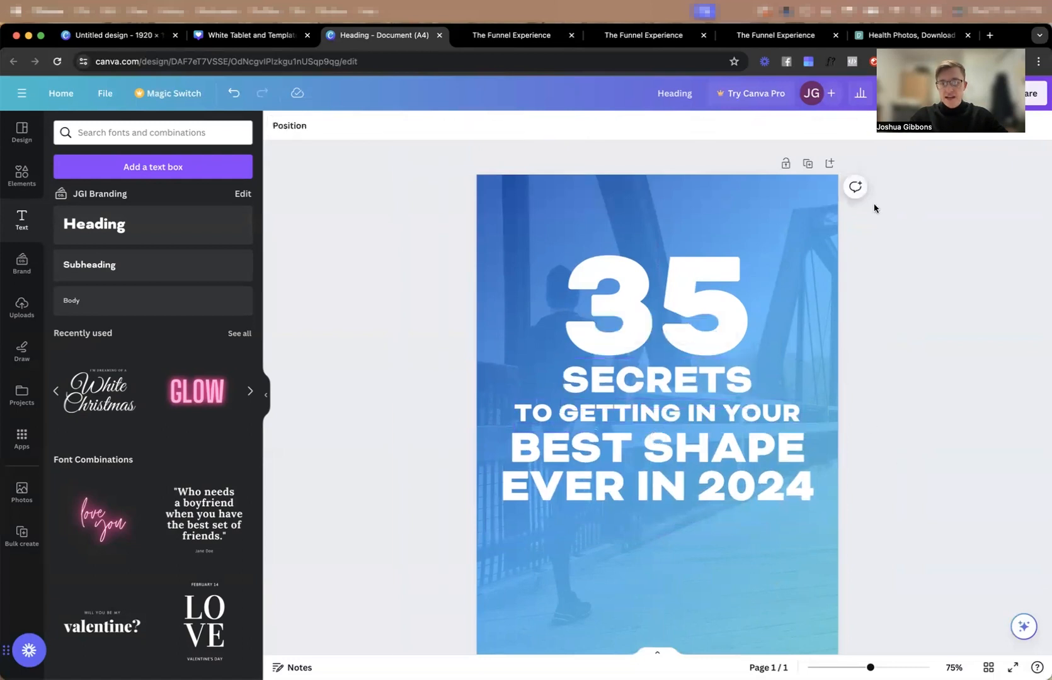
Select all four cover text blocks, from the 35 down to "EVER IN 2024", and group them together.
left_click(758, 487)
left_click(740, 414, "shift")
left_click(733, 383, "shift")
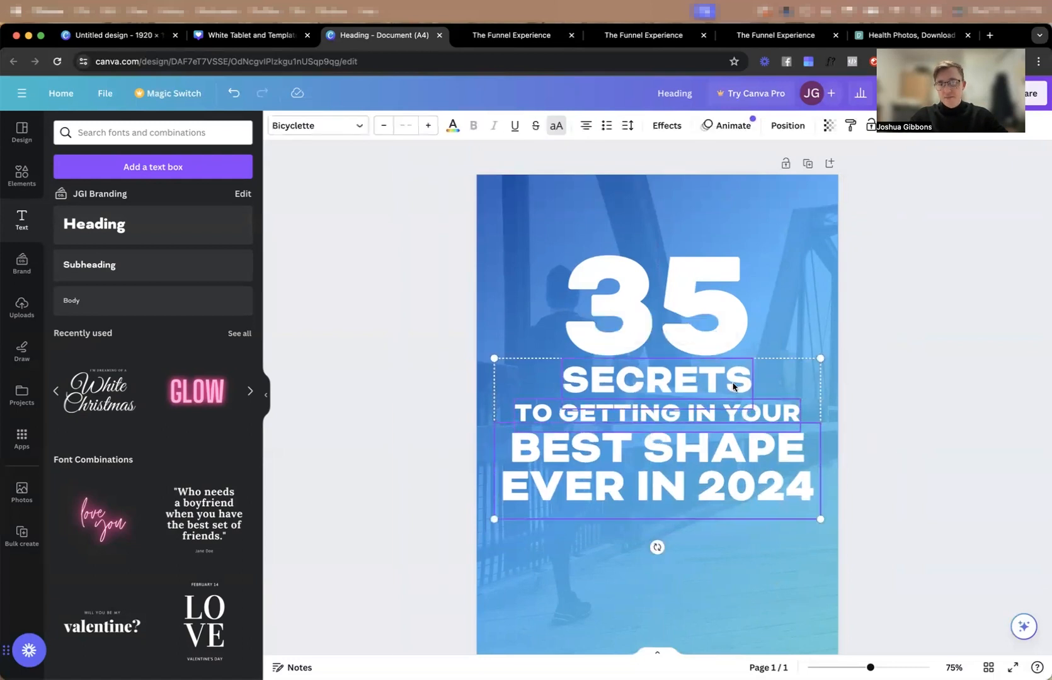
left_click(712, 348, "shift")
scroll(711, 361, "down", 2)
scroll(712, 361, "up", 1)
left_click_drag(696, 272, 702, 329)
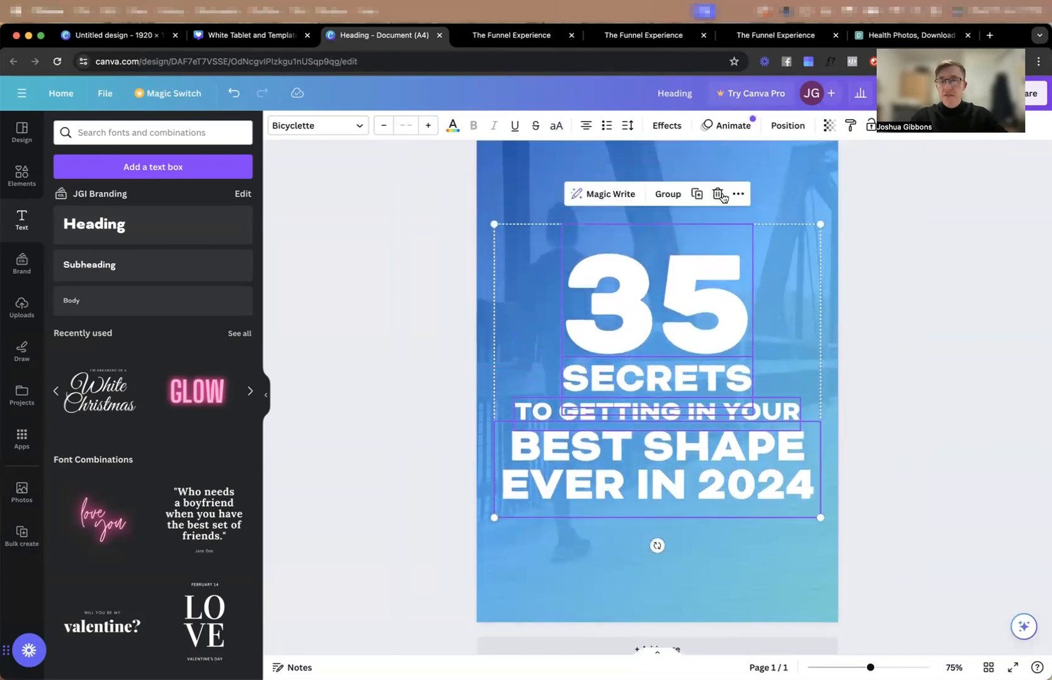
left_click(669, 196)
Align the grouped cover text to the vertical middle of the page and deselect it.
left_click(785, 126)
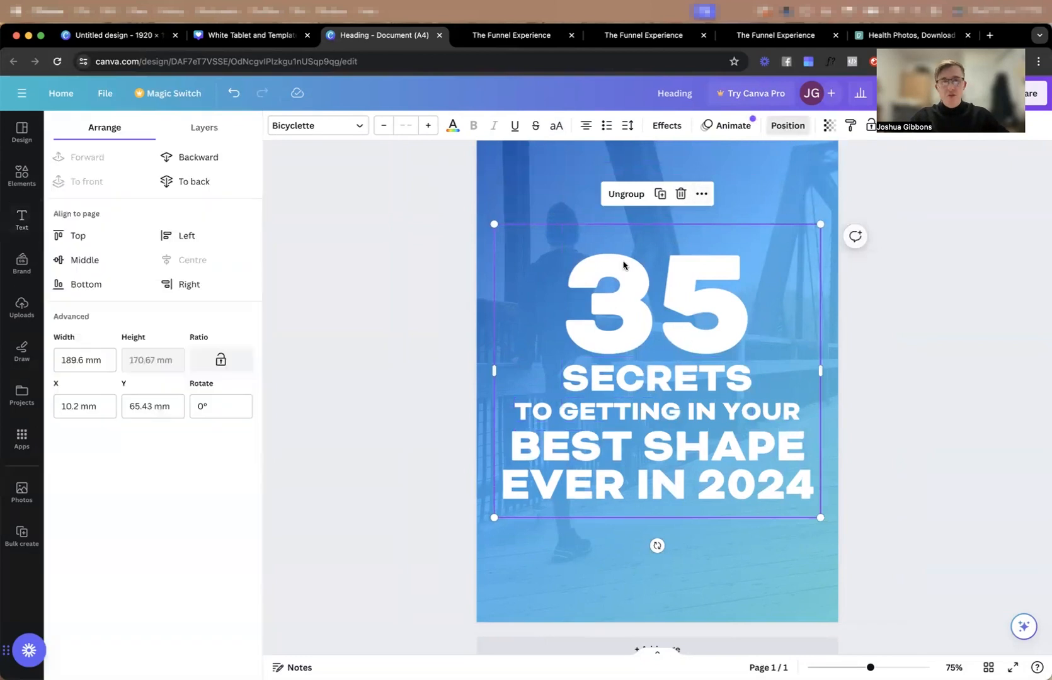
left_click(63, 261)
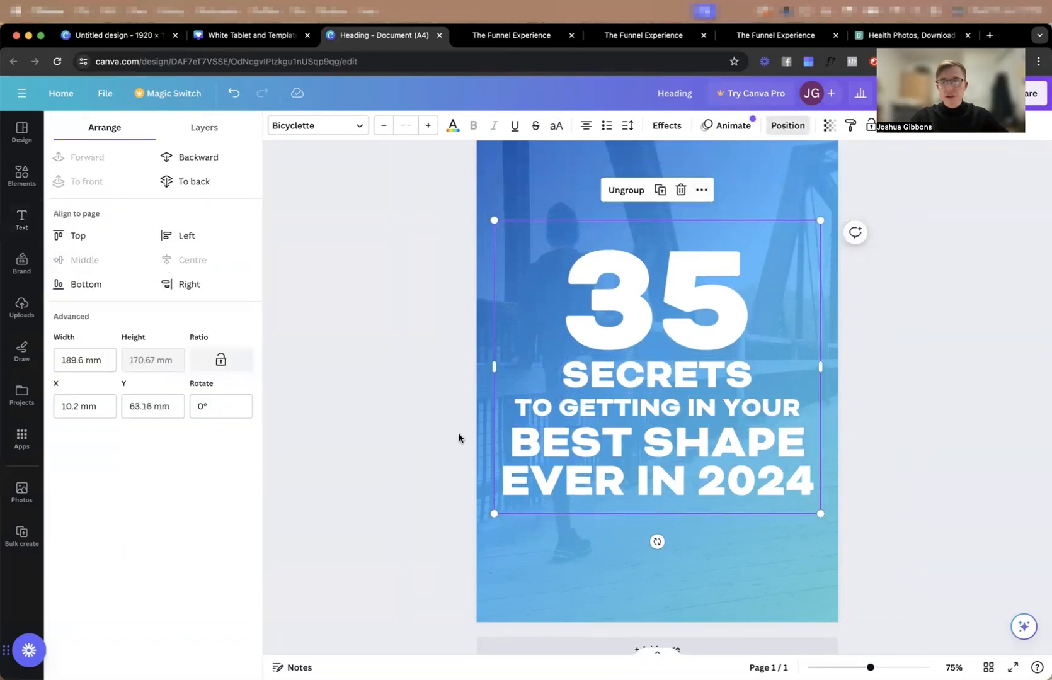
left_click(381, 370)
scroll(665, 393, "down", 3)
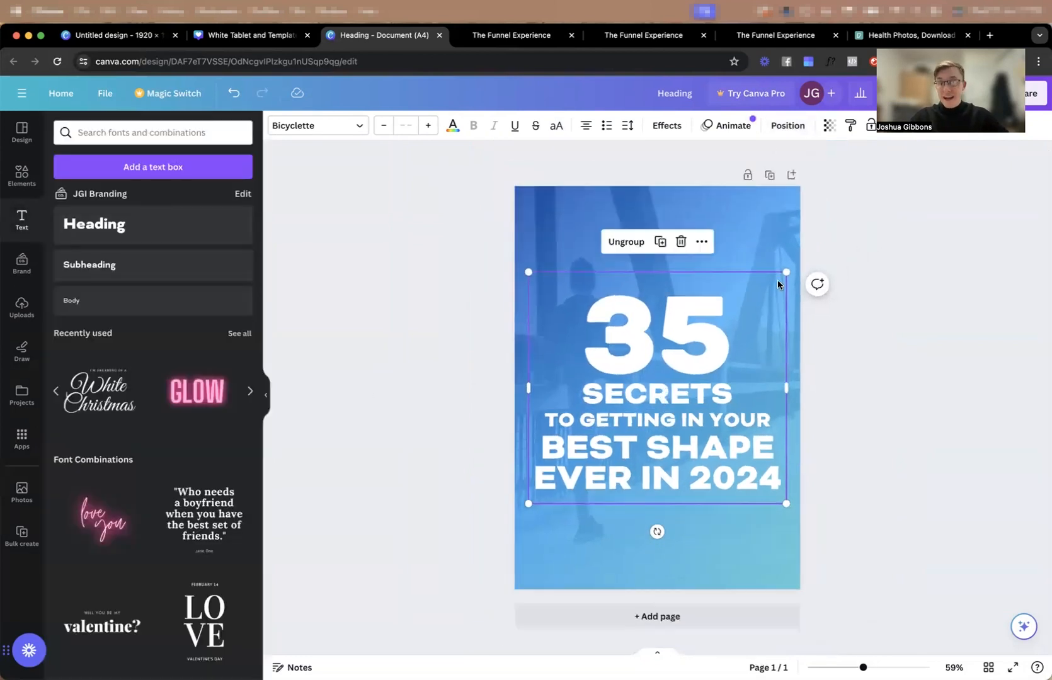
left_click(882, 231)
Download the finished cover design as a PNG at 1,414 × 2,000 px.
left_click(1036, 94)
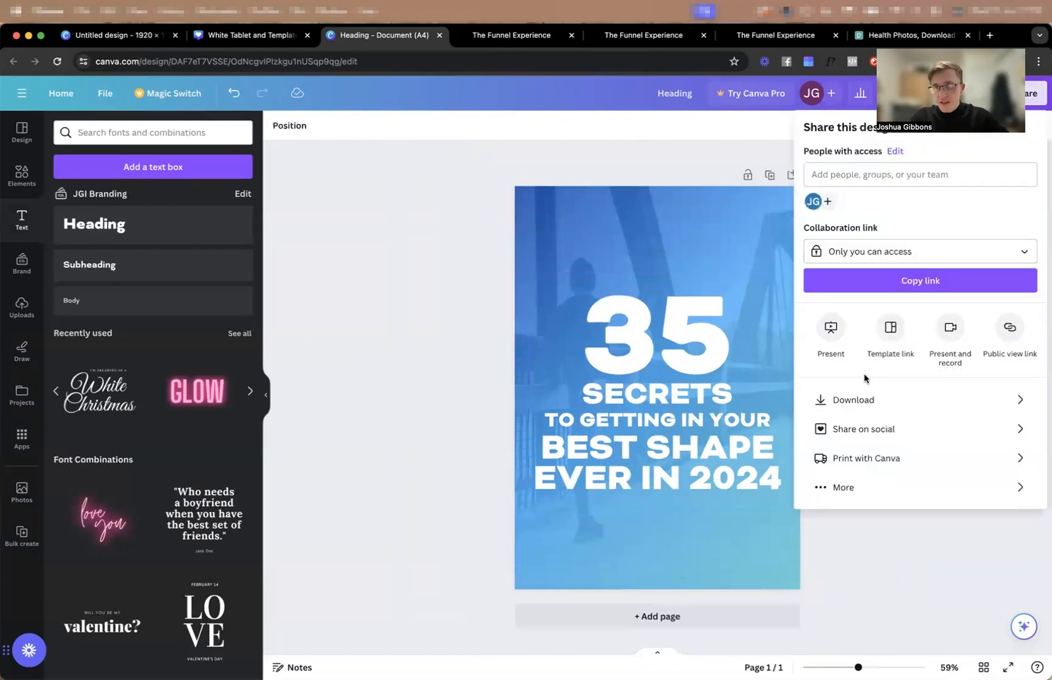
left_click(863, 400)
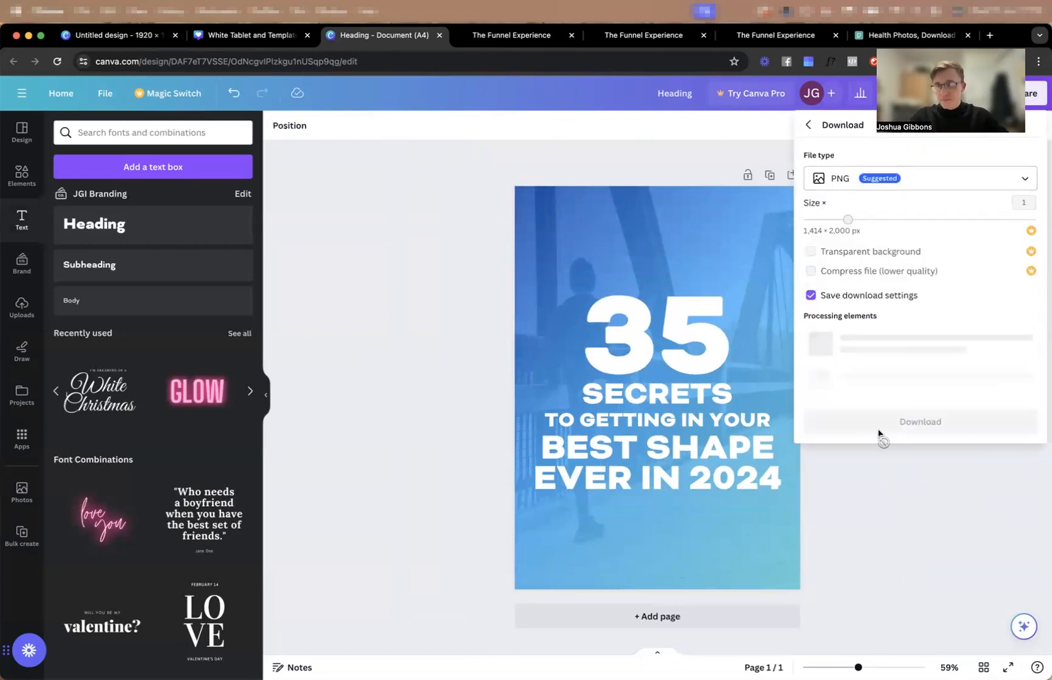
left_click(921, 321)
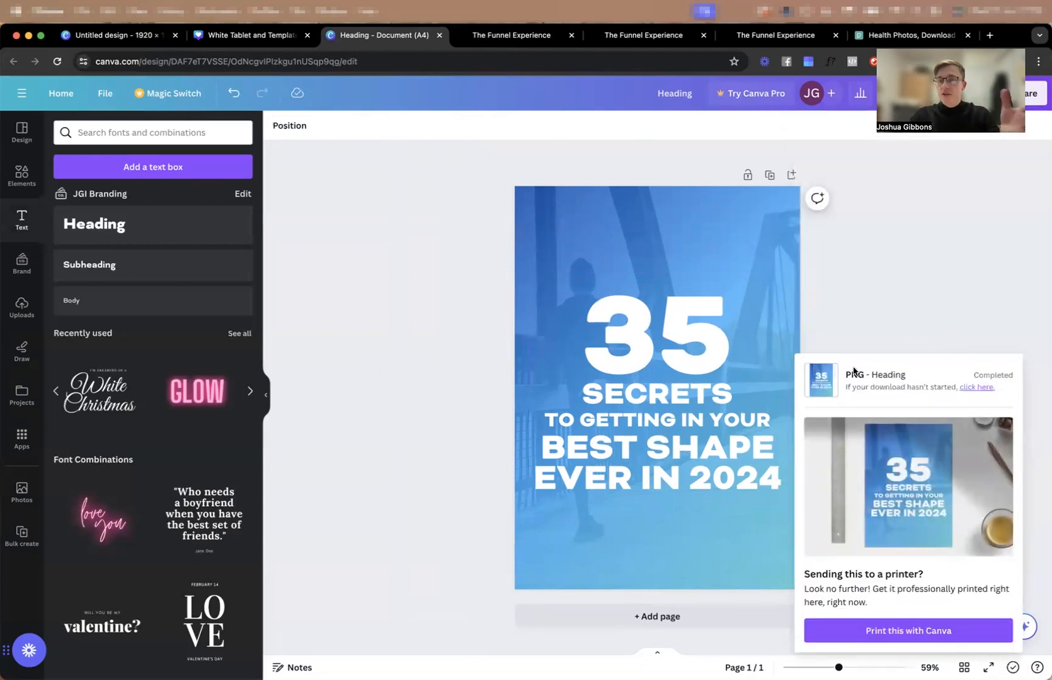
In the white tablet mockup design, upload Heading.png and fill the tablet screen and both paper sheets with it.
left_click(245, 35)
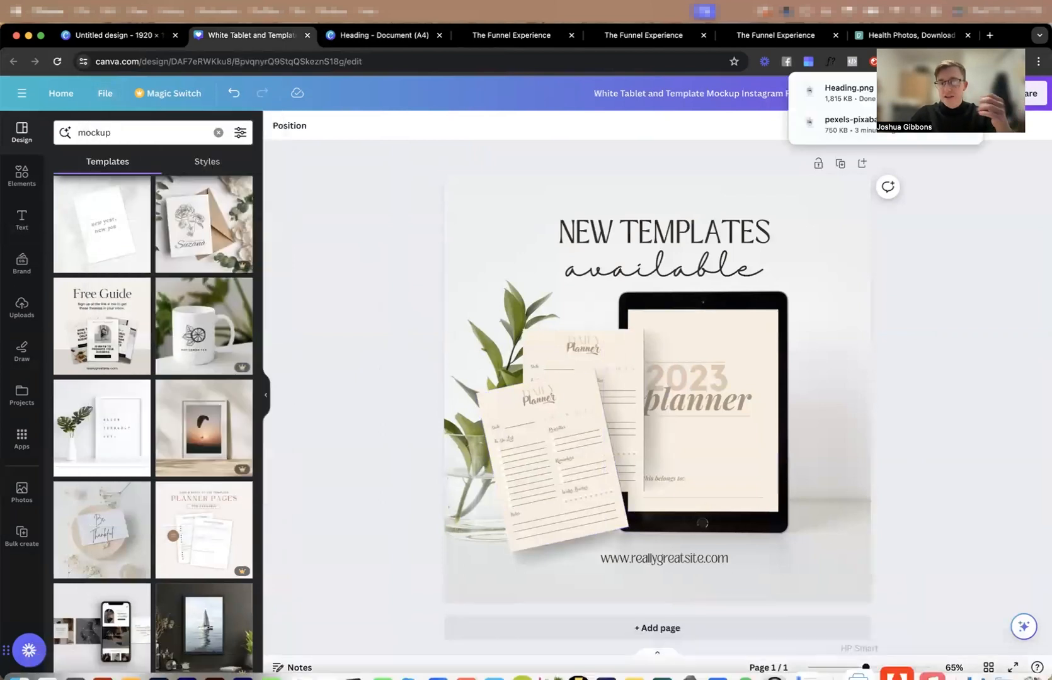
left_click(984, 653)
left_click_drag(436, 168, 172, 327)
left_click_drag(72, 267, 618, 362)
left_click_drag(88, 291, 598, 477)
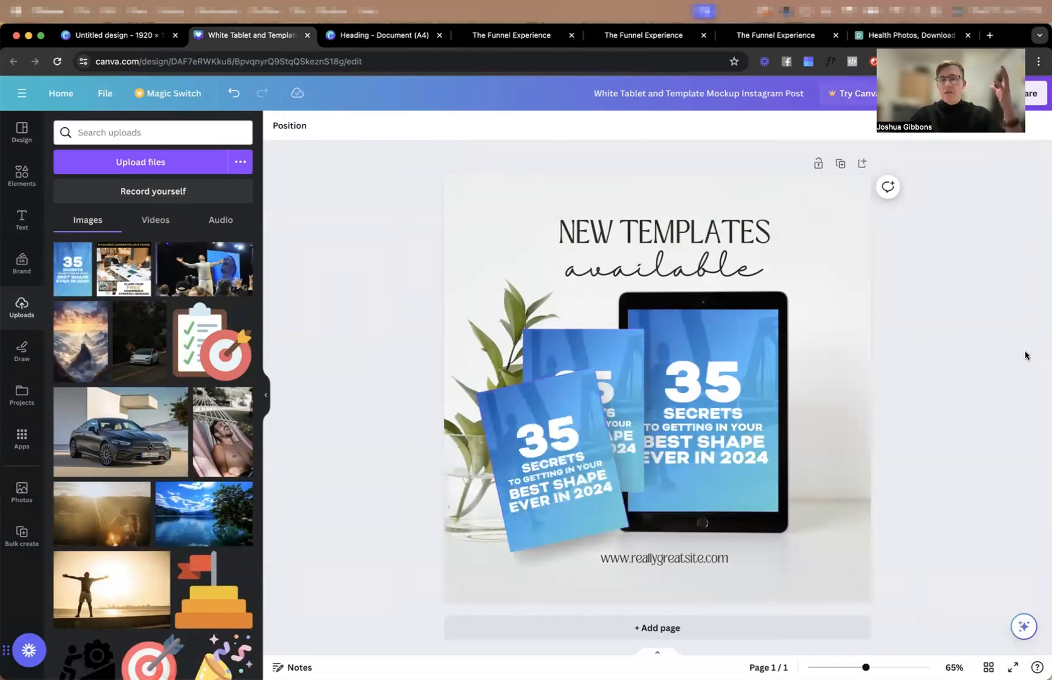
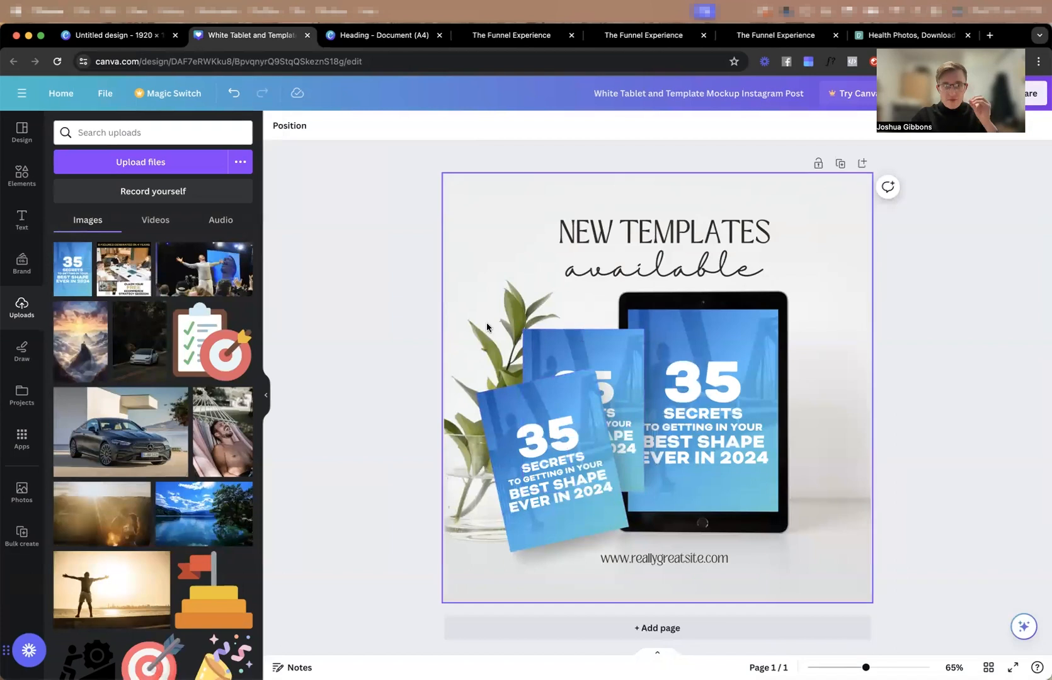
In the Heading document, duplicate the cover page and delete the blue gradient overlay and the background photo from the copy.
left_click(377, 36)
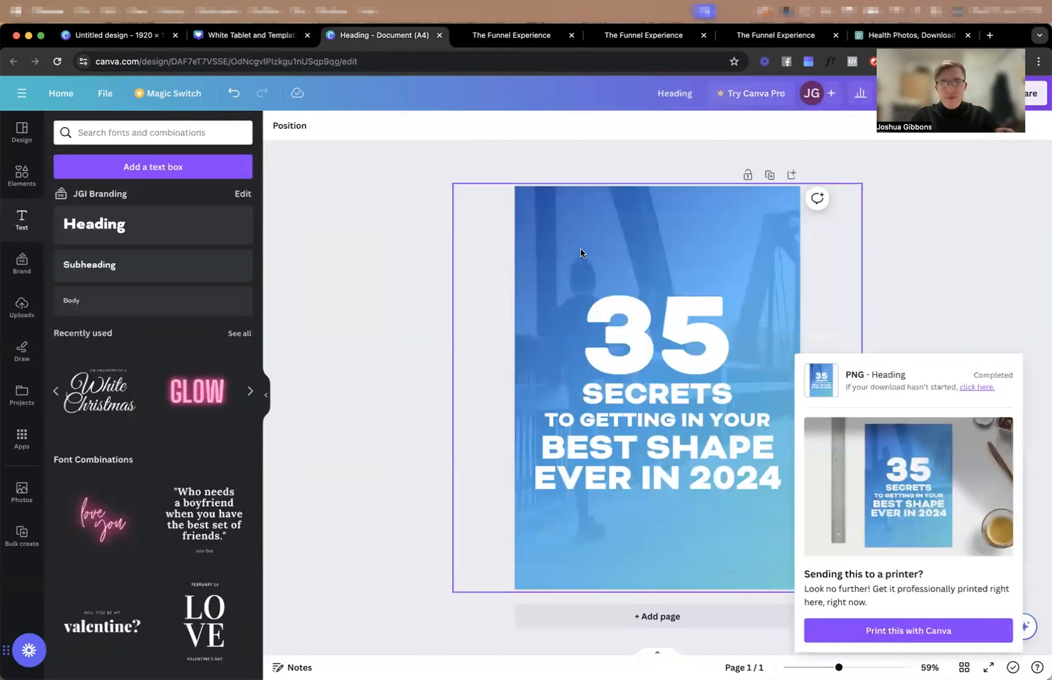
left_click(770, 174)
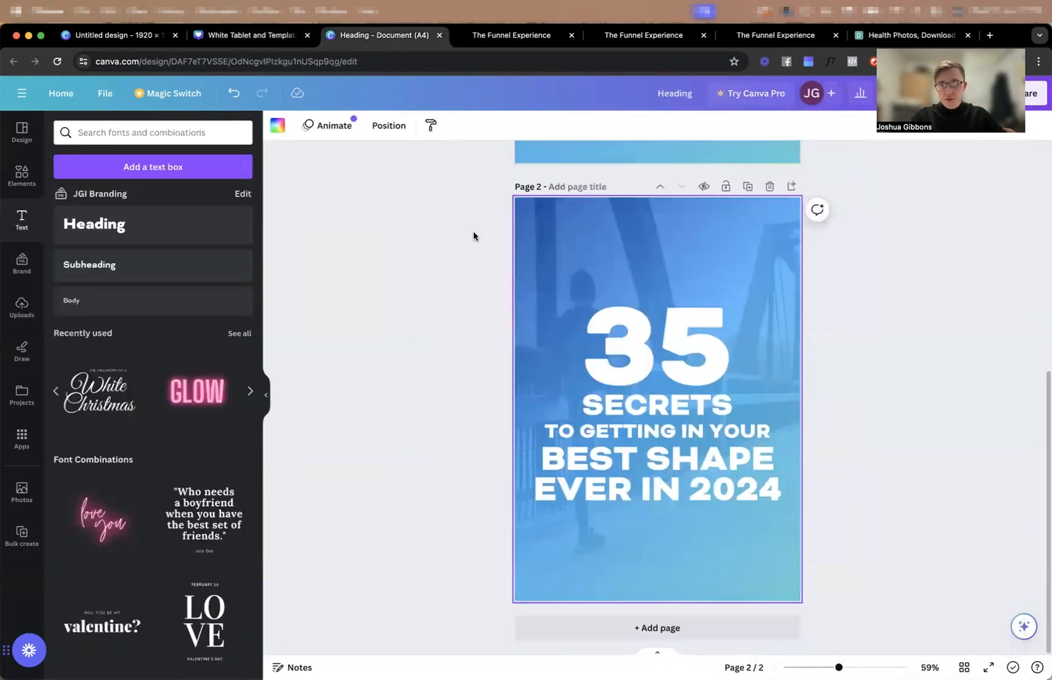
left_click(571, 241)
key("Delete")
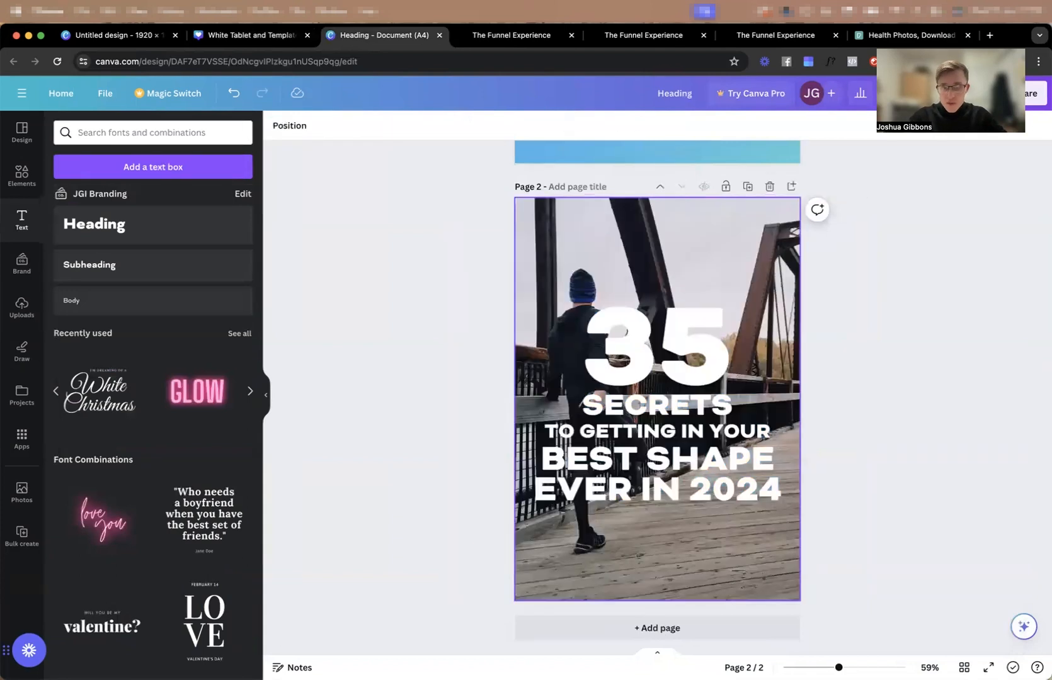
left_click(546, 223)
key("Delete")
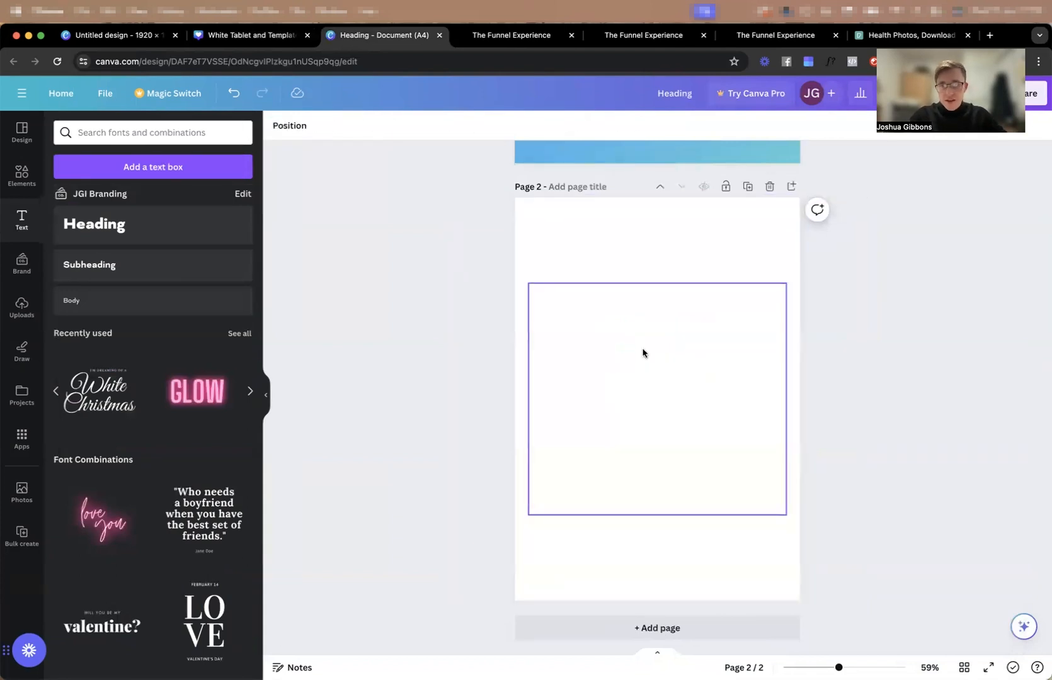
Delete the large 35 from the white cover text on page 2.
left_click(642, 353)
left_click(686, 255)
left_click(748, 308)
left_click(663, 367)
key("Delete")
Recolour the SECRETS text dark blue, then shrink it to size 42 in the page's top-left corner.
left_click(645, 428)
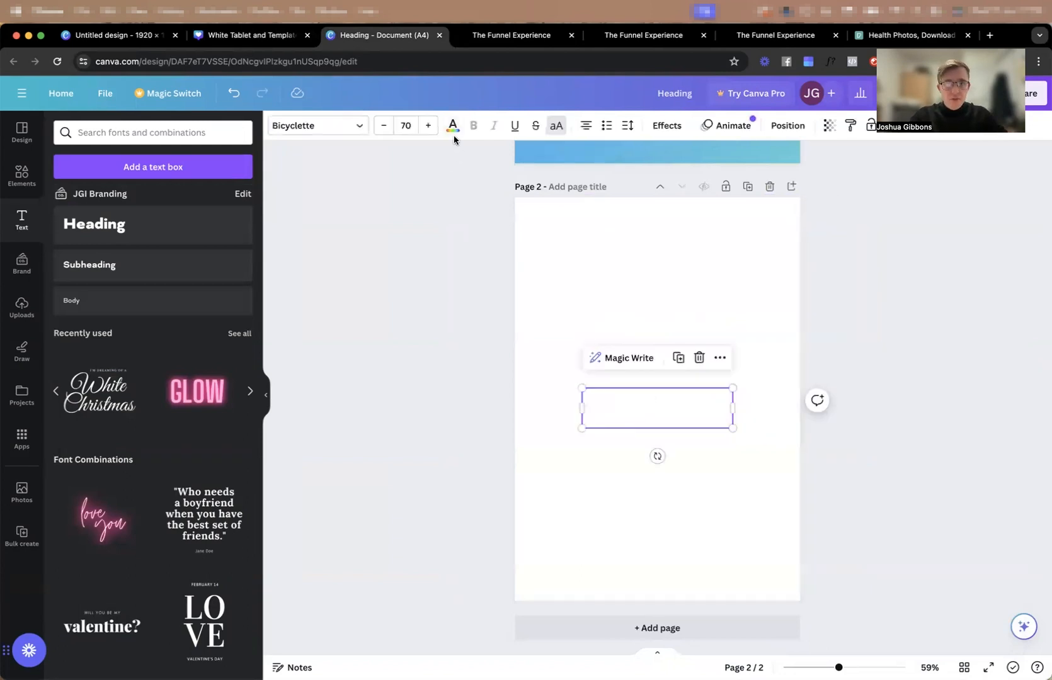
left_click(452, 126)
left_click(101, 201)
left_click_drag(657, 409, 600, 235)
left_click_drag(676, 255, 617, 239)
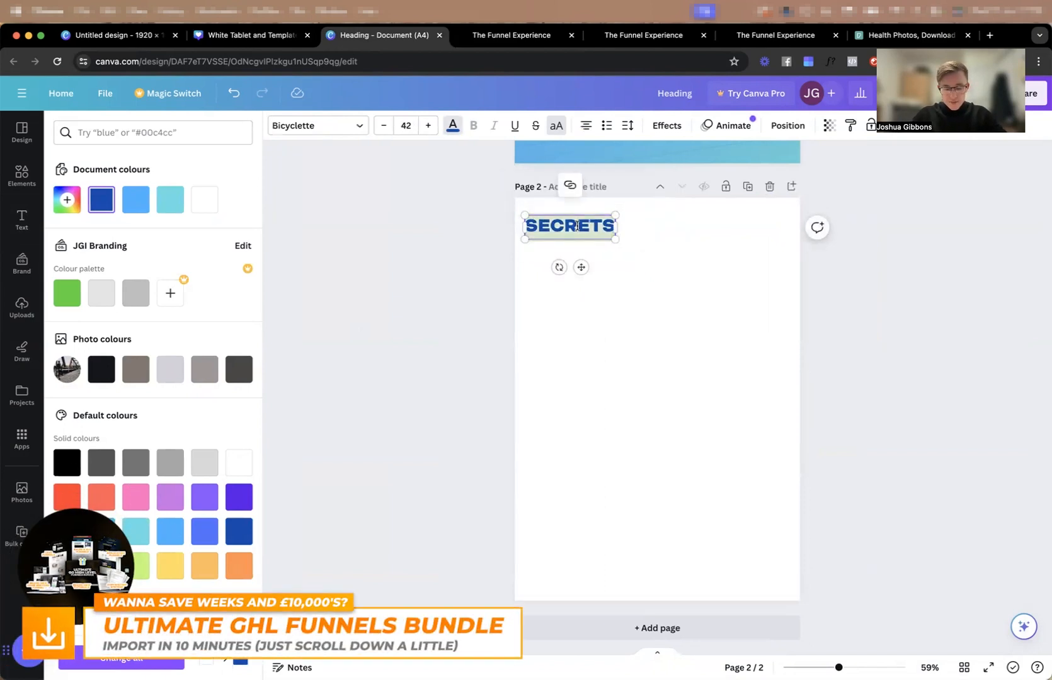
Change the blue text to "#1 - TITLE HERE" on a single line and delete the leftover white cover text below it.
type("#1 - TITLE HERE")
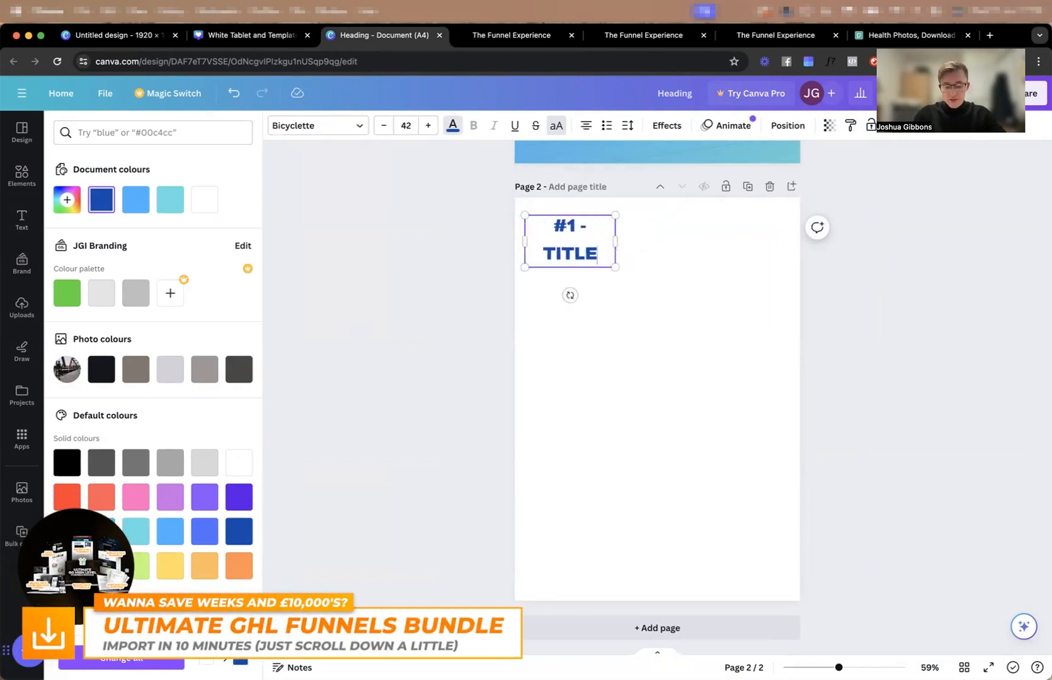
left_click_drag(615, 255, 693, 252)
left_click_drag(524, 298, 743, 566)
key("Delete")
Duplicate the title directly below itself and place a small green circle tick graphic, found with "tick", under the copy.
left_click_drag(604, 229, 603, 256, "alt")
left_click(22, 173)
left_click(126, 133)
type("tick")
key("Return")
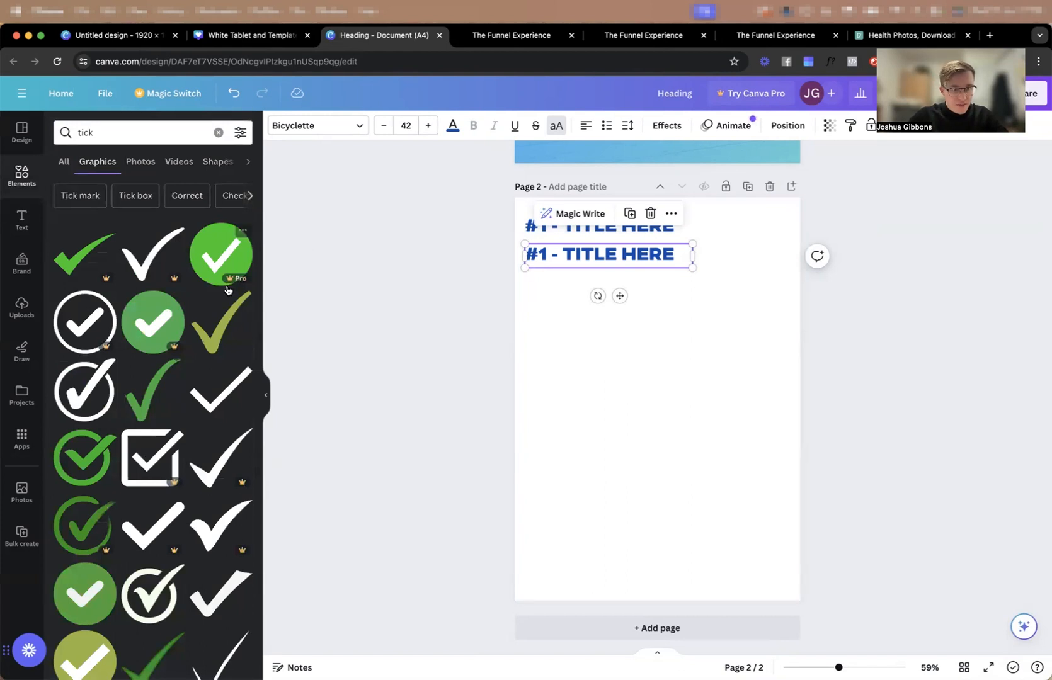
scroll(228, 291, "down", 3)
left_click(85, 507)
left_click_drag(716, 458, 533, 278)
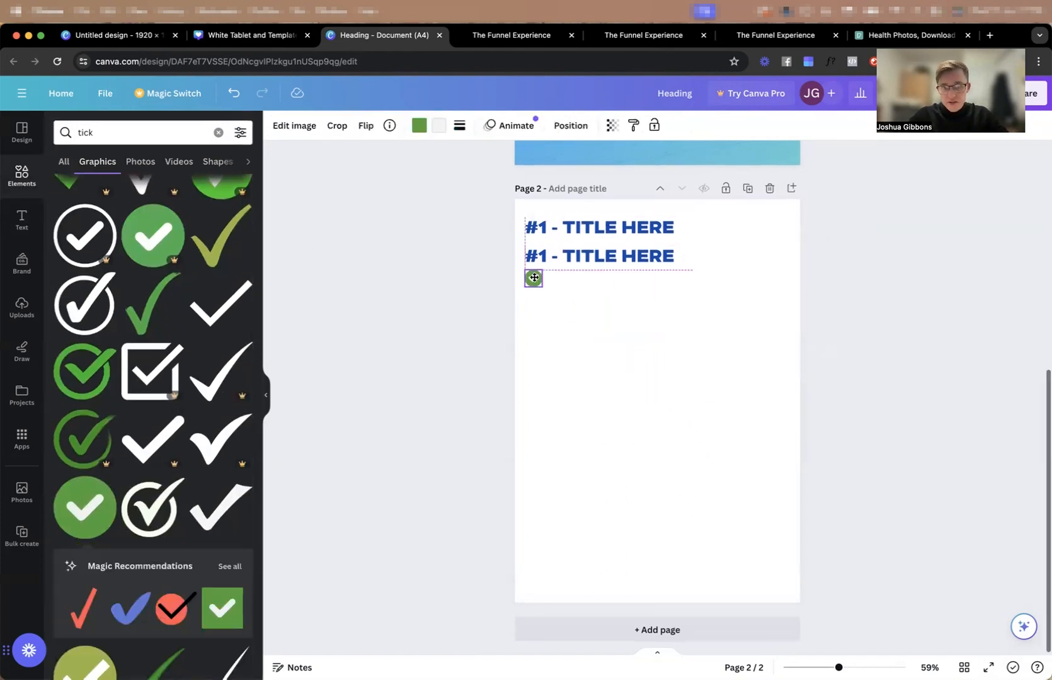
Shrink the second title to size 25.5 and line it up beside the green tick, directly under the main title.
left_click(590, 265)
left_click(336, 126)
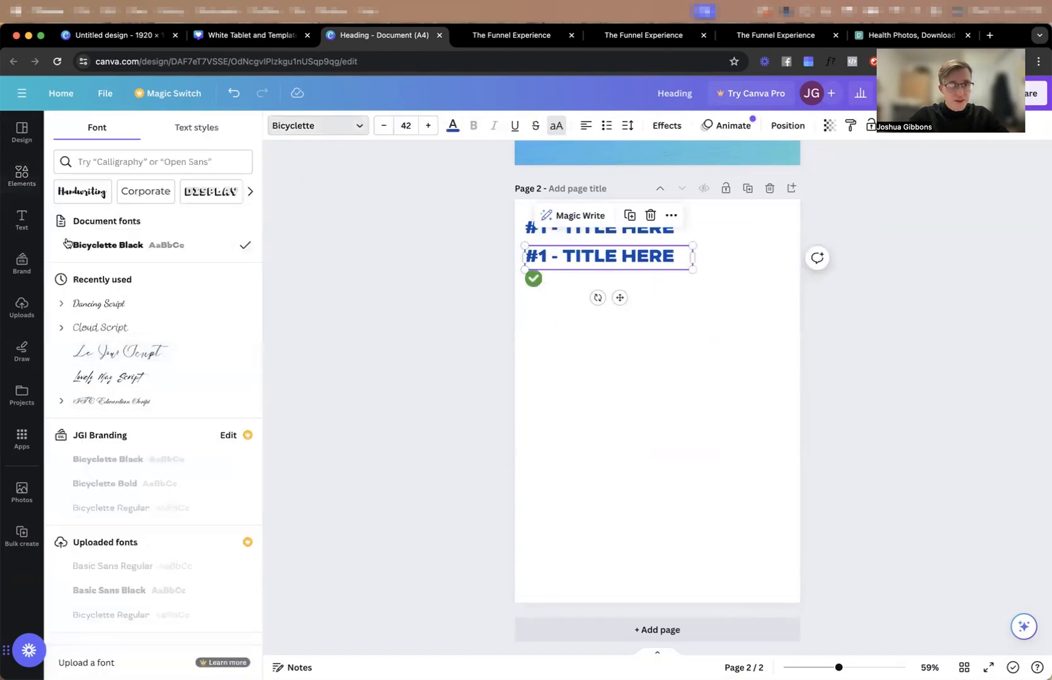
key("Escape")
left_click_drag(692, 243, 620, 299)
key("super+z")
left_click_drag(520, 302, 567, 268)
Duplicate the small title below the tick row, turn off its capitals and set it in Canva Sans at a smaller size.
mouse_move(567, 278)
left_mouse_down()
mouse_move(566, 254)
mouse_move(560, 287)
left_mouse_up()
left_click(568, 289)
left_click(584, 260)
left_click(556, 125)
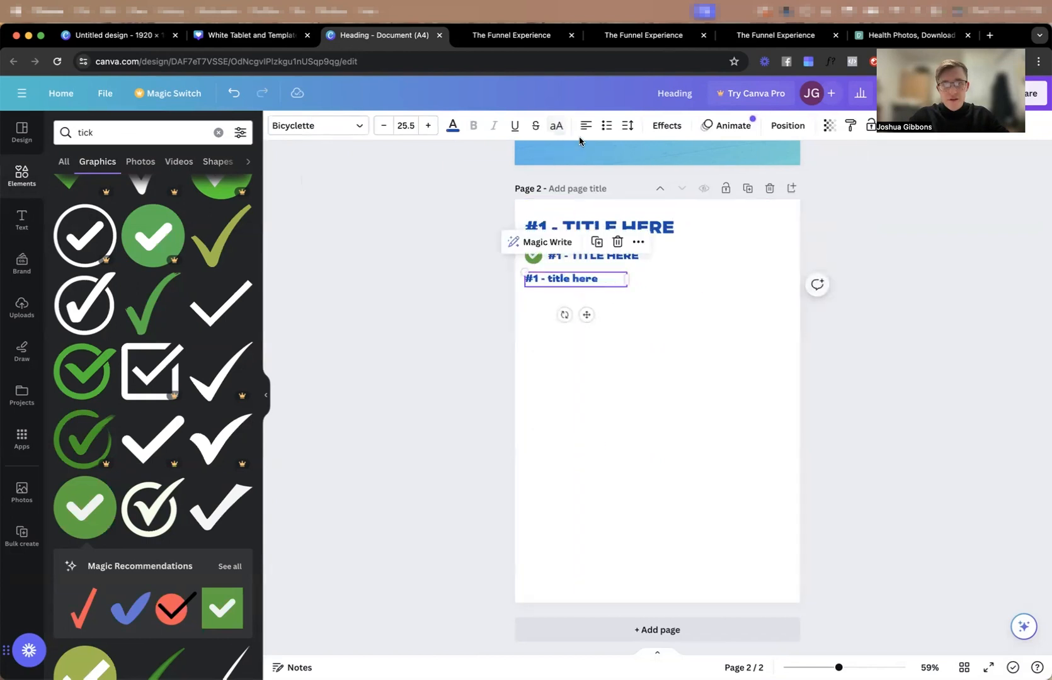
left_click(272, 126)
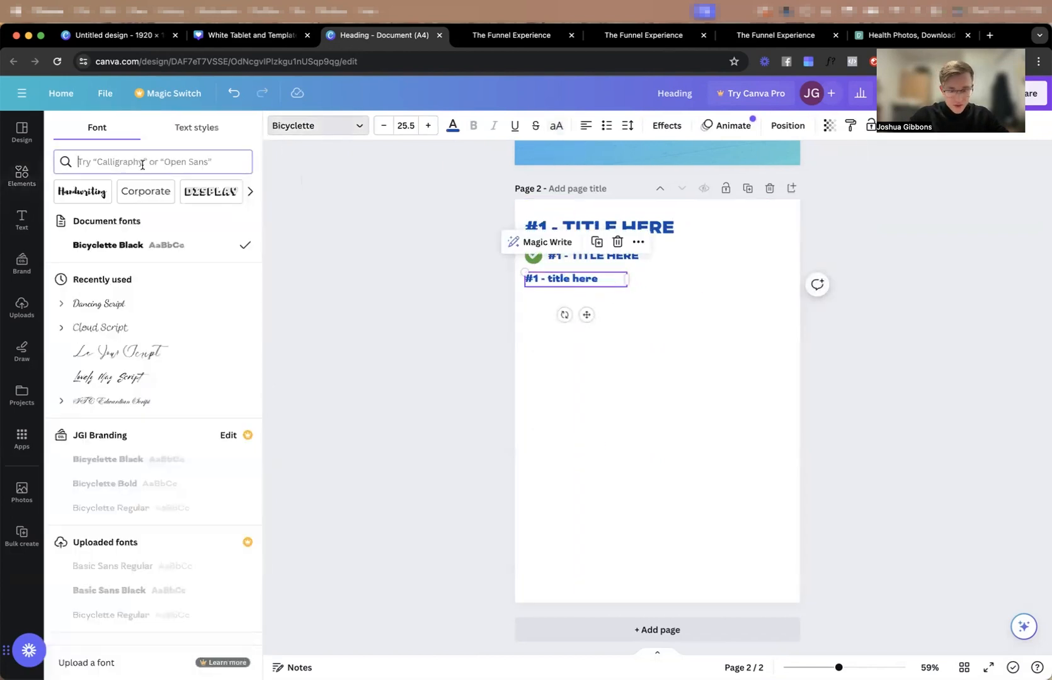
type("sans")
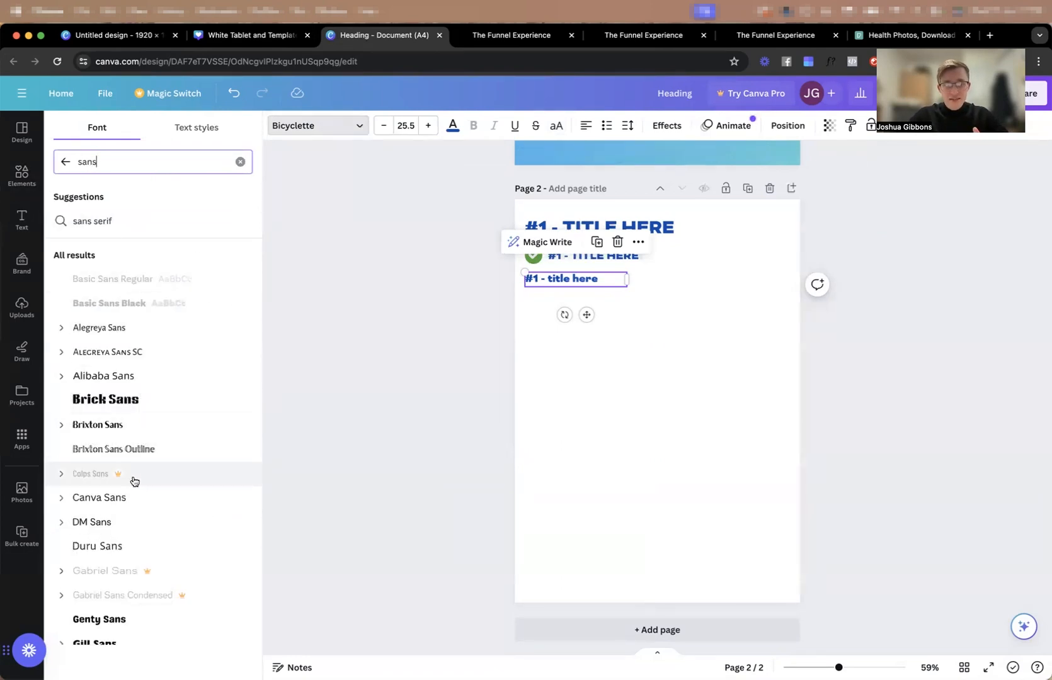
left_click(125, 497)
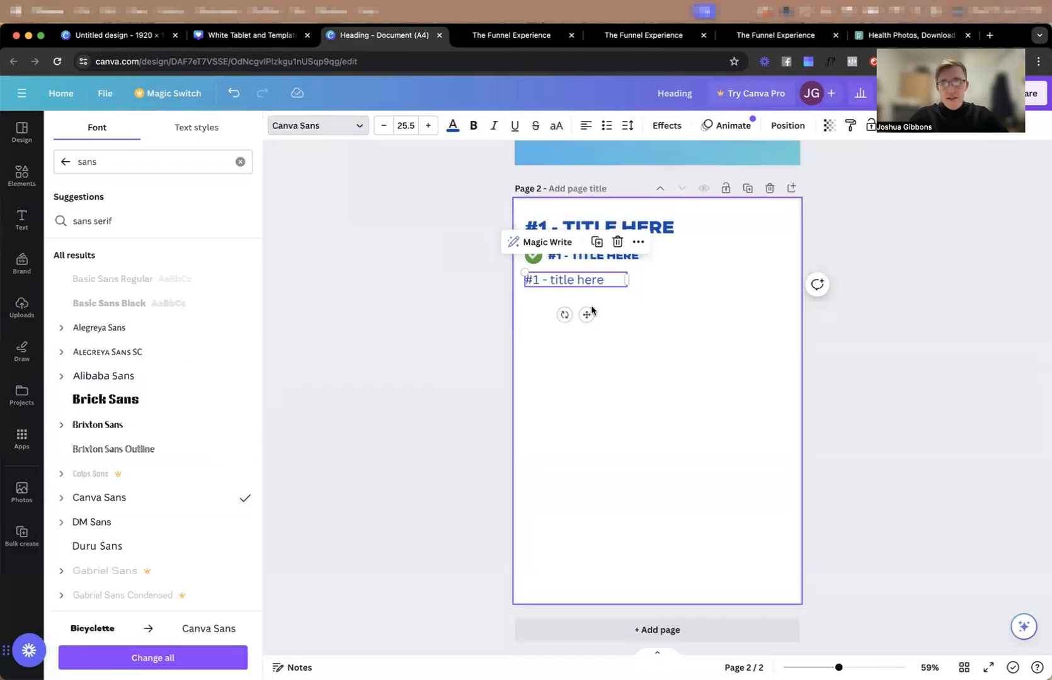
left_click(377, 124)
left_click(669, 332)
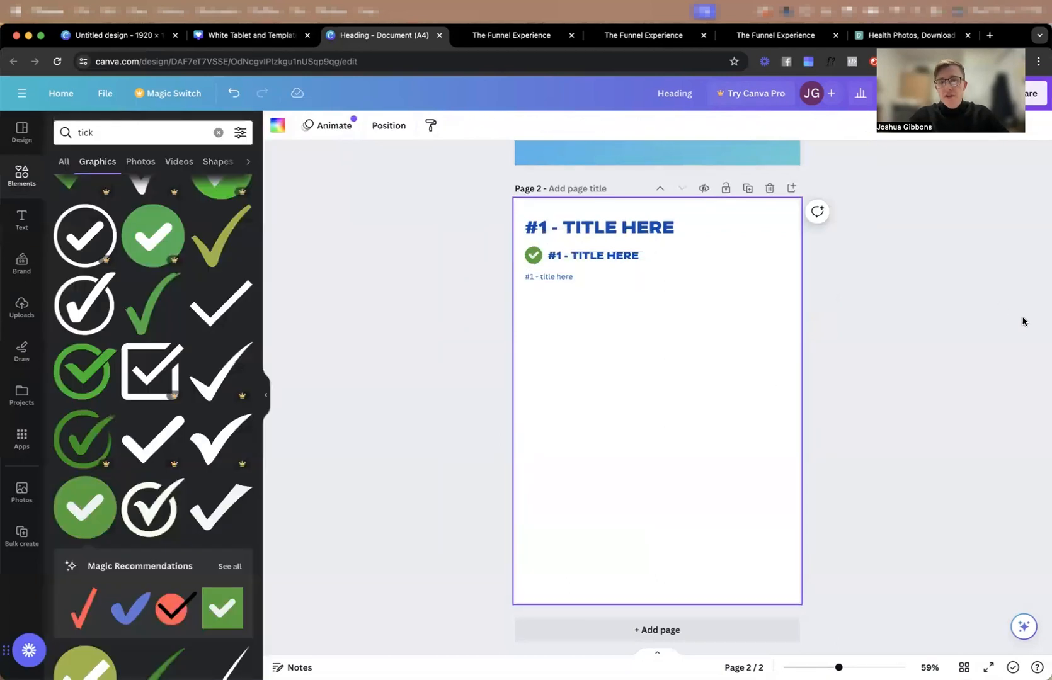
Capture a screenshot of page 2, upload it to the white tablet mockup design and fill the rear paper sheet with it.
key("super+shift+4")
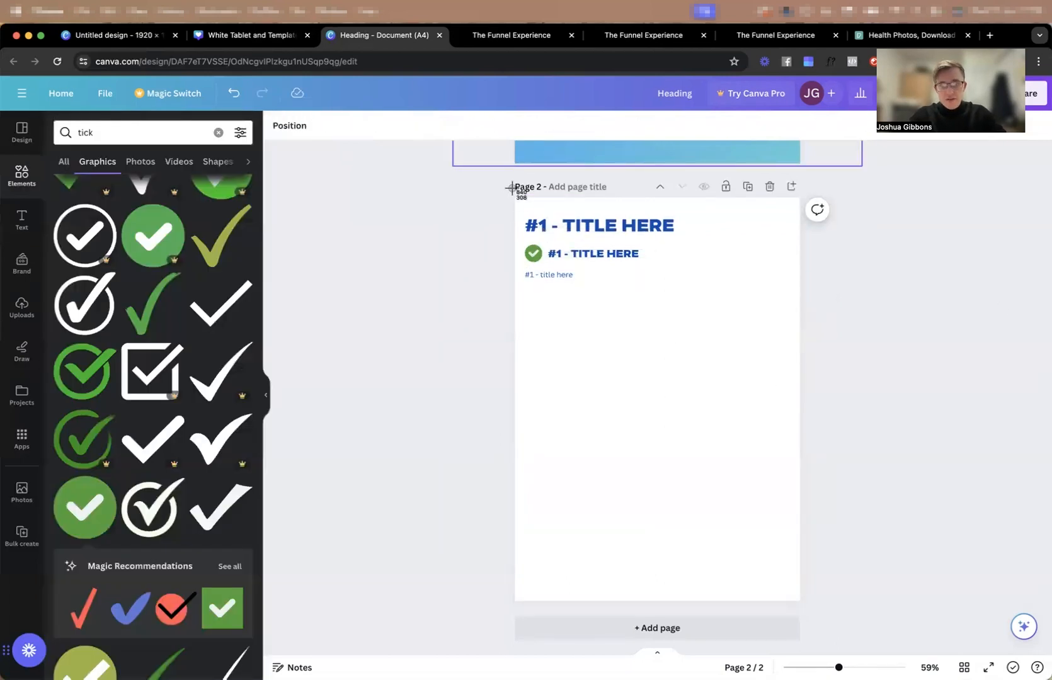
left_click_drag(513, 197, 799, 600)
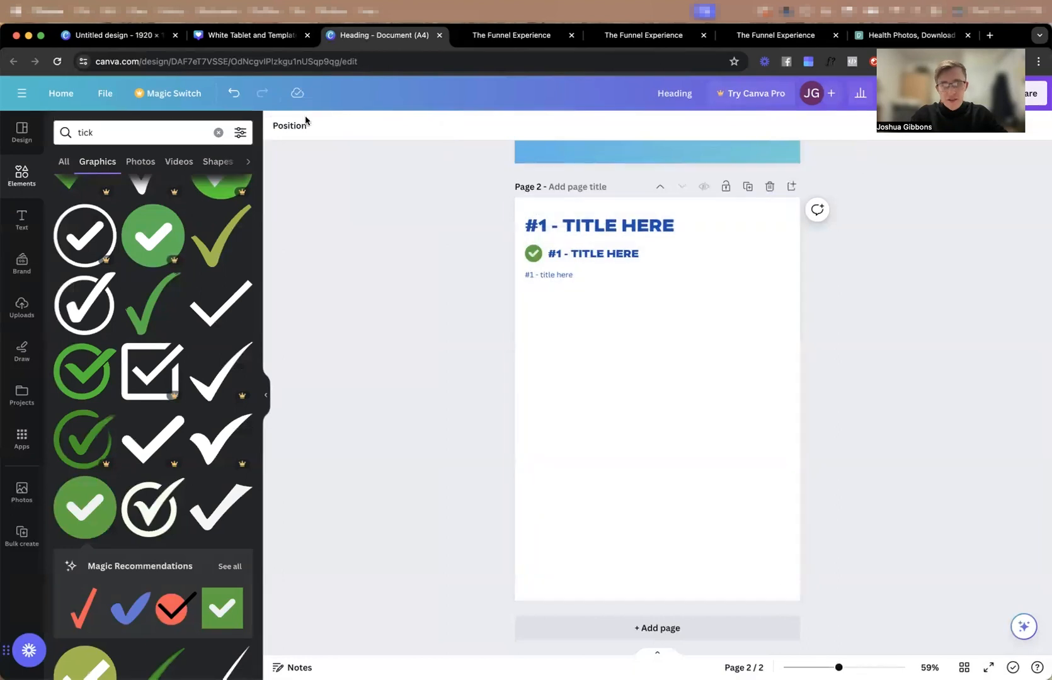
left_click(267, 36)
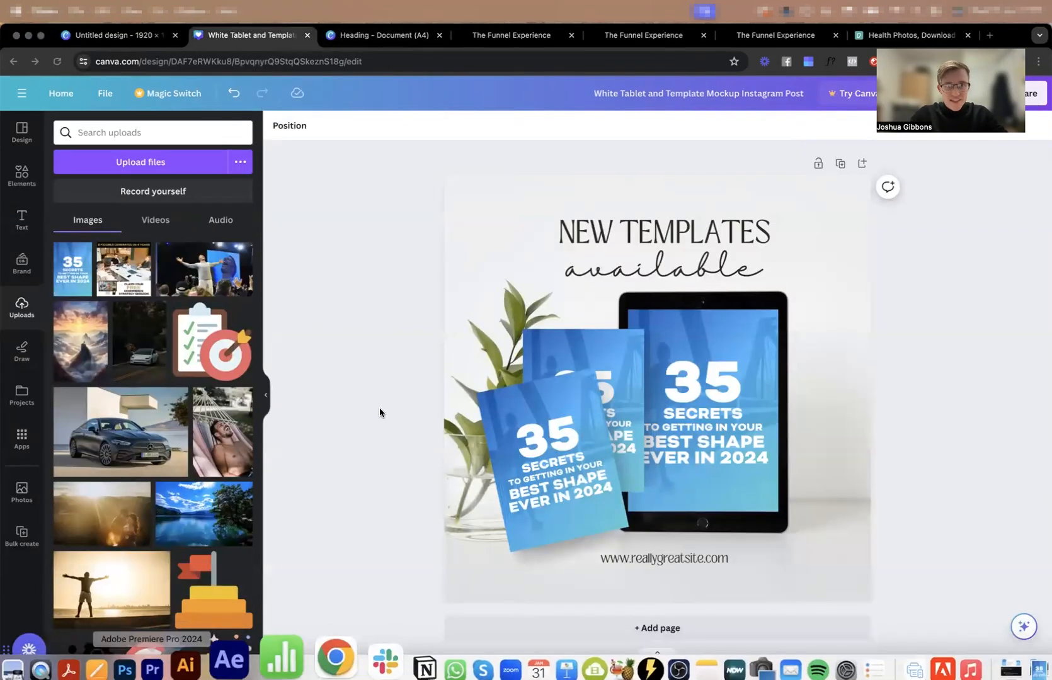
left_click(13, 670)
left_click(57, 291)
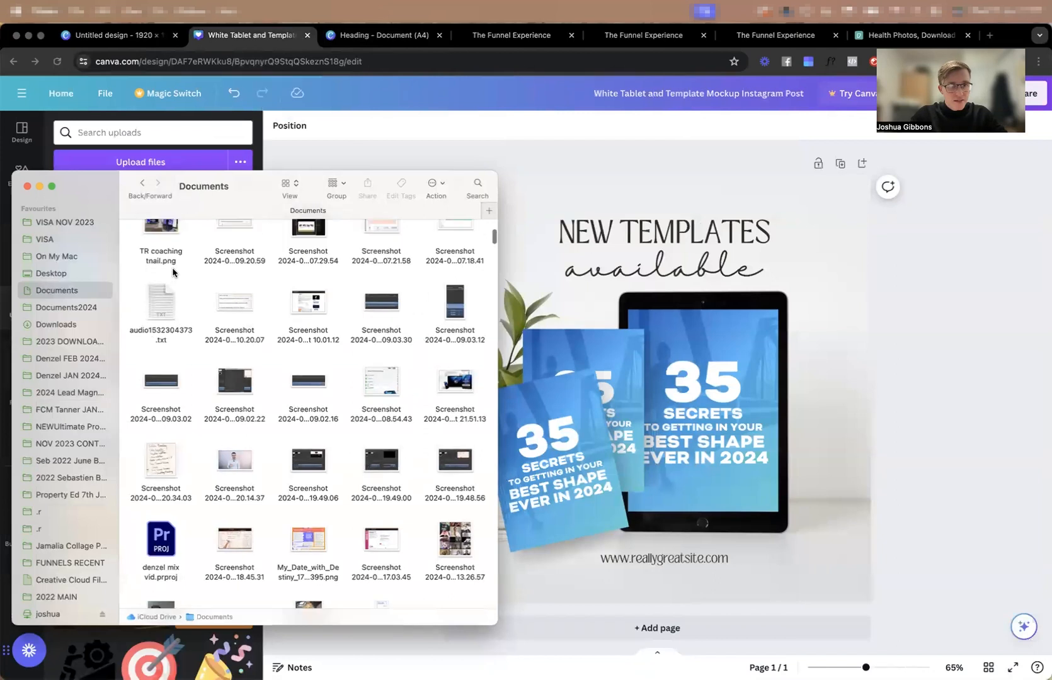
left_click_drag(157, 263, 189, 653)
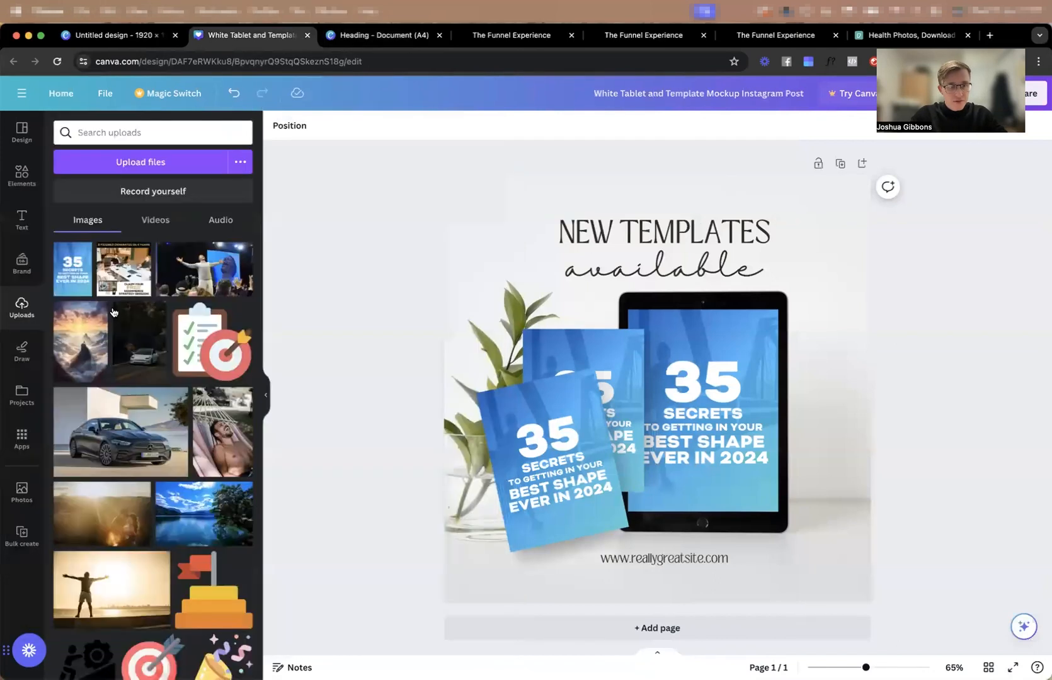
left_click_drag(74, 274, 573, 363)
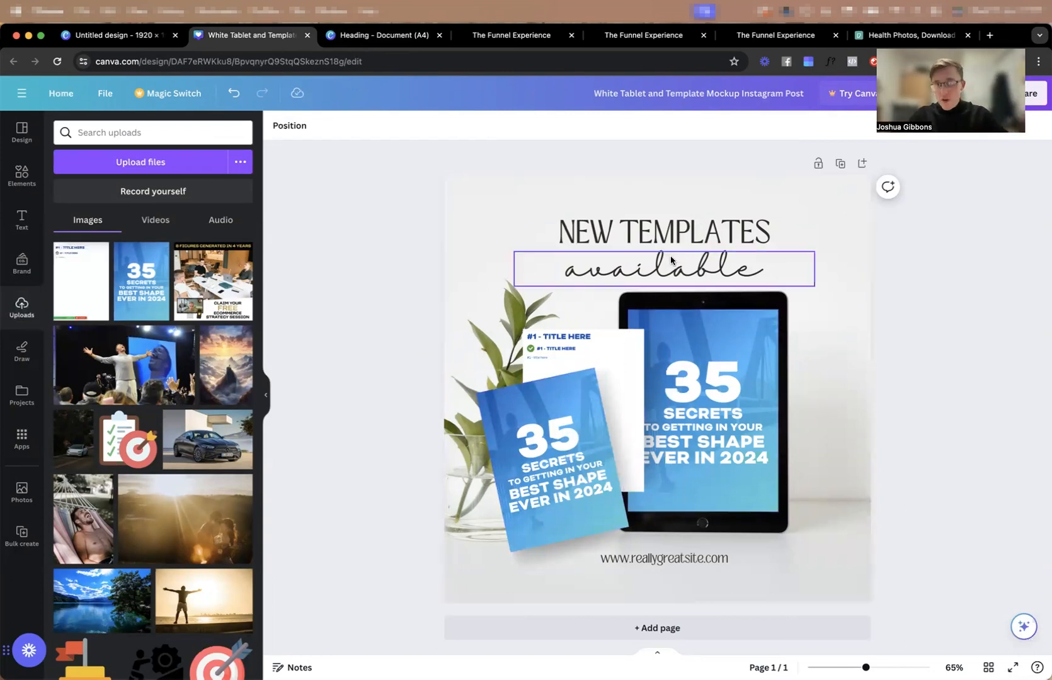
Delete the "NEW TEMPLATES available" heading and the website address from the mockup, and undo the removal of the background photo.
left_click_drag(388, 187, 652, 270)
key("Delete")
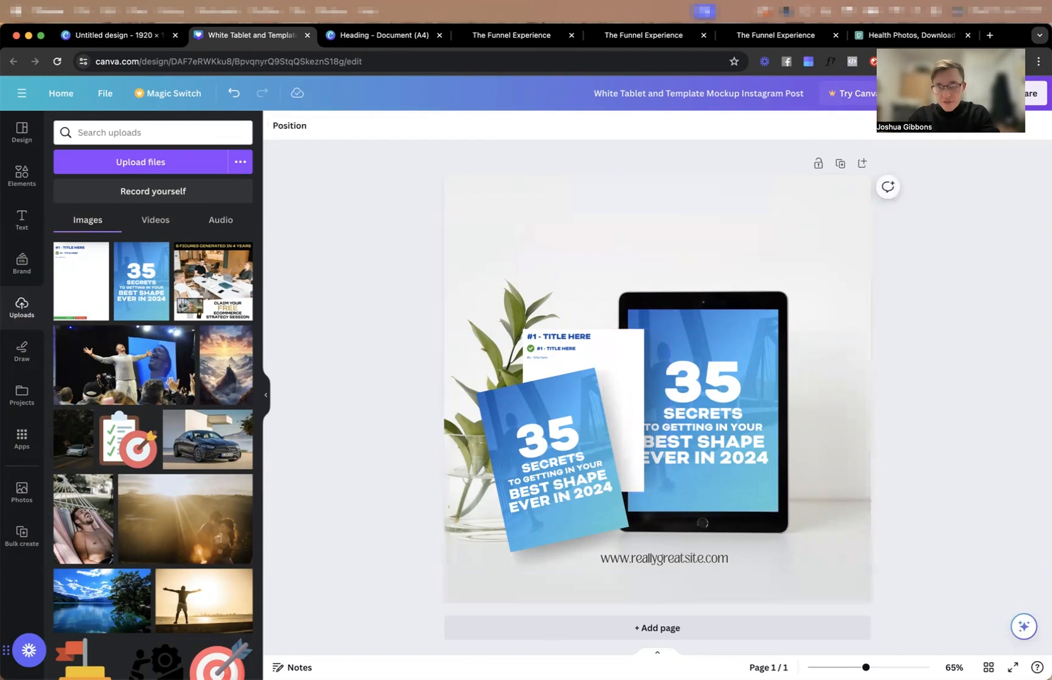
key("Delete")
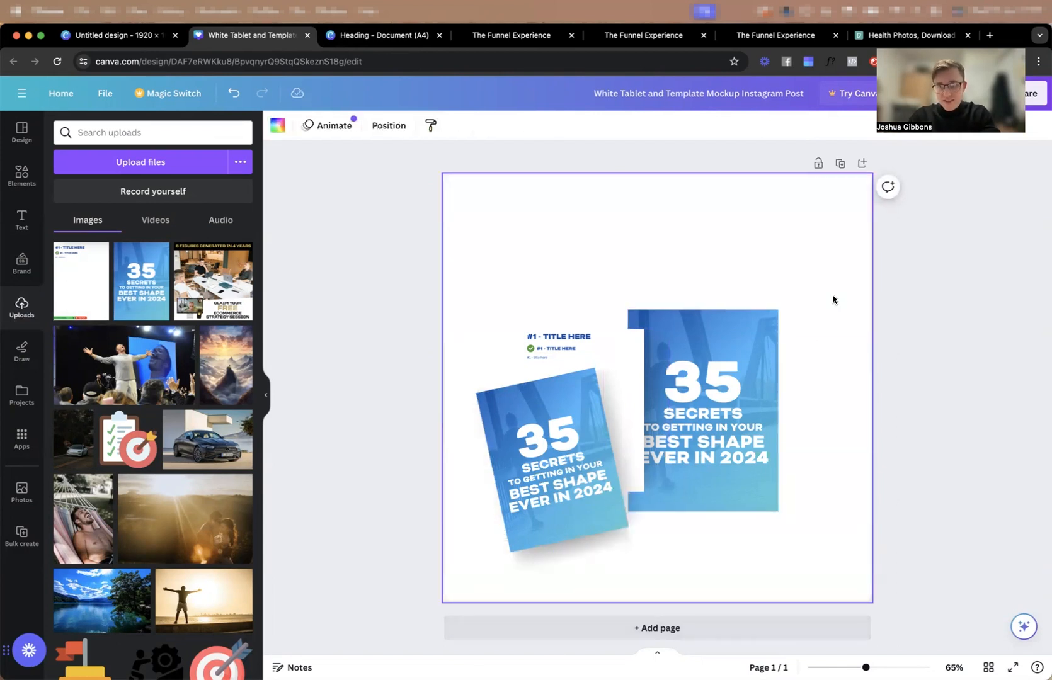
key("super+z")
left_click(991, 329)
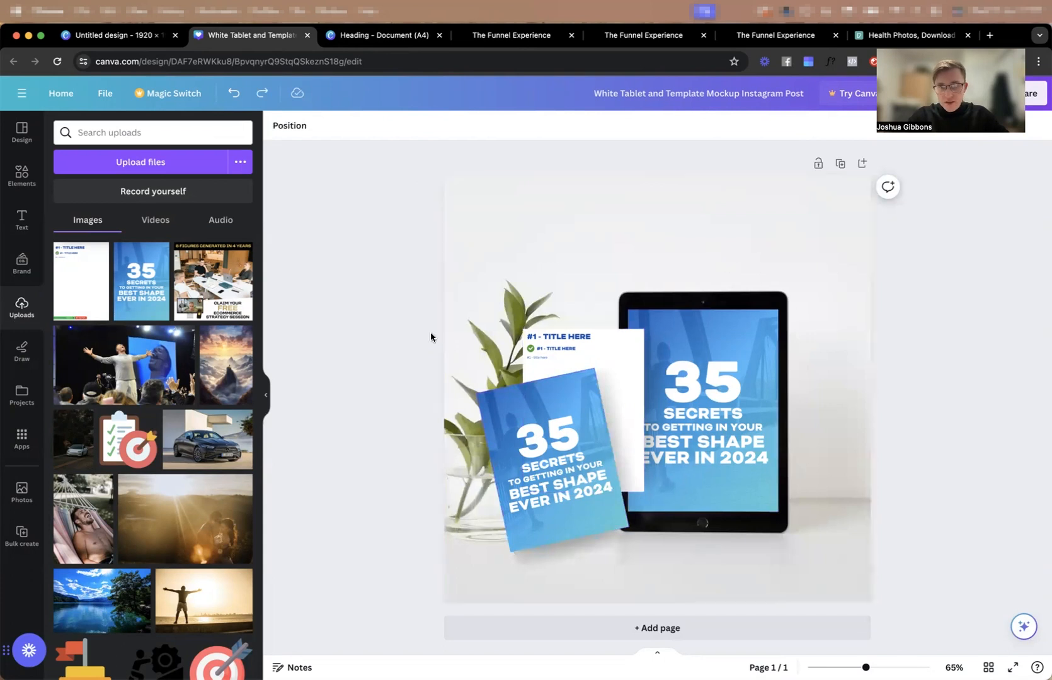
Try to detach the tablet photo from the mockup's background, then undo it.
left_click_drag(385, 263, 785, 558)
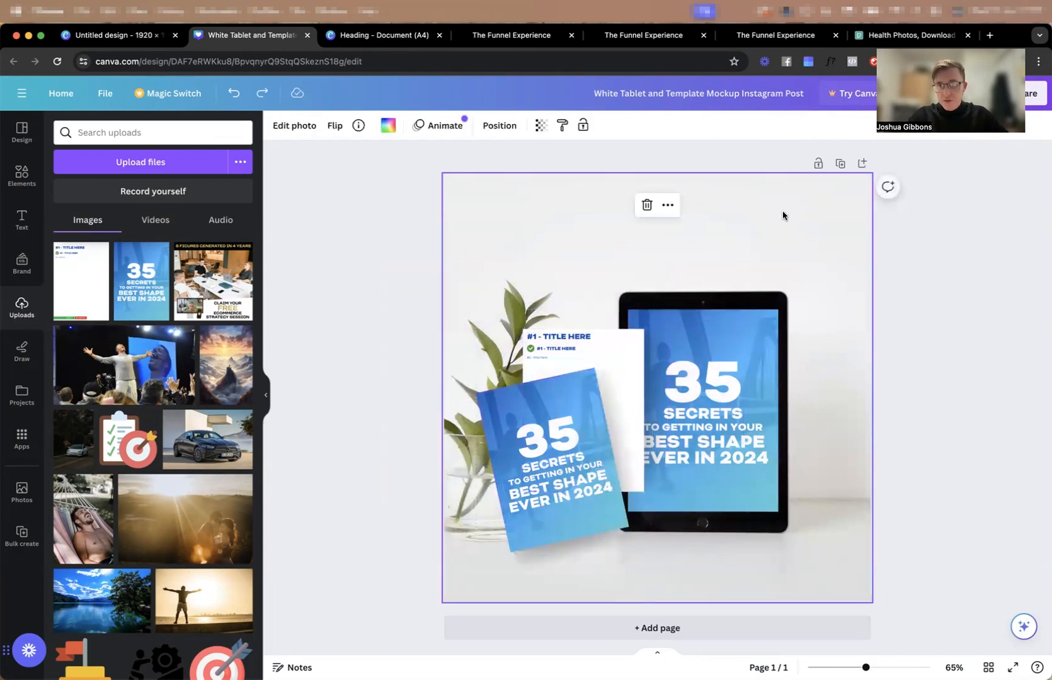
right_click(545, 209)
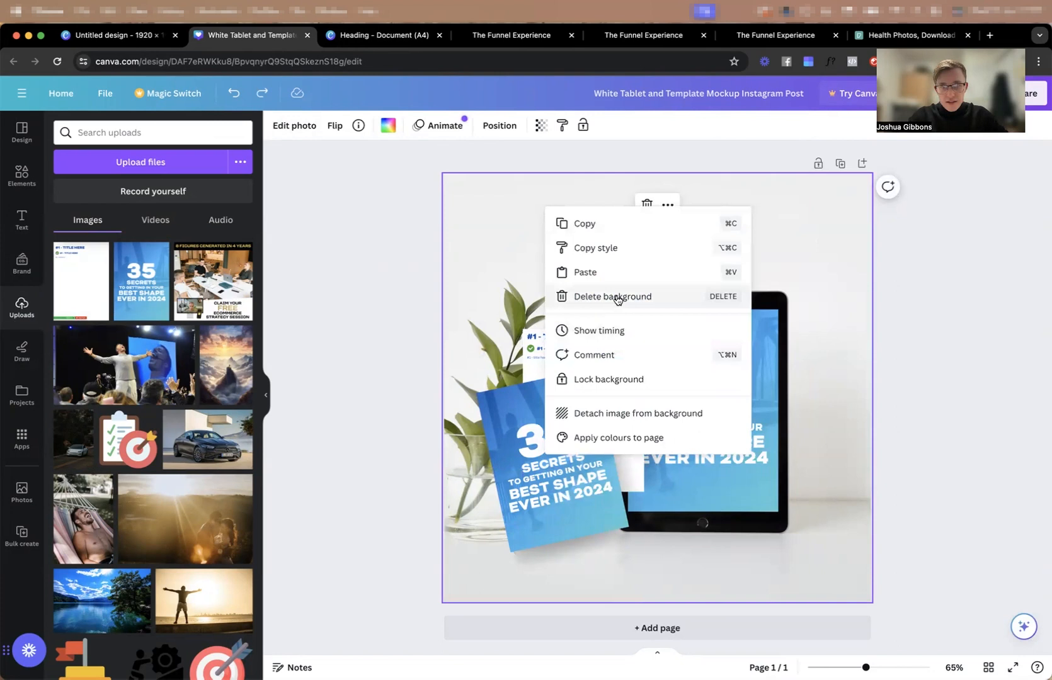
left_click(616, 419)
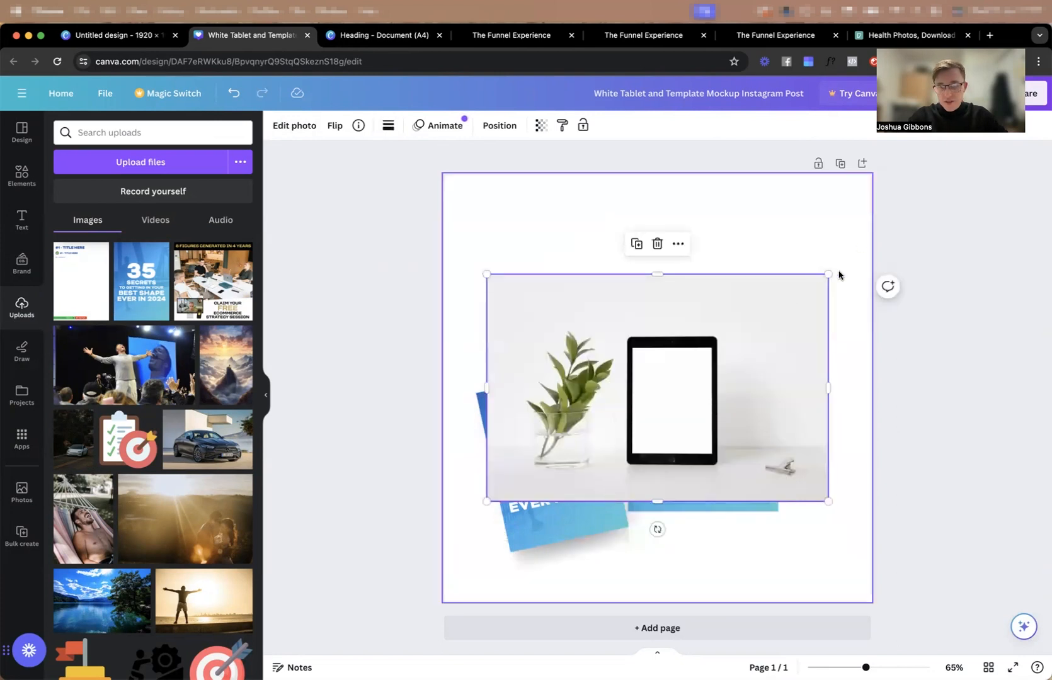
key("super+z")
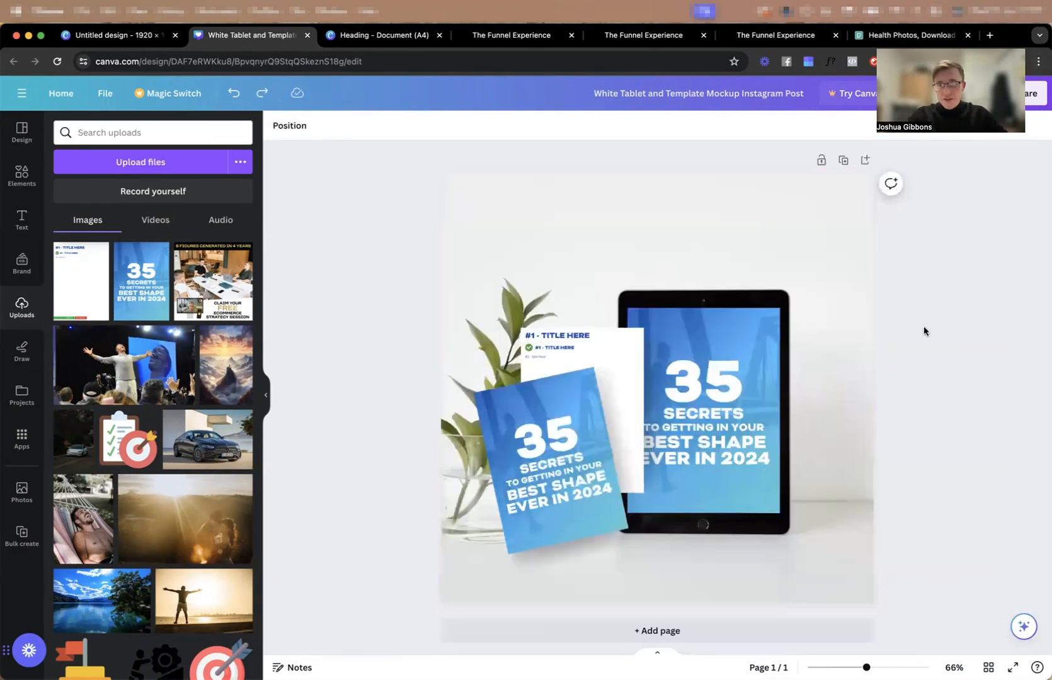
Detach the background tablet photo again and move it to the lower part of the page, then undo both changes.
scroll(806, 300, "up", 3)
scroll(803, 303, "down", 1)
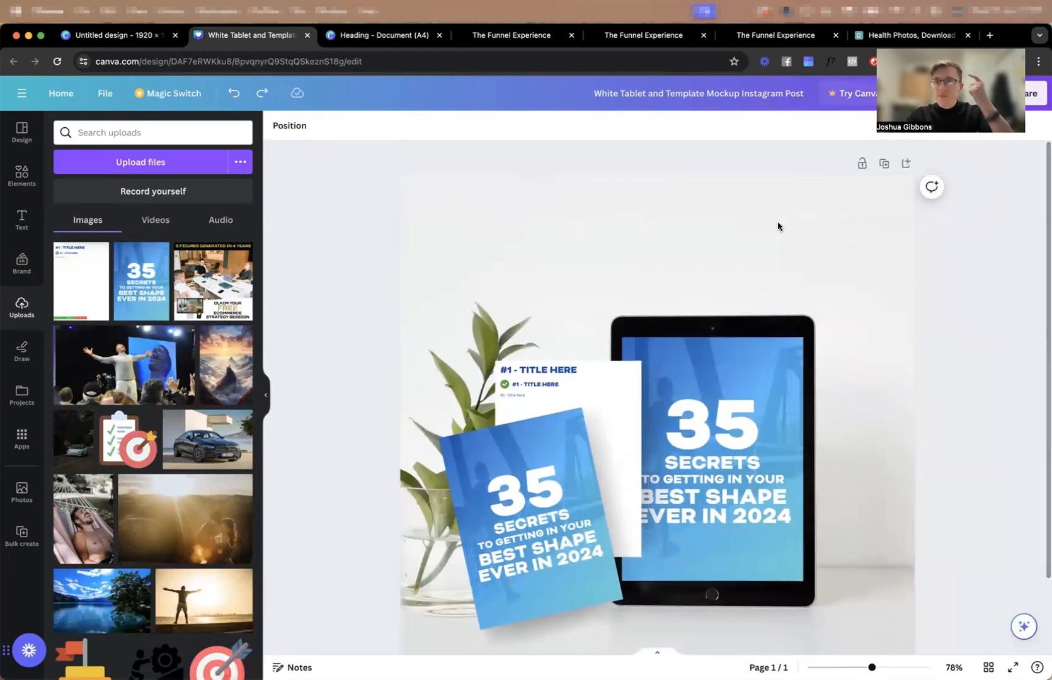
scroll(802, 235, "down", 2)
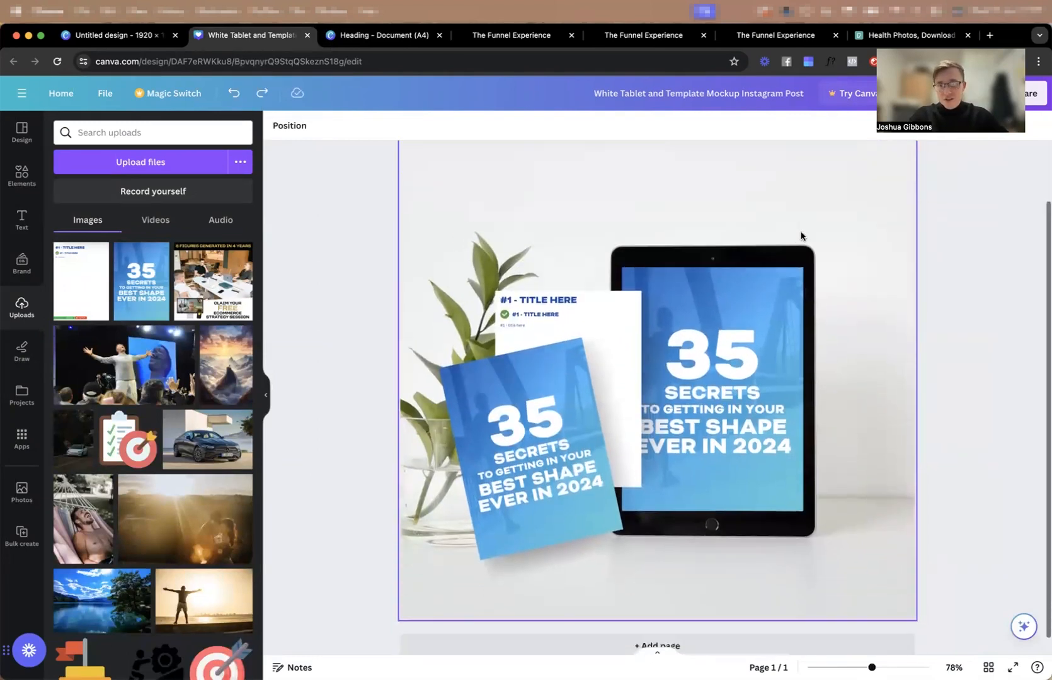
left_click(751, 226)
right_click(676, 223)
left_click(737, 403)
left_click_drag(735, 289, 781, 553)
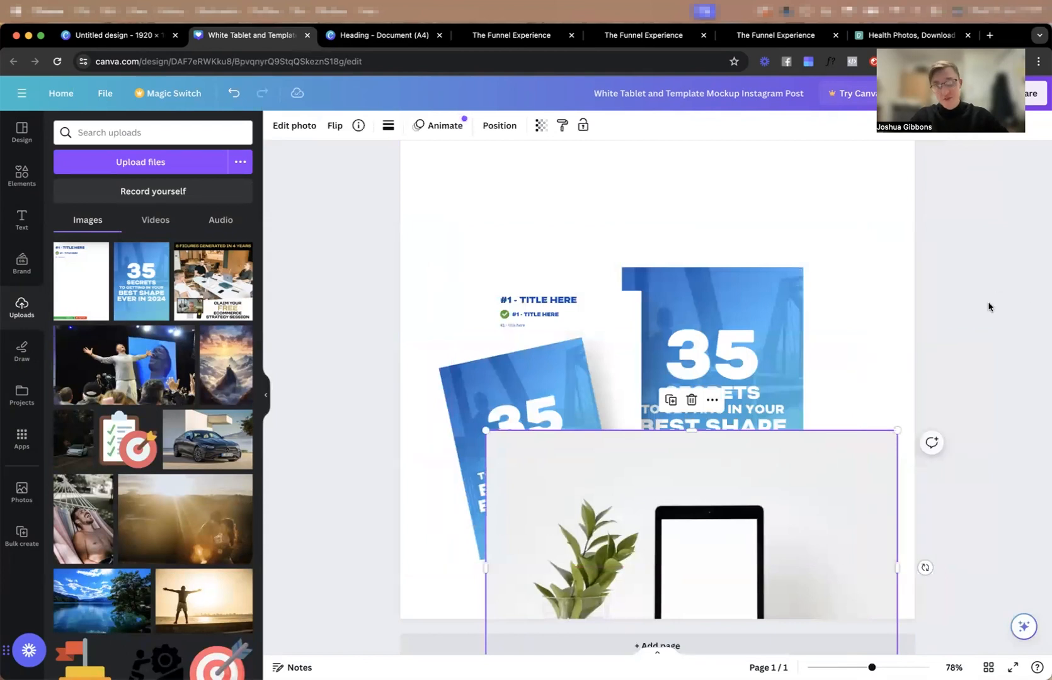
key("super+z")
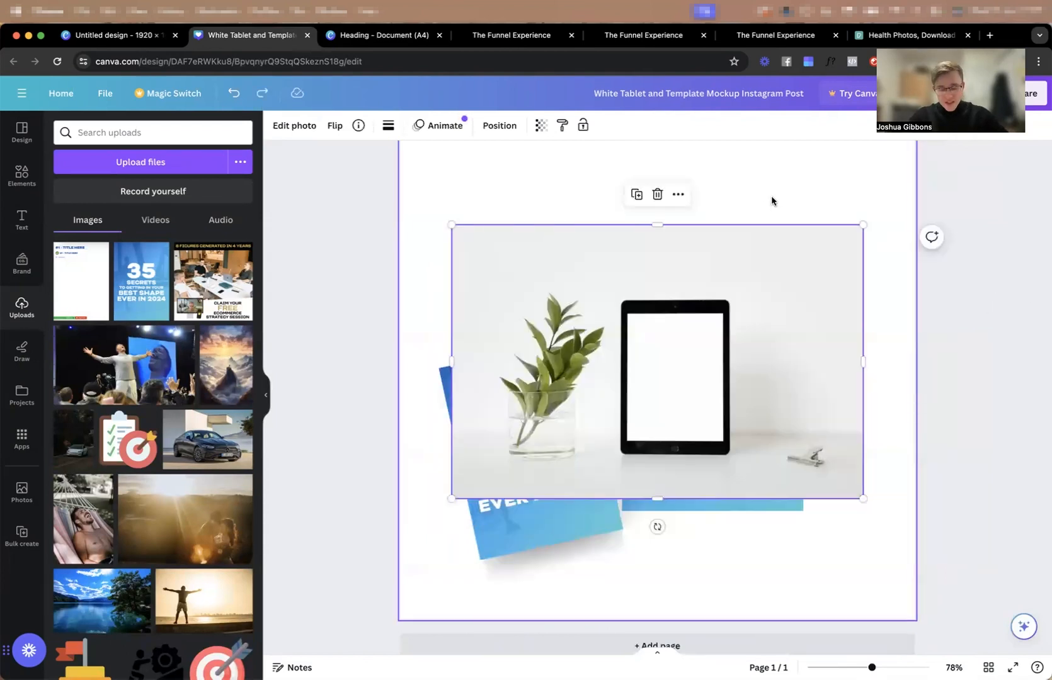
key("super+z")
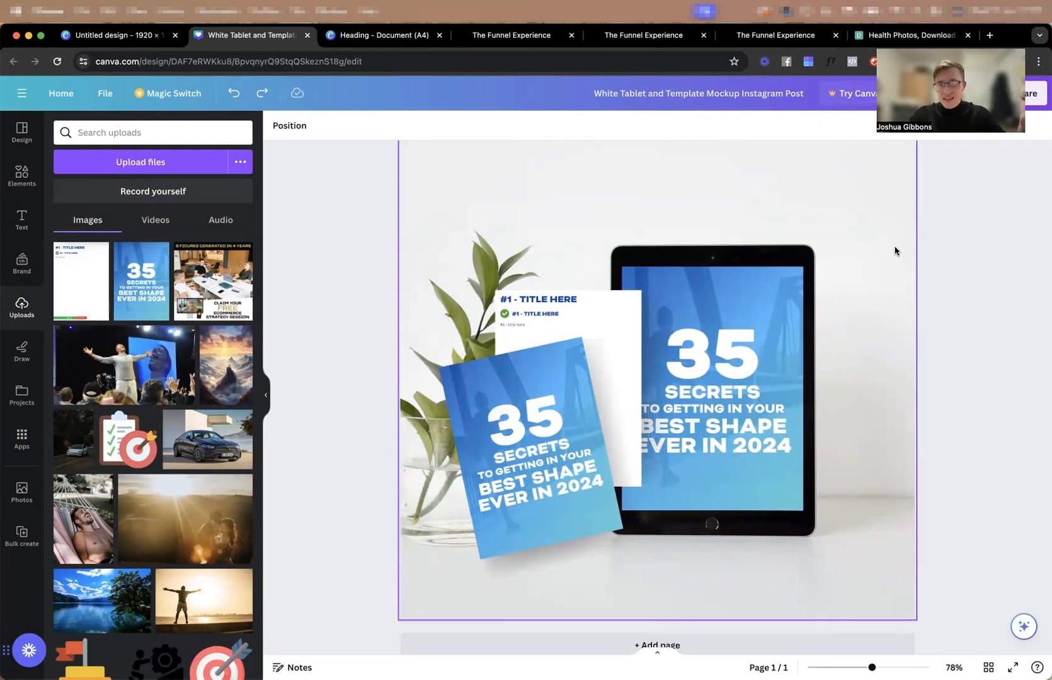
Delete the background tablet photo and the cover image that filled the tablet screen.
left_click(873, 294)
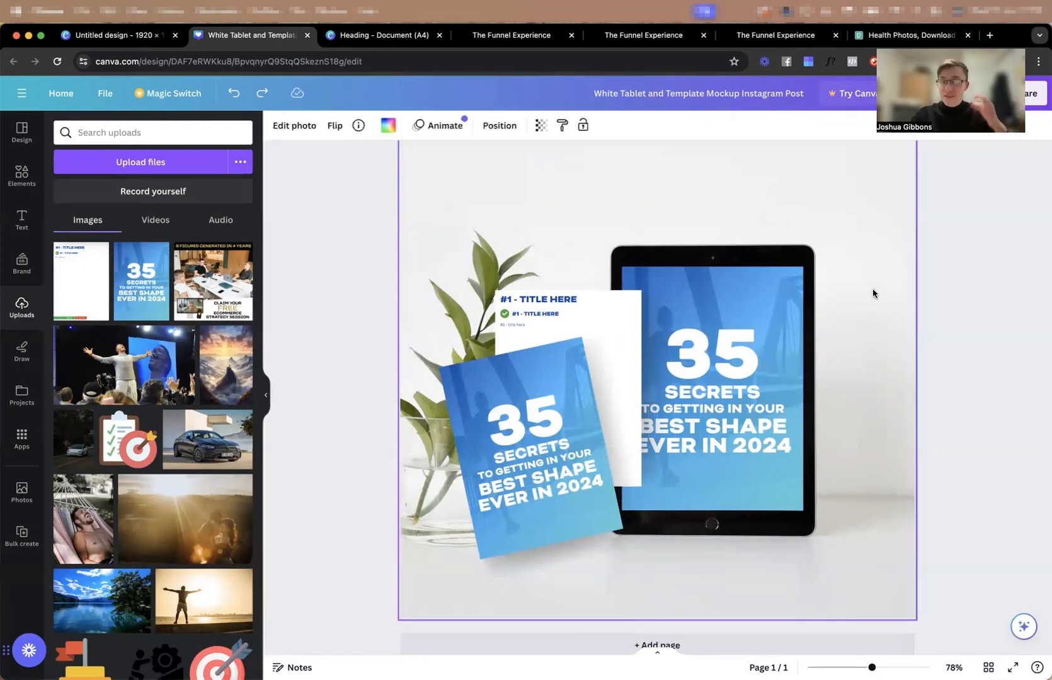
key("Delete")
left_click(702, 355)
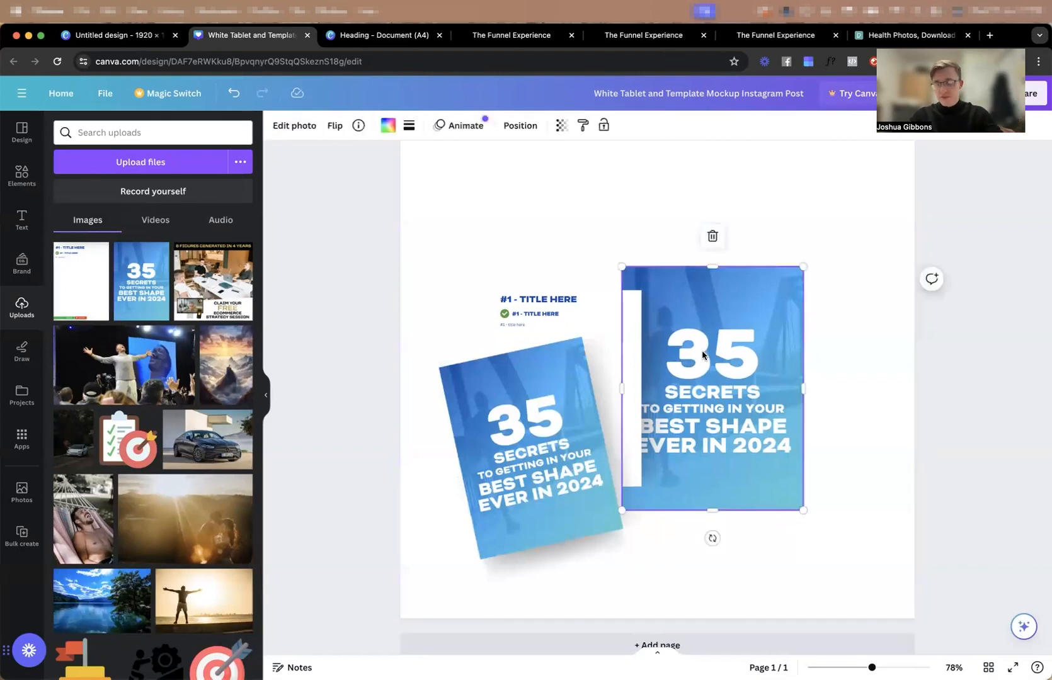
key("Delete")
key("Delete")
Select all remaining sheets and shadows, enlarge them together to 847 × 1,080 and align them with the page's right edge.
left_click_drag(712, 545, 411, 365)
left_click_drag(677, 283, 819, 170)
scroll(752, 351, "up", 5)
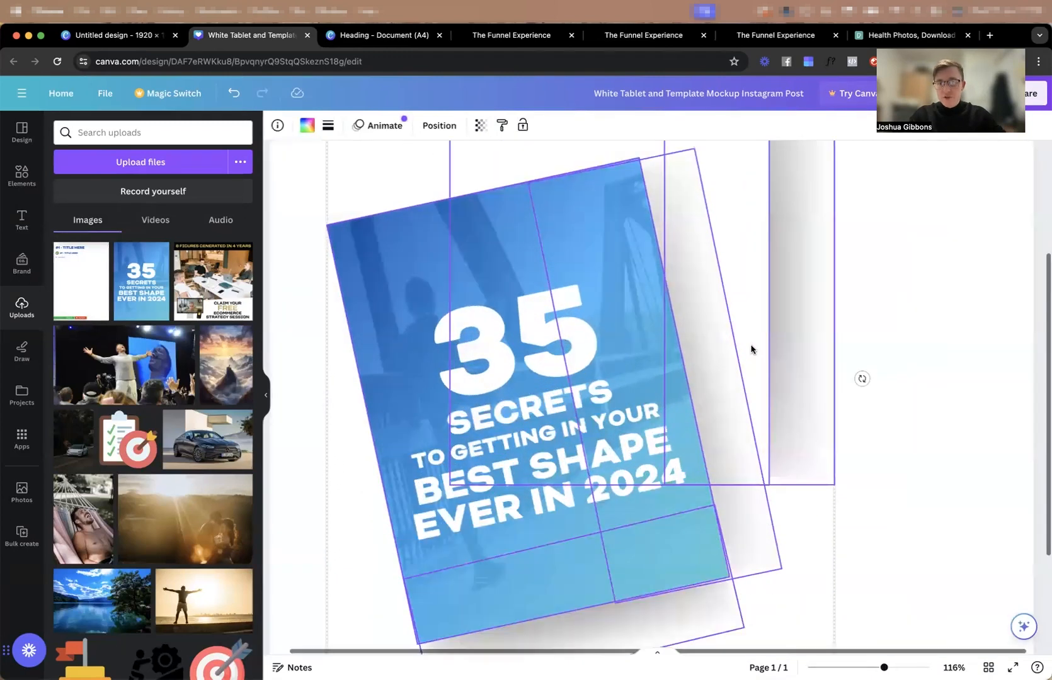
scroll(752, 350, "down", 5)
left_click_drag(756, 216, 807, 191)
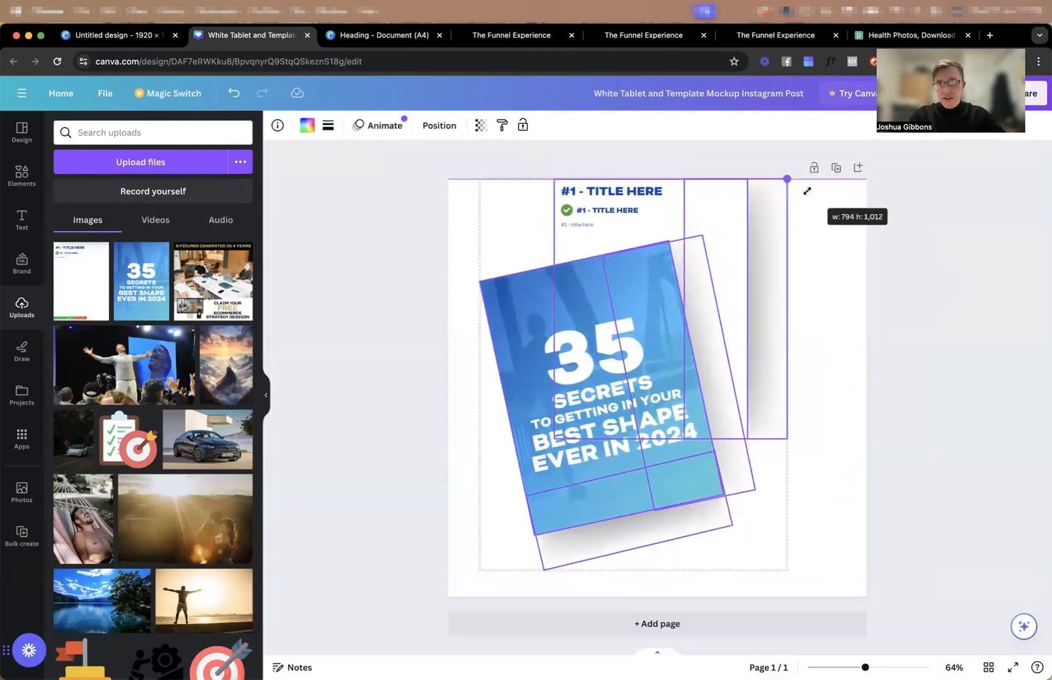
left_click_drag(756, 223, 834, 221)
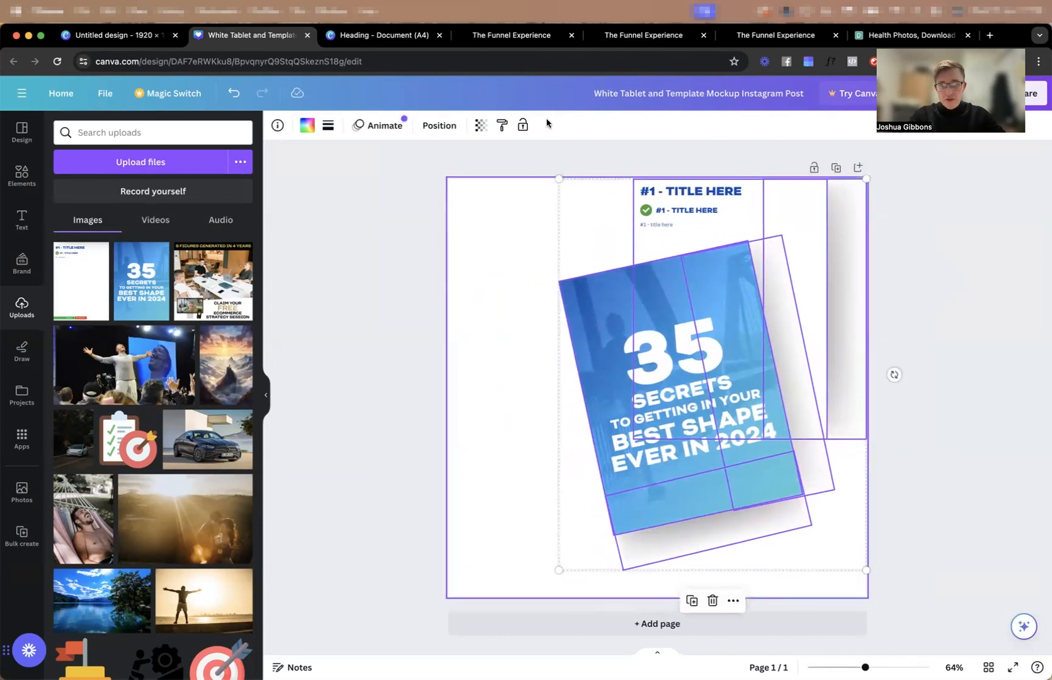
left_click_drag(557, 573, 519, 587)
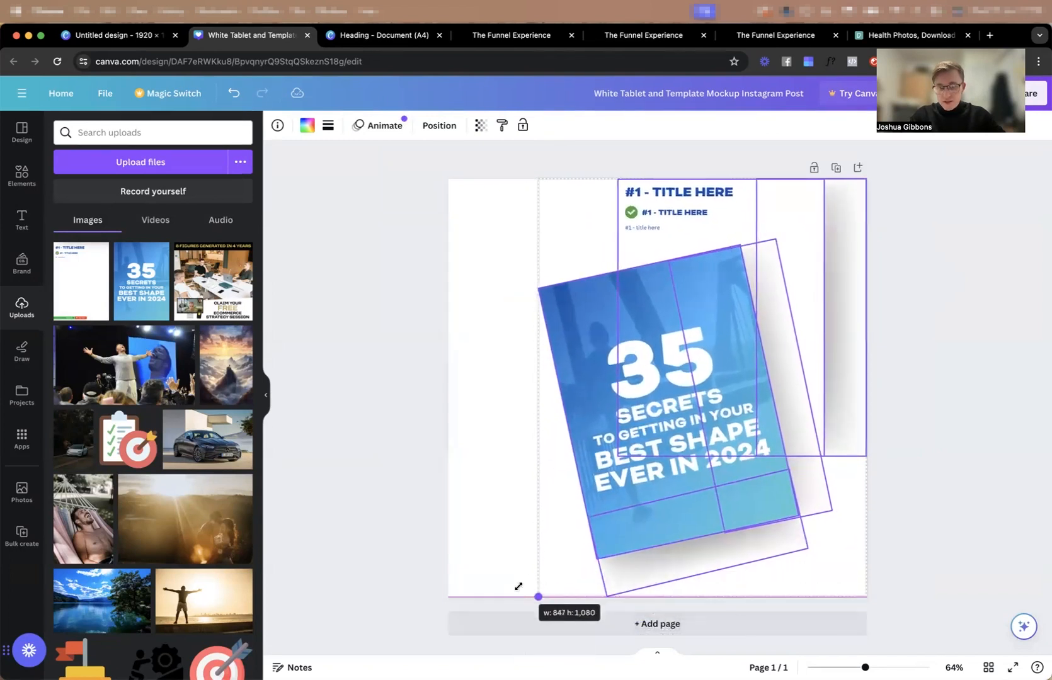
Place two copies of the "#1 - TITLE HERE" page behind the cover, one tilted about -5° and the other tilted further.
left_click(504, 526)
left_click_drag(727, 191, 694, 217)
left_click_drag(687, 510, 700, 507)
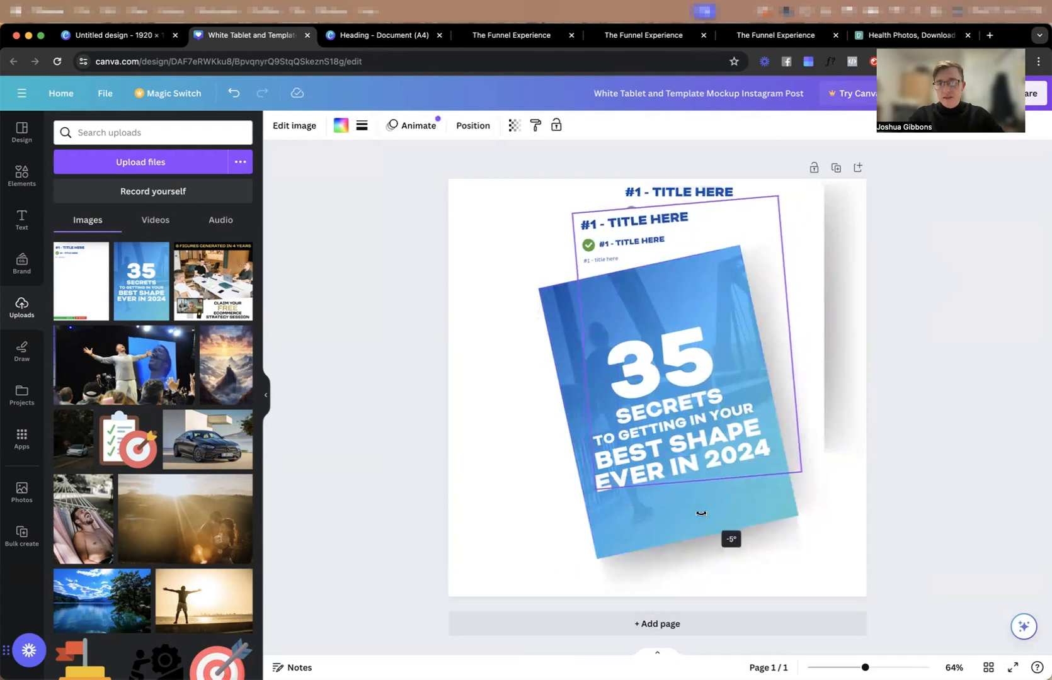
left_click_drag(718, 222, 727, 225)
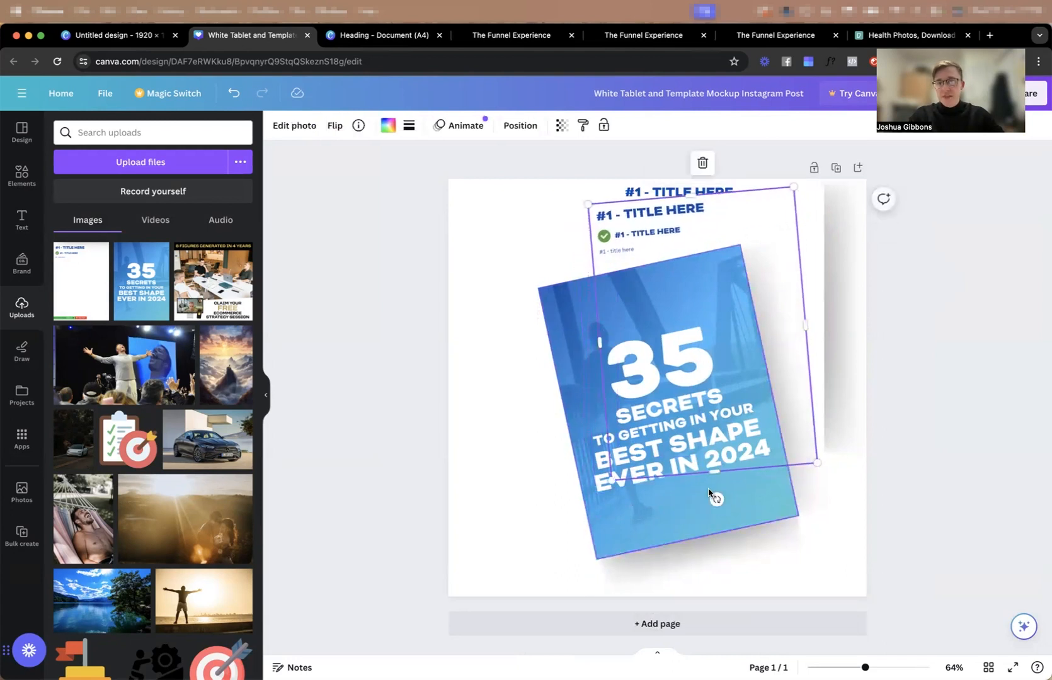
left_click_drag(717, 500, 717, 518)
left_click_drag(673, 236, 645, 207)
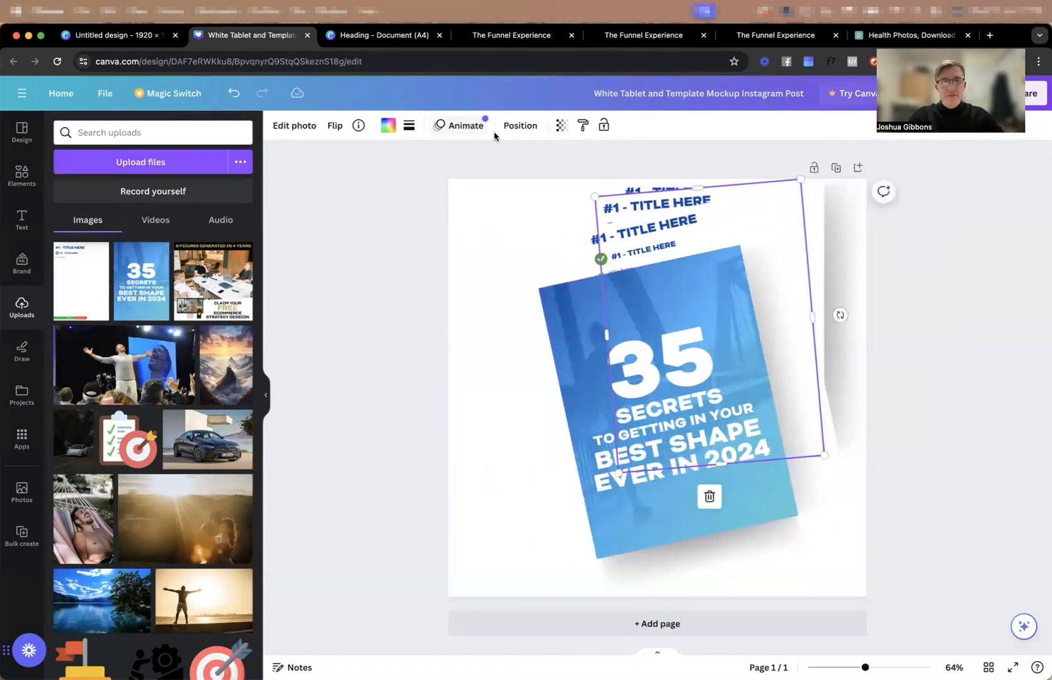
Apply a Drop shadow to the slightly tilted page copy with blur amount 39 and intensity 17.
left_click(294, 126)
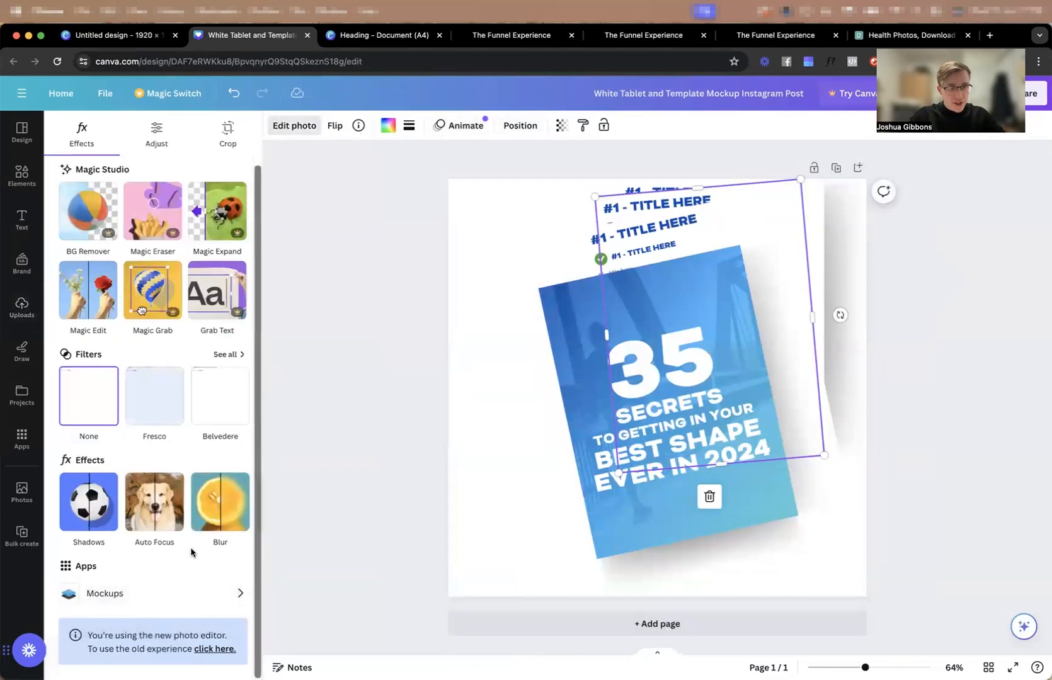
left_click(91, 510)
left_click(157, 276)
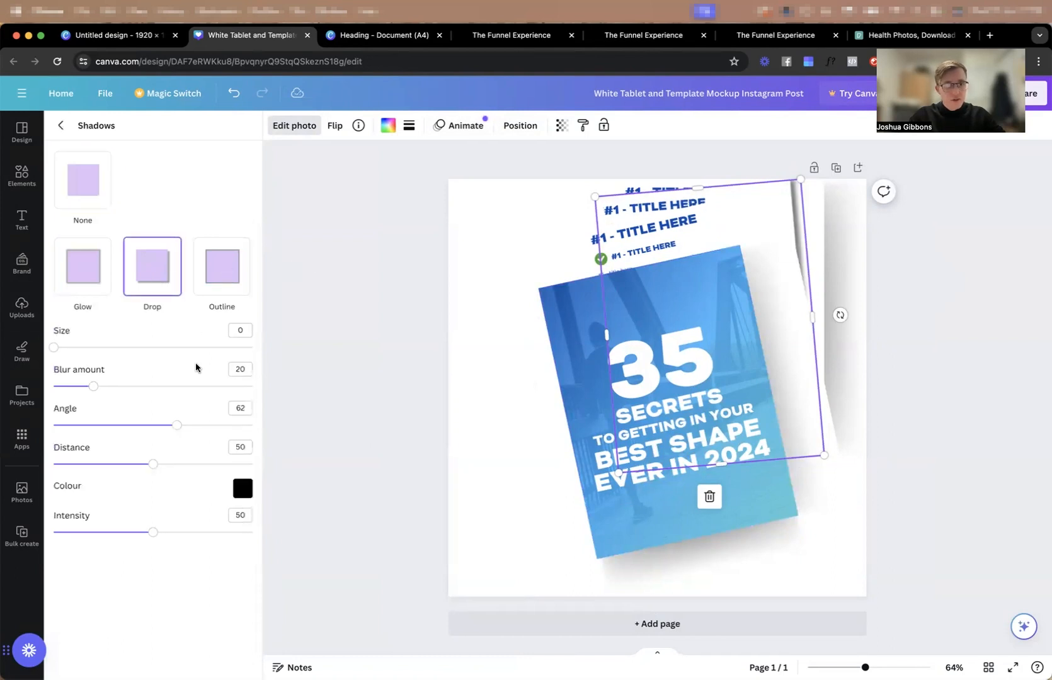
left_click_drag(95, 386, 132, 405)
left_click_drag(154, 540, 87, 532)
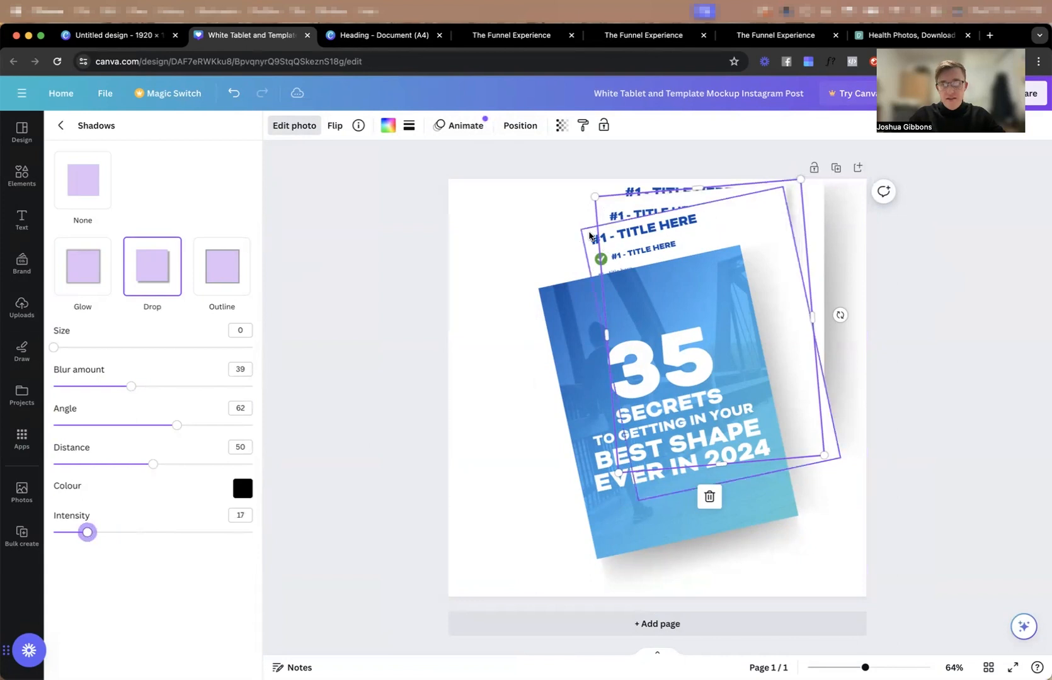
Delete the more tilted page copy and replace it with a duplicate of the shadowed page, tilted further and fanned out.
left_click(590, 236)
key("Delete")
key("Delete")
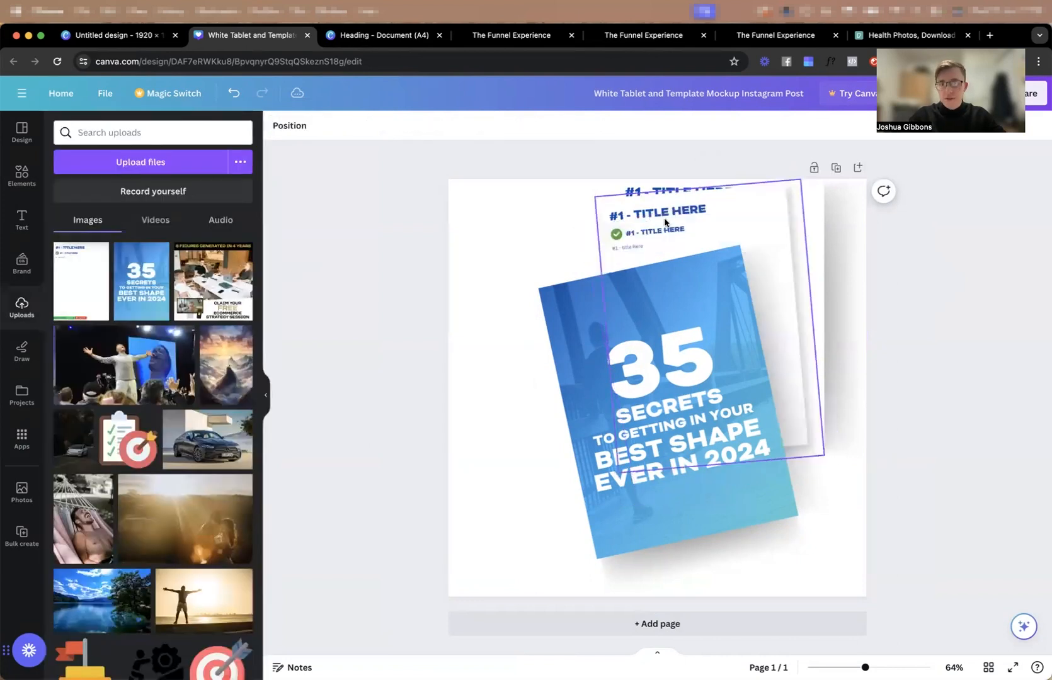
left_click(664, 222)
left_click_drag(699, 518, 718, 512)
mouse_move(676, 238)
left_mouse_down()
mouse_move(691, 238)
mouse_move(666, 230)
mouse_move(684, 230)
left_mouse_up()
Rotate the blue "35 Secrets" cover and its shadow clockwise and reposition them over the fanned pages.
left_click(626, 361)
mouse_move(698, 559)
left_mouse_down()
mouse_move(690, 570)
mouse_move(652, 572)
mouse_move(697, 554)
left_mouse_up()
left_click_drag(673, 624, 599, 611)
left_click_drag(649, 375, 704, 340)
Select all cover and page elements, enlarge the group and center it on the canvas.
left_click(548, 348)
left_click_drag(541, 537, 852, 251)
mouse_move(776, 241)
left_mouse_down()
mouse_move(747, 263)
mouse_move(744, 238)
mouse_move(774, 246)
left_mouse_up()
left_click_drag(563, 559, 875, 219)
left_click(962, 350)
left_click_drag(782, 342, 740, 341)
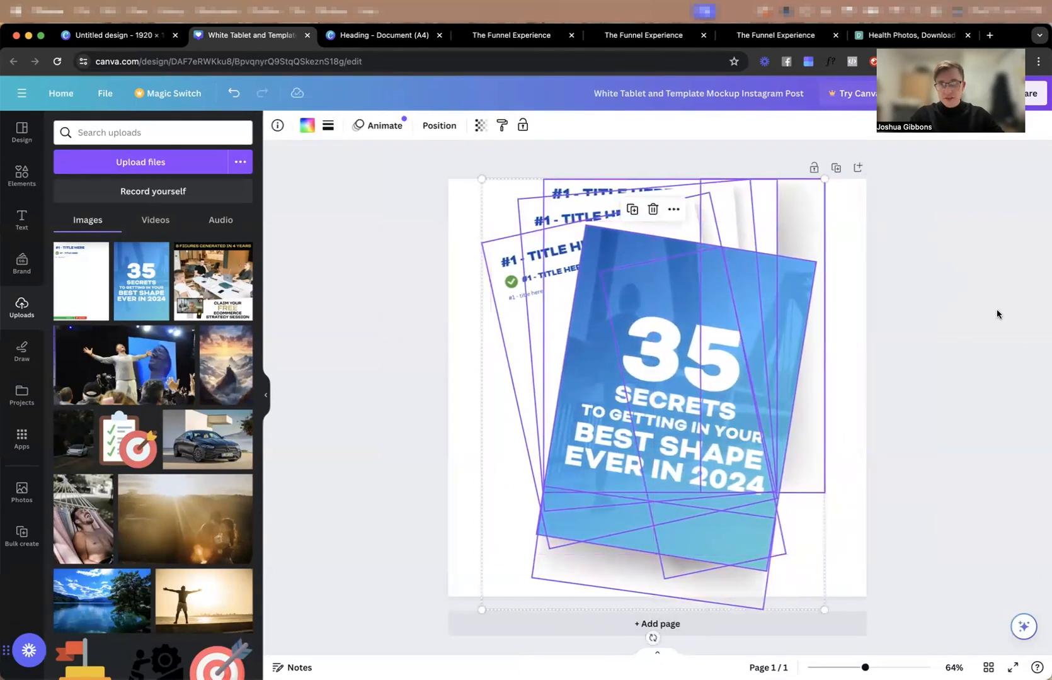
Download the finished mockup as a PNG at 1,080 × 1,080 px.
left_click(995, 313)
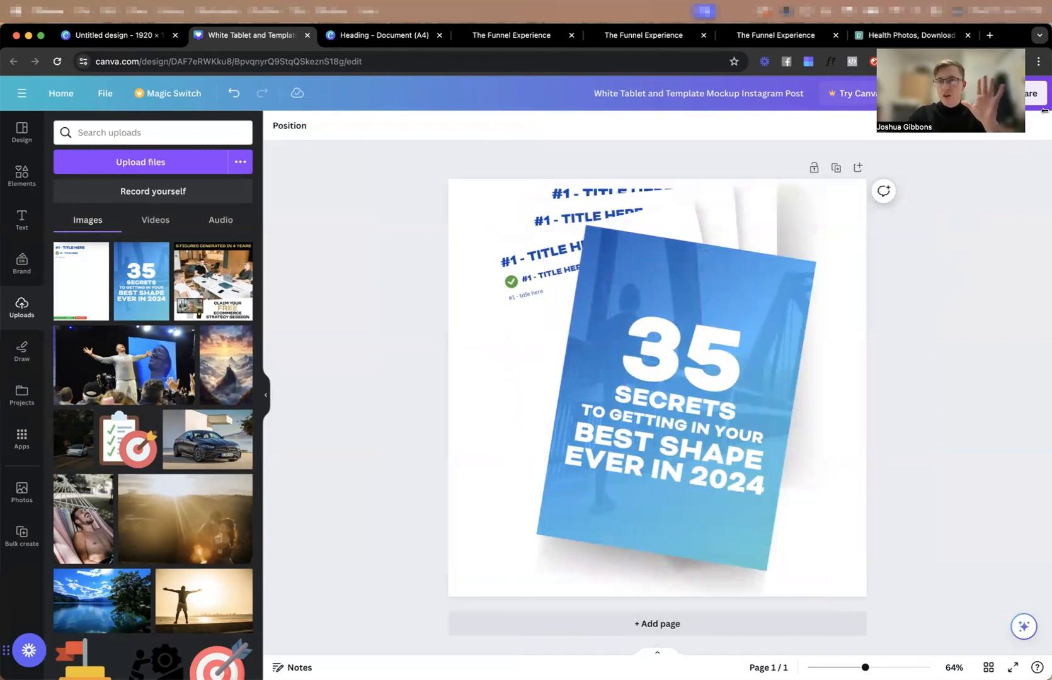
left_click(1037, 91)
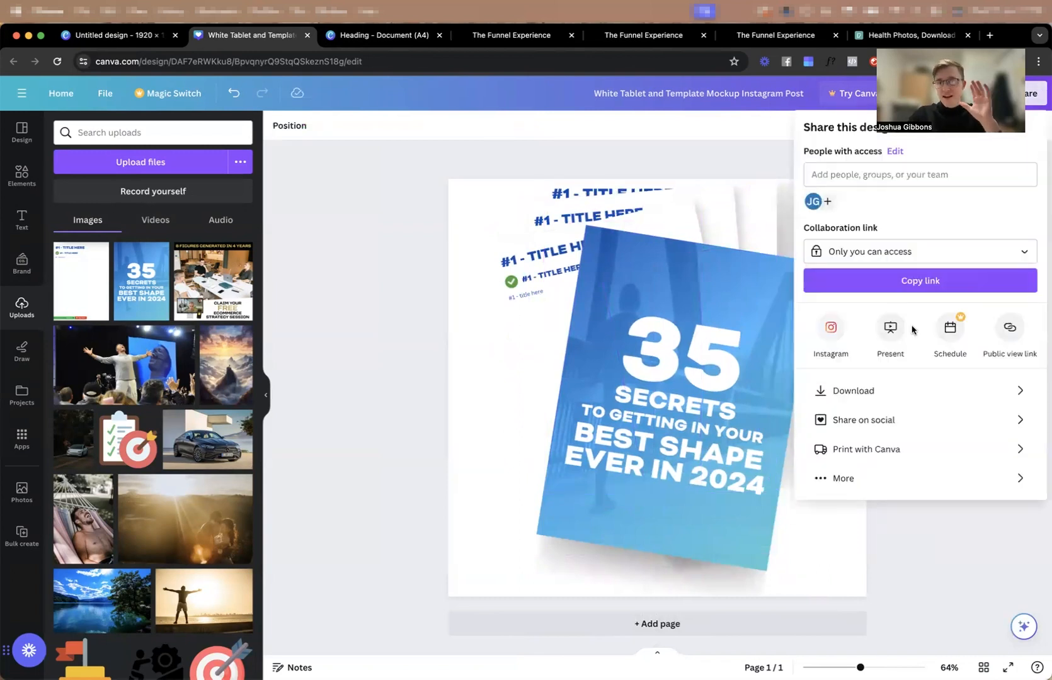
left_click(890, 389)
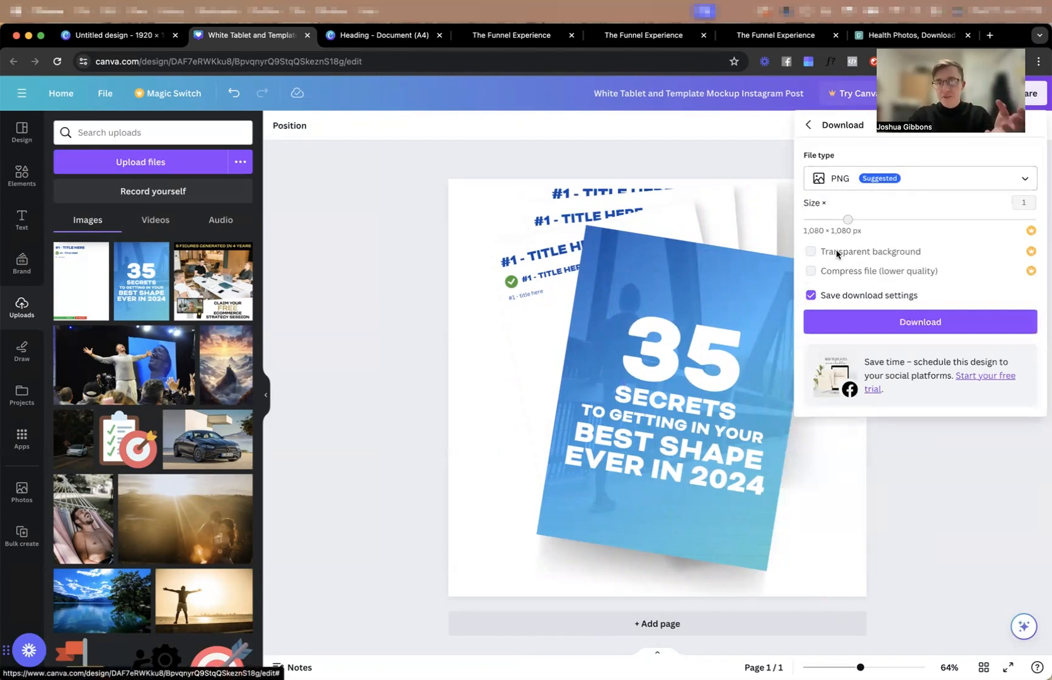
left_click(870, 320)
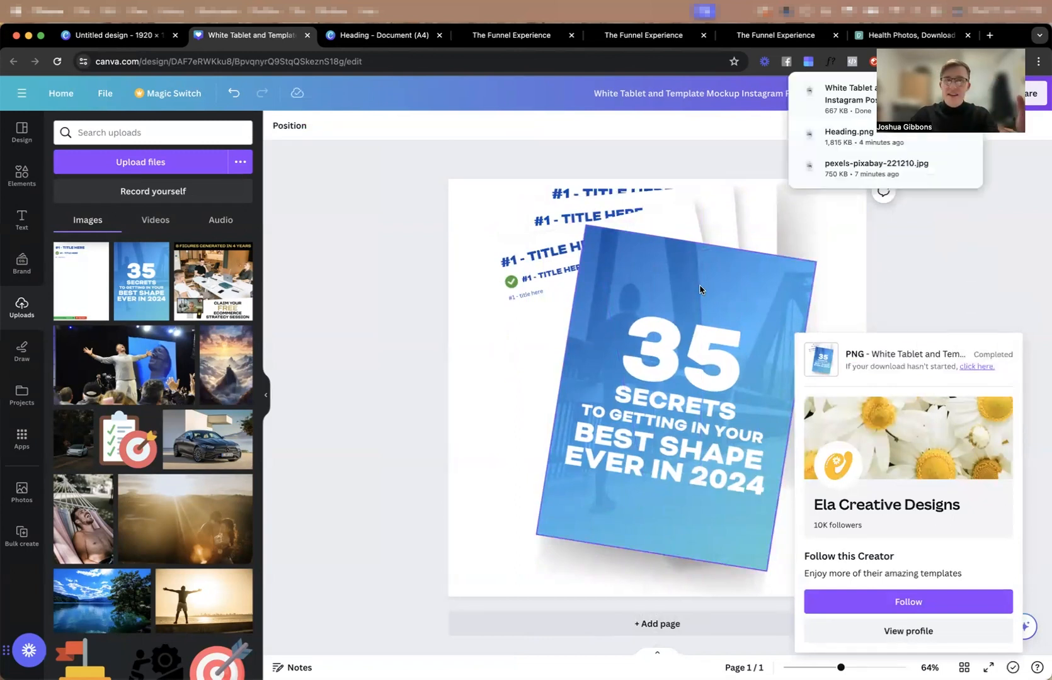
Close the mockup and Heading designs, and open the media library for the Lead Opt-in page's placeholder image.
left_click(311, 39)
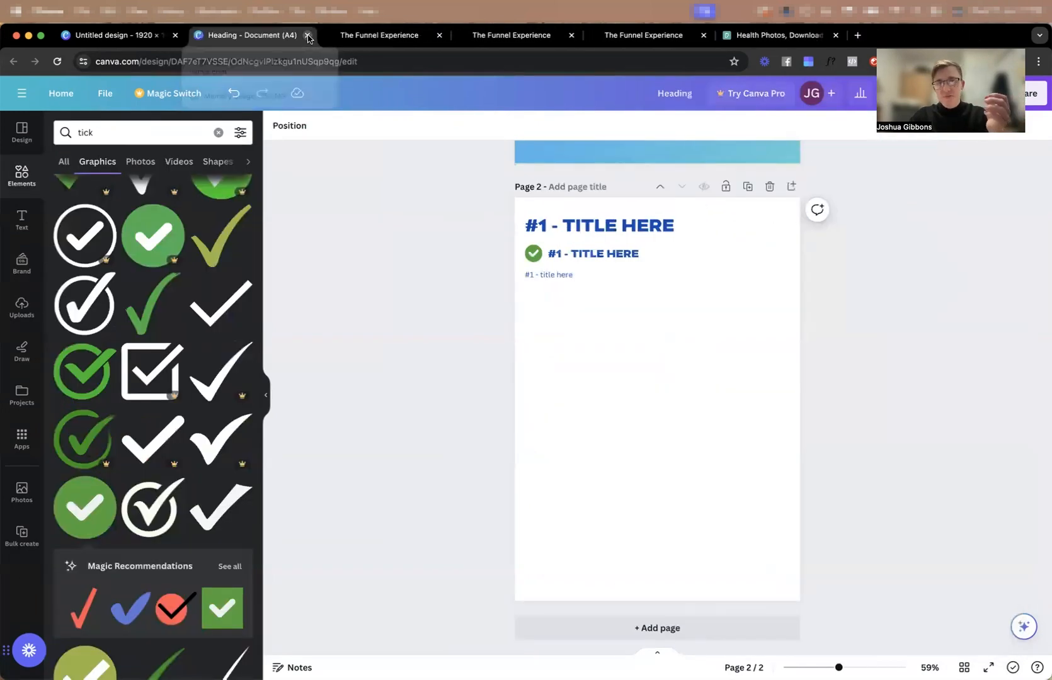
left_click(299, 38)
left_click(259, 359)
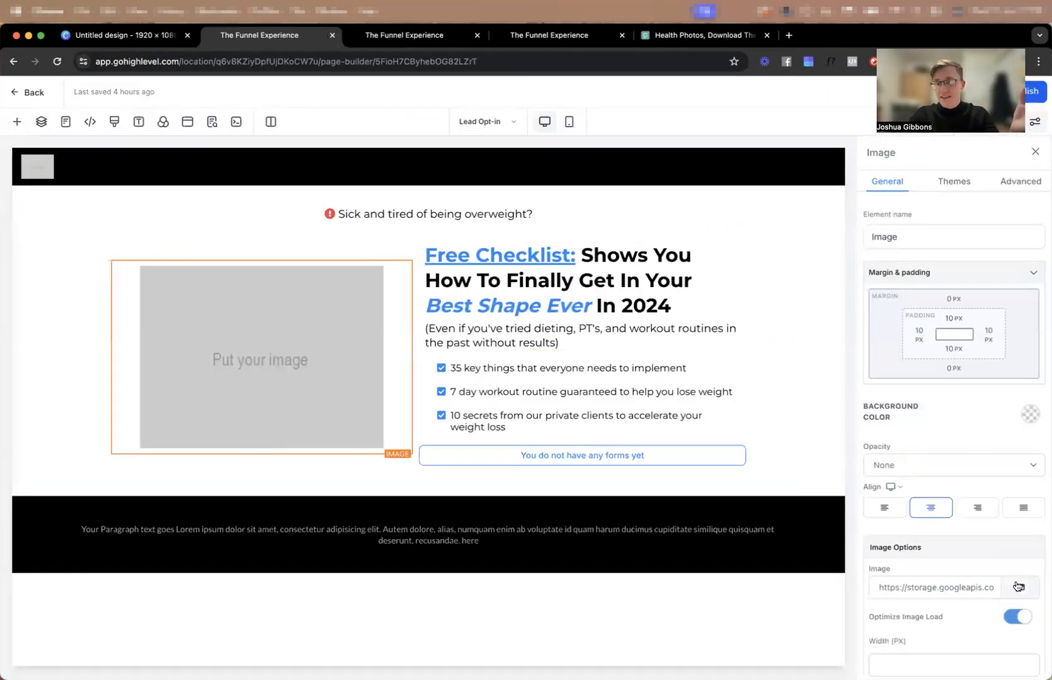
left_click(1017, 587)
Compress the downloaded mockup PNG on compresspng.com and download the compressed file.
left_click(789, 35)
type("compresspng.com")
key("Return")
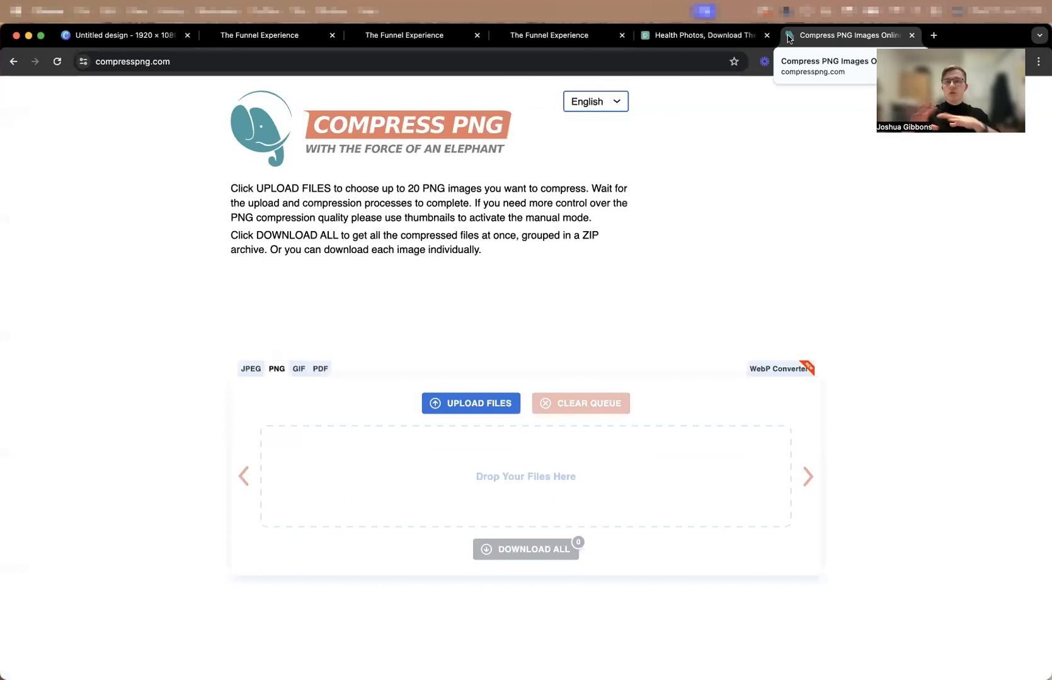
key("super+space")
type("finder")
key("Return")
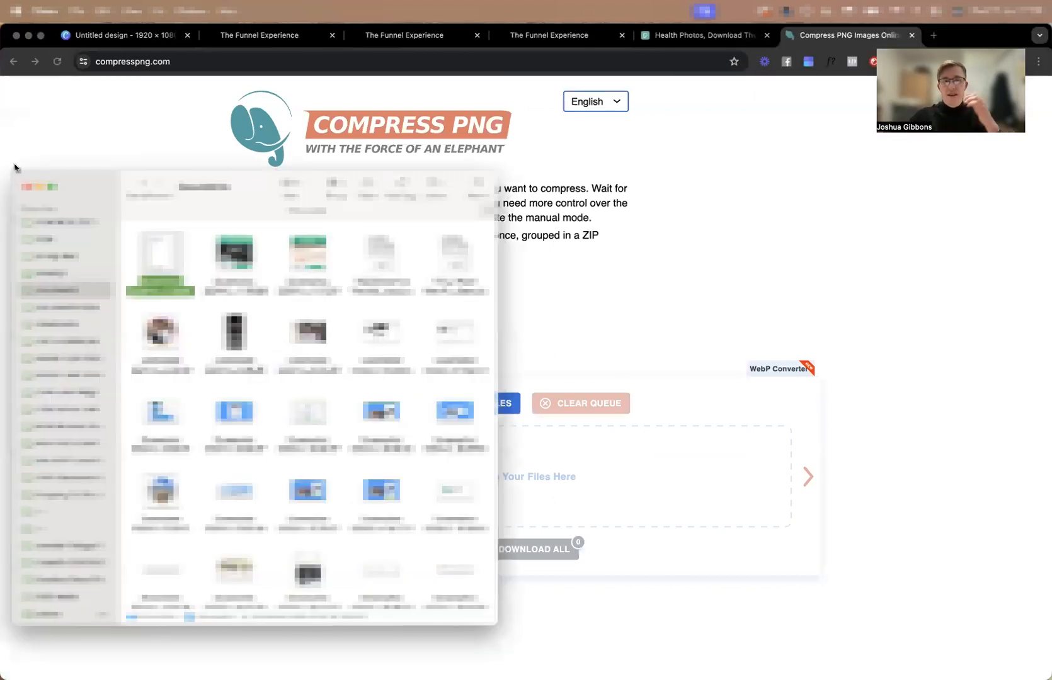
left_click(71, 346)
left_click_drag(160, 279, 707, 449)
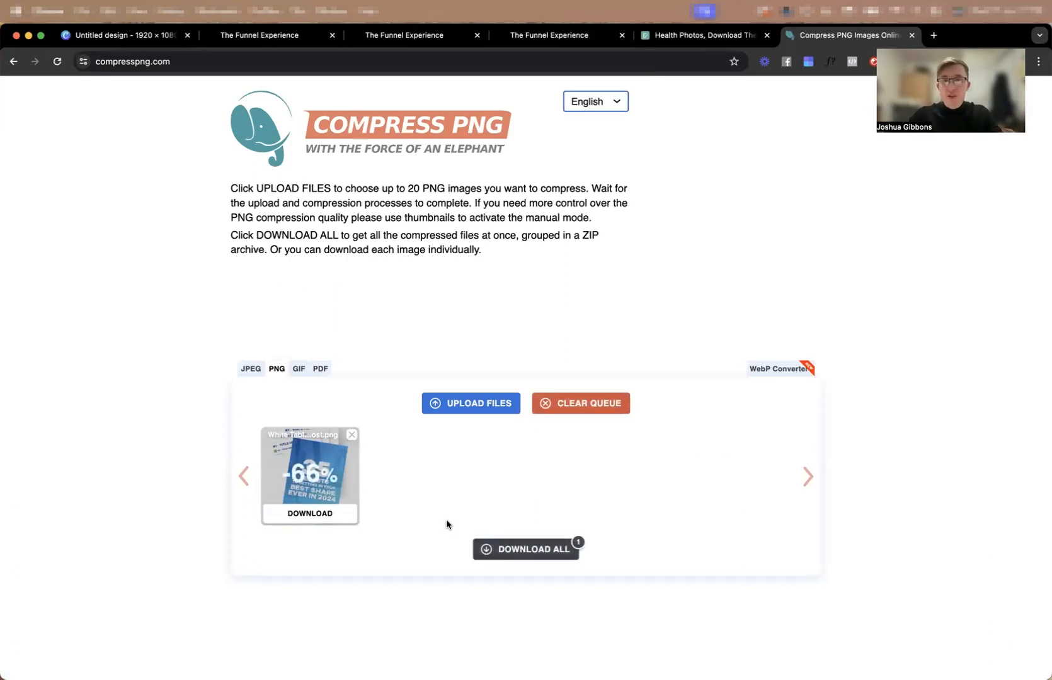
left_click(321, 514)
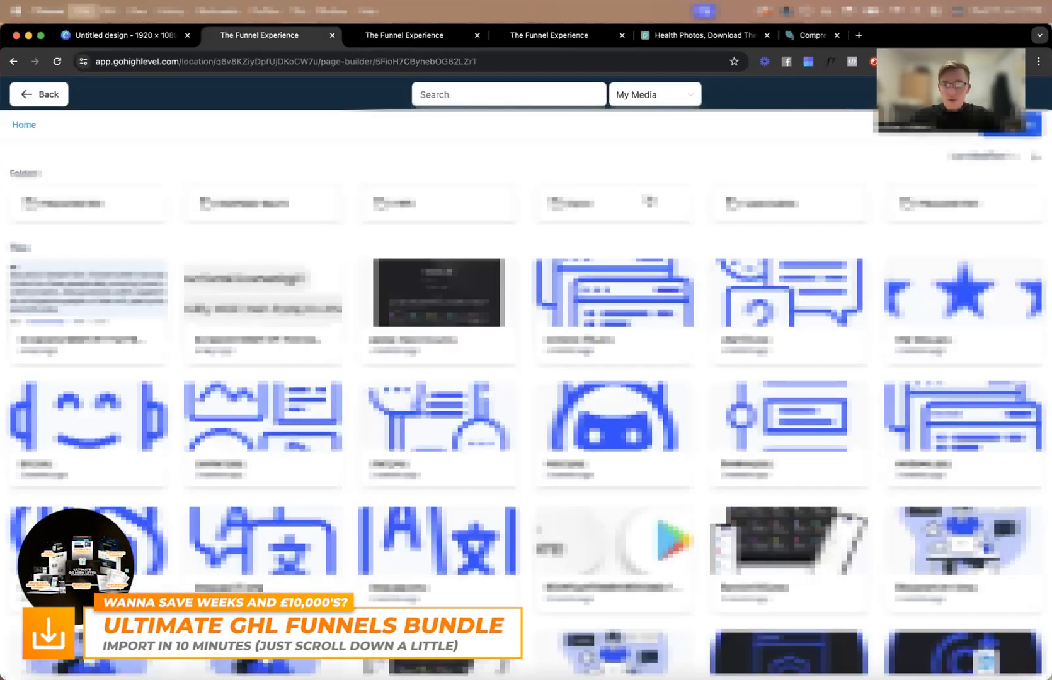
Upload the compressed mockup to the GoHighLevel media library and set it as the hero section's image.
mouse_move(567, 658)
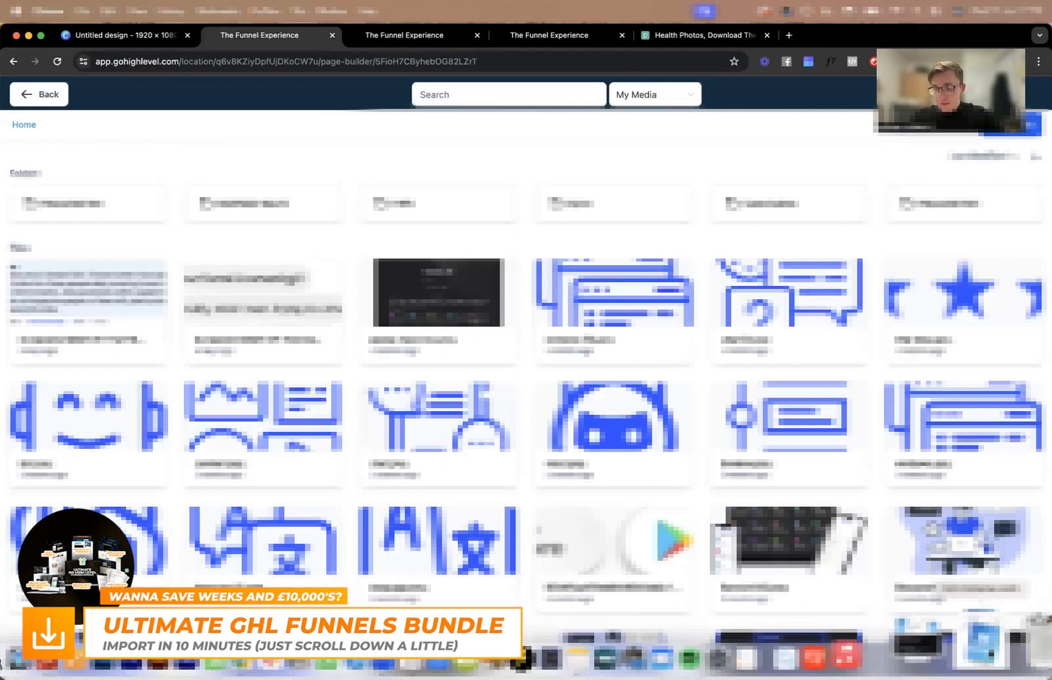
left_click(979, 649)
left_click_drag(432, 159, 343, 164)
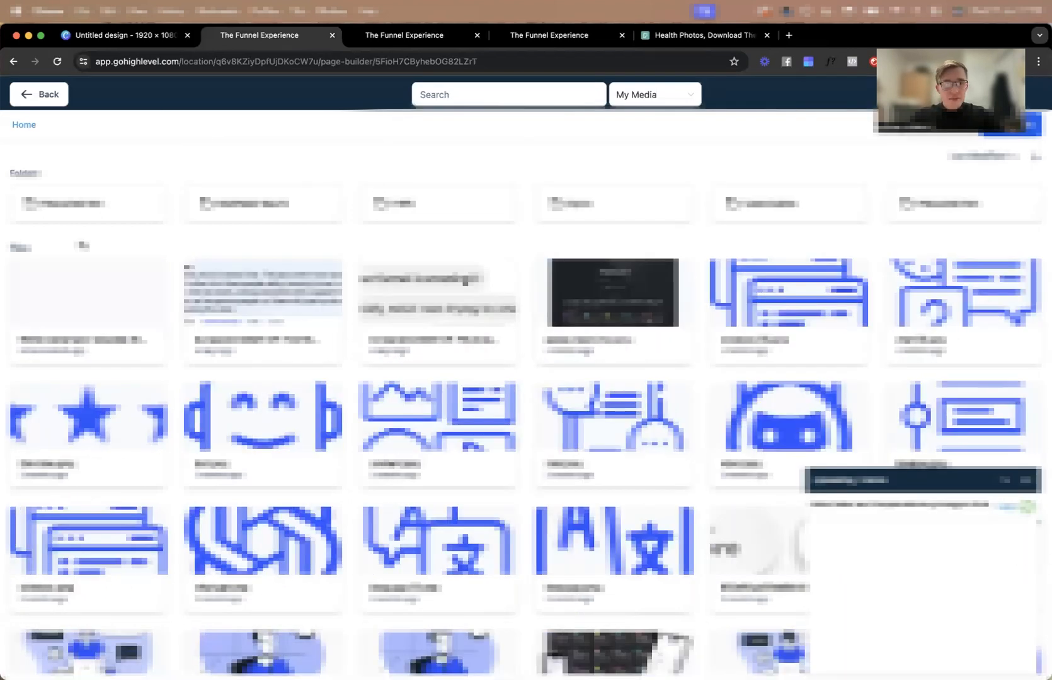
left_click(159, 321)
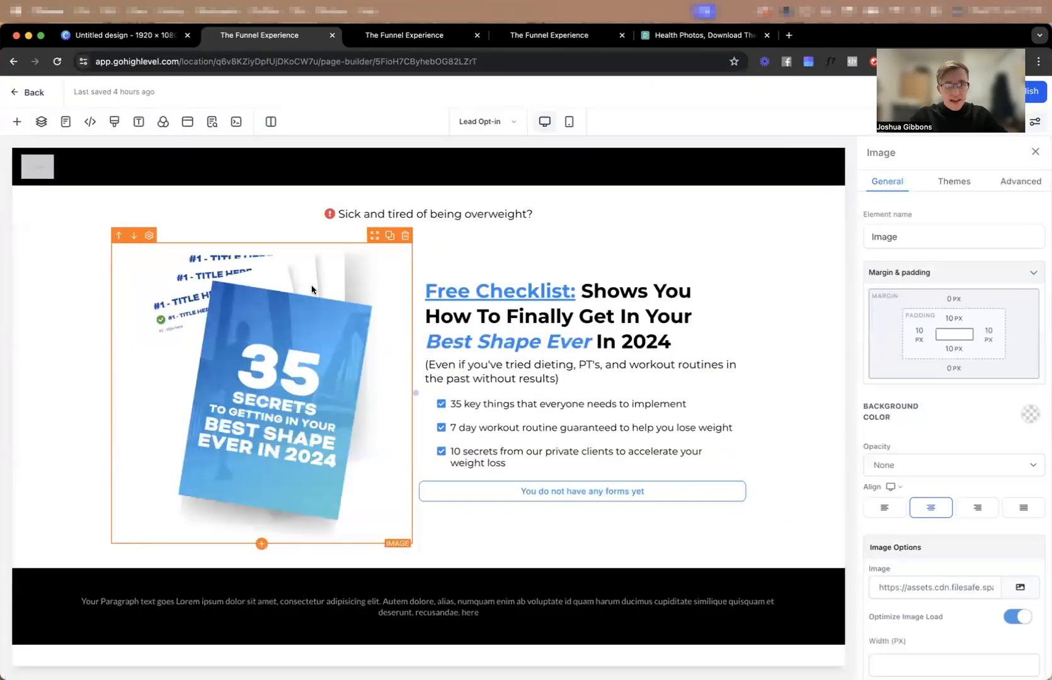
left_click(19, 378)
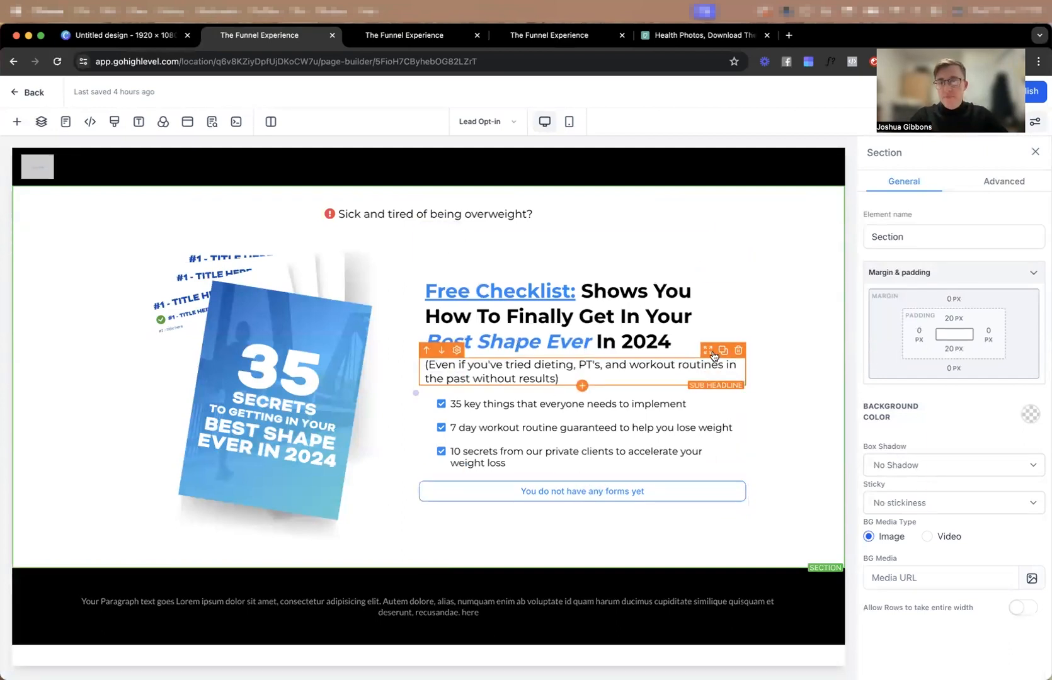
Duplicate the "Even if you've tried dieting" sub headline, move the copy above the headline and set its desktop font size to 14 px.
left_click(723, 350)
left_click_drag(708, 336, 695, 269)
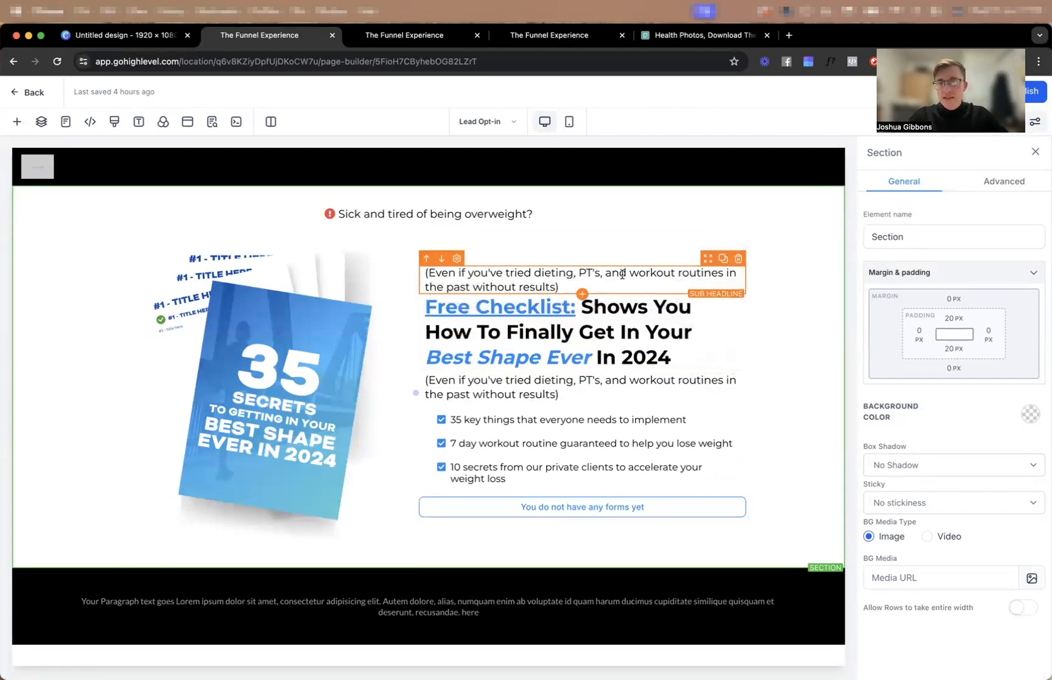
left_click(620, 272)
left_click(993, 532)
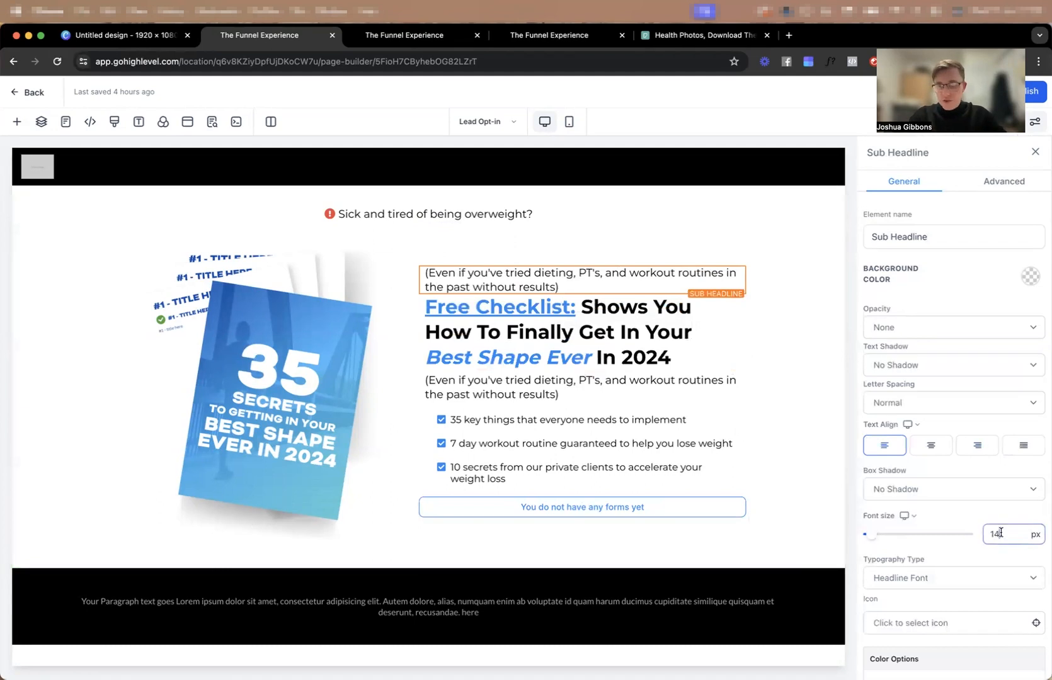
Set the copied sub headline's mobile font size to 12 px and return to the desktop view.
left_click(568, 121)
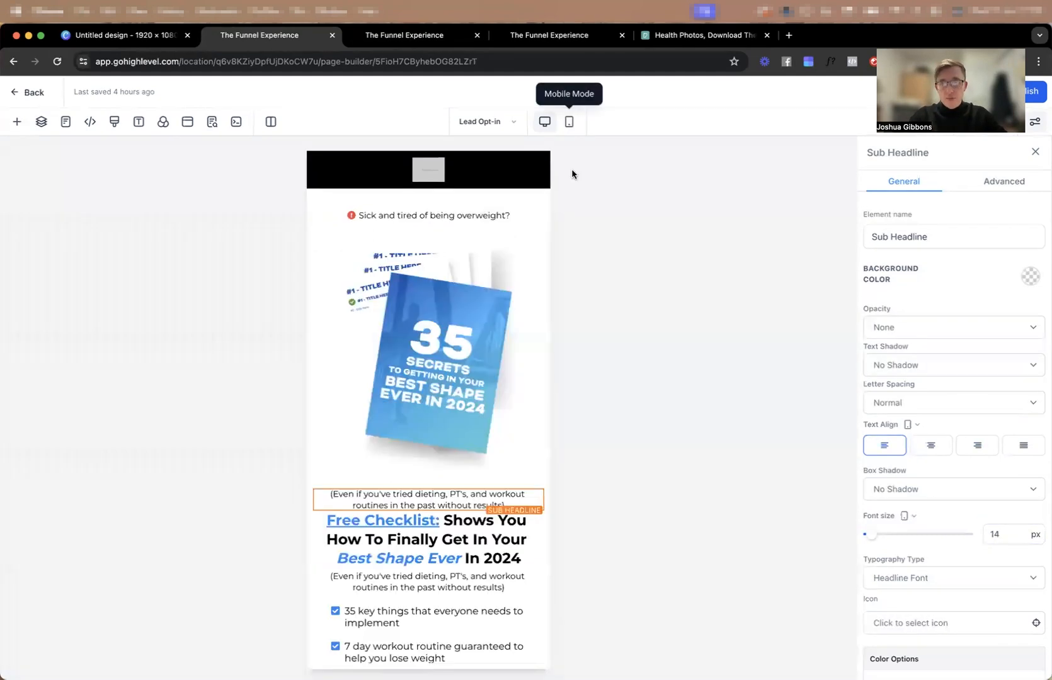
left_click(995, 535)
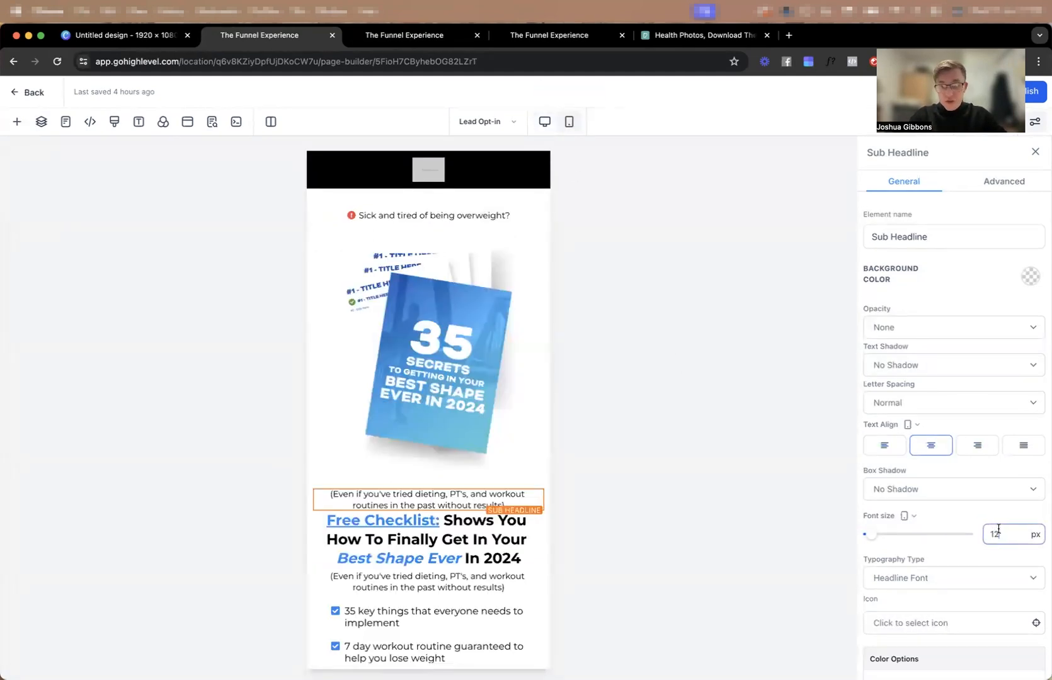
left_click(603, 201)
left_click(545, 121)
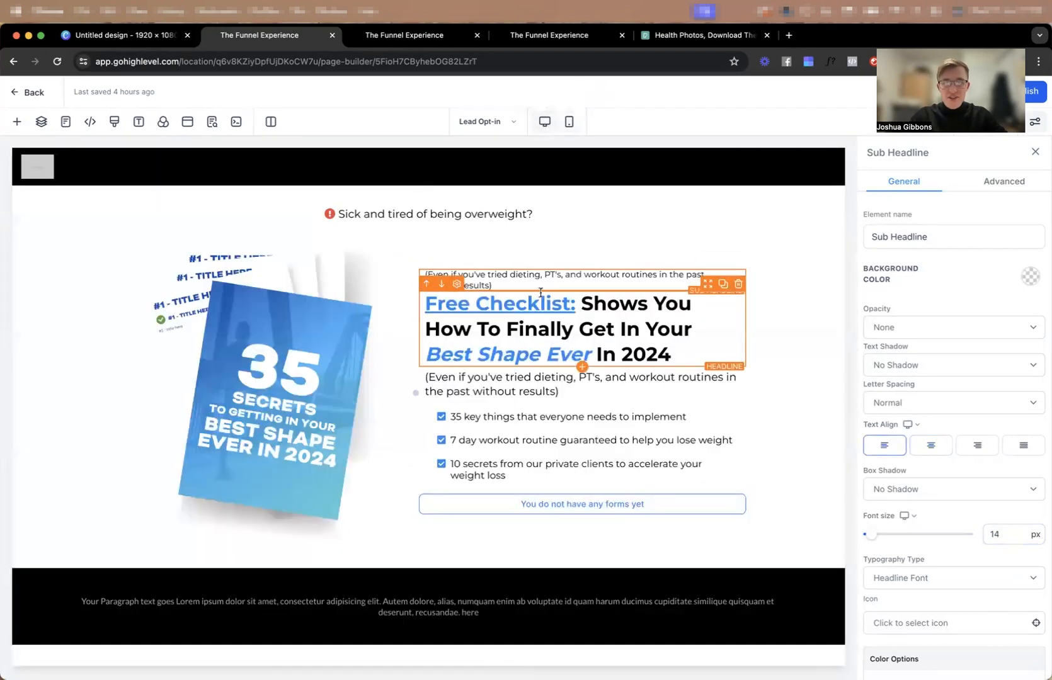
Search Google for "star emoji" in a new browser tab.
left_click(789, 35)
type("star emoji")
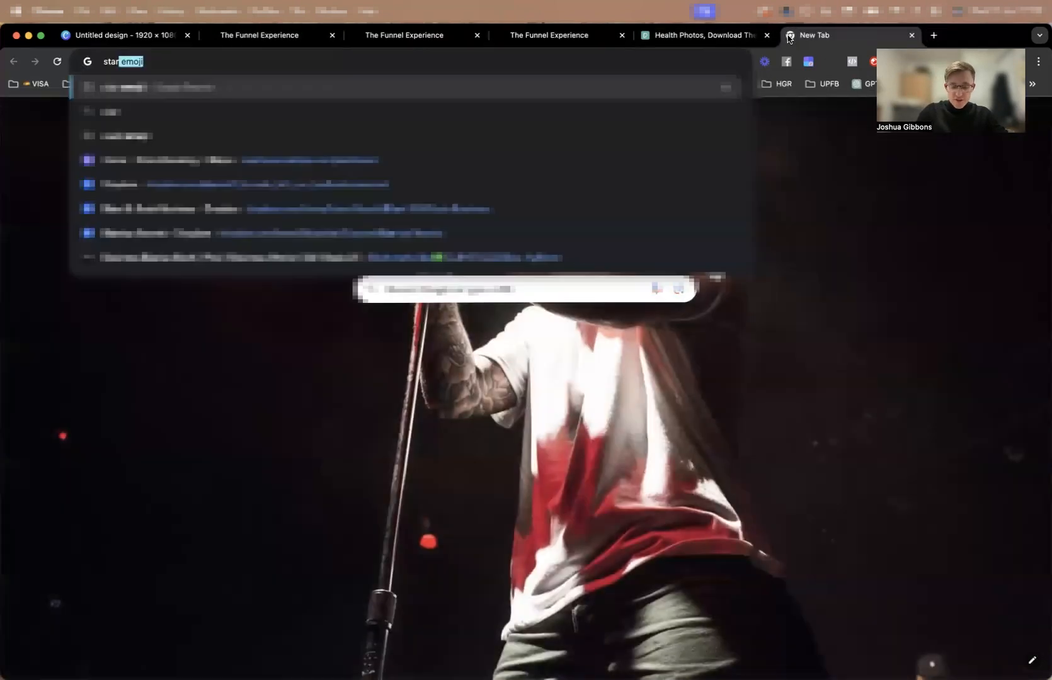
key("Return")
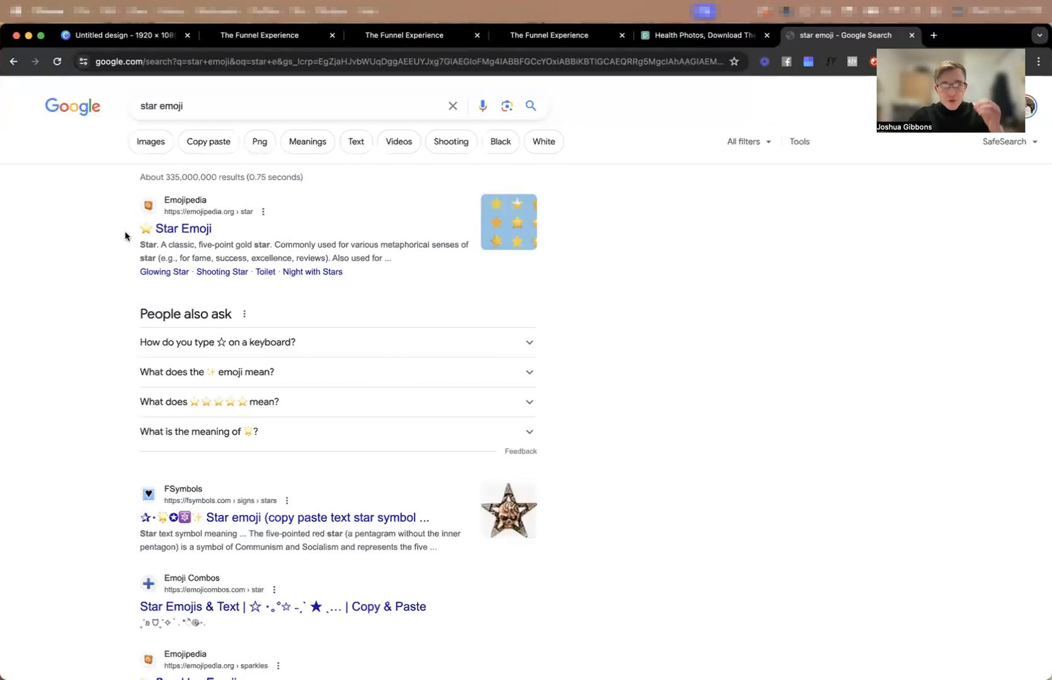
Replace the small sub headline above the headline with "⭐⭐⭐⭐⭐ 367+ people helped with this guide".
key("super+w")
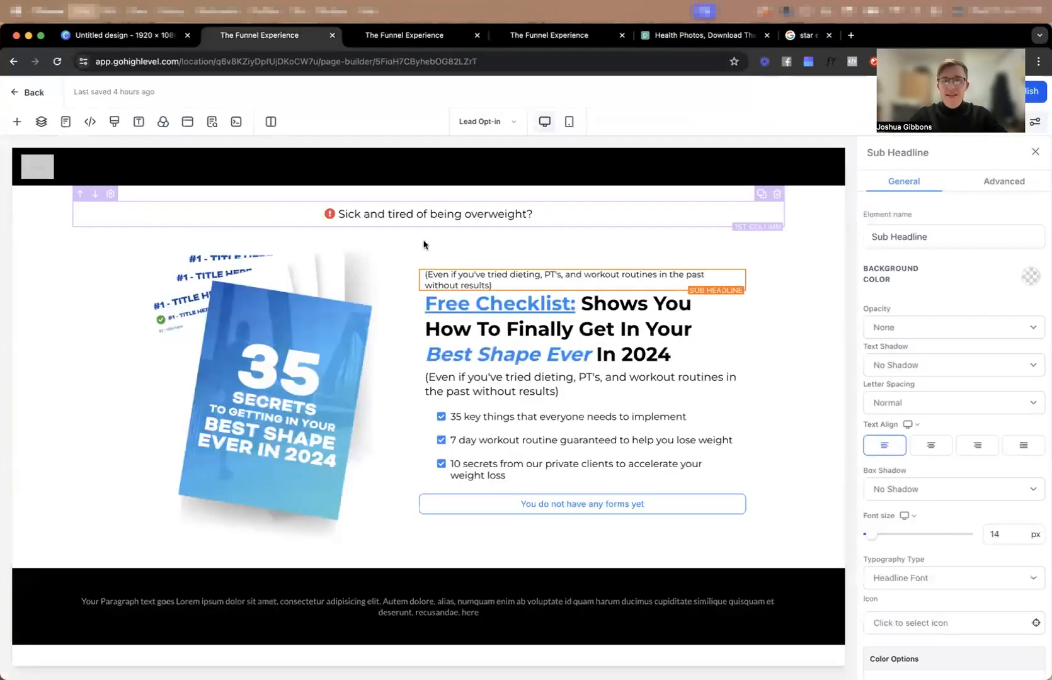
key("super+v")
key("super+v")
key("super+v")
key("super+v")
key("super+v")
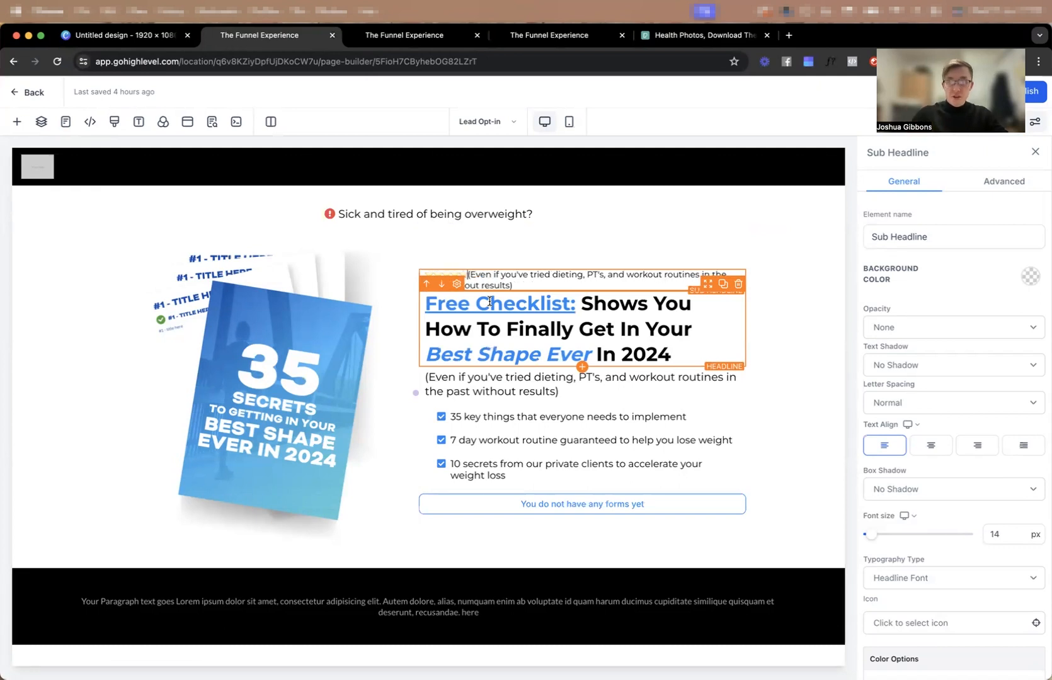
triple_click(522, 285)
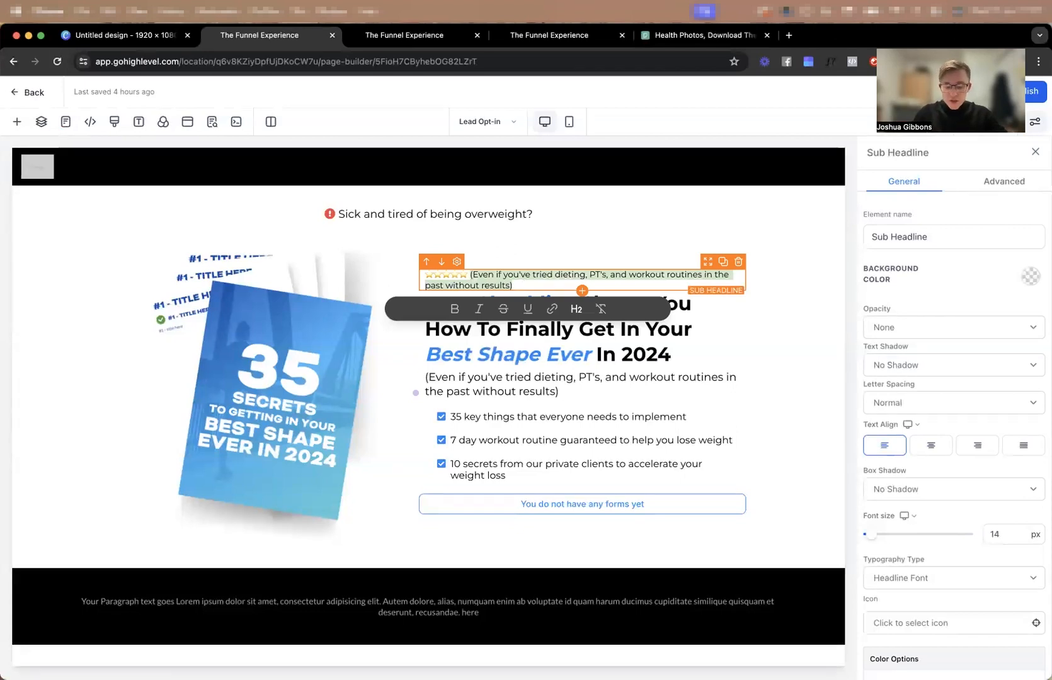
type("367+ people helped with this g")
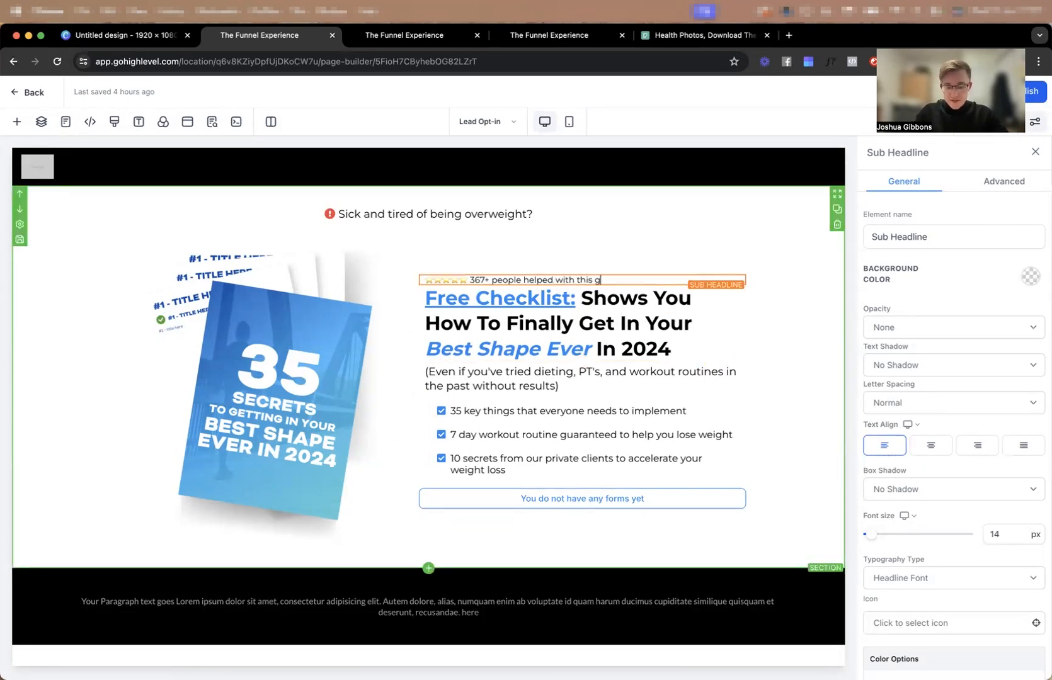
left_click(777, 364)
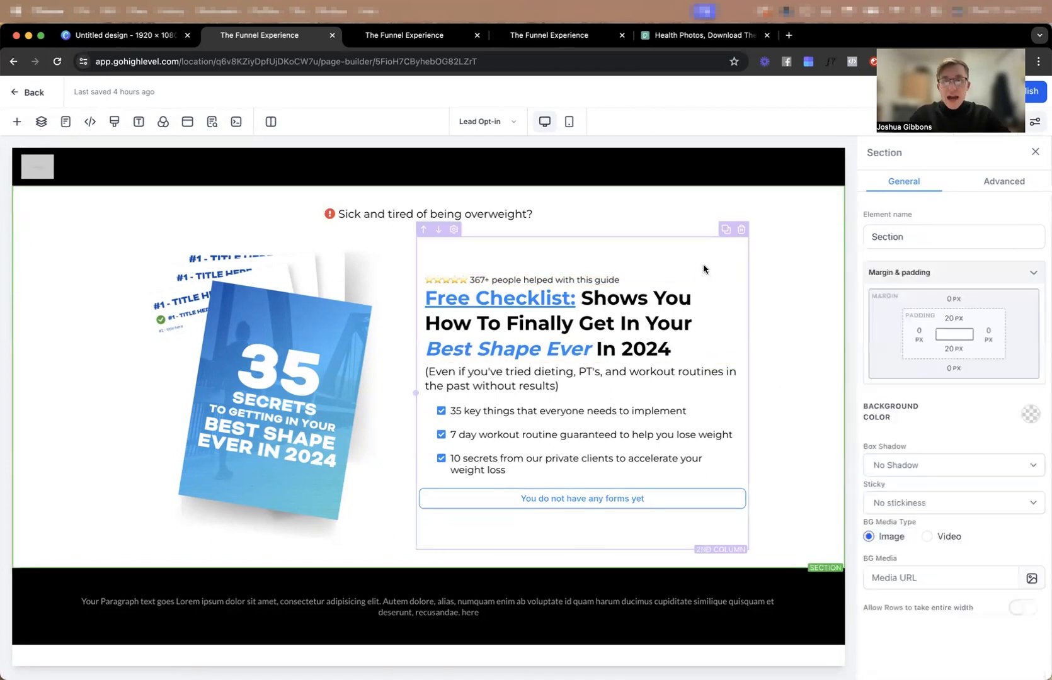
Set the top margin of the "Free Checklist" headline to 10 px.
left_click(669, 338)
scroll(986, 422, "down", 5)
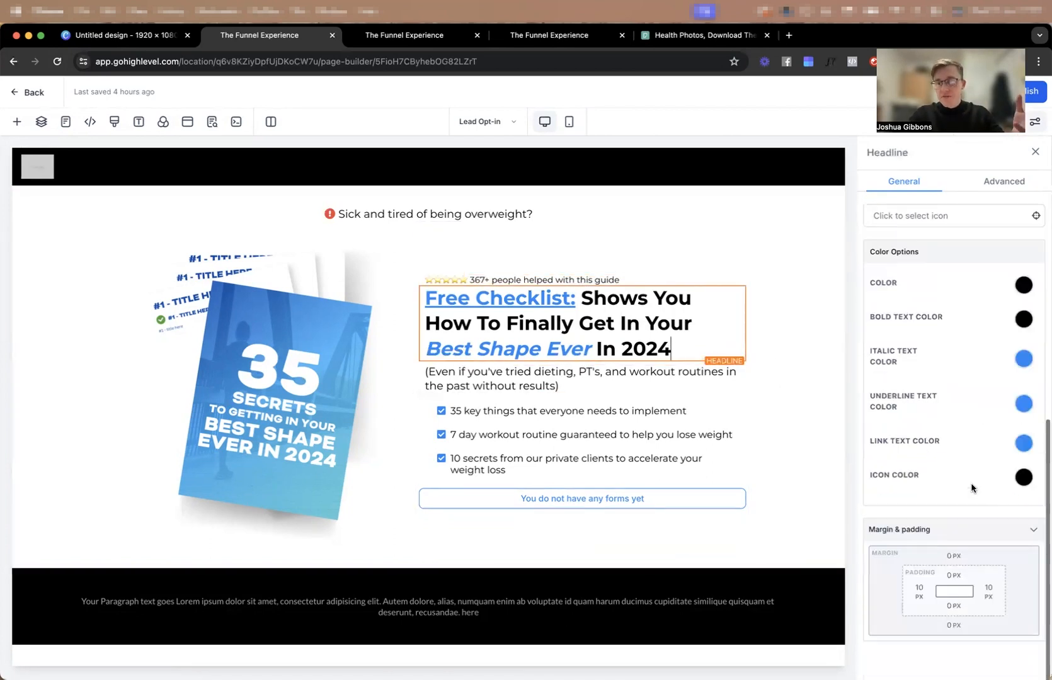
left_click(975, 609)
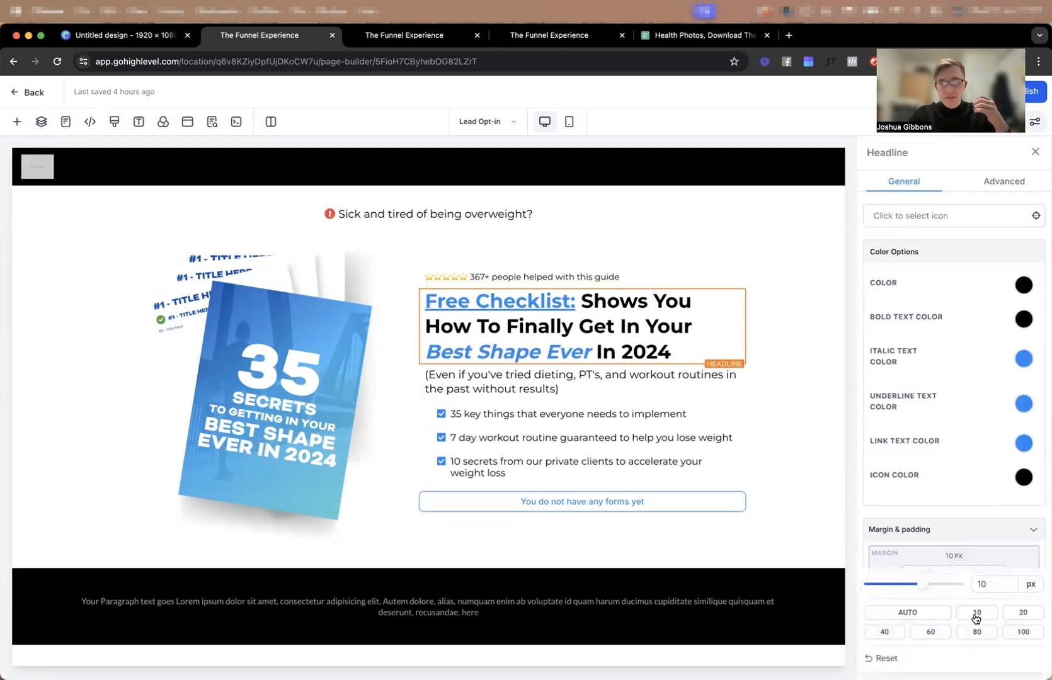
left_click(827, 417)
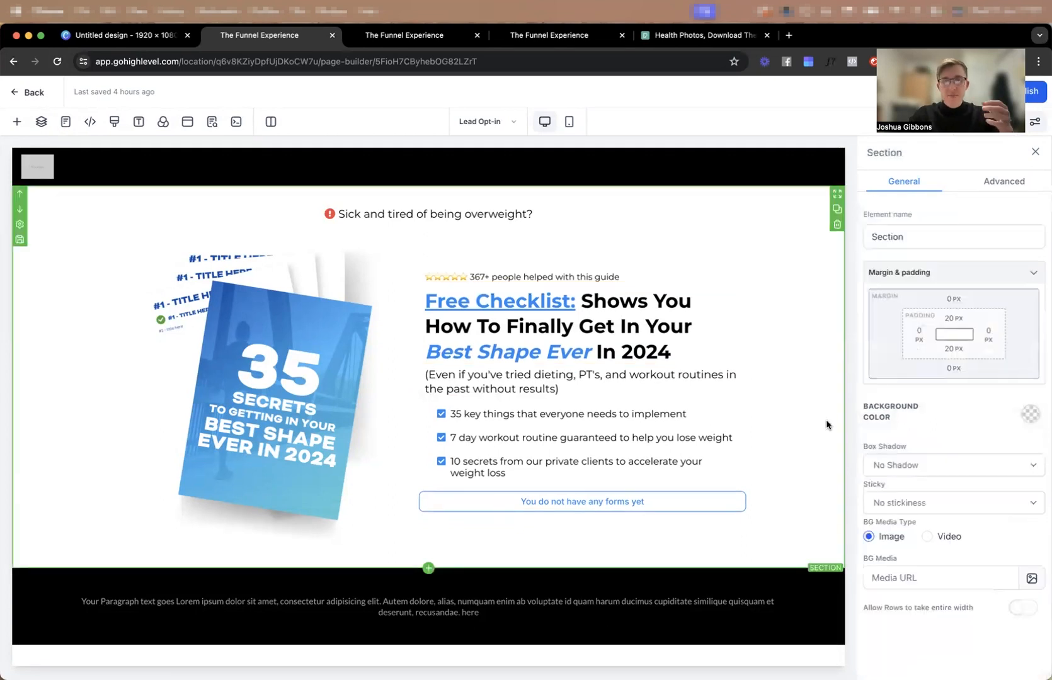
In the mobile view, duplicate the mockup image and place the copy below the "Even if you've tried dieting" sub headline.
left_click(569, 121)
scroll(454, 466, "down", 3)
scroll(462, 470, "up", 3)
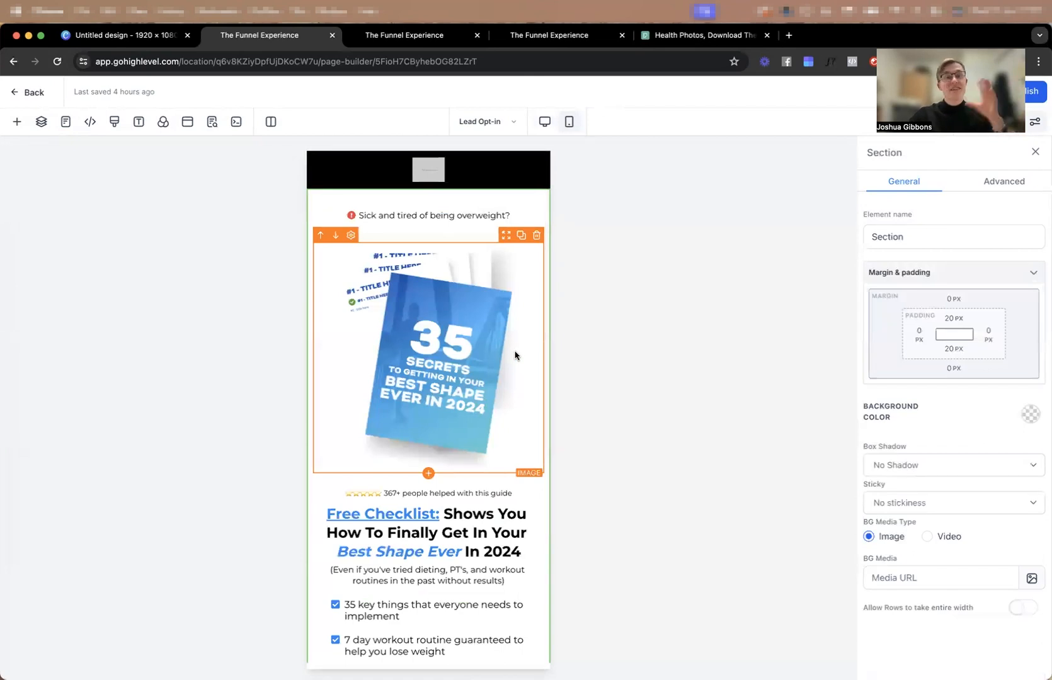
scroll(514, 355, "down", 1)
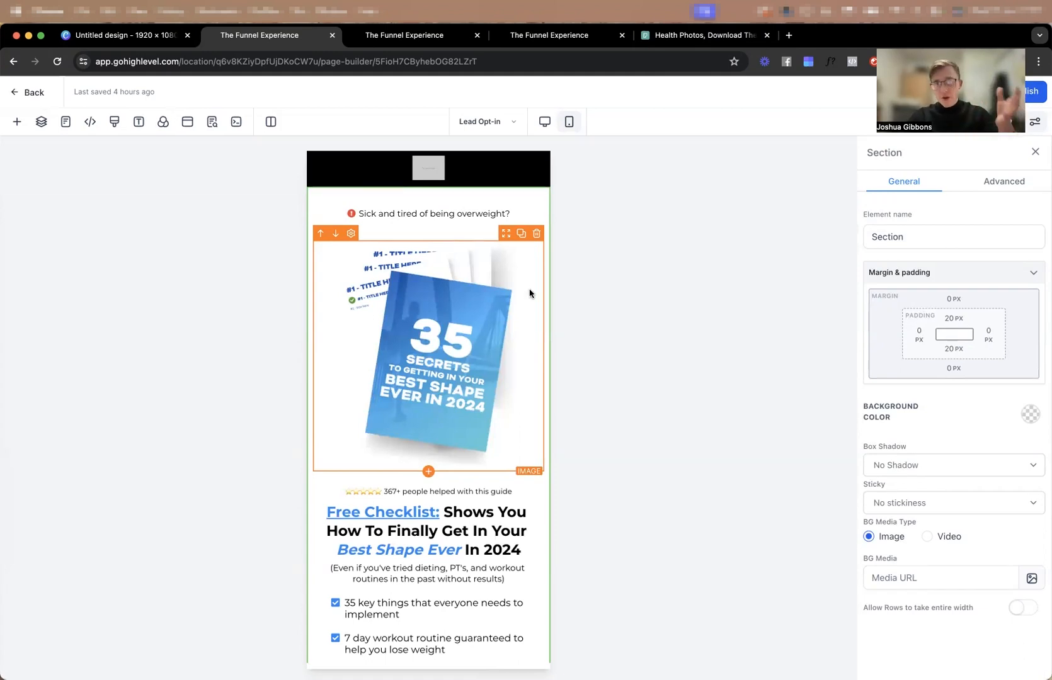
left_click(520, 234)
scroll(505, 292, "down", 3)
left_click_drag(509, 294, 521, 393)
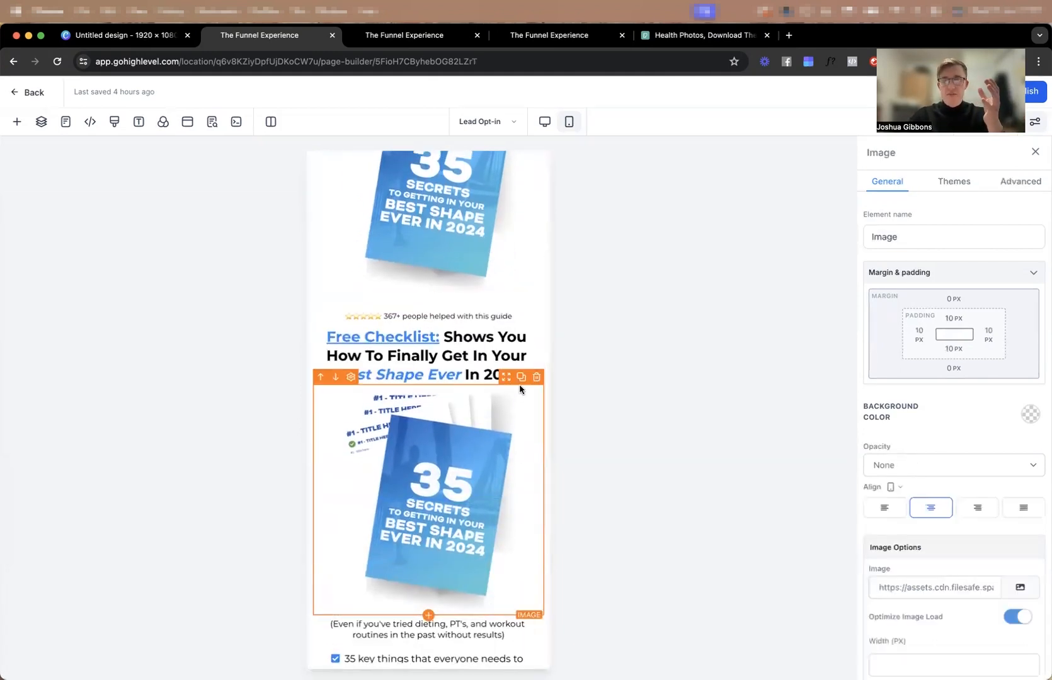
left_click(337, 379)
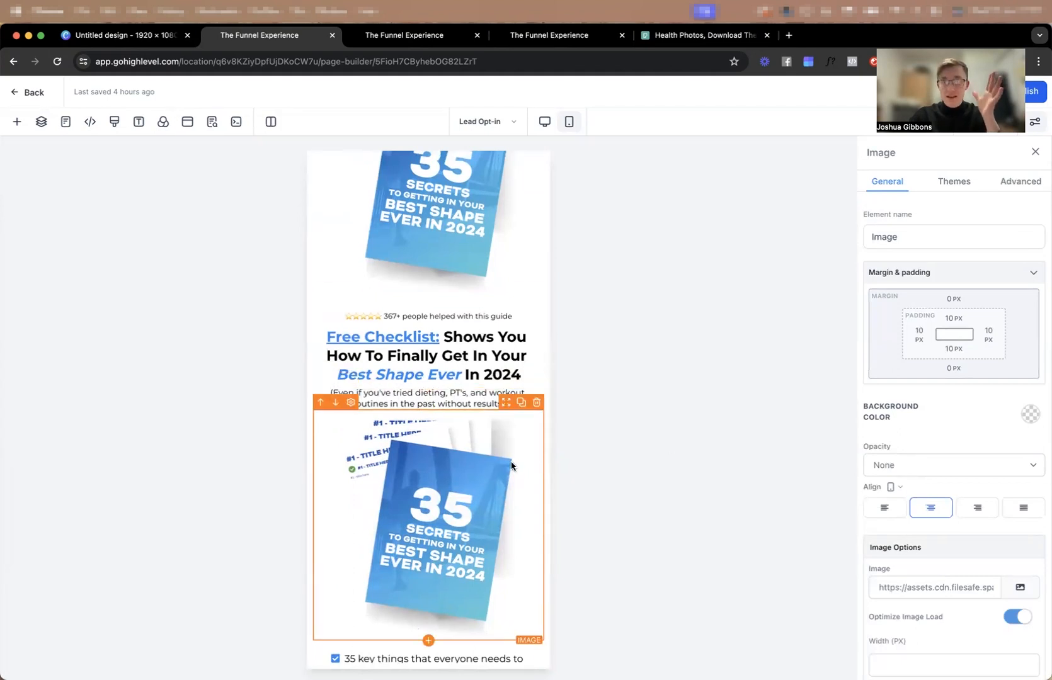
Set the width of the duplicated mockup image to 300 px.
scroll(980, 573, "down", 4)
left_click(886, 450)
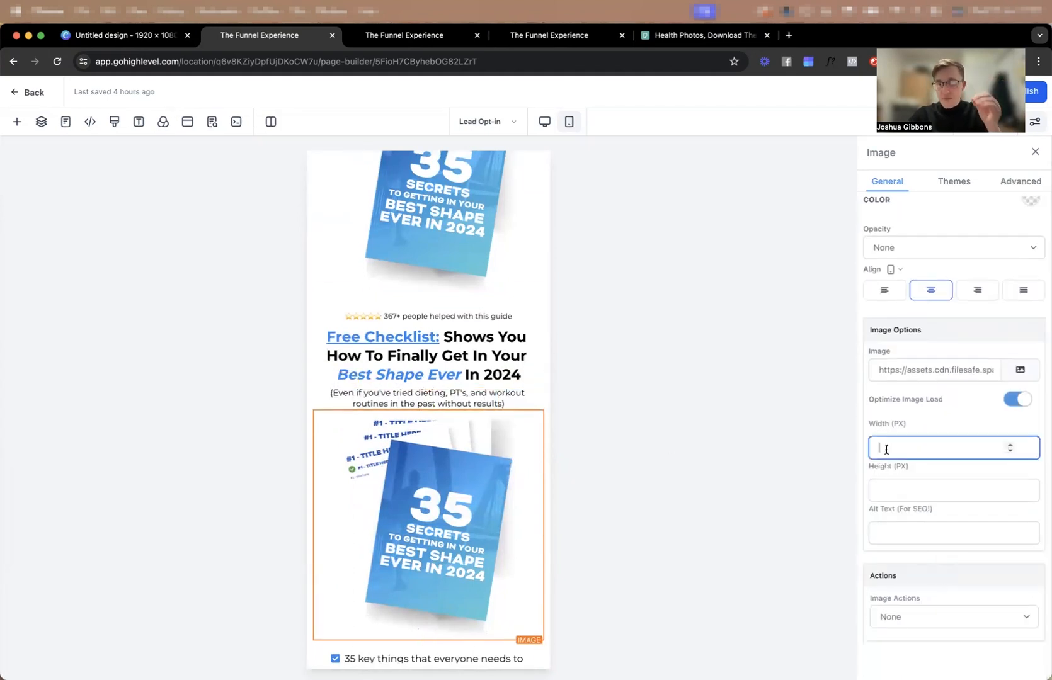
type("250")
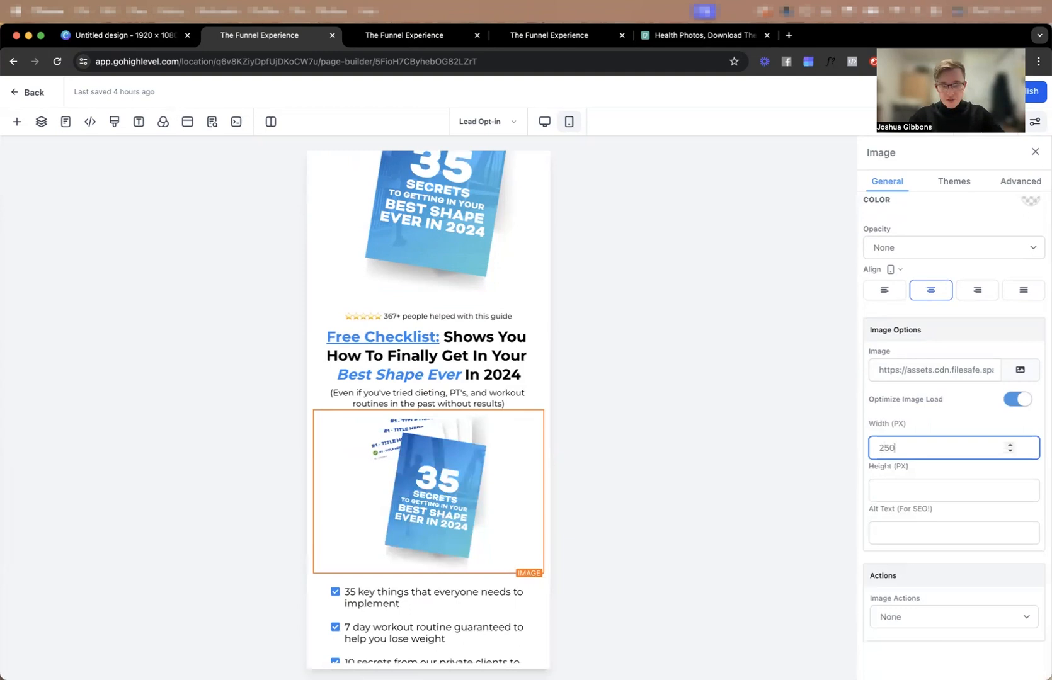
key("BackSpace")
key("BackSpace")
key("BackSpace")
type("300")
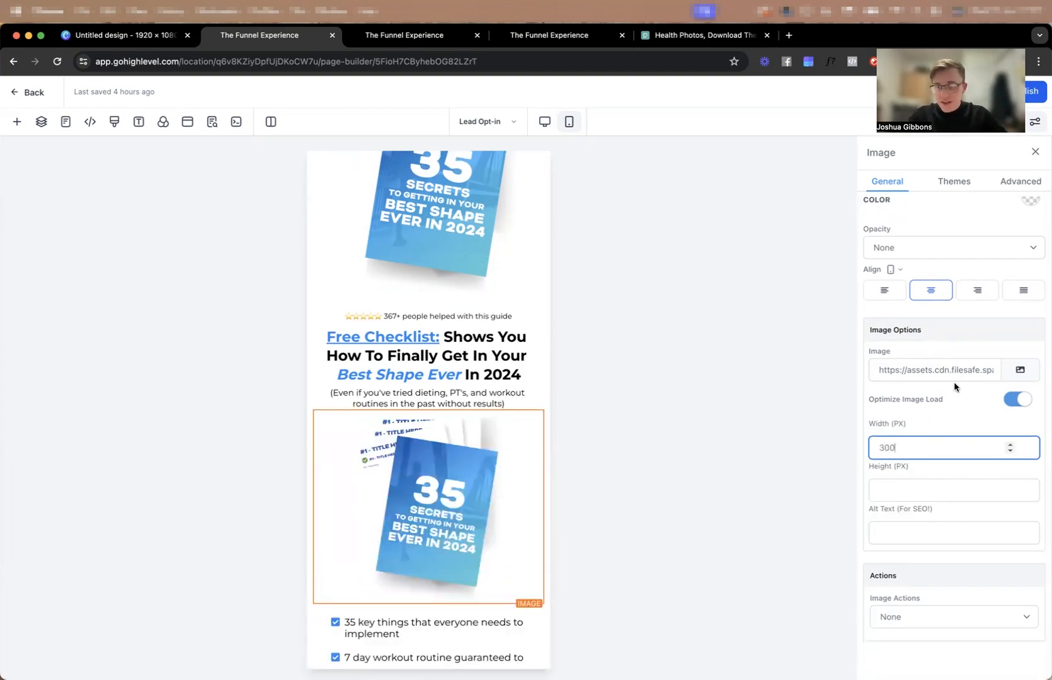
Give the duplicated mockup image a 10 px top margin and reduce its bottom padding.
scroll(962, 301, "up", 3)
left_click(955, 285)
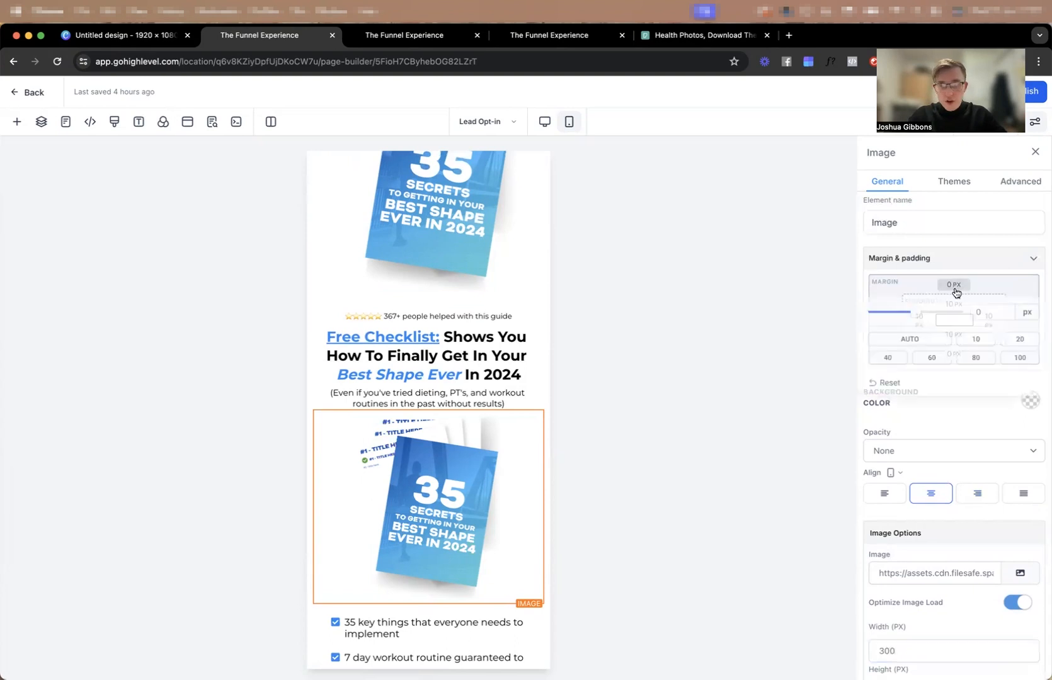
left_click(970, 341)
left_click(970, 217)
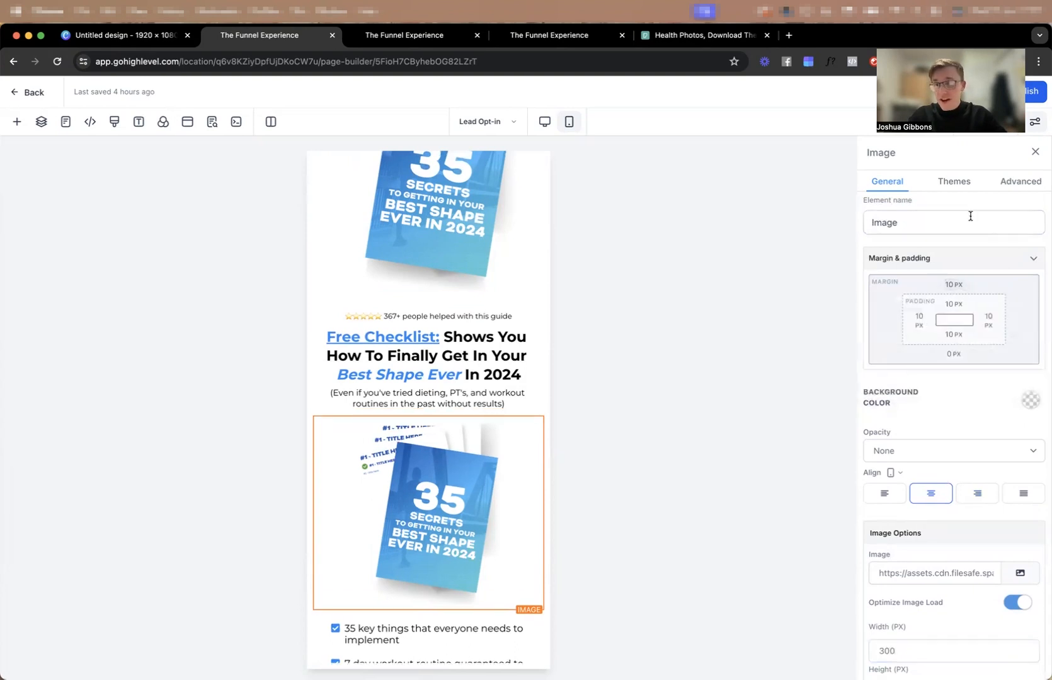
left_click(952, 336)
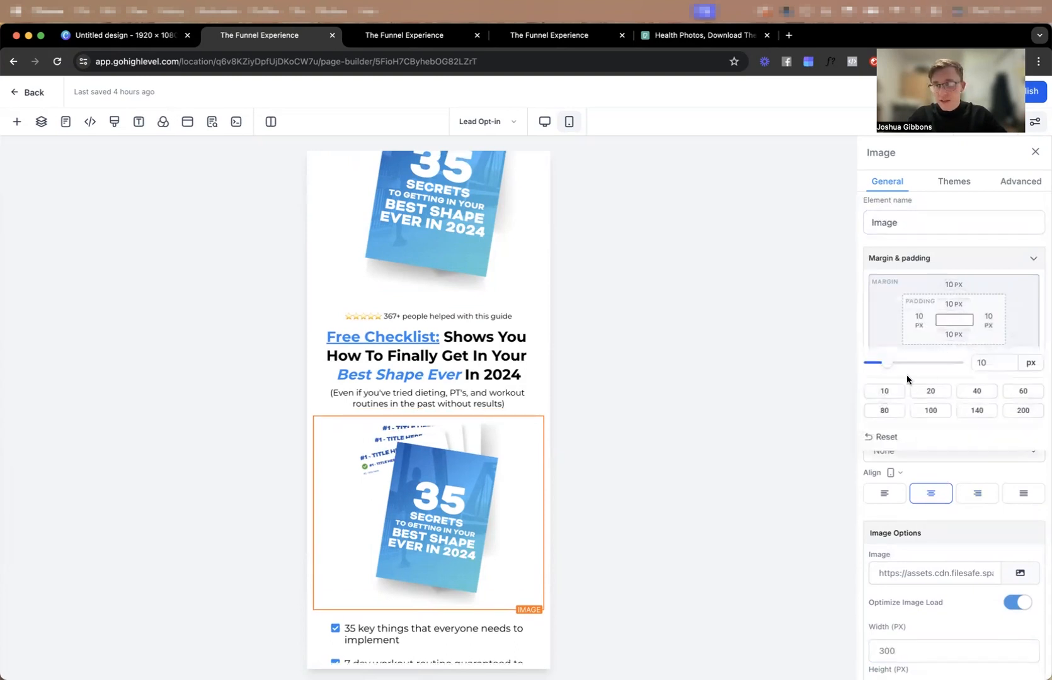
Set the top padding of the bullet list below the mockup image to 10 px.
left_click(418, 624)
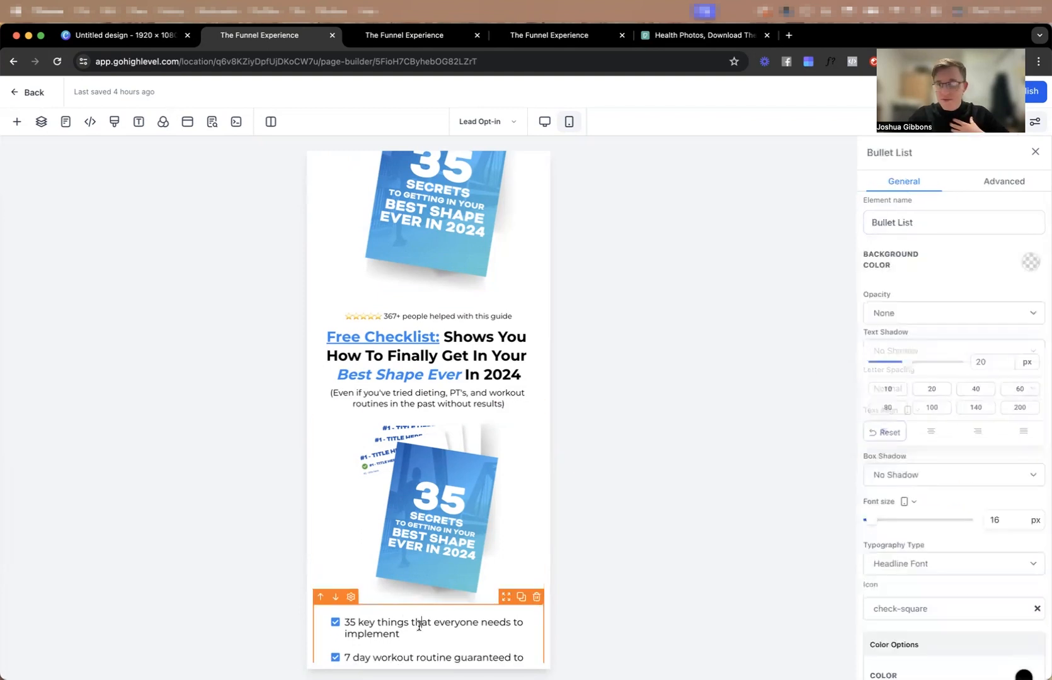
scroll(369, 531, "down", 3)
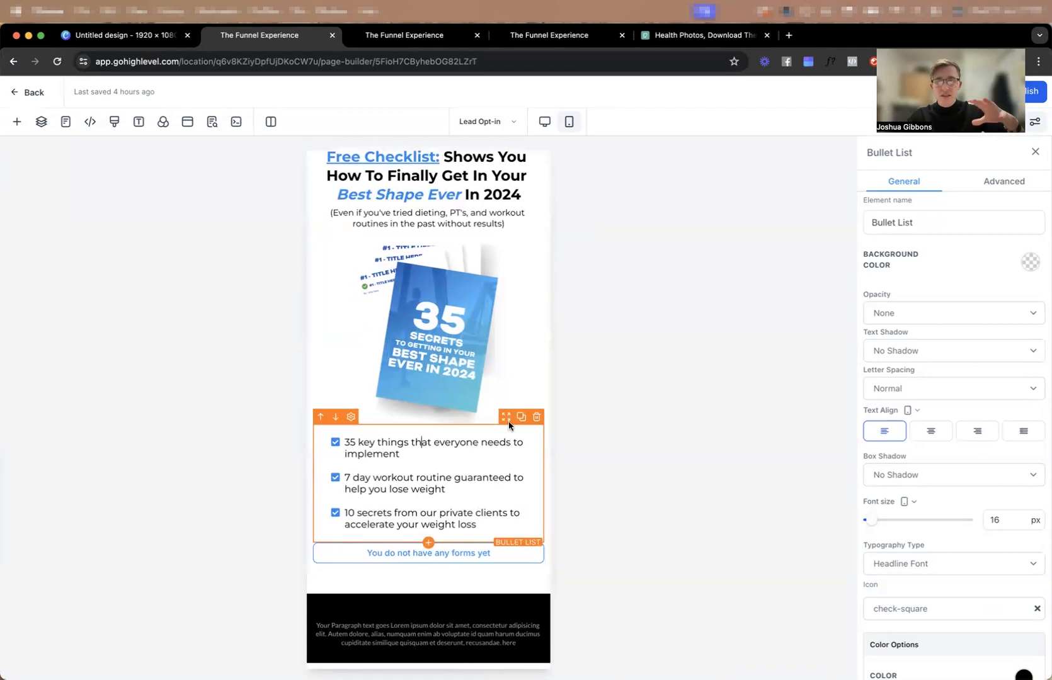
scroll(956, 346, "down", 6)
left_click(961, 576)
left_click(894, 506)
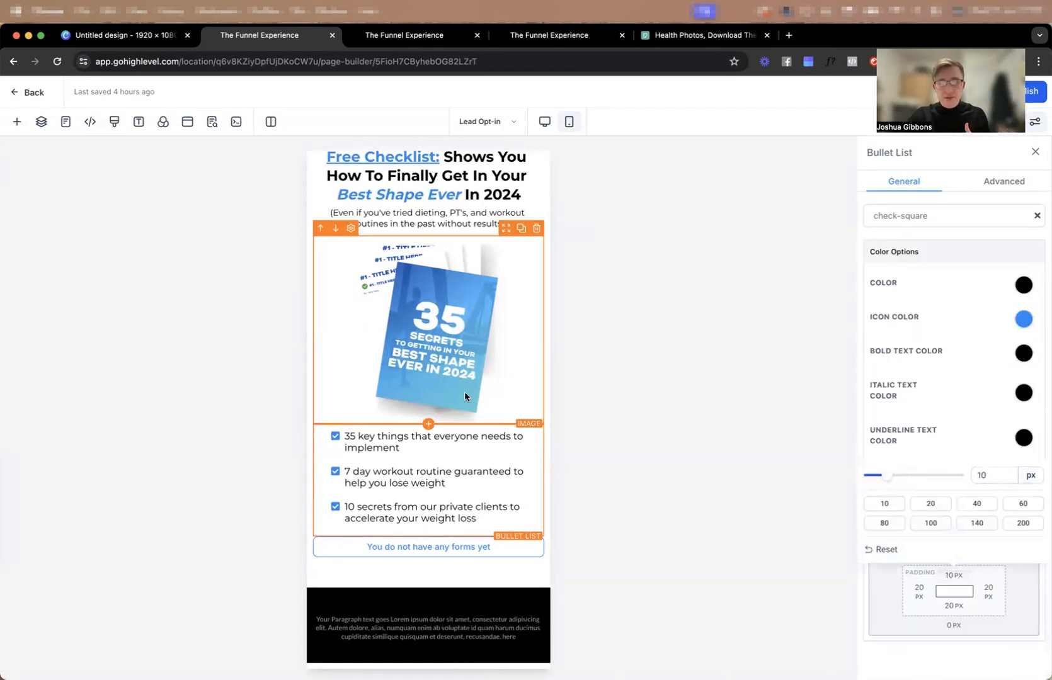
left_click(579, 398)
Hide the original mockup image on mobile and its duplicate on desktop, and return to the desktop view.
scroll(455, 309, "up", 3)
scroll(454, 305, "up", 3)
left_click(453, 304)
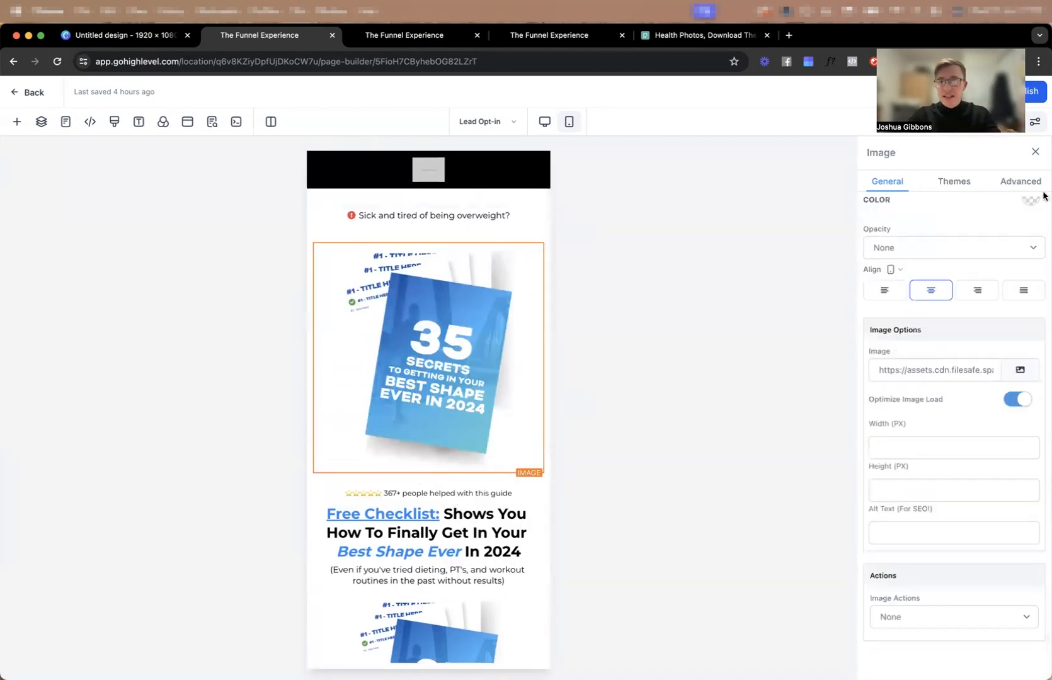
left_click(1014, 182)
left_click(954, 382)
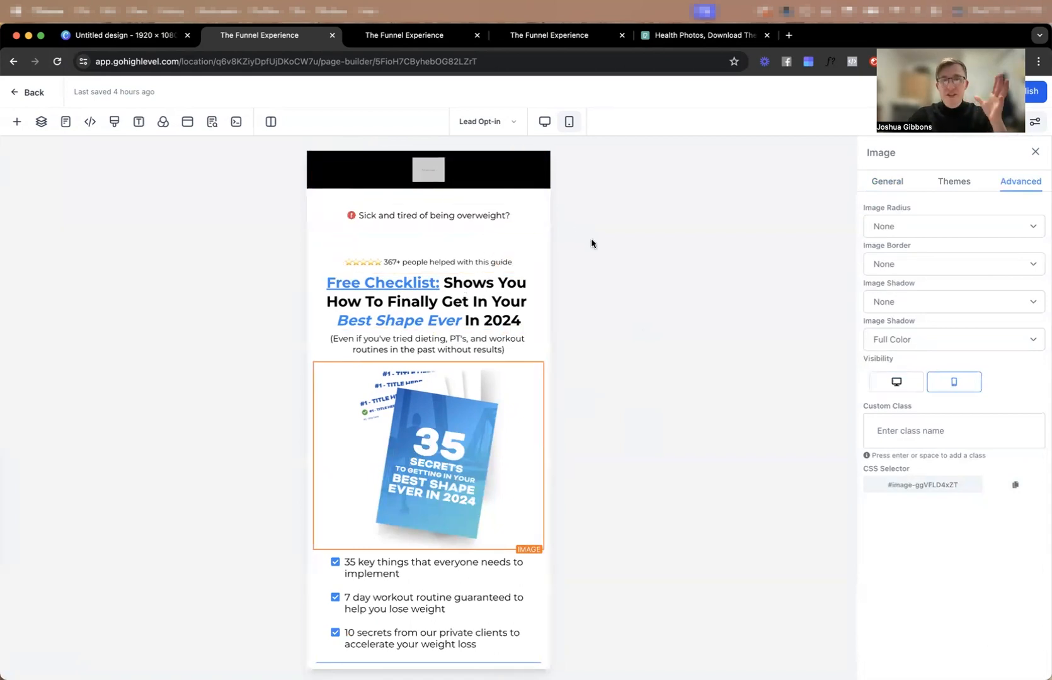
scroll(523, 244, "down", 5)
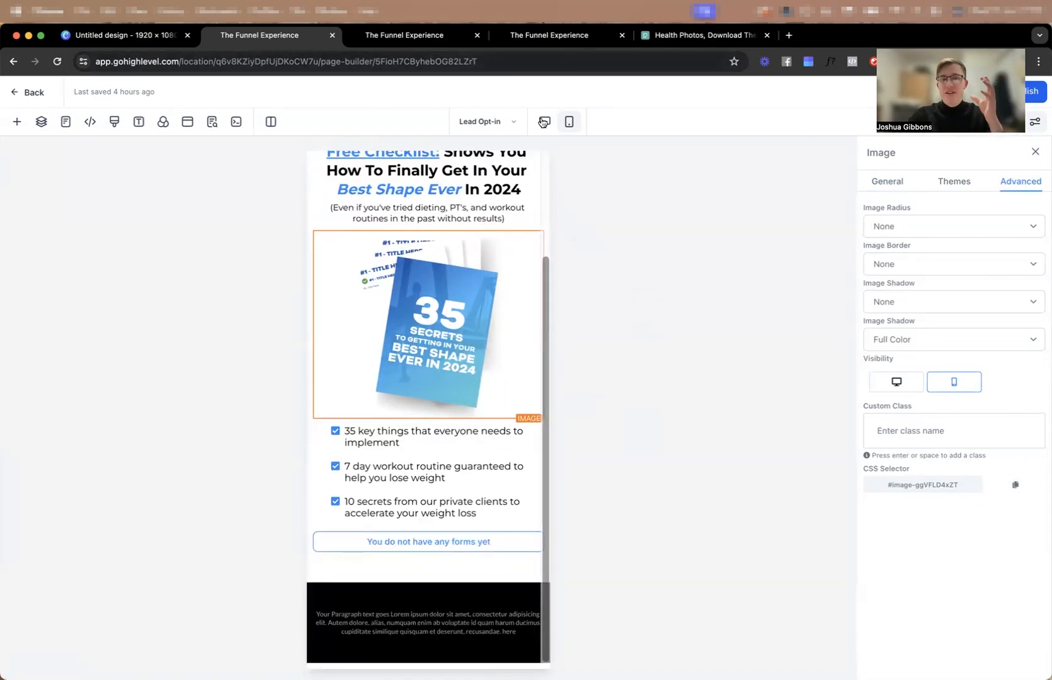
left_click(545, 122)
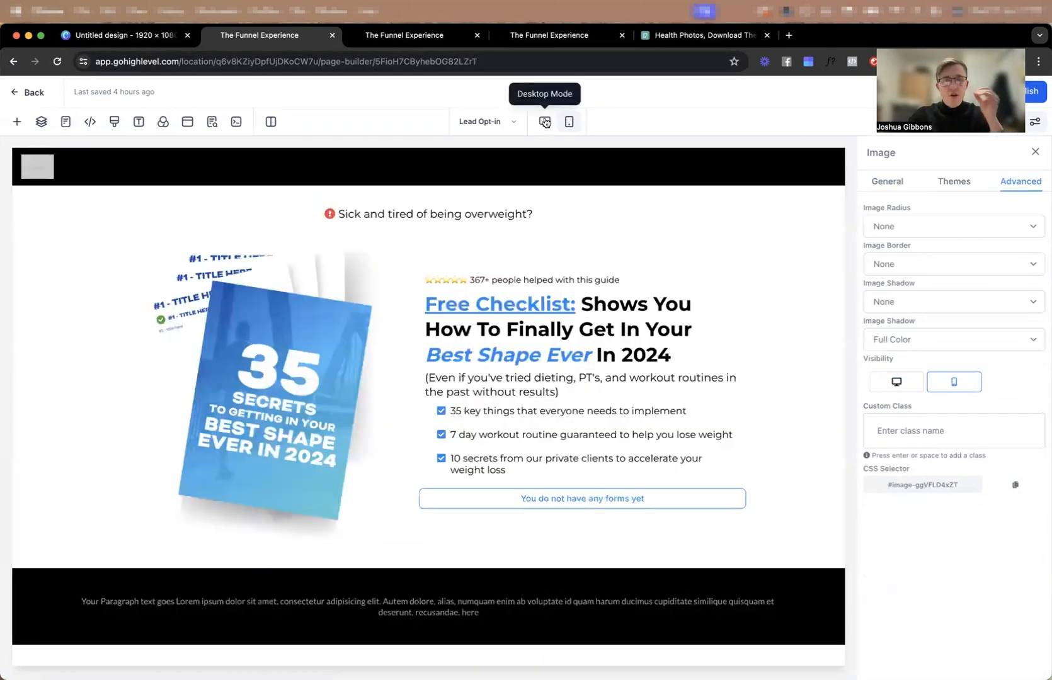
Narrow the "Sick and tired of being overweight?" row to a width of 40 and give it a red background.
left_click(592, 199)
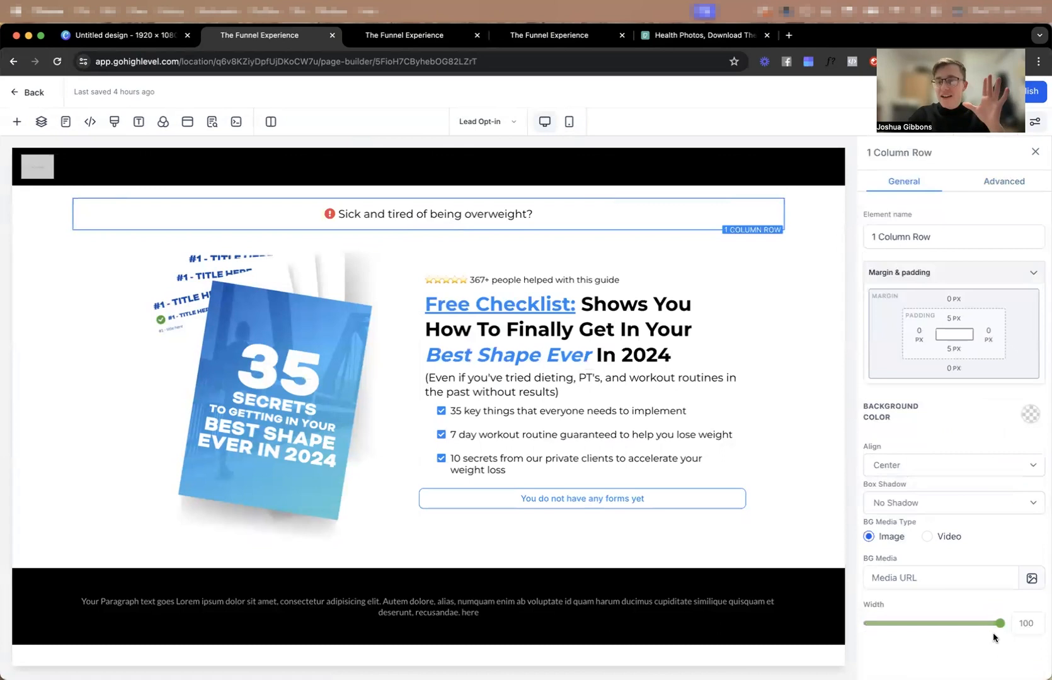
left_click_drag(953, 627, 887, 627)
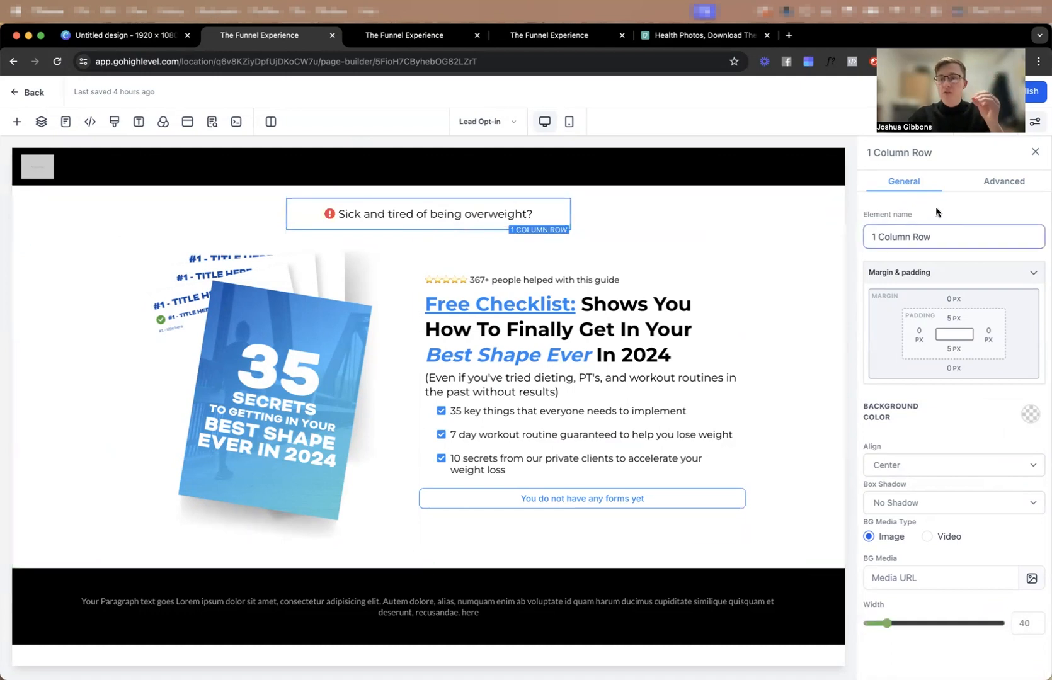
left_click(1030, 414)
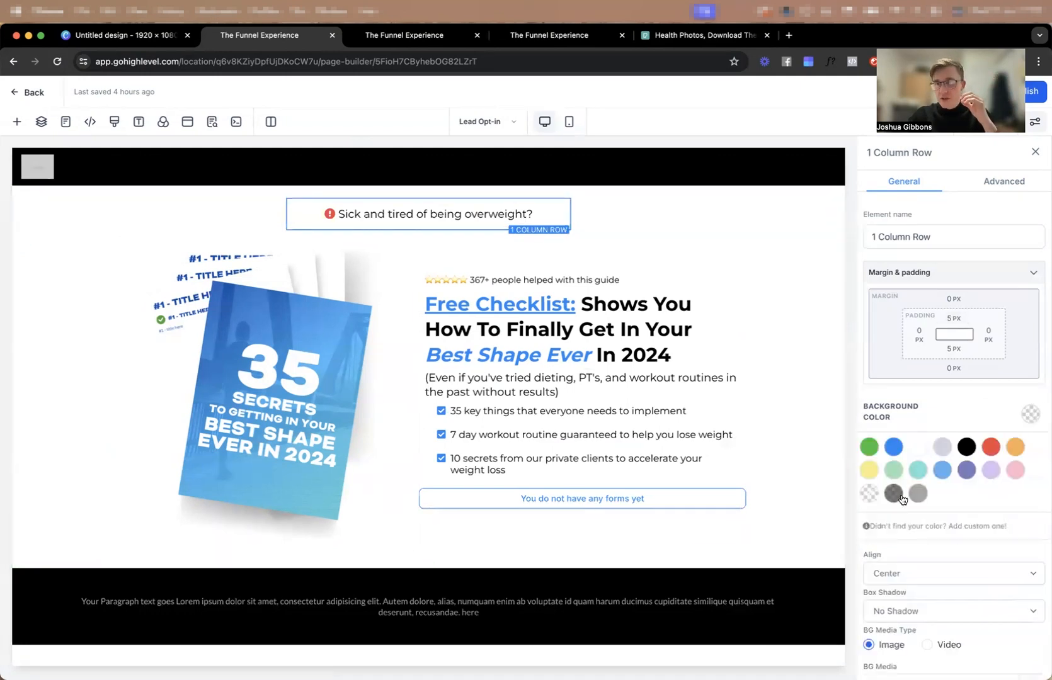
left_click(987, 452)
Set the text color and icon color of the "Sick and tired of being overweight?" sub headline to white.
left_click(453, 213)
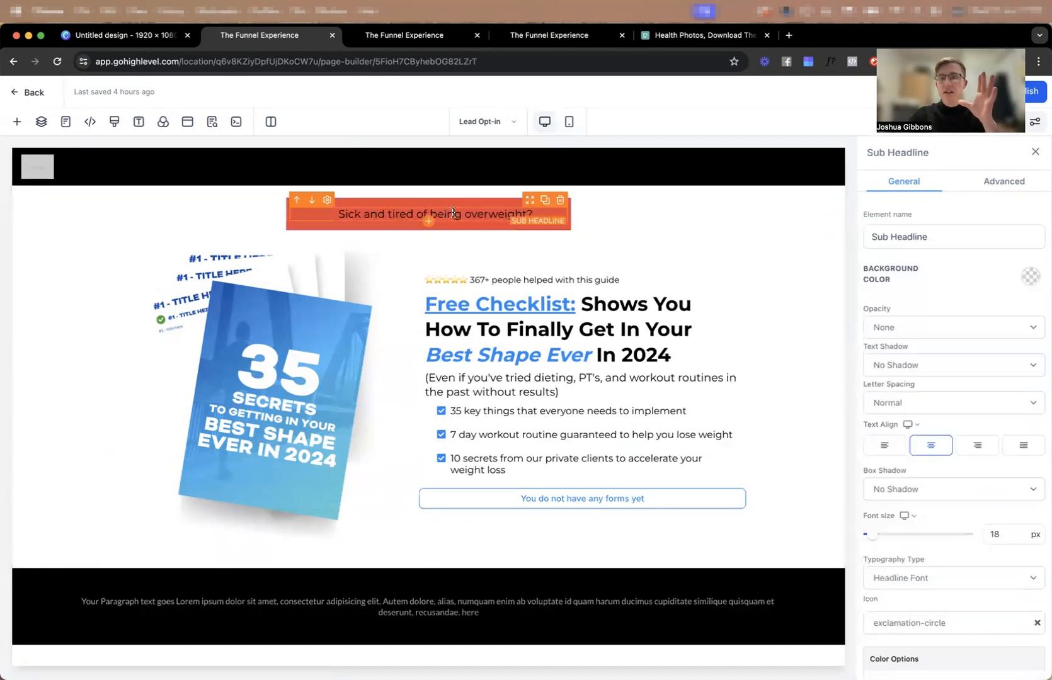
scroll(974, 393, "down", 5)
left_click(1024, 402)
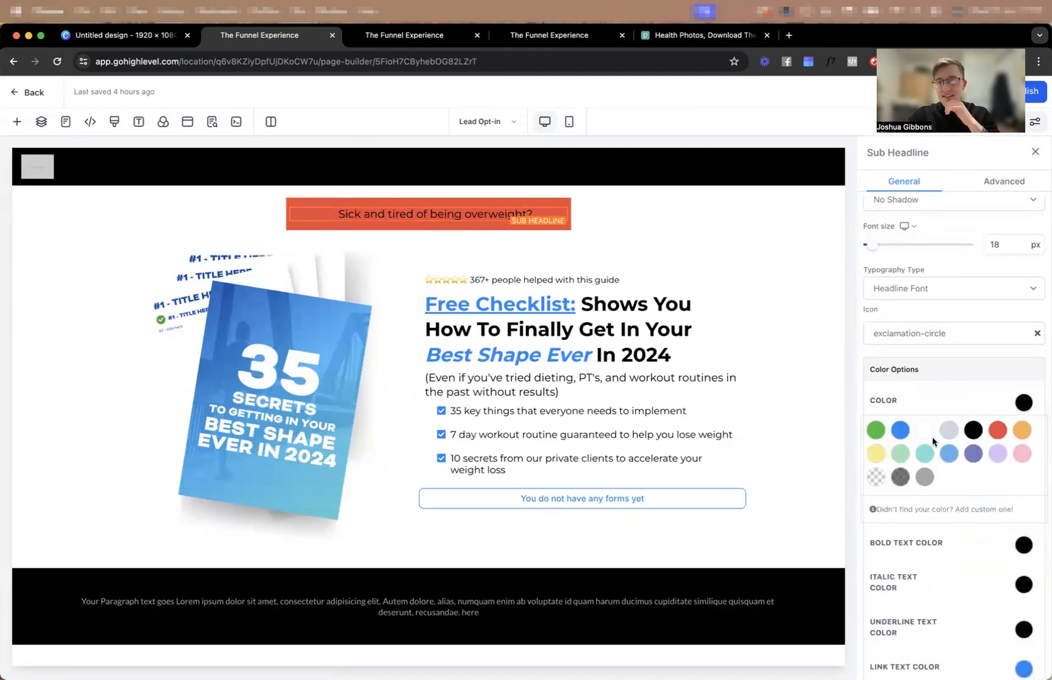
left_click(924, 431)
left_click(1024, 402)
scroll(1038, 466, "down", 3)
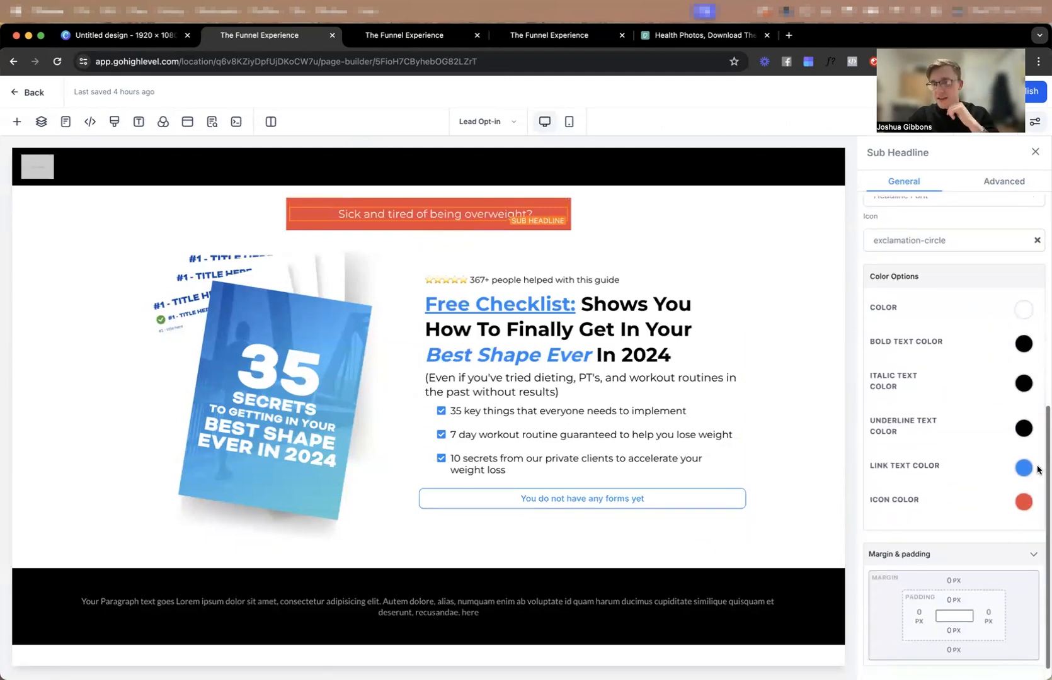
left_click(1024, 502)
left_click(924, 529)
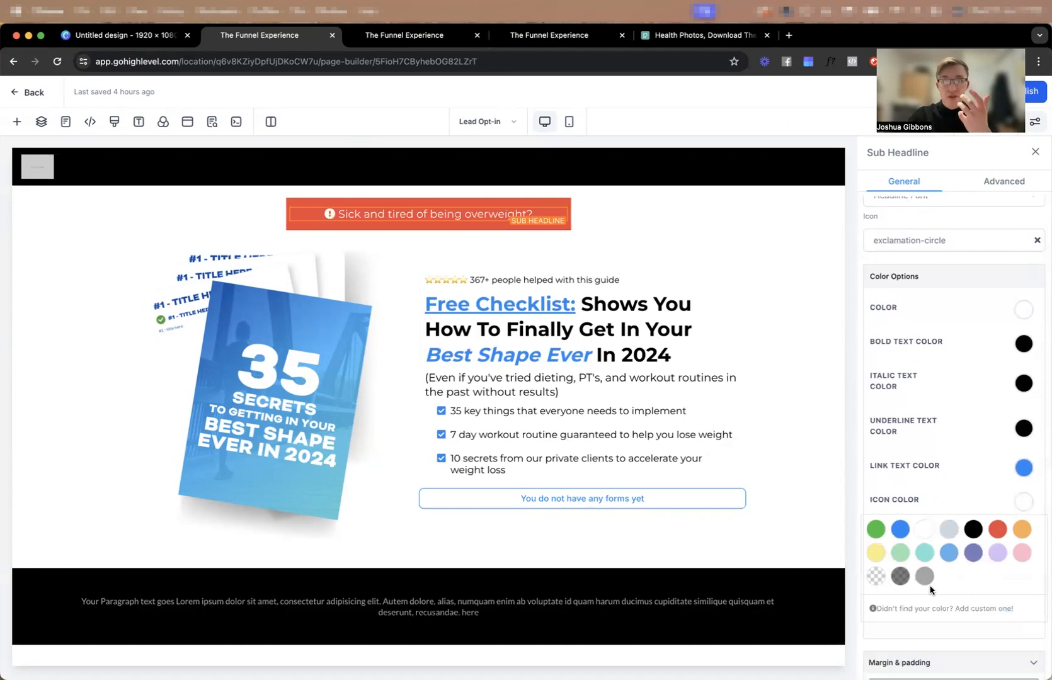
Set the top and bottom padding of the column inside the red attention bar to 2 px.
left_click(472, 201)
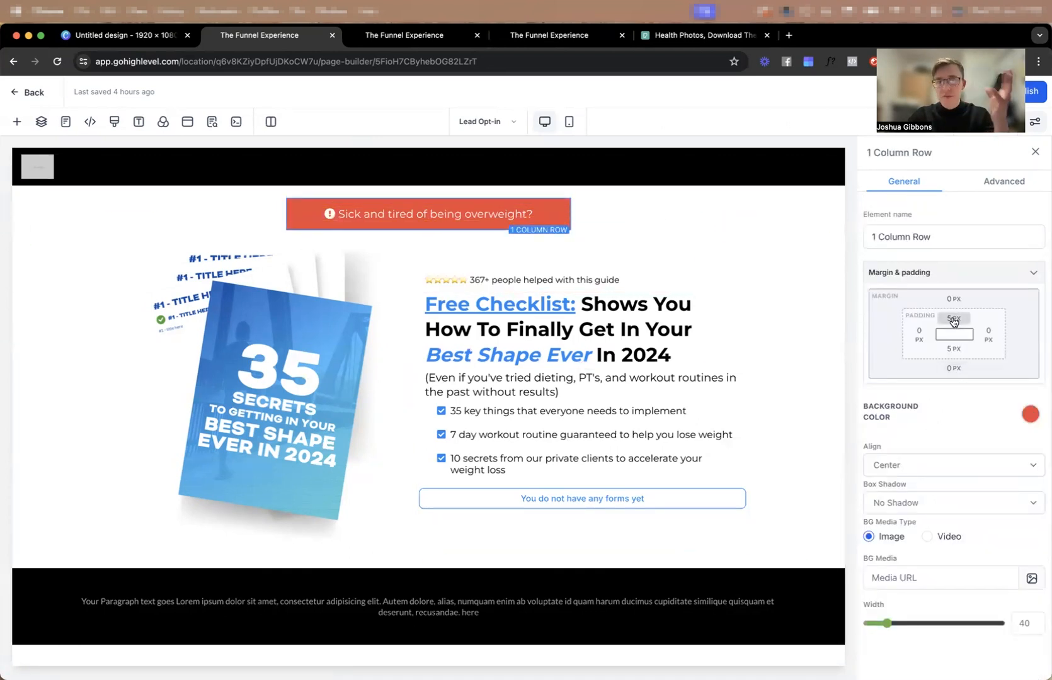
left_click(471, 208)
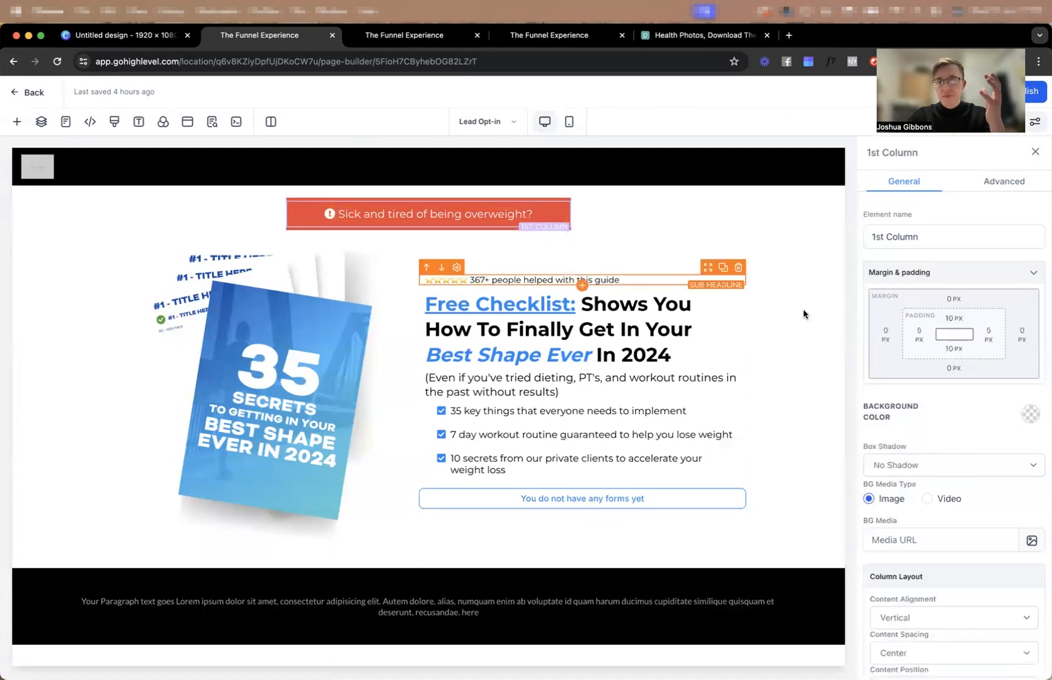
left_click(965, 320)
type("2")
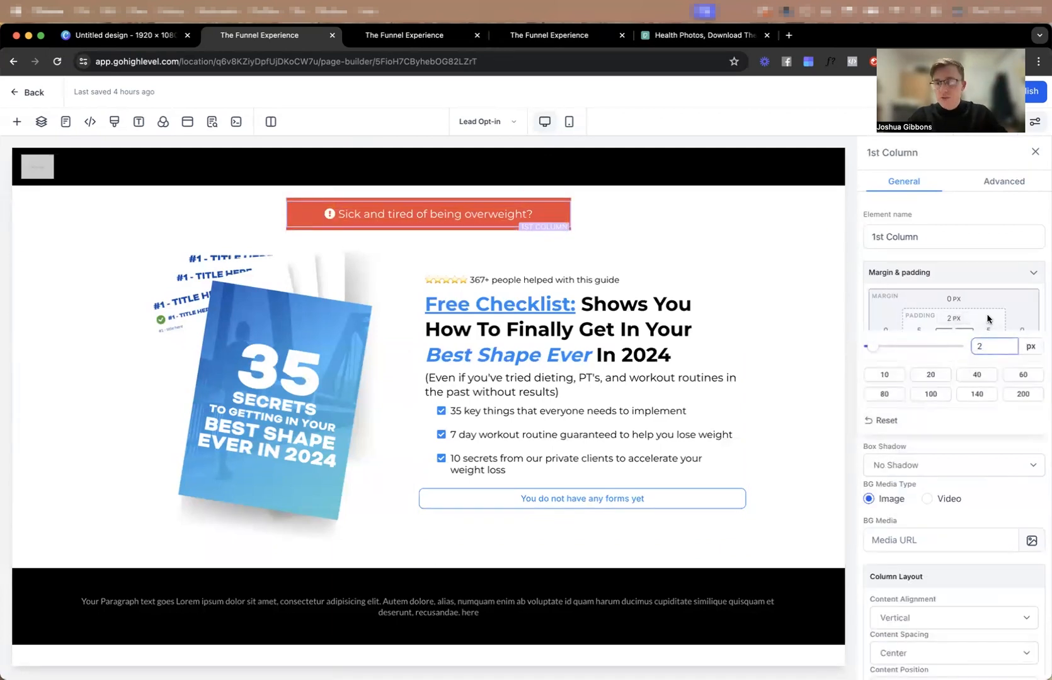
left_click(988, 319)
left_click(956, 353)
left_click_drag(987, 376, 932, 377)
type("2")
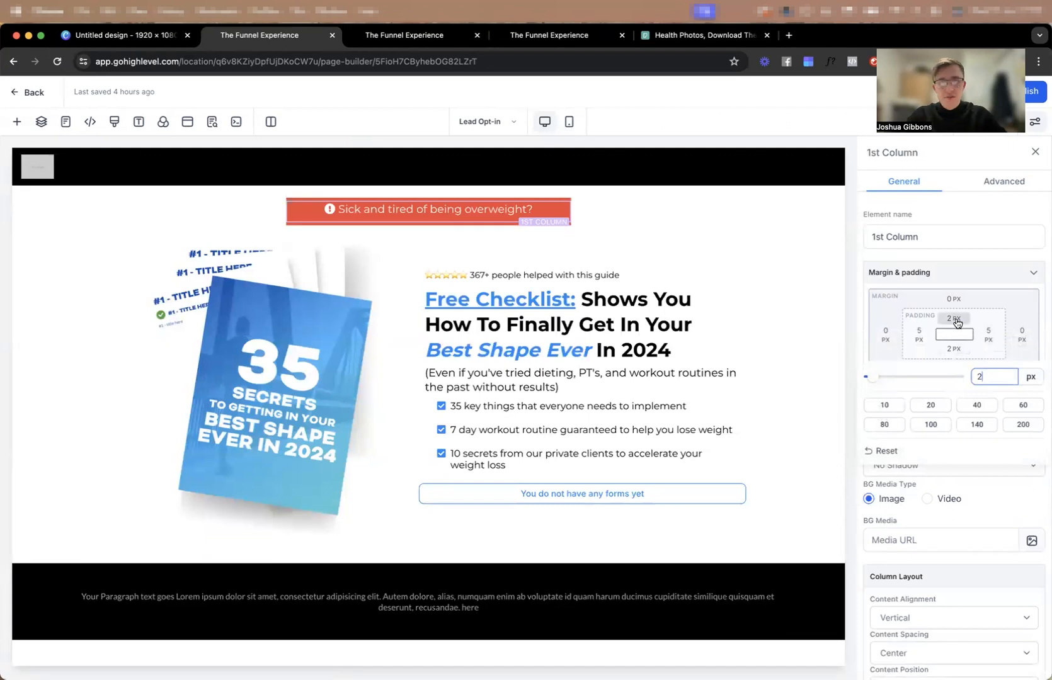
Round the red attention row's corners by applying a Full Border with a 5px radius and switching the border back to No Border.
left_click(511, 201)
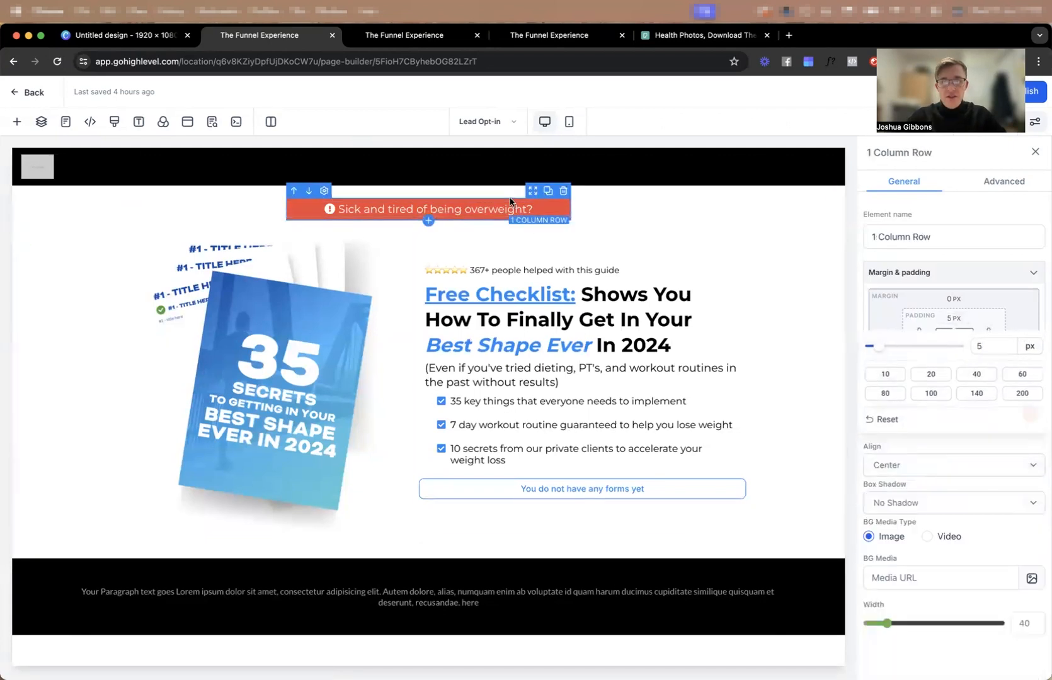
left_click(1004, 181)
left_click(928, 267)
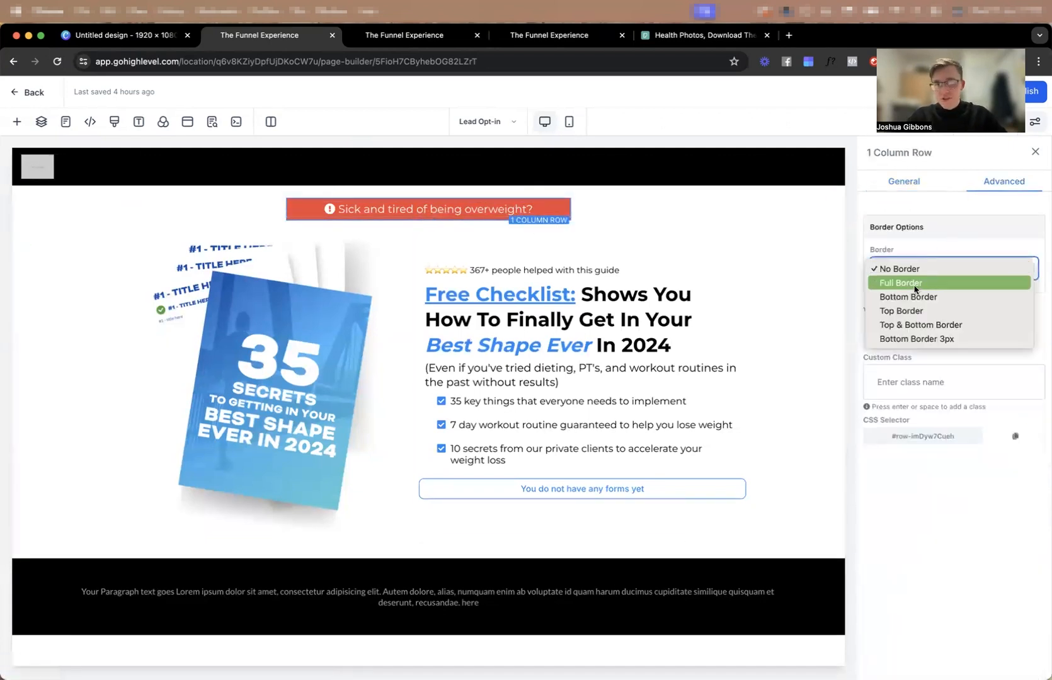
left_click(915, 290)
left_click(931, 417)
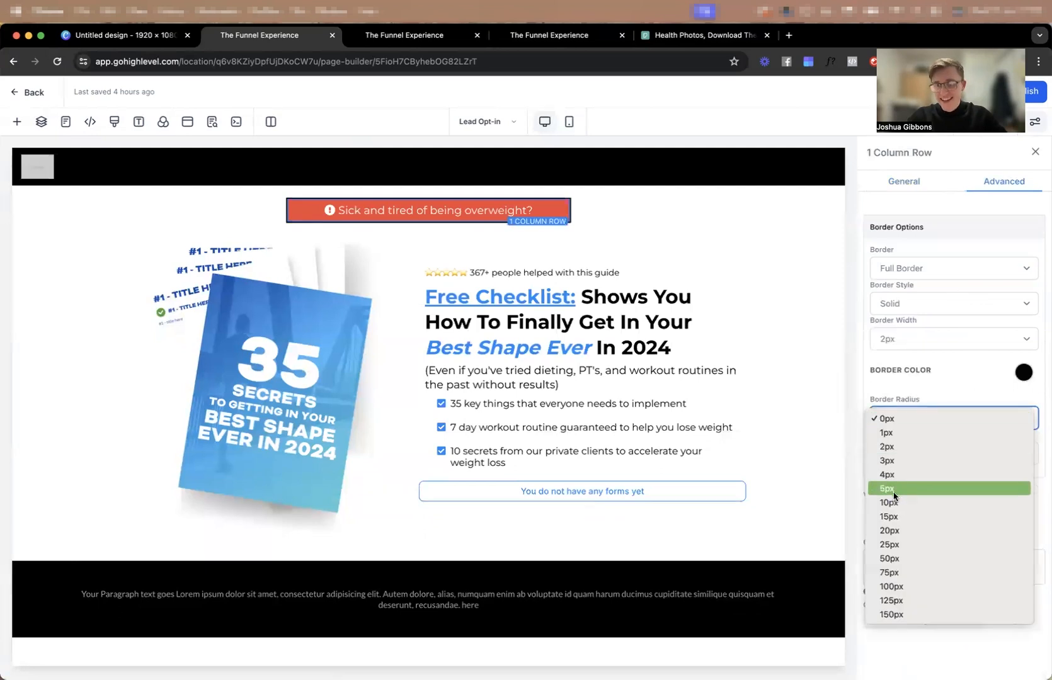
left_click(894, 490)
left_click(899, 272)
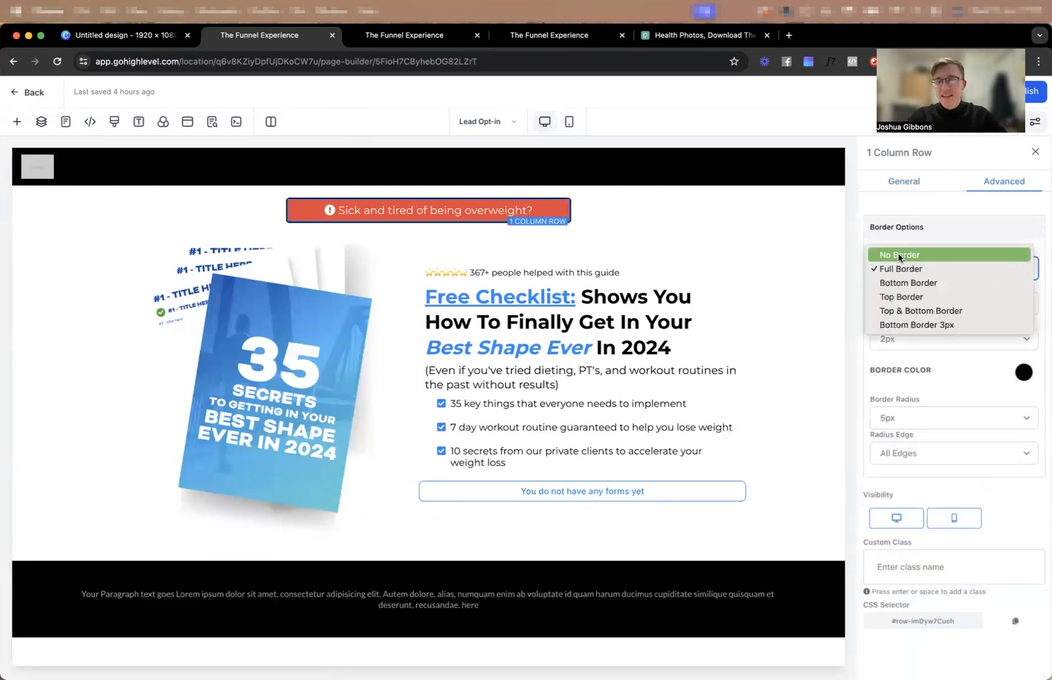
left_click(900, 256)
Save the Lead Opt-in page.
left_click(717, 237)
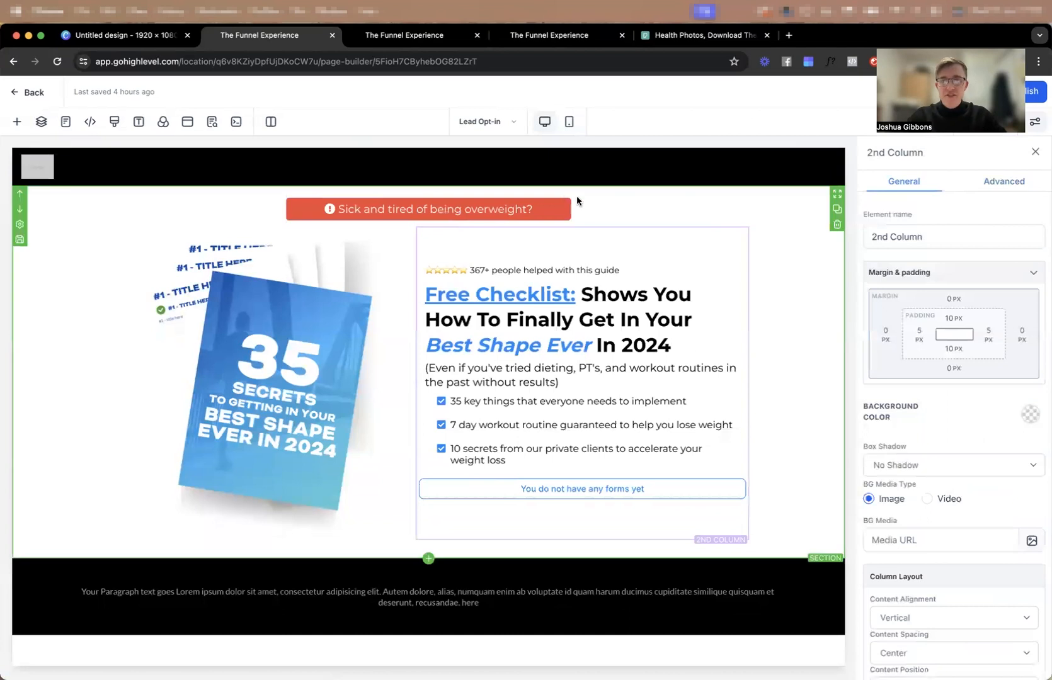
left_click(788, 358)
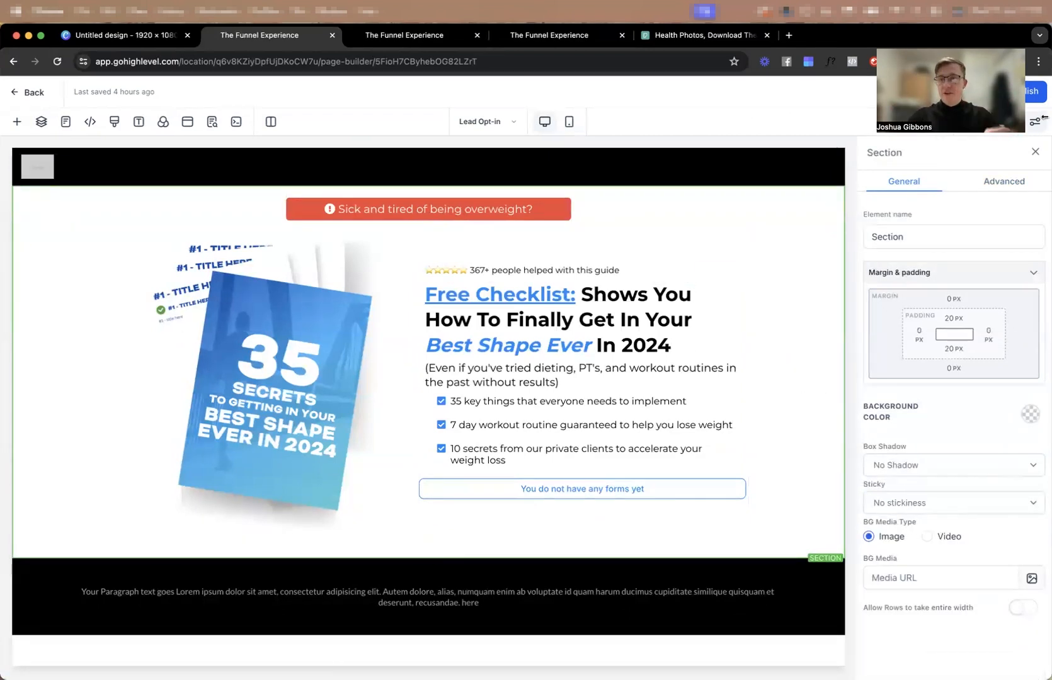
left_click_drag(995, 93, 859, 93)
left_click(961, 95)
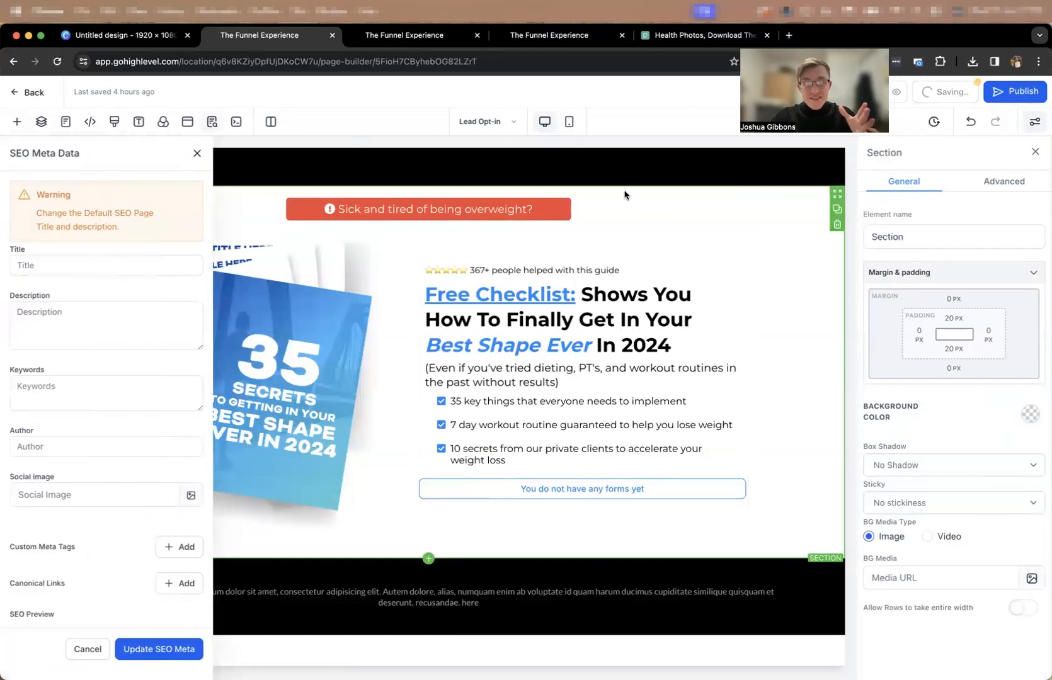
Switch to the Forms area and create a new form in the form builder.
left_click(424, 40)
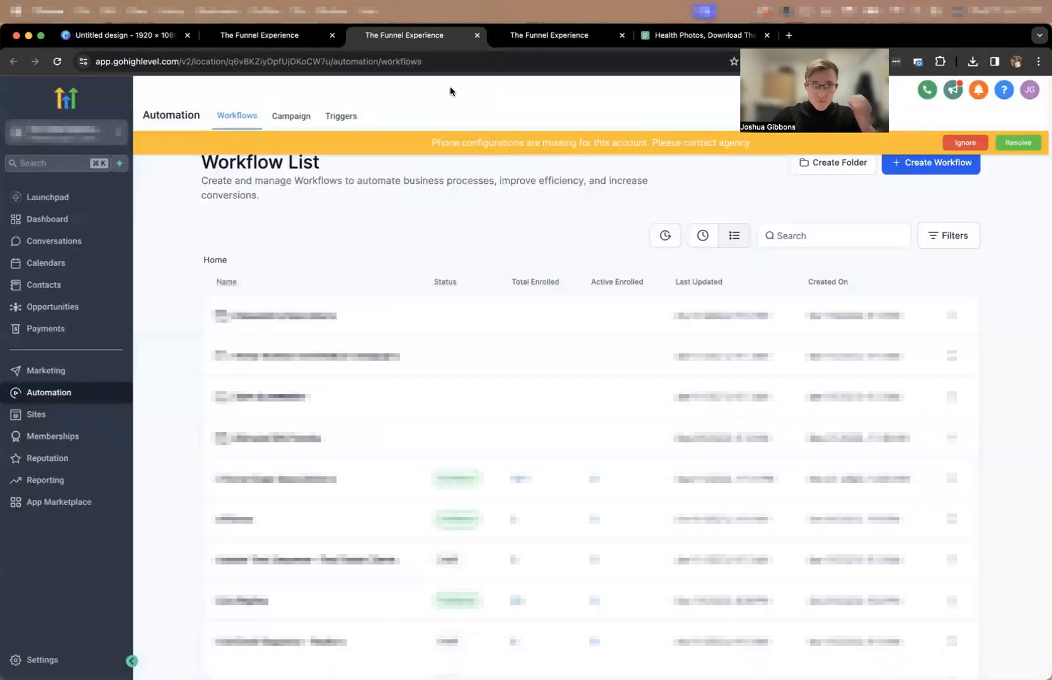
left_click(515, 36)
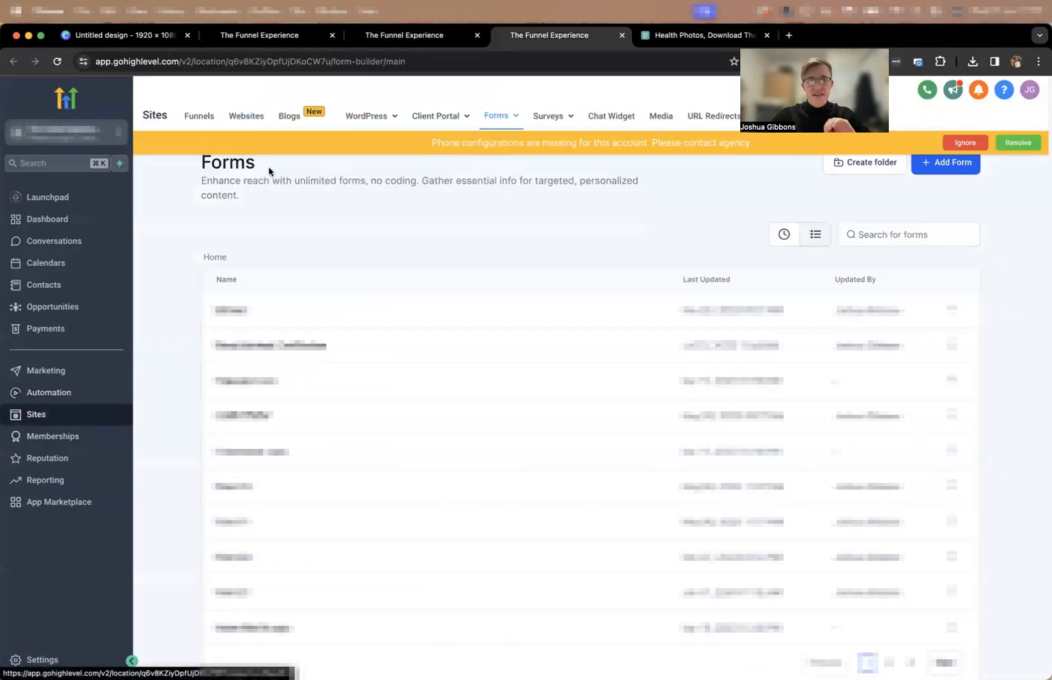
left_click(892, 233)
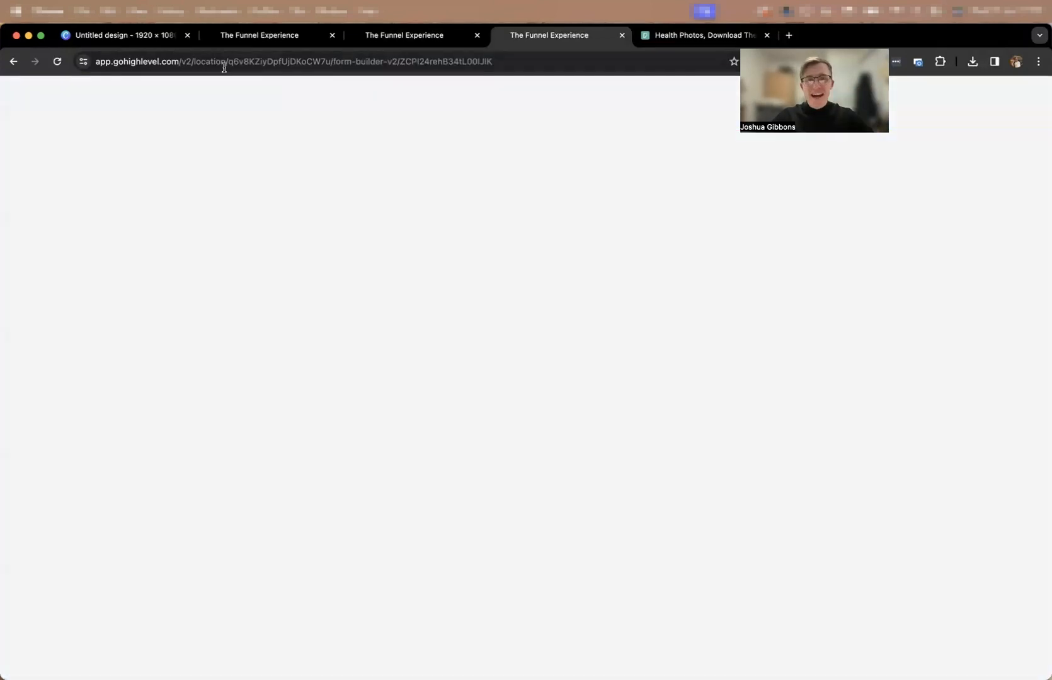
left_click(252, 40)
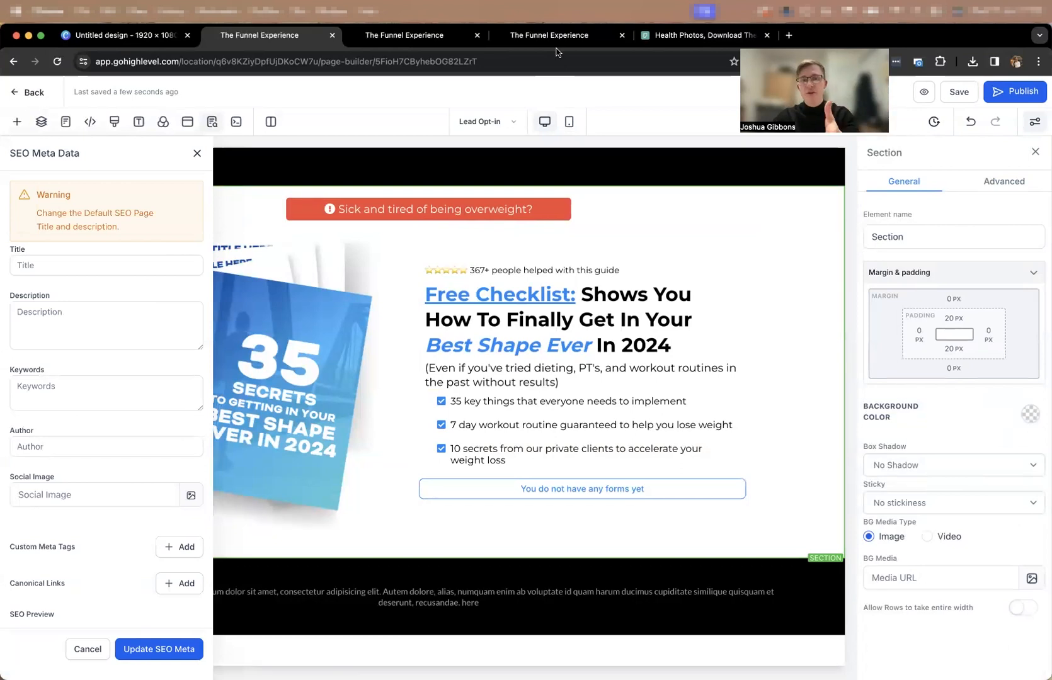
left_click(539, 40)
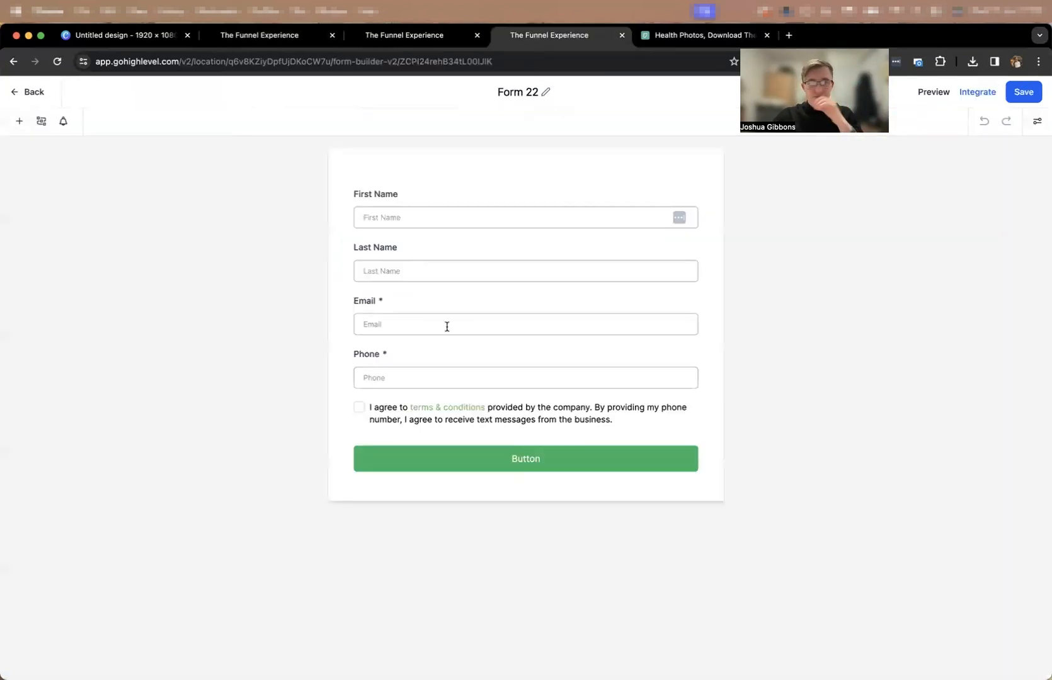
Remove the Last Name, Phone and terms & conditions elements from the form.
left_click(588, 192)
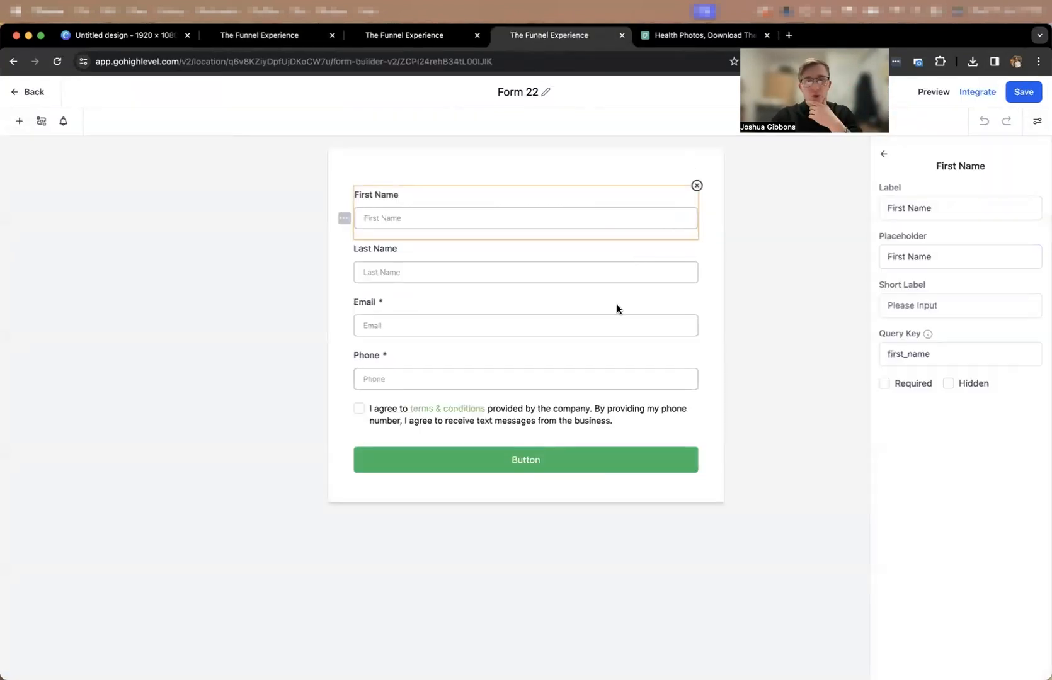
left_click(592, 274)
left_click(696, 241)
left_click(664, 313)
left_click(694, 294)
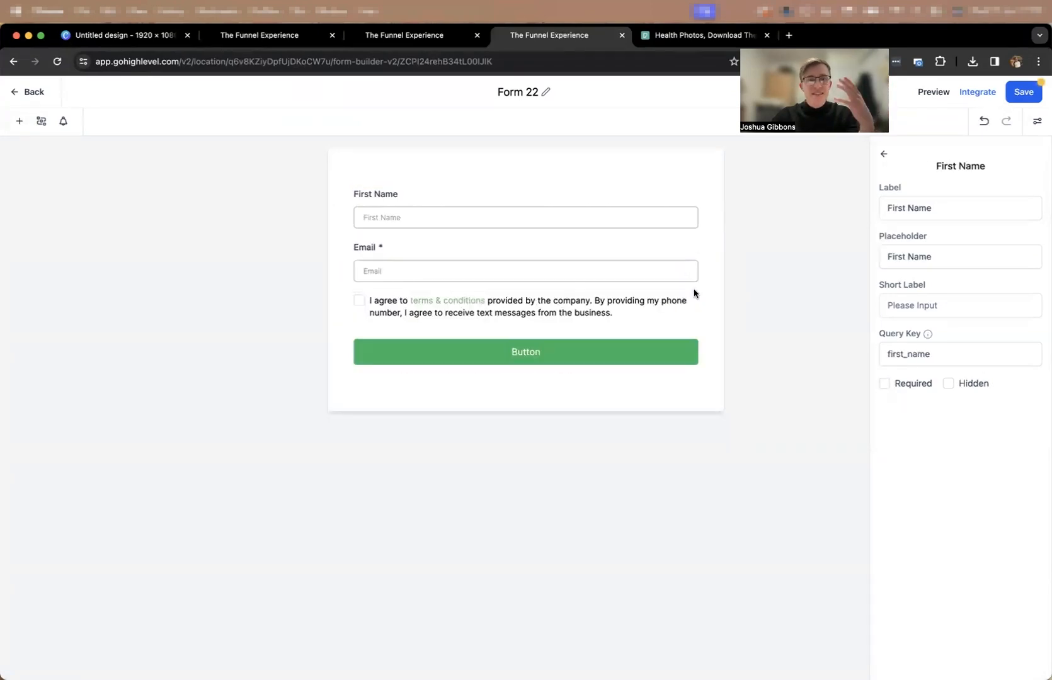
left_click(656, 305)
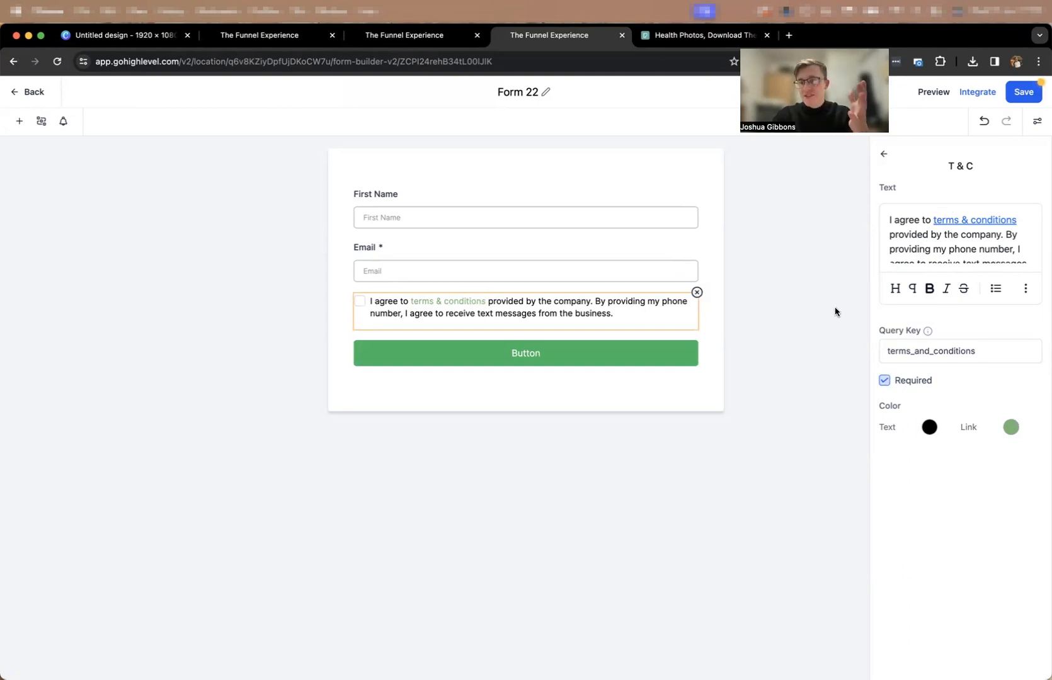
left_click(697, 294)
left_click(883, 156)
Make the form's First Name field required.
left_click(696, 219)
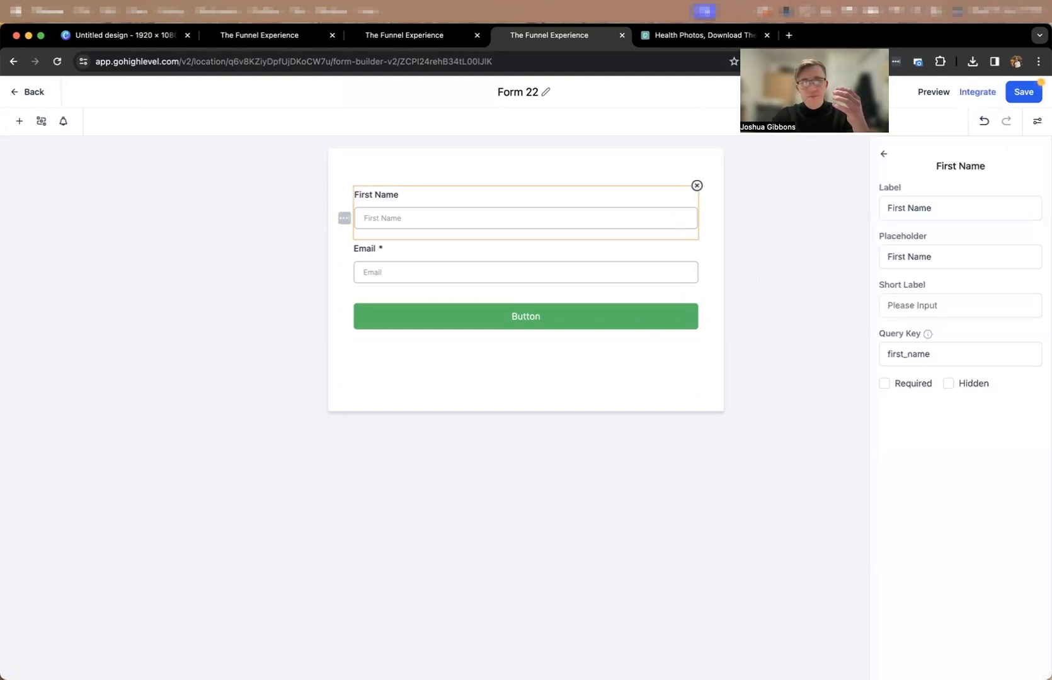
left_click(173, 158)
left_click(21, 121)
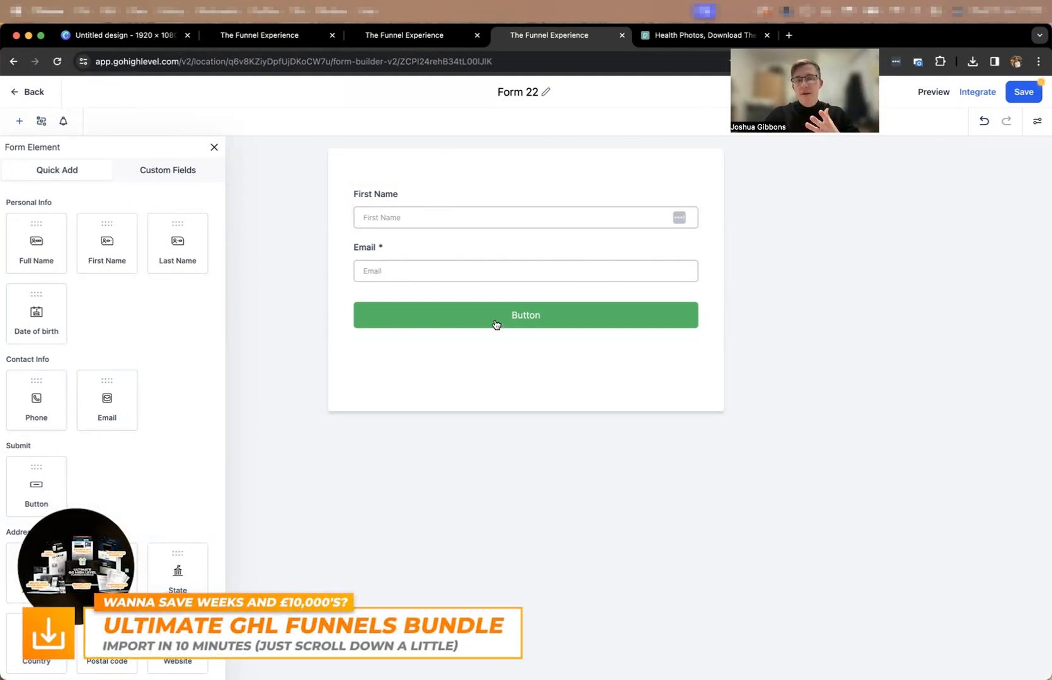
left_click(441, 210)
left_click(885, 384)
Change the form's submit button text to "DOWNLOAD NOW [FREE]".
left_click(574, 324)
key("super+a")
type("DOWNLOAD NOW [FREE]")
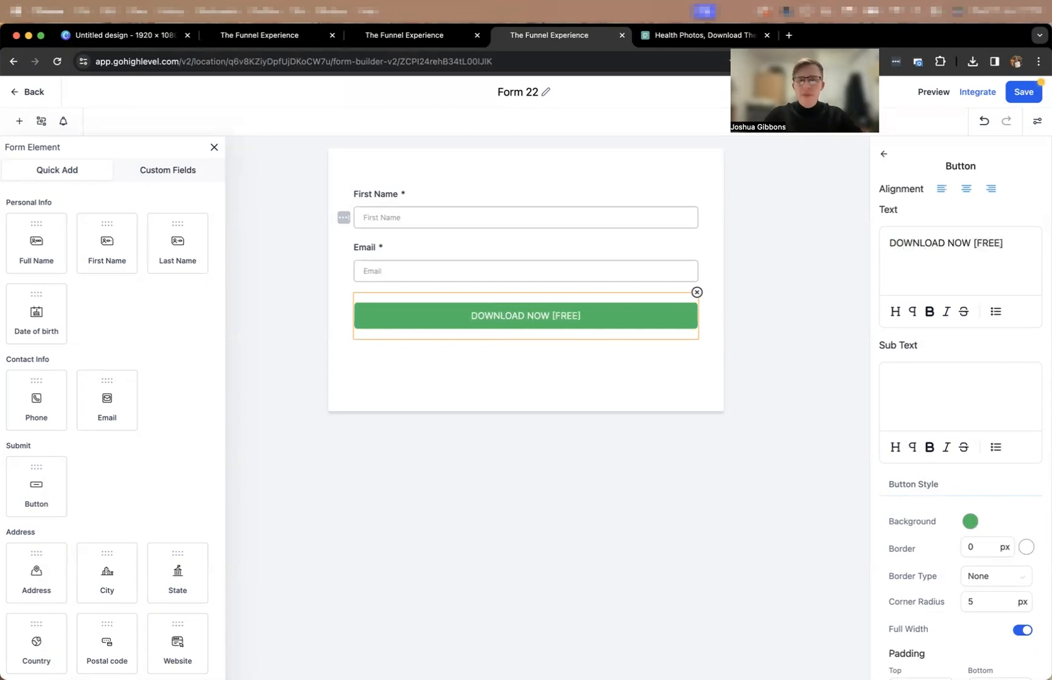
Switch to the Lead Opt-in page and capitalize the headline's first word to "FREE".
left_click(407, 33)
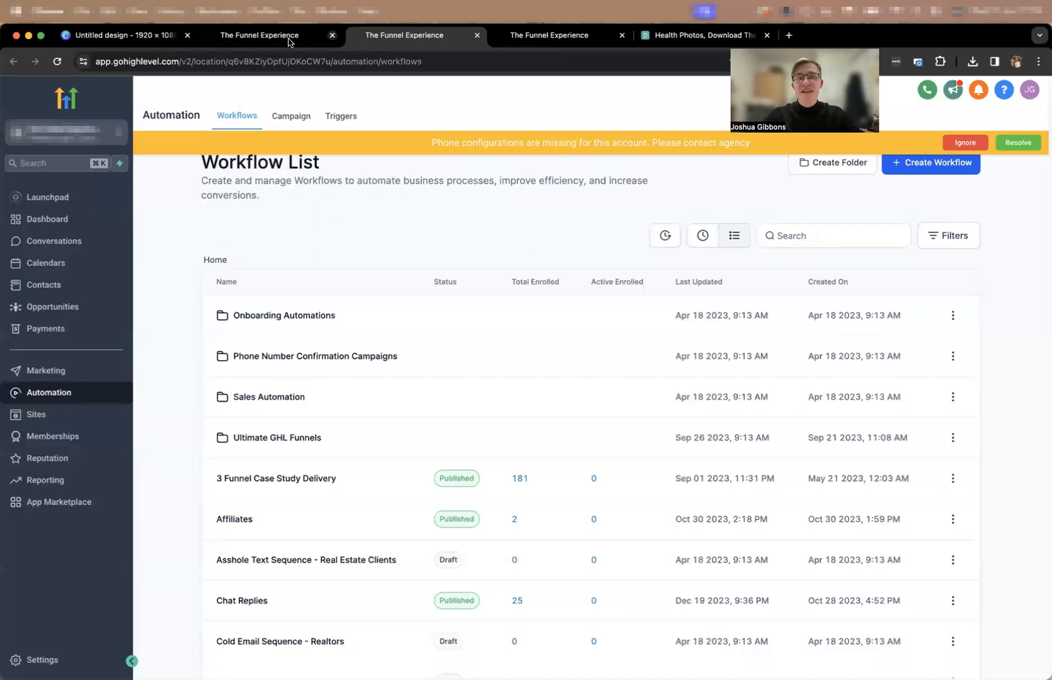
left_click(289, 39)
double_click(445, 295)
type("FREE Checklist: Shows You")
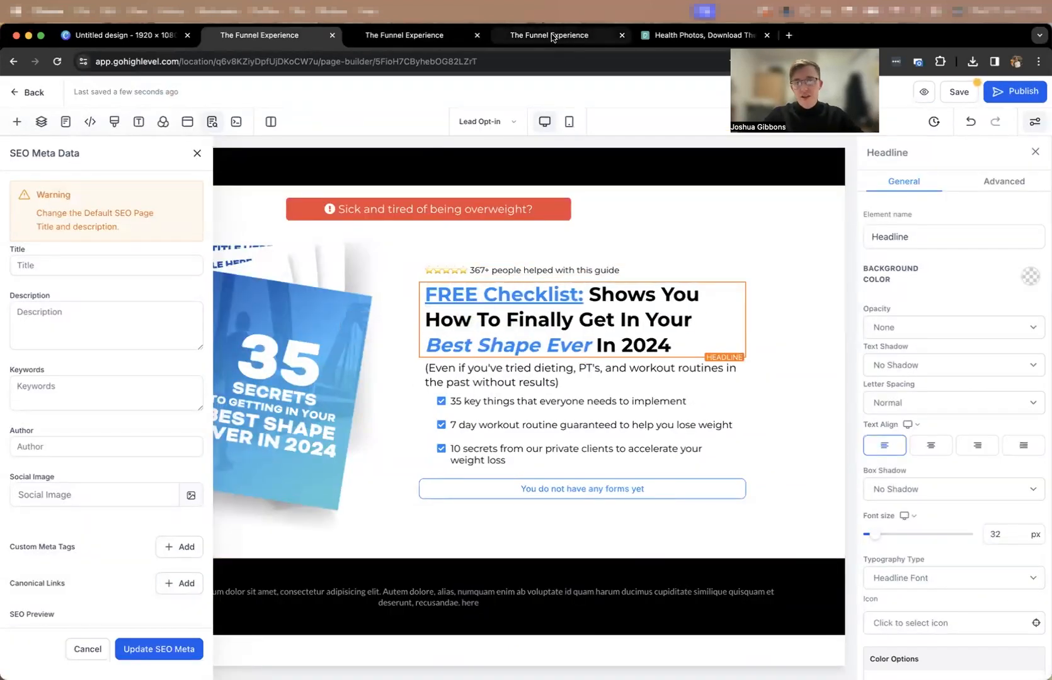
Return to the form builder and make the form's background fully transparent in its style options.
left_click(551, 36)
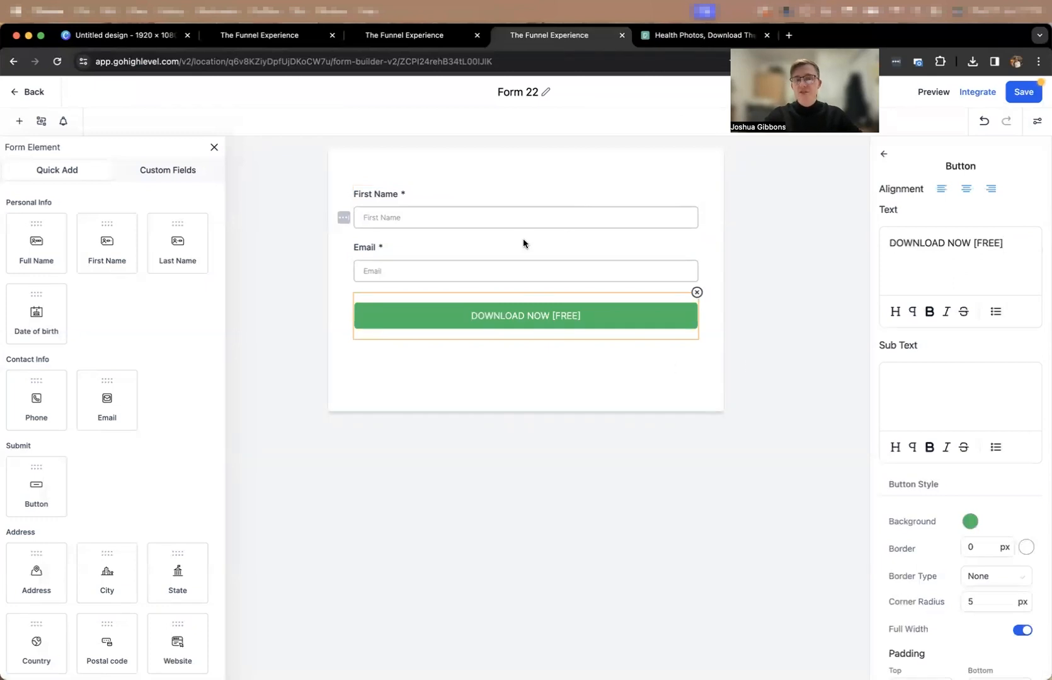
left_click(780, 464)
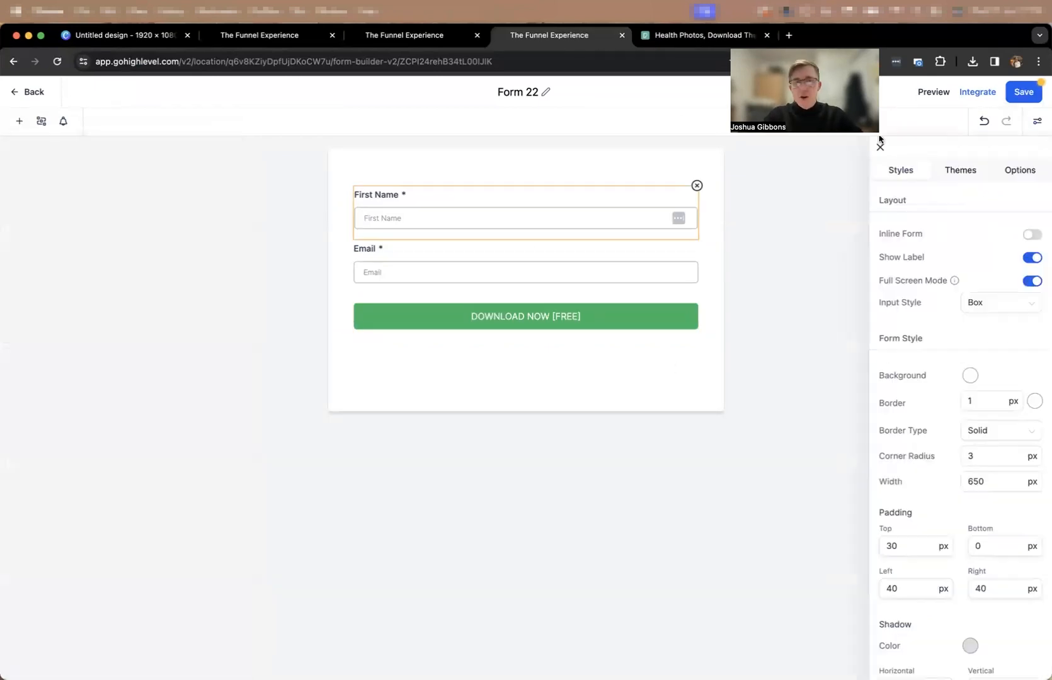
left_click(1036, 122)
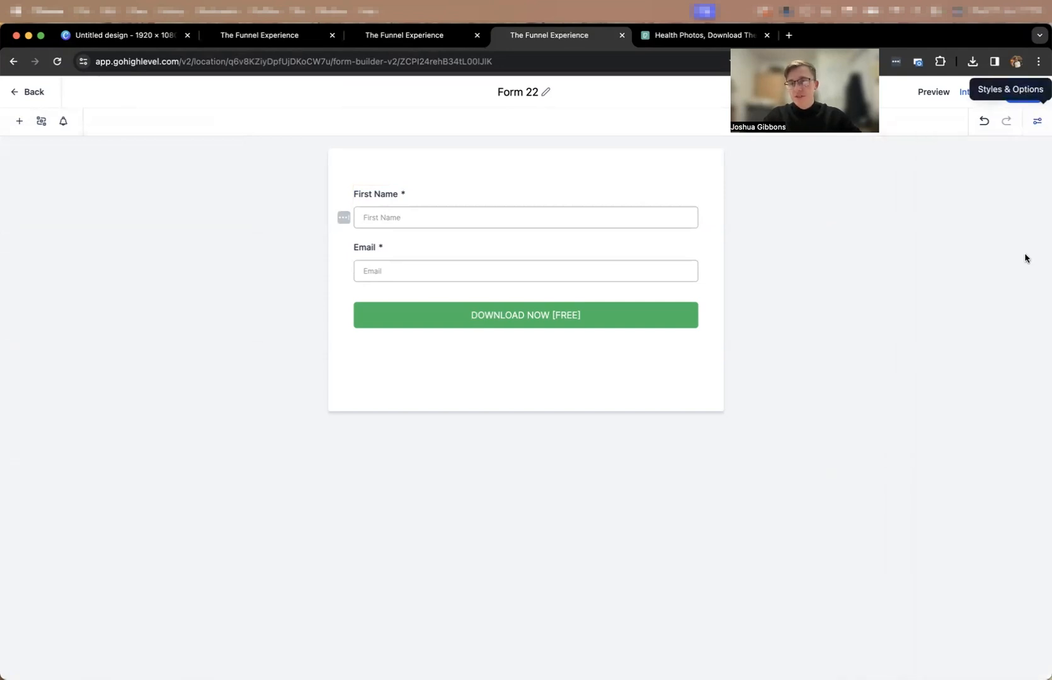
left_click(1034, 130)
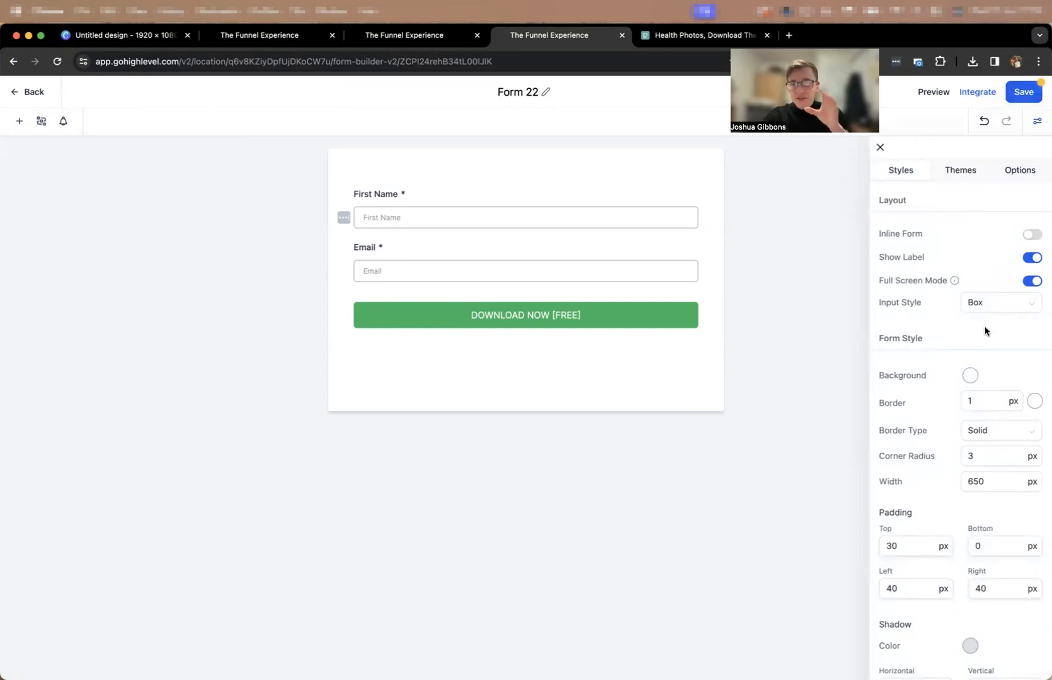
scroll(985, 331, "down", 2)
left_click(970, 306)
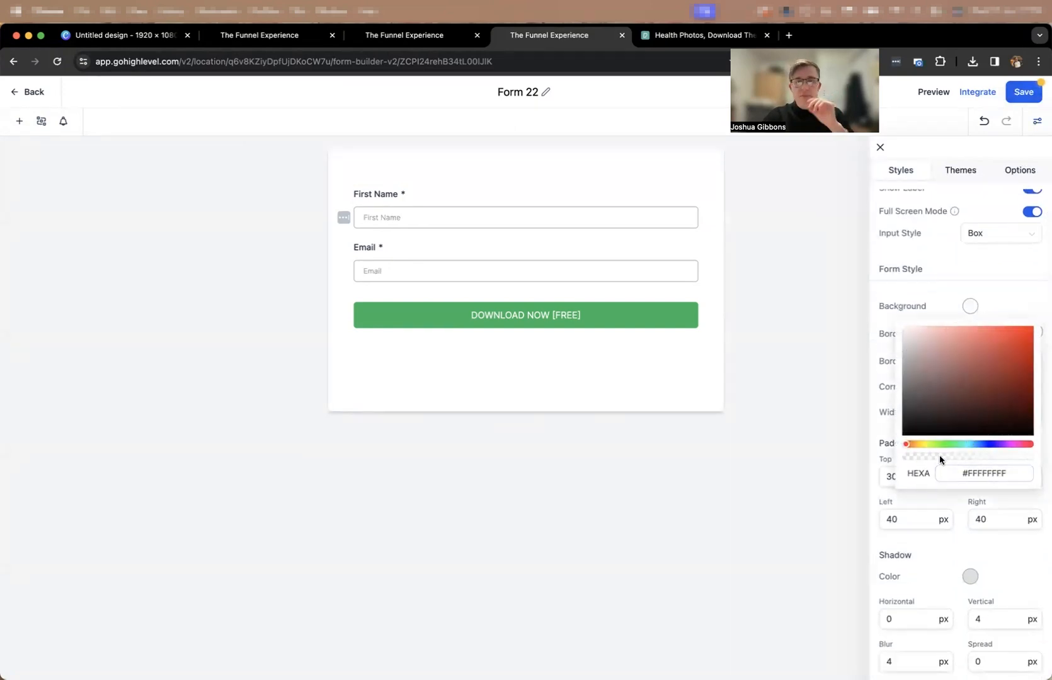
left_click_drag(941, 460, 703, 450)
left_click(962, 305)
scroll(1038, 291, "down", 2)
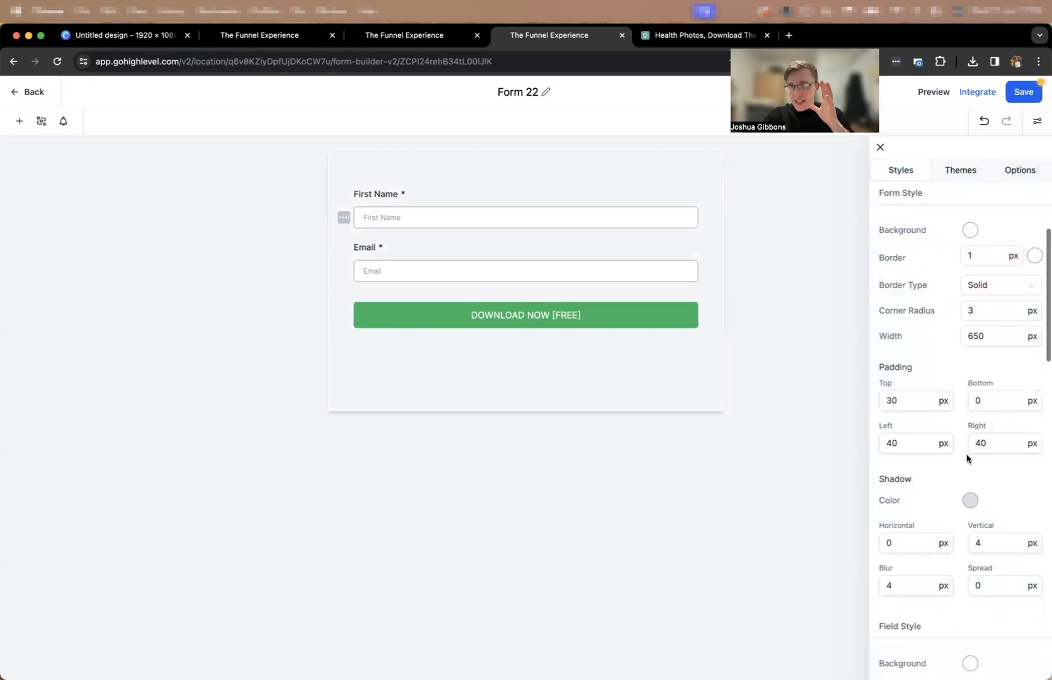
Make the form's shadow color fully transparent, using #57647E00.
left_click(970, 500)
left_click_drag(924, 457, 933, 478)
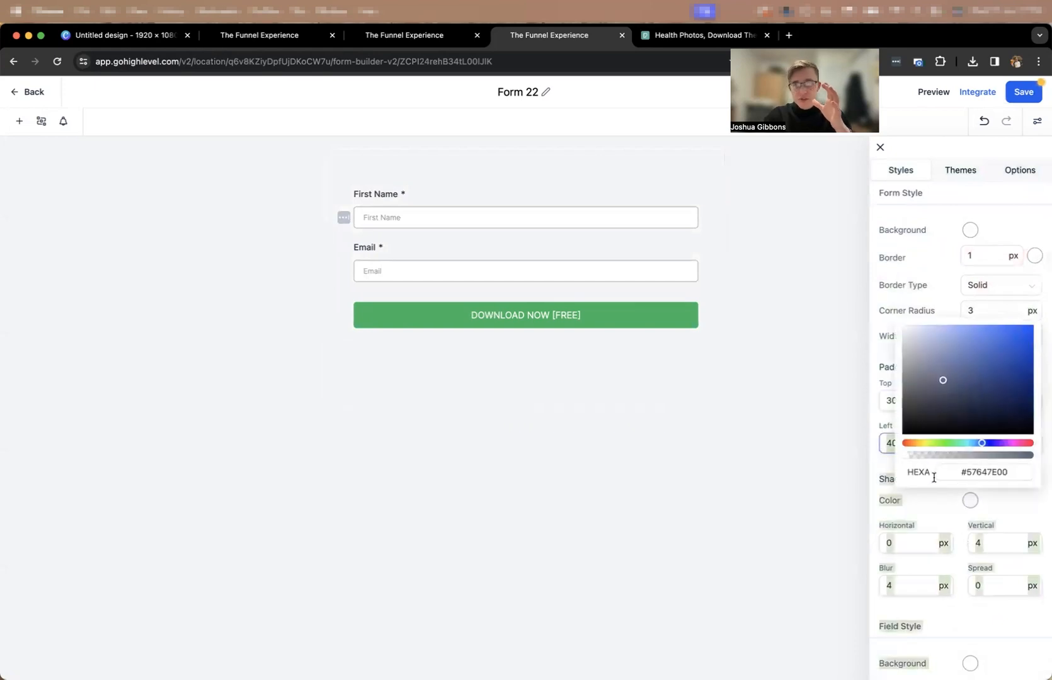
left_click(931, 291)
scroll(1003, 366, "down", 6)
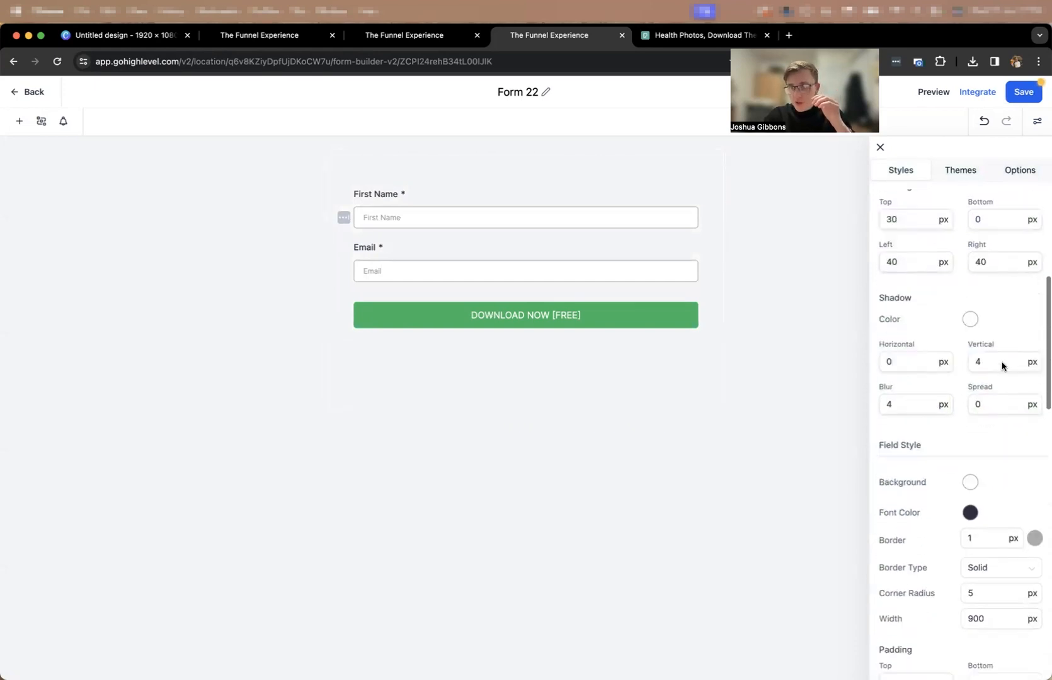
Set the form's border width to 0 px.
scroll(994, 378, "up", 6)
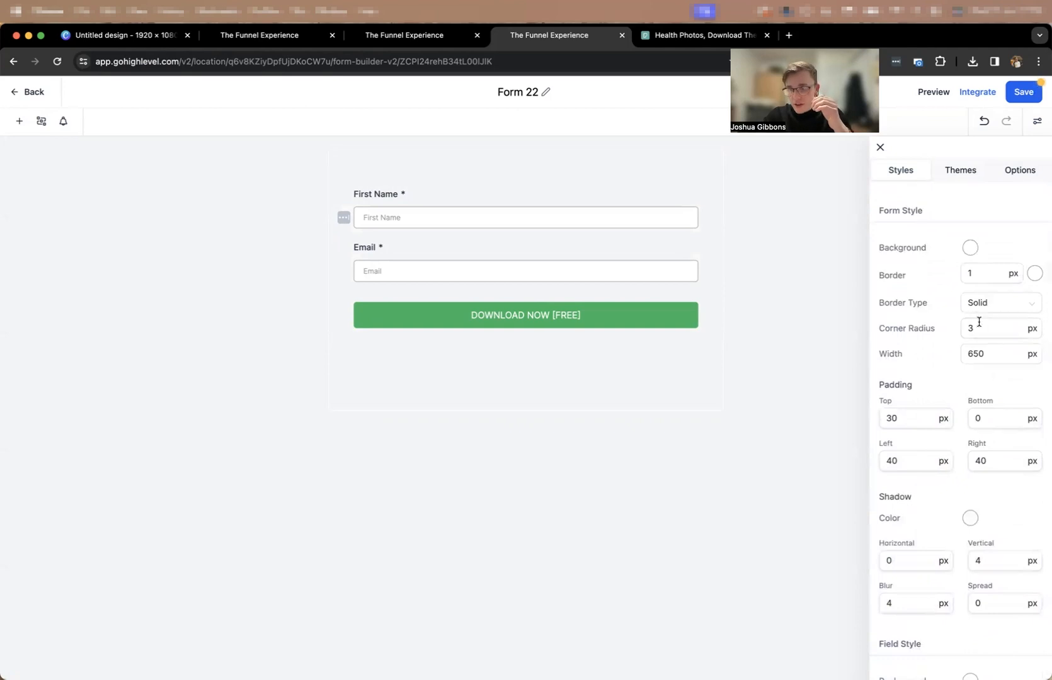
left_click(984, 275)
type("0")
left_click(1000, 248)
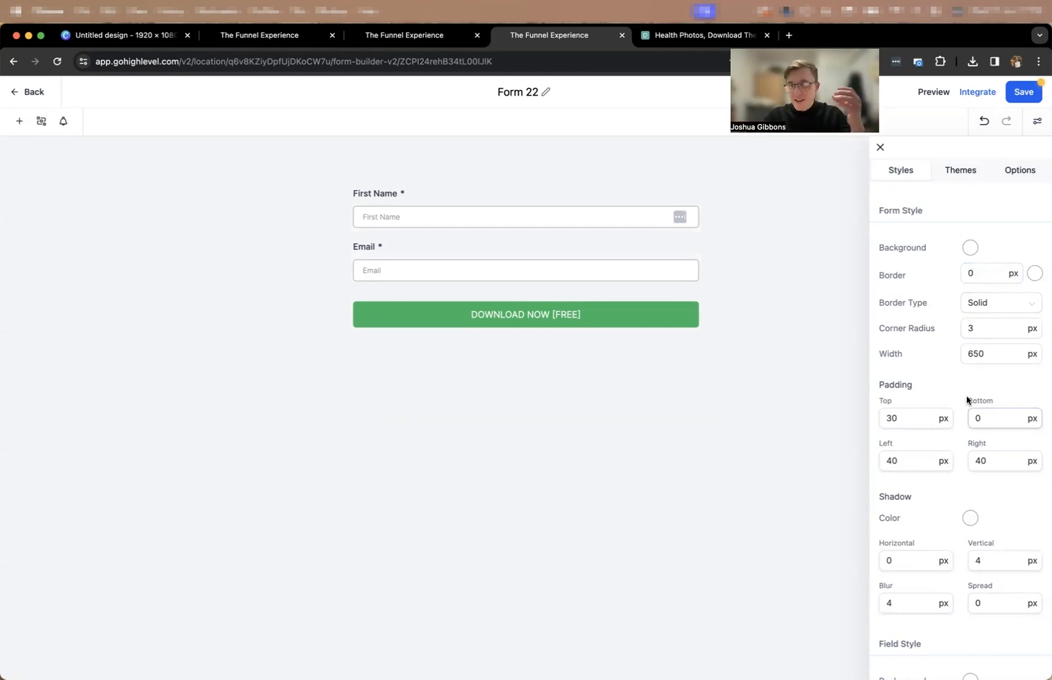
Set the form's top, right and left padding to 0 px.
scroll(961, 378, "down", 3)
left_click(914, 285)
double_click(917, 287)
type("0")
left_click(1008, 328)
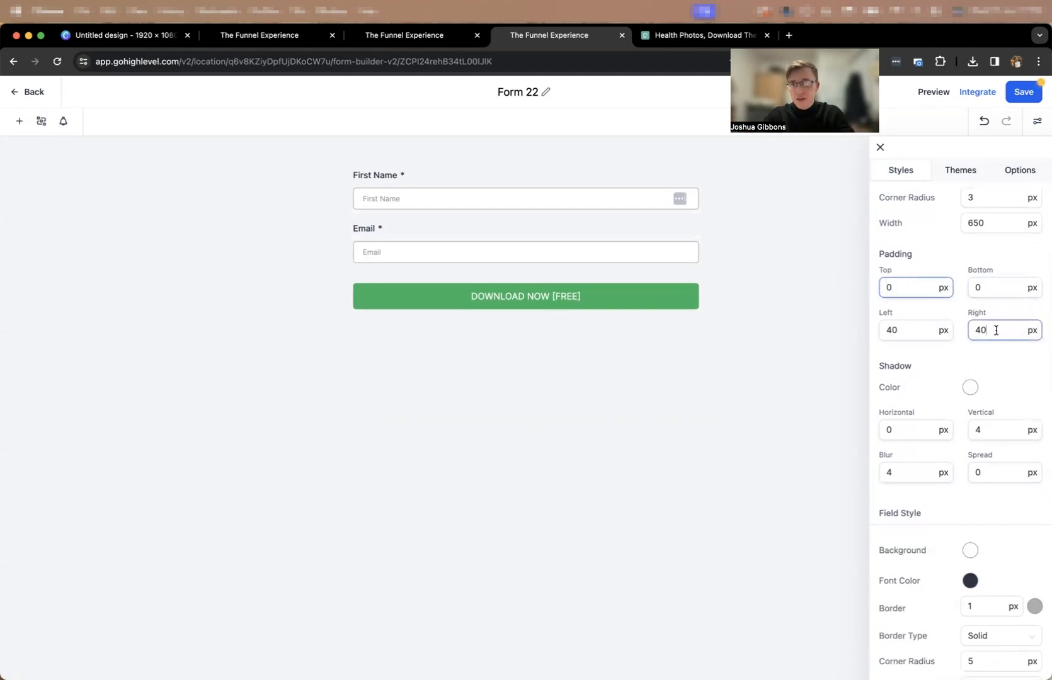
double_click(995, 330)
type("0")
double_click(914, 330)
type("0")
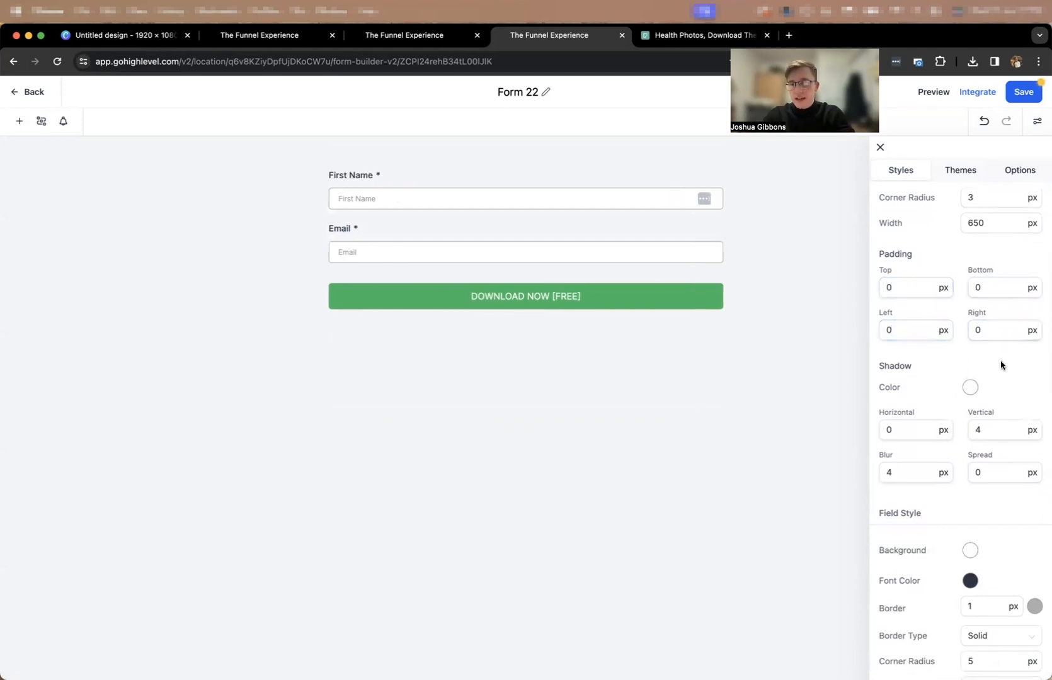
scroll(1001, 353, "up", 3)
left_click(996, 297)
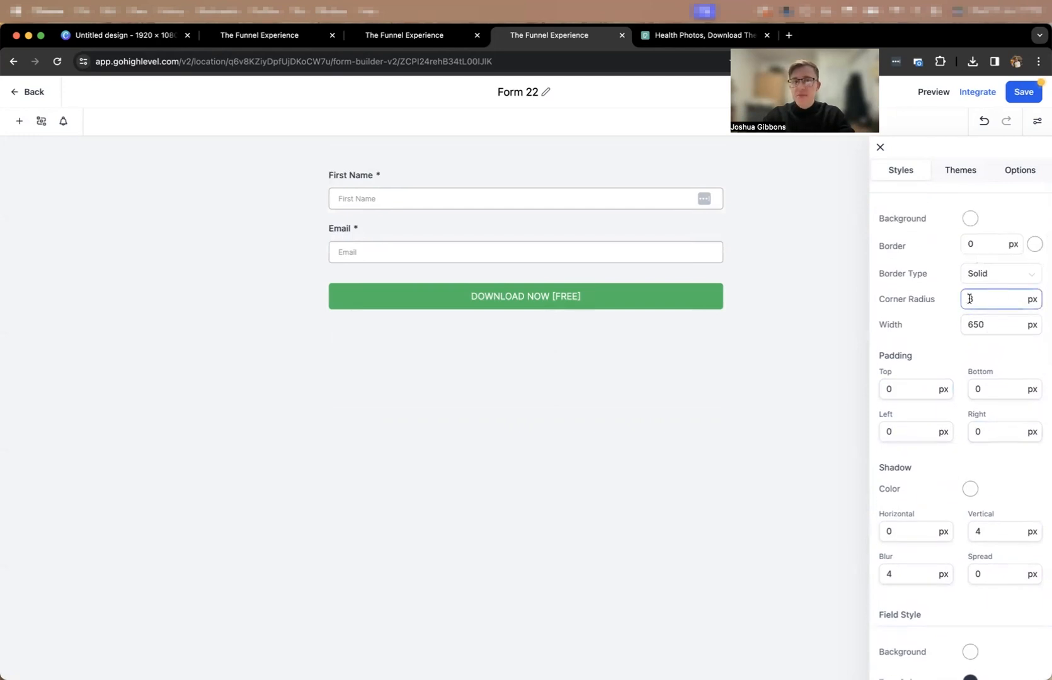
scroll(970, 298, "down", 10)
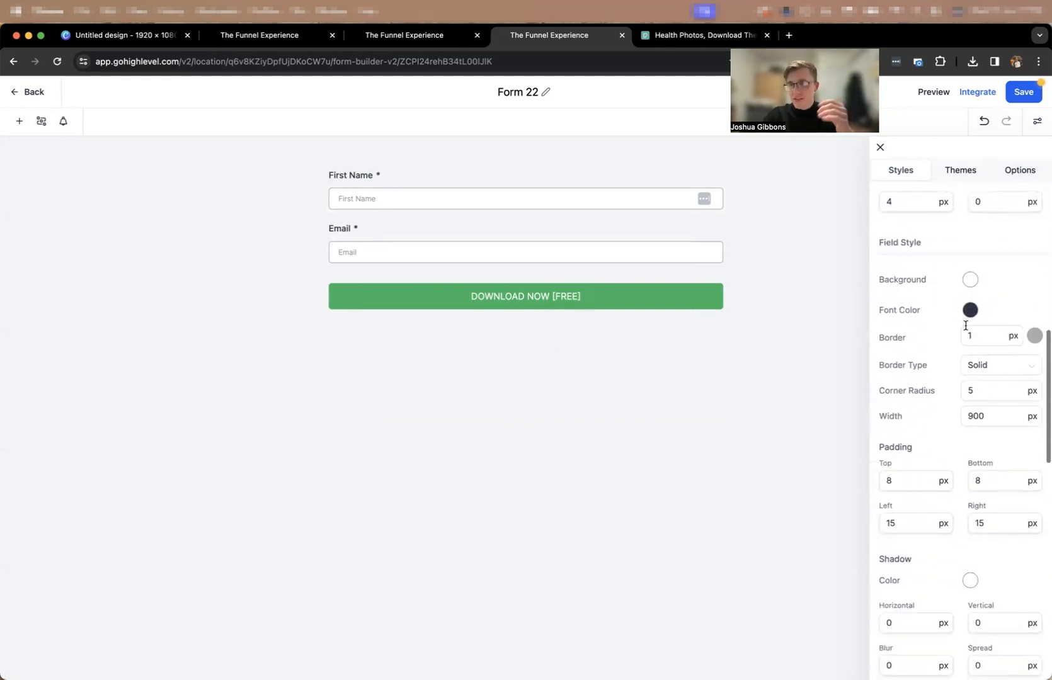
scroll(957, 323, "down", 1)
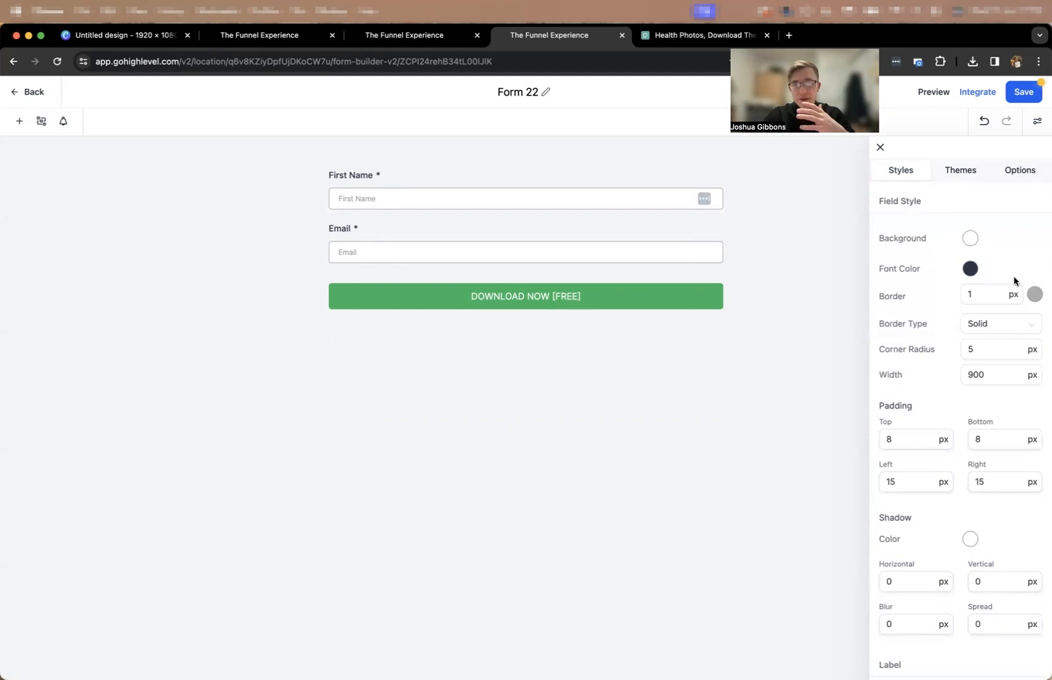
scroll(989, 307, "up", 10)
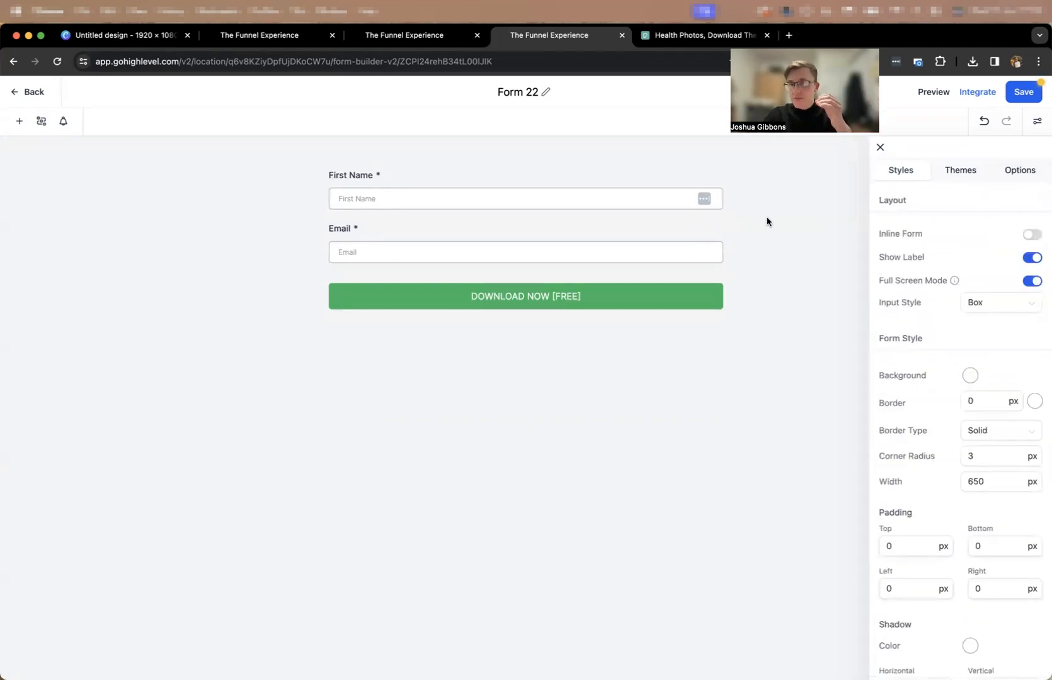
Set the top and bottom padding of the DOWNLOAD NOW [FREE] button to 14 px.
left_click(624, 302)
scroll(964, 337, "down", 5)
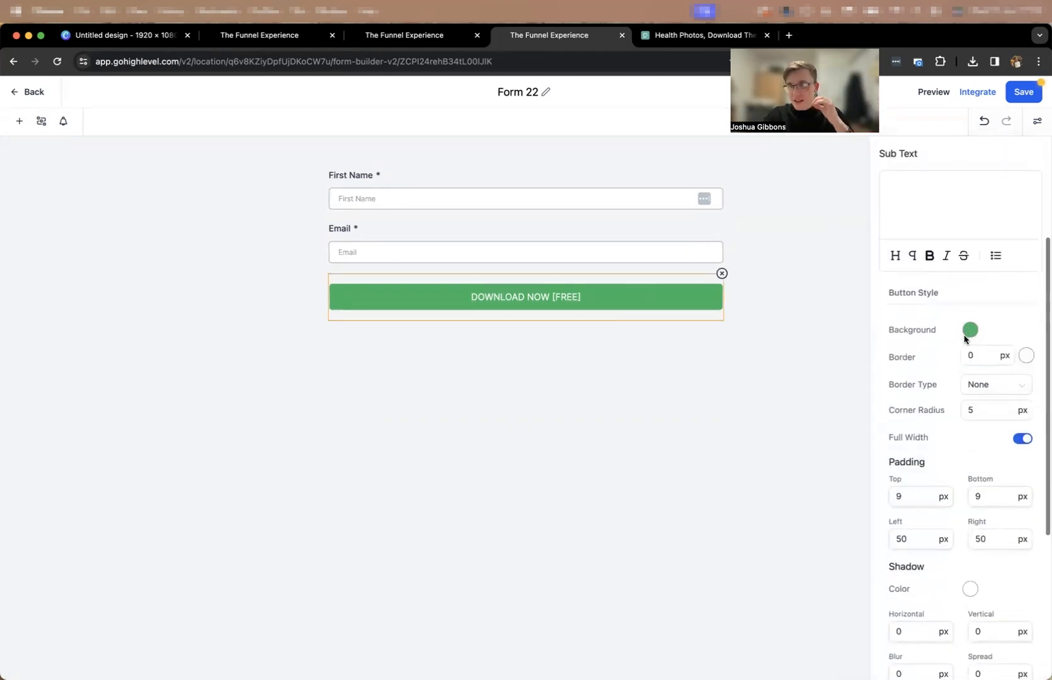
scroll(977, 334, "down", 3)
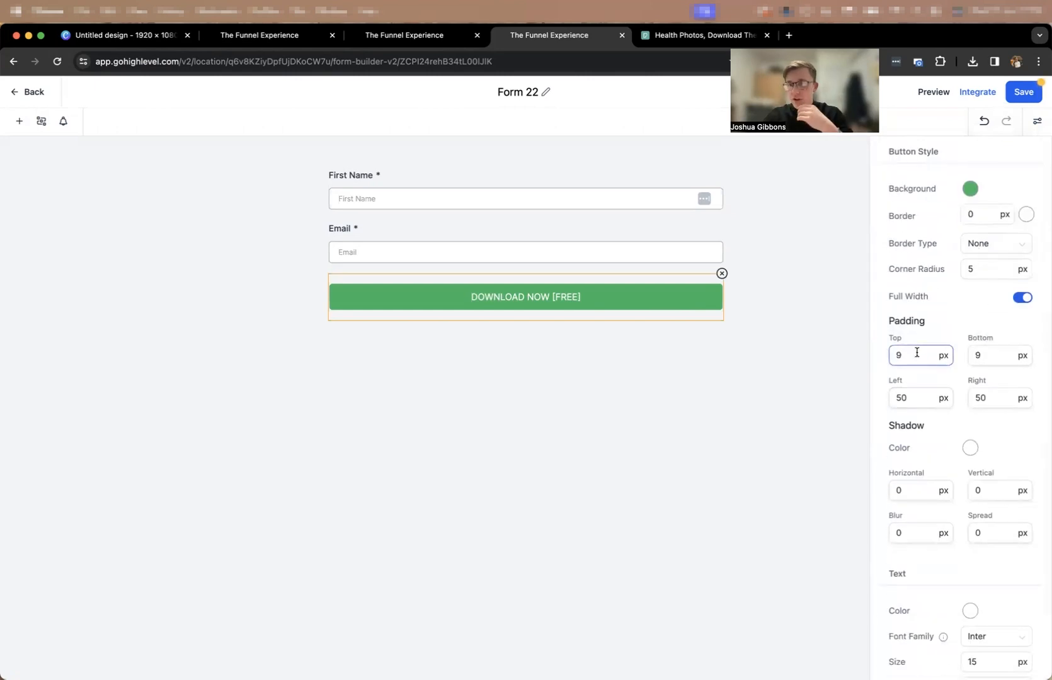
type("14")
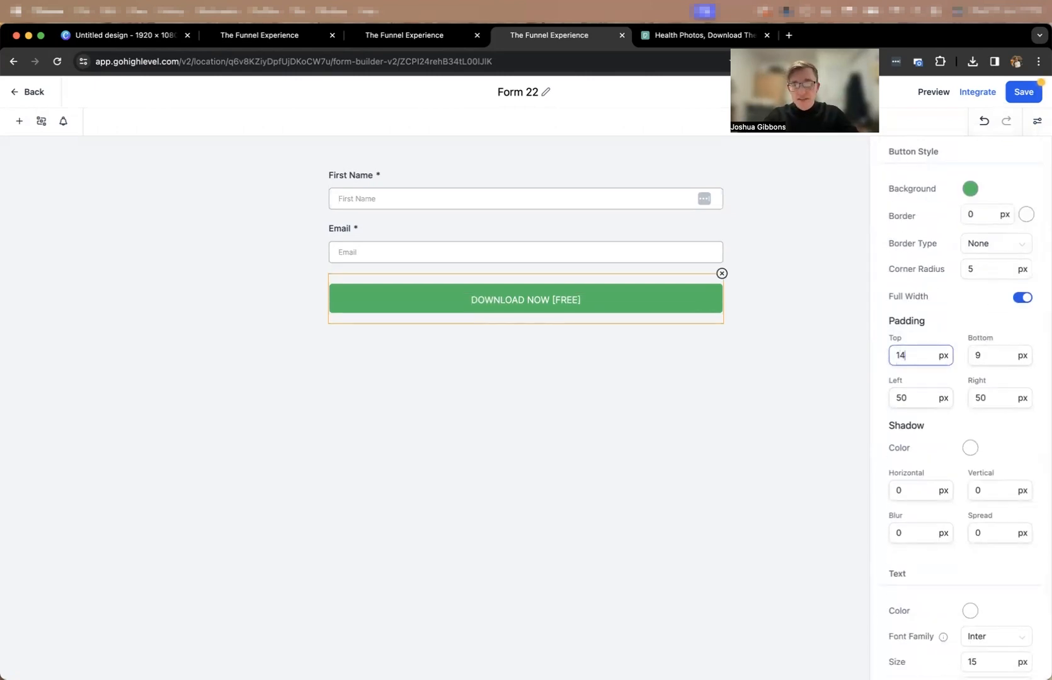
left_click(1000, 362)
type("14")
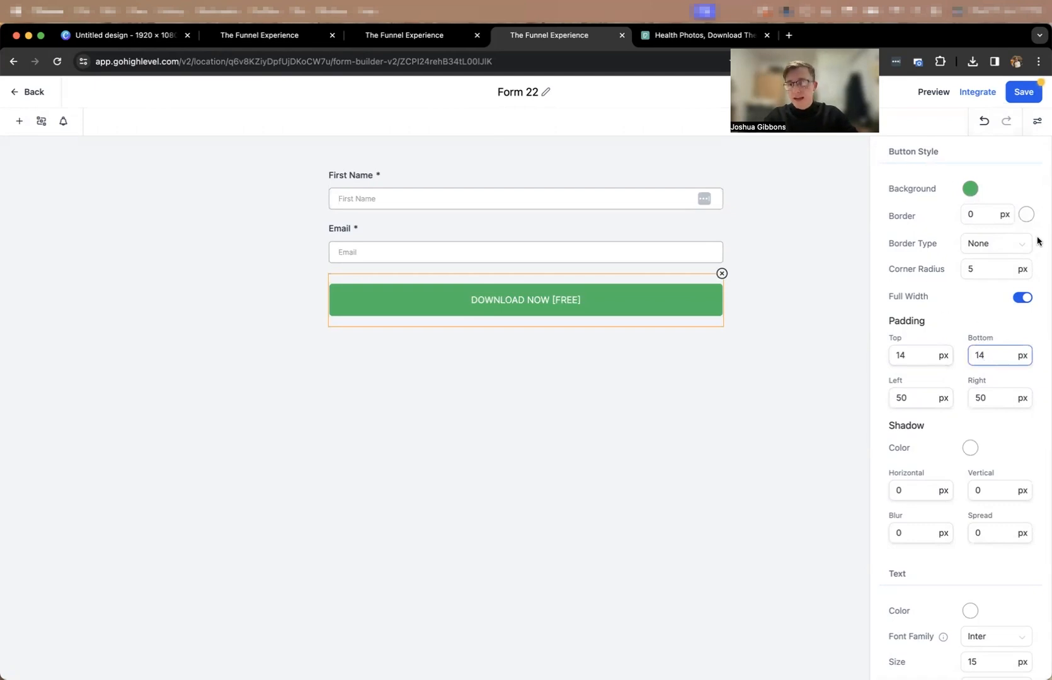
scroll(970, 435, "down", 2)
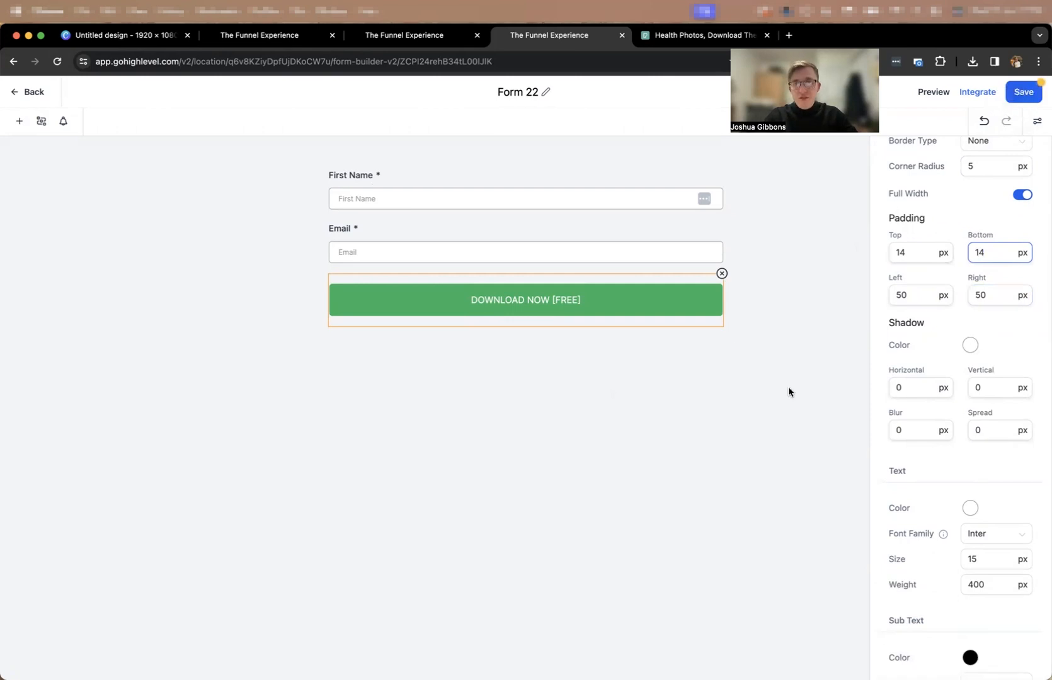
scroll(951, 416, "down", 2)
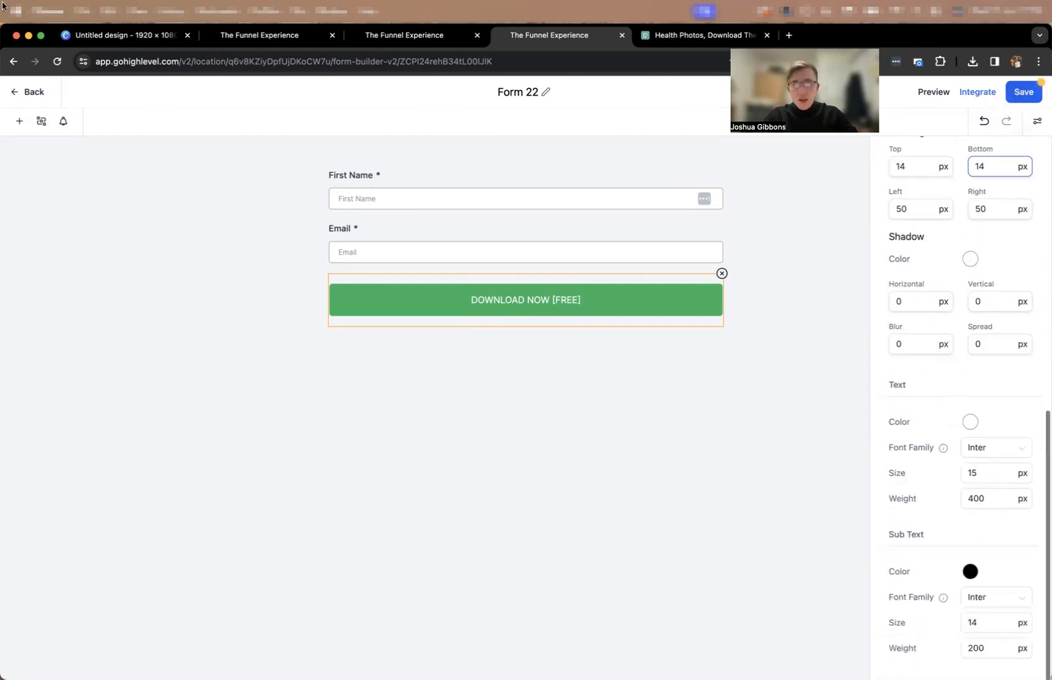
On the Lead Opt-in page, pick the blue #00A6FF in the headline's custom italic text color picker and copy its hex code.
left_click(258, 35)
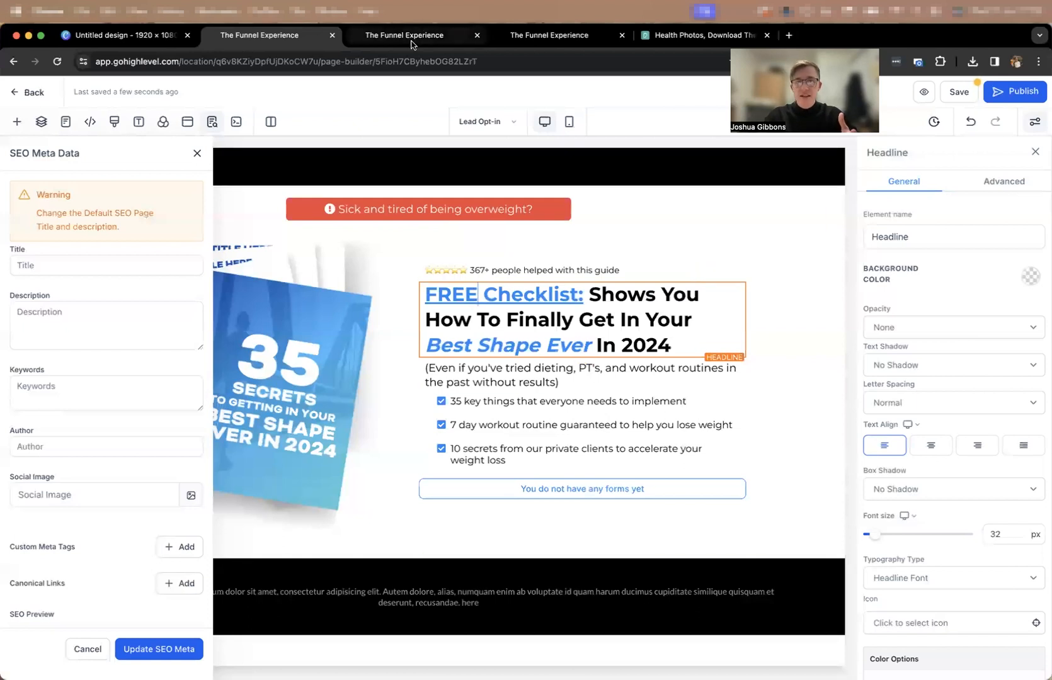
scroll(1020, 340, "down", 6)
left_click(1023, 373)
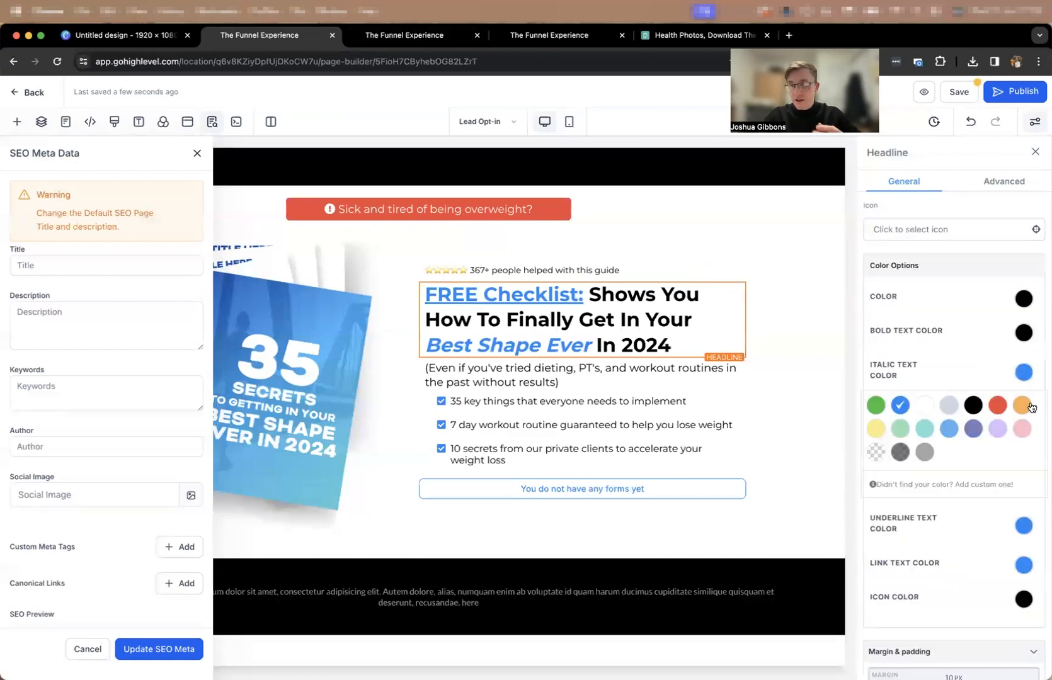
left_click(966, 485)
left_click(901, 407)
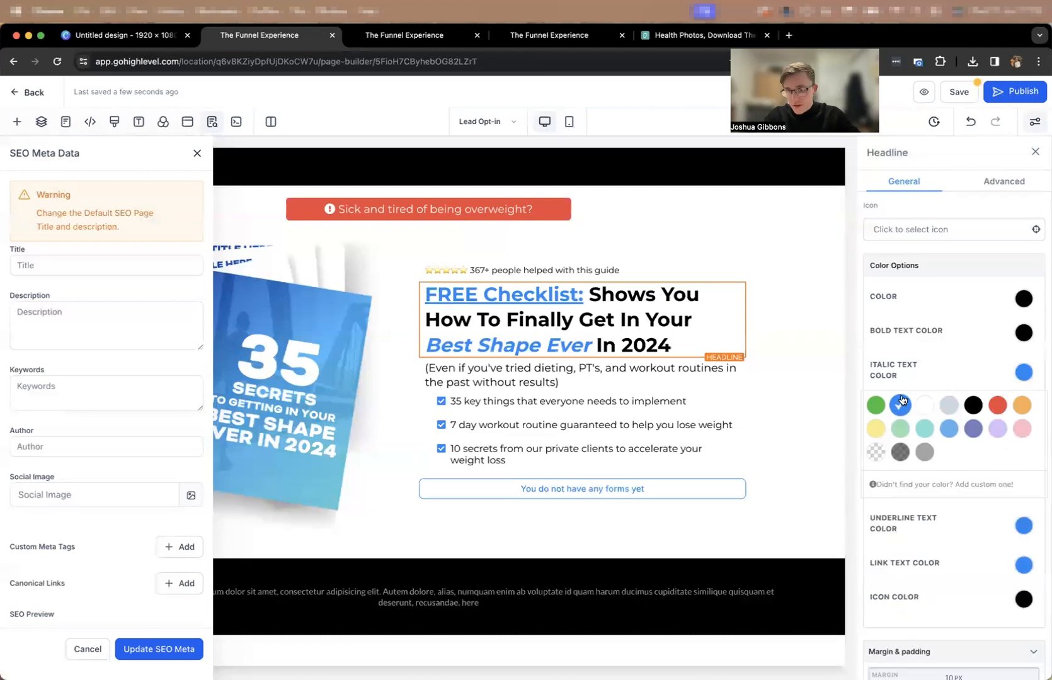
left_click(964, 484)
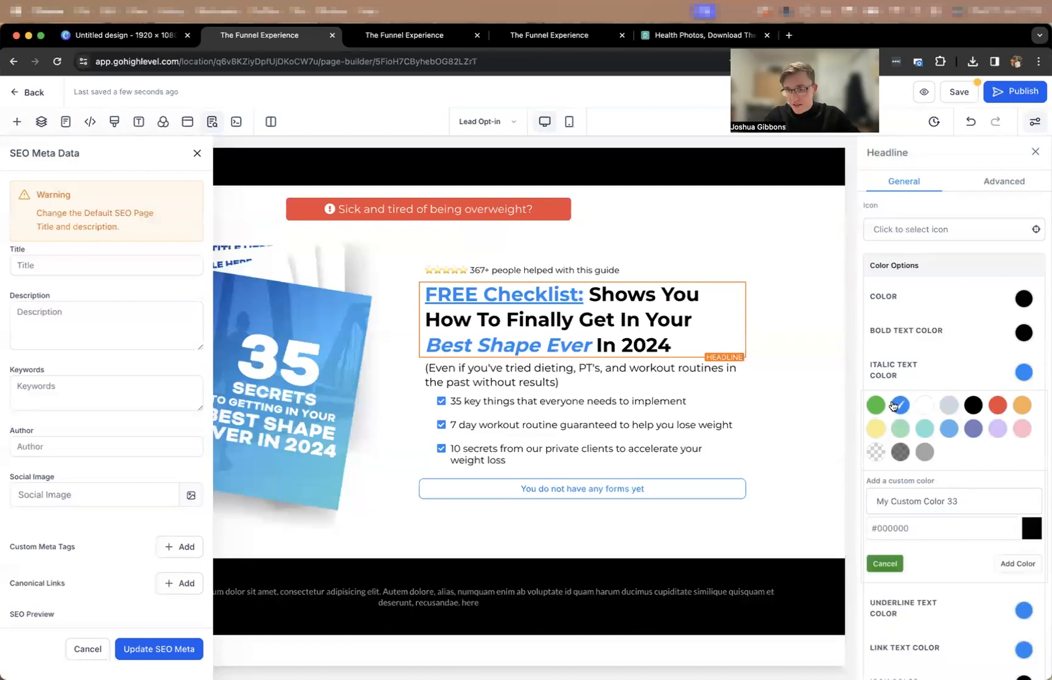
left_click(1033, 523)
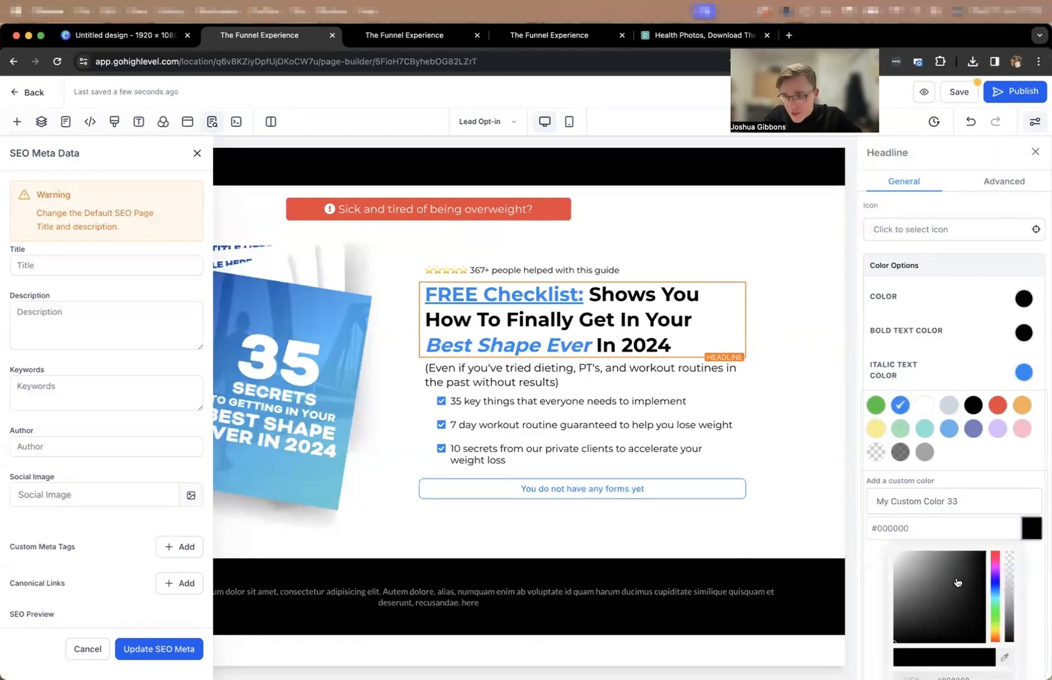
left_click(996, 597)
scroll(979, 571, "down", 3)
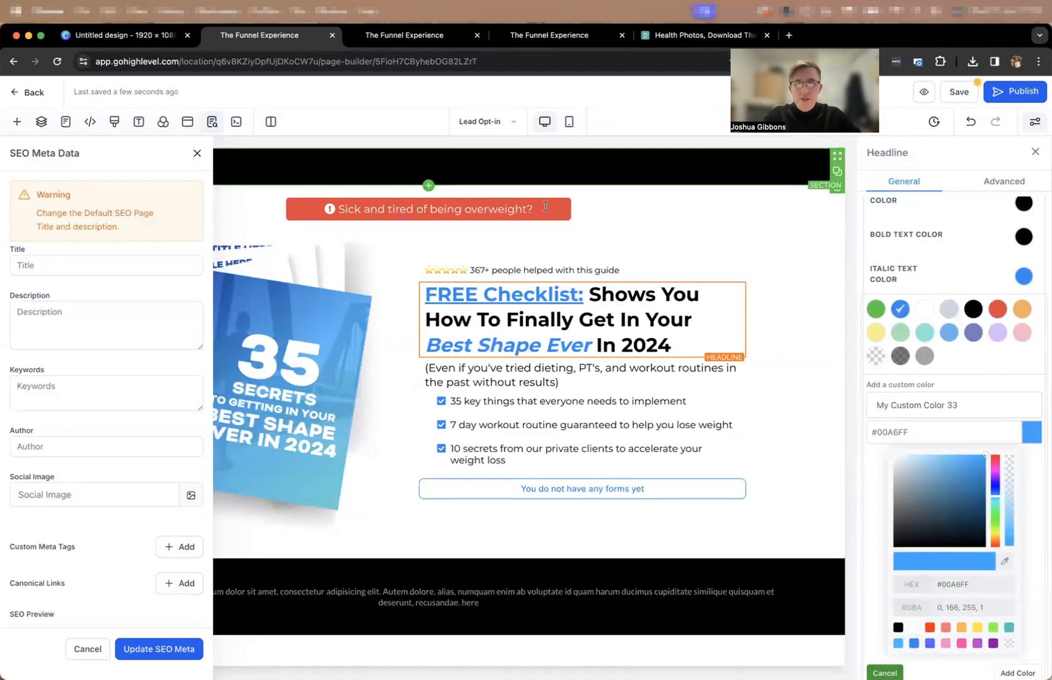
Return to the form builder and set the download button's background to the copied blue.
left_click(423, 37)
left_click(543, 36)
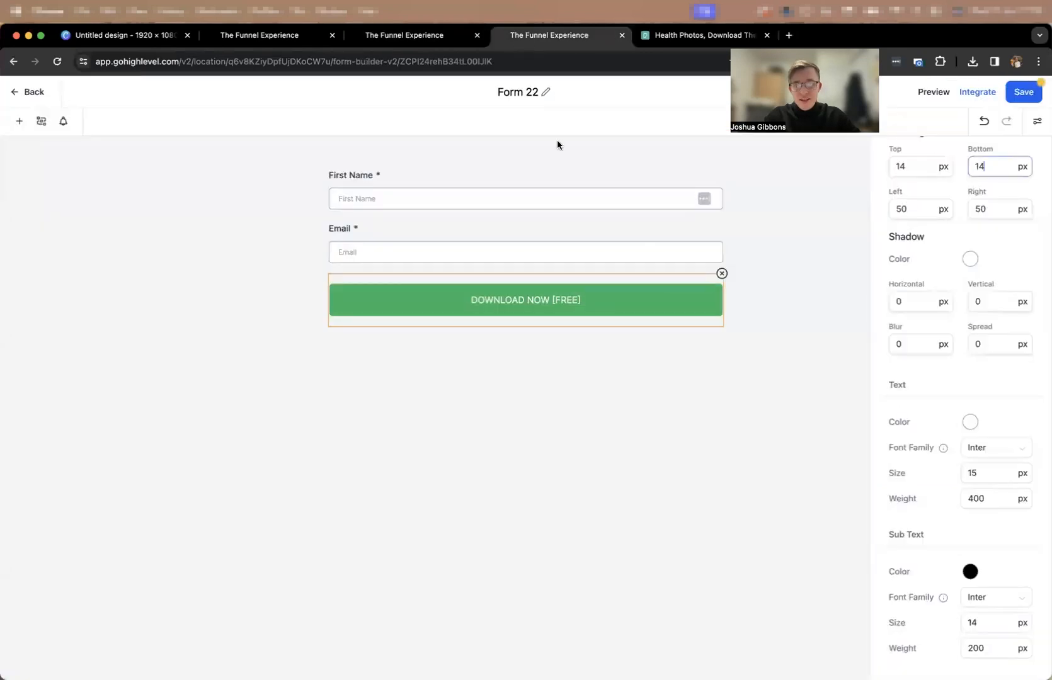
scroll(927, 447, "up", 8)
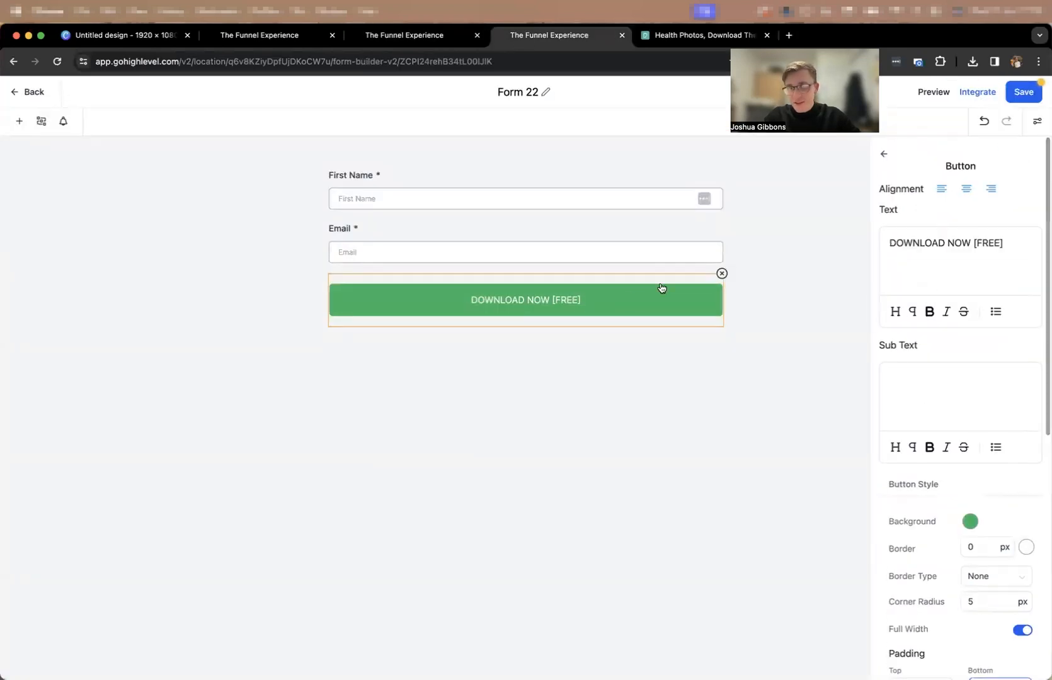
left_click(969, 522)
double_click(978, 493)
type("00A6FF")
key("Return")
left_click(1044, 345)
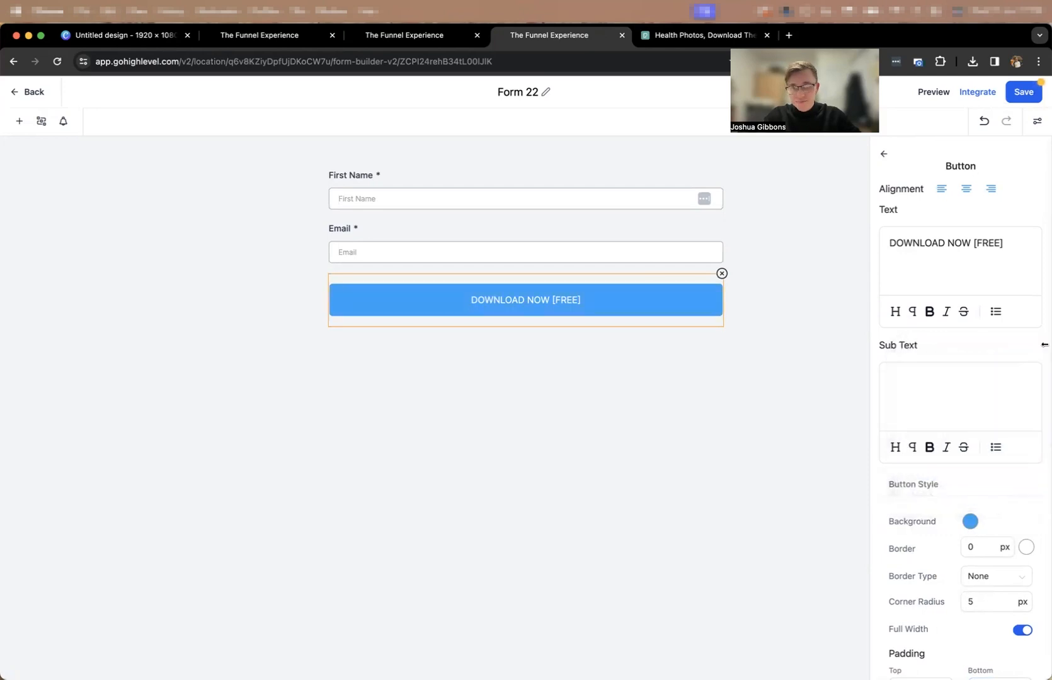
Rename the form as "Test 31st Jan" and save it.
left_click(1041, 94)
left_click(503, 91)
left_click_drag(504, 92, 544, 92)
type("Test")
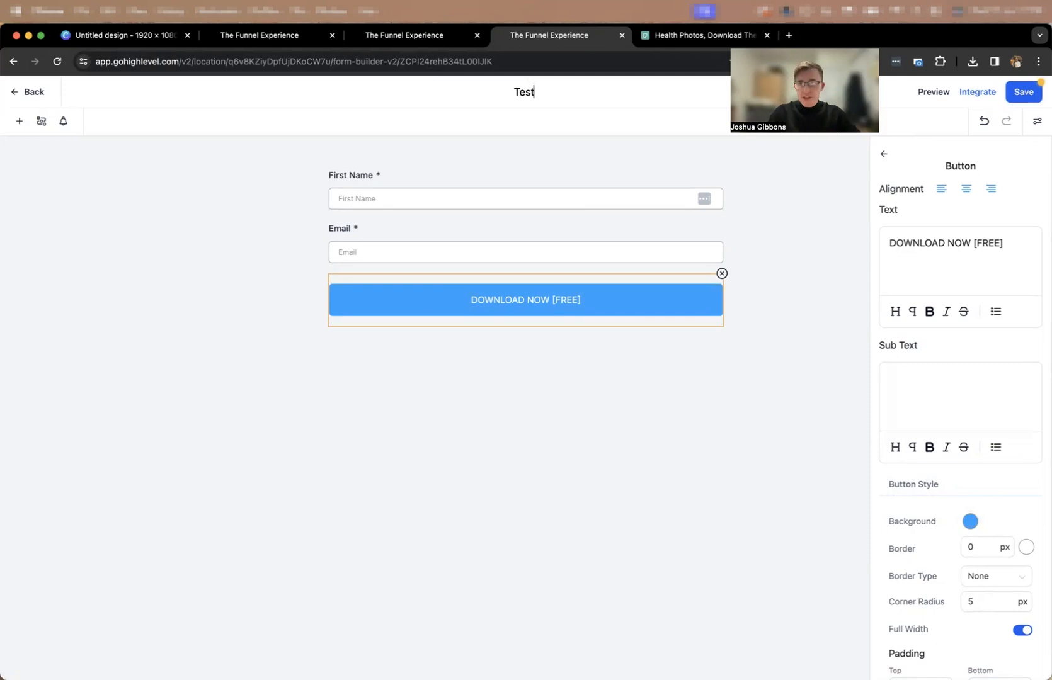
type(" 31st Jan")
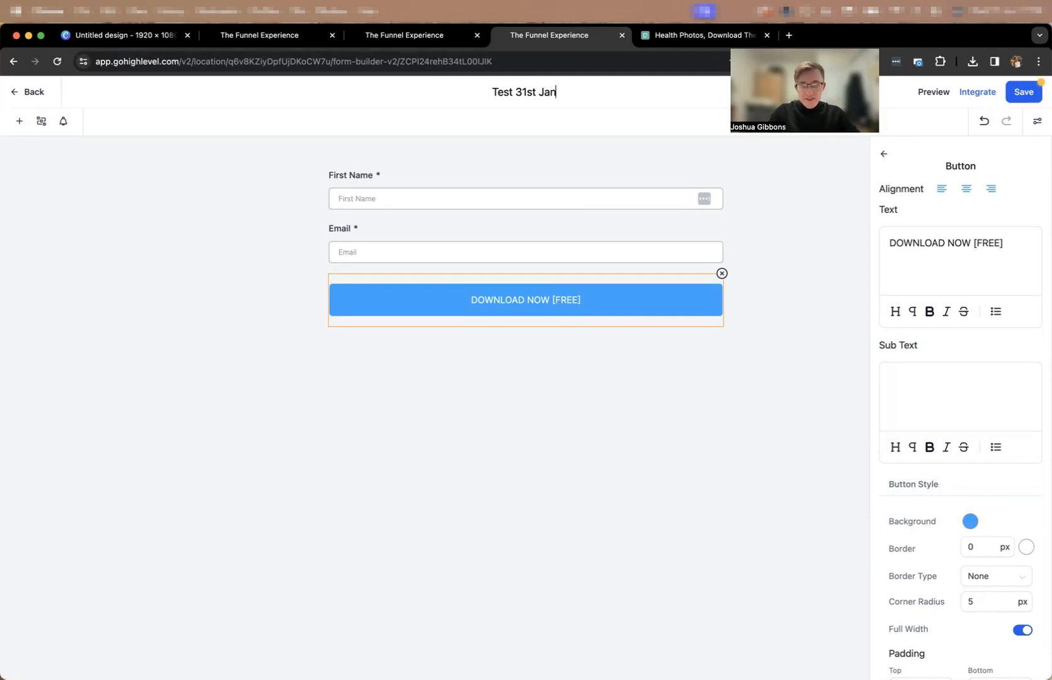
left_click(465, 122)
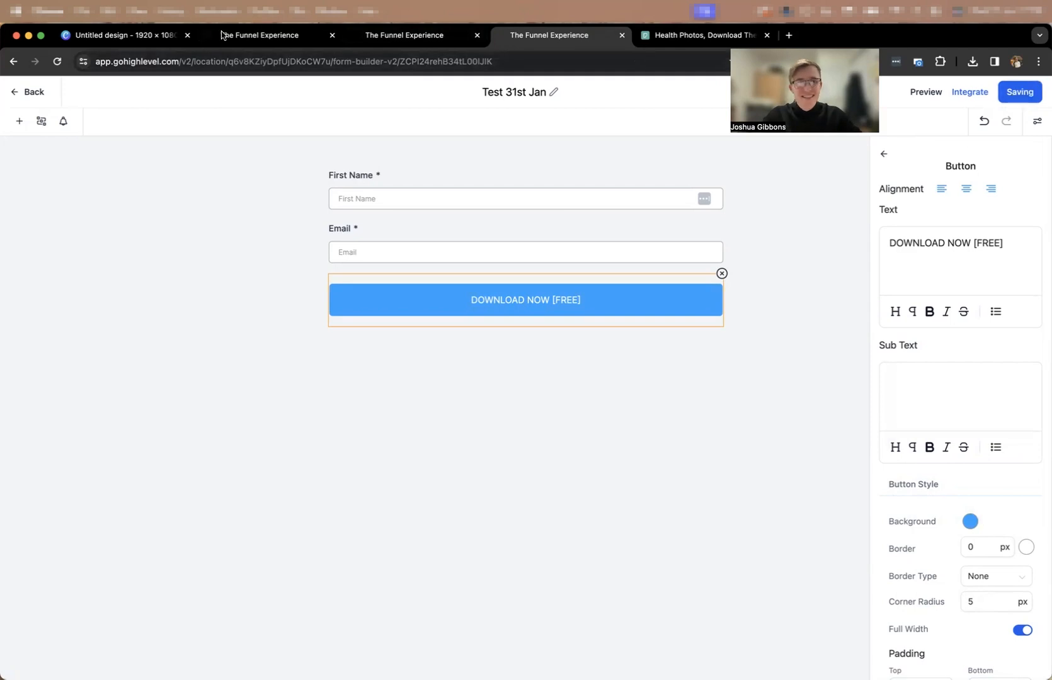
Switch to the Lead Opt-in page, save it and assign the "Test 31st Jan" form to its form element.
left_click(274, 37)
left_click(956, 100)
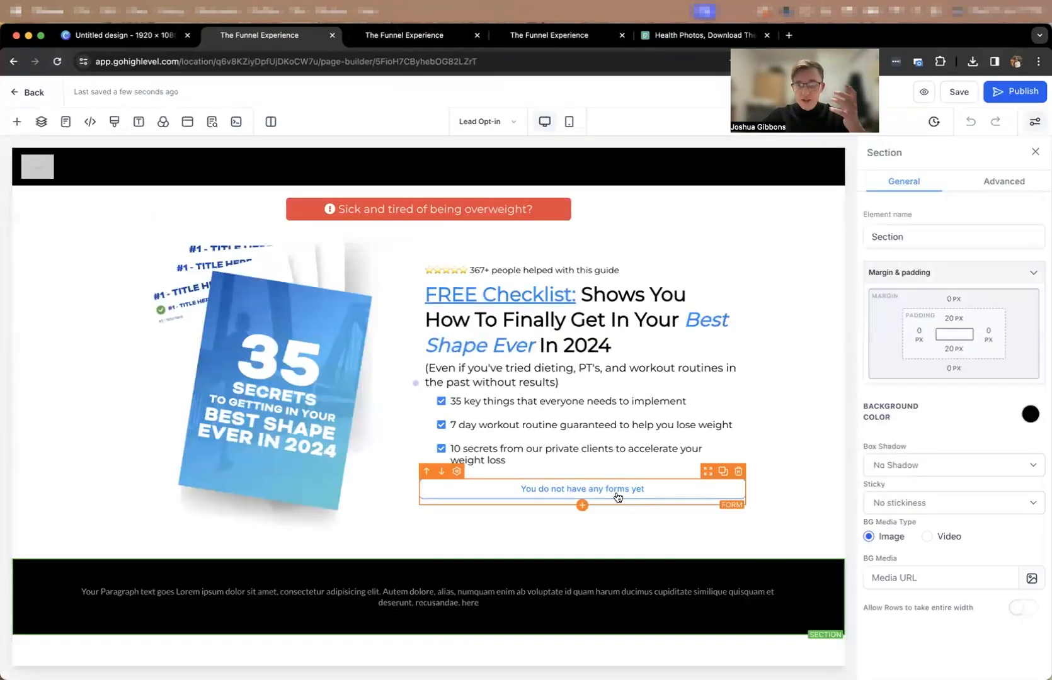
left_click(618, 497)
left_click(943, 409)
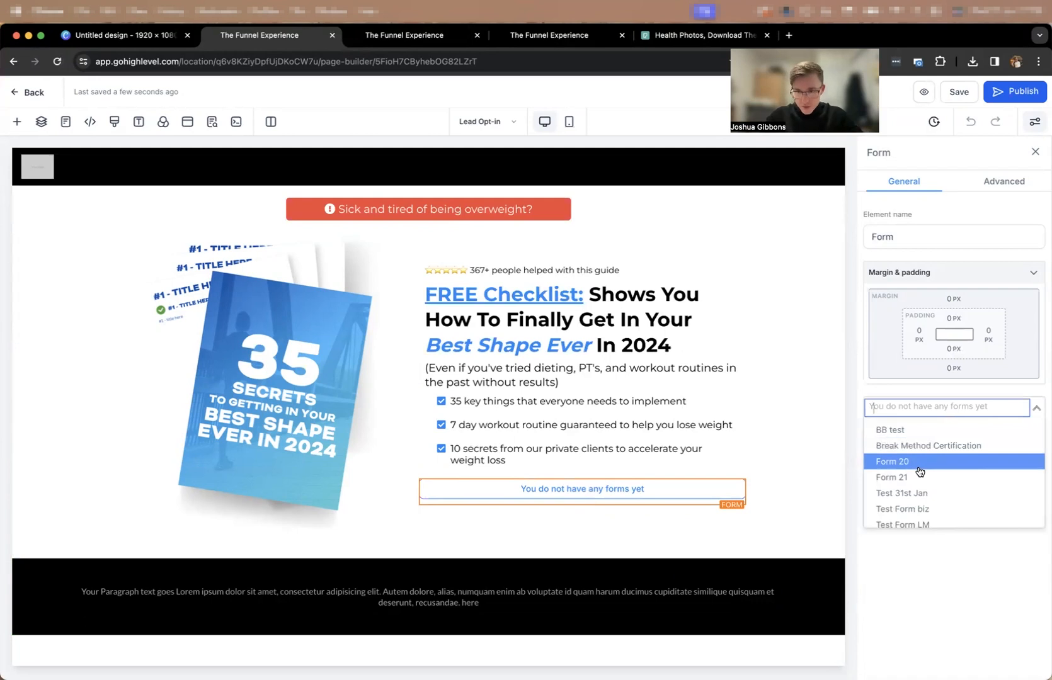
left_click(908, 494)
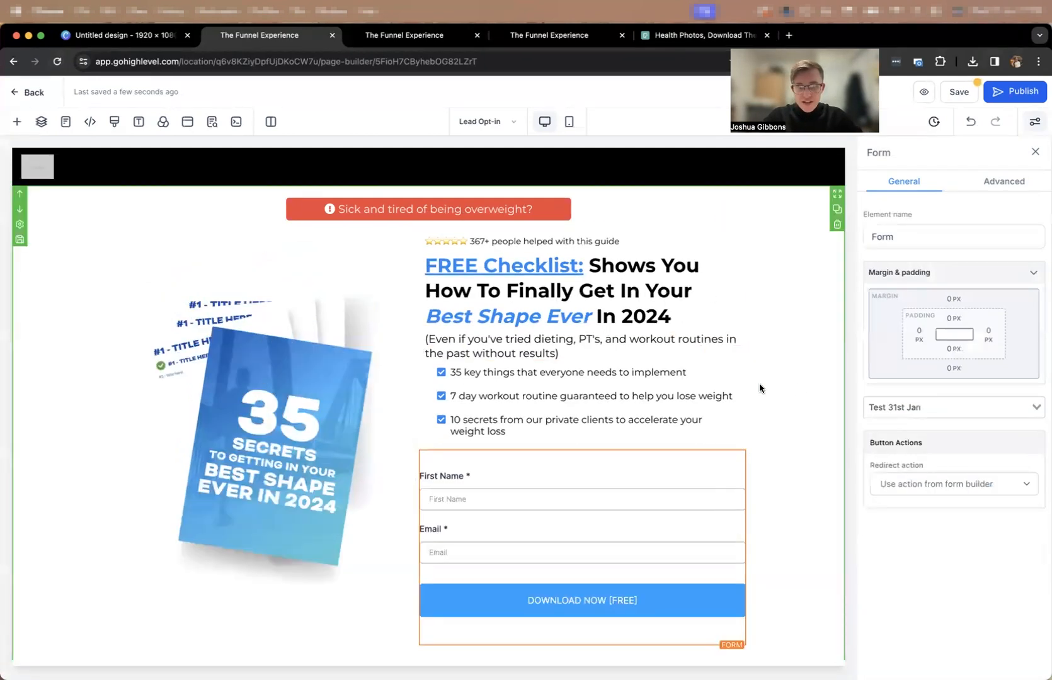
scroll(781, 390, "down", 2)
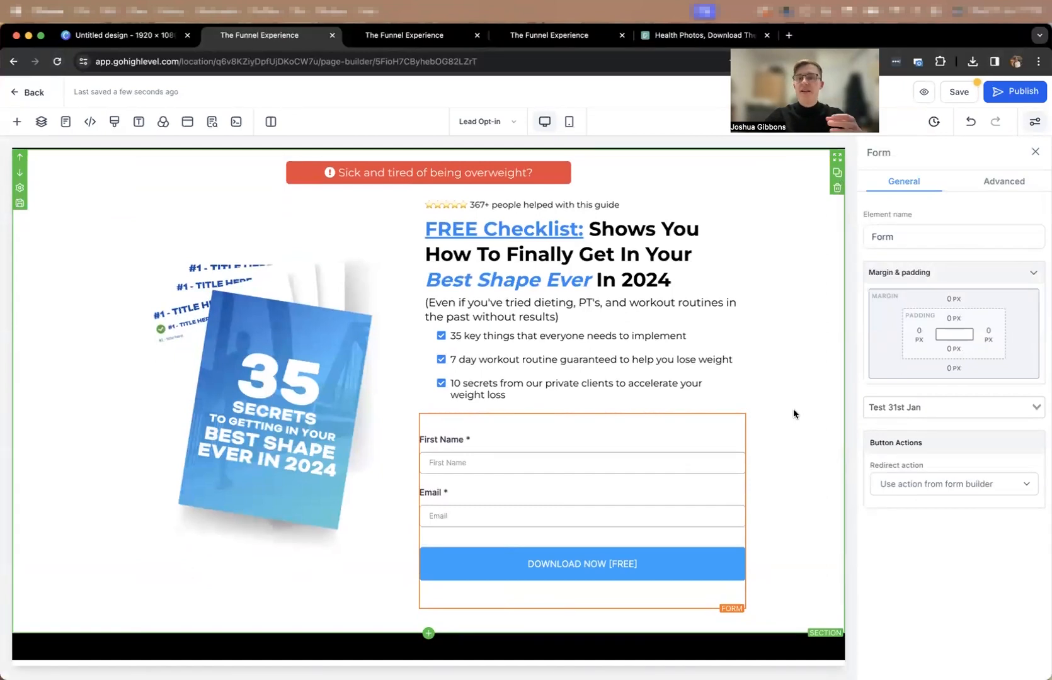
scroll(793, 414, "up", 2)
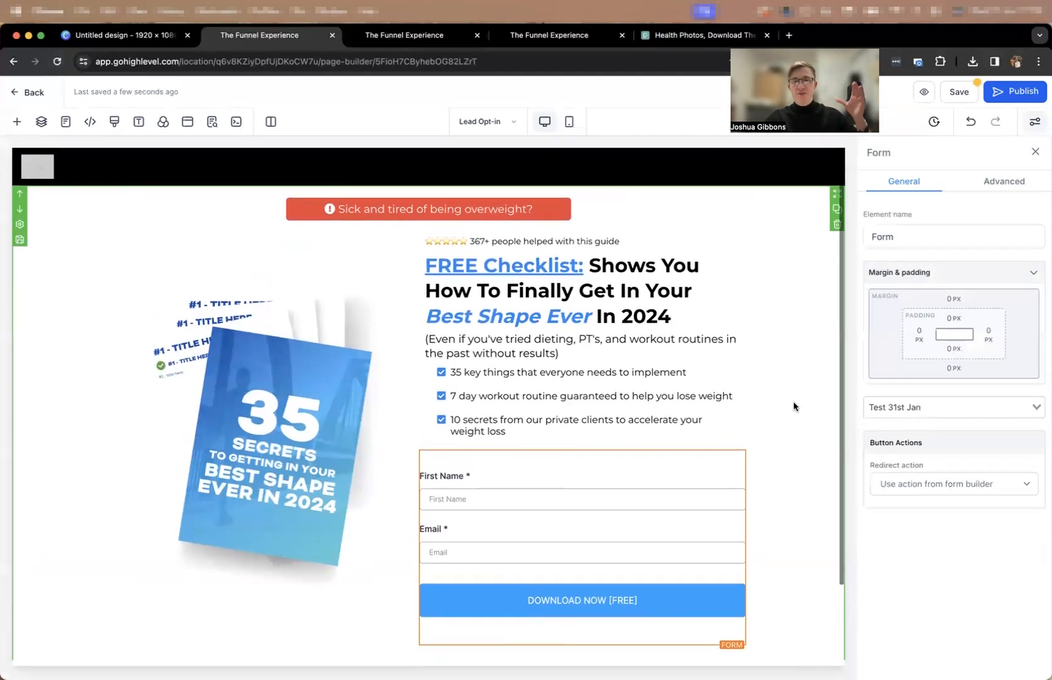
Save the page with the SEO title "FREE Checklist - Best Shape Ever |" followed by the owner's full name, and open the page preview.
left_click(959, 96)
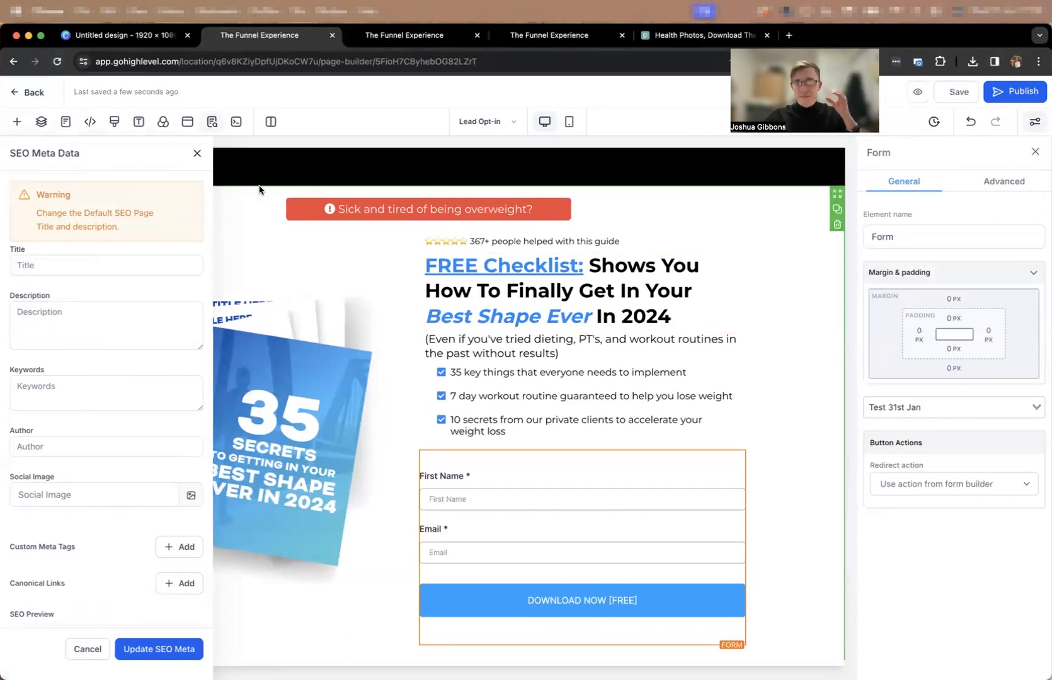
scroll(584, 364, "down", 3)
scroll(585, 353, "up", 3)
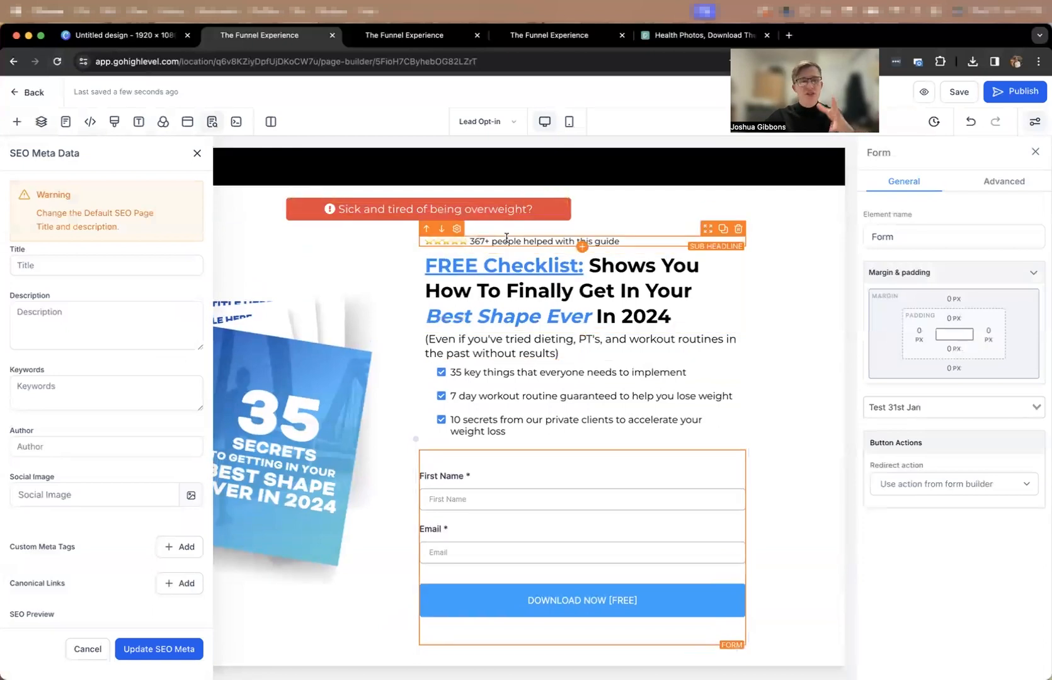
left_click(105, 267)
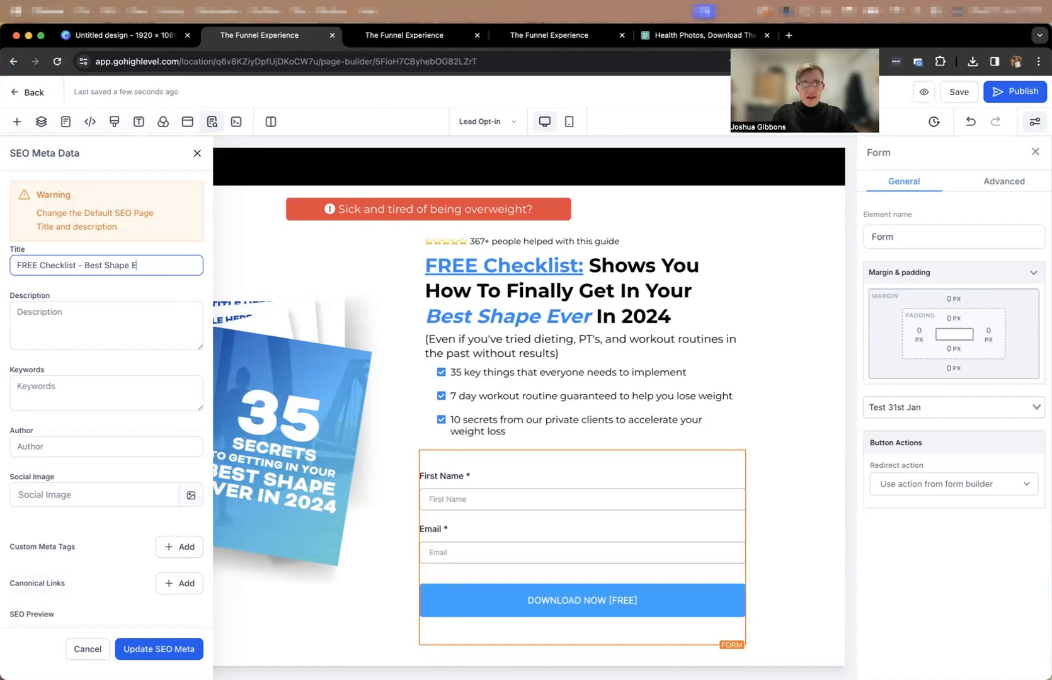
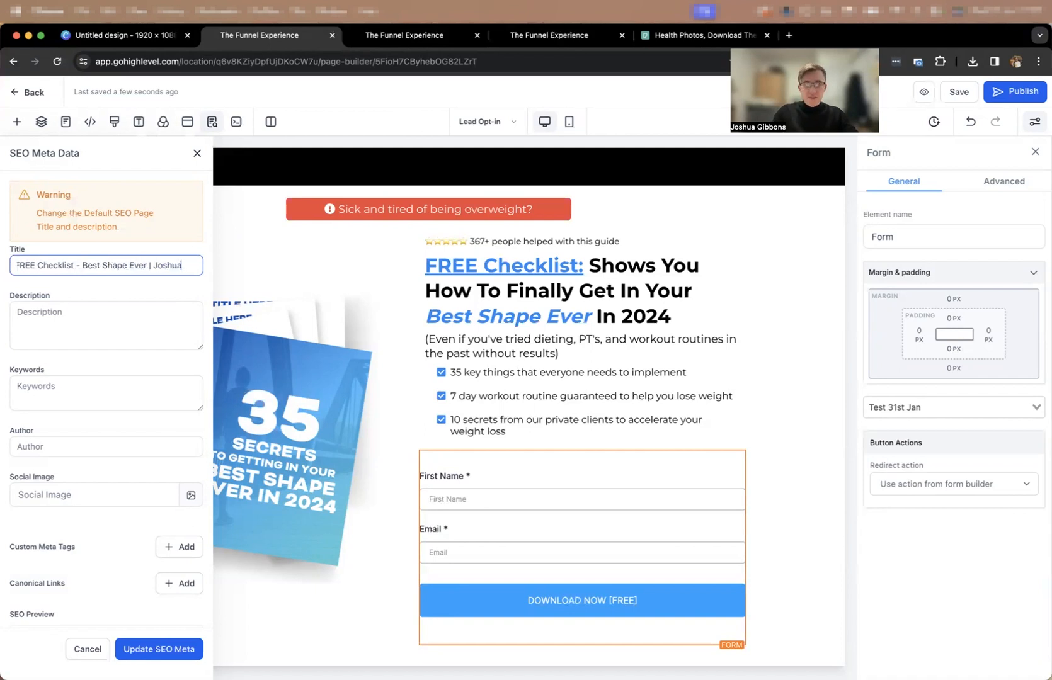
left_click(158, 649)
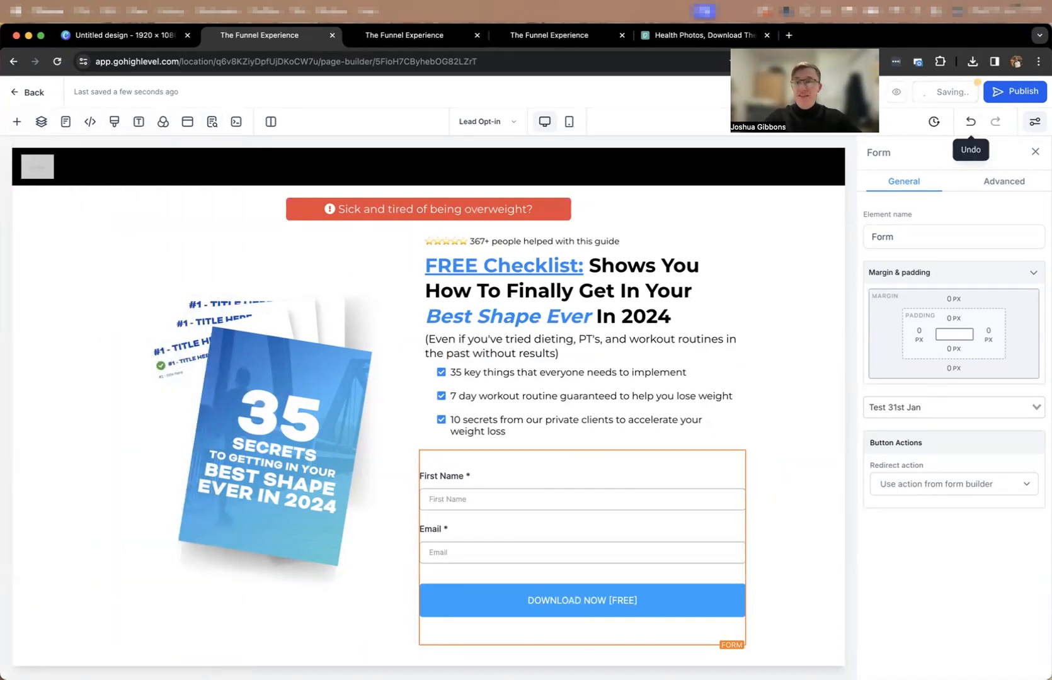
left_click(919, 99)
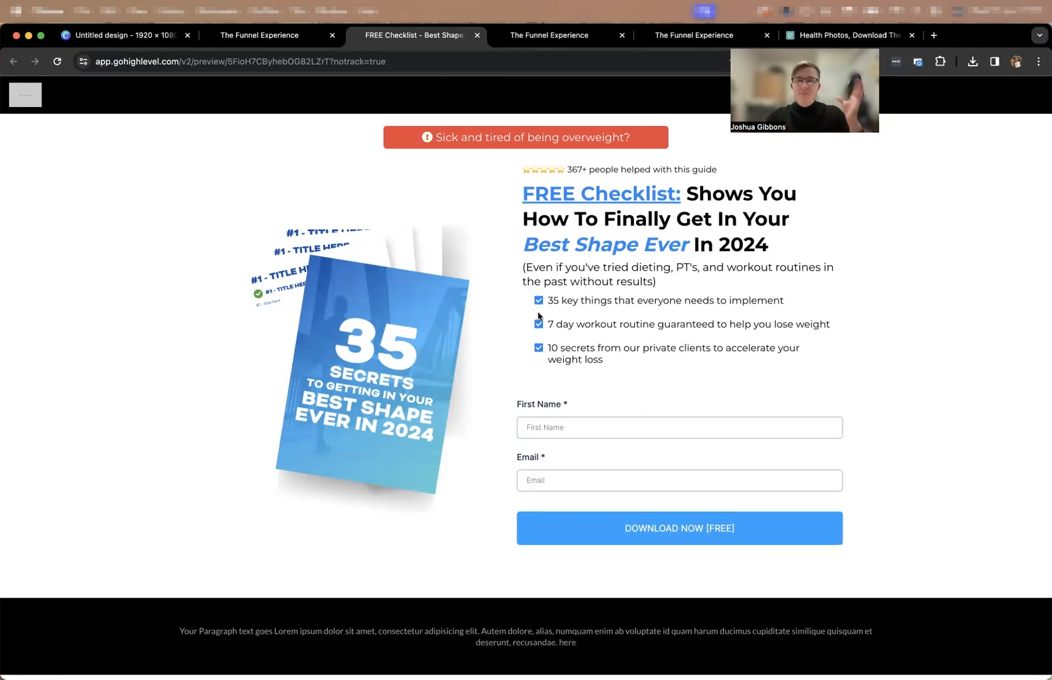
Close the page preview and add a one-column row directly below the red "Sick and tired of being overweight?" banner.
left_click(478, 38)
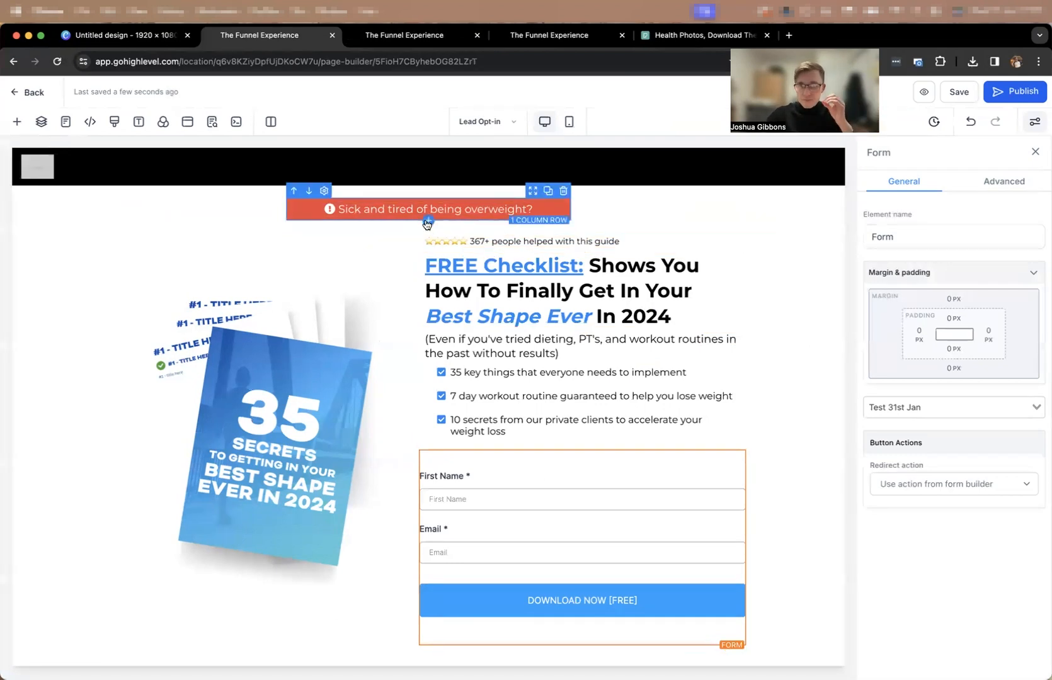
left_click(428, 223)
left_click(193, 226)
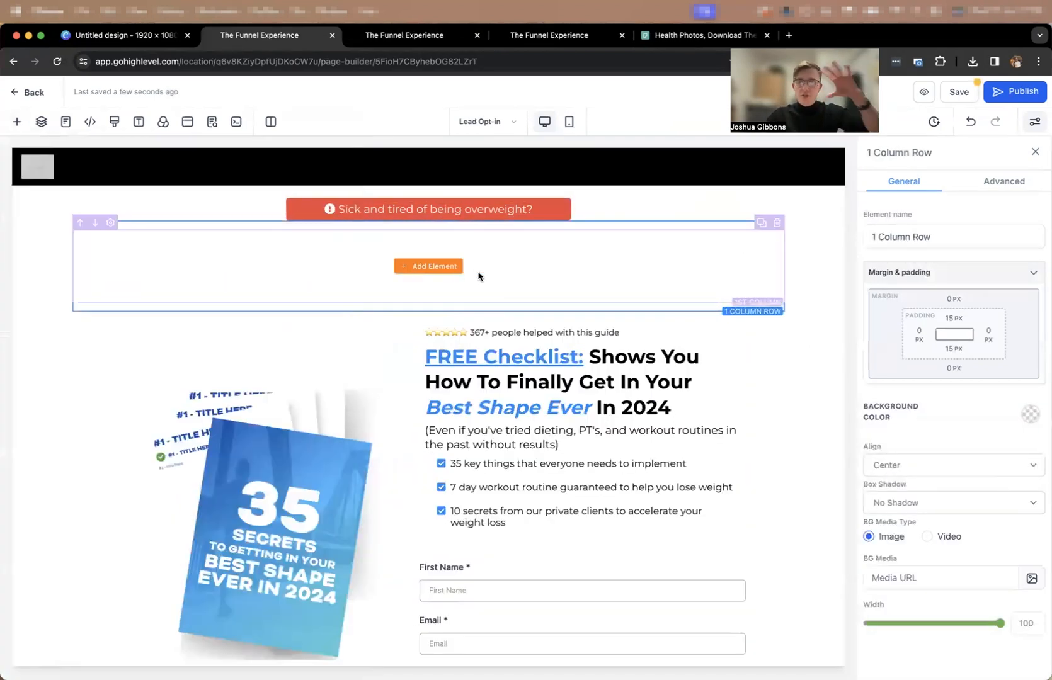
Move the star-rating line and the "FREE Checklist" headline into the empty one-column row and centre both.
left_click_drag(707, 323, 606, 263)
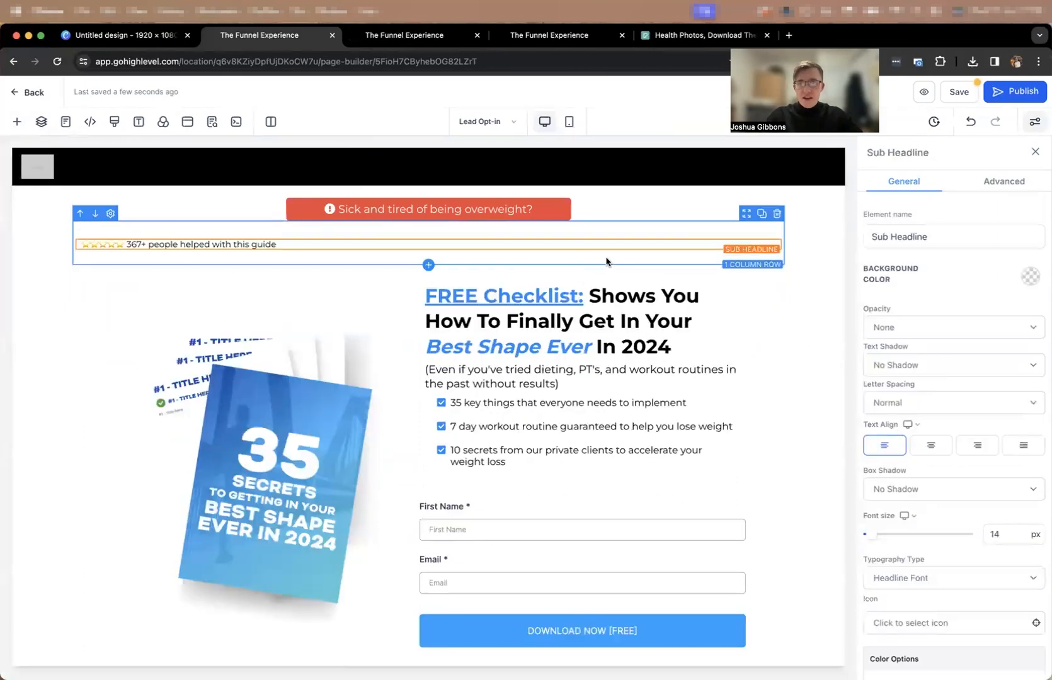
left_click(931, 445)
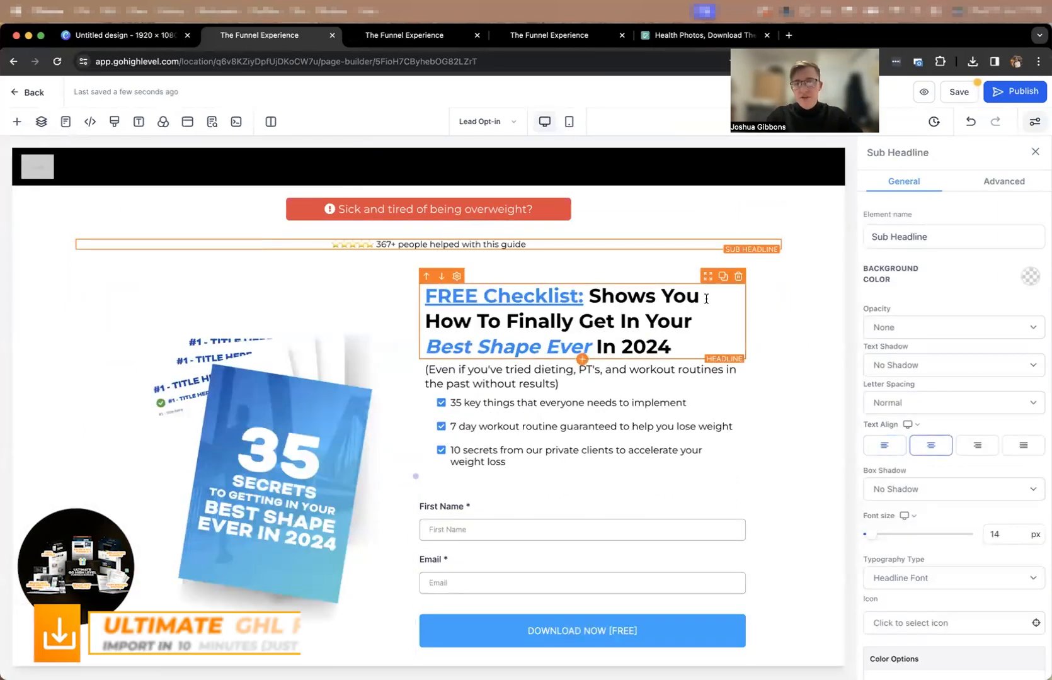
left_click_drag(669, 278, 668, 252)
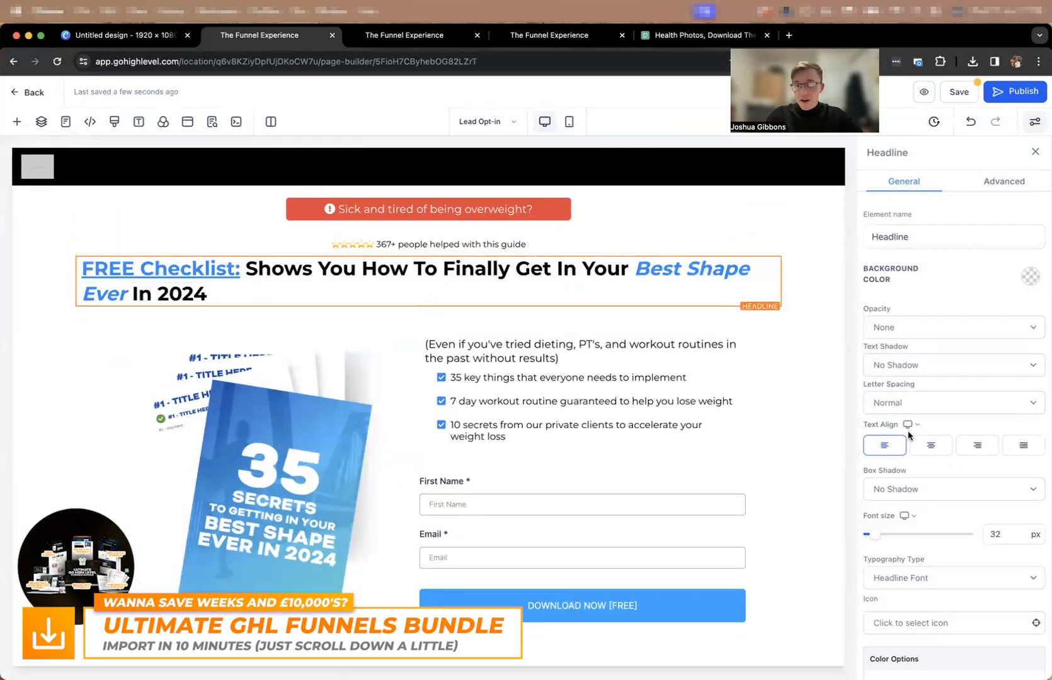
left_click(931, 444)
Set the width of the one-column row holding the headline to 70.
left_click(644, 230)
double_click(1026, 623)
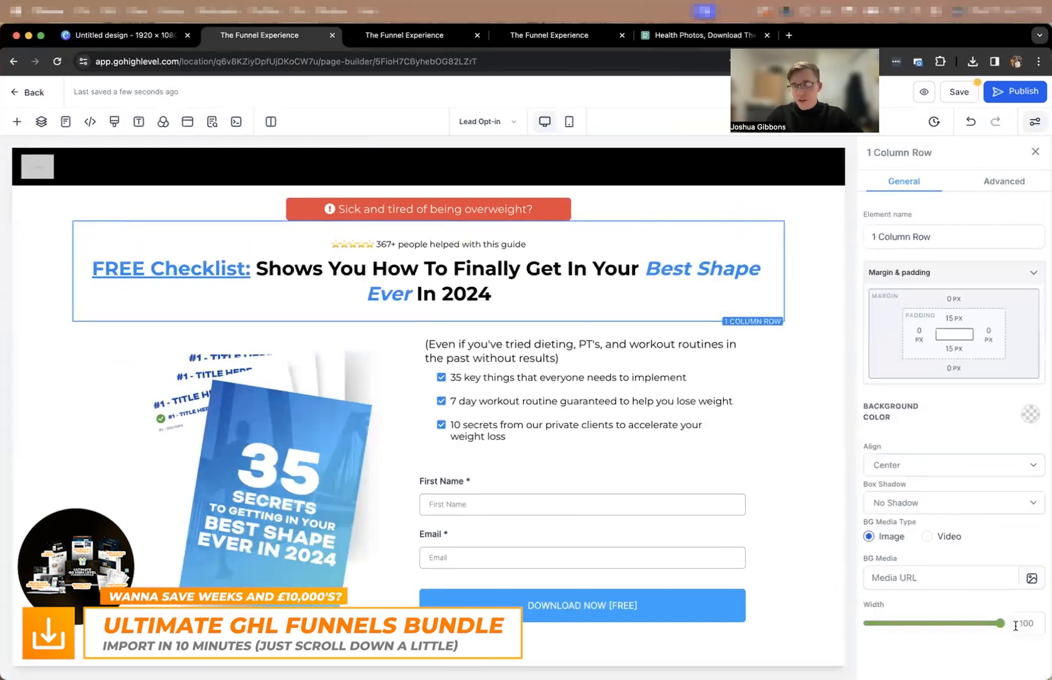
type("70")
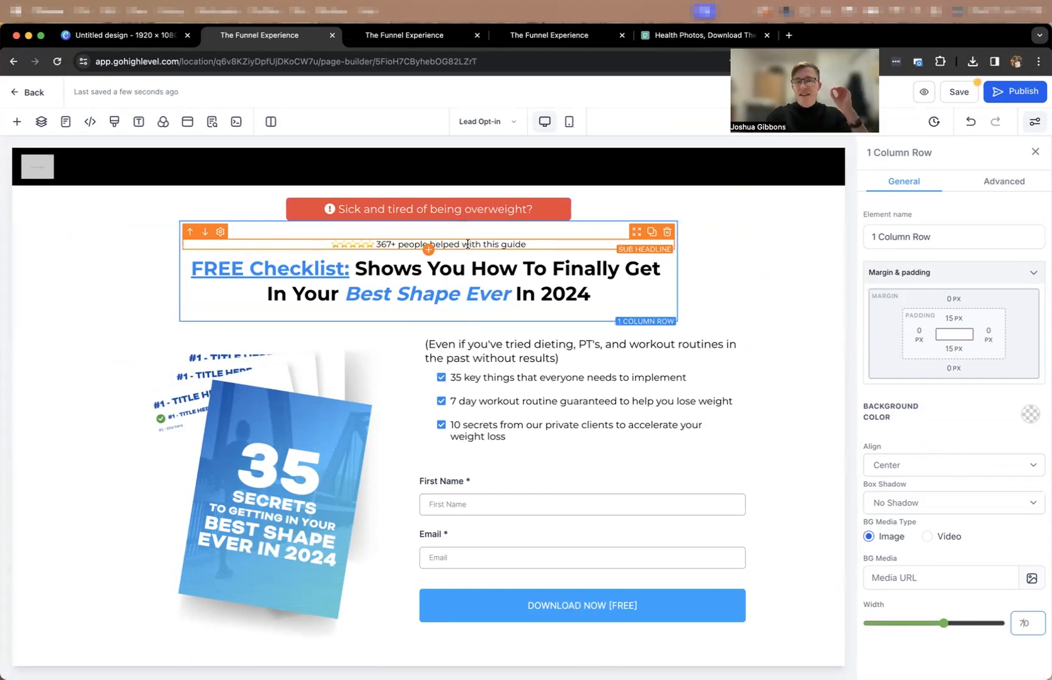
left_click(793, 300)
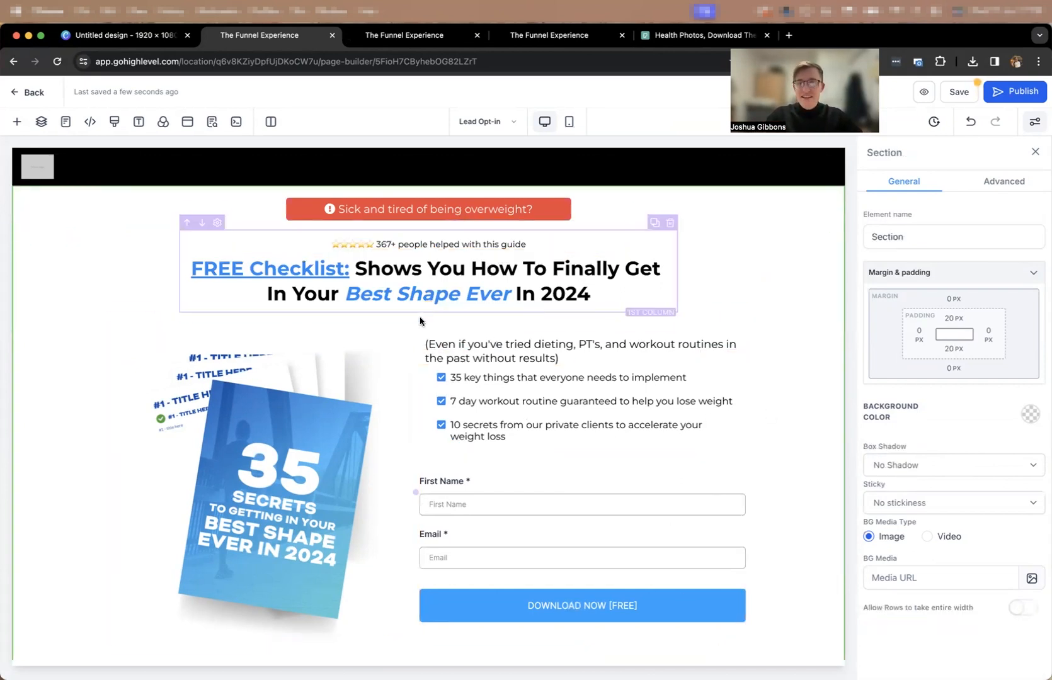
Set the bottom padding of the headline's one-column row to 0 px.
left_click(495, 315)
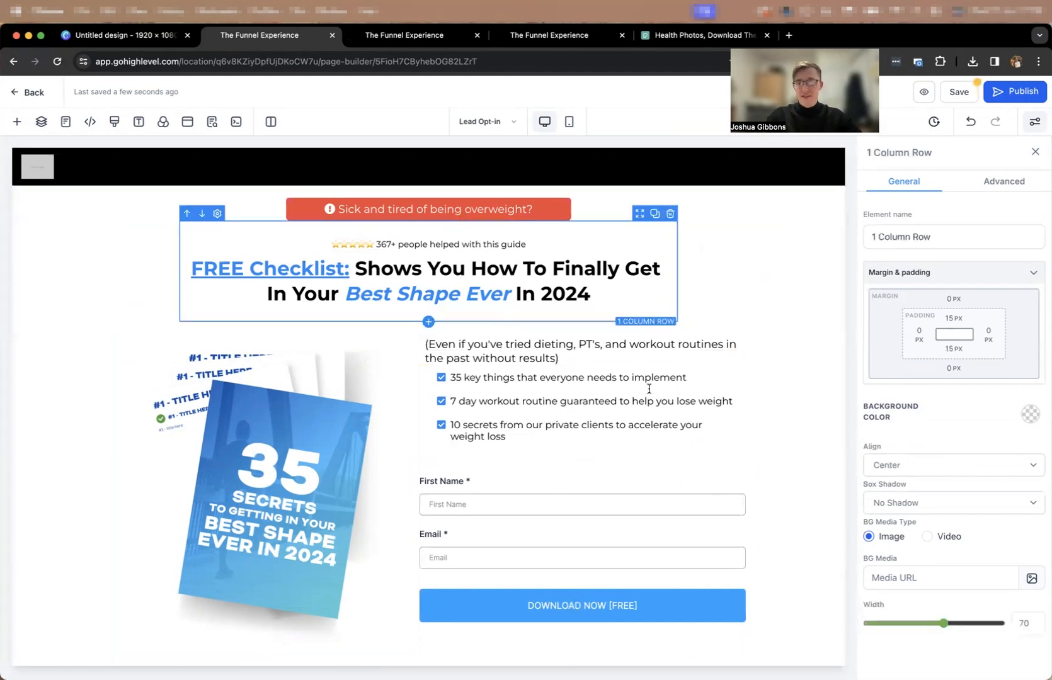
left_click(954, 348)
left_click_drag(989, 378, 943, 377)
key("BackSpace")
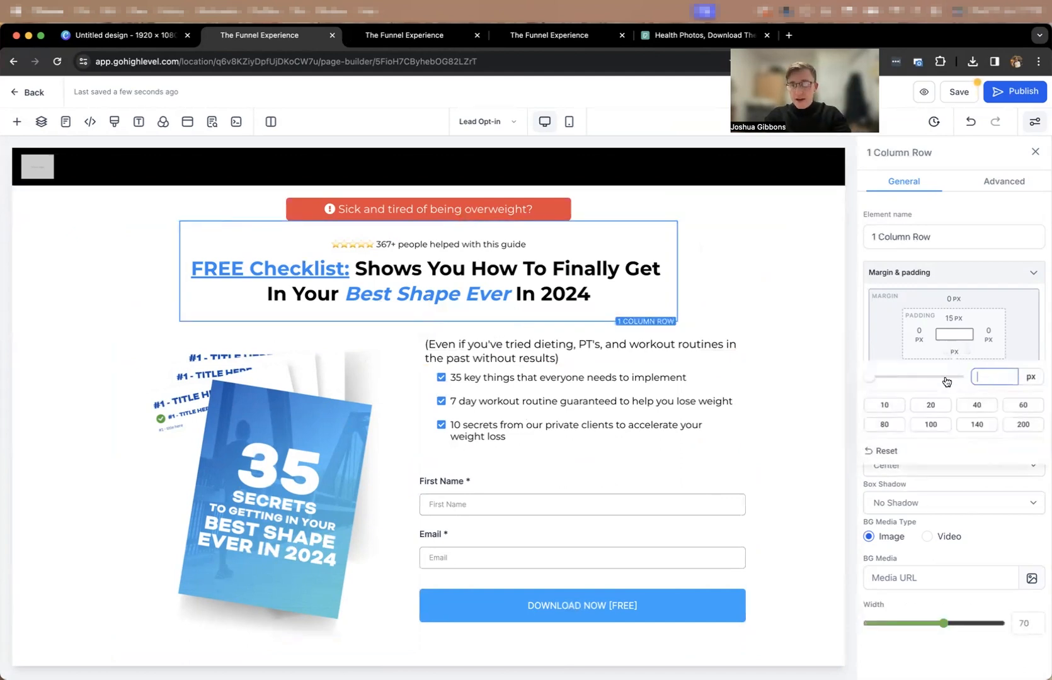
type("0")
left_click(933, 351)
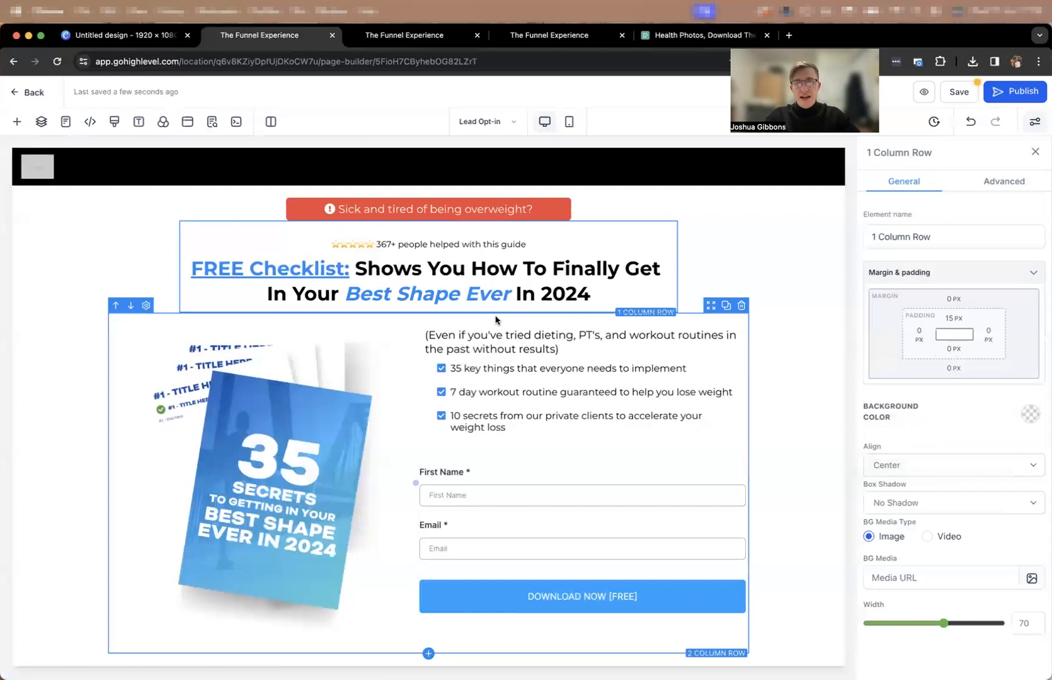
Set the top padding of the two-column row with the book image and form to 5 px.
left_click(737, 328)
left_click(953, 319)
double_click(981, 346)
type("5")
left_click(876, 314)
left_click(780, 389)
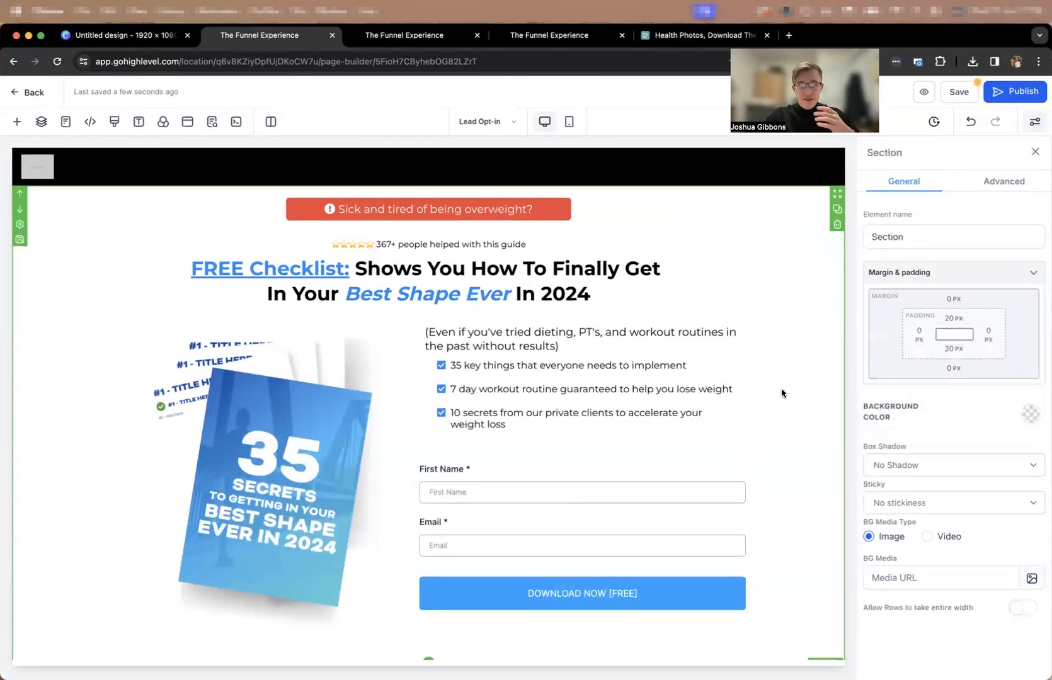
Check the mobile layout, and on desktop move the "(Even if you've tried dieting..." subheadline under the headline and centre it.
left_click(570, 123)
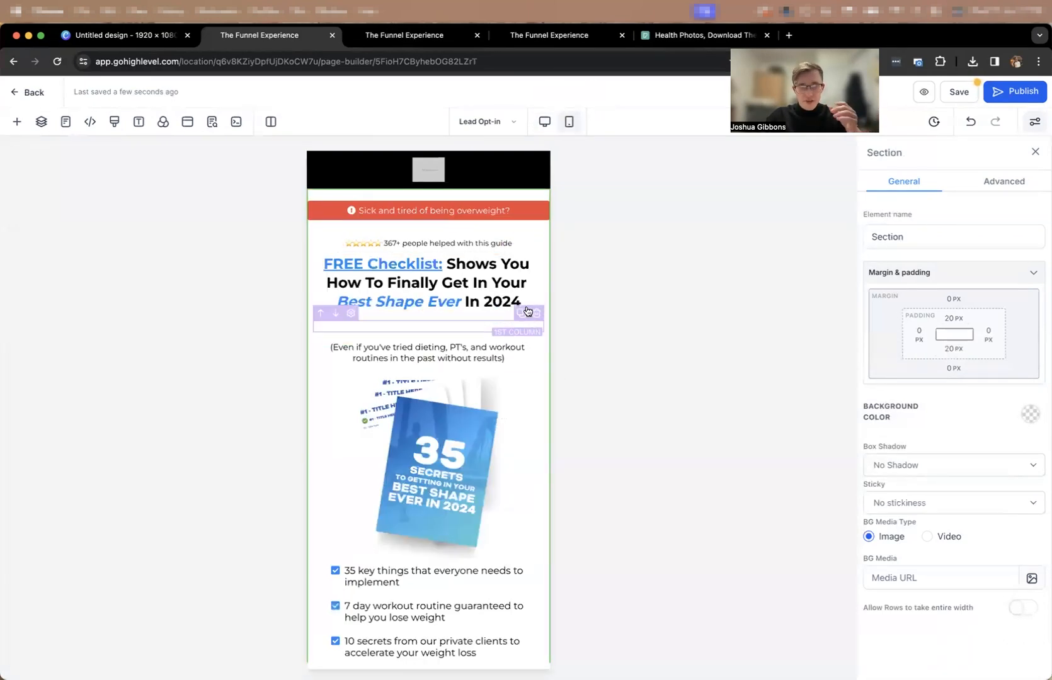
scroll(529, 313, "down", 5)
scroll(479, 265, "up", 3)
scroll(477, 263, "up", 2)
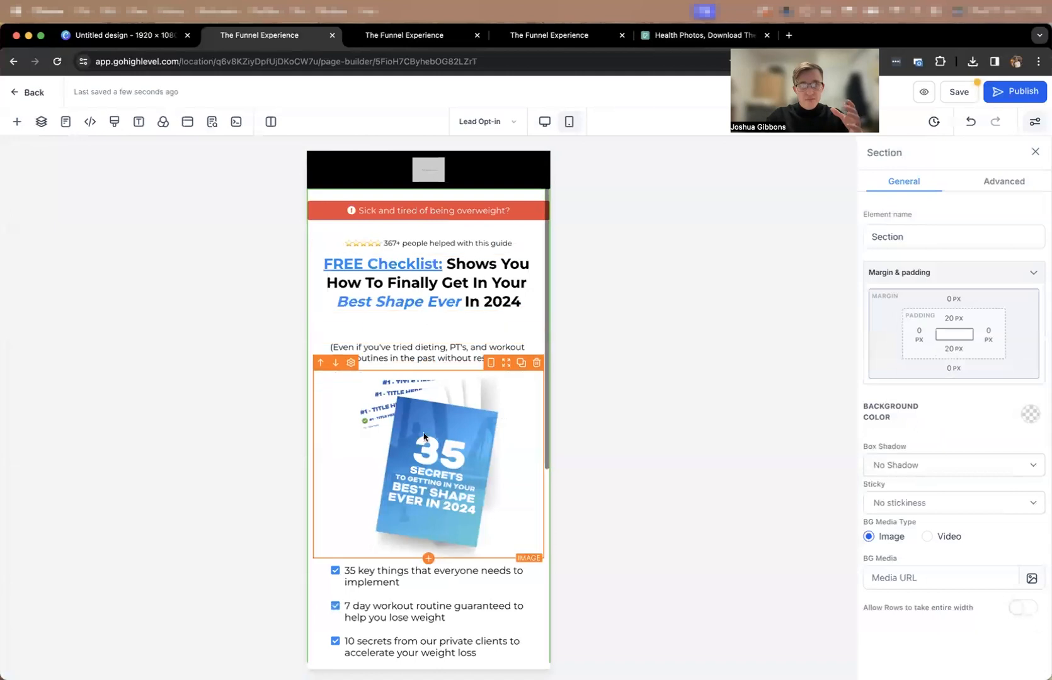
left_click(545, 122)
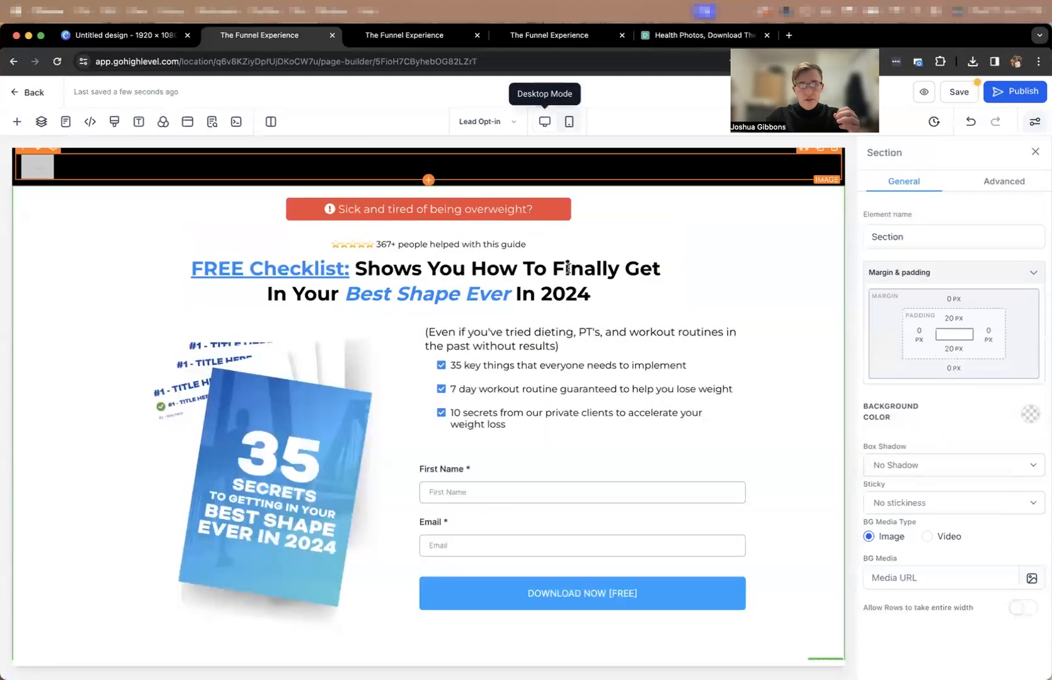
left_click_drag(678, 337, 592, 315)
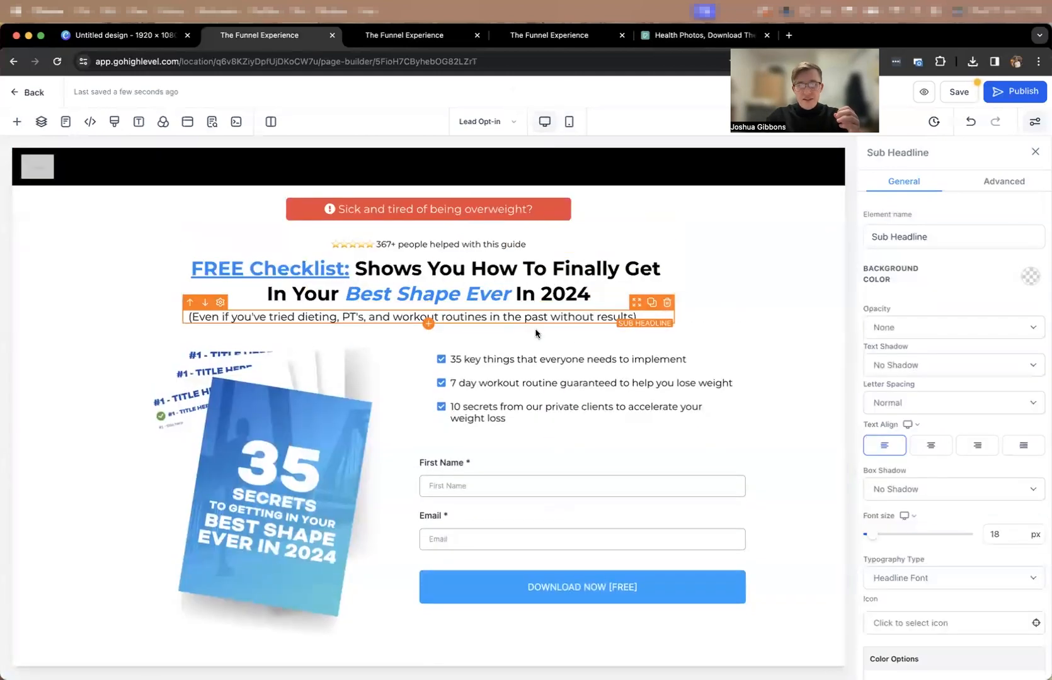
left_click(928, 451)
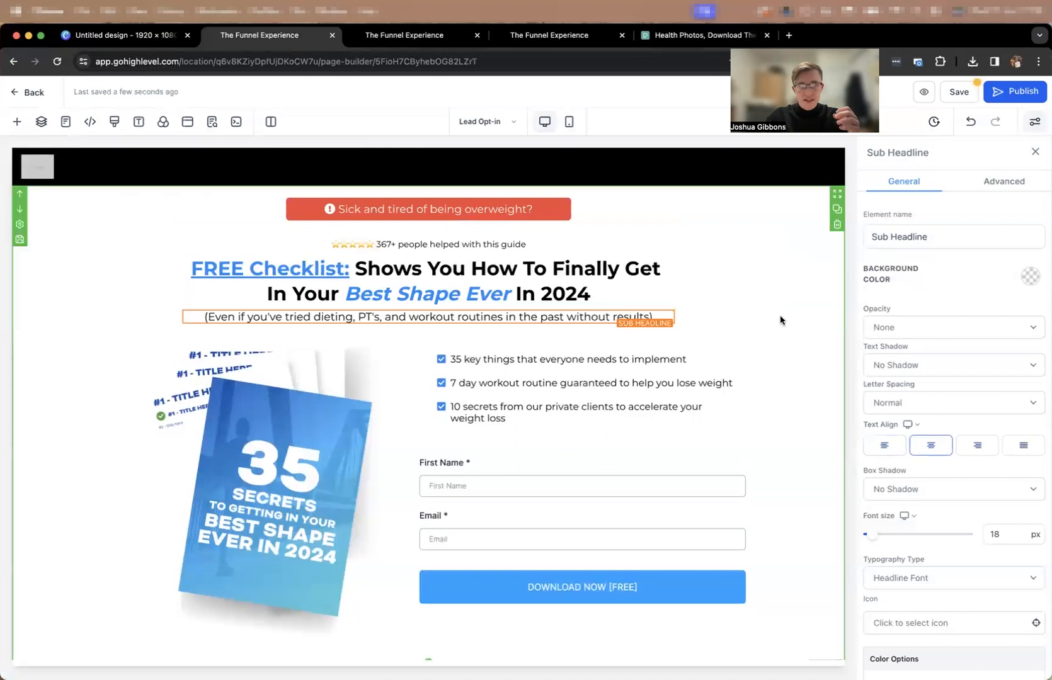
Try deleting the empty column below the subheadline in mobile view, compare with the desktop layout, and undo the deletion.
left_click(569, 122)
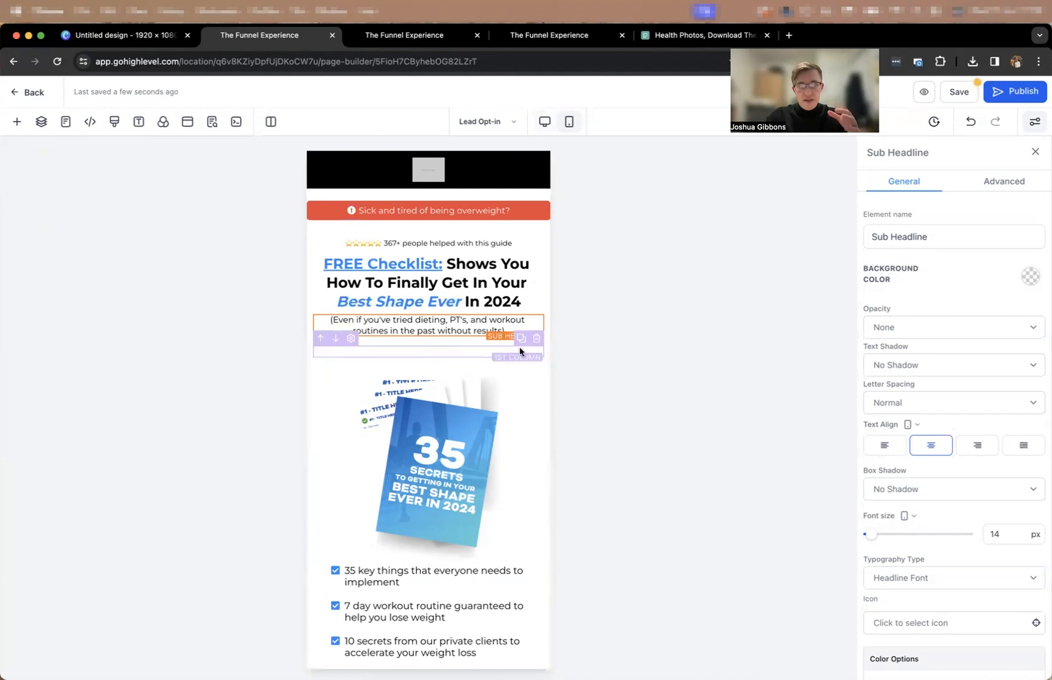
left_click(552, 347)
left_click(544, 122)
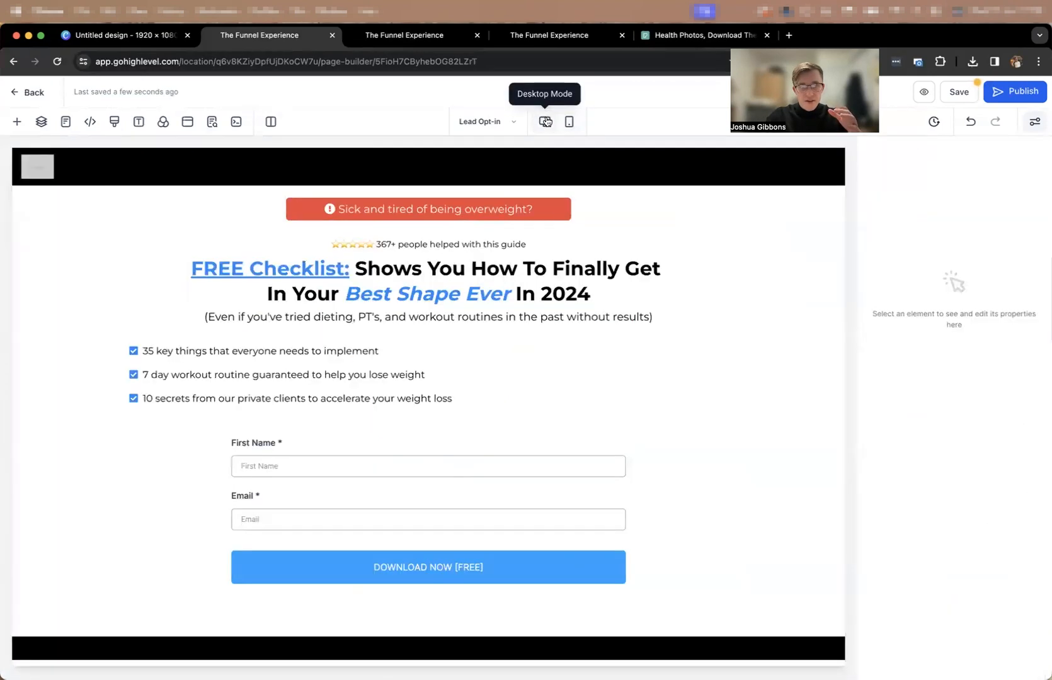
left_click(568, 122)
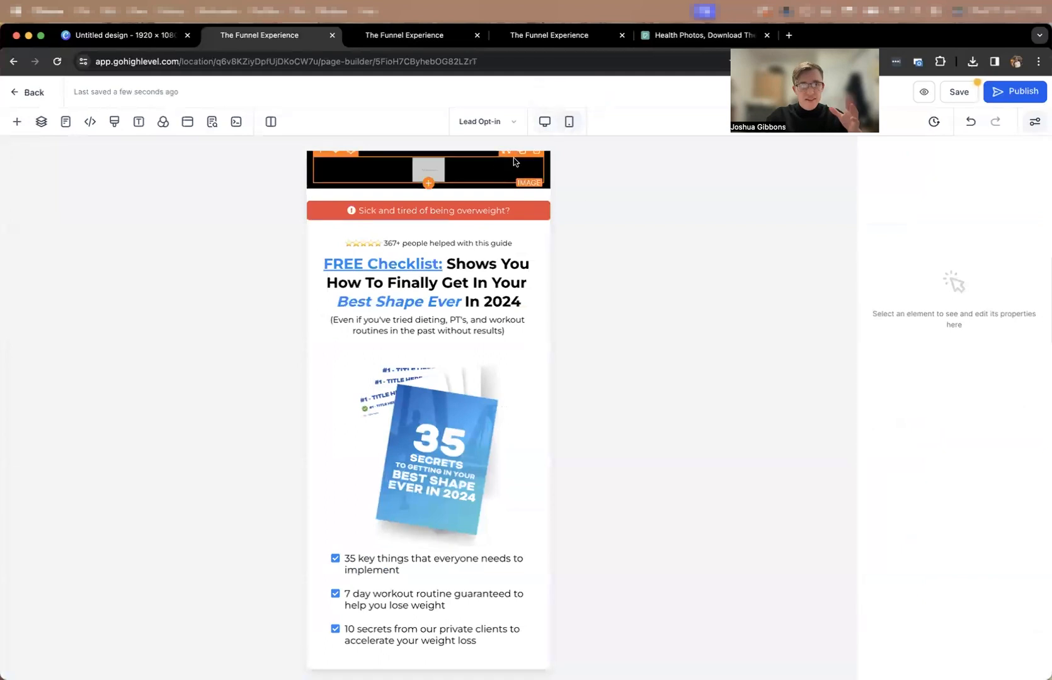
left_click(971, 122)
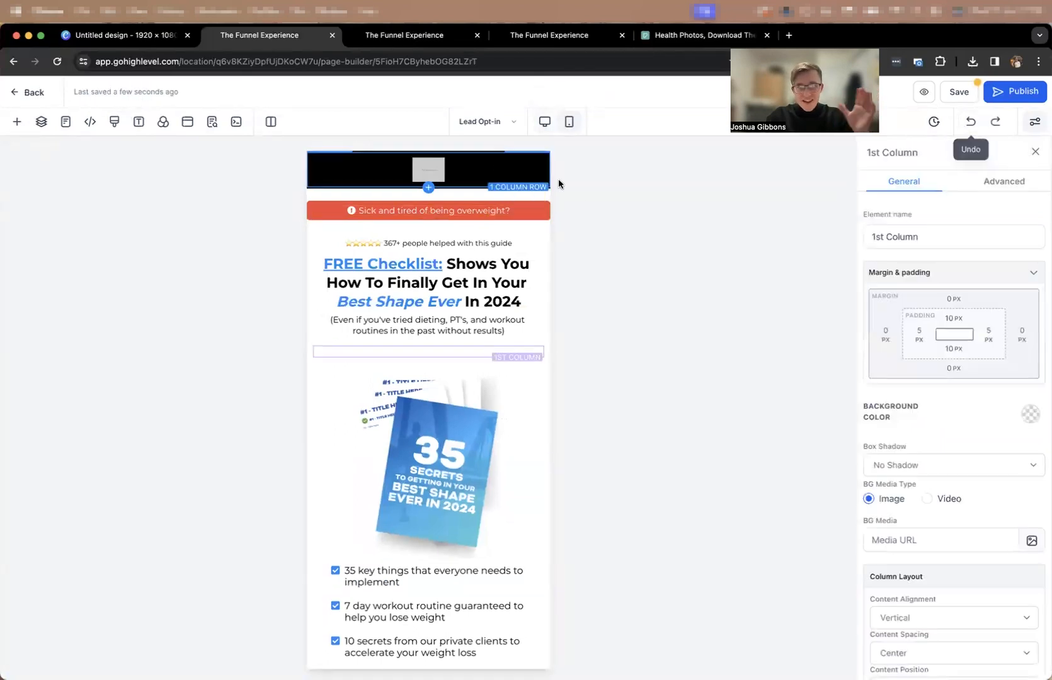
Hide the desktop book image's column on mobile devices and switch to the mobile layout.
left_click(544, 121)
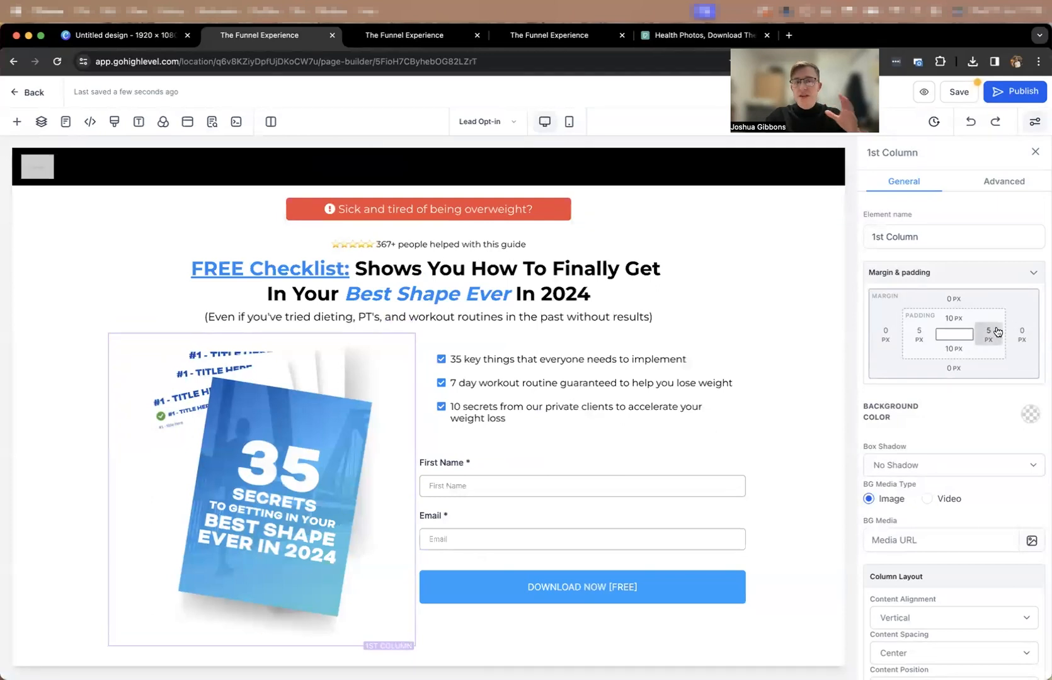
scroll(998, 524, "down", 3)
left_click(1014, 189)
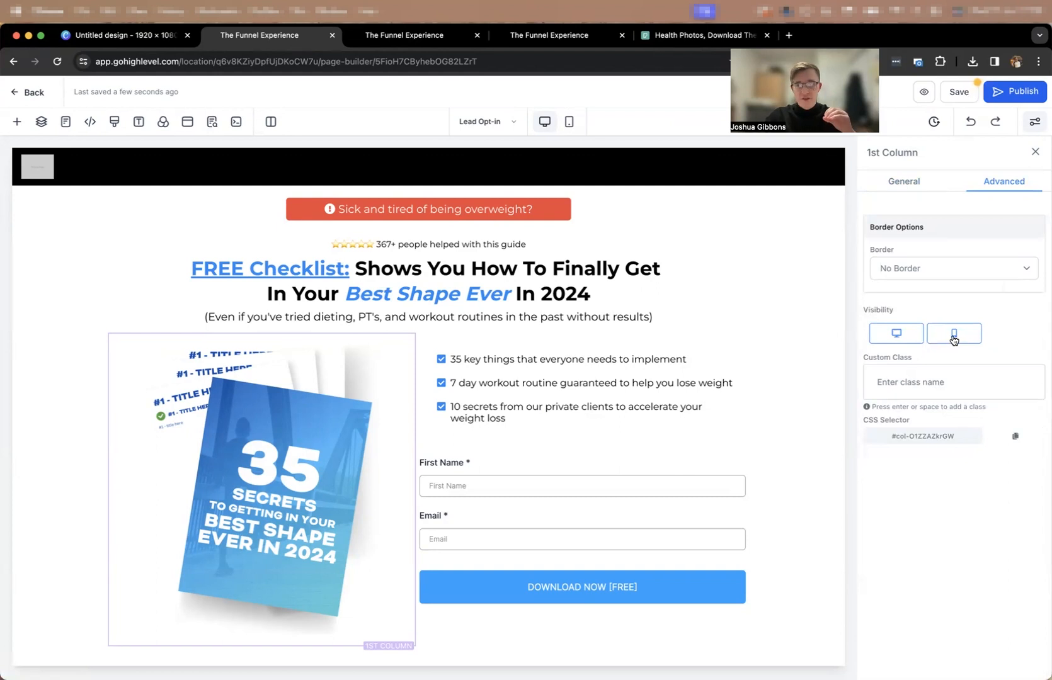
left_click(568, 122)
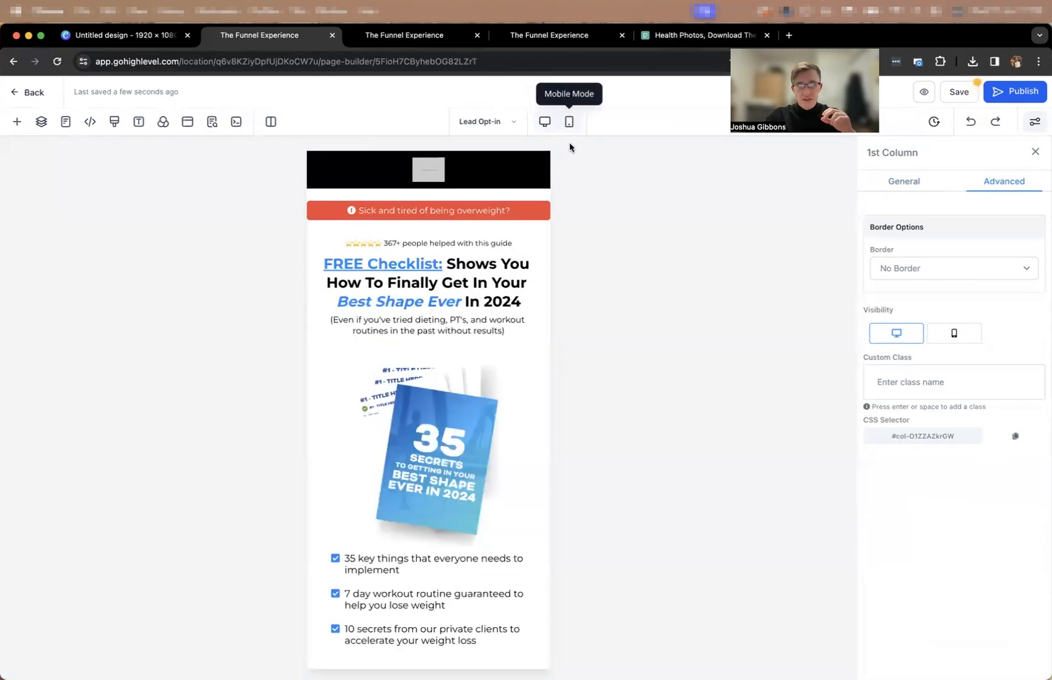
Set the top margin of the mobile book image to 0 px.
left_click(482, 377)
left_click(888, 181)
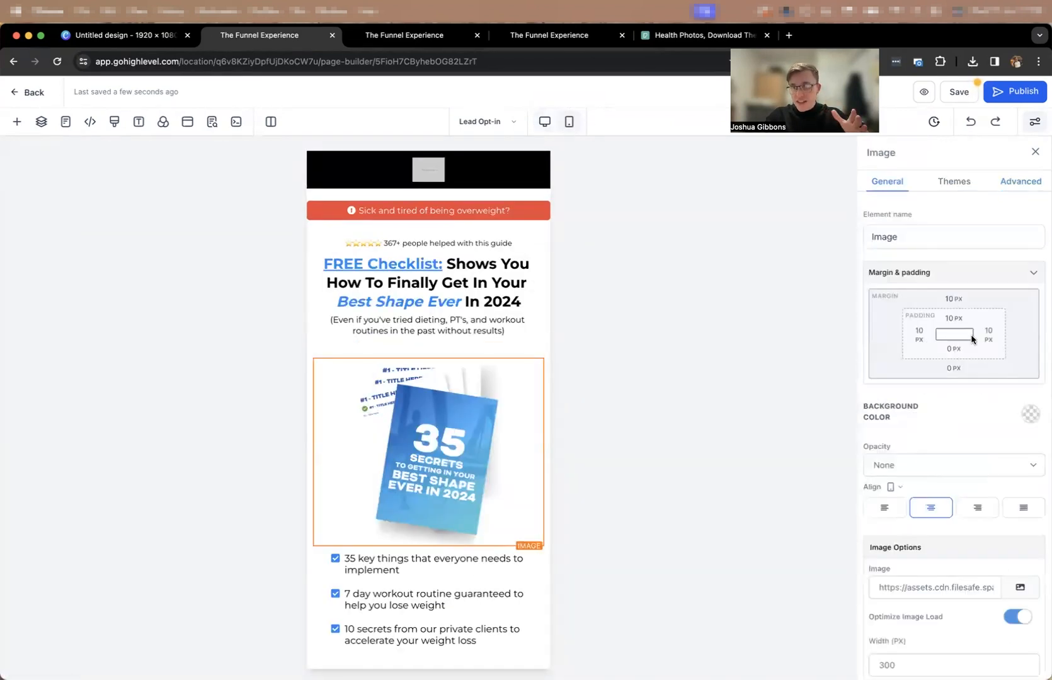
left_click(954, 299)
left_click_drag(921, 328, 804, 336)
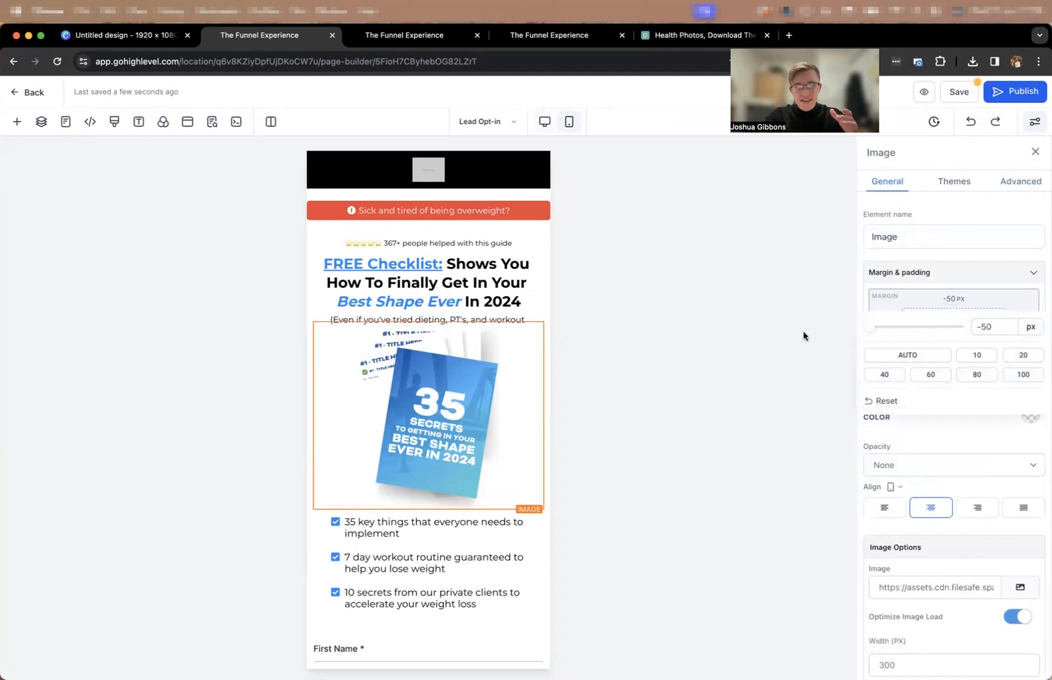
left_click_drag(1009, 324, 972, 324)
type("0")
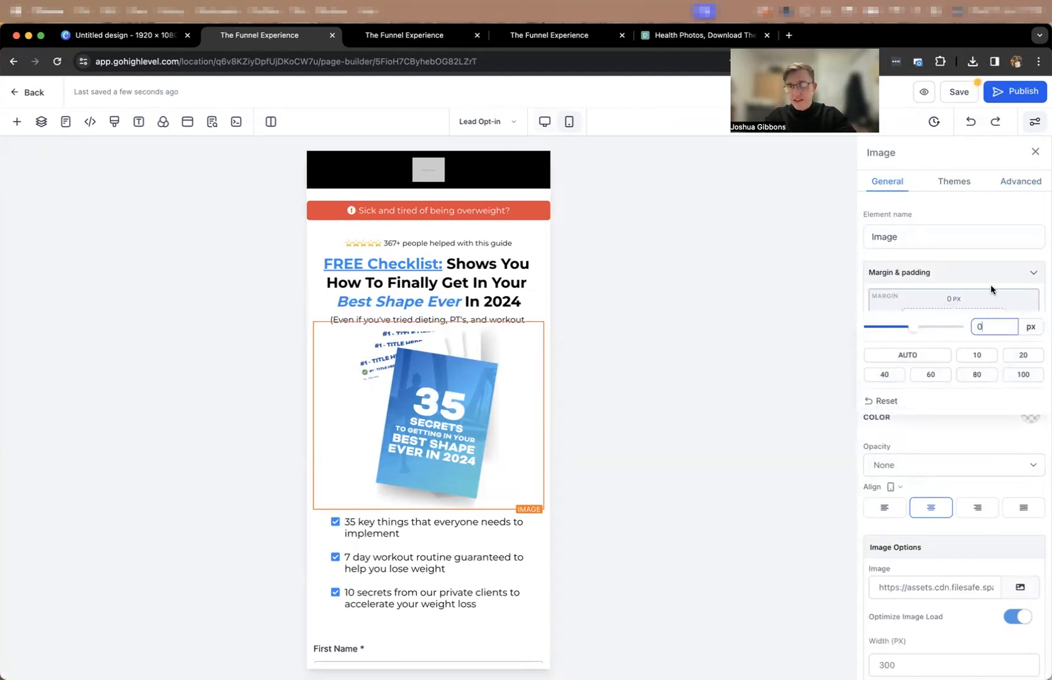
left_click(989, 281)
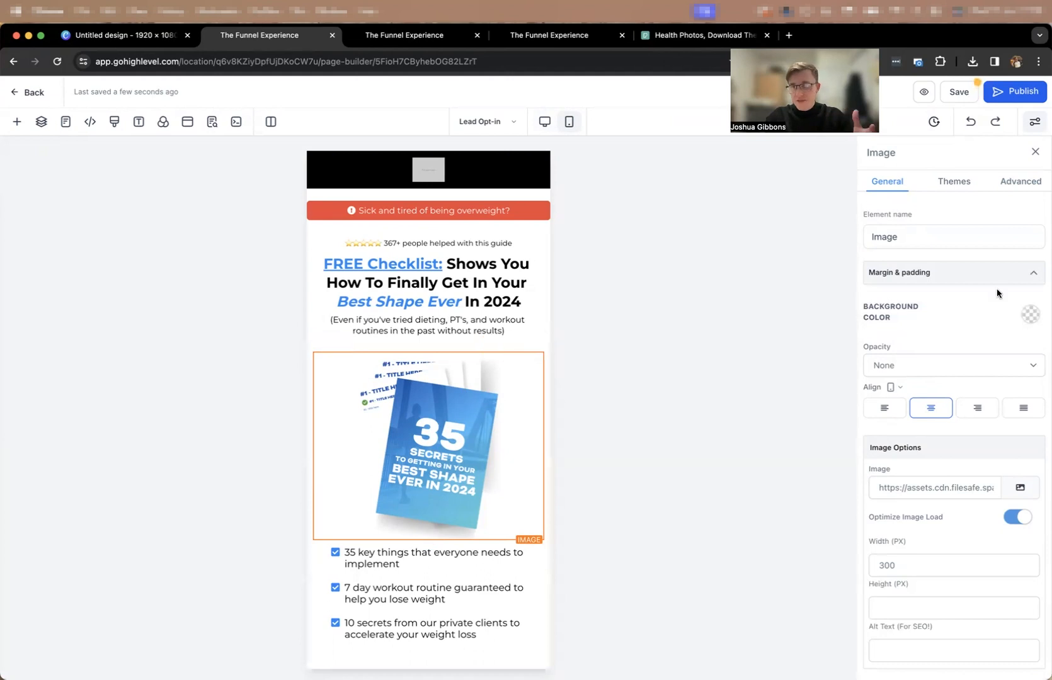
Set the top padding of the mobile book image to 0 px.
left_click(989, 277)
left_click(955, 321)
double_click(987, 346)
type("0")
left_click(936, 291)
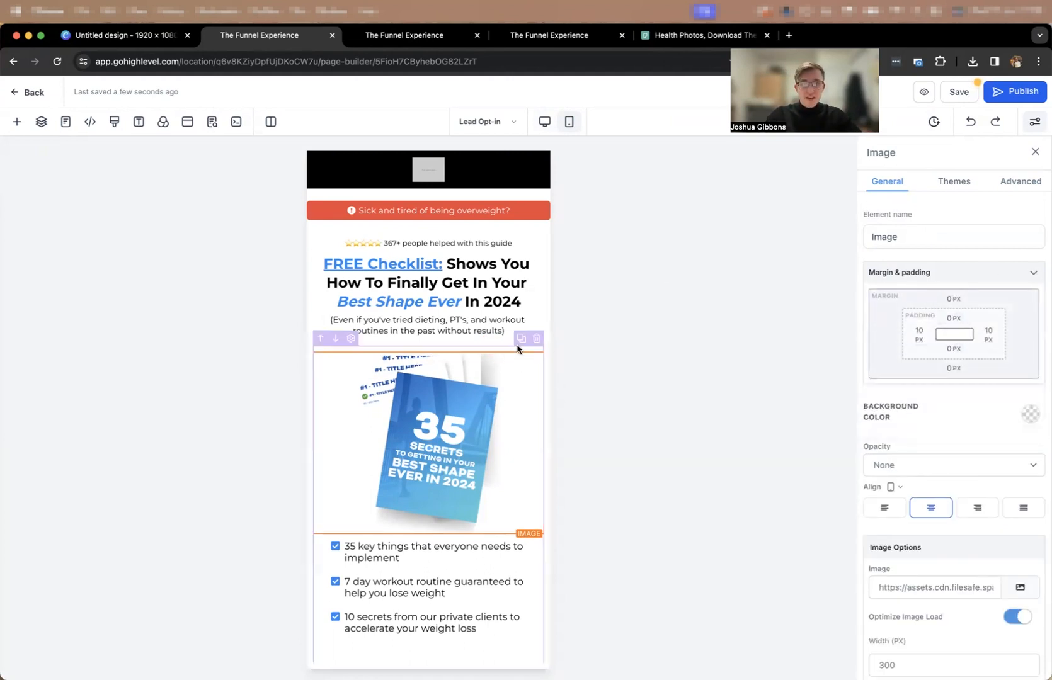
Review the mobile and desktop layouts, save the page and open its preview.
scroll(478, 325, "down", 5)
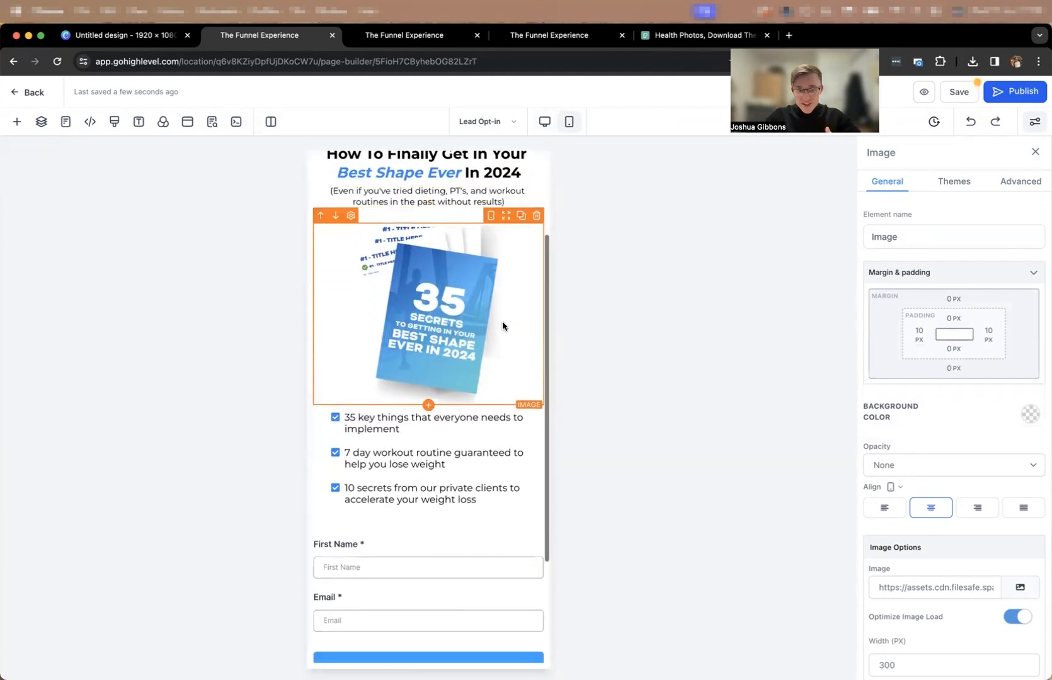
scroll(502, 326, "up", 5)
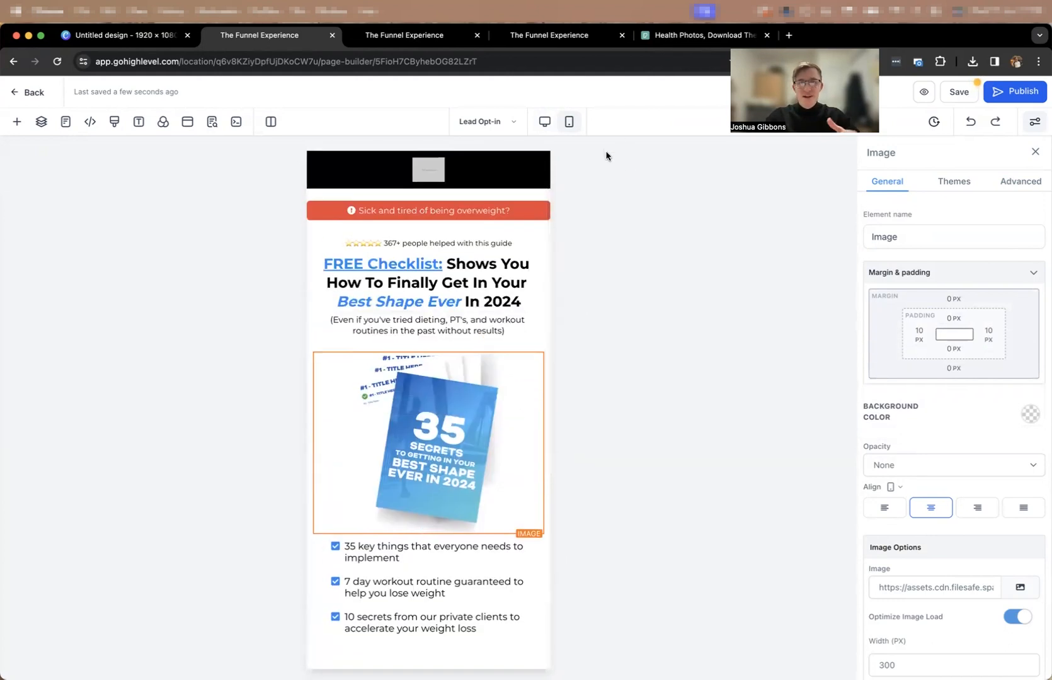
left_click(553, 120)
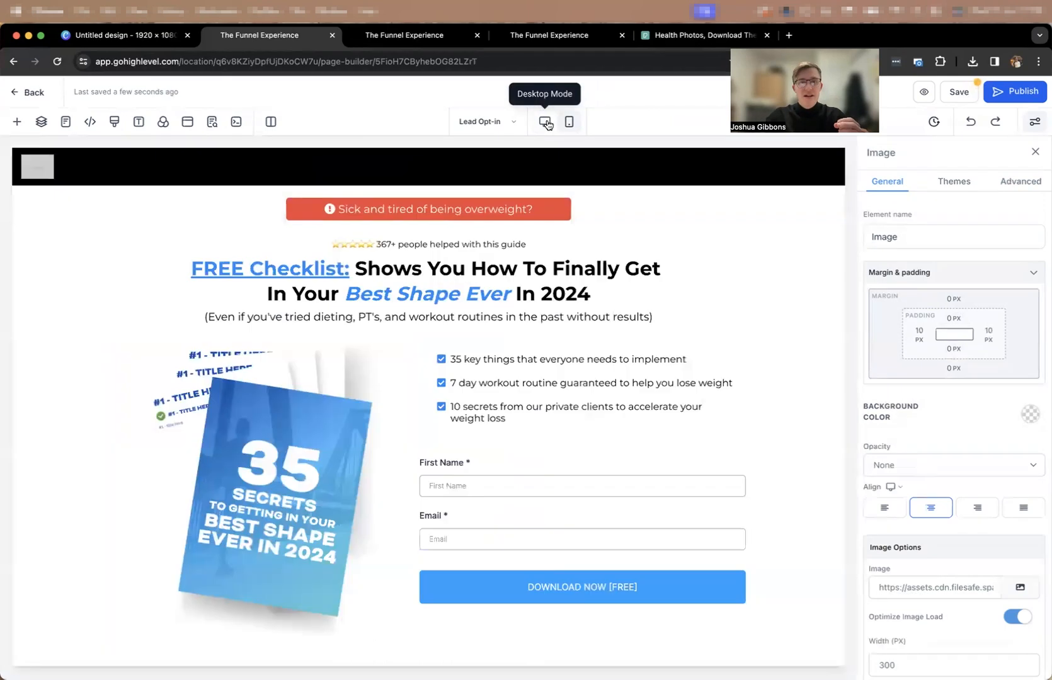
left_click(959, 92)
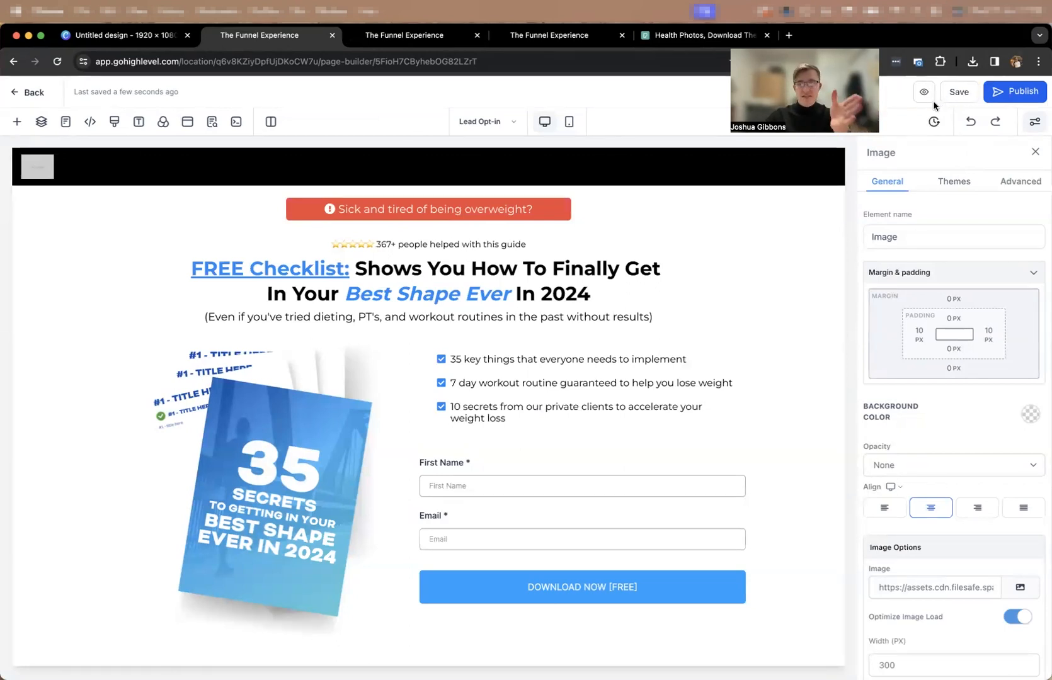
left_click(924, 93)
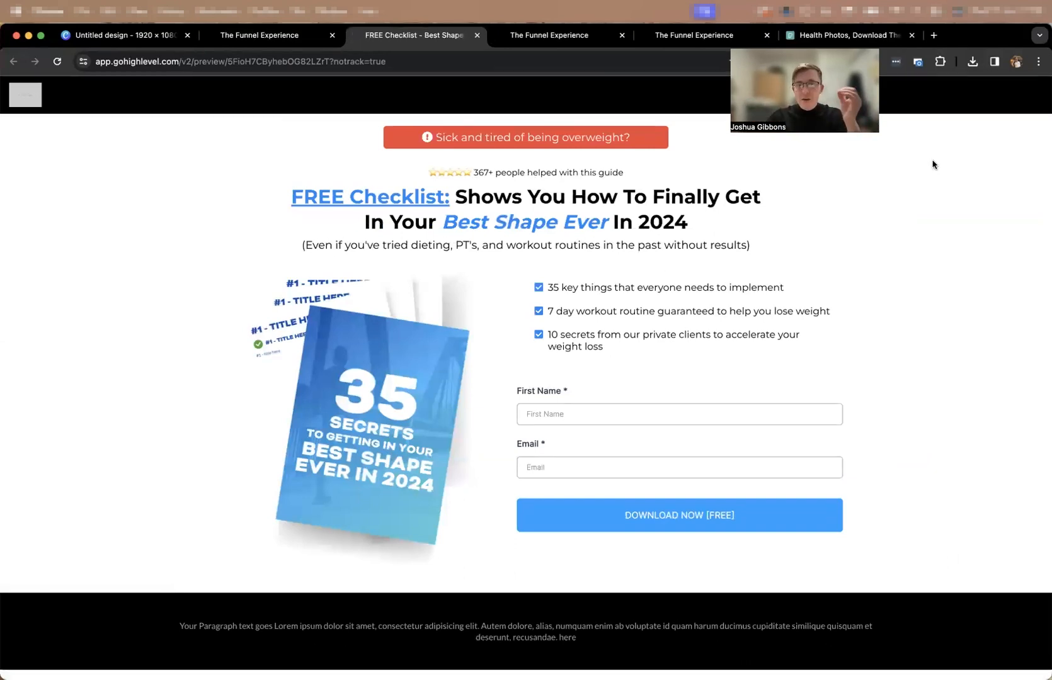
left_click(511, 35)
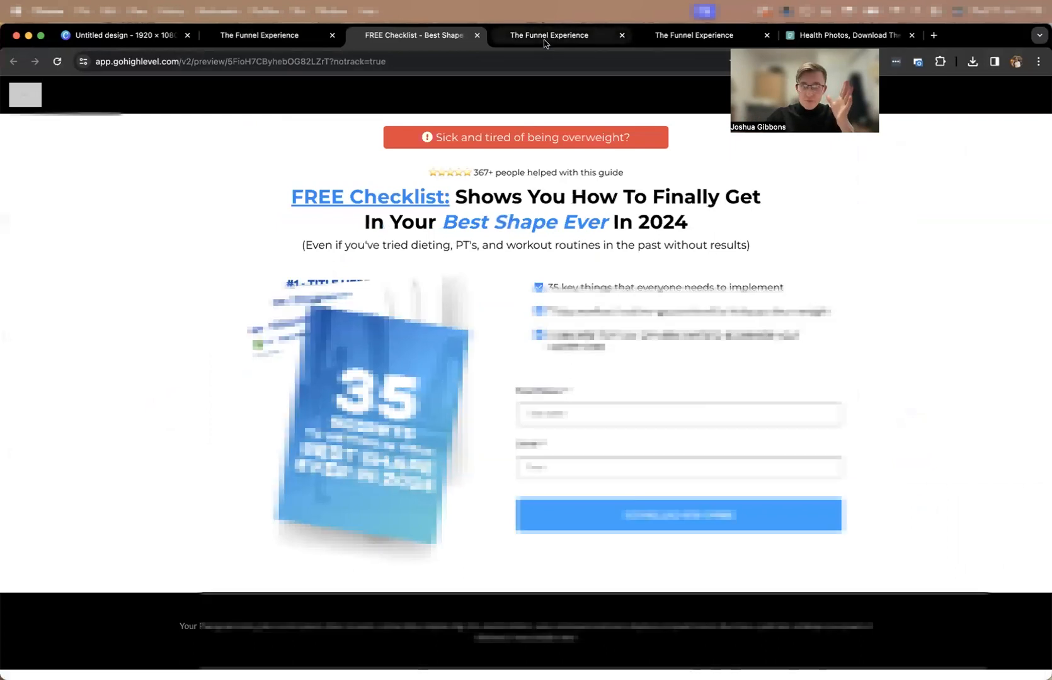
Create a new automation workflow from scratch.
left_click(954, 143)
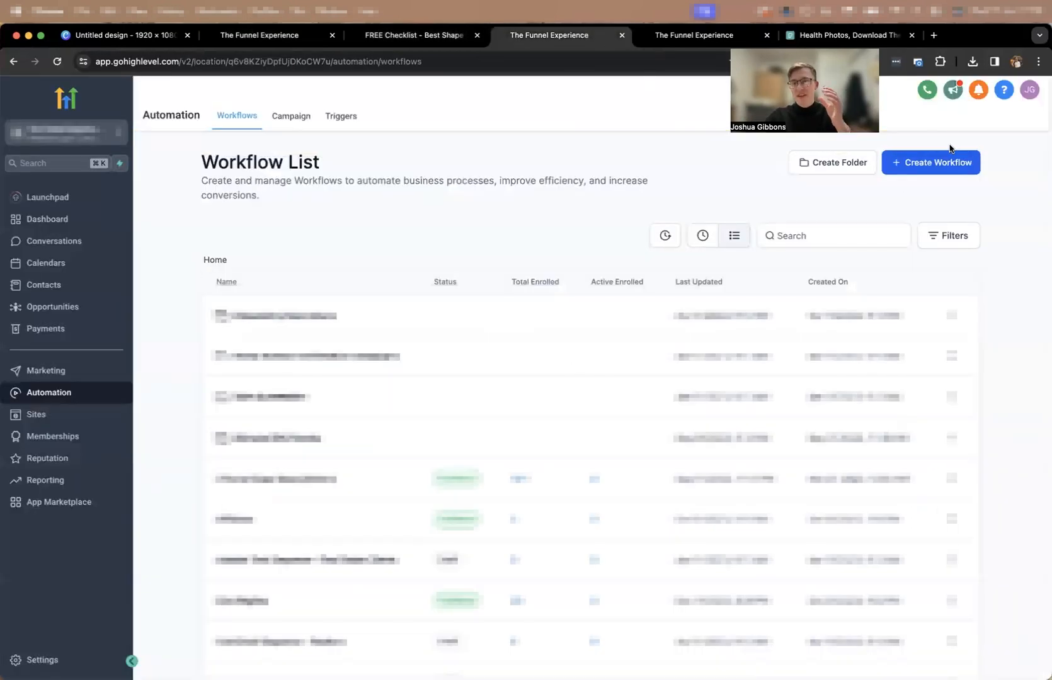
left_click(930, 165)
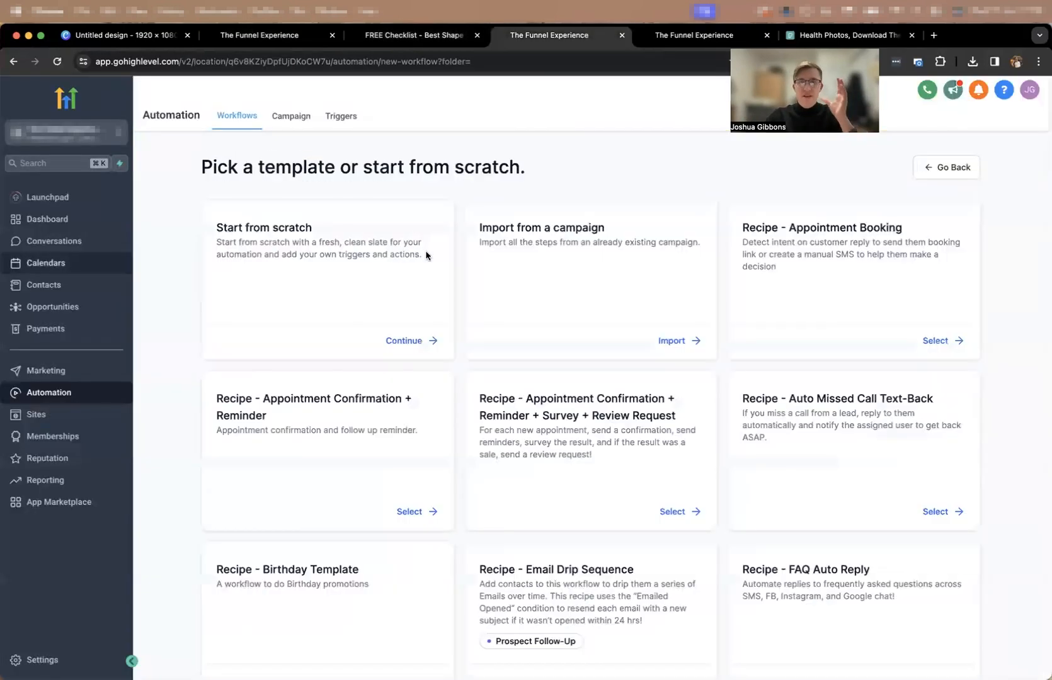
left_click(409, 340)
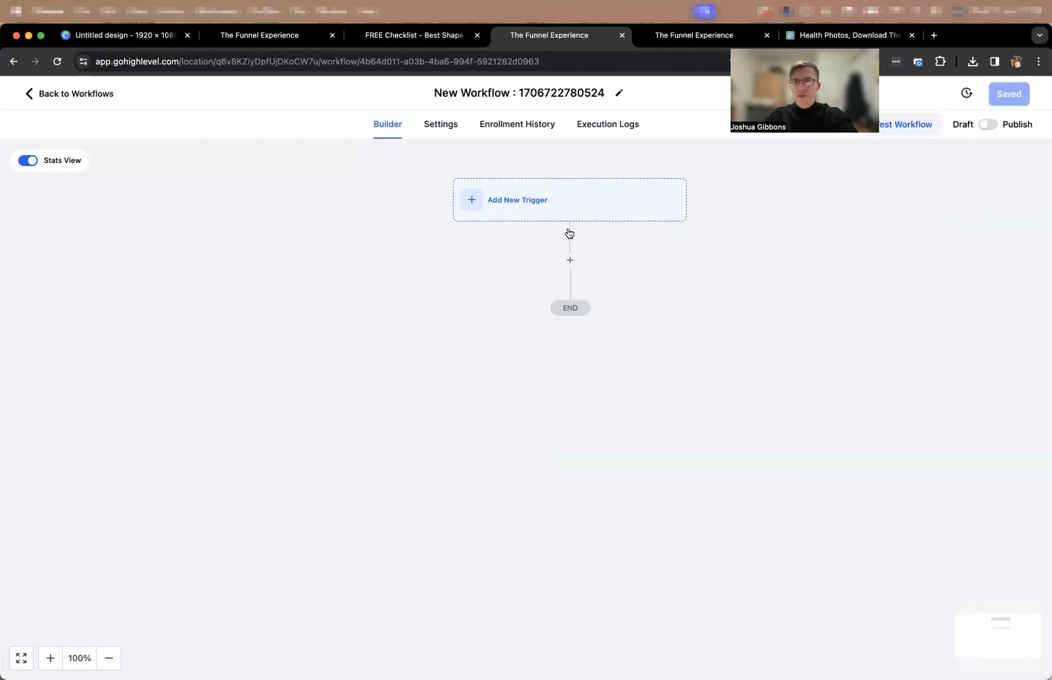
Start a new workflow trigger of the Form Submitted type.
left_click(509, 209)
left_click(824, 231)
type("form")
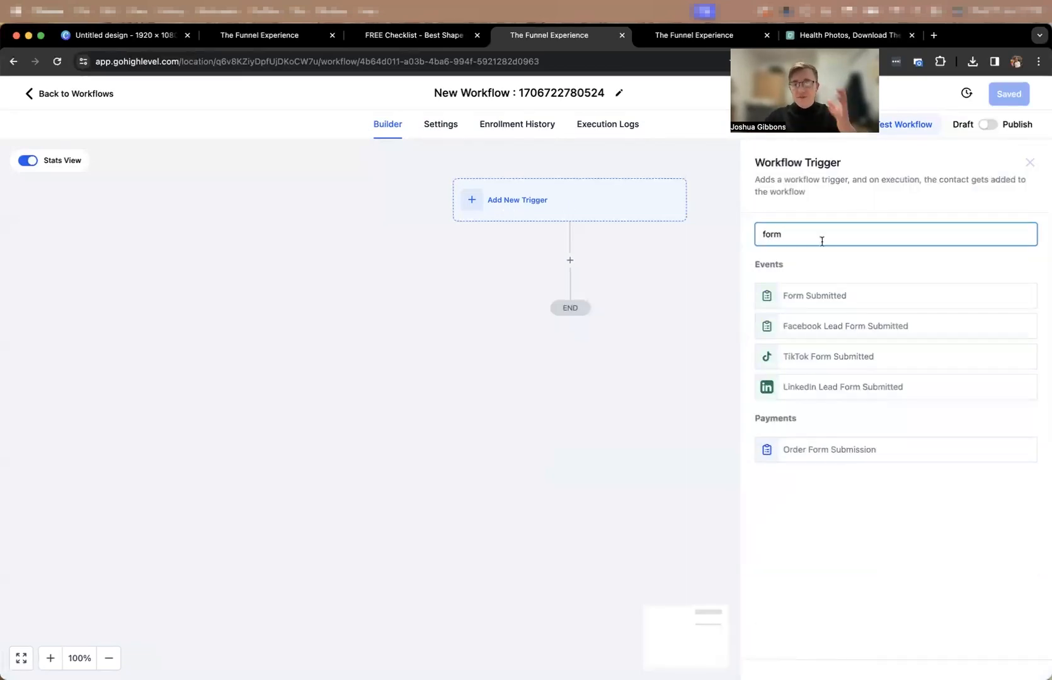
left_click(842, 297)
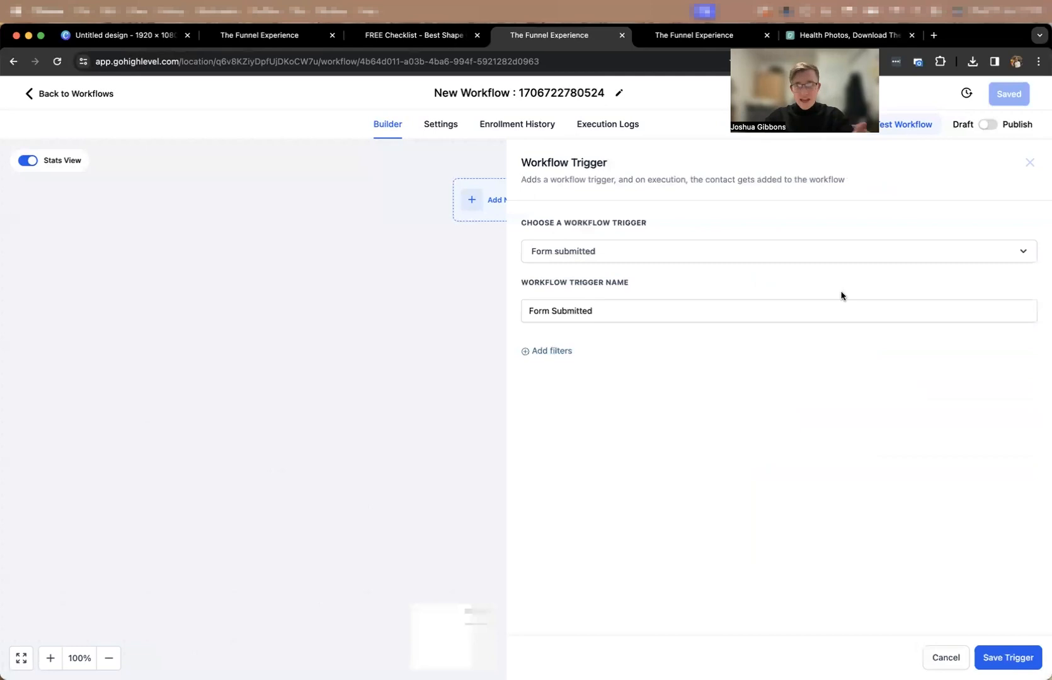
Add a trigger filter requiring that the form is "Test 31st Jan".
left_click(553, 352)
left_click(564, 366)
left_click(589, 448)
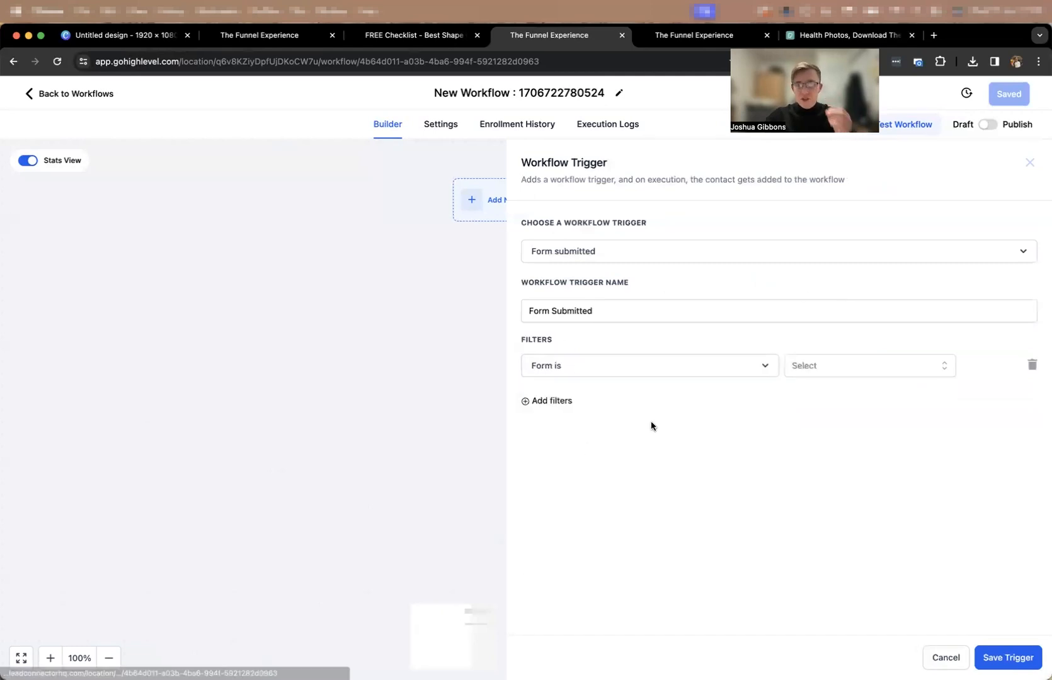
left_click(813, 364)
type("31st")
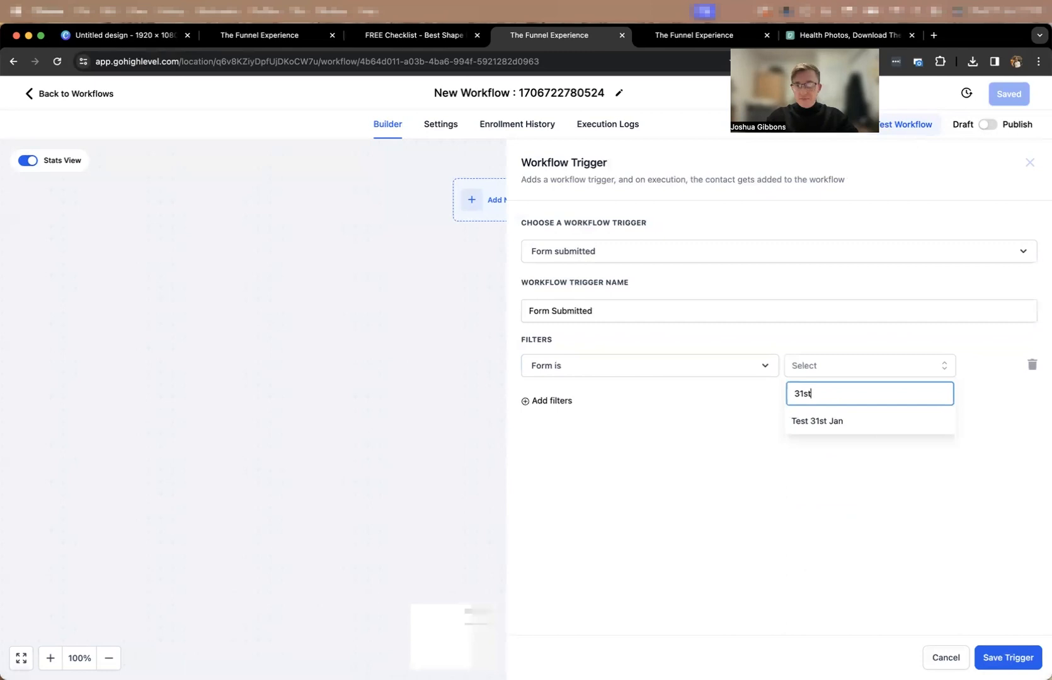
left_click(805, 435)
left_click(807, 371)
left_click(817, 421)
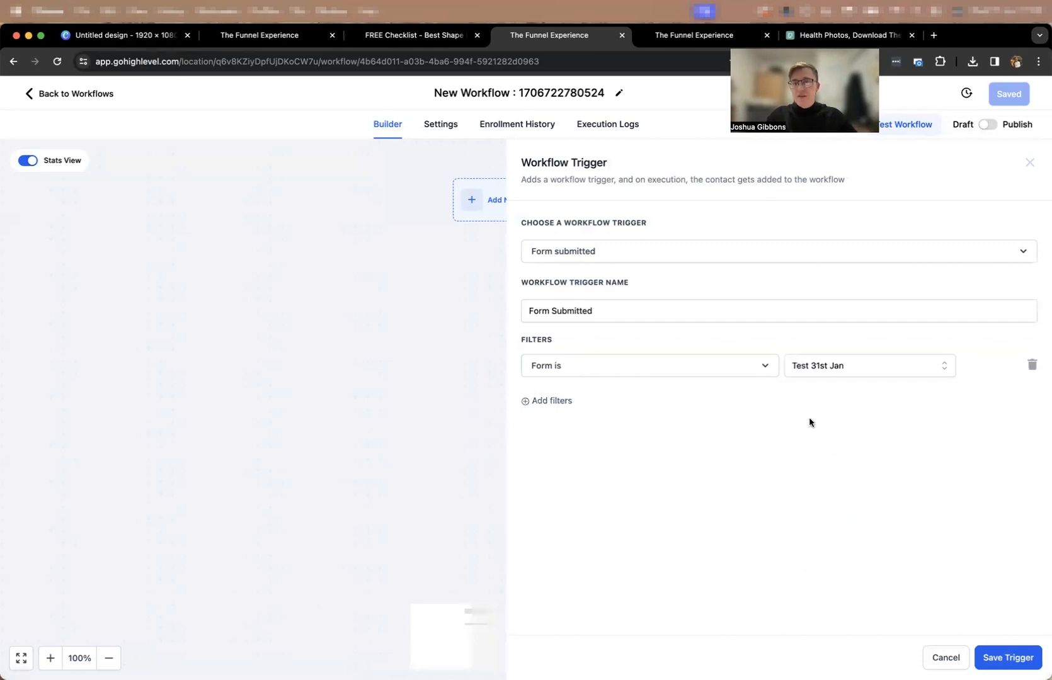
left_click(548, 402)
left_click(574, 406)
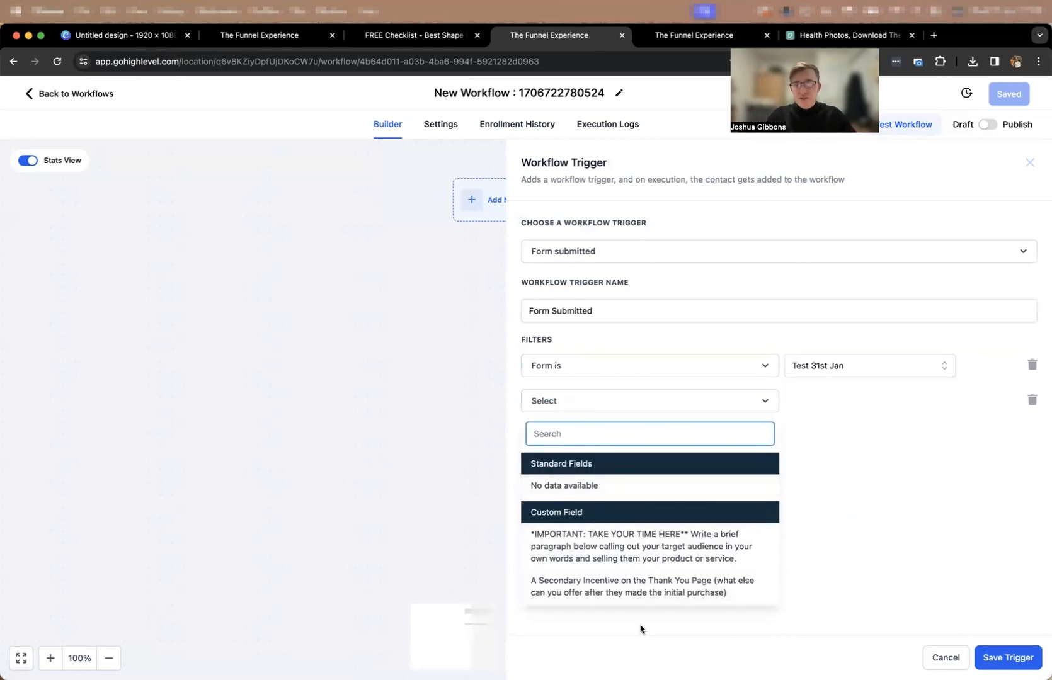
left_click(606, 393)
left_click(1031, 401)
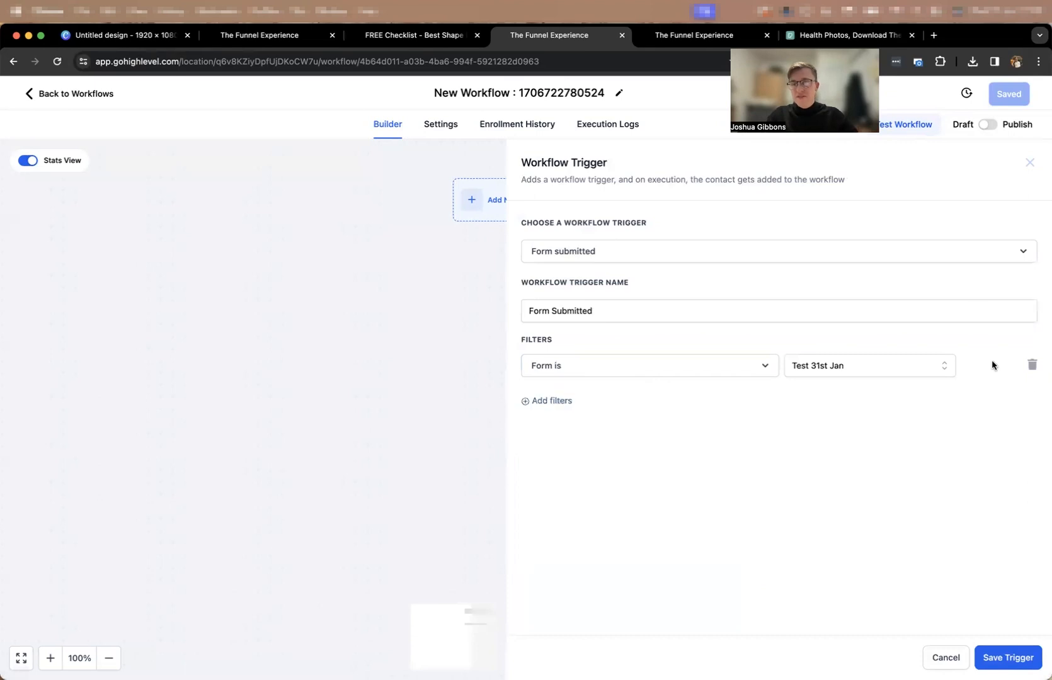
Save the form trigger and add a Send Email action below it.
left_click(1008, 657)
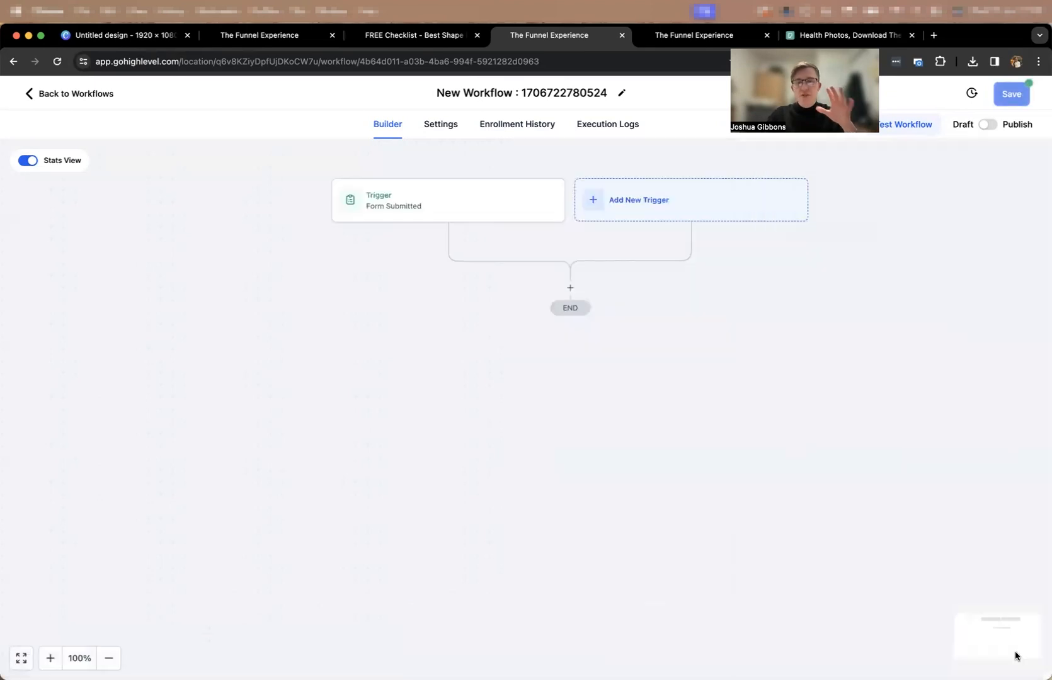
left_click(570, 288)
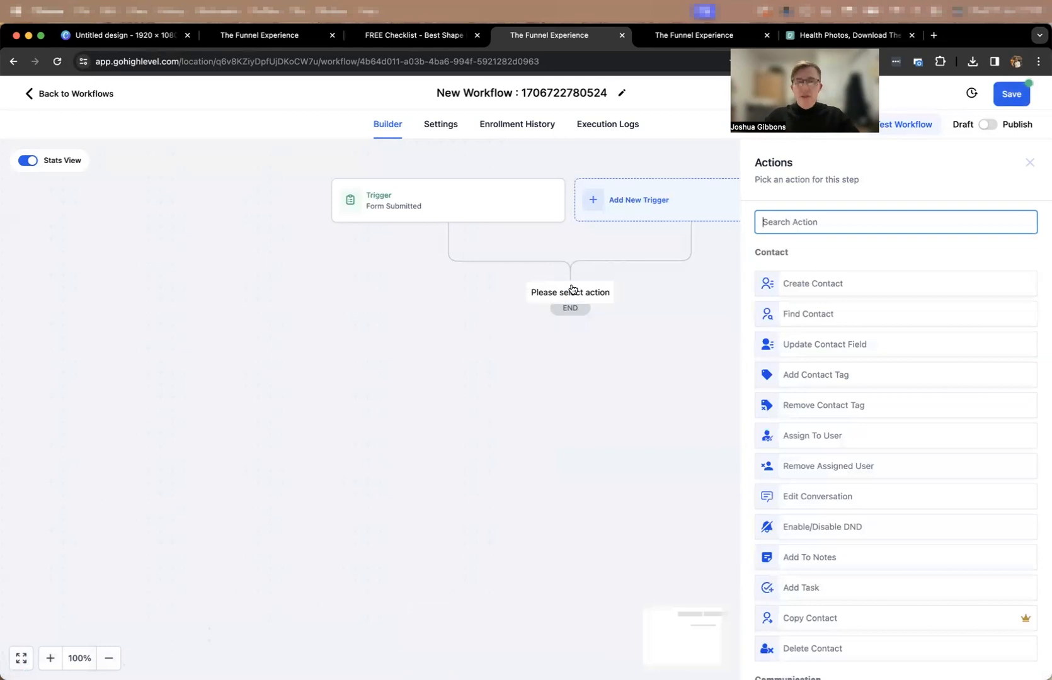
type("emai")
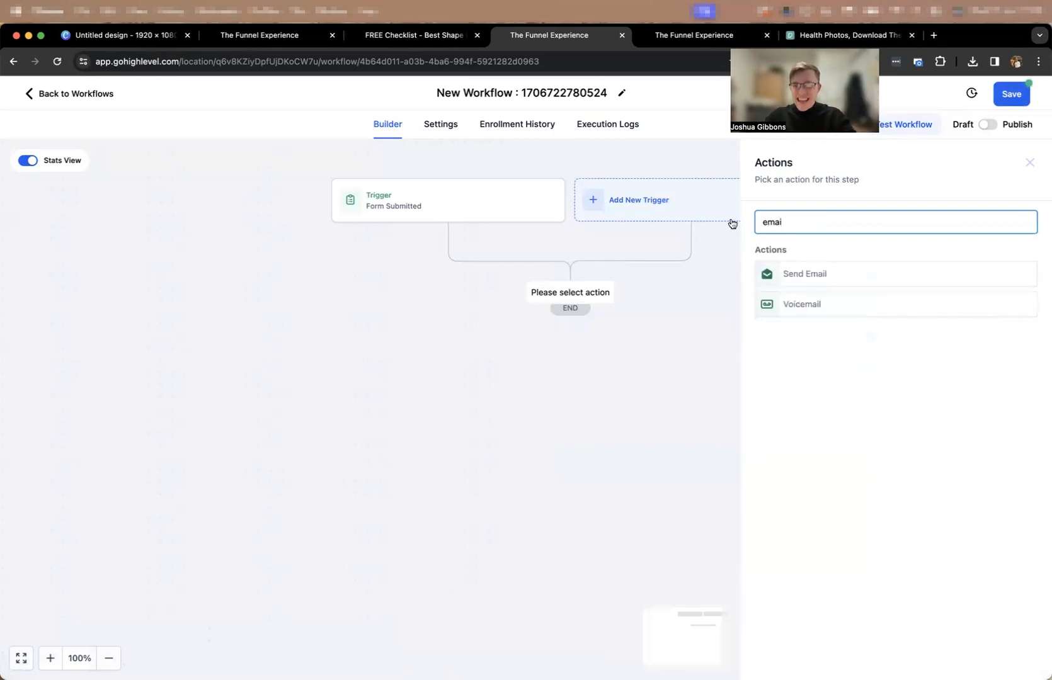
left_click(852, 278)
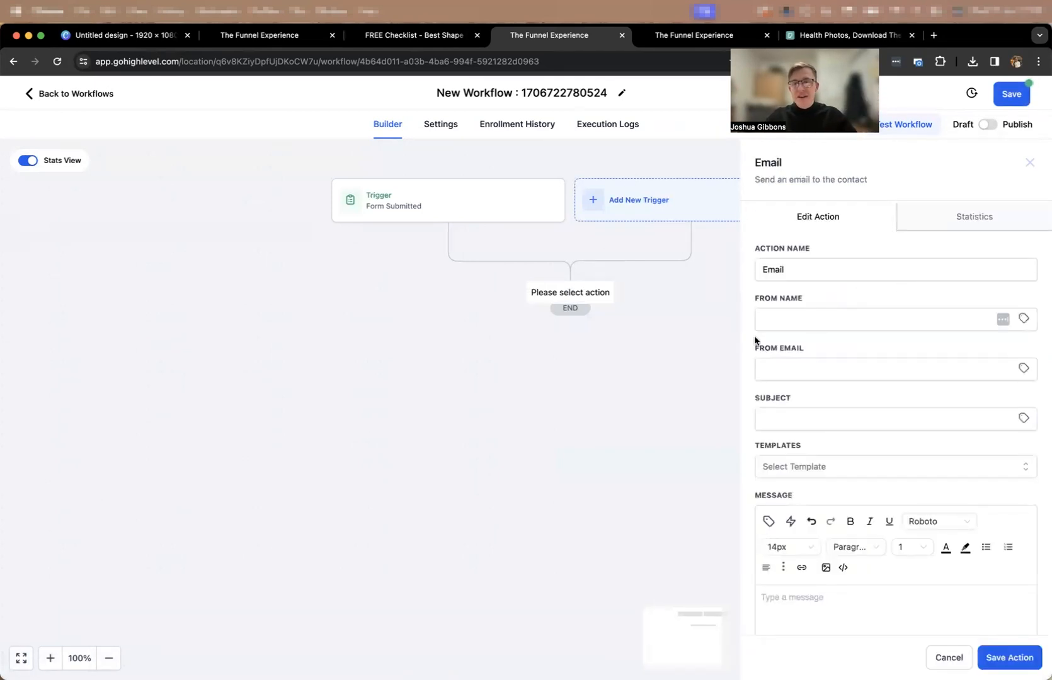
Write "Here is your checklist! Traning webinar!" as the email action's message and try to save the action.
scroll(869, 472, "down", 3)
left_click(817, 504)
type("Here is your checklist! Traning webinar!")
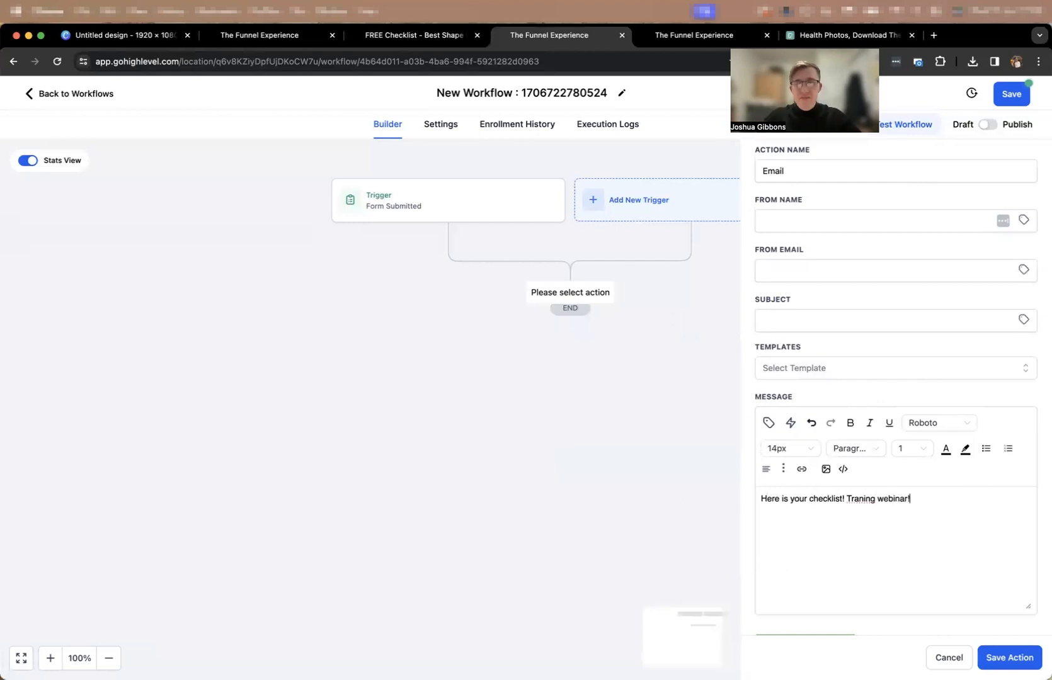
left_click(987, 656)
Set the email's subject to "ddd" and its sender name to "dd", fill in the sender's e-mail address, and save the action.
left_click(797, 315)
left_click(820, 351)
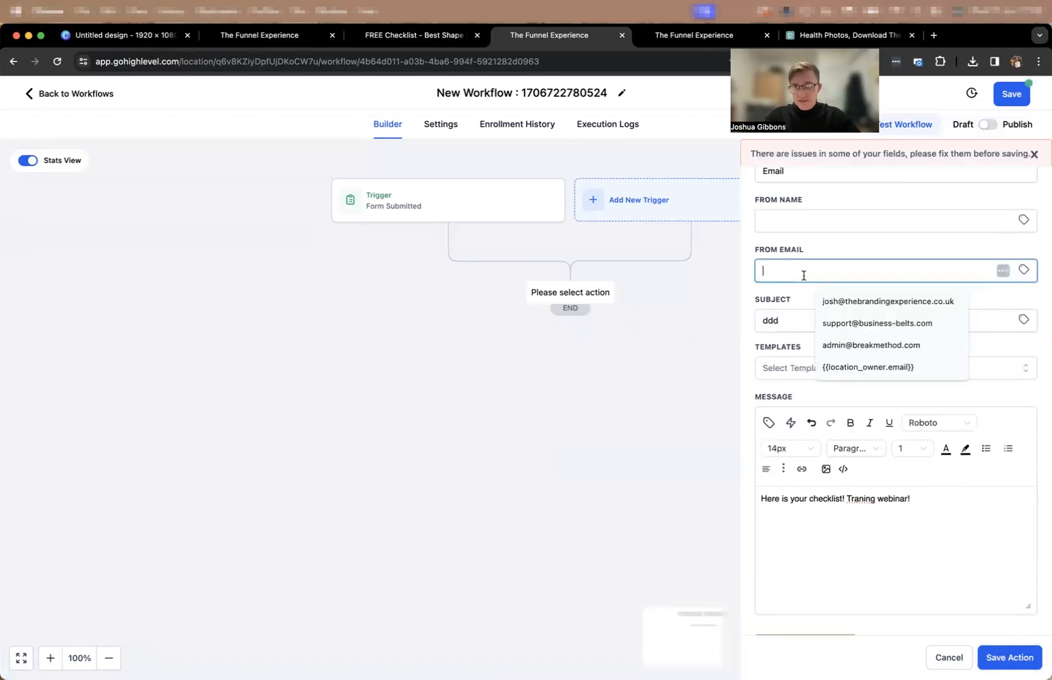
type("dd")
left_click(799, 221)
type("dd")
left_click(783, 273)
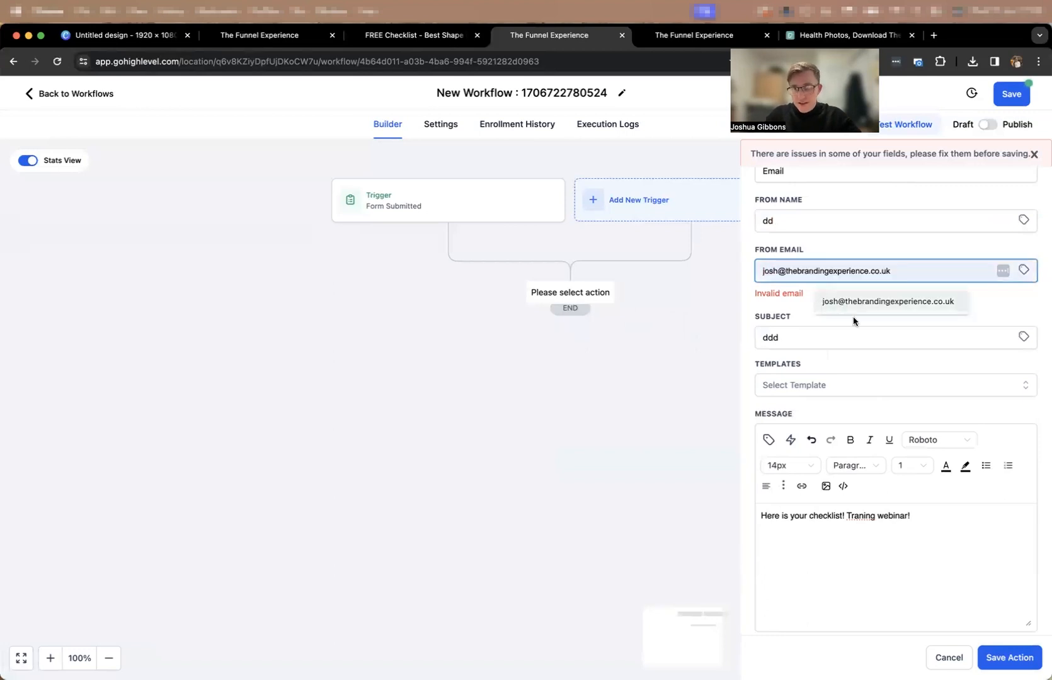
left_click(852, 314)
left_click(1006, 657)
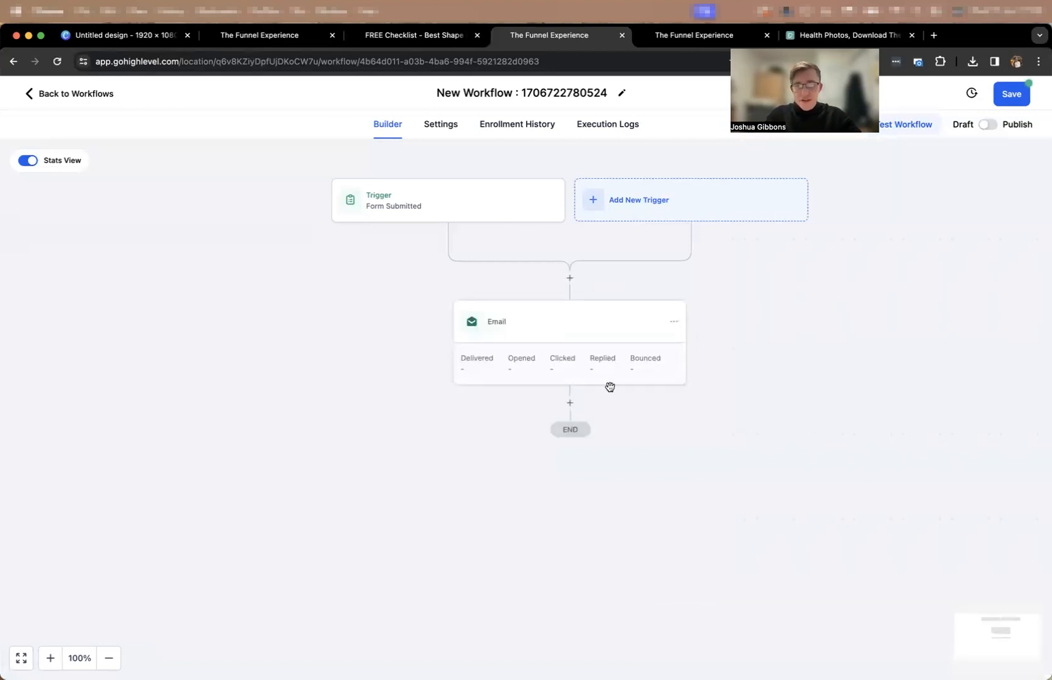
Add a Create Or Update Opportunity action after the email.
left_click(569, 404)
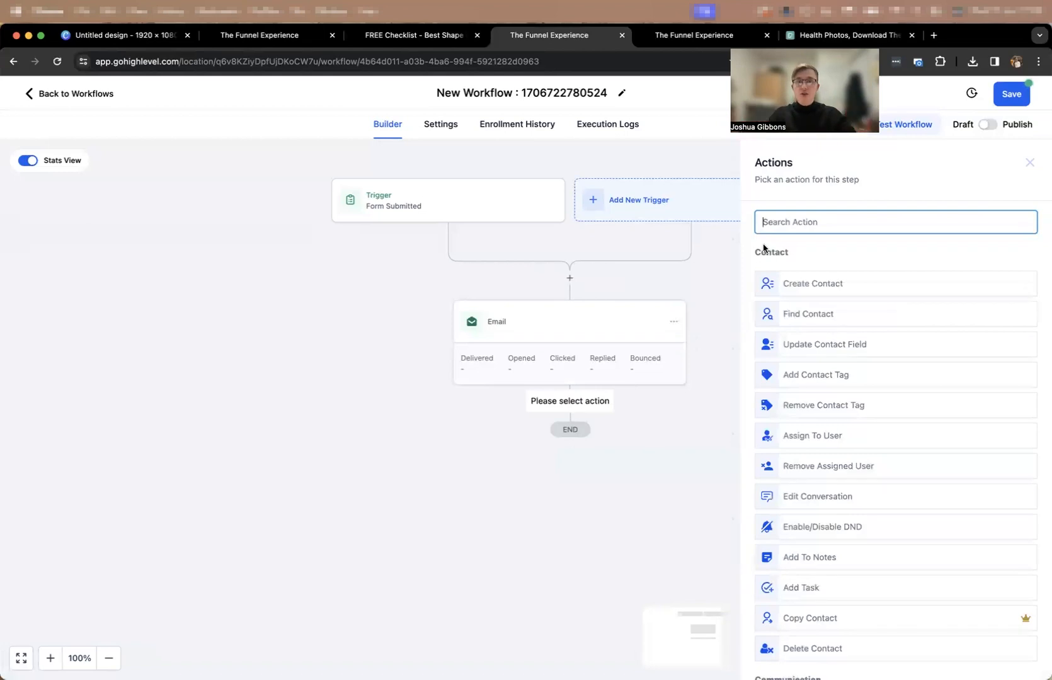
type("opp")
left_click(841, 272)
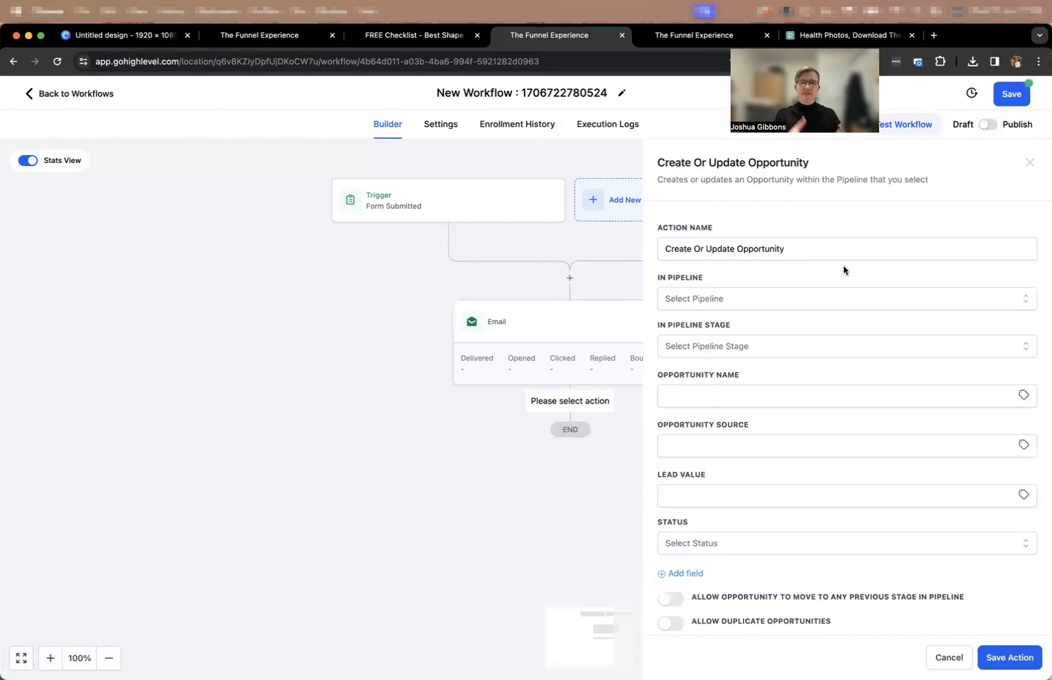
Place the opportunity in the New Leads stage of the Sales Pipeline.
left_click(800, 299)
left_click(731, 351)
left_click(736, 346)
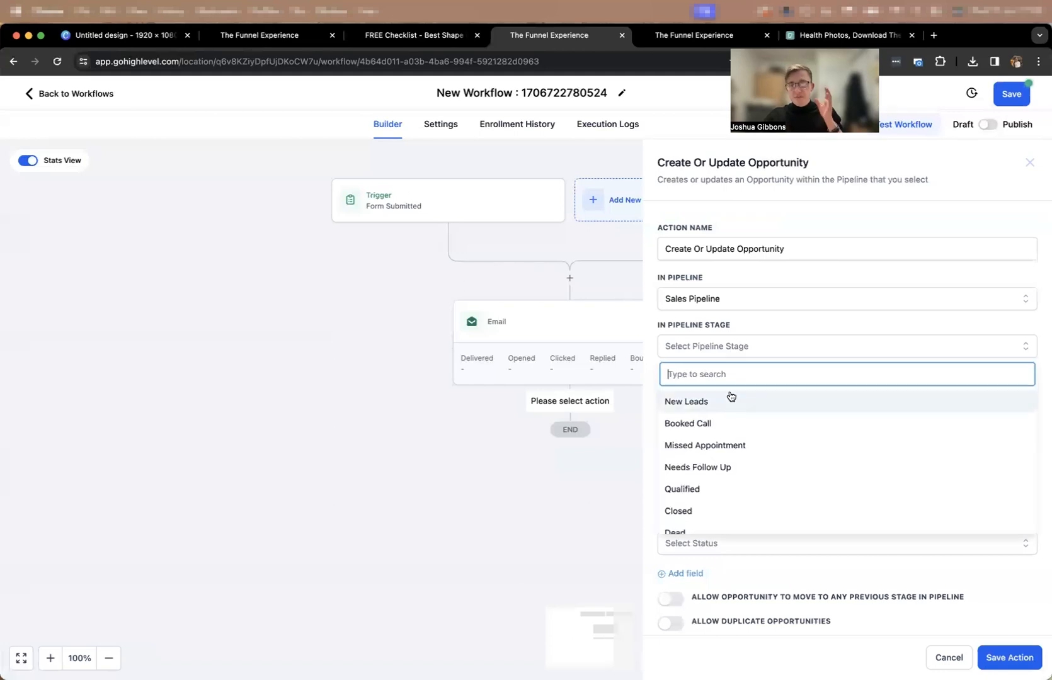
scroll(730, 464, "down", 1)
scroll(719, 435, "up", 1)
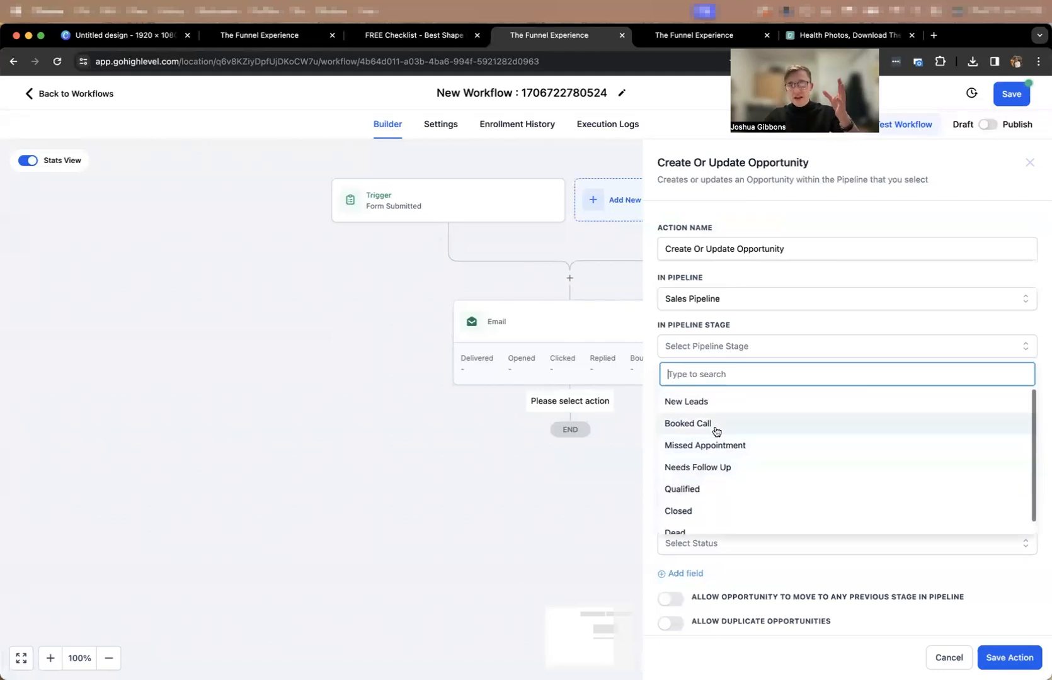
left_click(683, 401)
Name the opportunity "Checklist -", set its source to "FBAds", and save the action without a lead value.
left_click(698, 397)
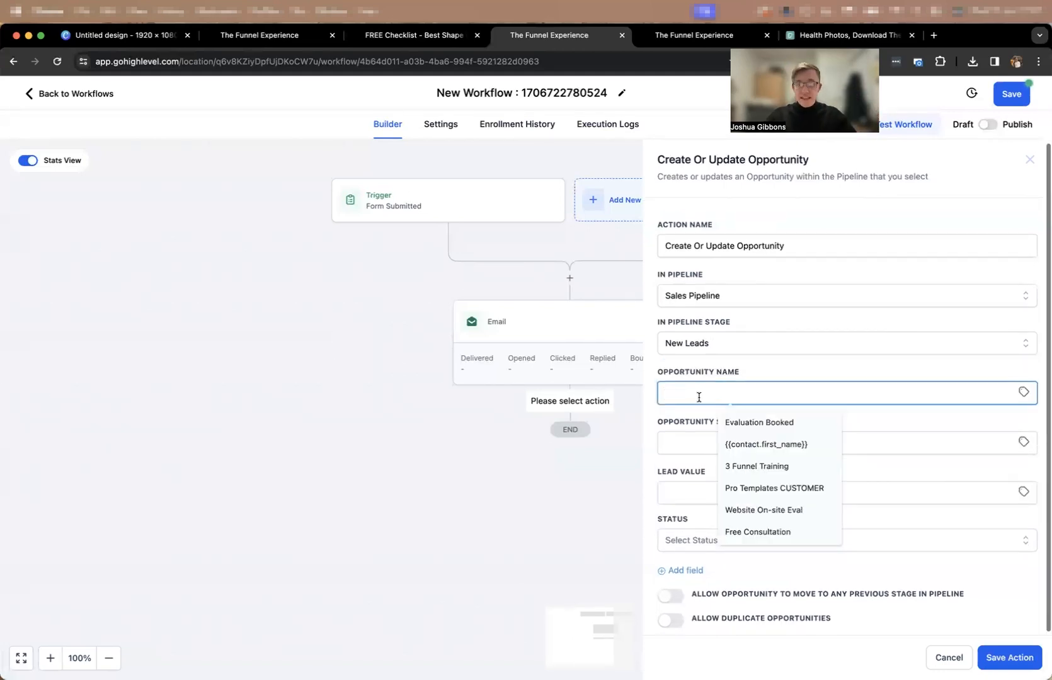
type("C")
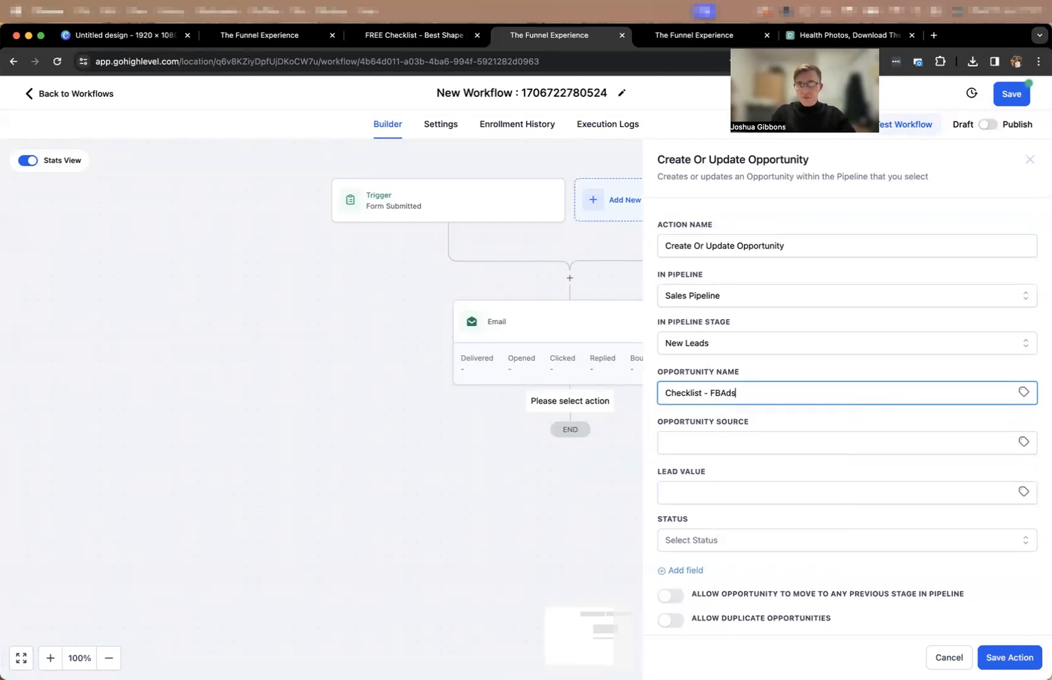
type("hecklist - FBAds")
left_click(707, 445)
left_click(710, 392)
left_click_drag(709, 391, 756, 395)
key("ctrl+x")
left_click(684, 448)
key("ctrl+v")
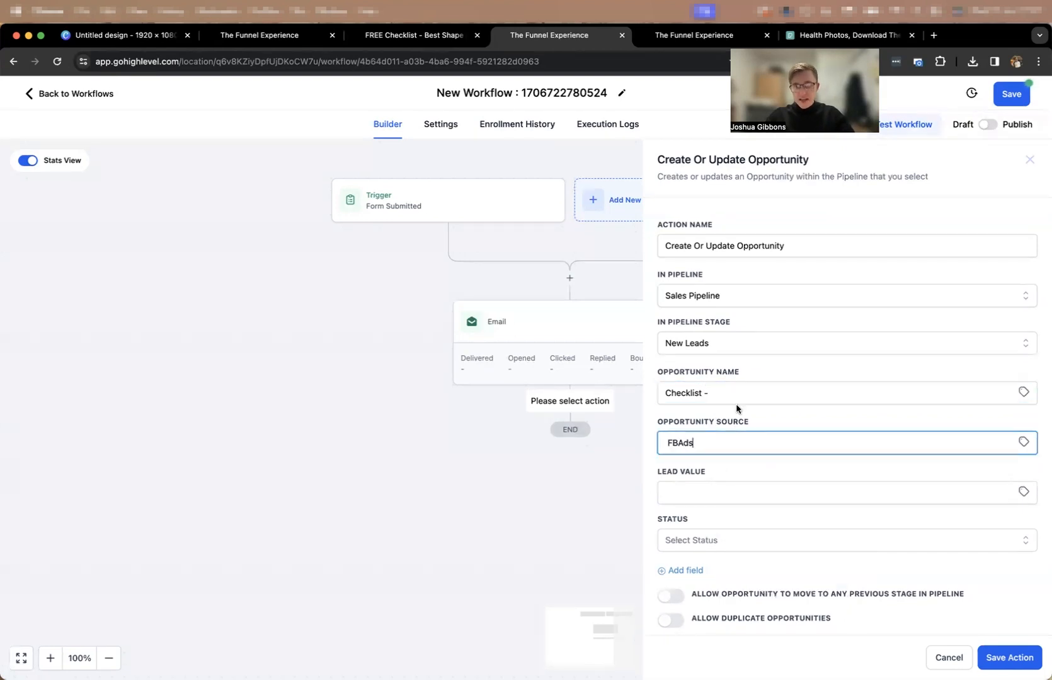
left_click(704, 494)
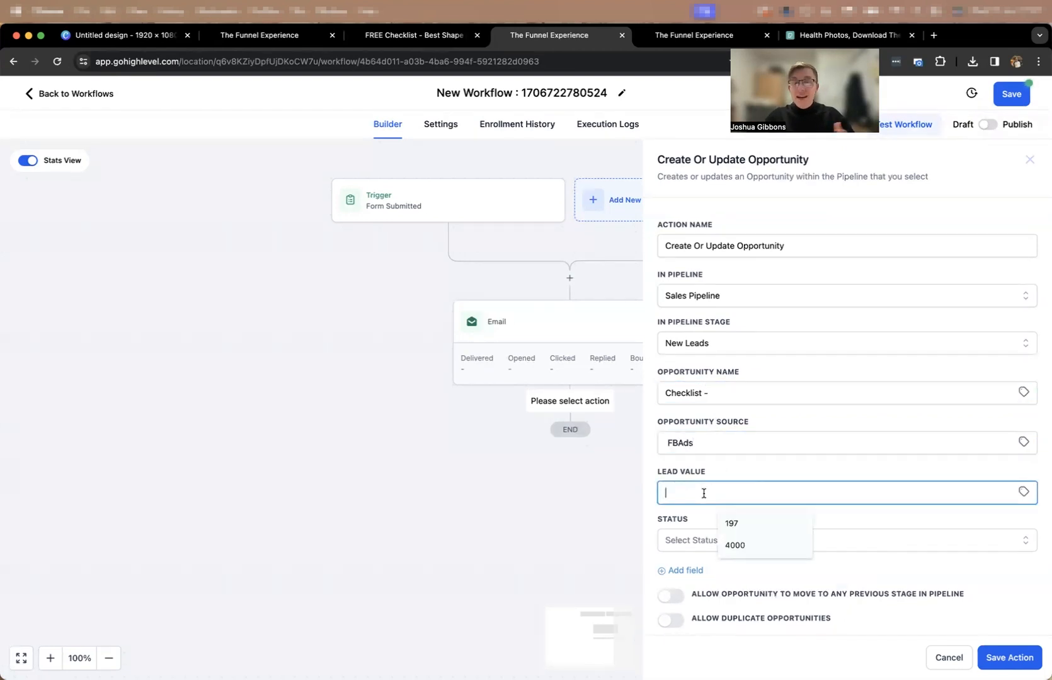
left_click(717, 471)
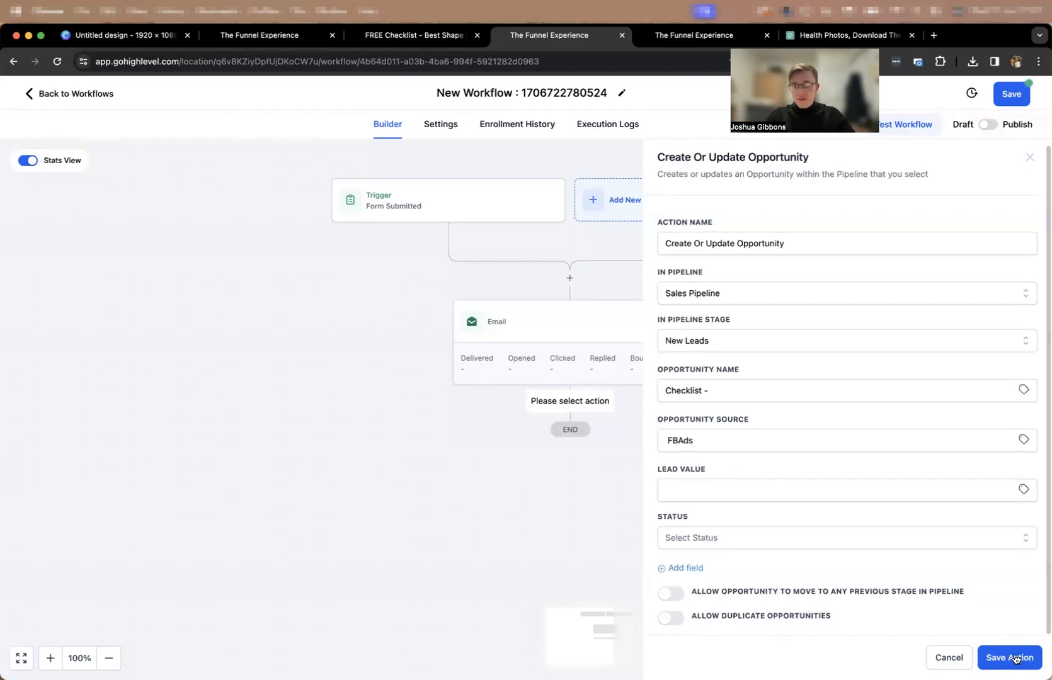
left_click(1015, 659)
Draft an email-type internal notification after the opportunity action, with a message announcing a new lead, and discard it.
left_click(569, 504)
type("intern")
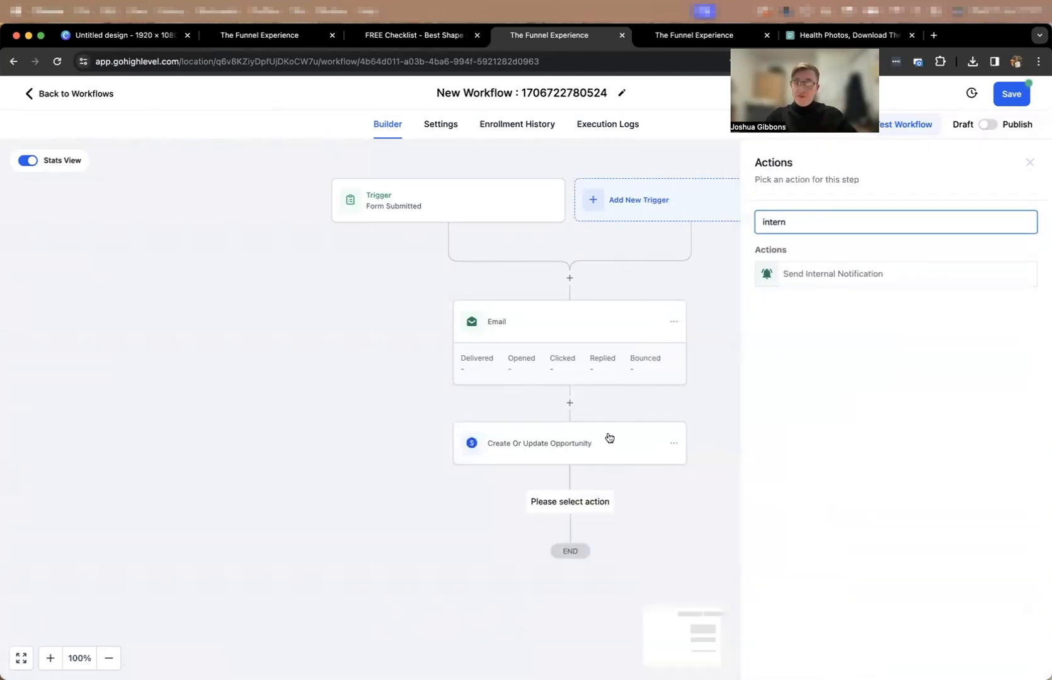
left_click(827, 276)
left_click(827, 300)
left_click(819, 322)
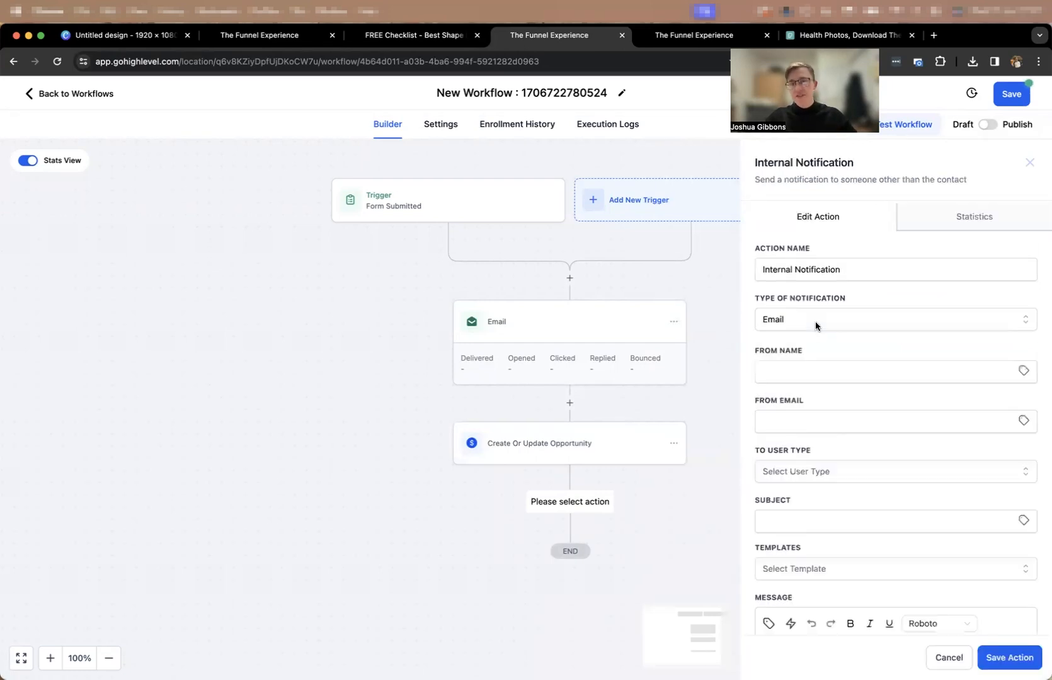
scroll(797, 437, "down", 3)
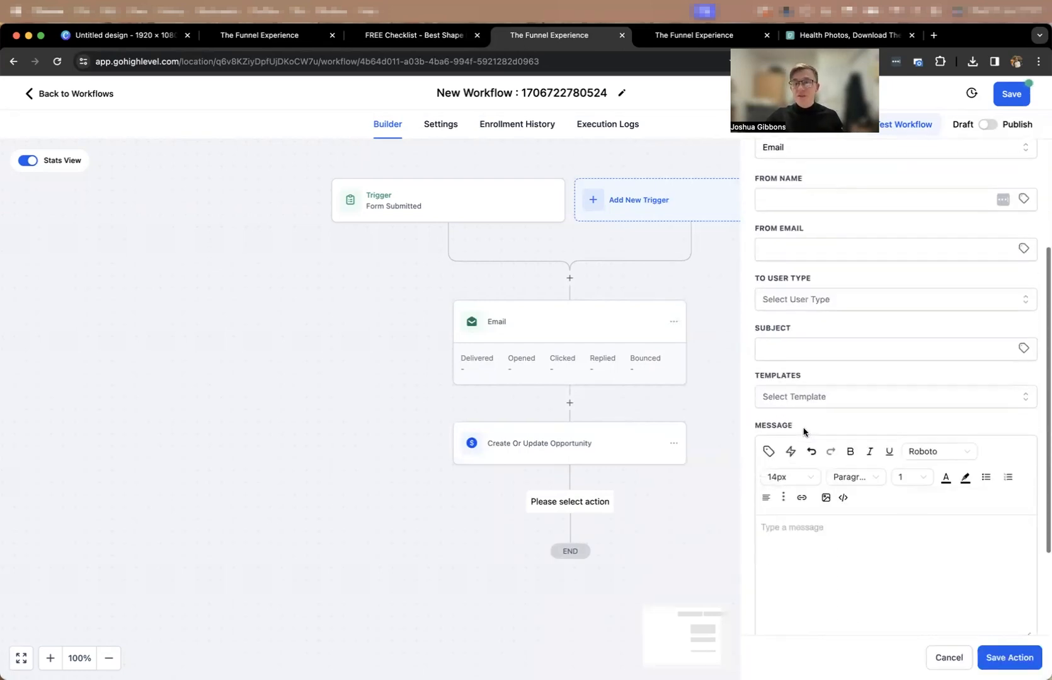
left_click(816, 553)
type("Hey Josh we got a new lead")
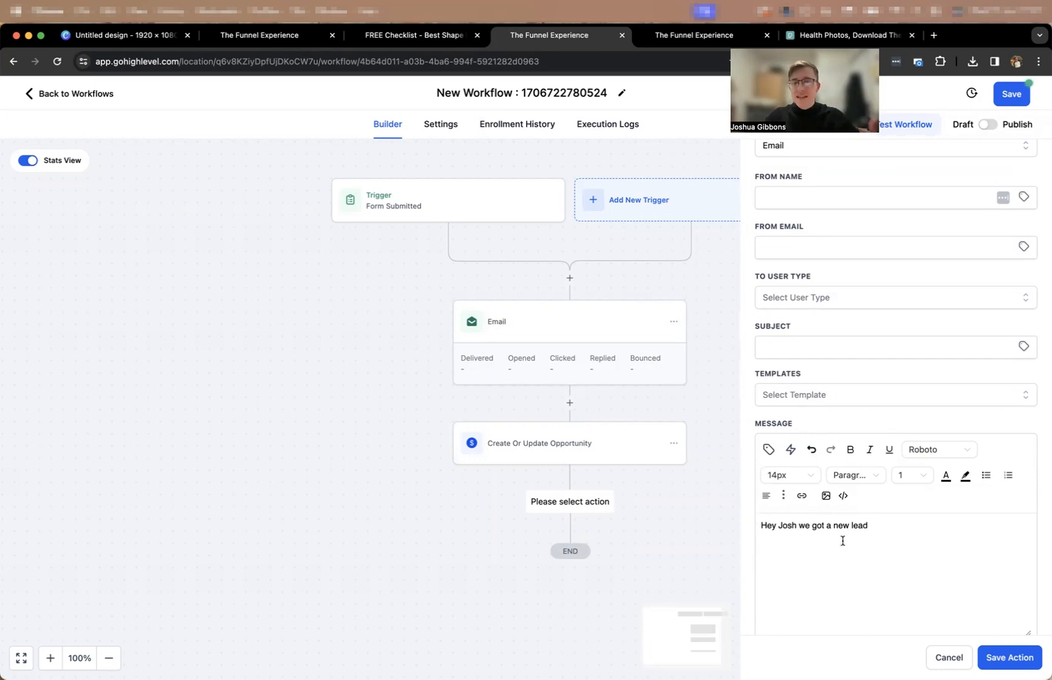
left_click(944, 658)
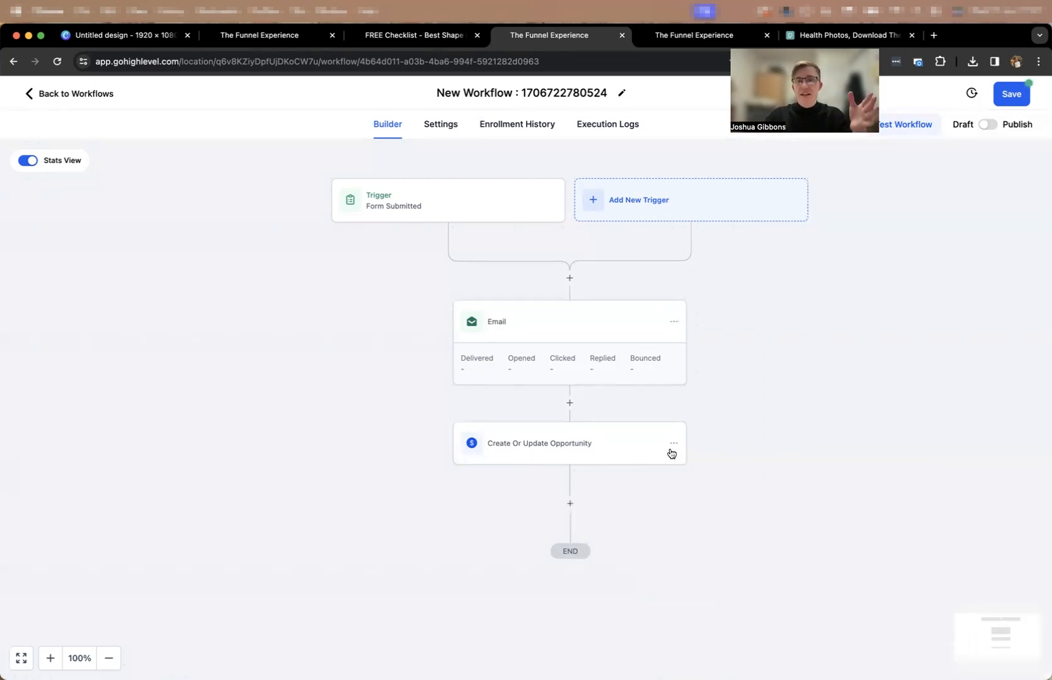
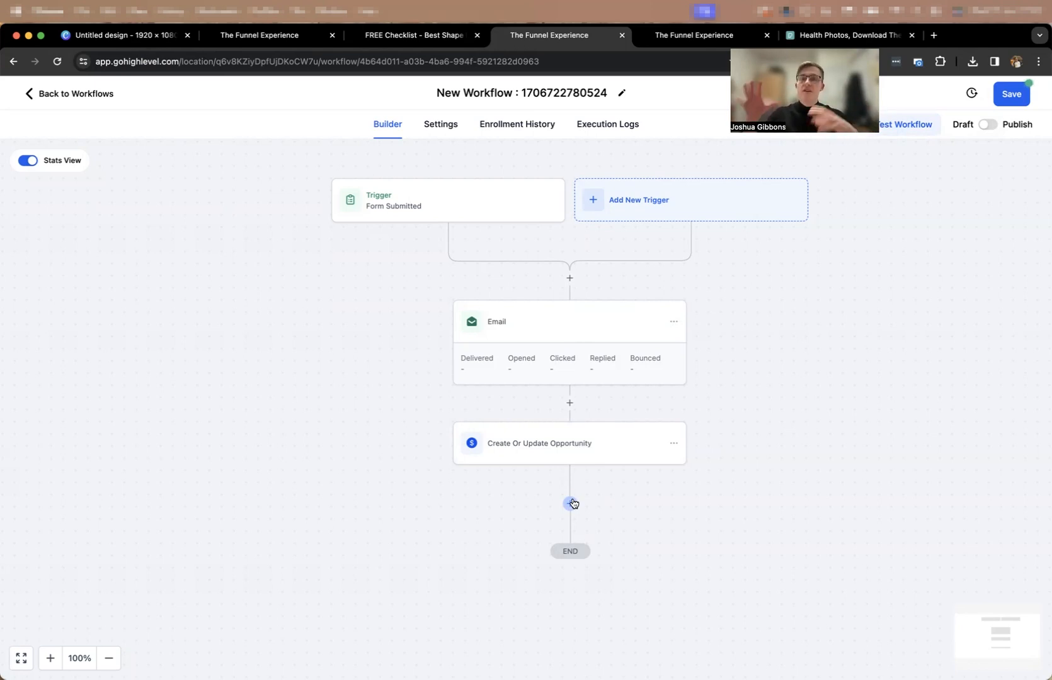
left_click(572, 503)
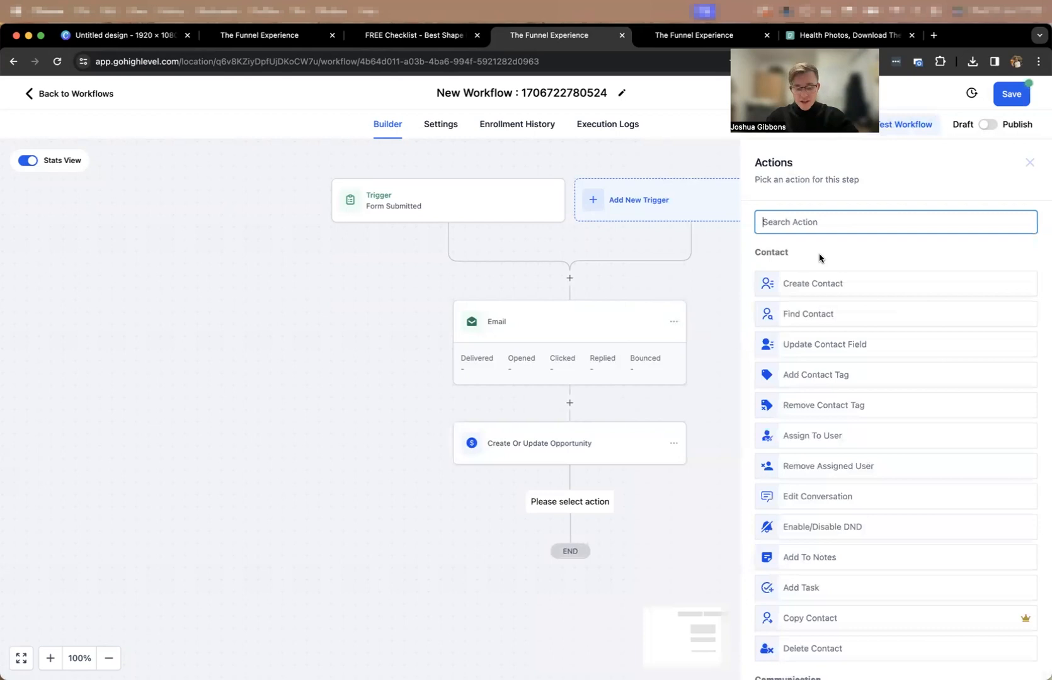
type("emai")
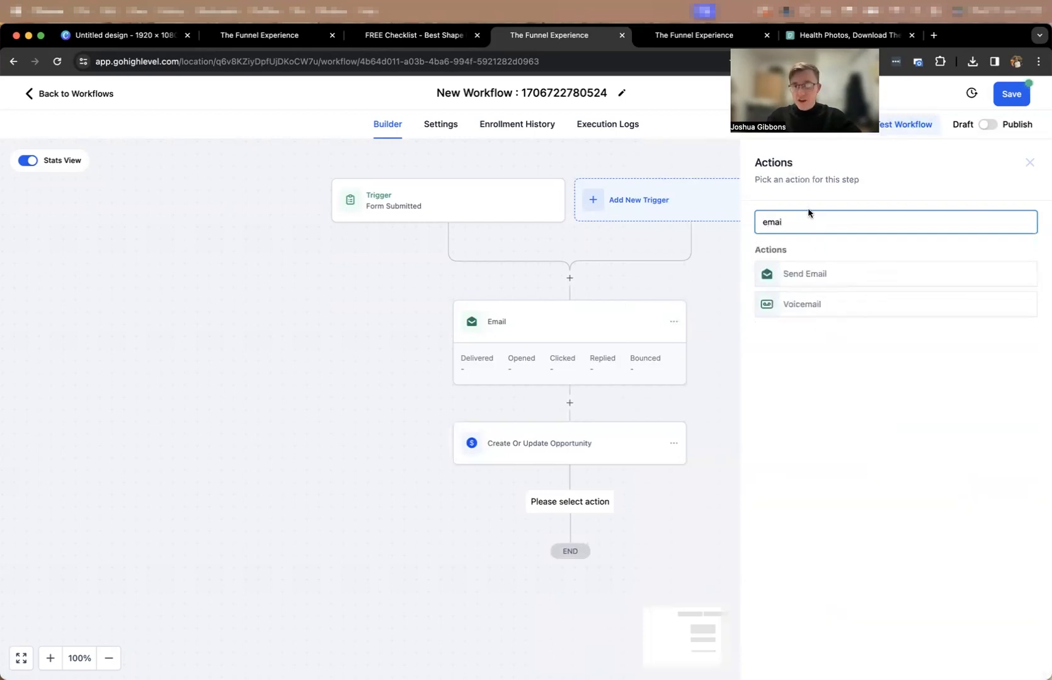
left_click(1030, 162)
left_click(571, 502)
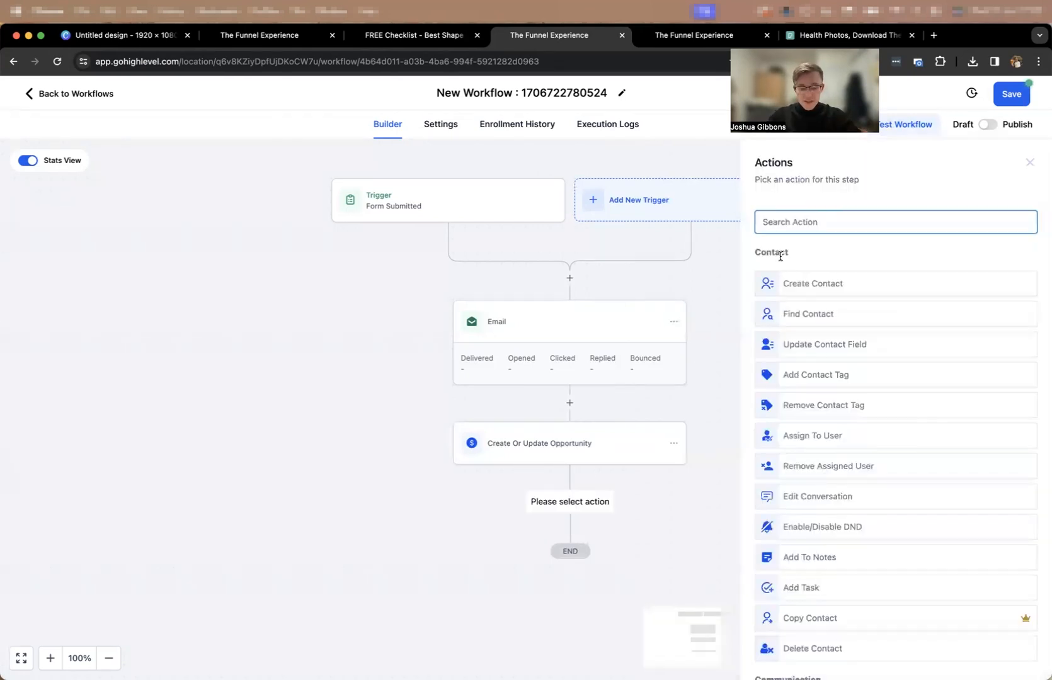
type("wai")
left_click(816, 279)
left_click(614, 354)
left_click(394, 423)
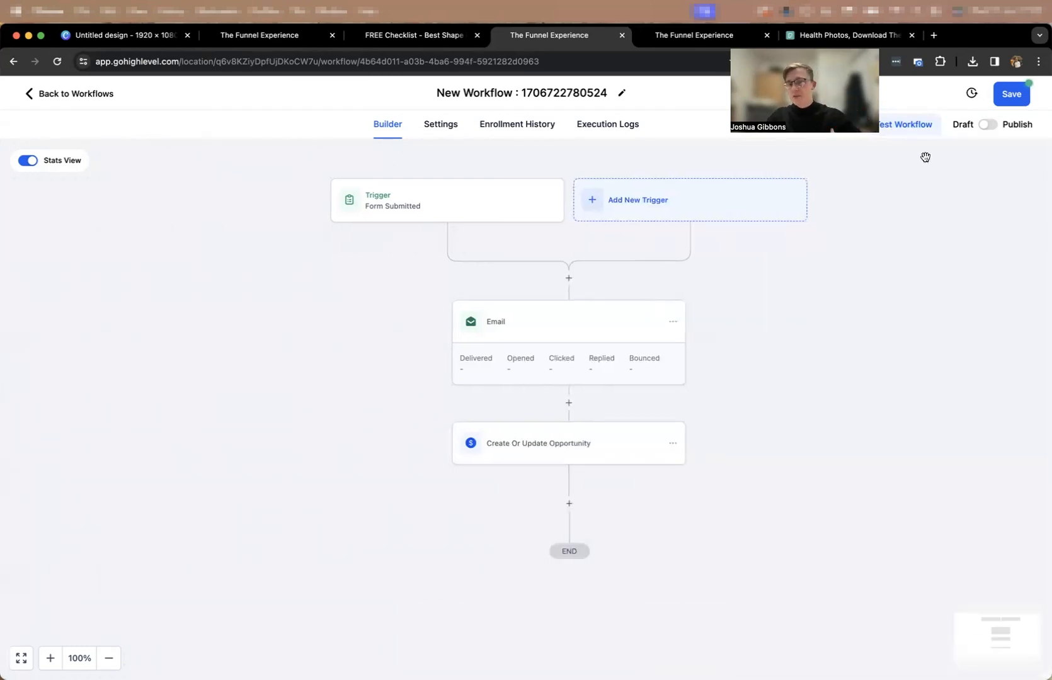
Save the workflow and bring up the FREE Checklist opt-in page preview.
left_click(1011, 99)
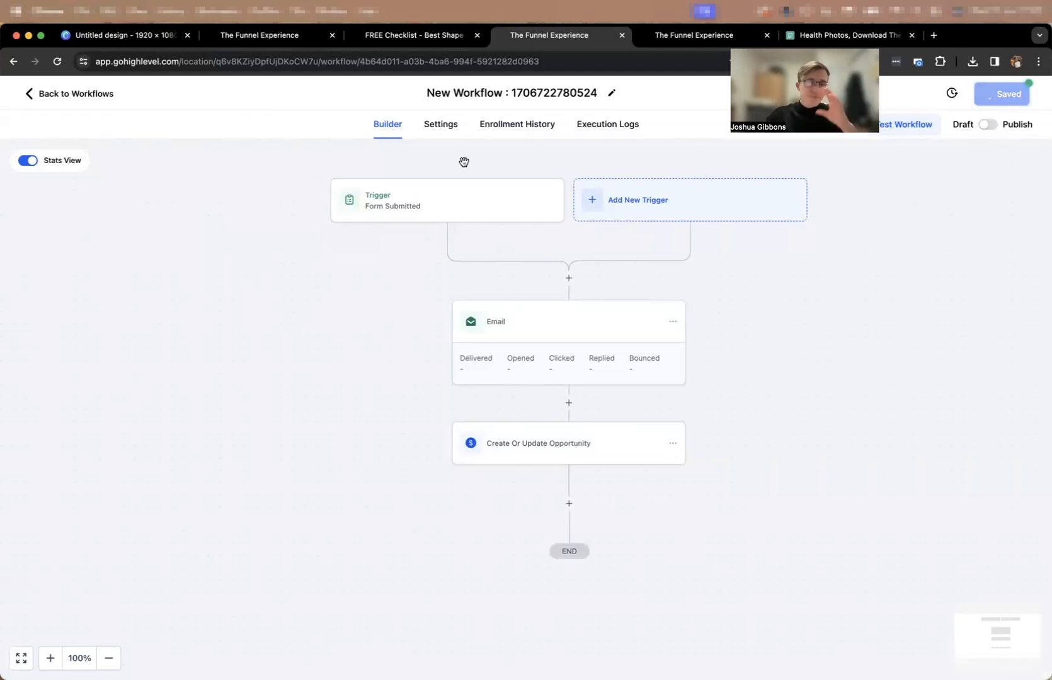
left_click(416, 37)
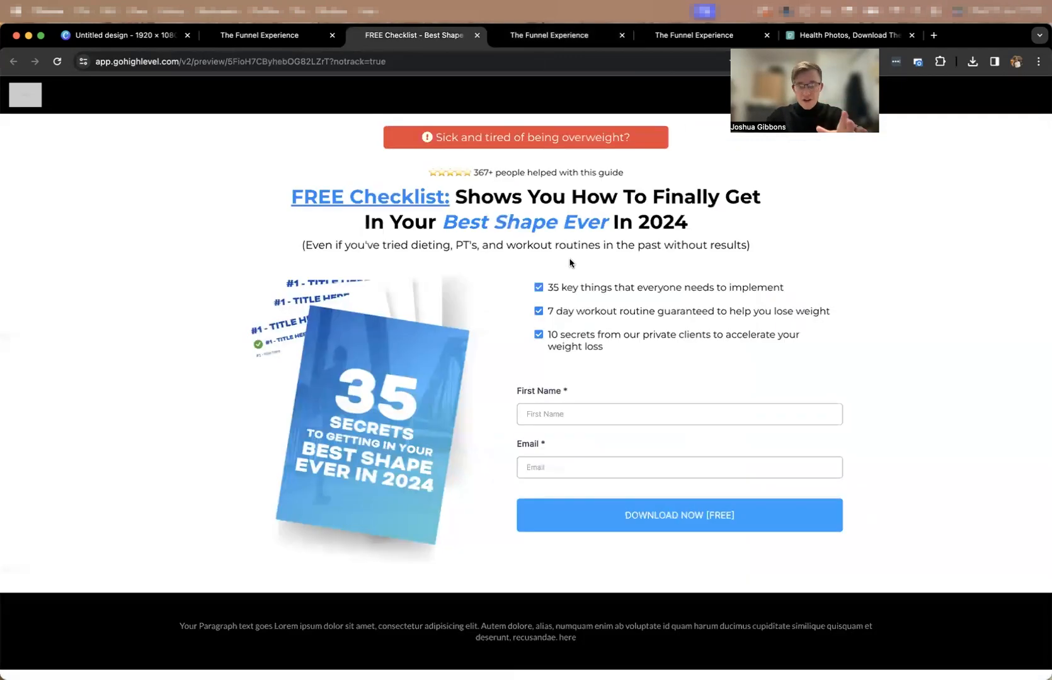
Open the "Fonts Inside Here" post of the Funnel Fonts membership product and review its attached files.
left_click(525, 39)
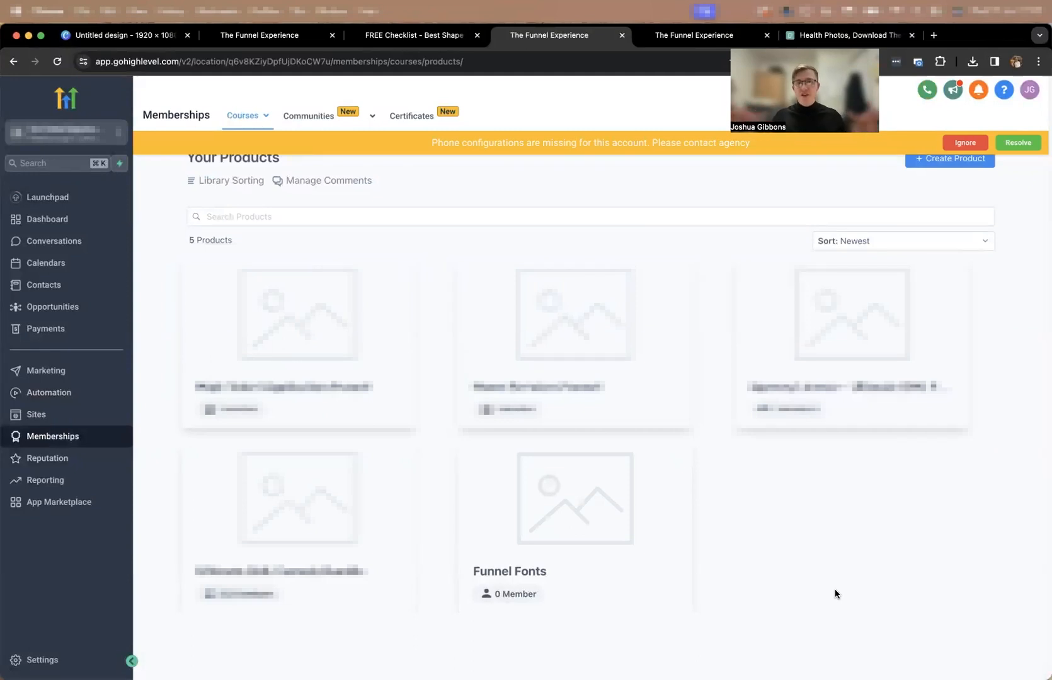
left_click(964, 142)
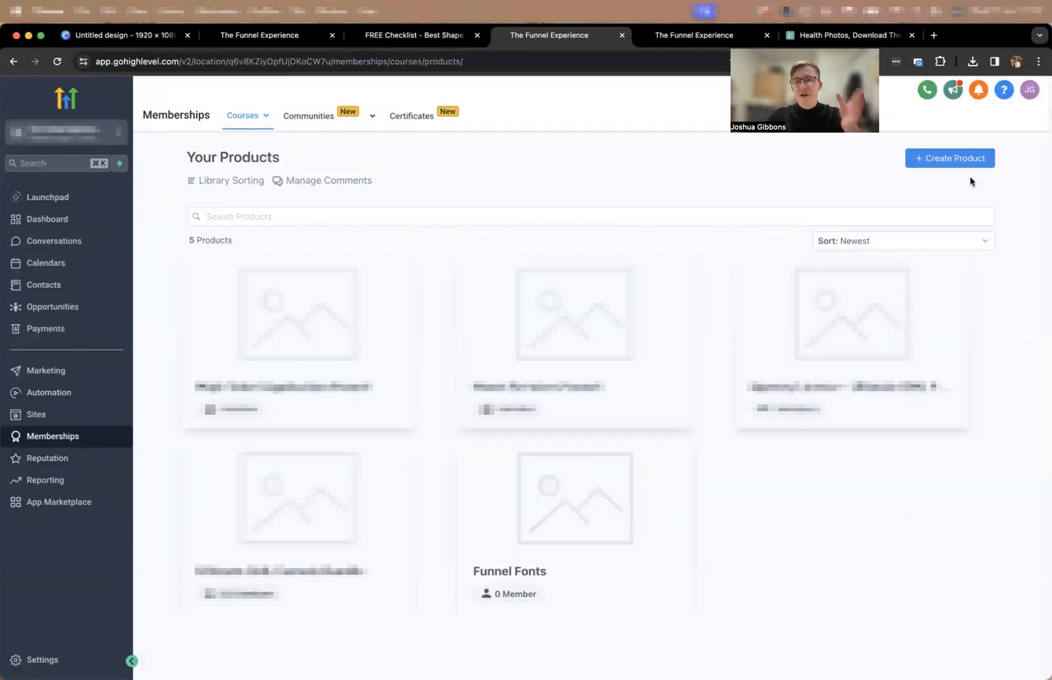
left_click(625, 520)
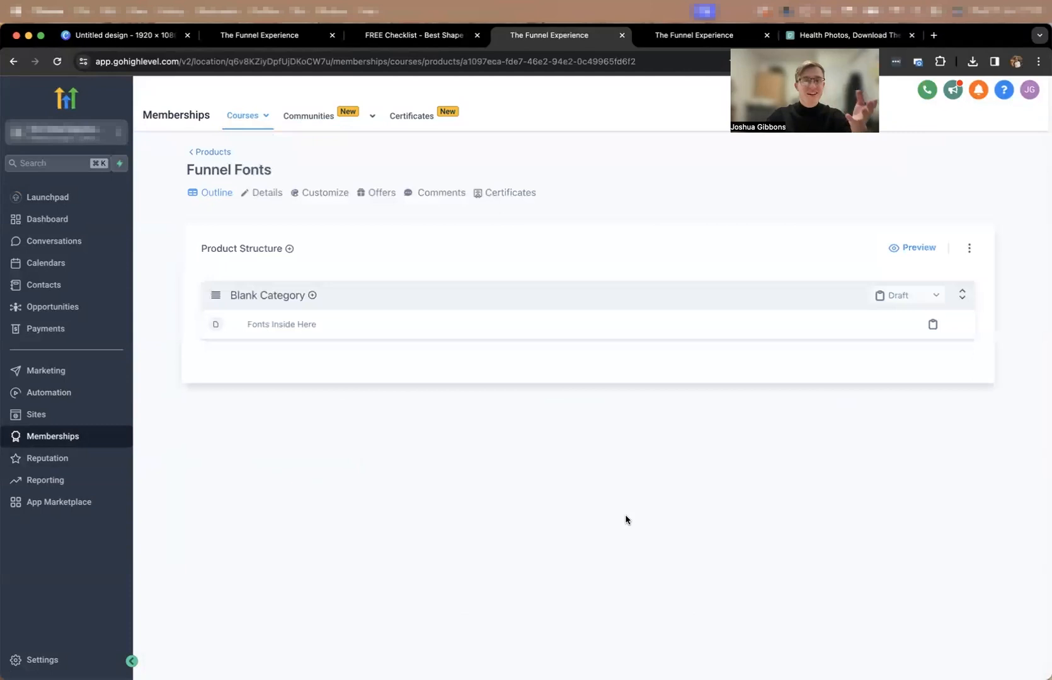
left_click(306, 325)
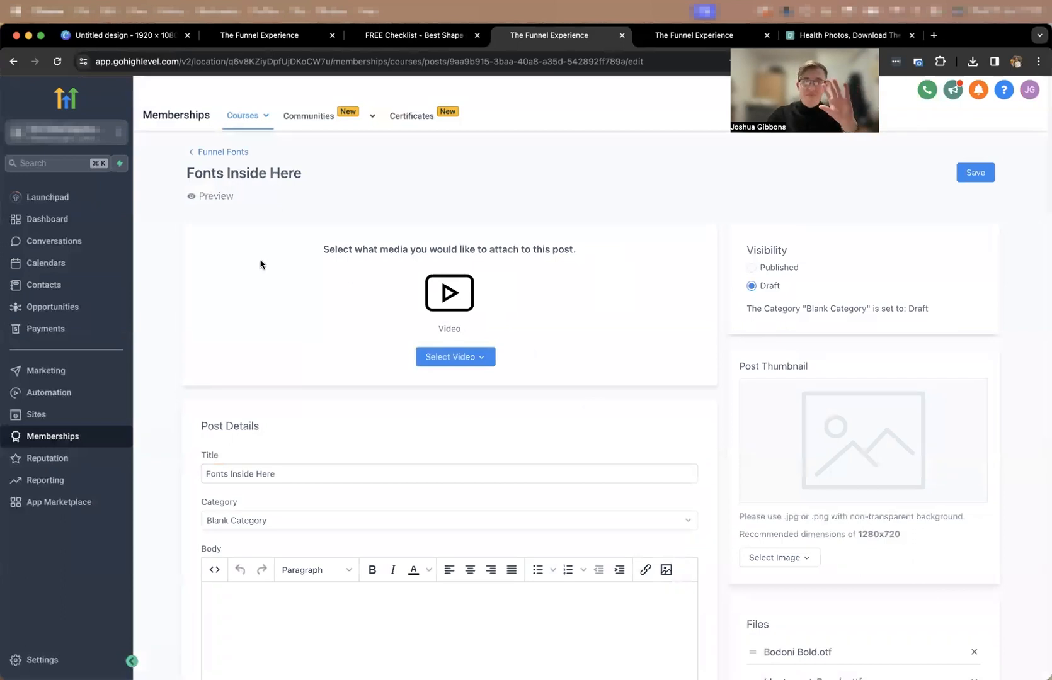
mouse_move(235, 118)
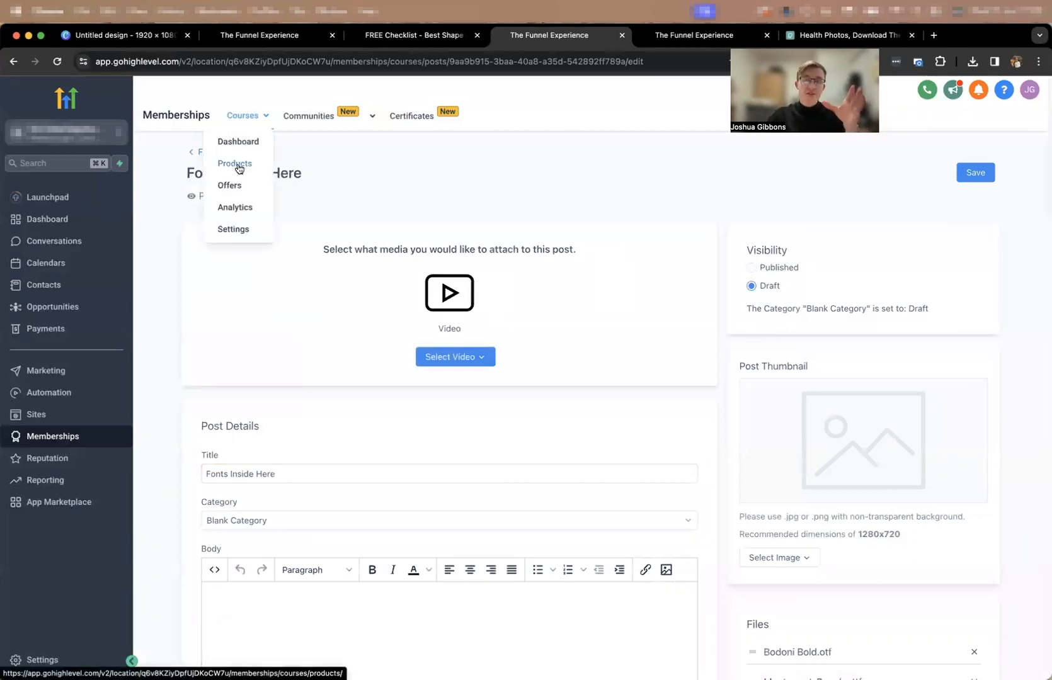
scroll(449, 211, "down", 3)
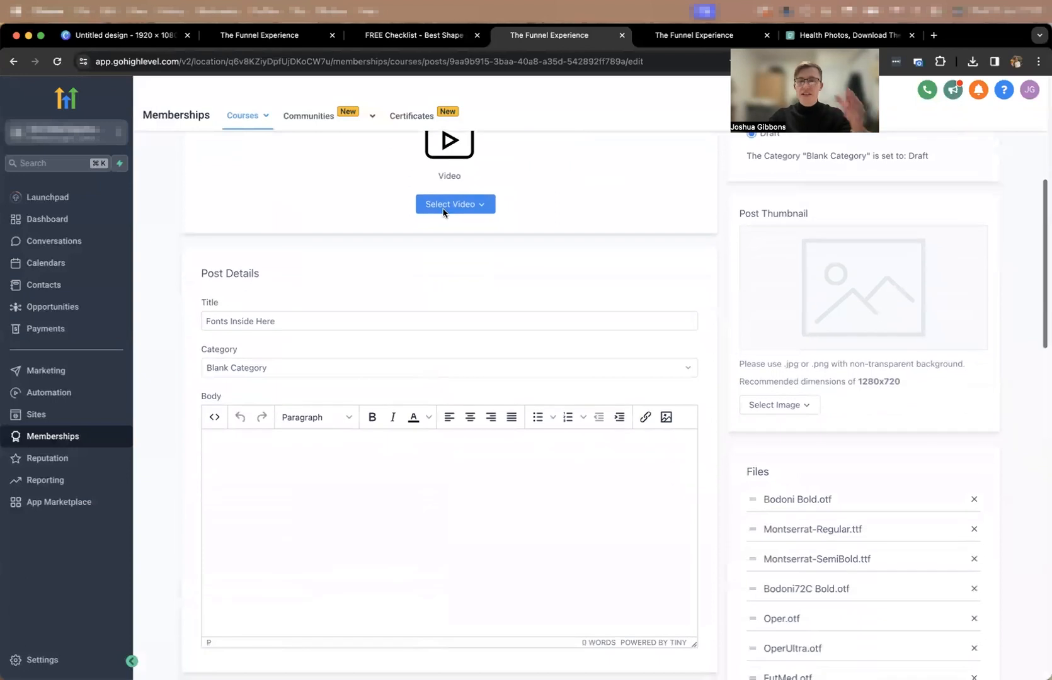
scroll(788, 390, "down", 3)
scroll(766, 323, "down", 15)
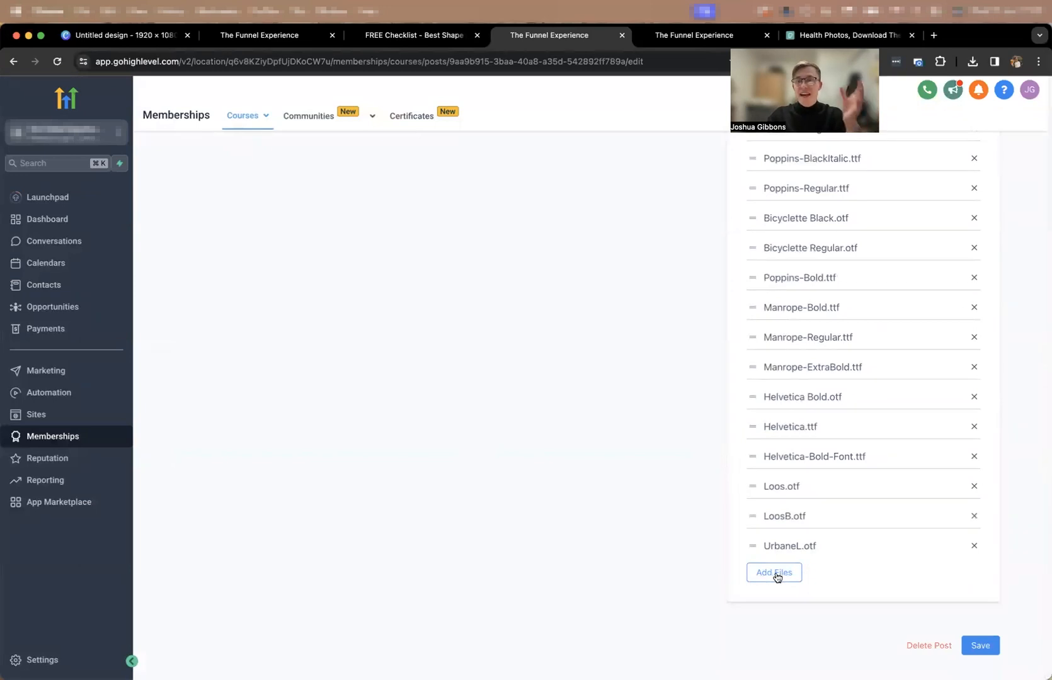
scroll(855, 339, "up", 15)
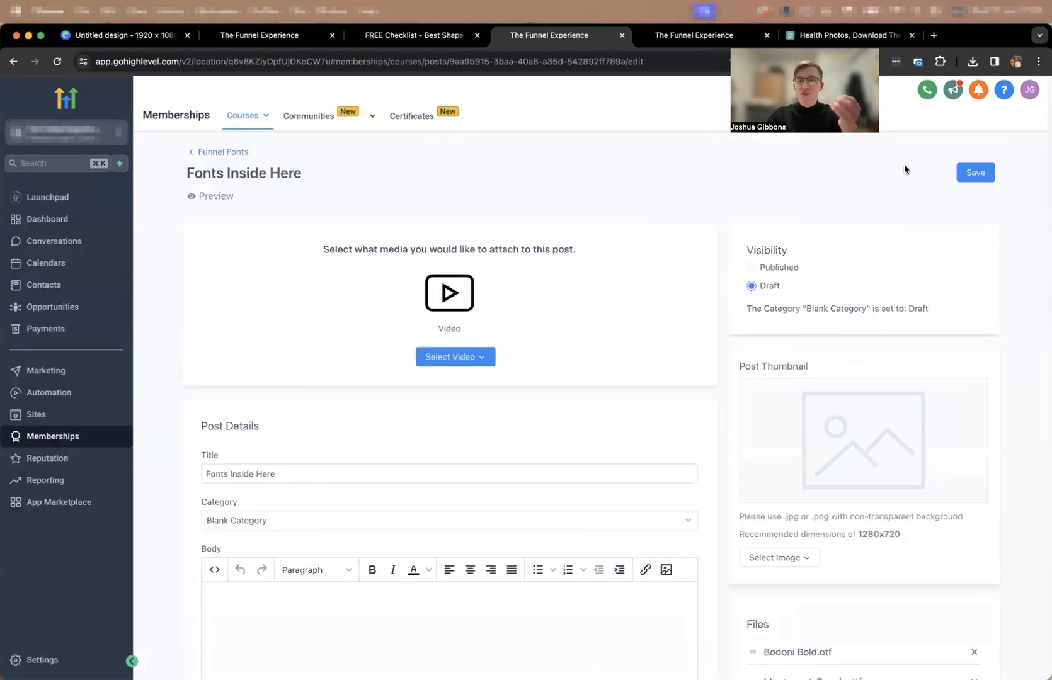
Preview the "Fonts Inside Here" post and copy the link address of its Sarabun-ExtraBold.ttf file.
left_click(207, 196)
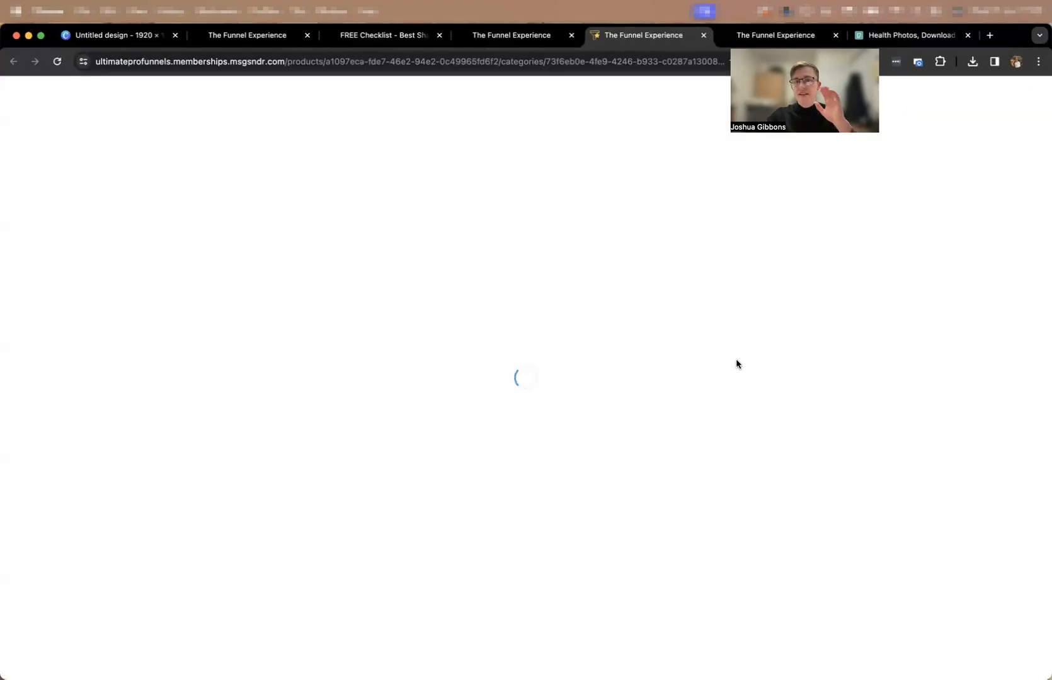
scroll(737, 361, "down", 6)
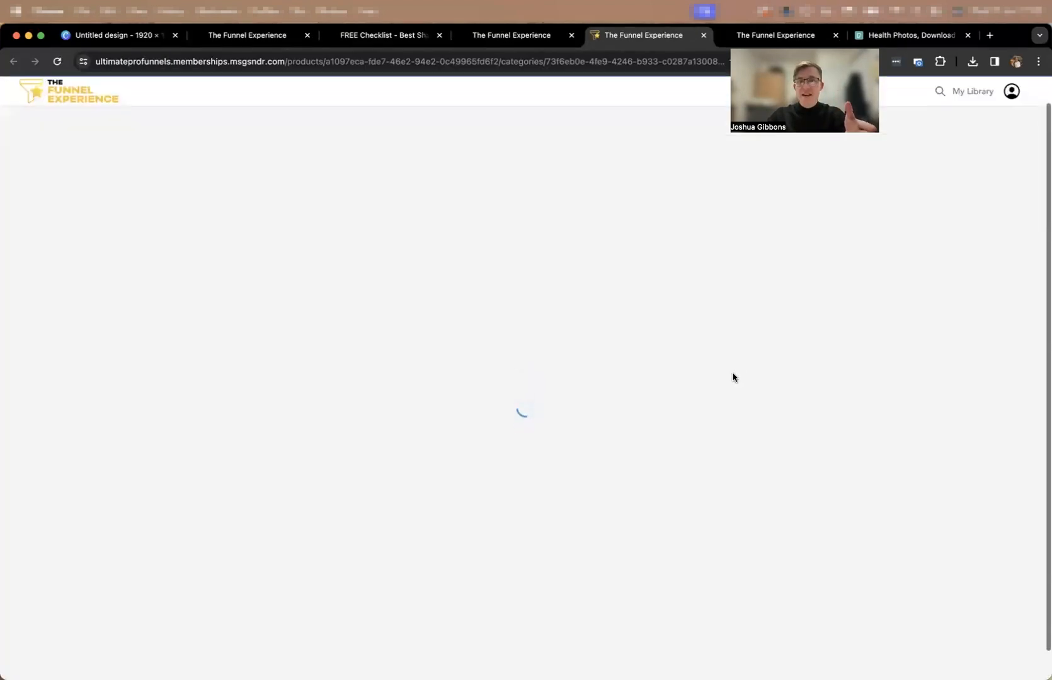
scroll(734, 328, "down", 5)
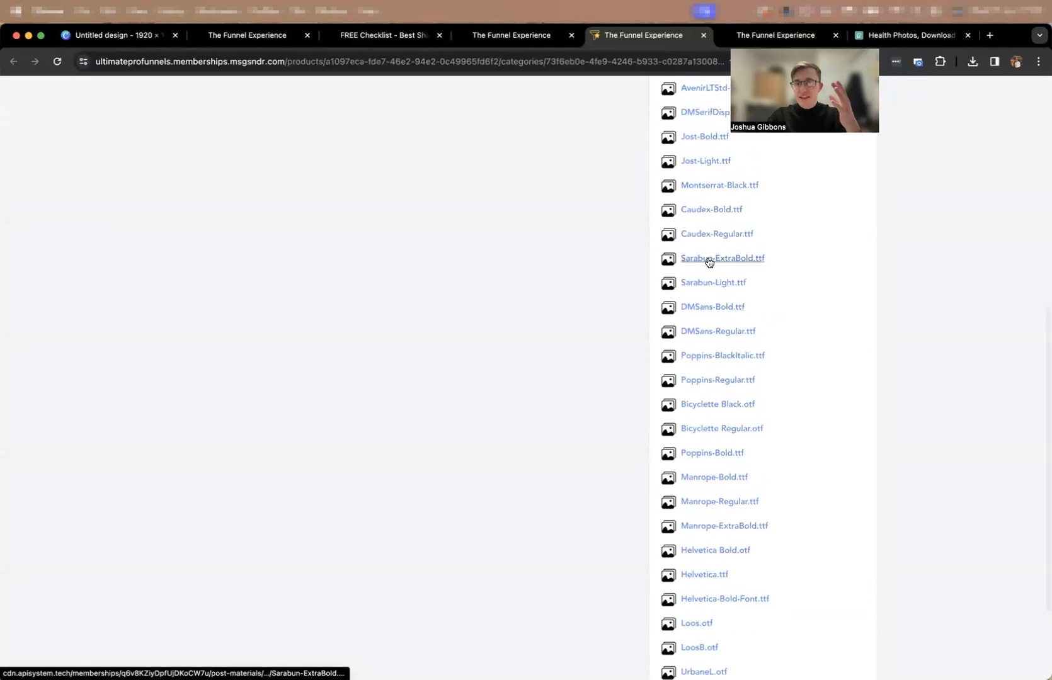
right_click(701, 259)
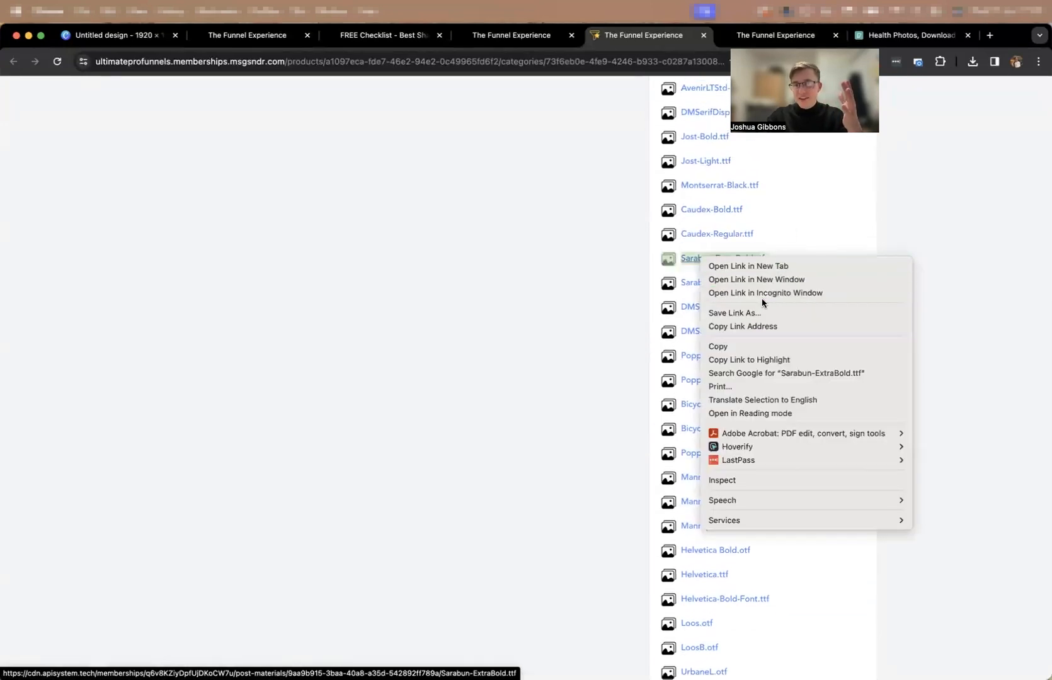
left_click(754, 329)
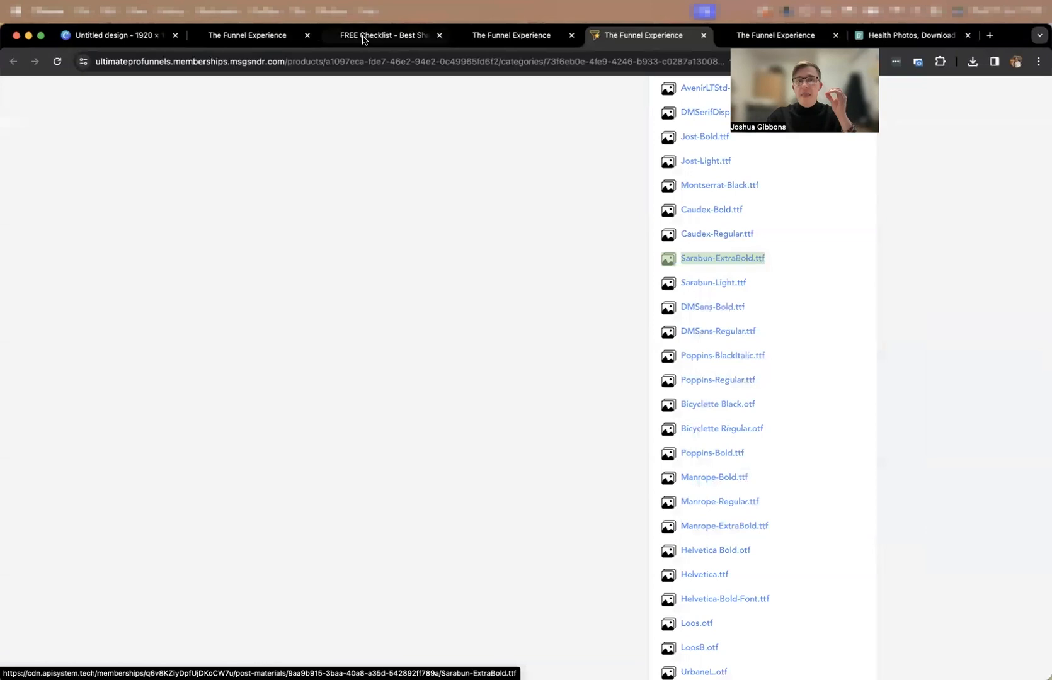
left_click(365, 35)
left_click(532, 41)
left_click(592, 42)
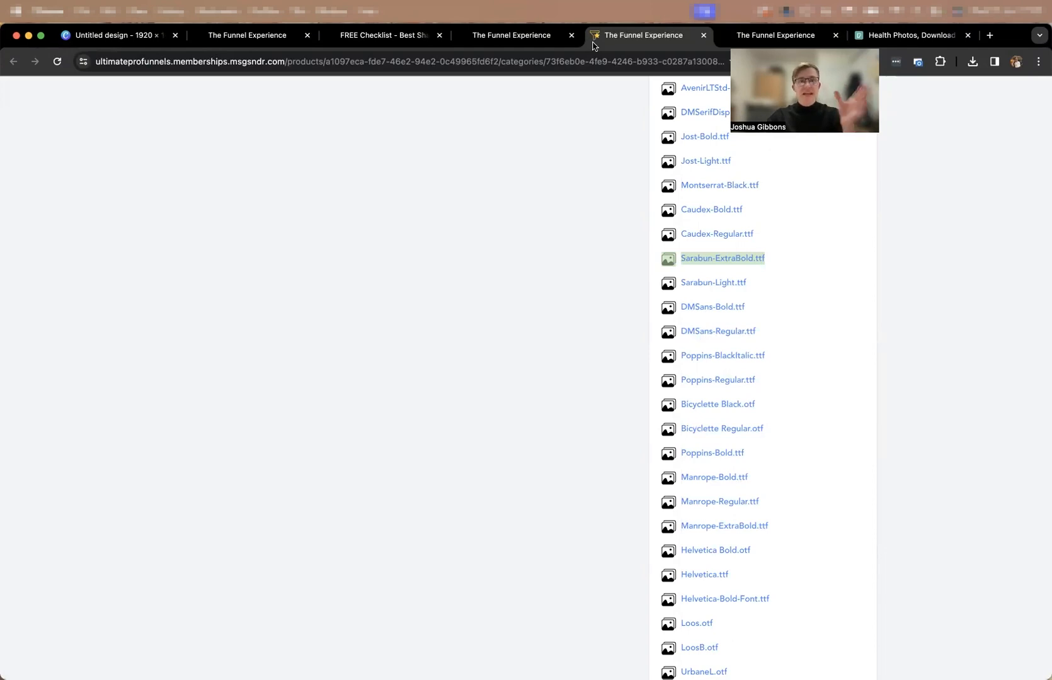
left_click(357, 44)
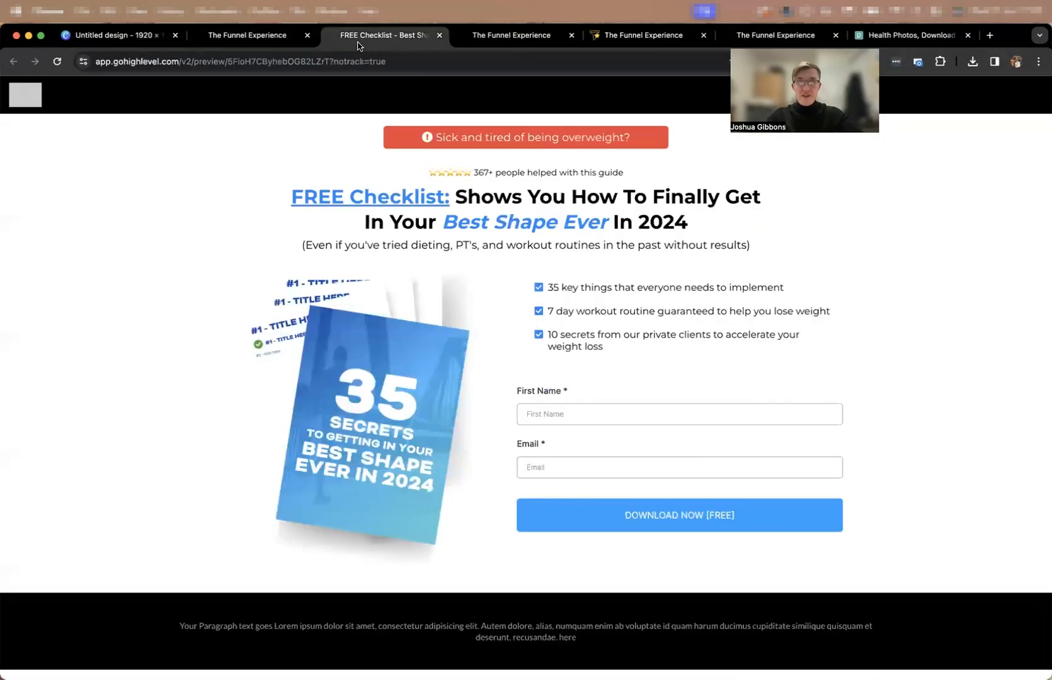
Return from the opt-in page editor to the Test funnel's steps and clone the Lead Opt-in page as a new step.
left_click(242, 35)
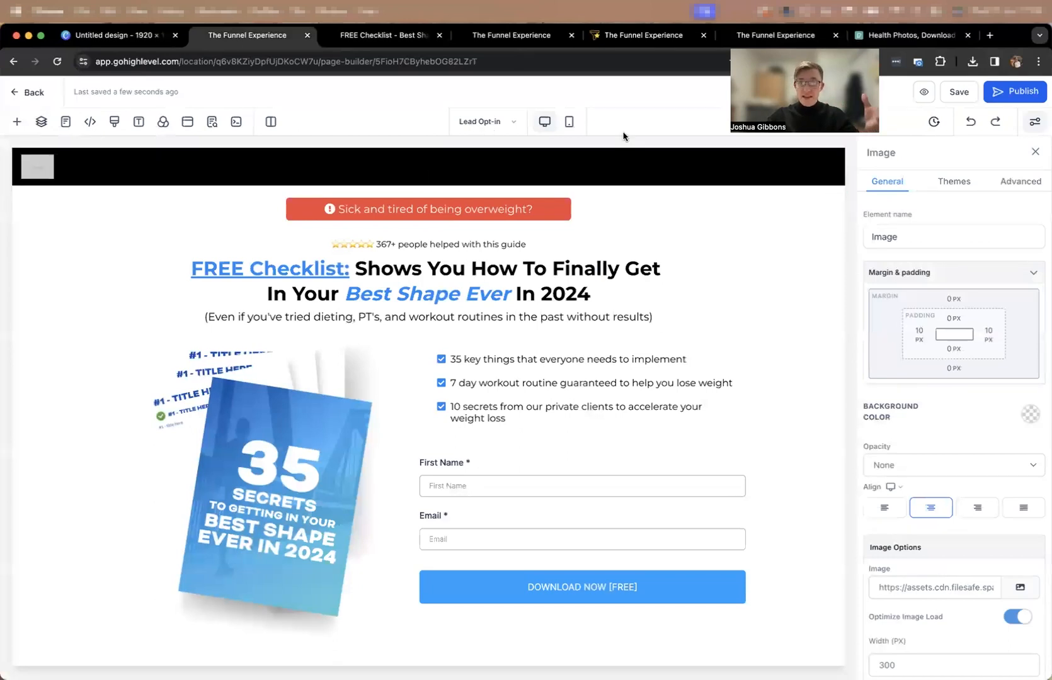
mouse_move(732, 158)
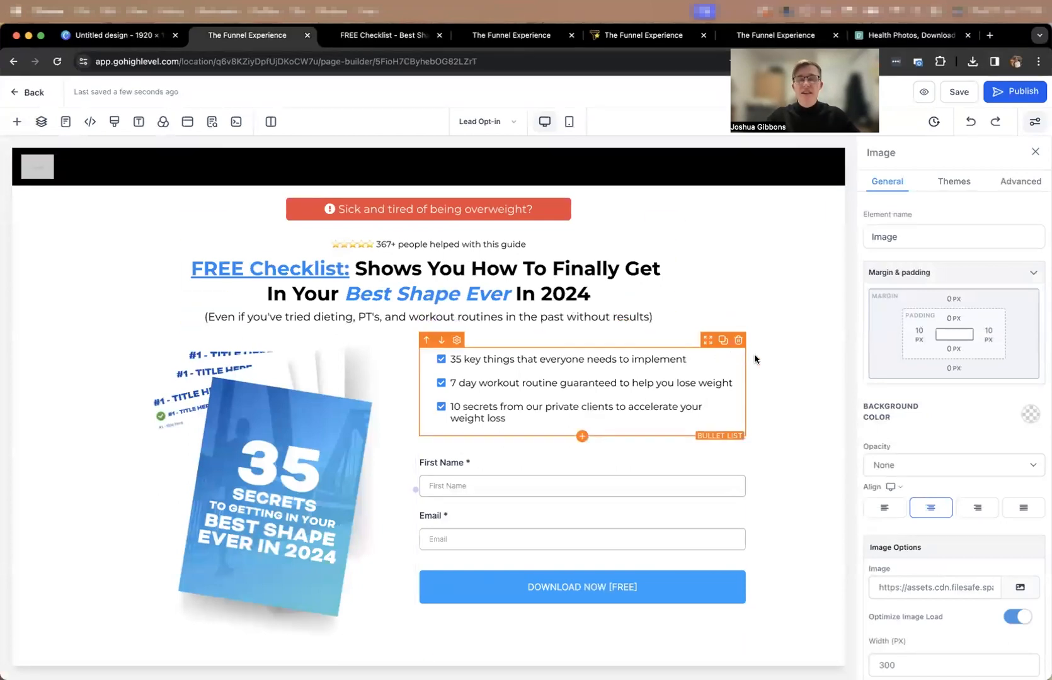
left_click(33, 94)
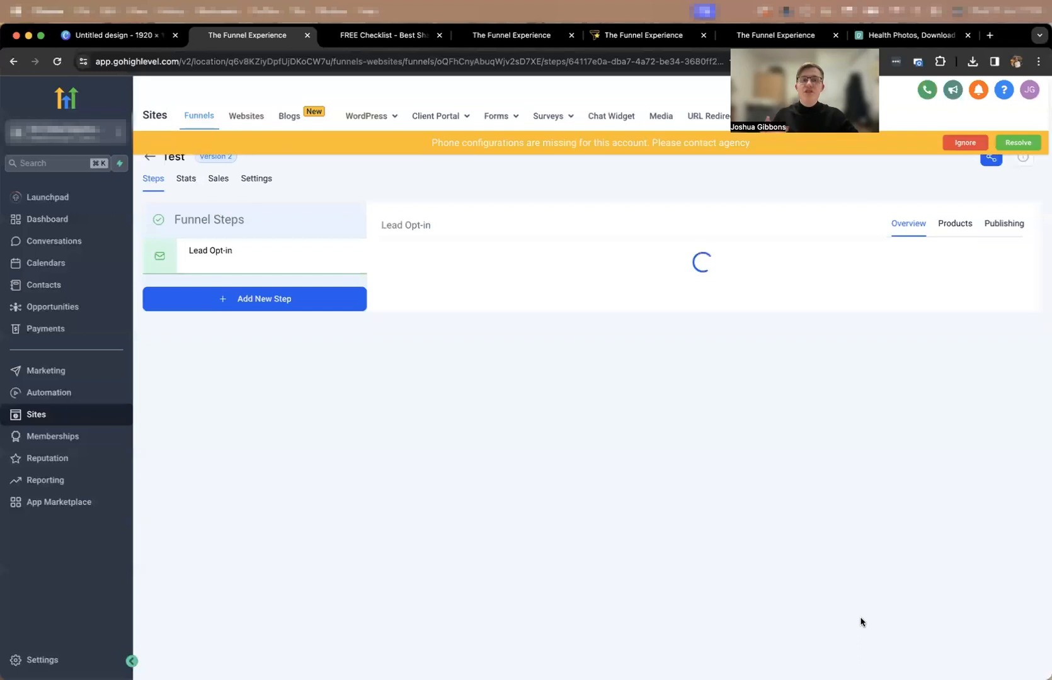
left_click(954, 515)
left_click(470, 457)
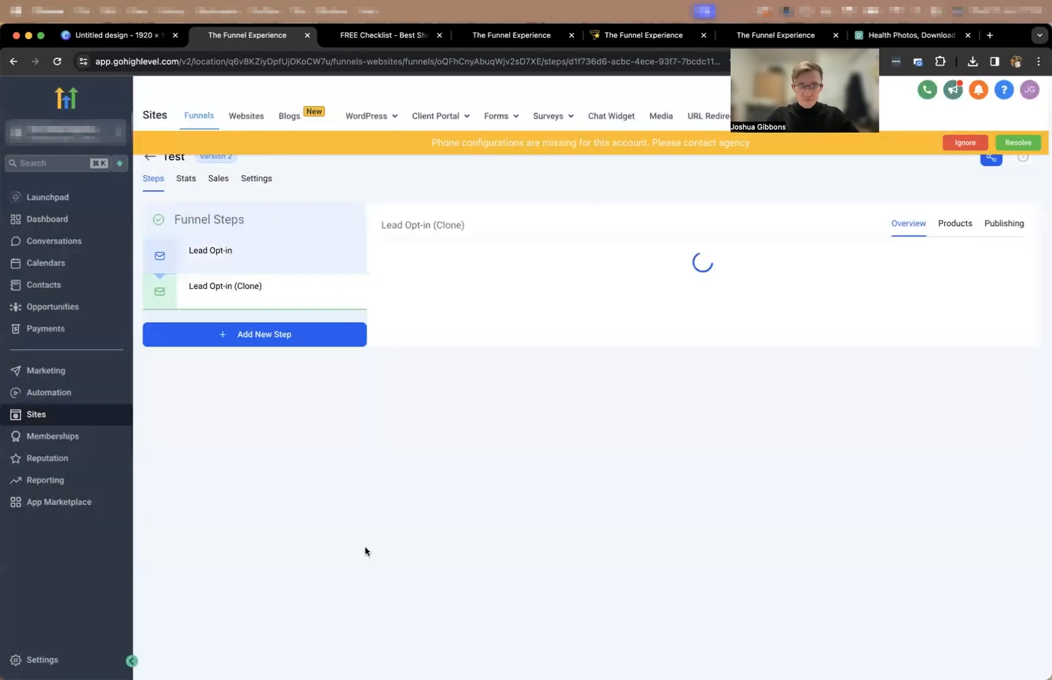
Rename the cloned funnel step "Thank you" in its publishing settings and open its page in the page builder.
left_click(1004, 223)
left_click(575, 281)
key("super+a")
type("Thank you")
left_click(596, 378)
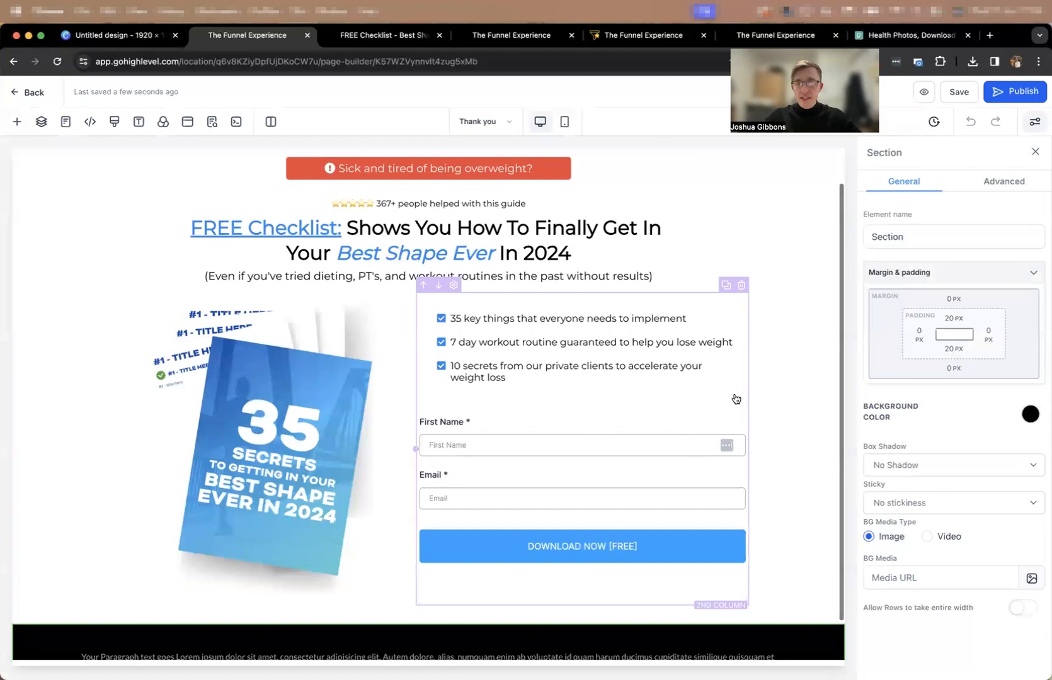
Delete the column holding the bullet list and form, and the red "Sick and tired of being overweight?" row.
left_click(741, 288)
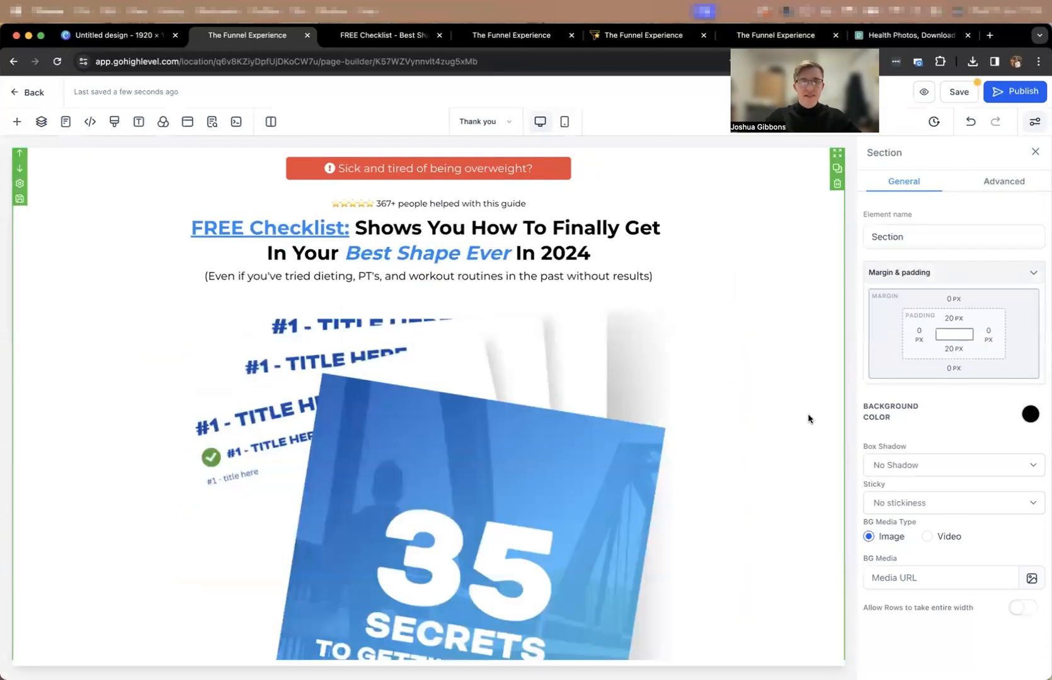
scroll(595, 281, "up", 1)
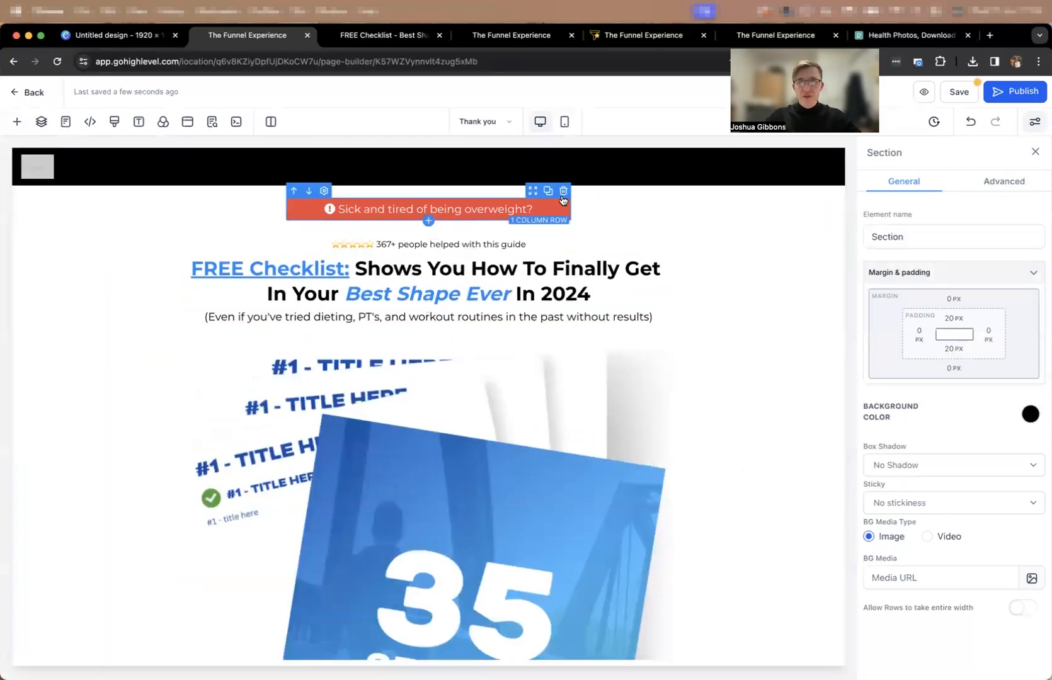
scroll(481, 246, "down", 1)
Replace the thank-you page headline with "Congratultions! Here's Your Guide:".
triple_click(428, 269)
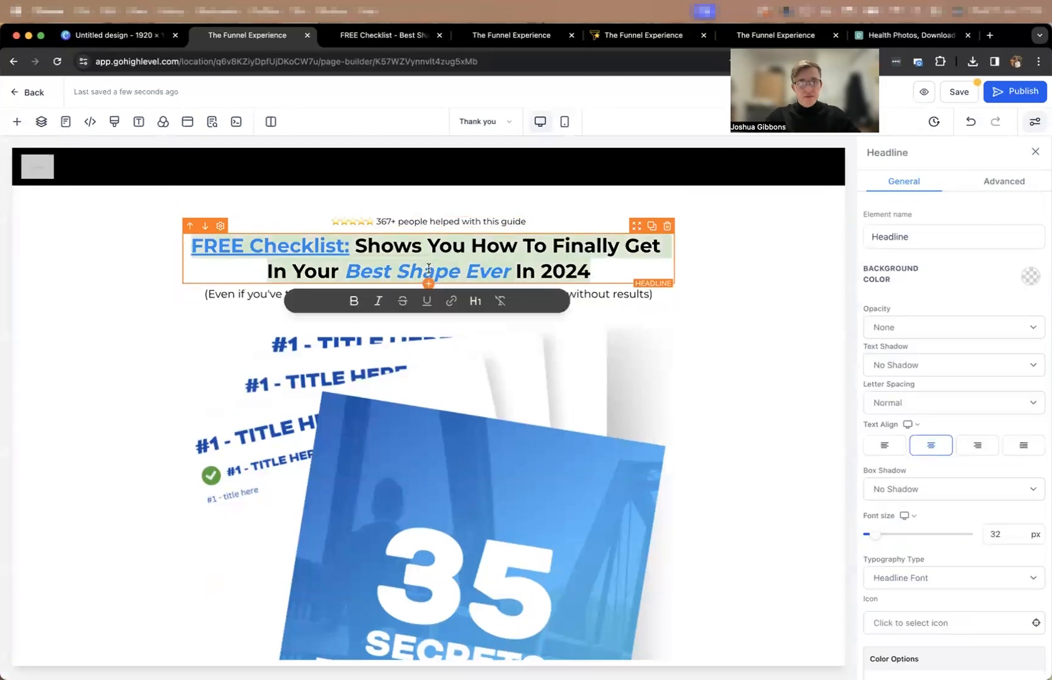
type("Congratulayio")
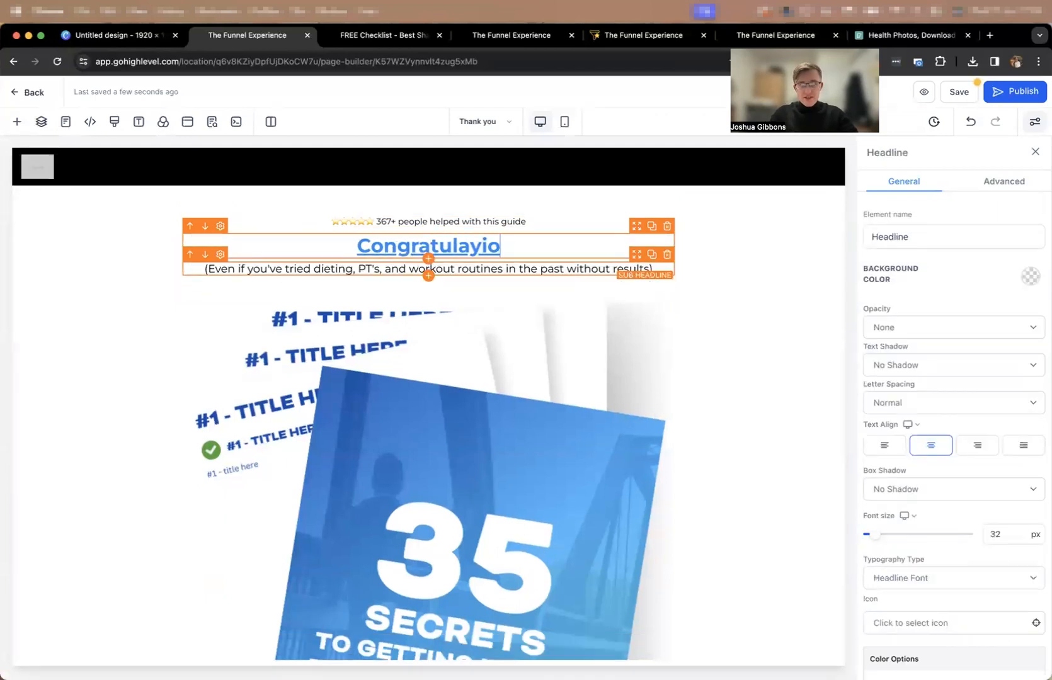
key("BackSpace")
key("BackSpace")
key("BackSpace")
key("BackSpace")
type("tions!")
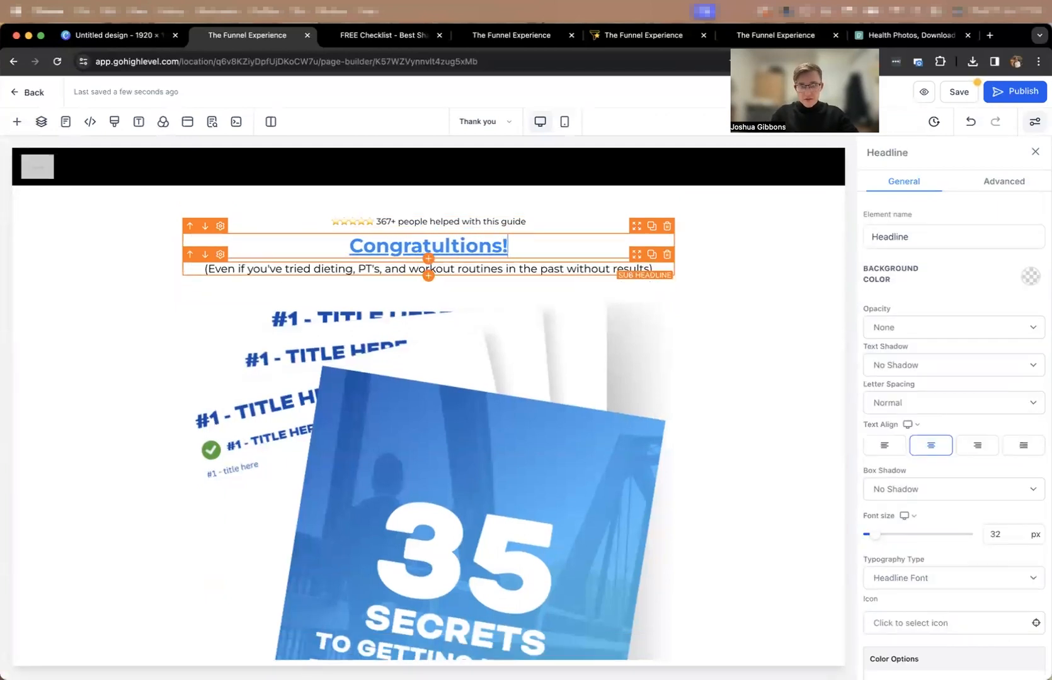
type(" Here's Your Guide")
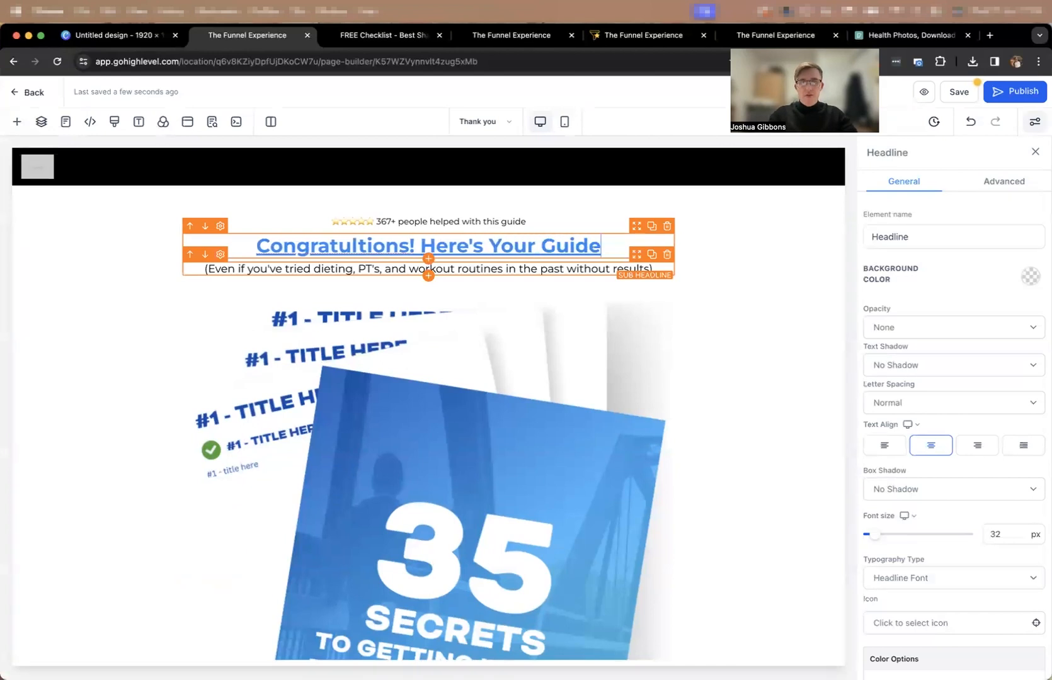
type(":")
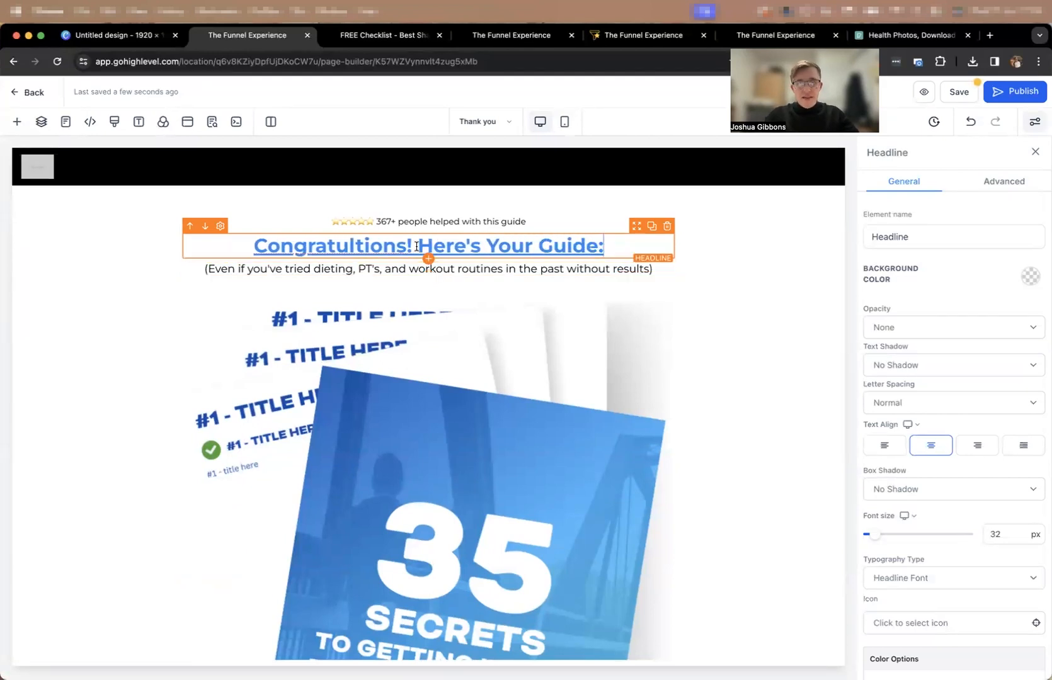
Remove the blue underlined styling from "Here's Your Guide:" in the headline so it is plain black text.
left_click_drag(413, 246, 605, 246)
left_click(544, 276)
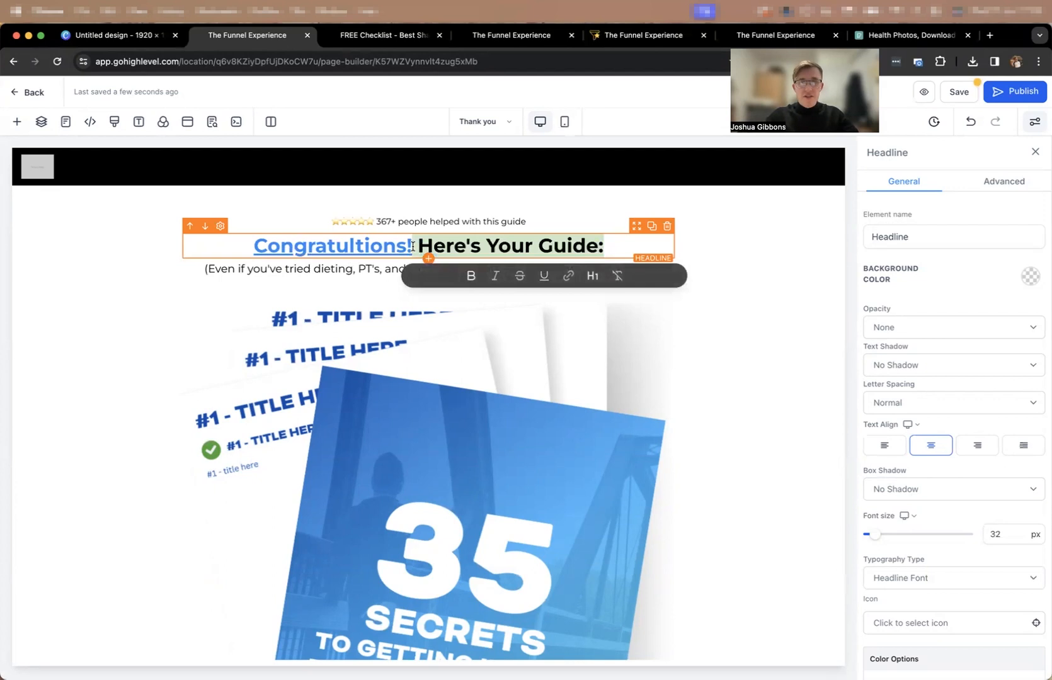
left_click(776, 259)
Replace the sub-headline beneath the headline with "Click the button to download instantly".
triple_click(469, 269)
type("Clic")
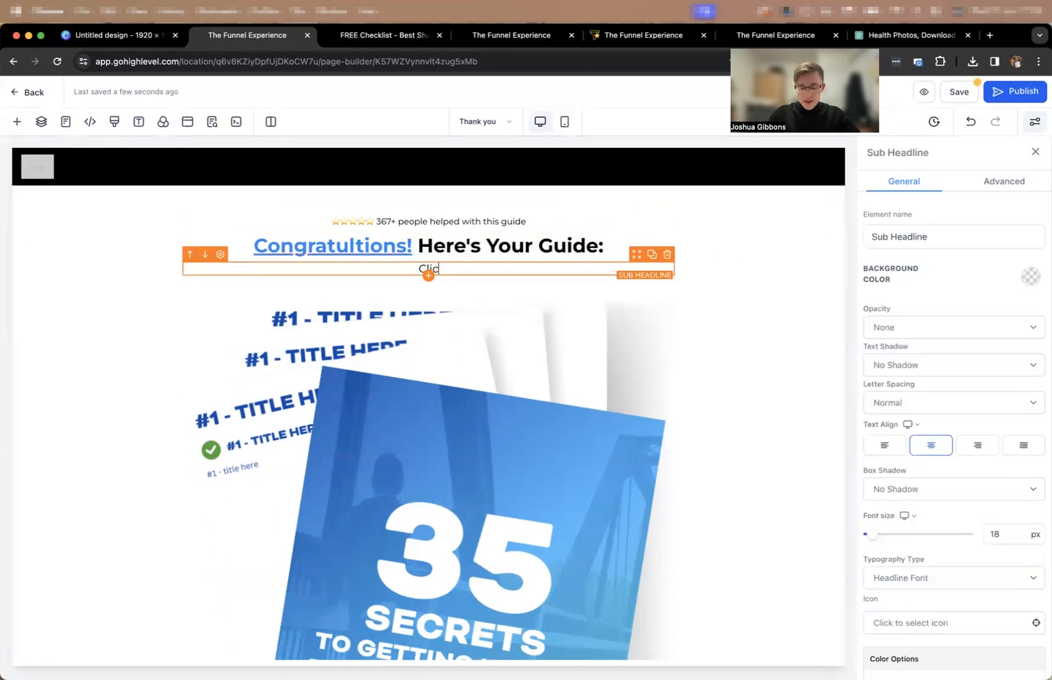
type("k the button to down")
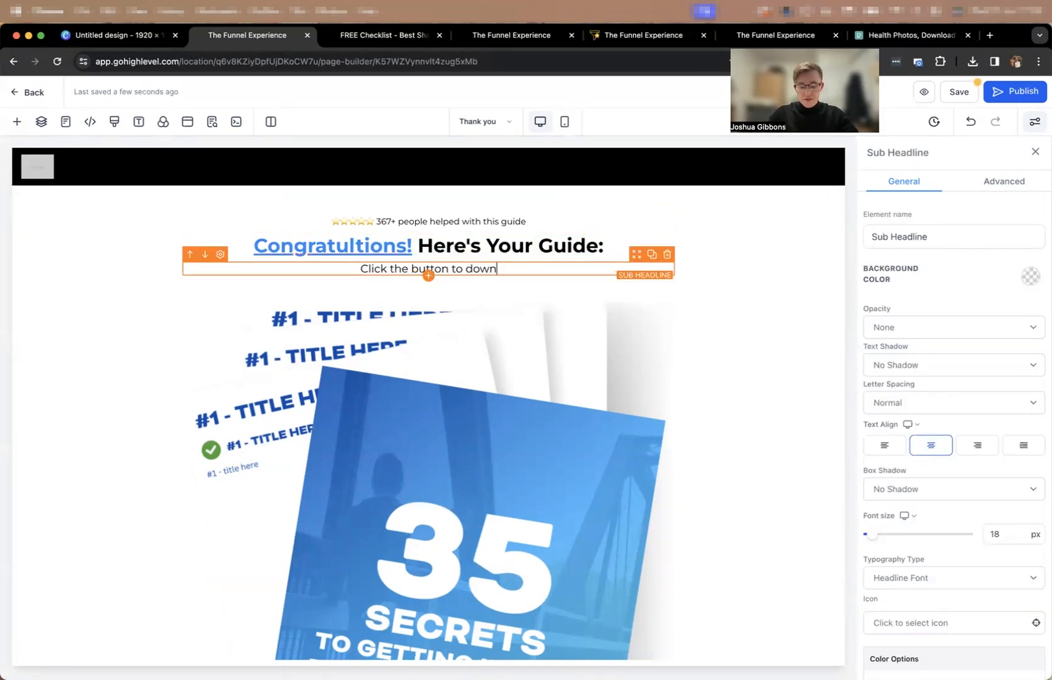
type("load instantly")
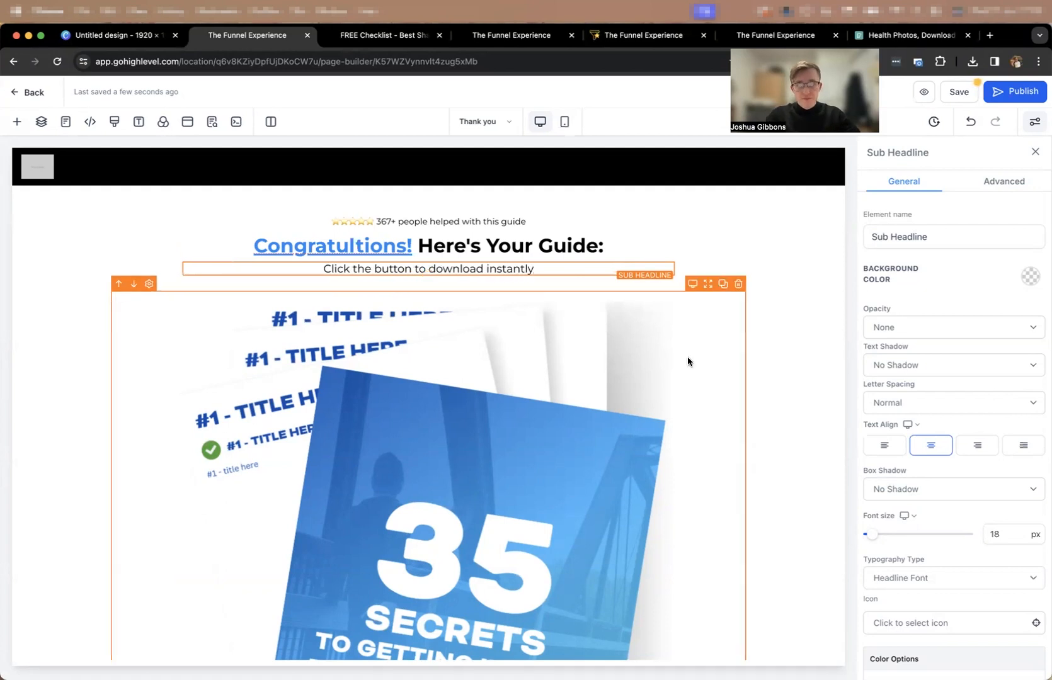
Set the width of the guide mockup image to 250 px.
left_click(686, 334)
scroll(923, 416, "down", 5)
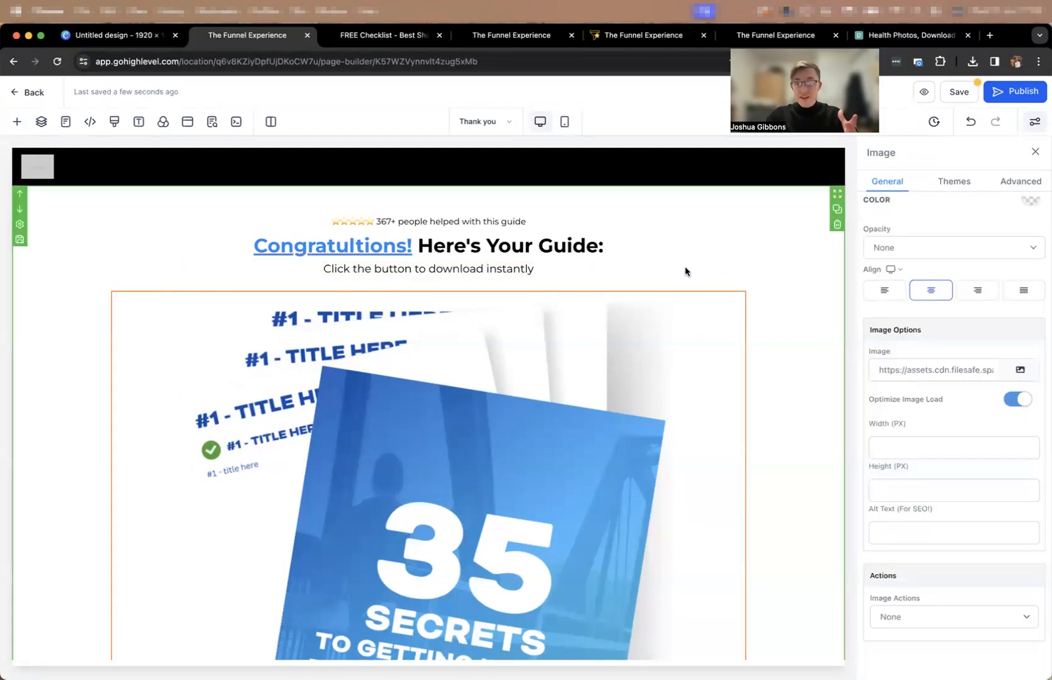
left_click(888, 441)
type("200")
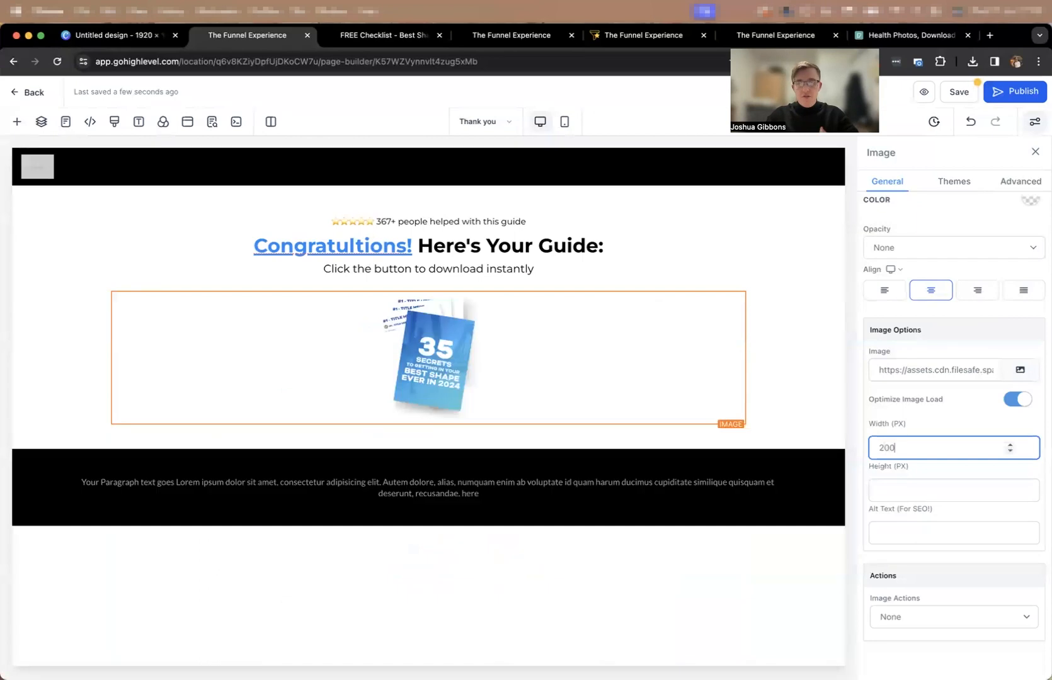
key("Left")
key("BackSpace")
type("5")
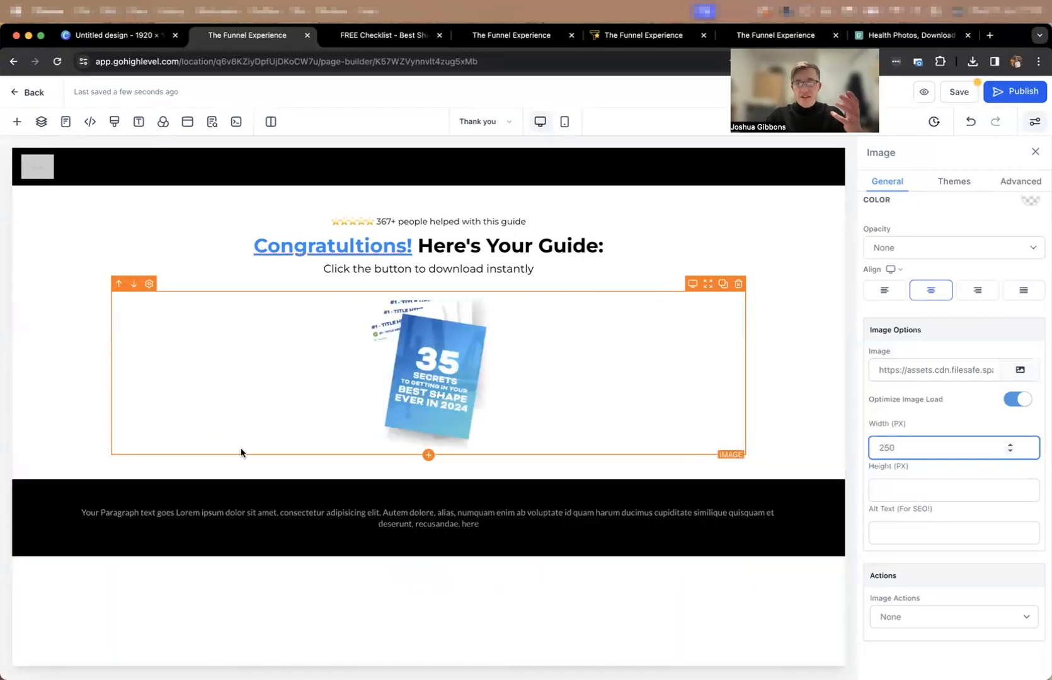
Add a button below the guide image and give it white text on a blue background.
left_click(427, 455)
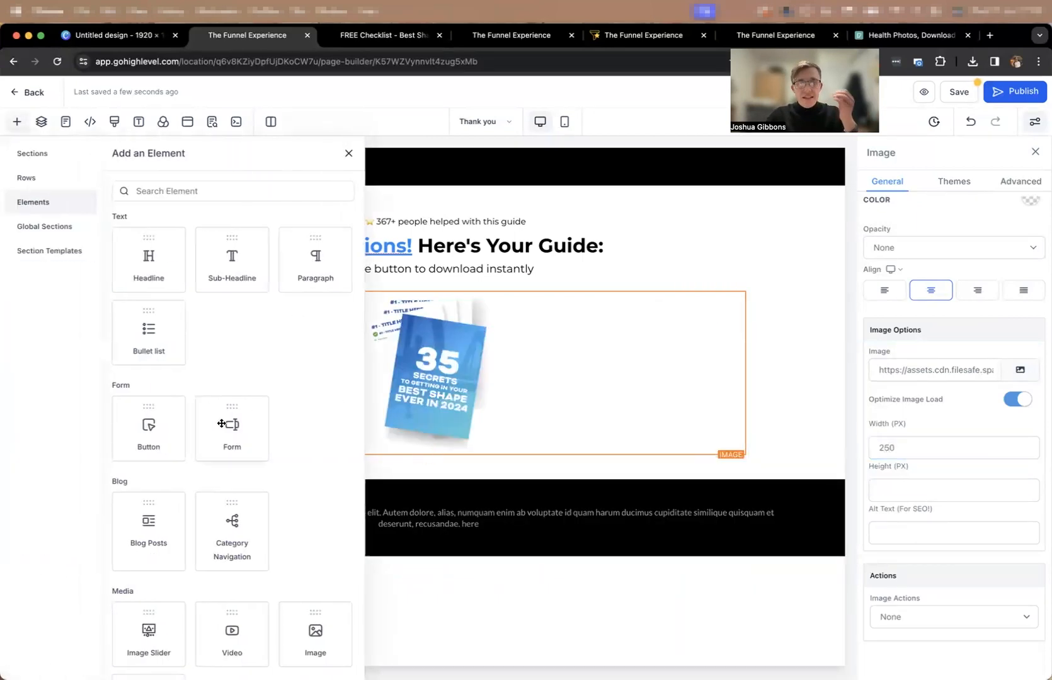
left_click(164, 433)
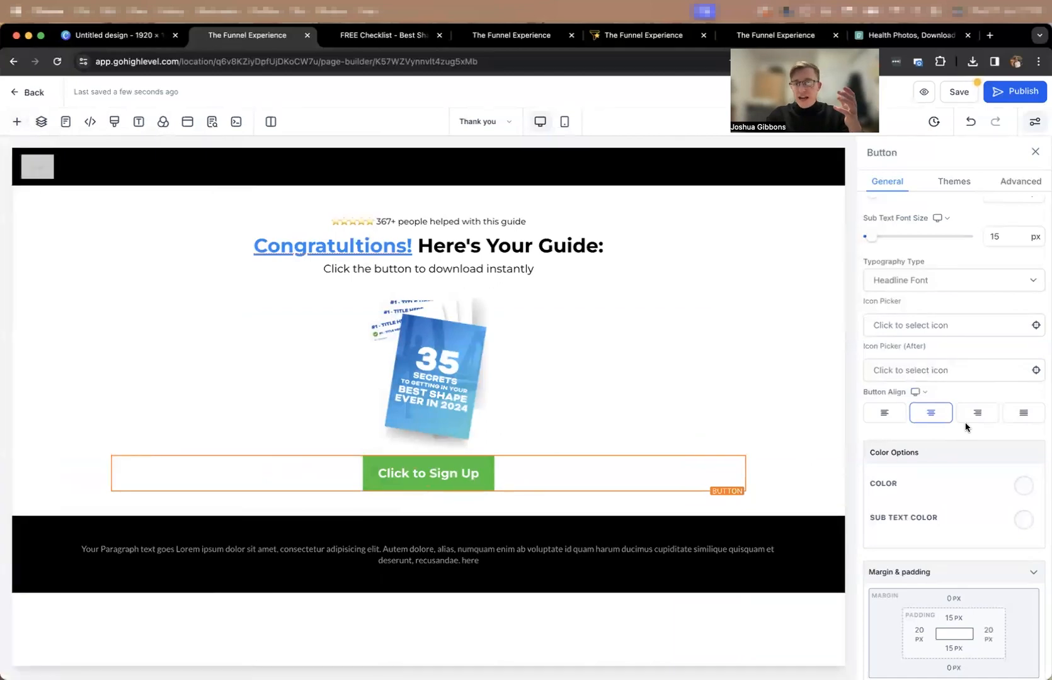
left_click(1021, 486)
left_click(900, 512)
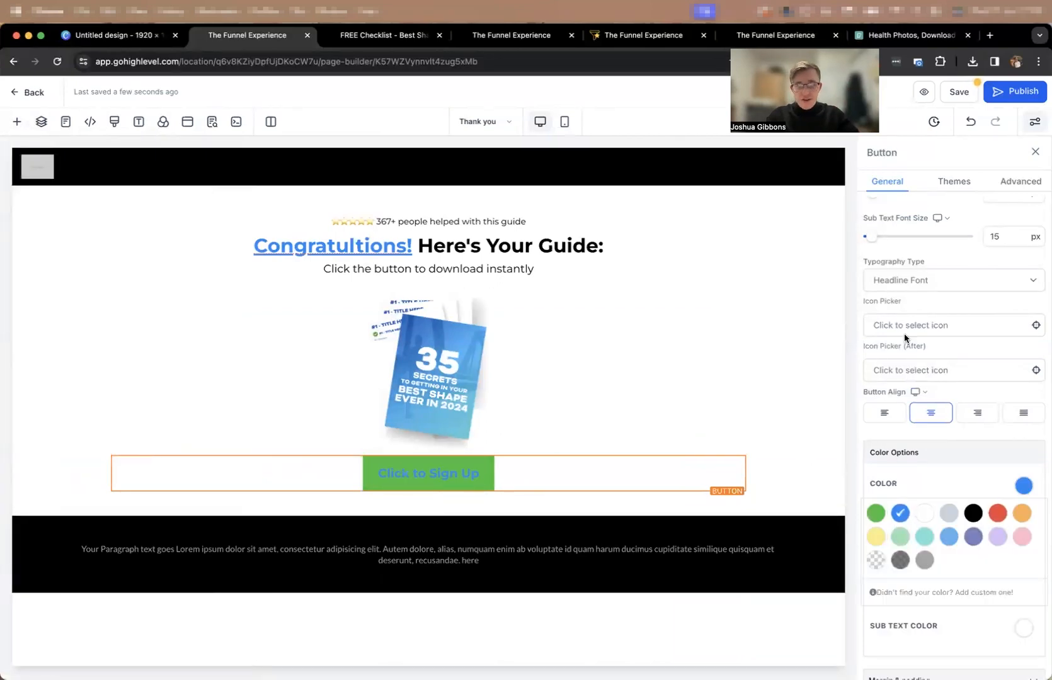
left_click(925, 512)
scroll(944, 517, "down", 5)
scroll(1028, 466, "up", 5)
scroll(1008, 441, "up", 5)
left_click(1031, 277)
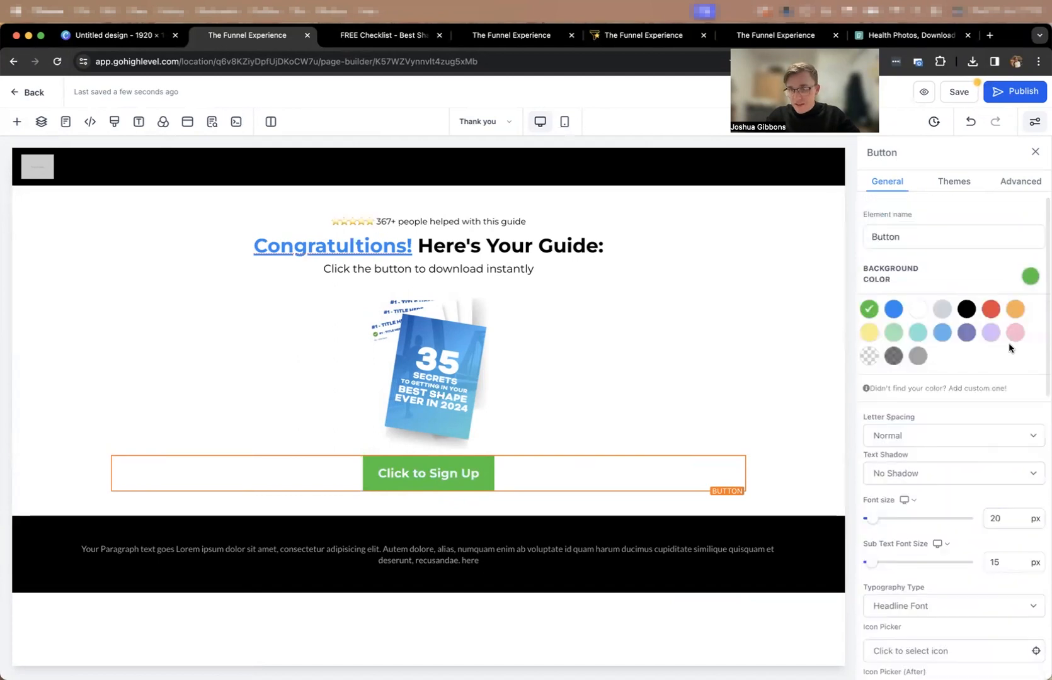
left_click(893, 309)
Link the new button to a website URL, using the copied file link ending in Sarabun-ExtraBold.ttf.
scroll(957, 504, "down", 5)
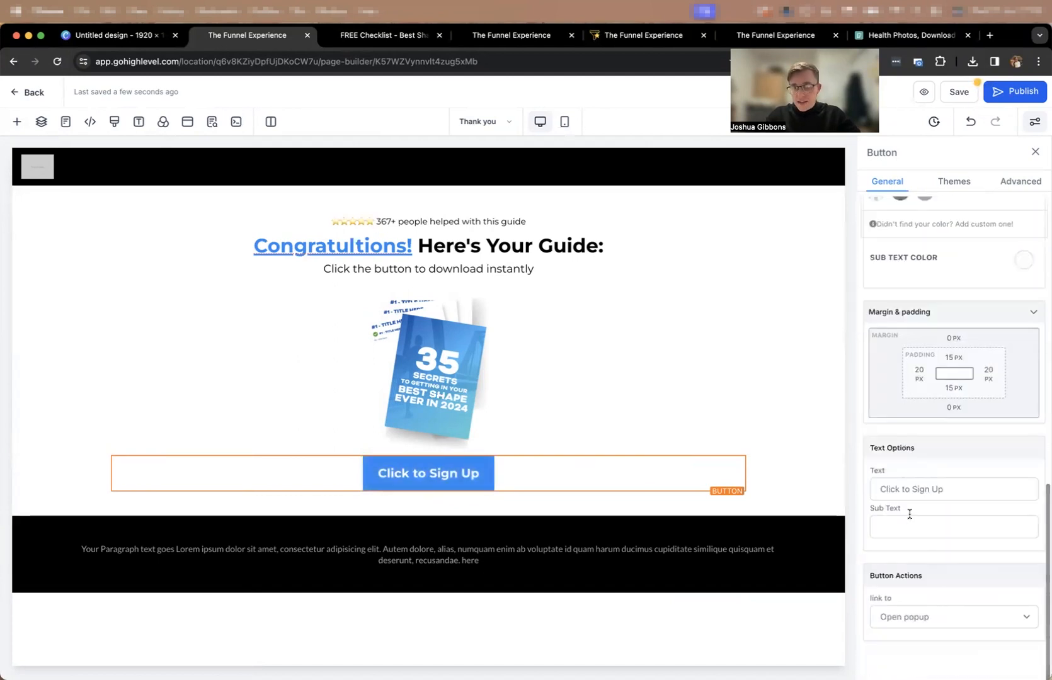
left_click(900, 611)
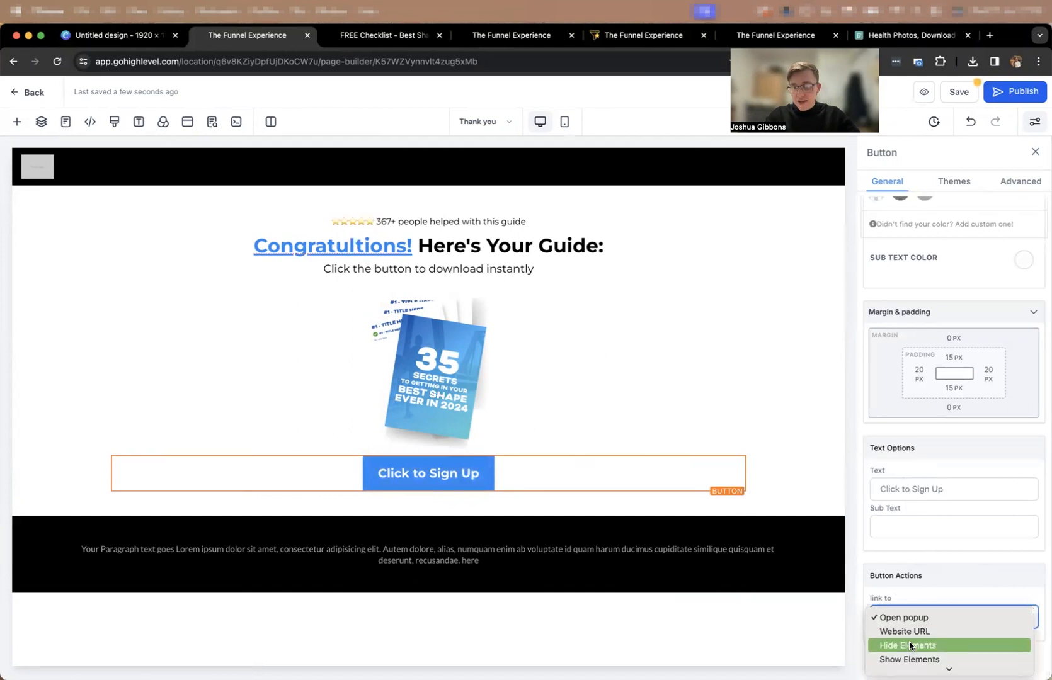
left_click(962, 574)
left_click(924, 591)
key("super+v")
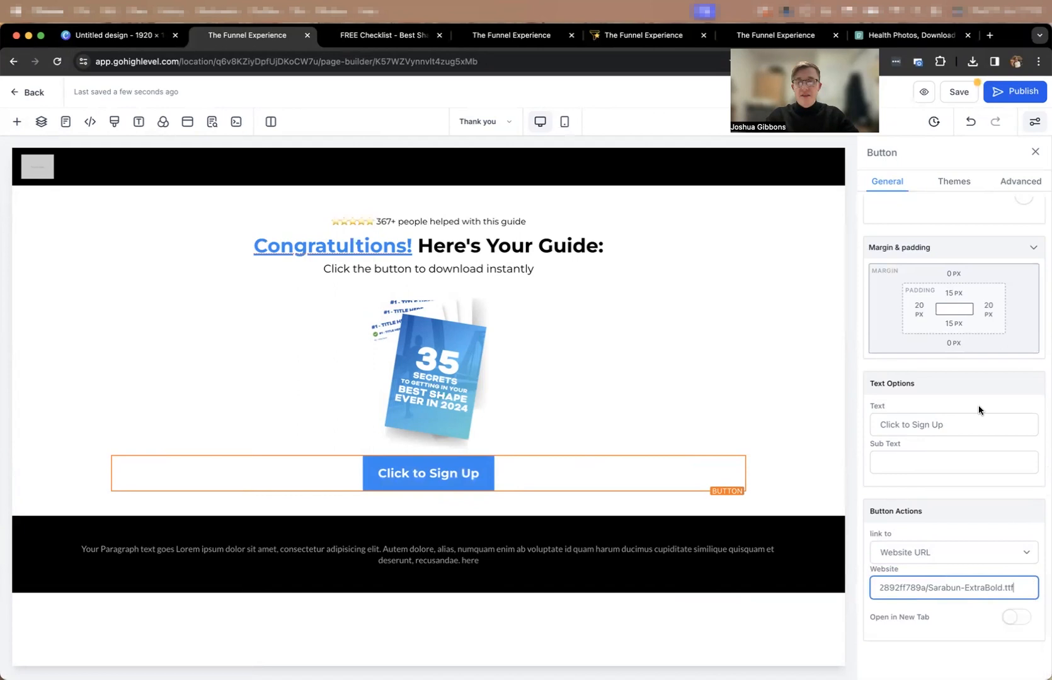
Change the button's text to "Access here instantly".
scroll(978, 410, "up", 3)
triple_click(951, 553)
type("access here instant")
type("ly")
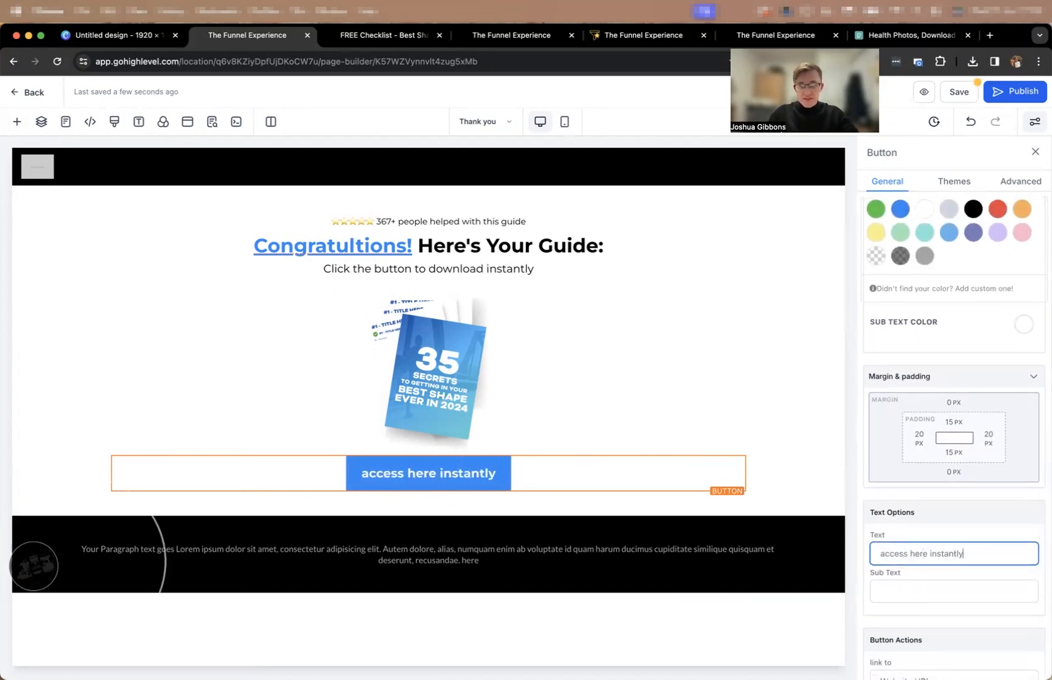
key("Home")
key("Delete")
type("A")
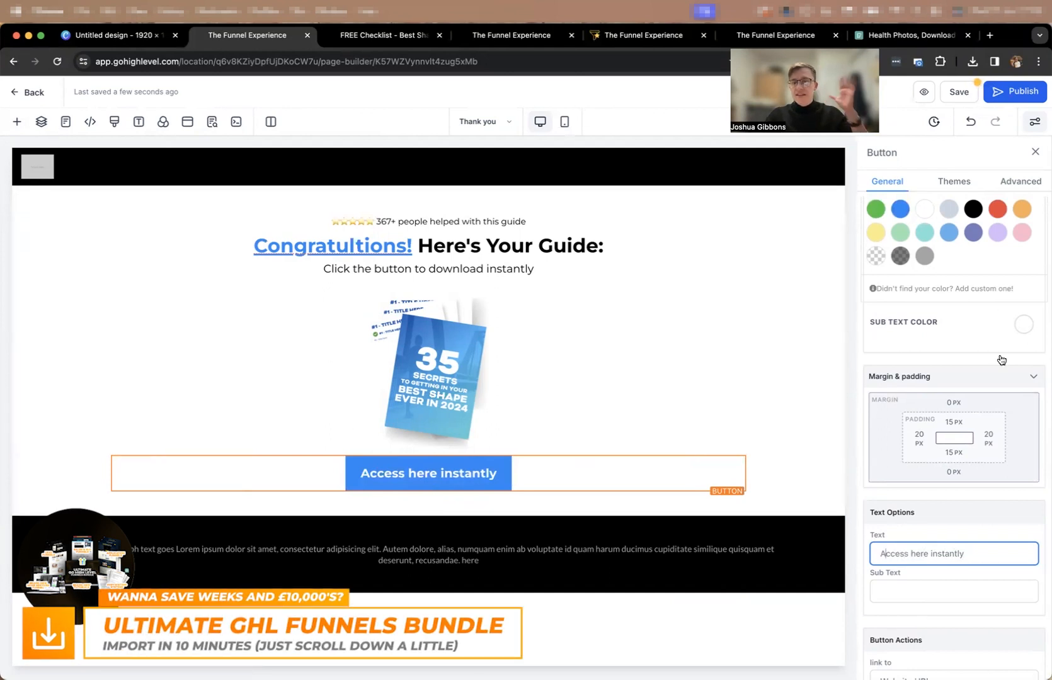
Add the mouse-pointer icon in front of the button text, finding it with the search term "select".
left_click(1012, 181)
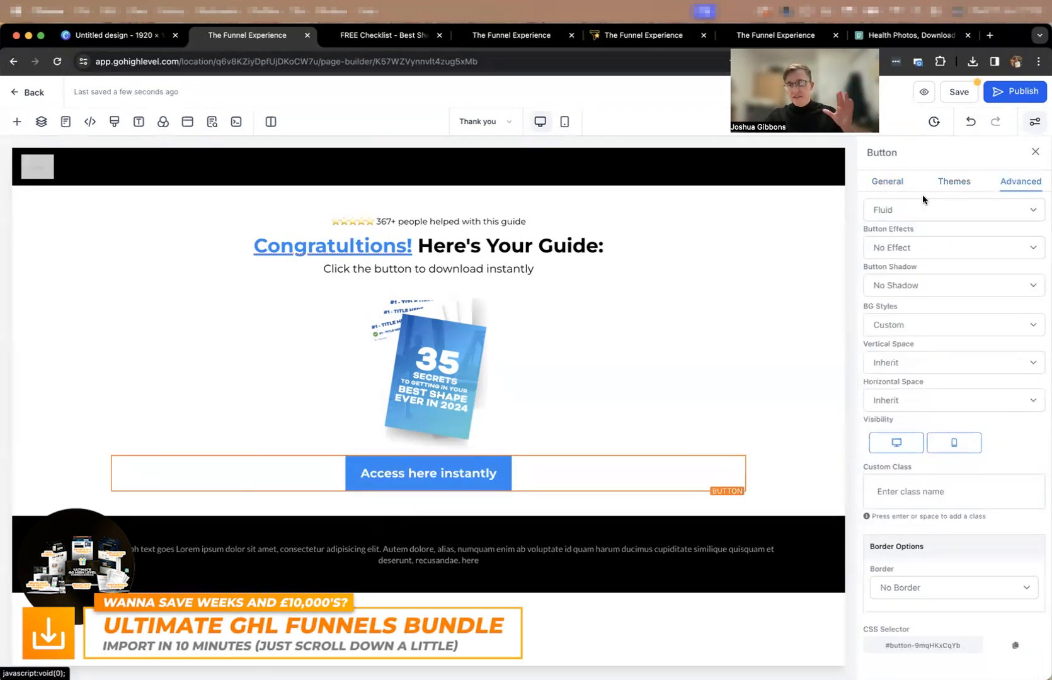
left_click(892, 183)
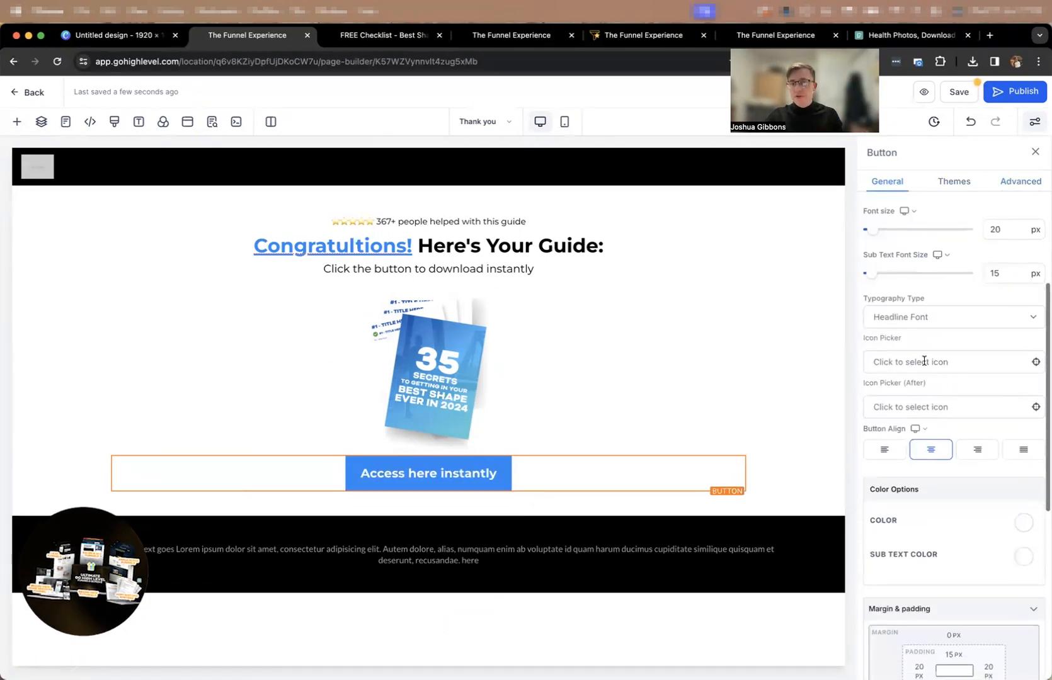
left_click(923, 366)
left_click(876, 391)
type("select")
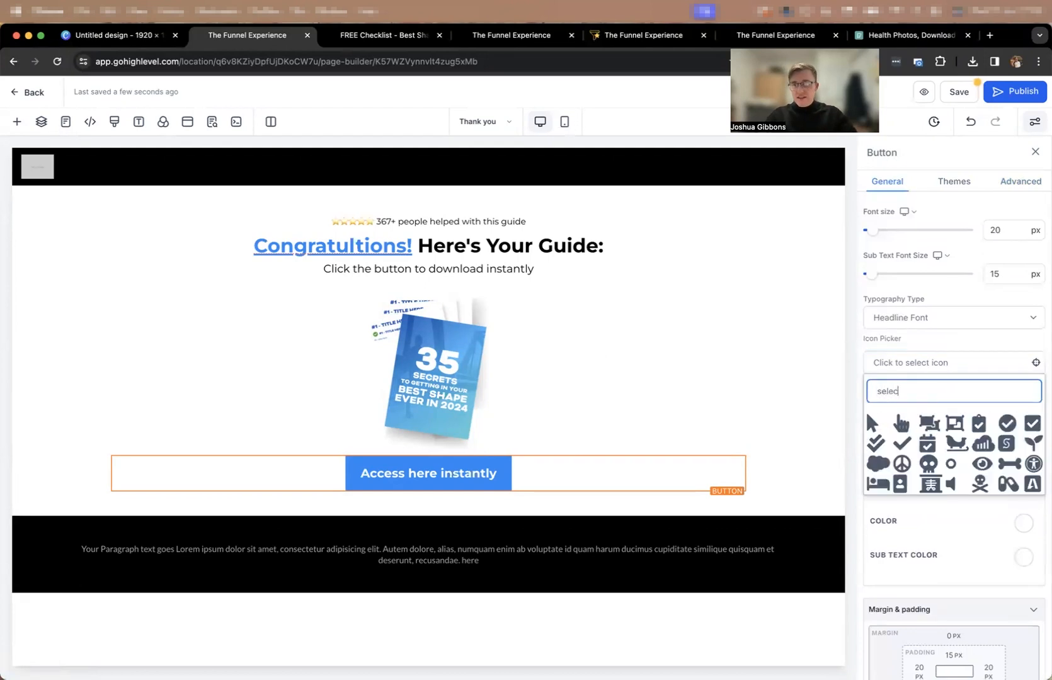
left_click(874, 424)
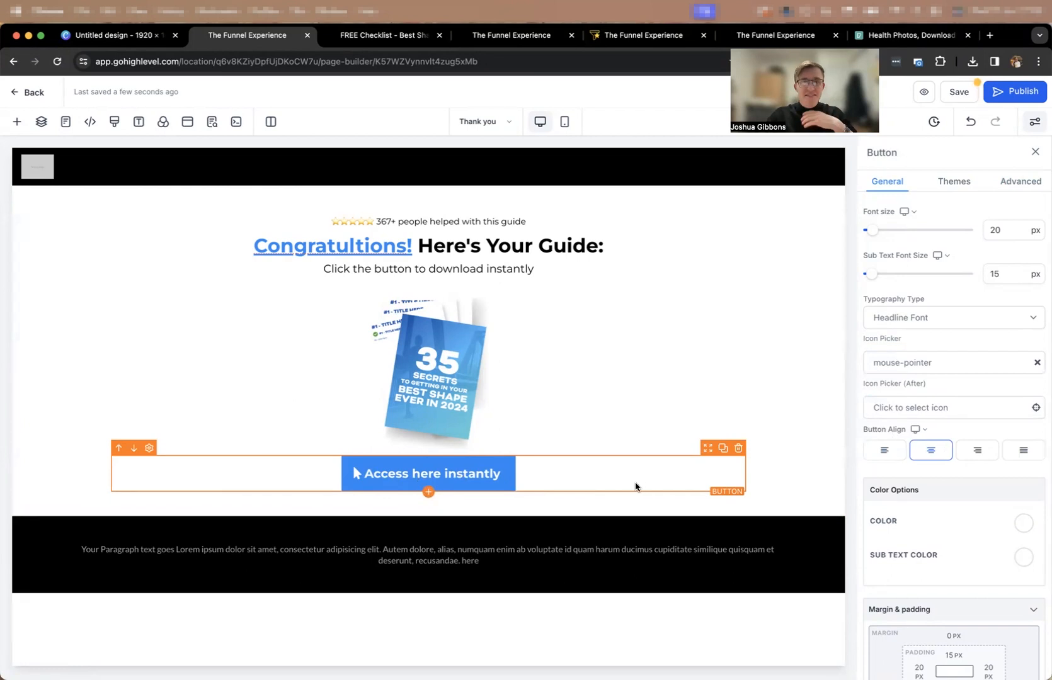
Make the column holding the guide image and button visible on mobile as well as desktop.
left_click(562, 124)
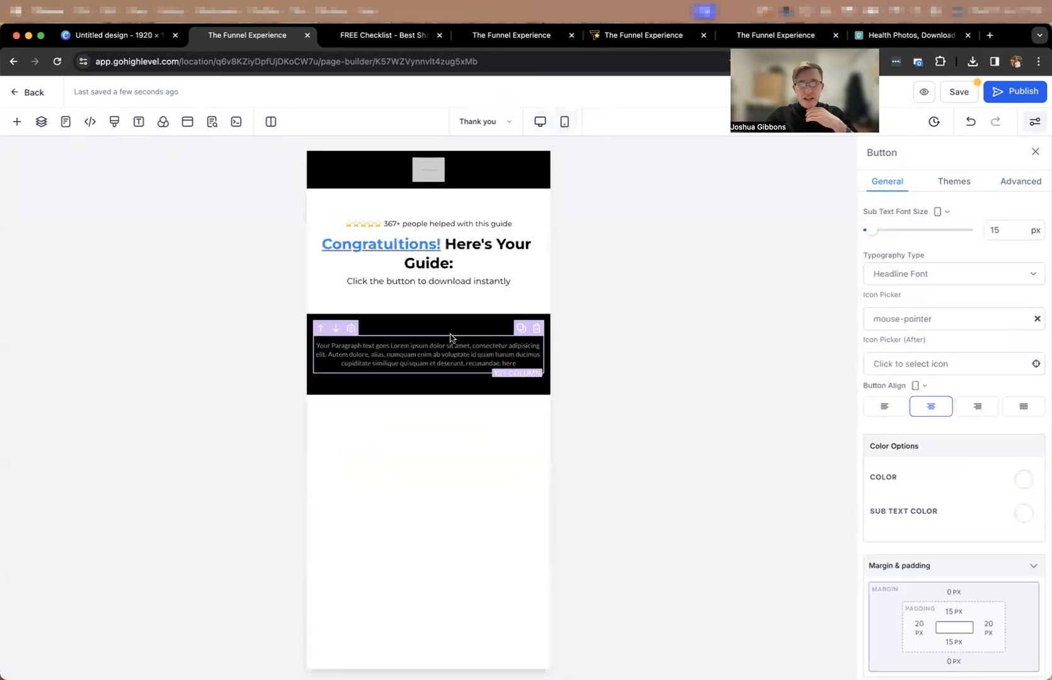
left_click(539, 122)
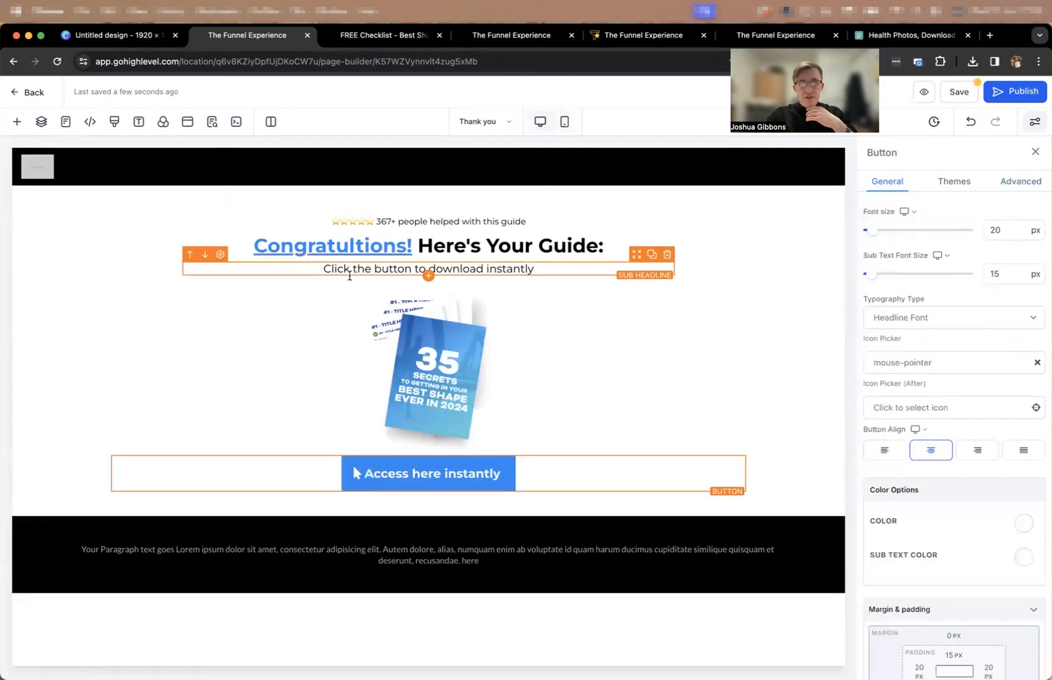
left_click(183, 283)
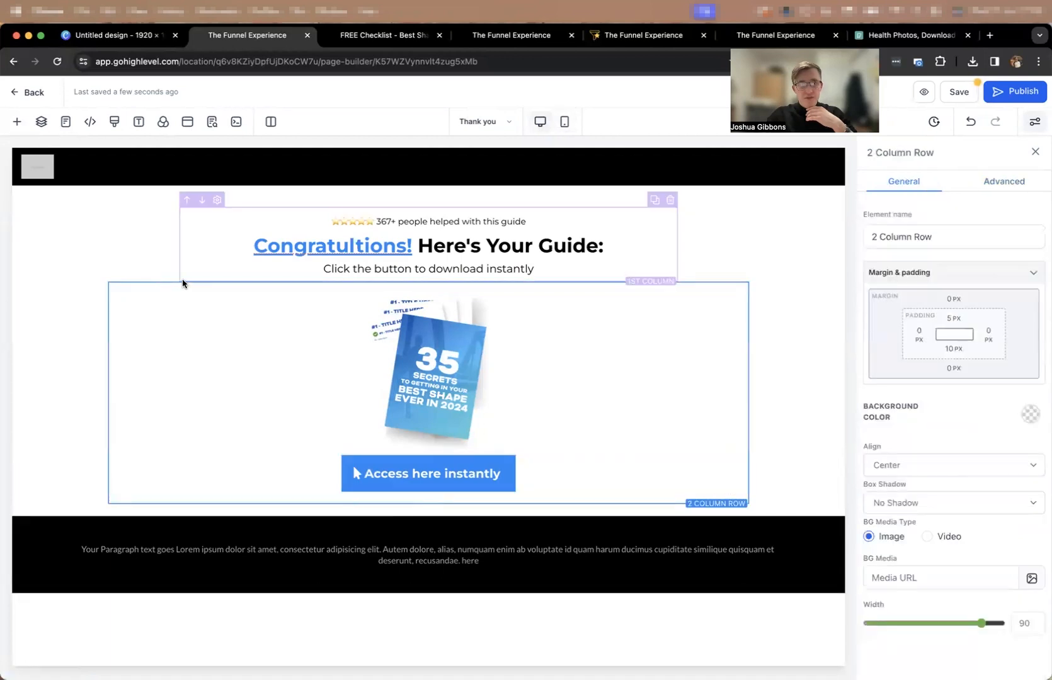
left_click(183, 280)
left_click(111, 311)
left_click(110, 311)
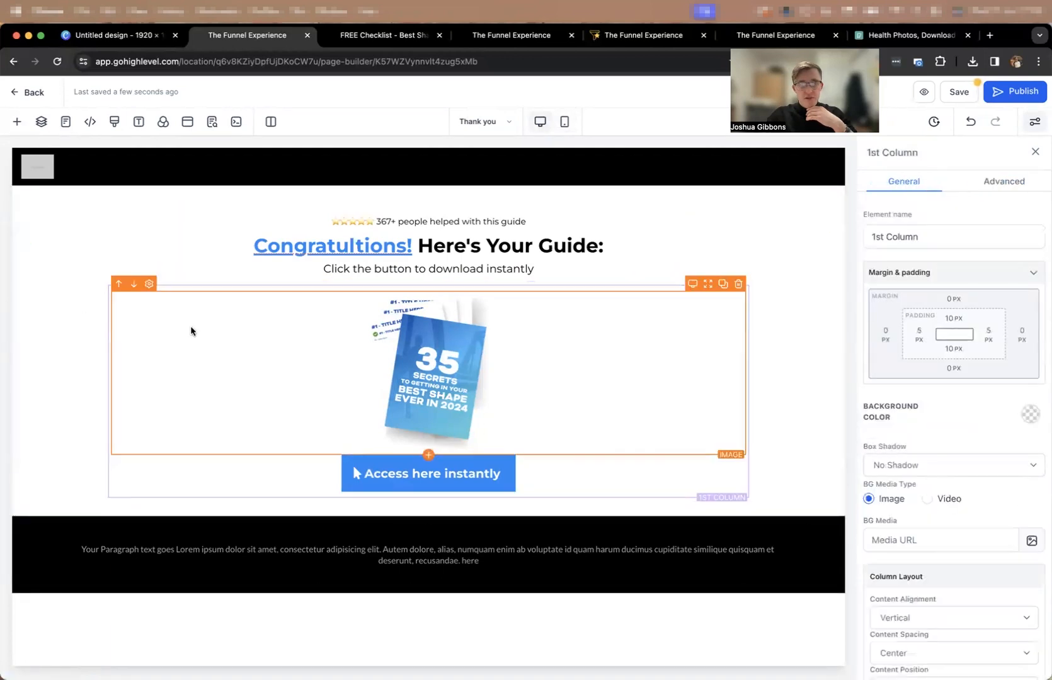
left_click(1020, 181)
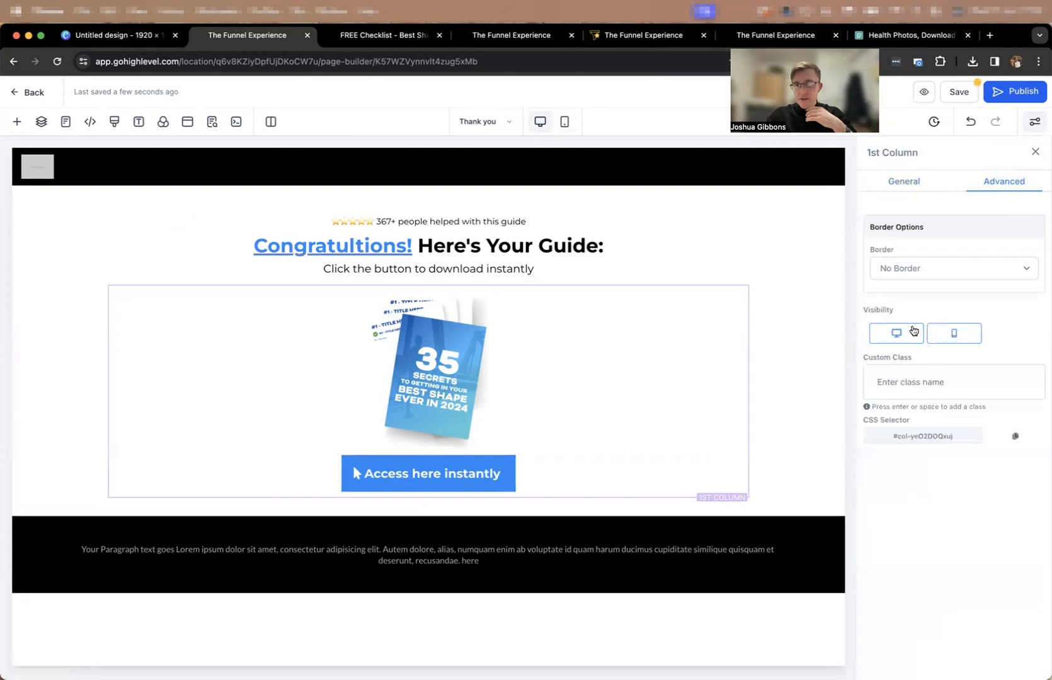
Put "Here's Your Guide:" on its own line in the headline and correct the first word to "Congratulations!".
left_click(565, 122)
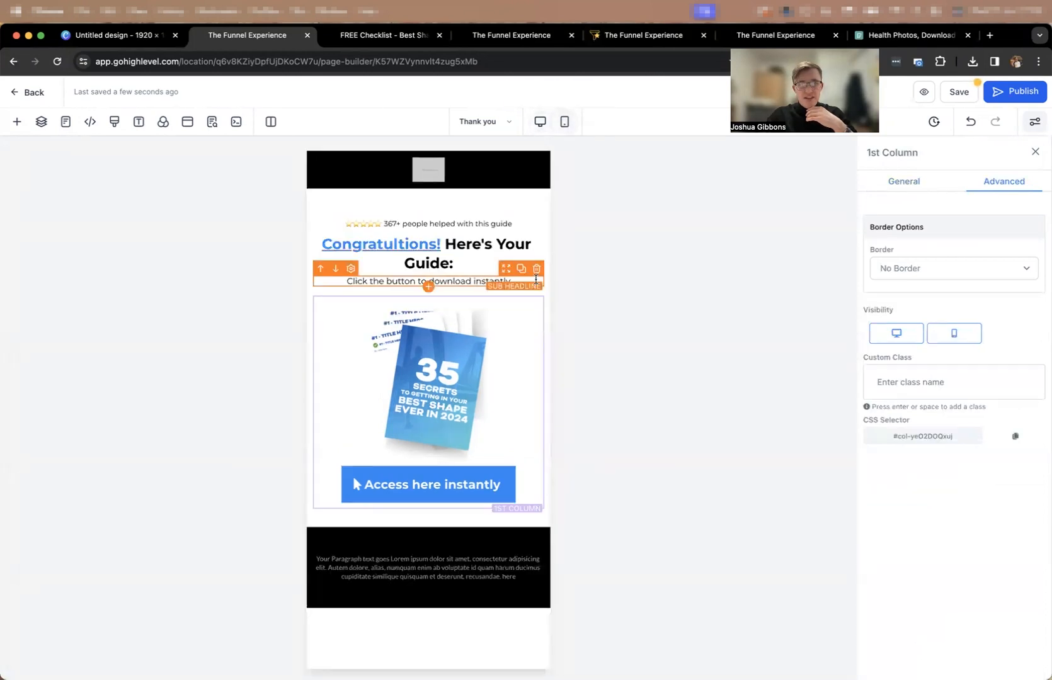
left_click(443, 243)
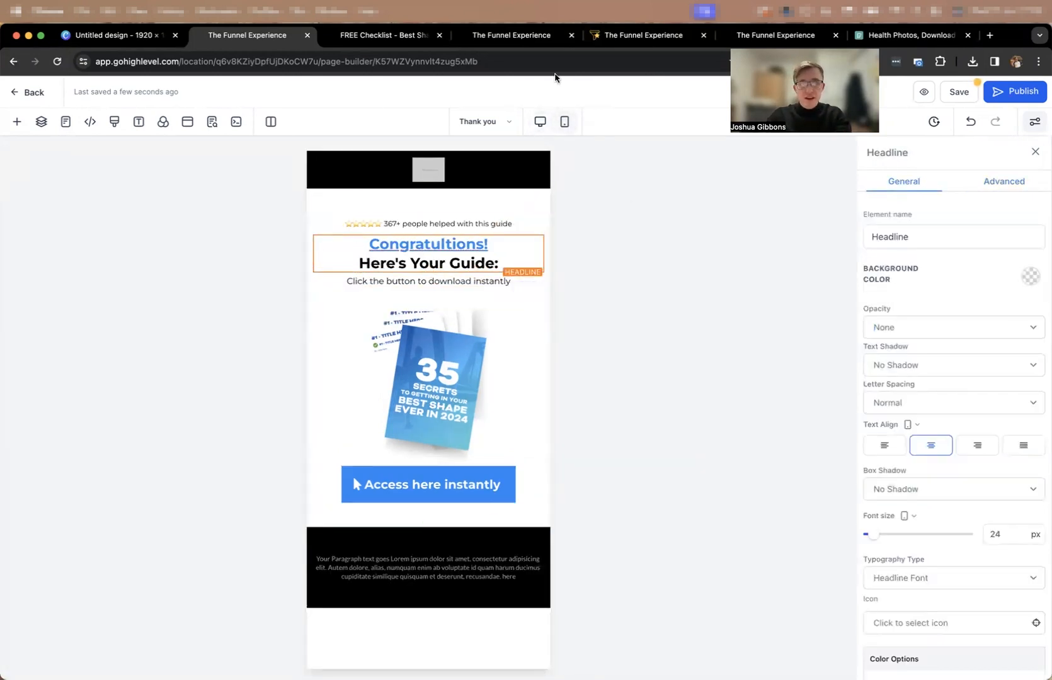
left_click(541, 126)
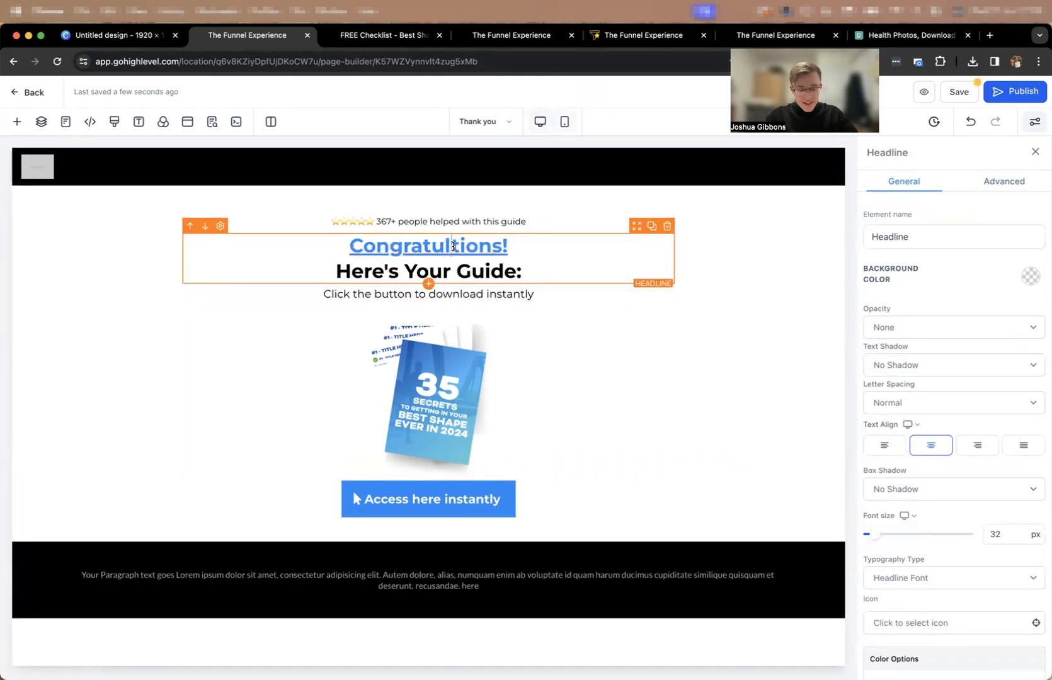
left_click(774, 344)
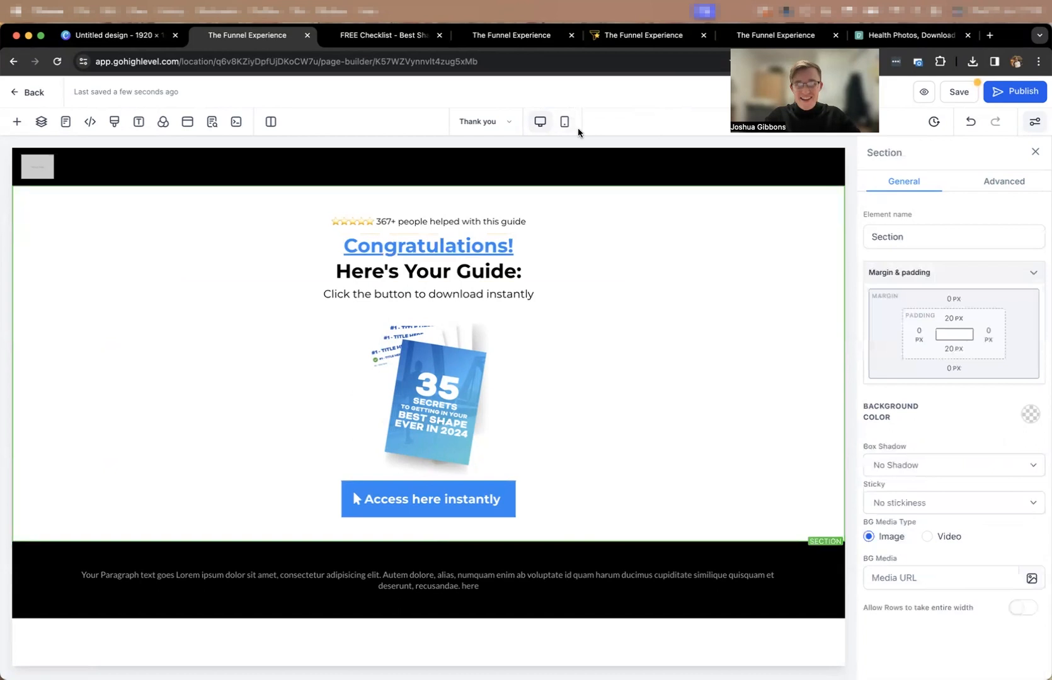
Set the guide image's action to Go to website Url and enter the copied file link.
left_click(426, 400)
scroll(972, 536, "down", 5)
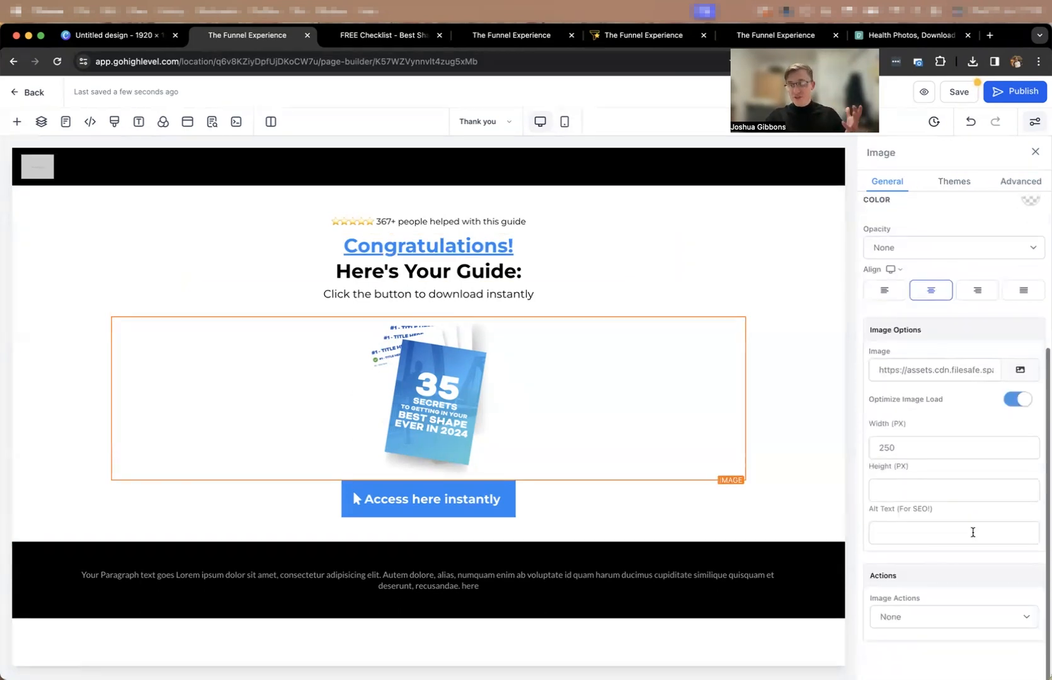
left_click(922, 605)
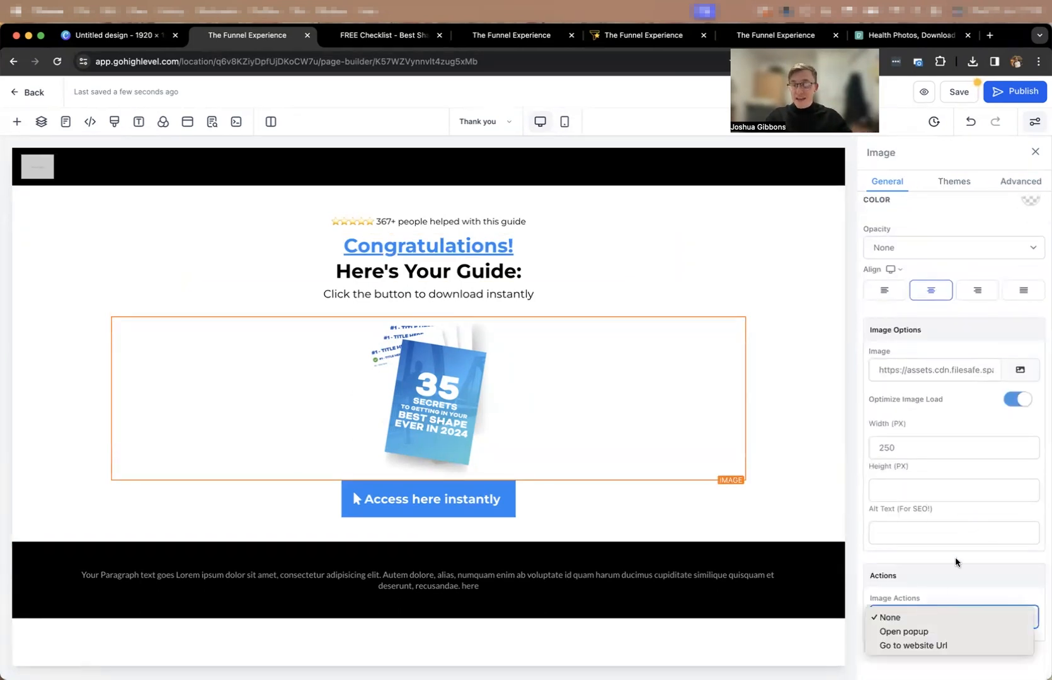
left_click(913, 642)
left_click(899, 592)
key("super+v")
left_click(905, 488)
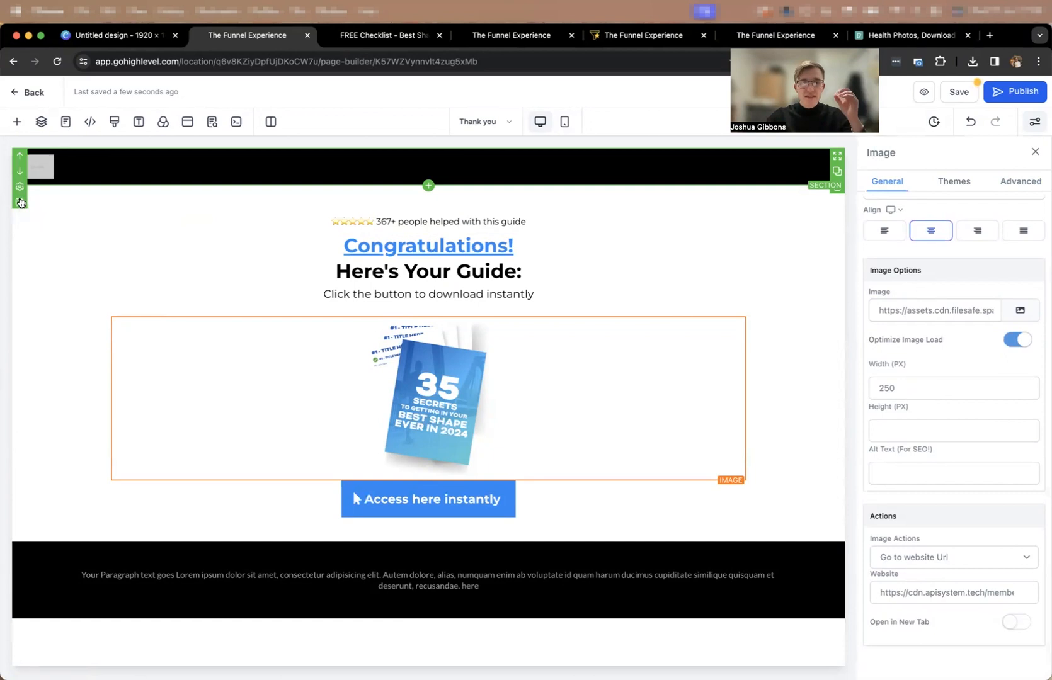
Save the black header section as an asset named "test HEADER".
left_click(18, 201)
left_click(460, 376)
type("test HEADER")
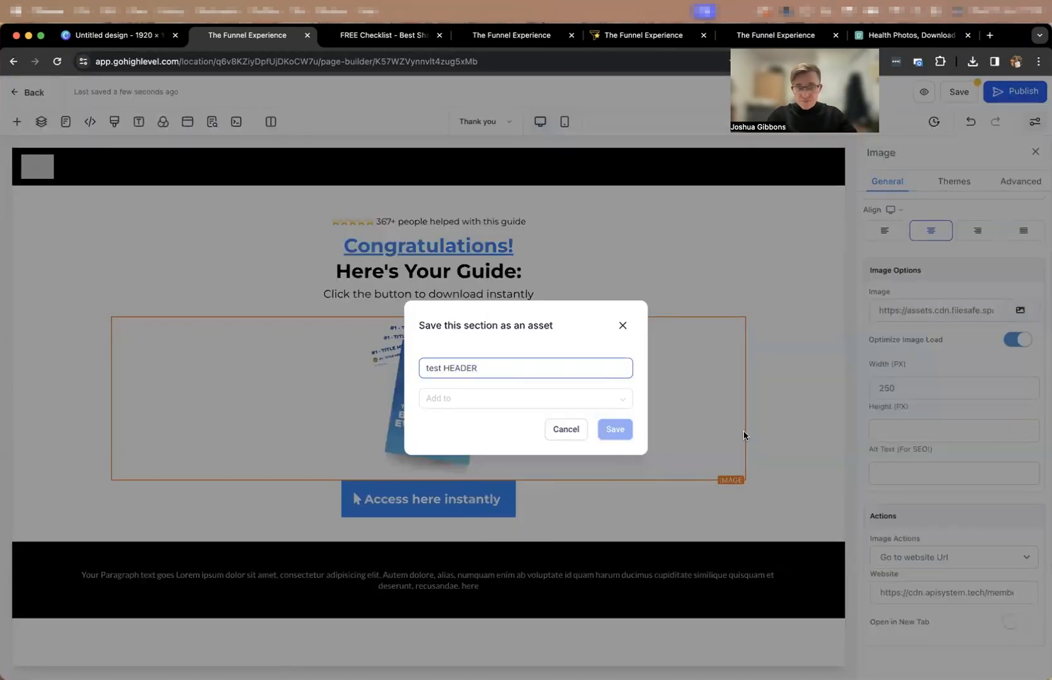
left_click(540, 397)
left_click(500, 439)
left_click(615, 430)
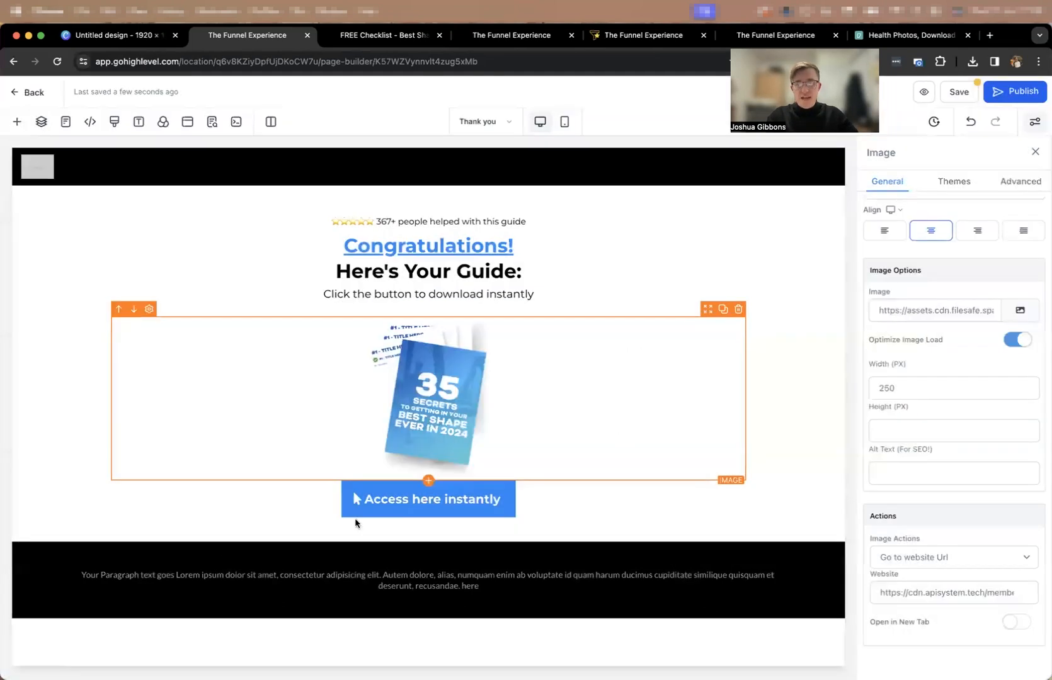
Save the black footer section as an asset named "test FOOTER".
left_click(21, 596)
left_click(459, 375)
type("test FOOTER")
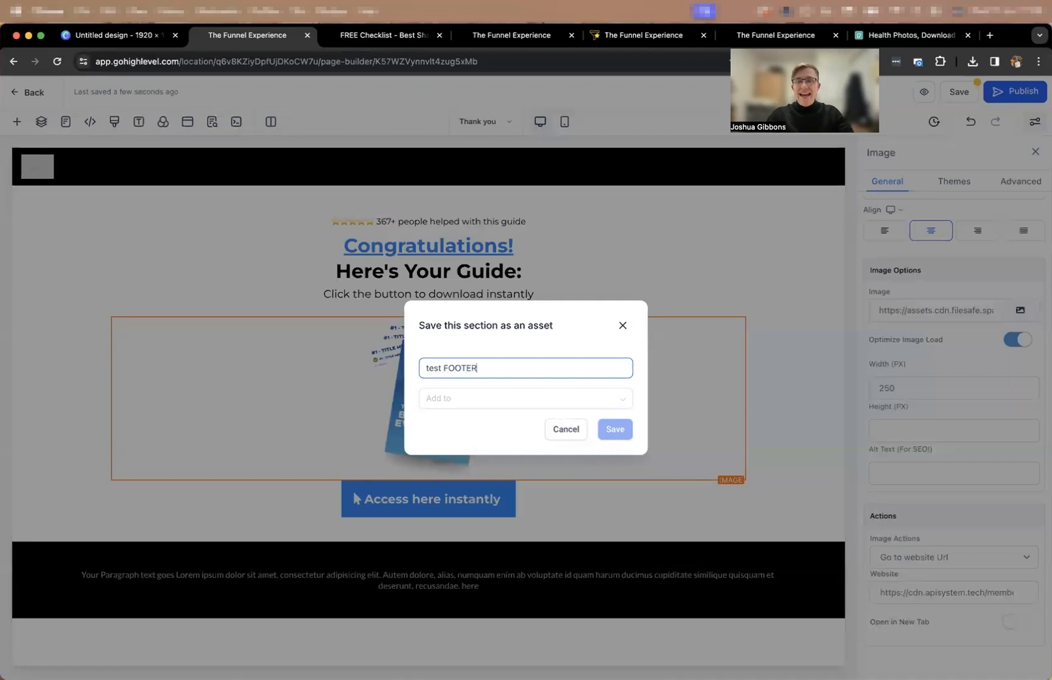
left_click(491, 398)
left_click(460, 444)
left_click(615, 429)
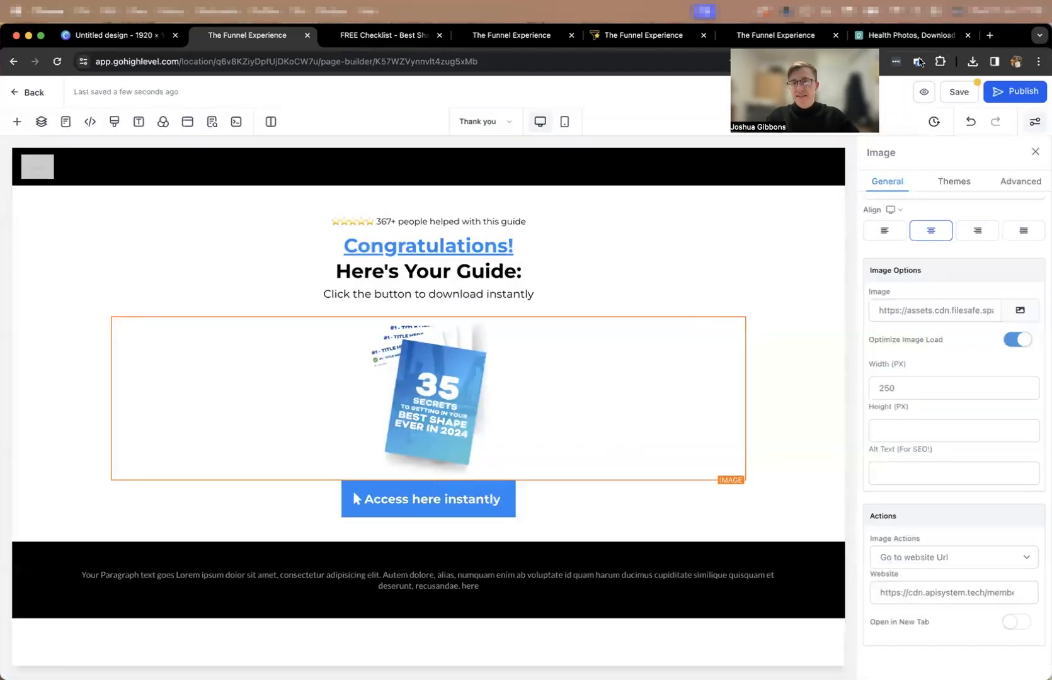
Save the thank-you page without selecting a domain for publishing.
left_click(990, 91)
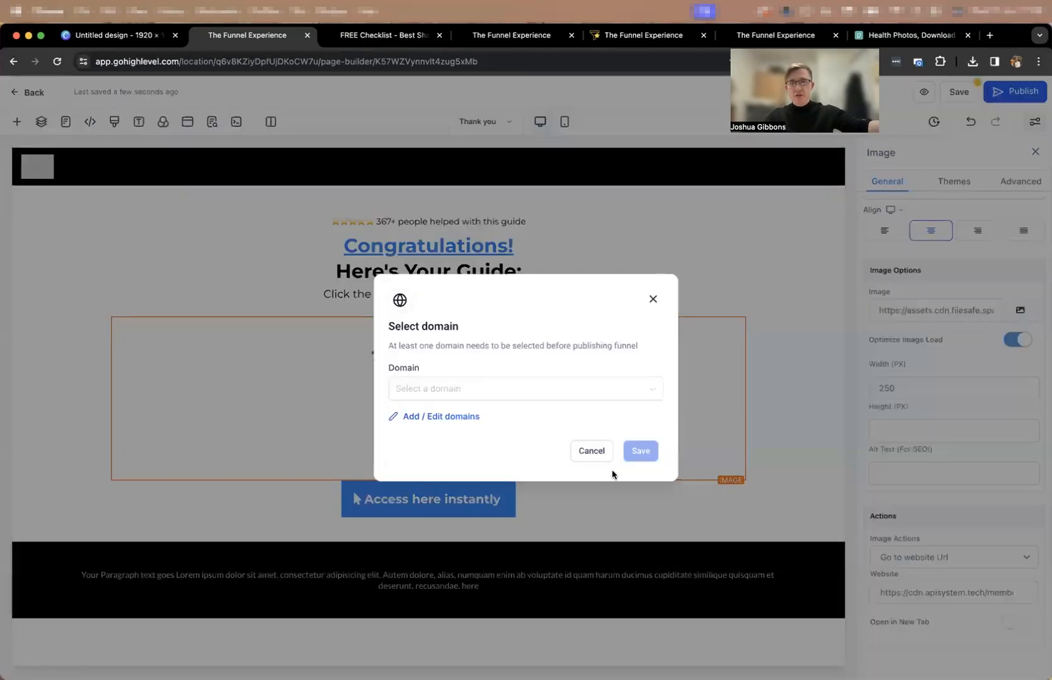
left_click(591, 448)
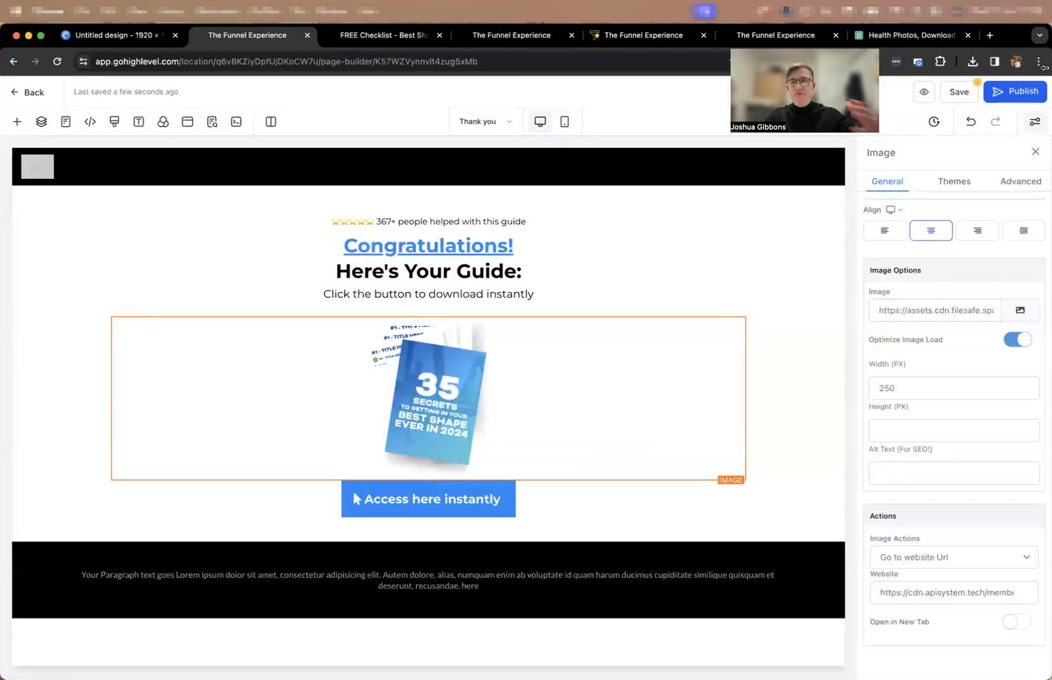
left_click(961, 95)
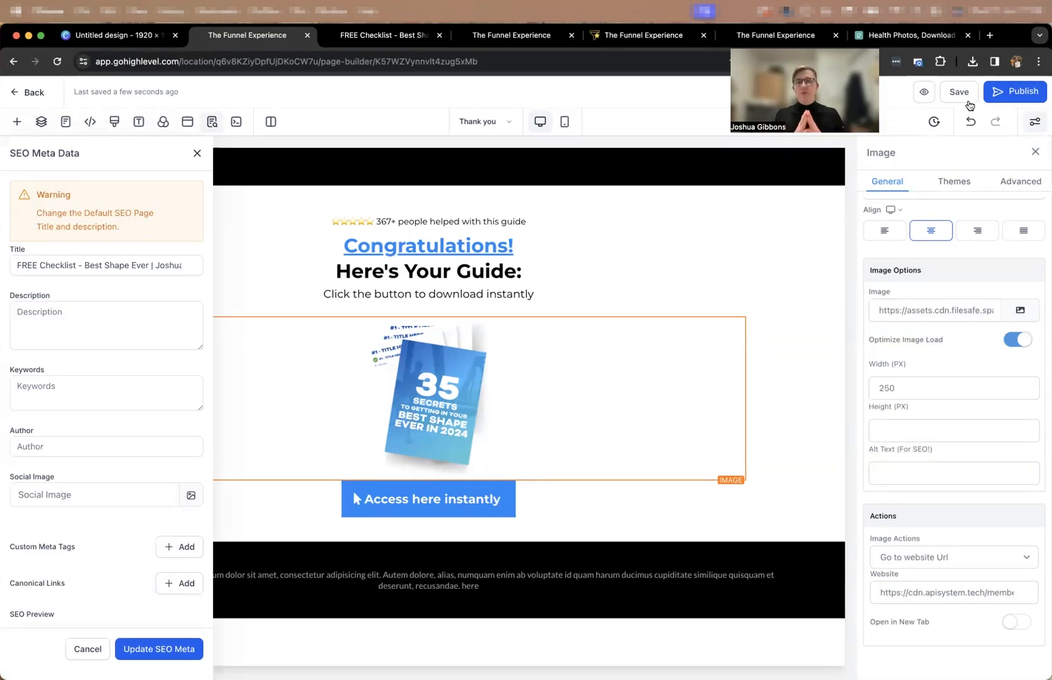
Replace the black header section on the Lead Opt-in page with the global section "test HEADER".
left_click(507, 121)
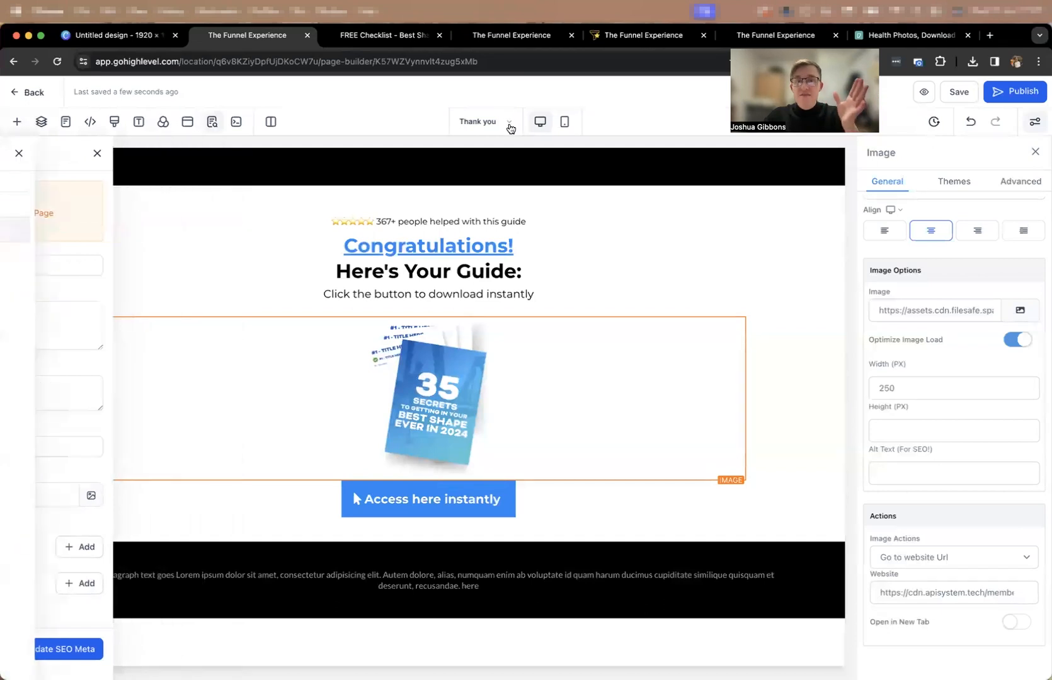
left_click(75, 206)
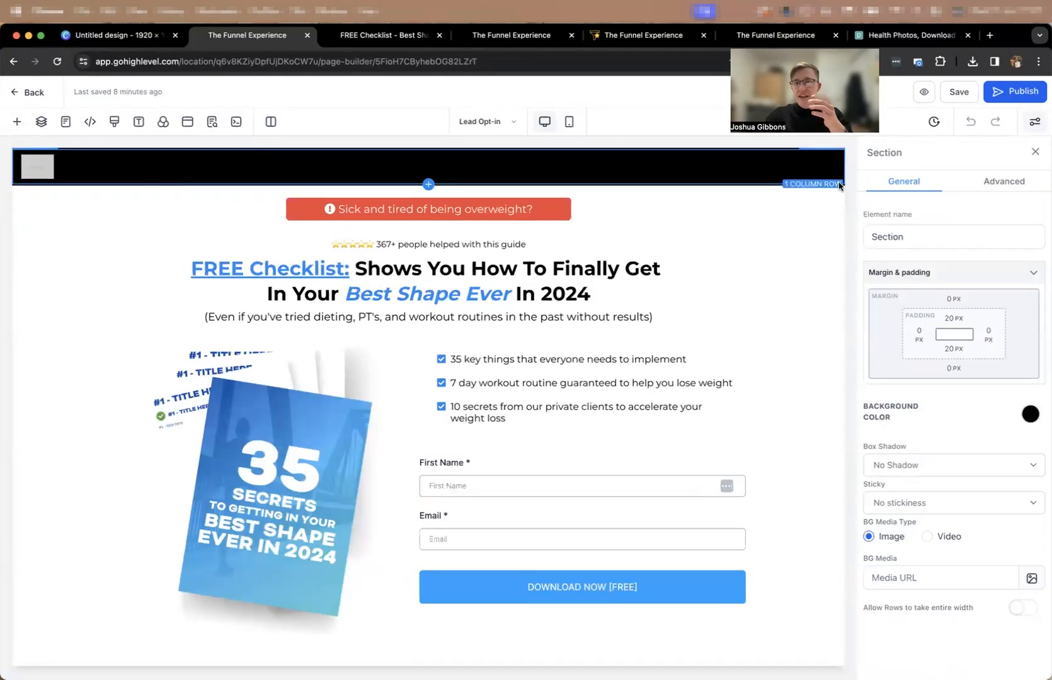
left_click(839, 189)
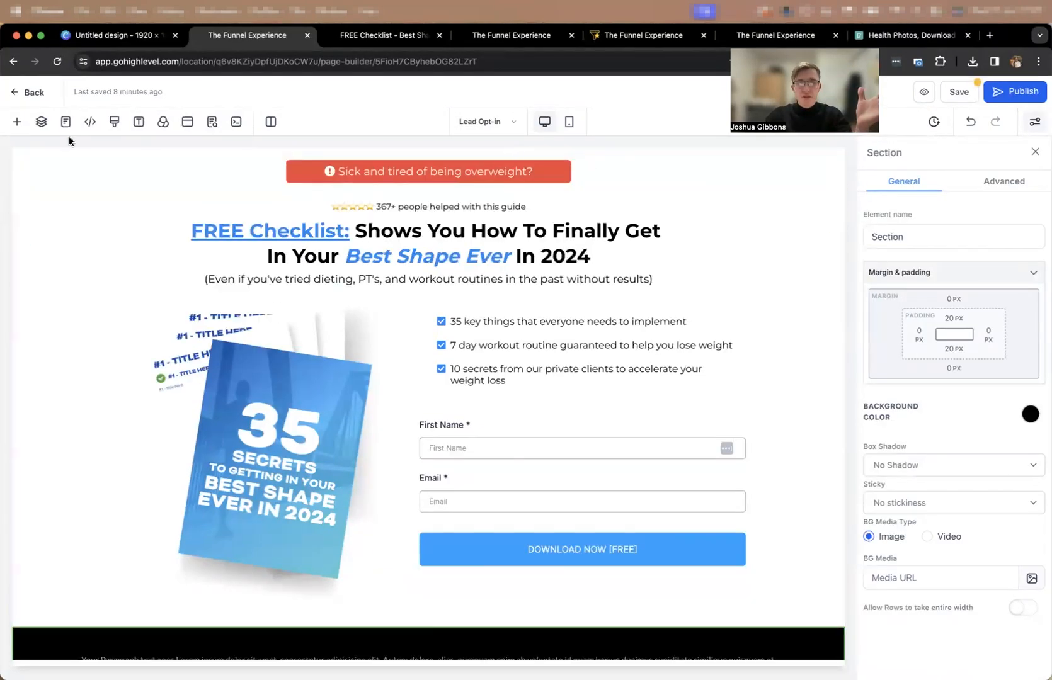
left_click(17, 123)
left_click(70, 232)
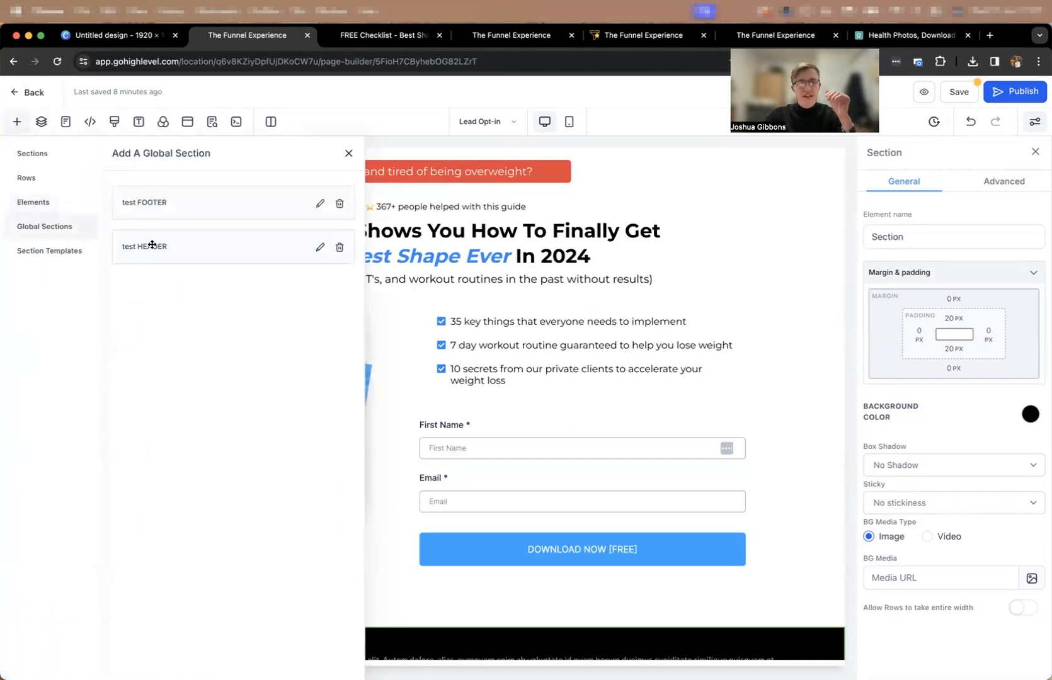
left_click_drag(157, 241, 378, 165)
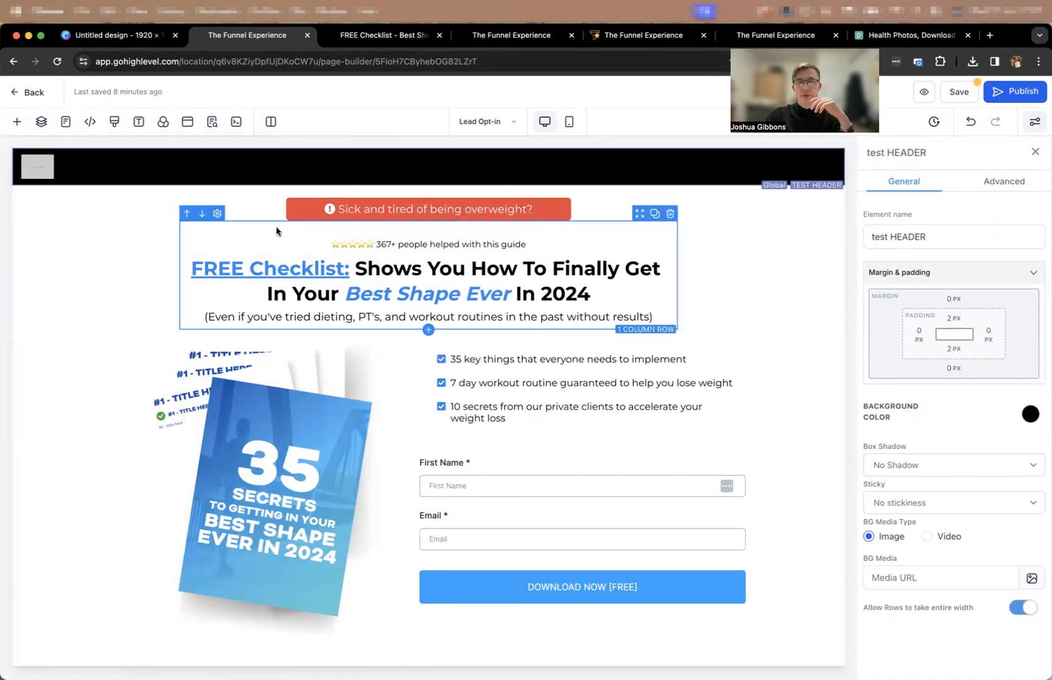
Replace the Lead Opt-in page's black footer with the global section "test FOOTER" and save the page.
scroll(222, 486, "down", 2)
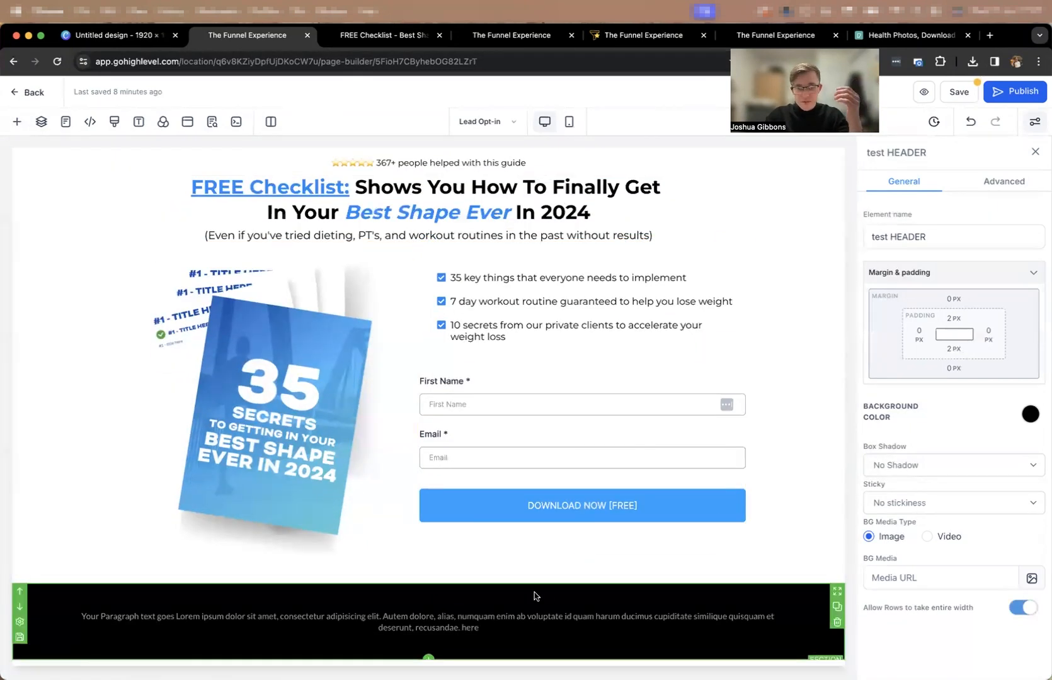
scroll(534, 596, "up", 2)
left_click(430, 650)
left_click(56, 226)
left_click_drag(162, 212, 507, 643)
scroll(525, 519, "down", 2)
left_click(959, 92)
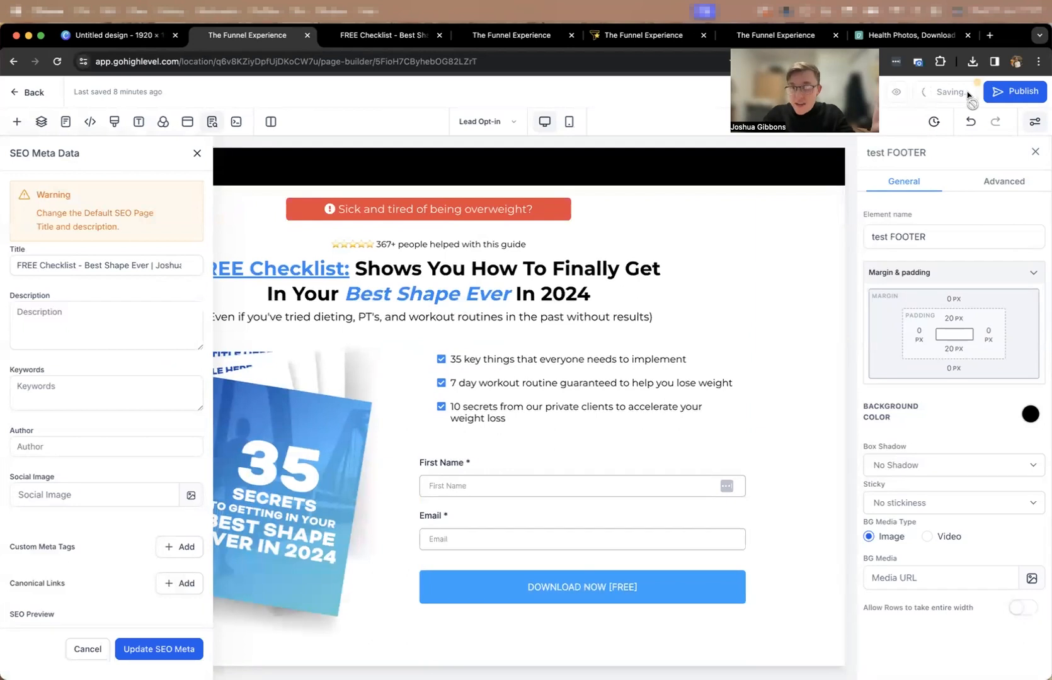
Preview the Lead Opt-in page and submit its form with a first name and an email address.
left_click(924, 91)
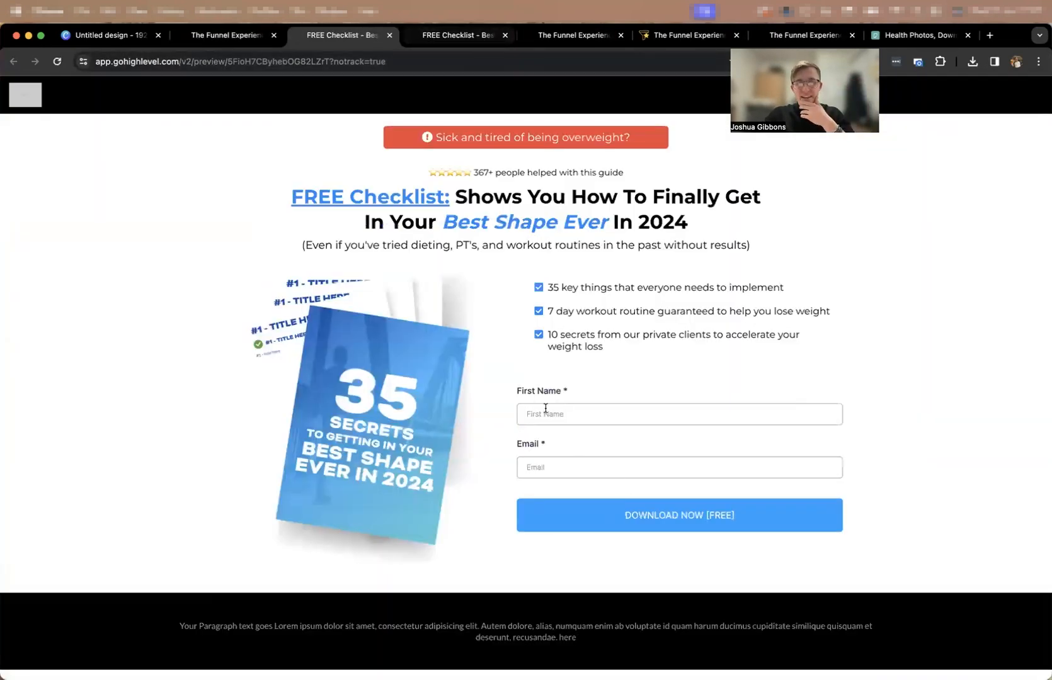
left_click(545, 414)
left_click(623, 442)
left_click(575, 467)
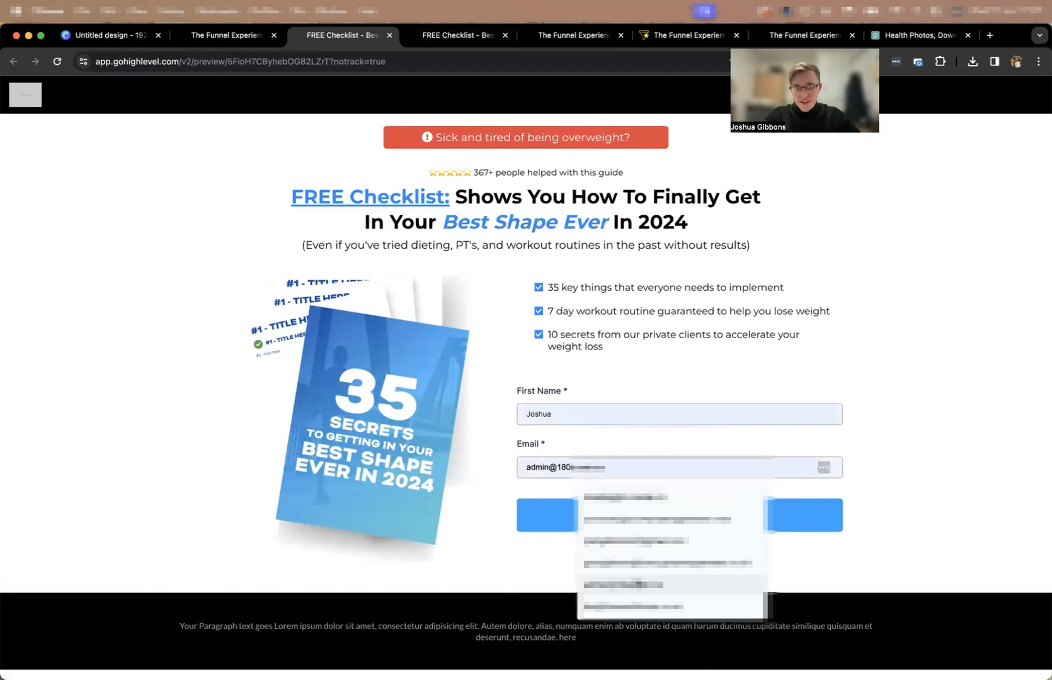
left_click(631, 536)
left_click(652, 516)
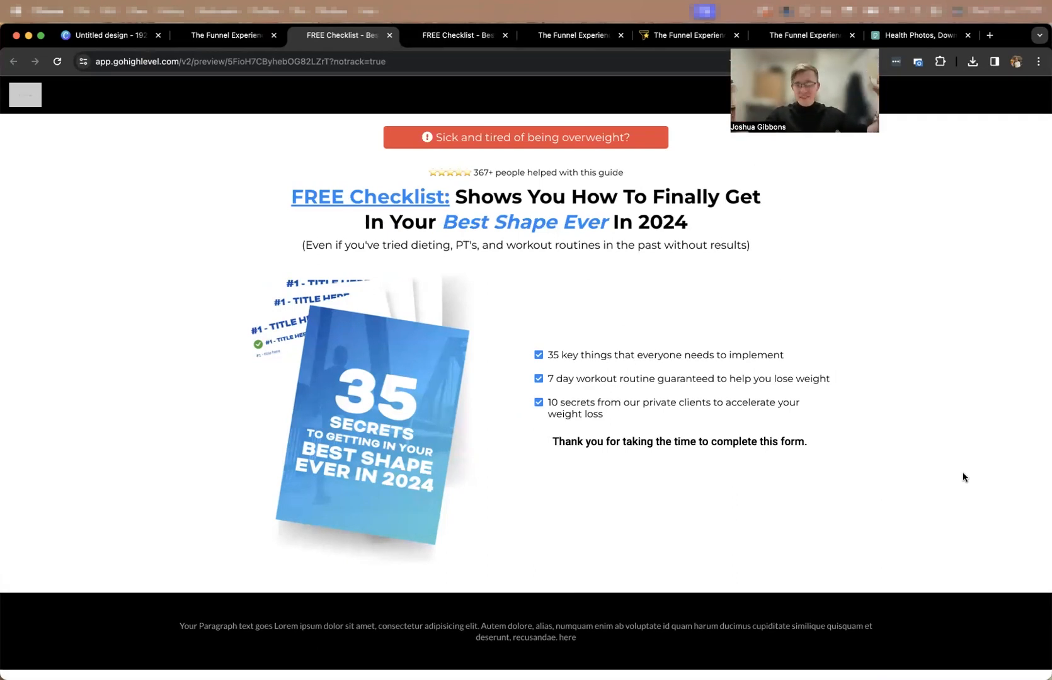
left_click_drag(826, 447, 626, 445)
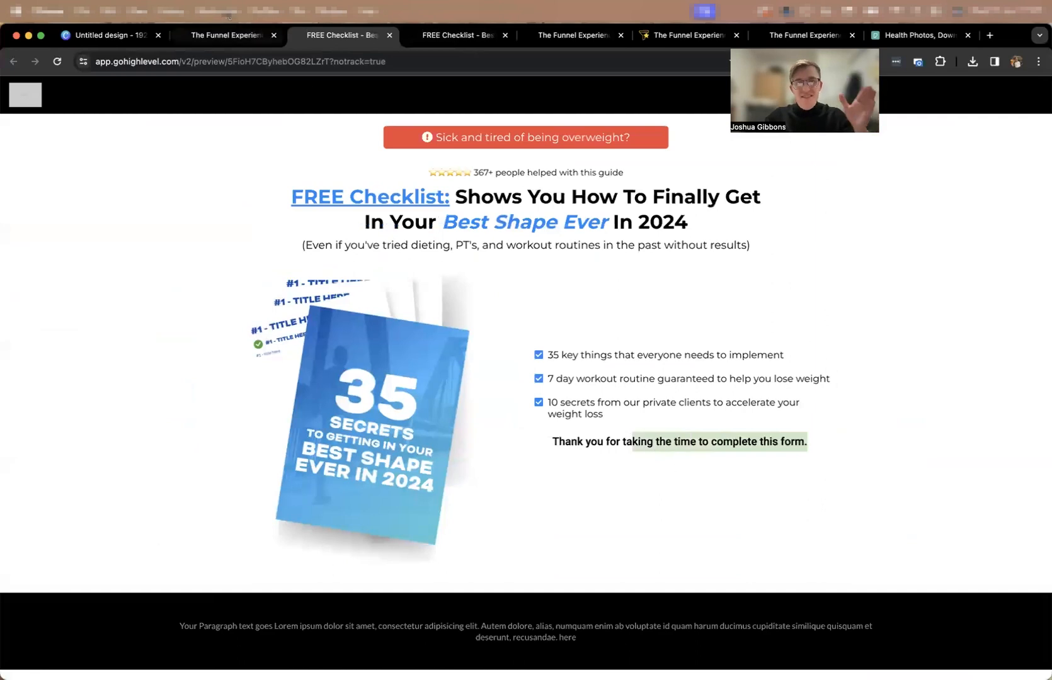
Set the opt-in form's redirect action to Go to Next step in the page builder and save the page.
left_click(227, 35)
left_click(621, 509)
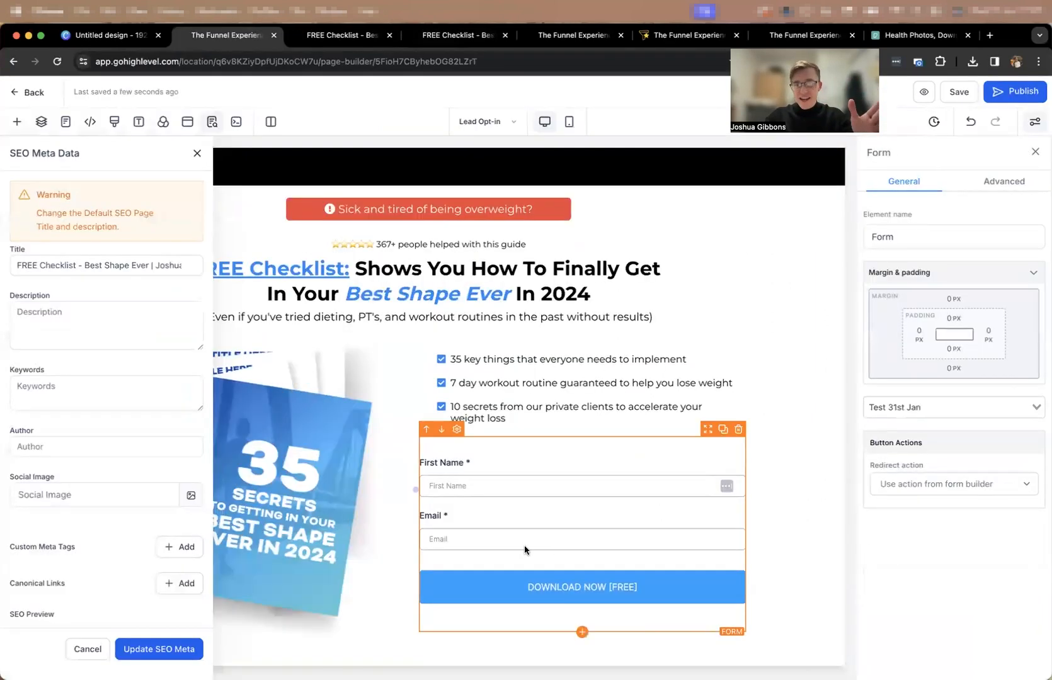
left_click(896, 492)
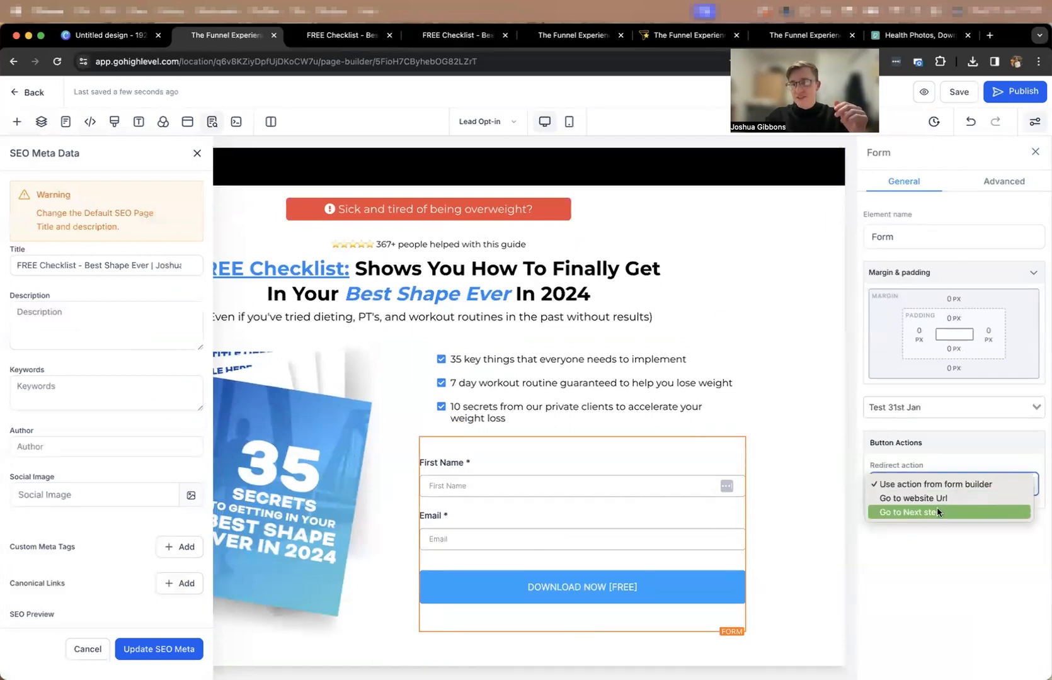
left_click(936, 510)
left_click(967, 100)
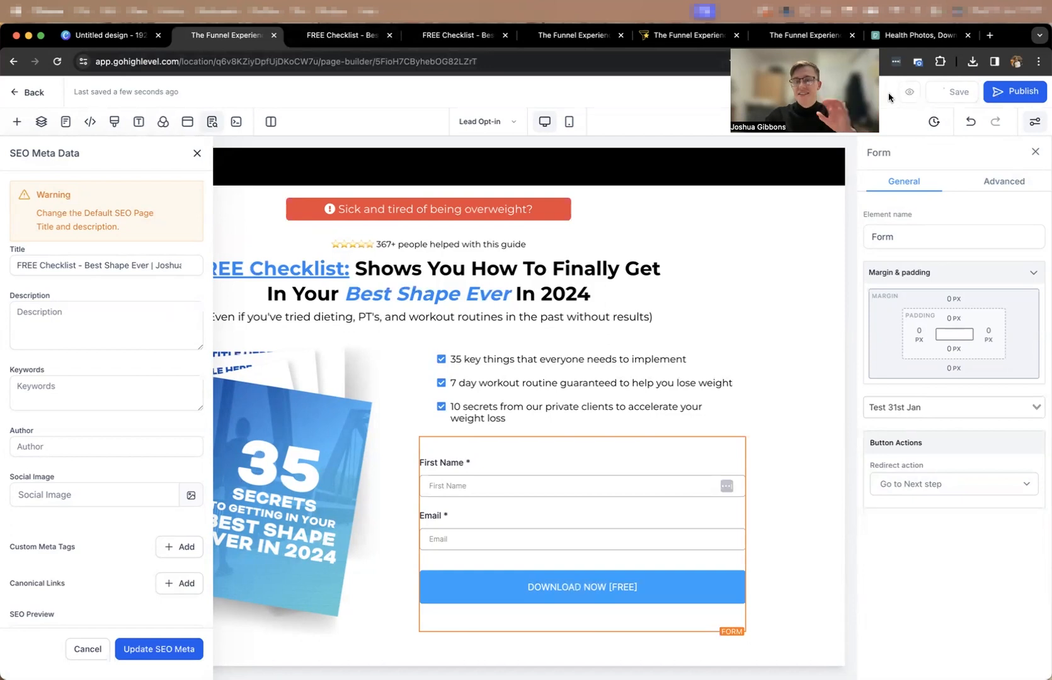
Preview the opt-in page again and submit the form with a first name and a different email to test the redirect.
left_click(924, 95)
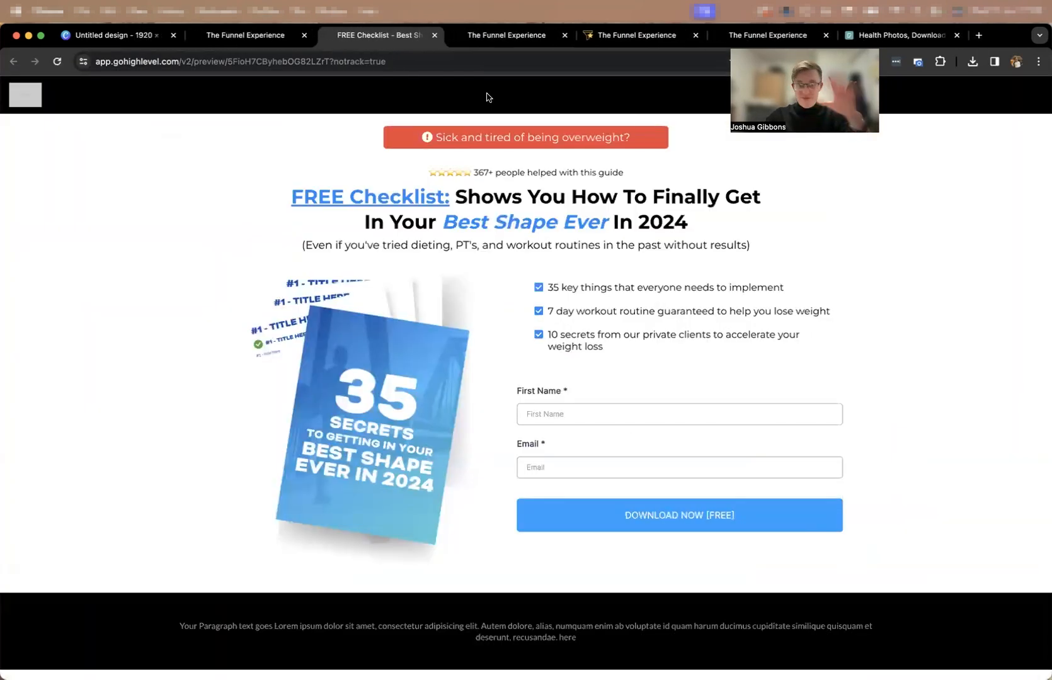
left_click(567, 413)
left_click(587, 445)
left_click(575, 466)
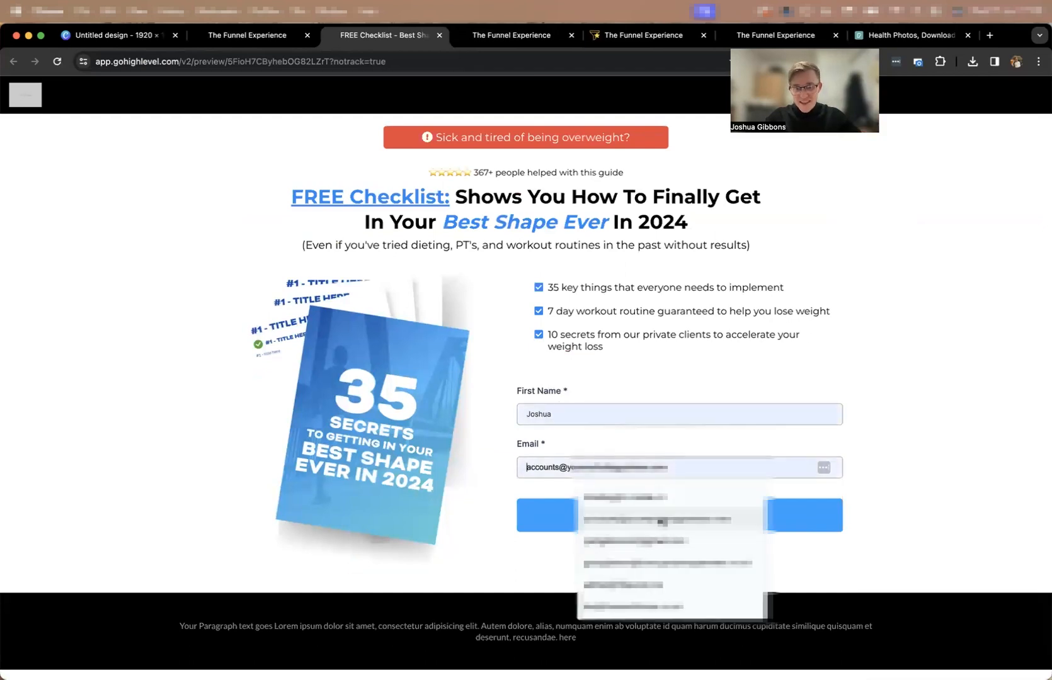
left_click(633, 544)
left_click(668, 516)
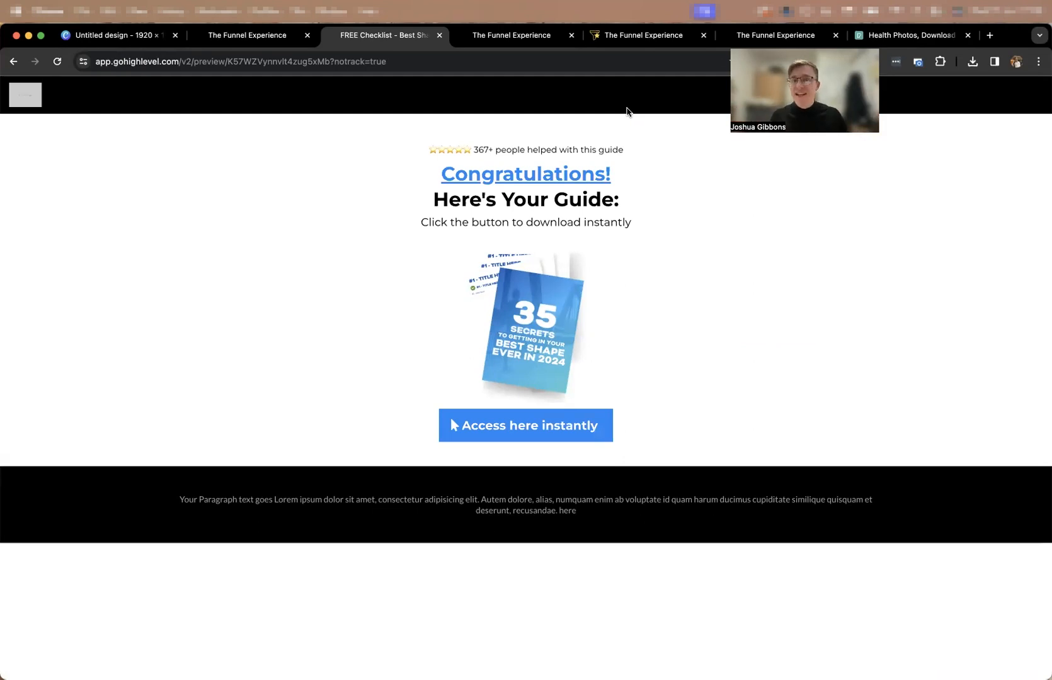
Open ultimateghlfunnels.com separately and look through the funnels bundle's contents, testimonials and old-versus-new comparison.
key("super+t")
type("ultimateghlfunnels.com")
key("Return")
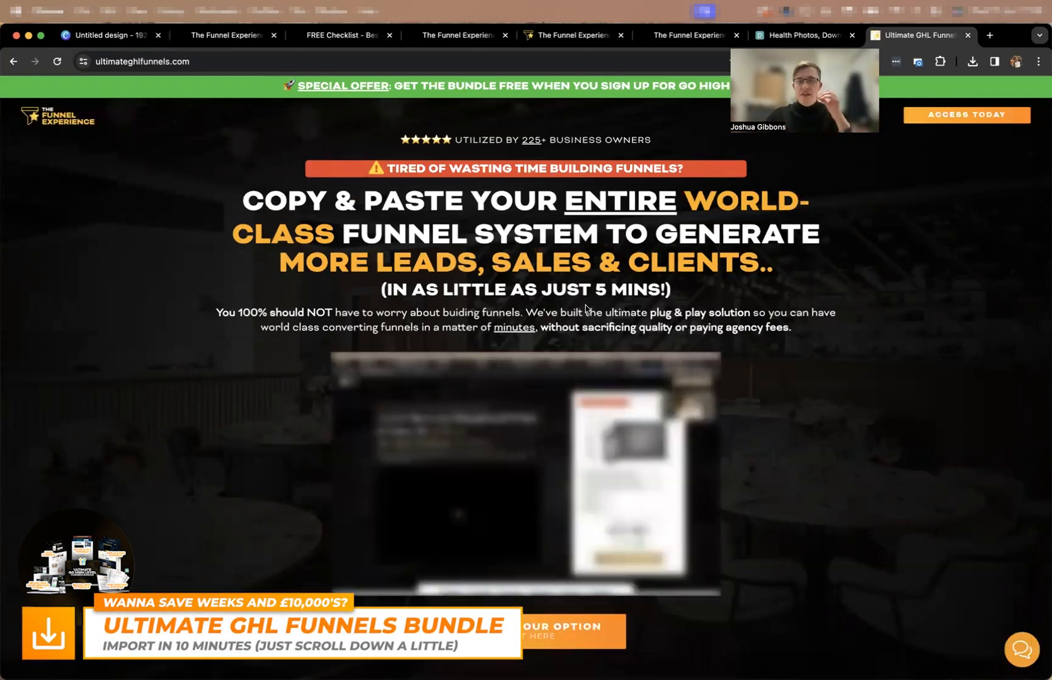
scroll(583, 309, "down", 8)
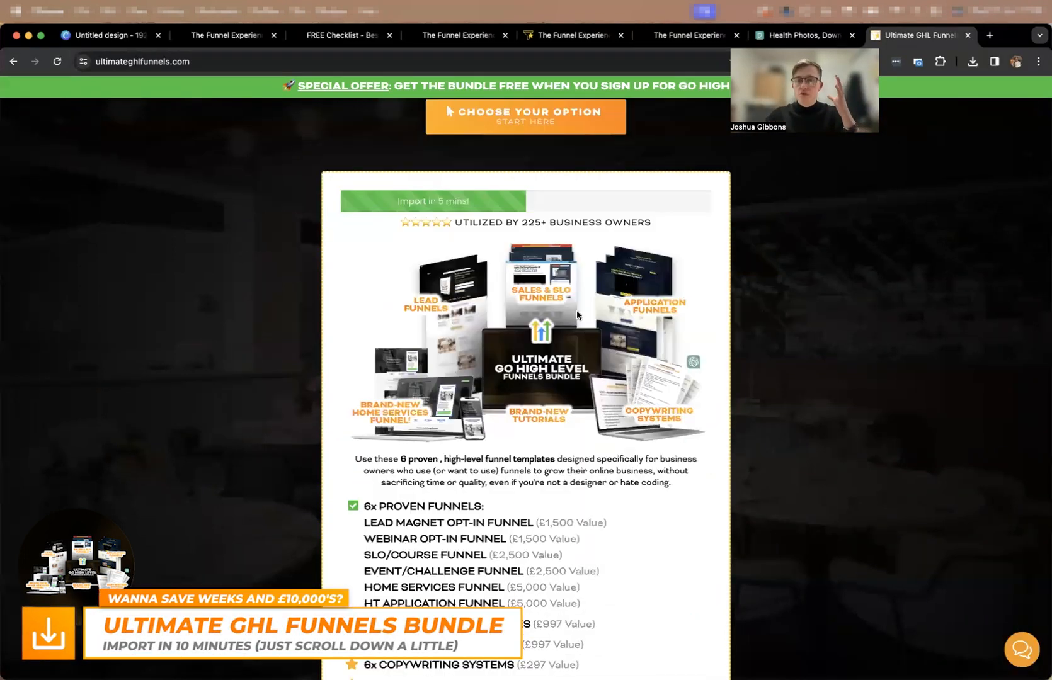
scroll(576, 314, "down", 3)
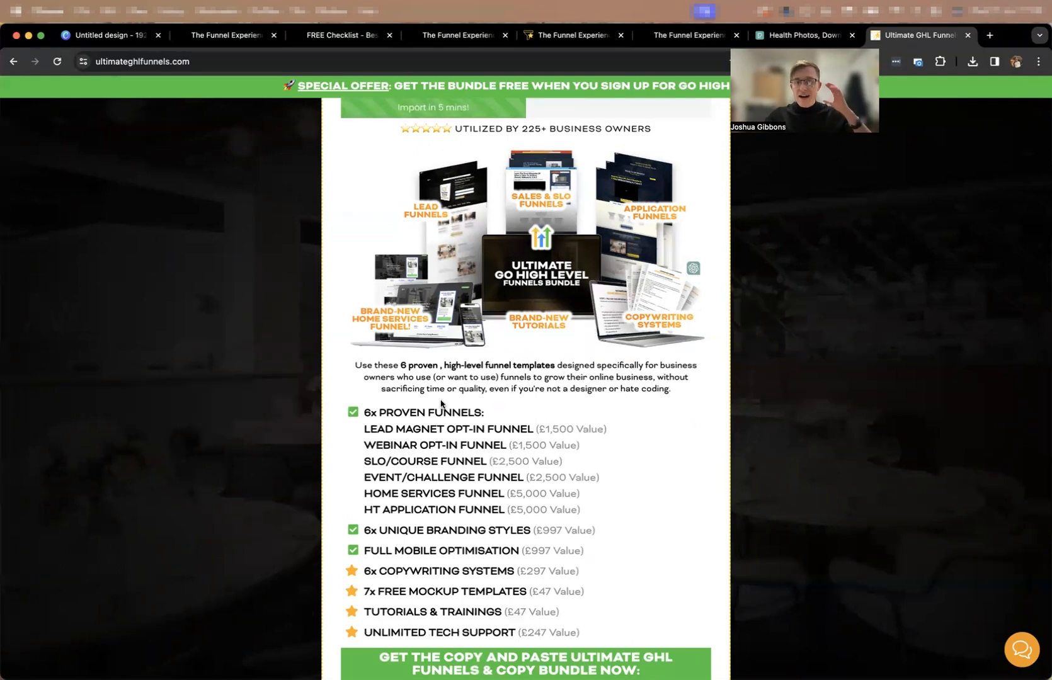
scroll(543, 318, "down", 20)
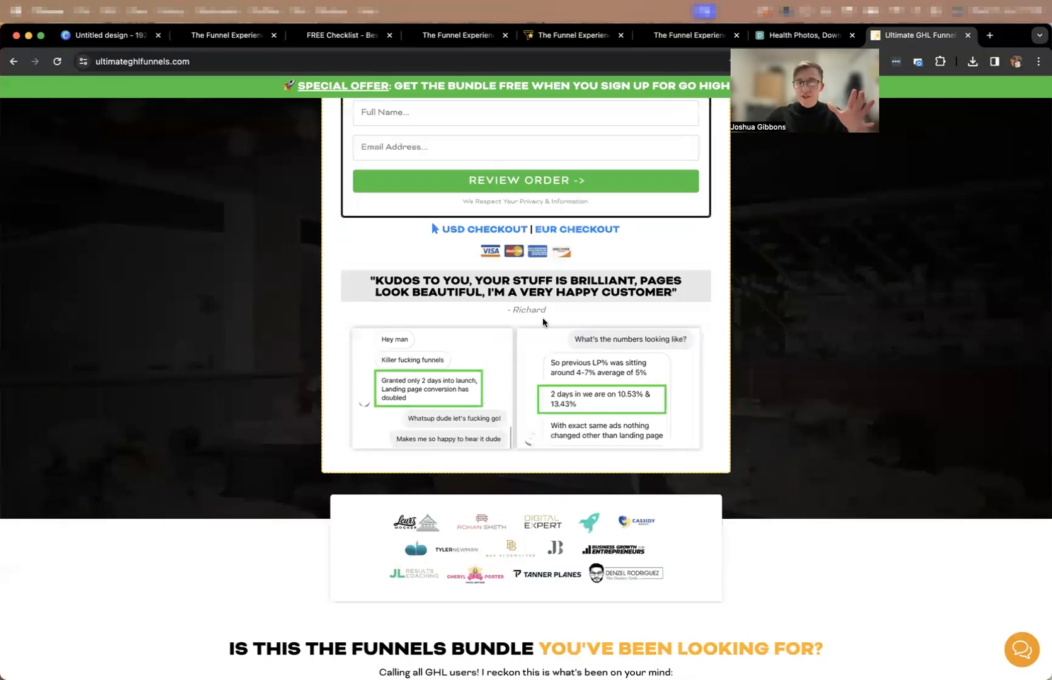
scroll(544, 323, "down", 6)
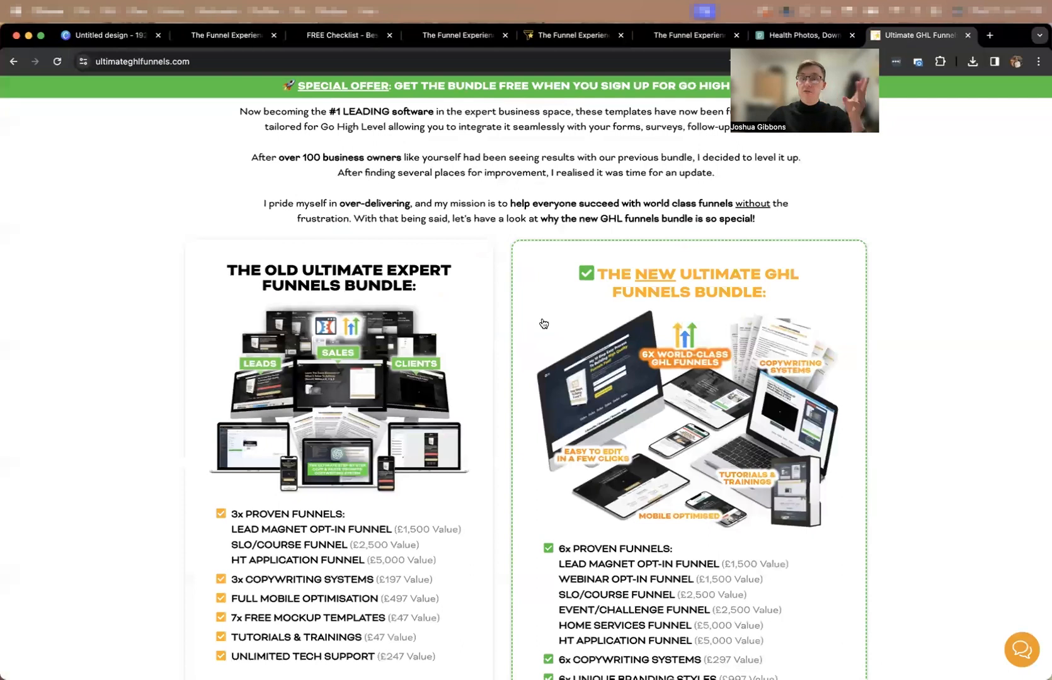
scroll(543, 323, "down", 15)
scroll(543, 322, "down", 10)
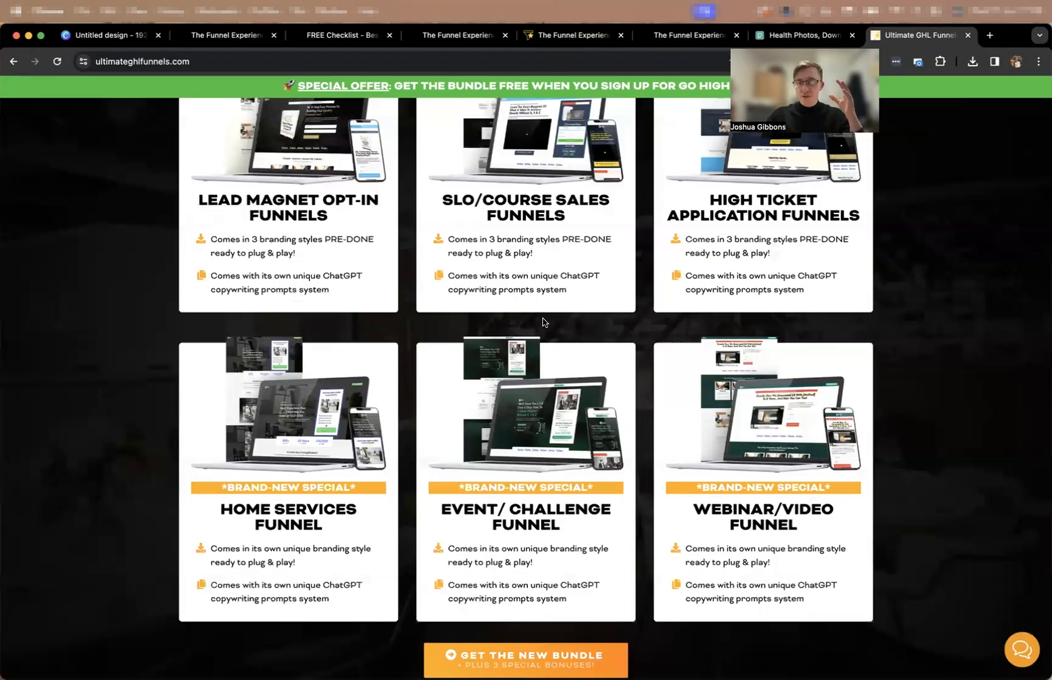
scroll(283, 344, "down", 2)
Examine the Lead Magnet, SLO/Course Sales and High Ticket Application funnel previews up close.
scroll(786, 380, "up", 5)
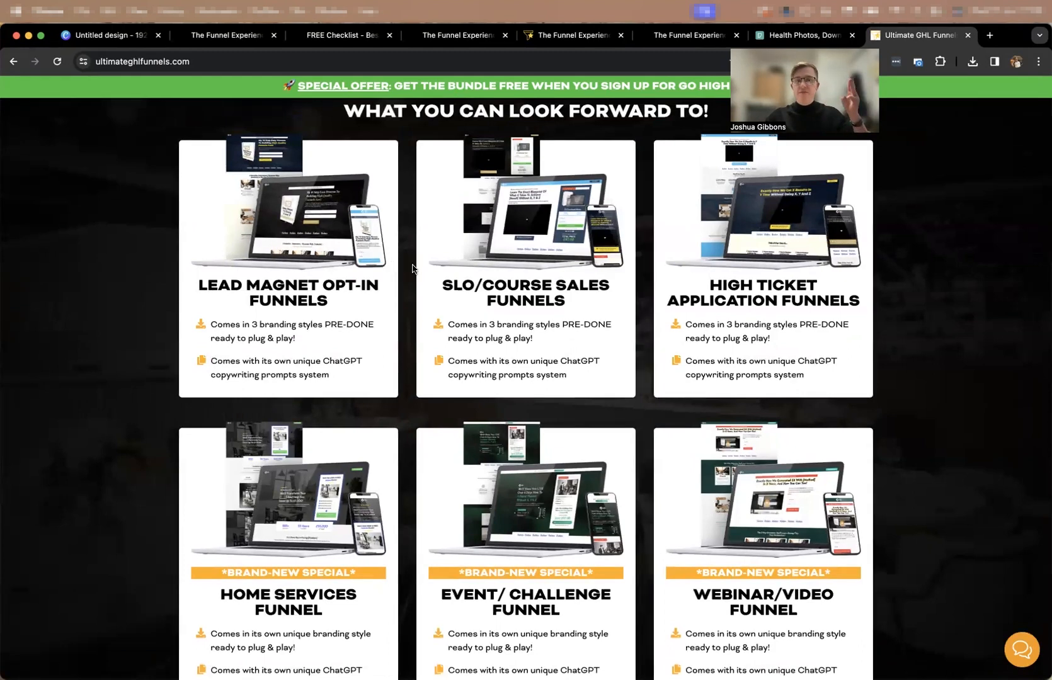
scroll(225, 278, "up", 10)
scroll(700, 242, "up", 1)
scroll(699, 243, "right", 8)
scroll(700, 245, "right", 10)
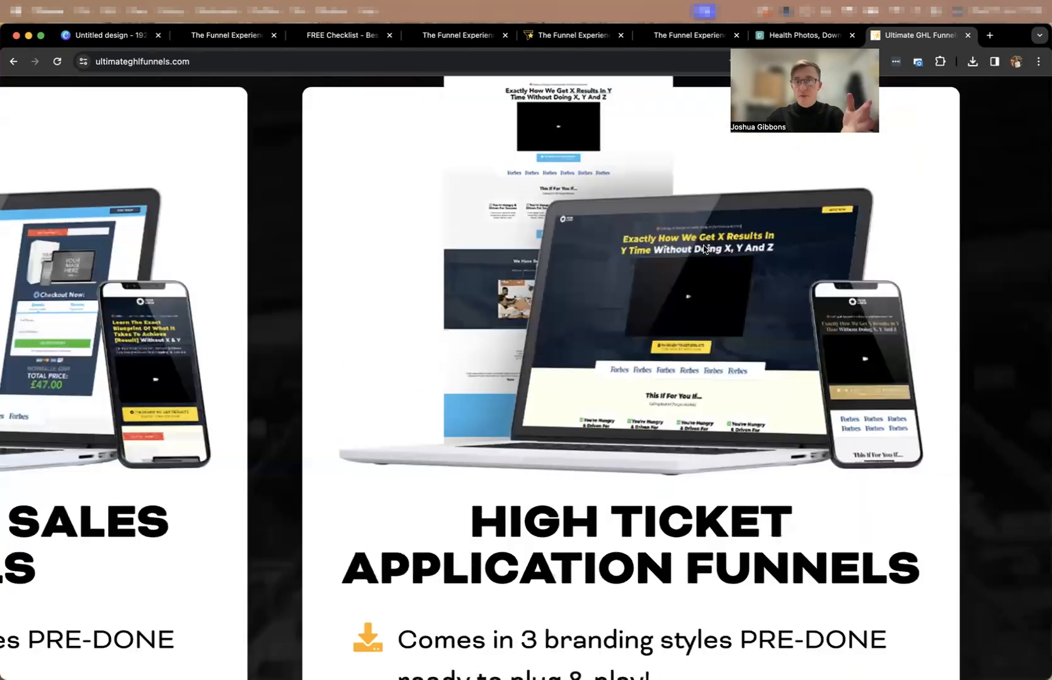
scroll(705, 258, "right", 1)
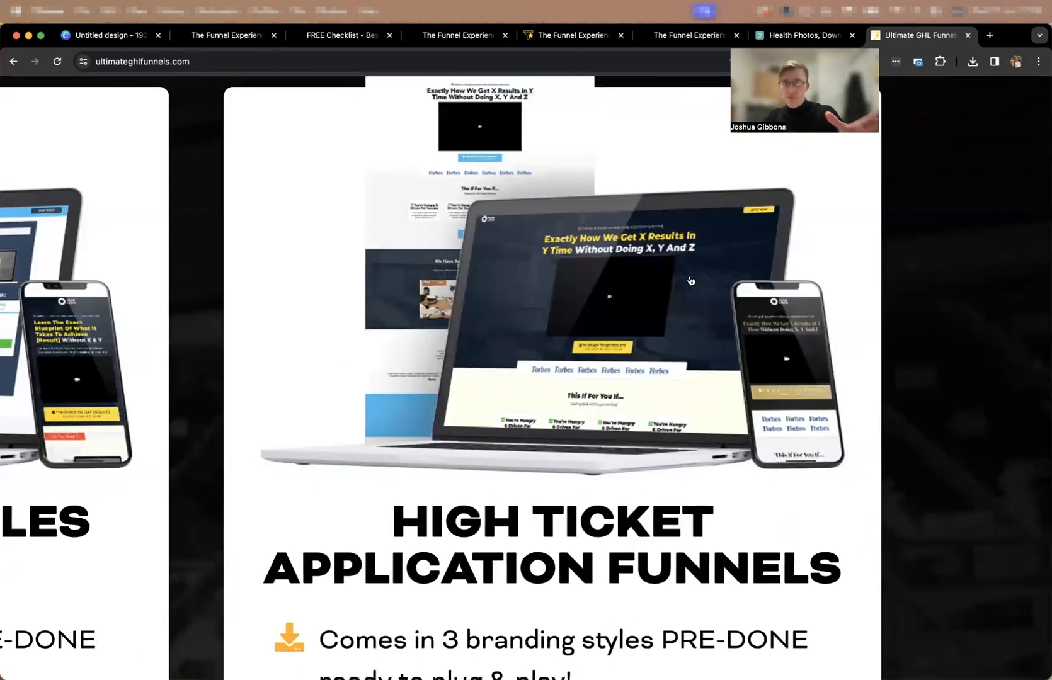
scroll(696, 281, "down", 1)
scroll(647, 304, "down", 10)
scroll(643, 305, "down", 5)
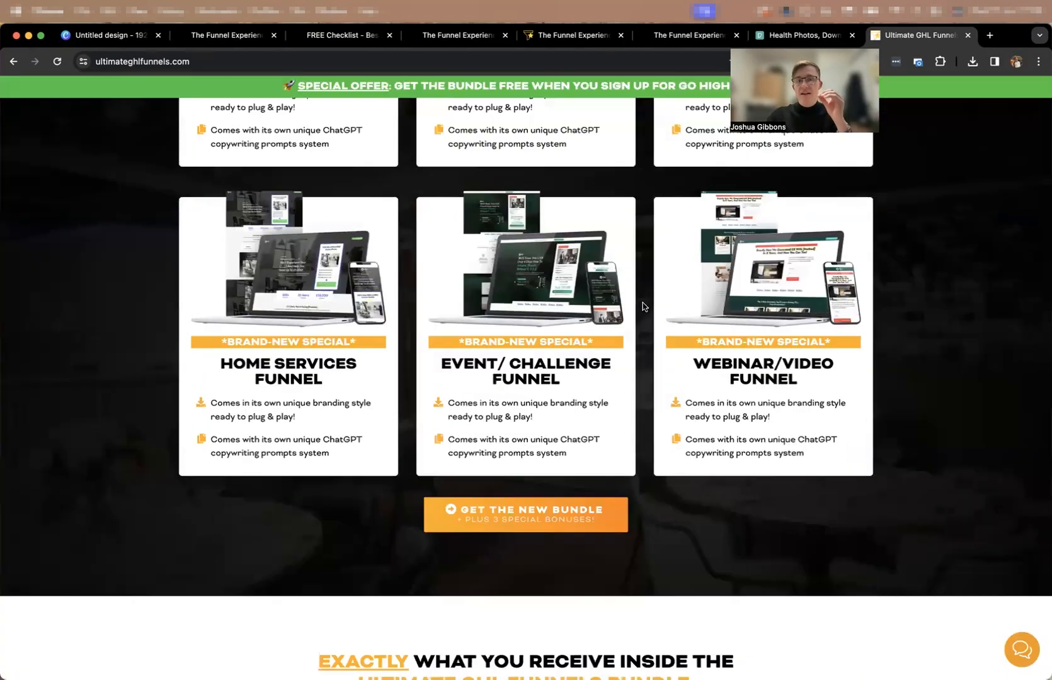
Examine the Home Services, Event/Challenge and Webinar/Video funnel previews, and review all six funnel cards.
scroll(529, 298, "up", 5)
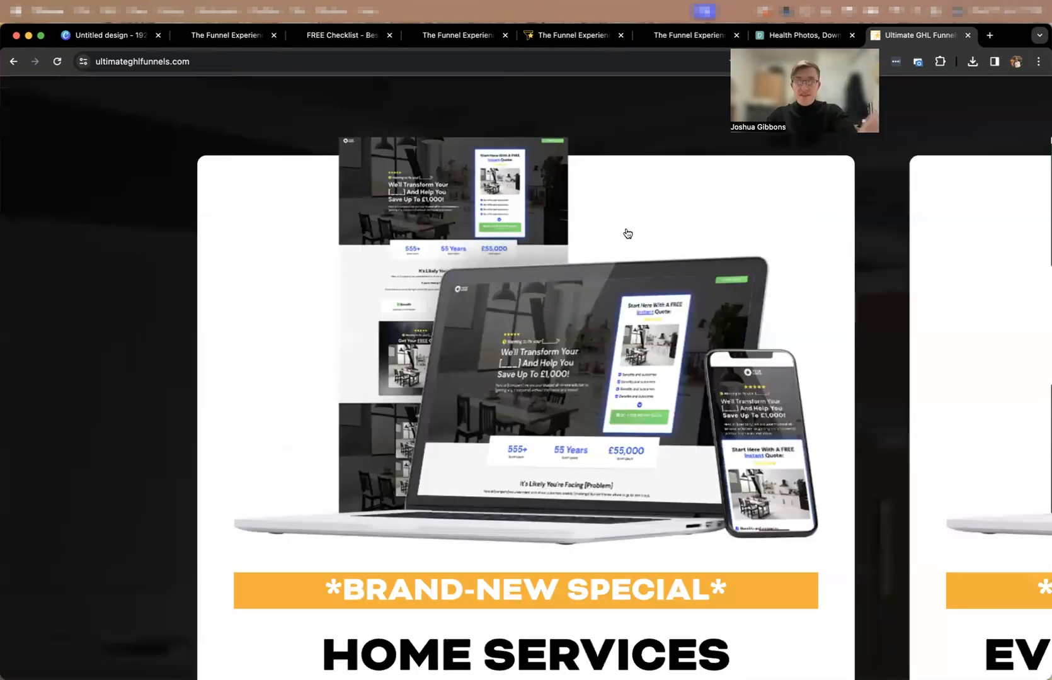
scroll(625, 233, "down", 2)
scroll(652, 242, "right", 4)
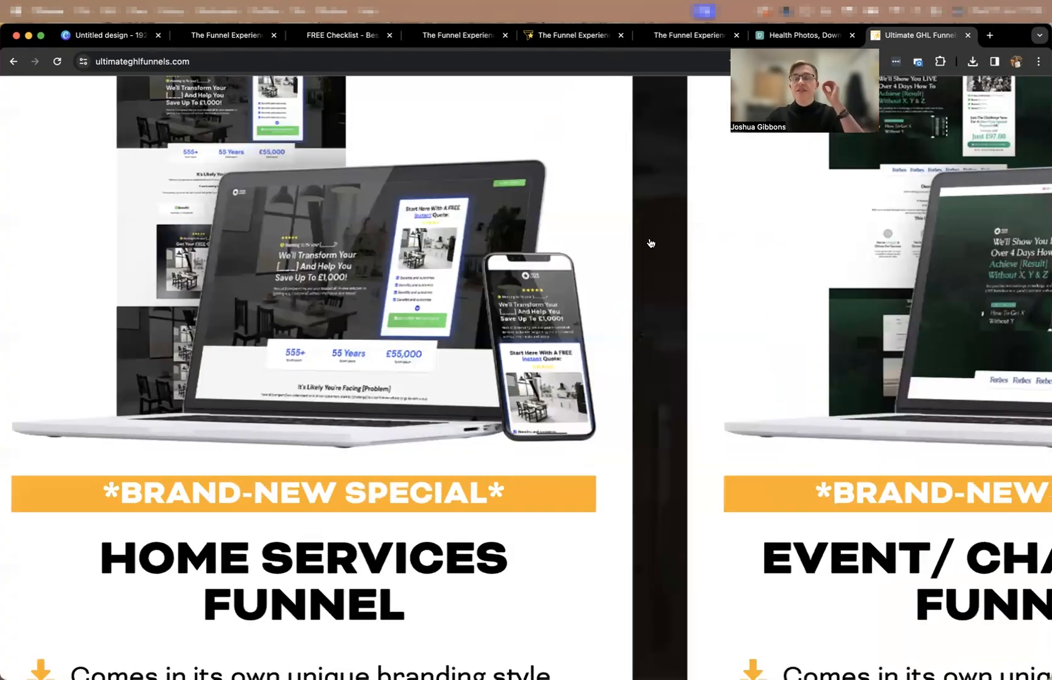
scroll(654, 243, "right", 8)
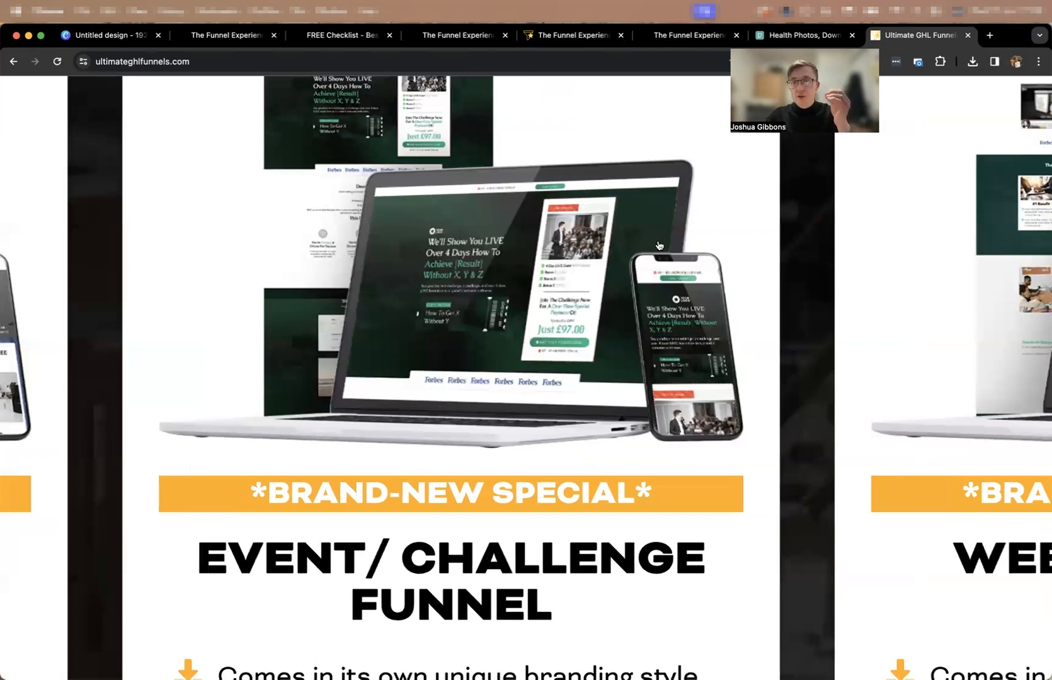
scroll(657, 244, "right", 5)
scroll(657, 245, "down", 5)
scroll(657, 245, "up", 2)
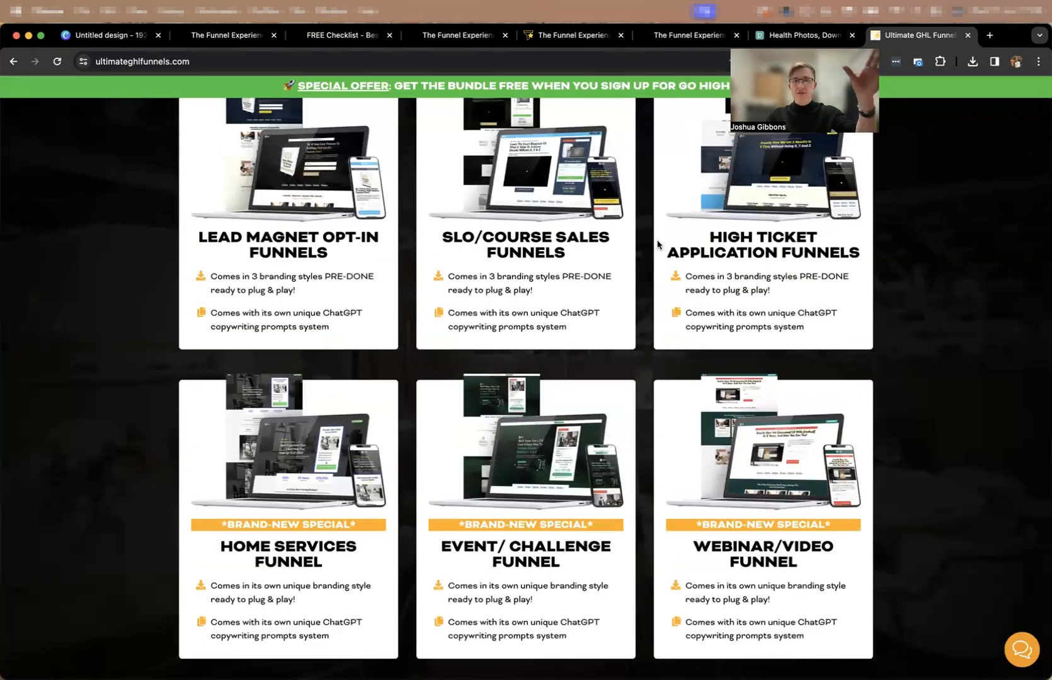
scroll(657, 252, "up", 2)
scroll(659, 271, "up", 1)
scroll(671, 375, "down", 1)
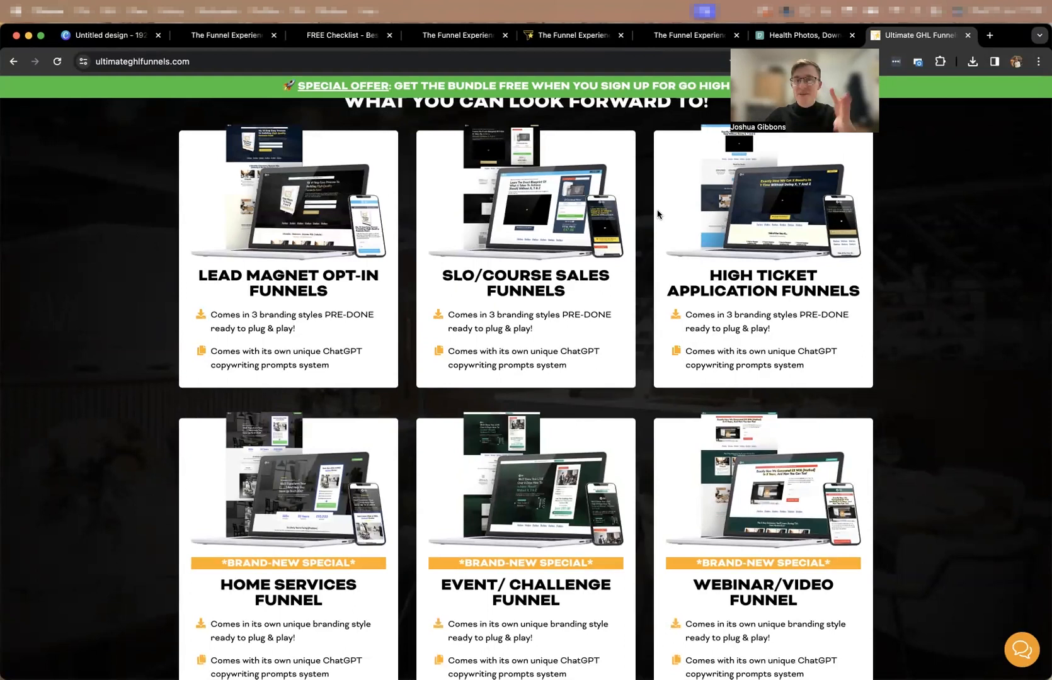
scroll(658, 211, "down", 5)
scroll(657, 214, "up", 6)
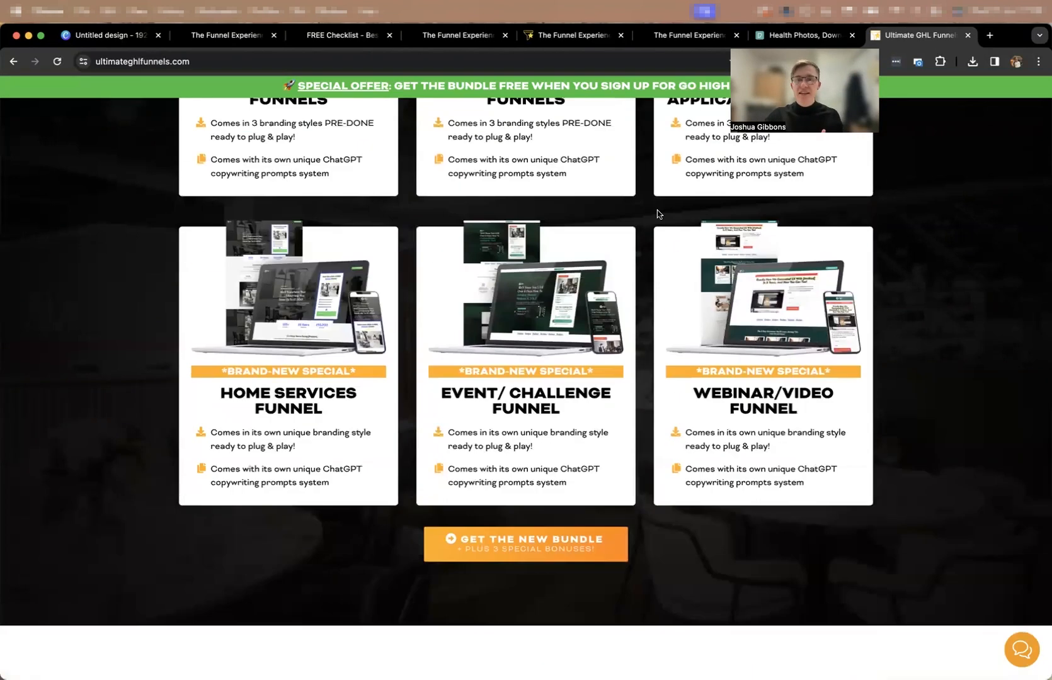